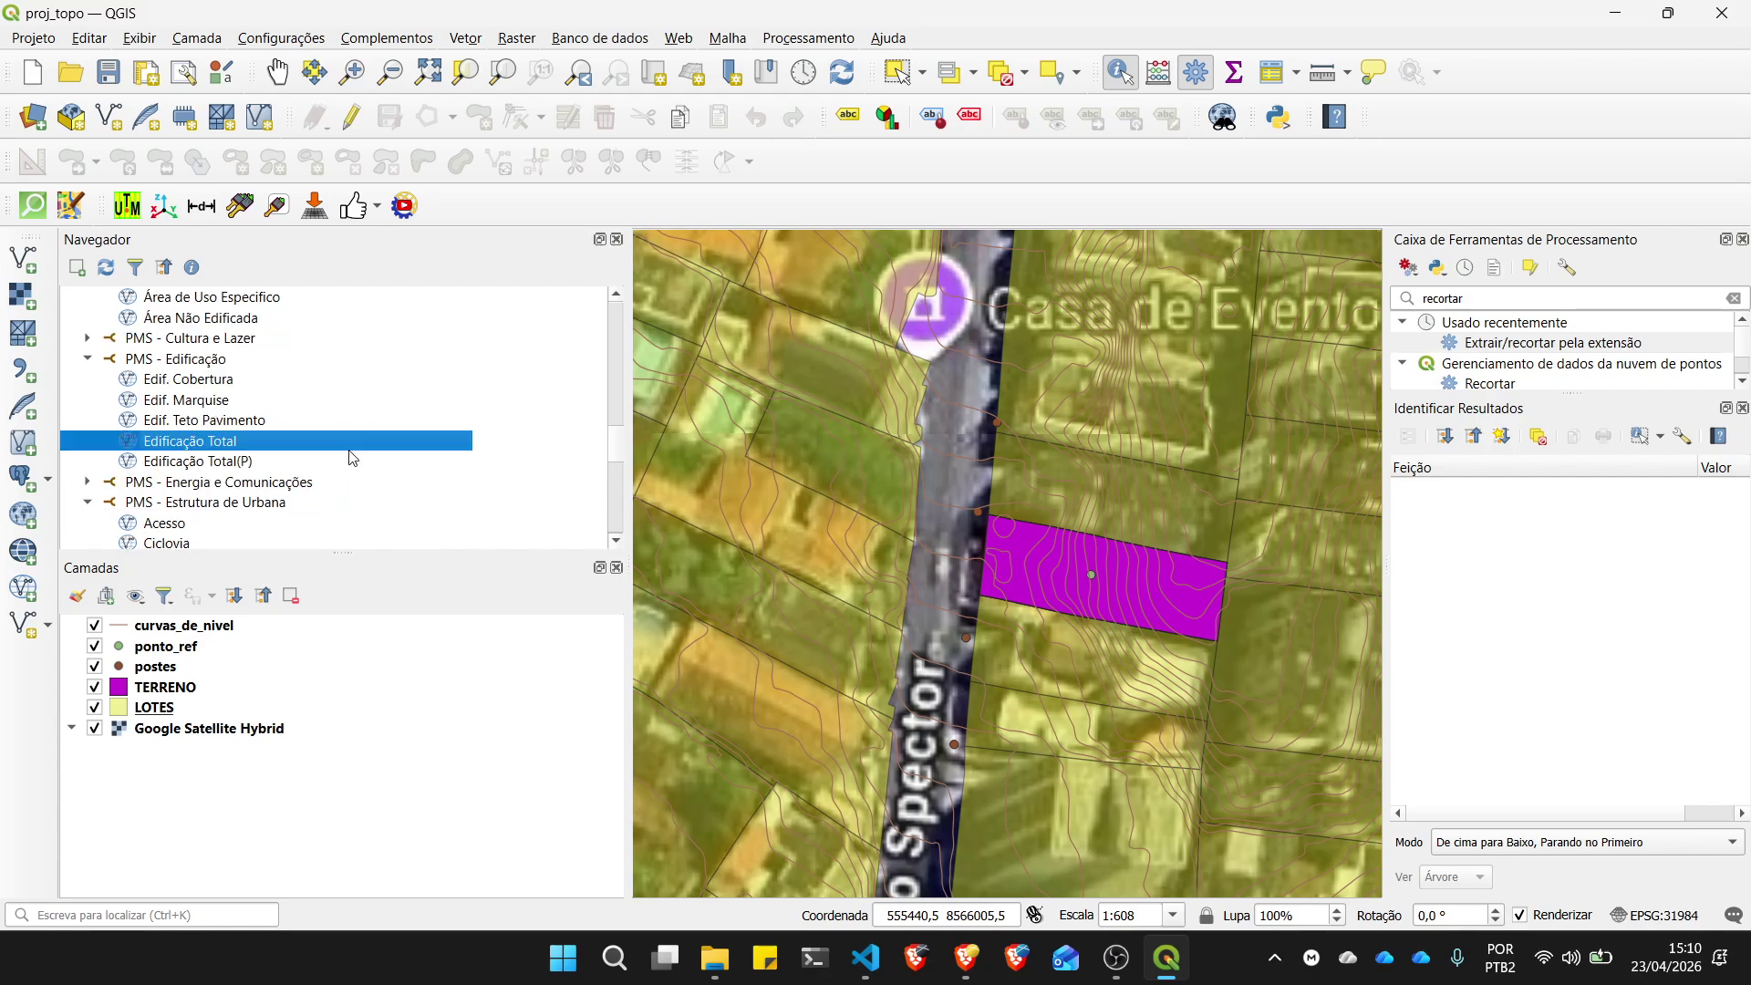
# Step: Add the Edificação Total layer from the PMS - Edificação group to the project, placed among the existing layers
pyautogui.moveTo(228, 445); pyautogui.dragTo(223, 791)
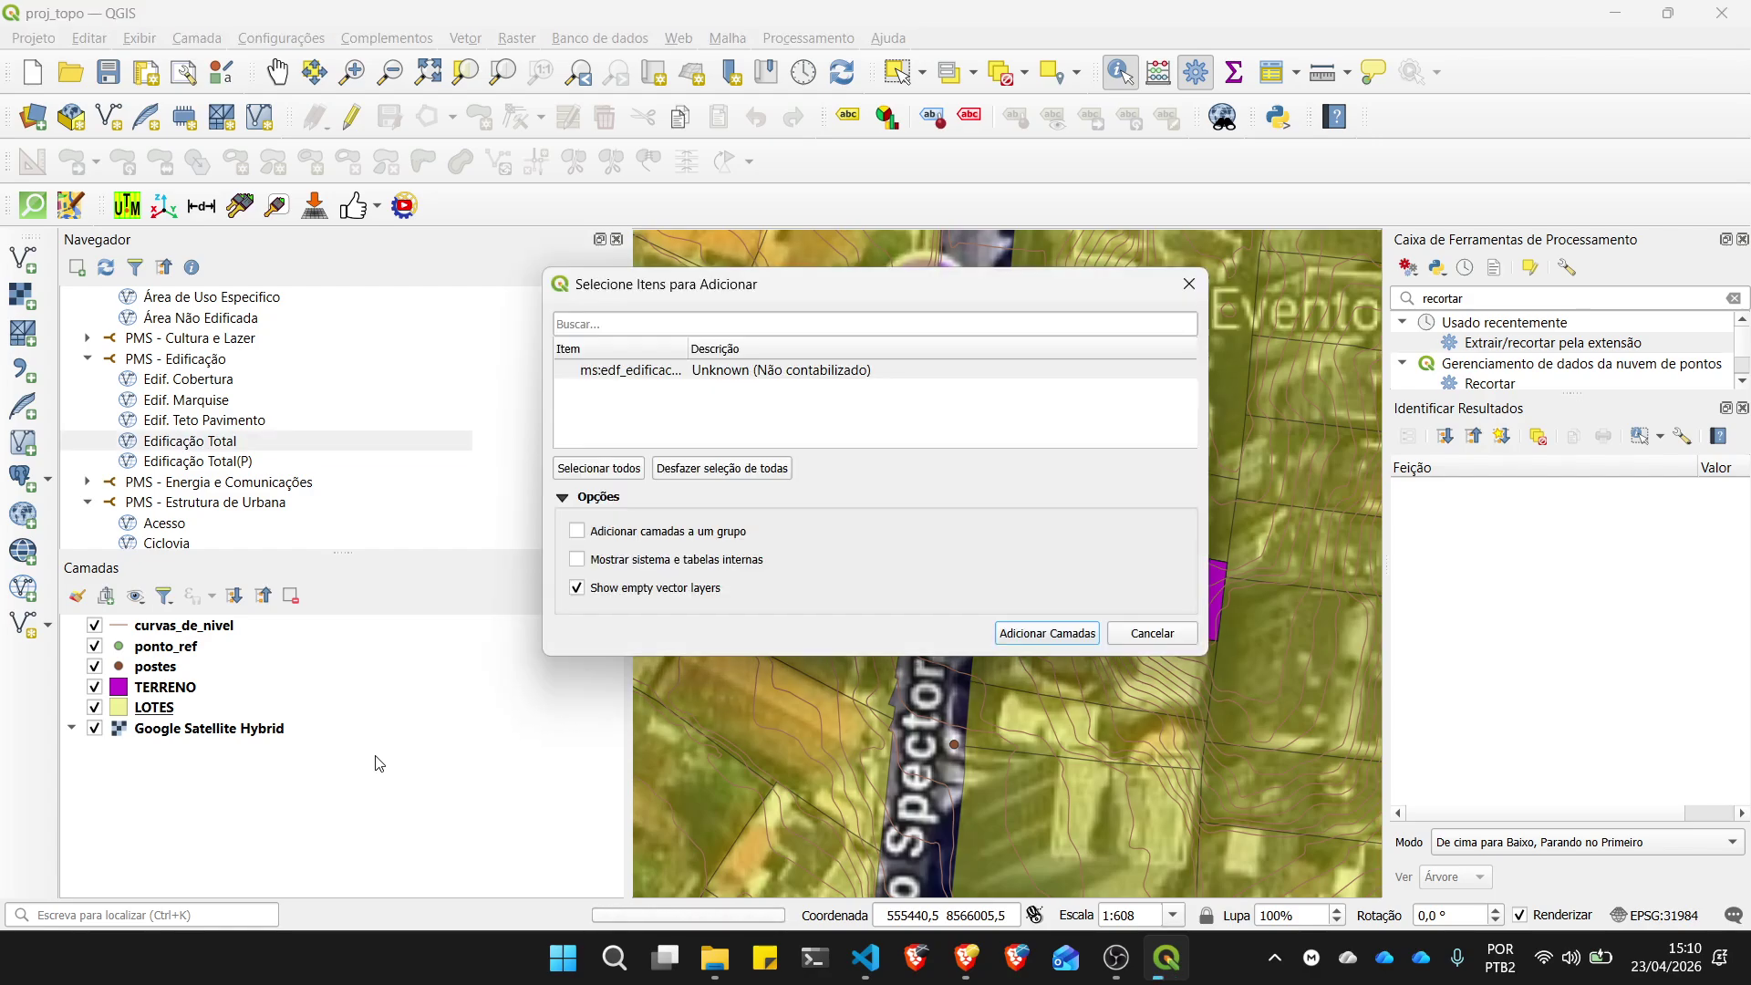
pyautogui.click(676, 372)
pyautogui.click(1042, 633)
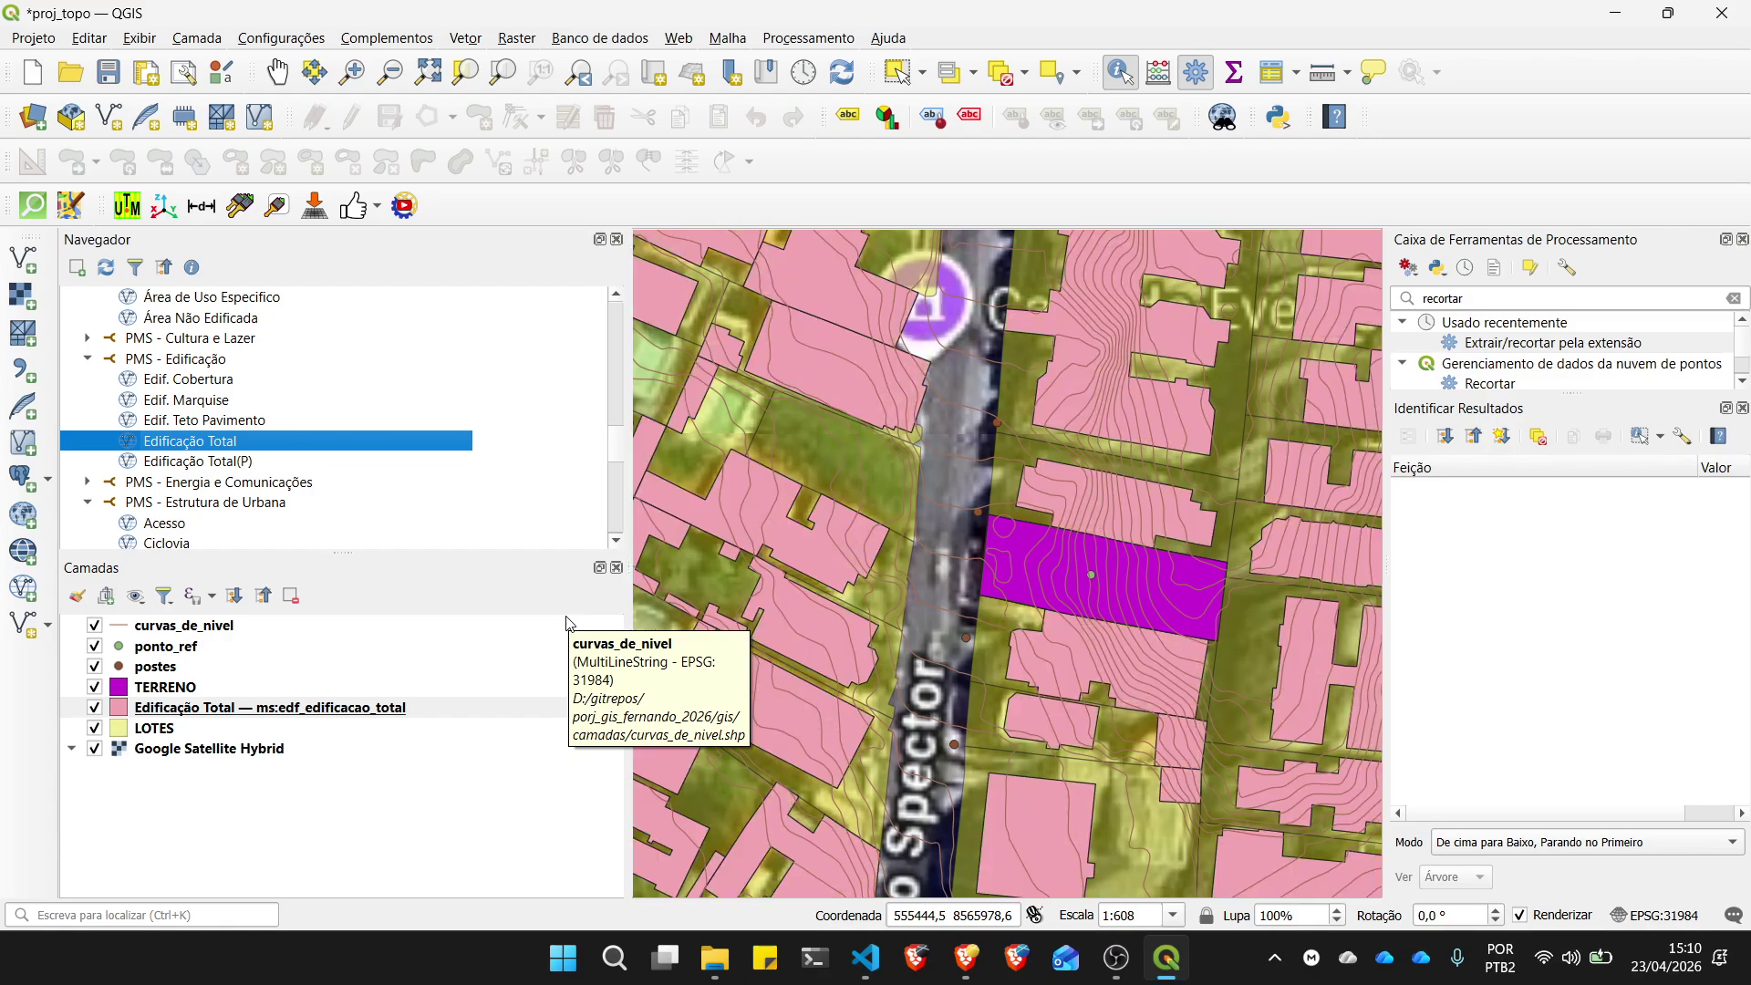
pyautogui.scroll(-1, 992, 523)
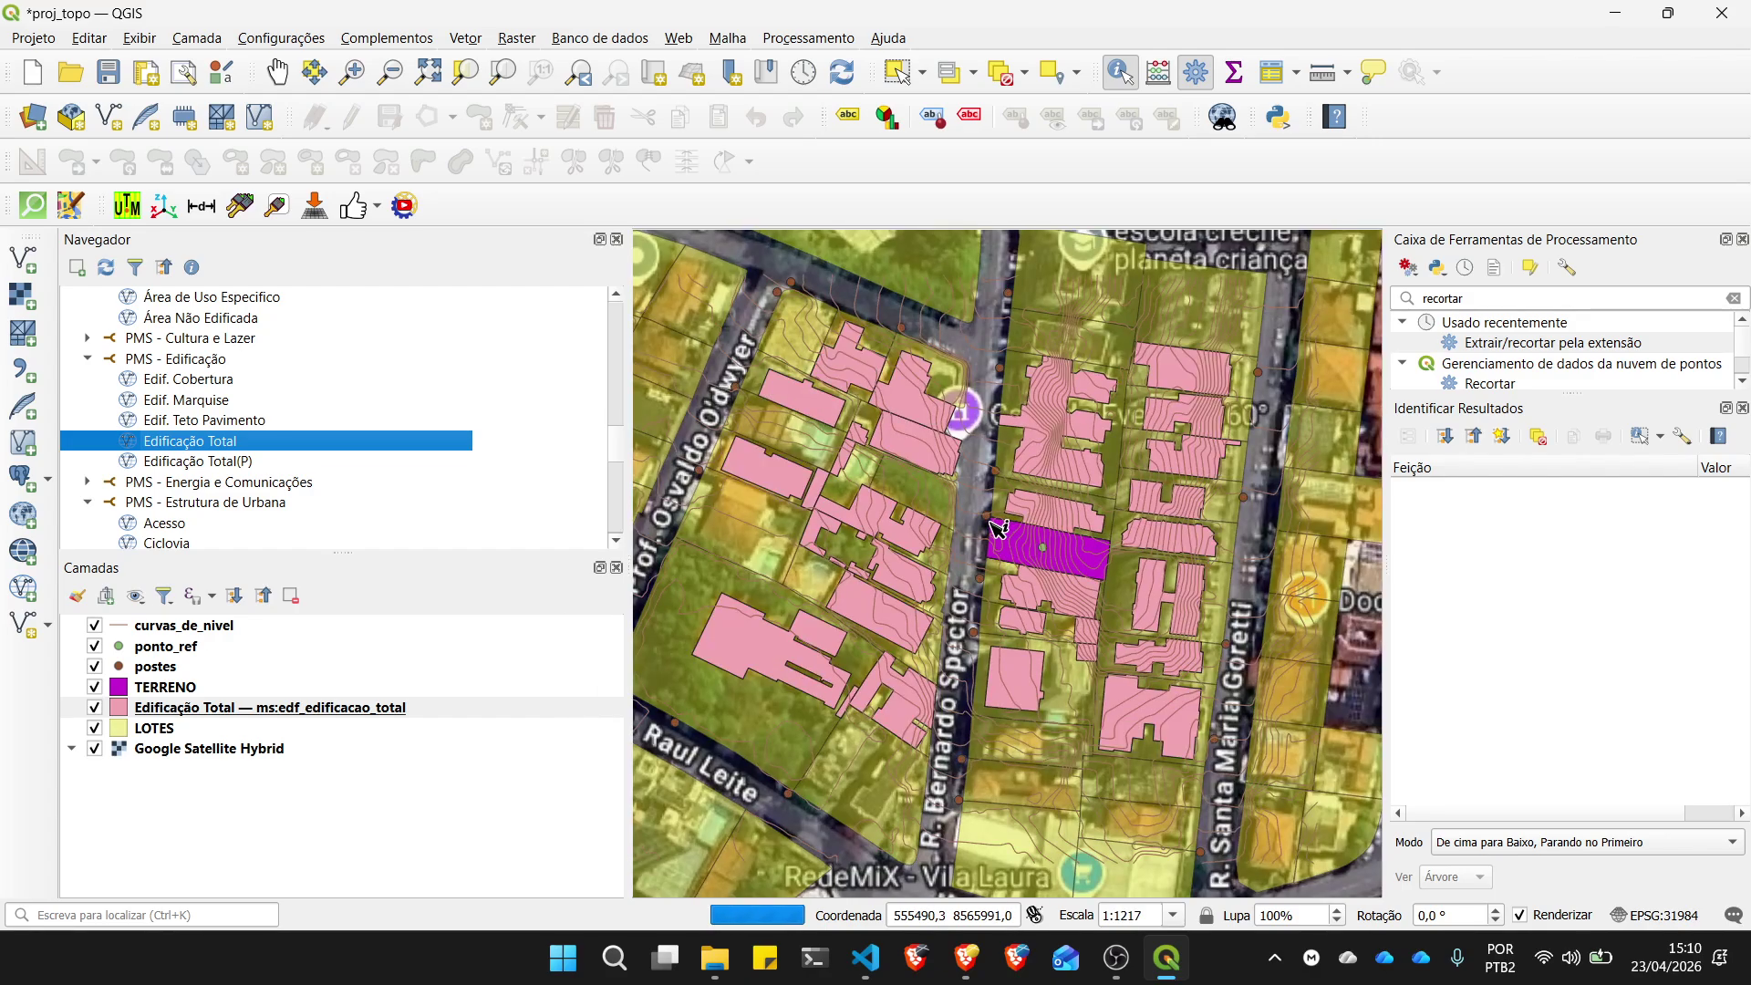
pyautogui.scroll(-1, 997, 530)
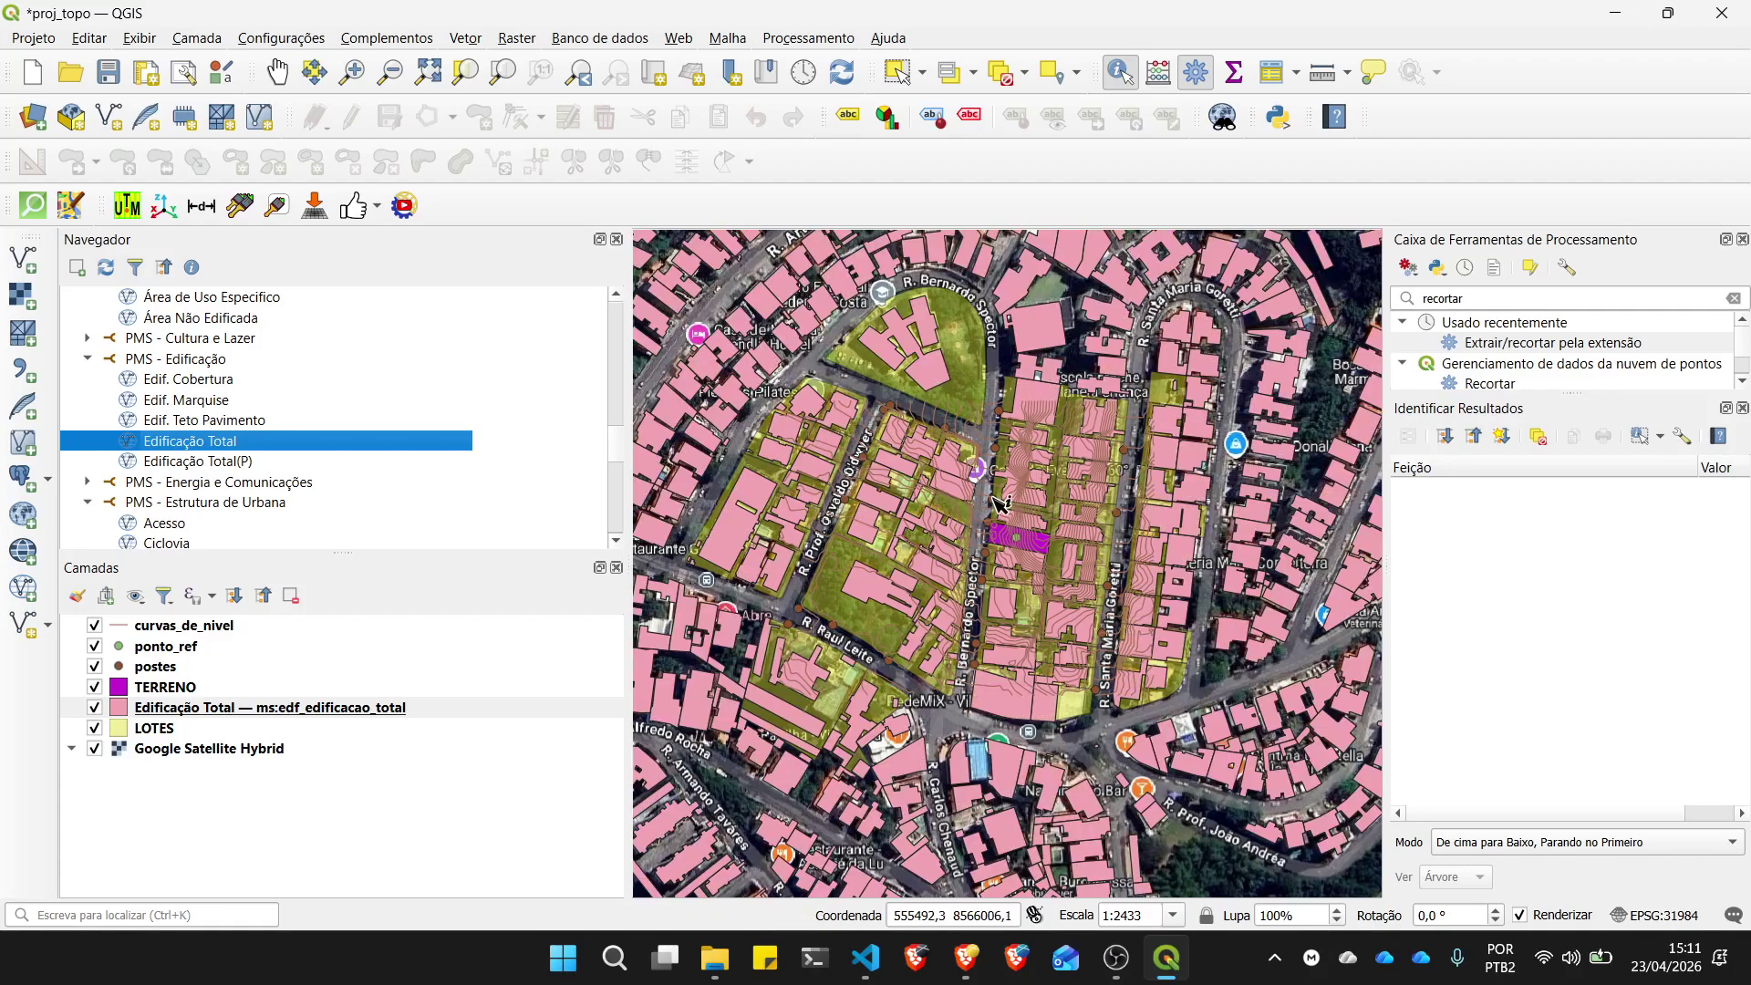
# Step: Find the vector overlay algorithm Extrair/recortar pela extensão by searching for "recortar", and open it for the Edificação Total layer
pyautogui.click(312, 715)
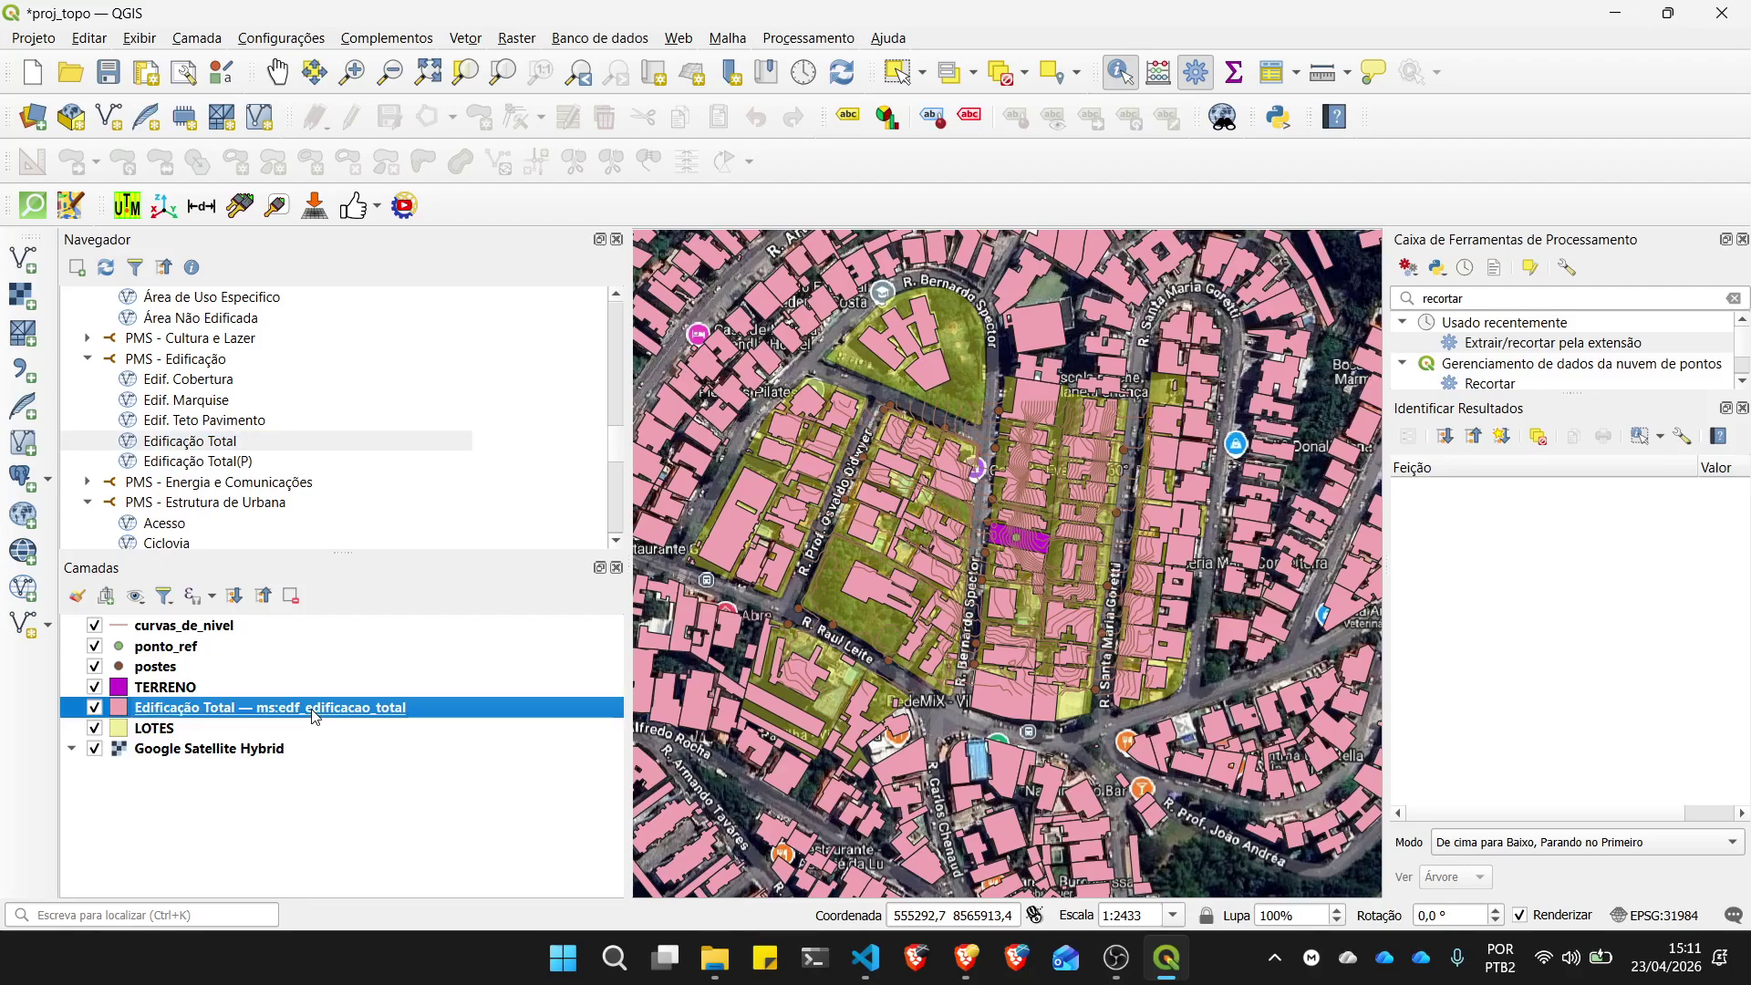
pyautogui.doubleClick(1512, 300)
pyautogui.write('revo')
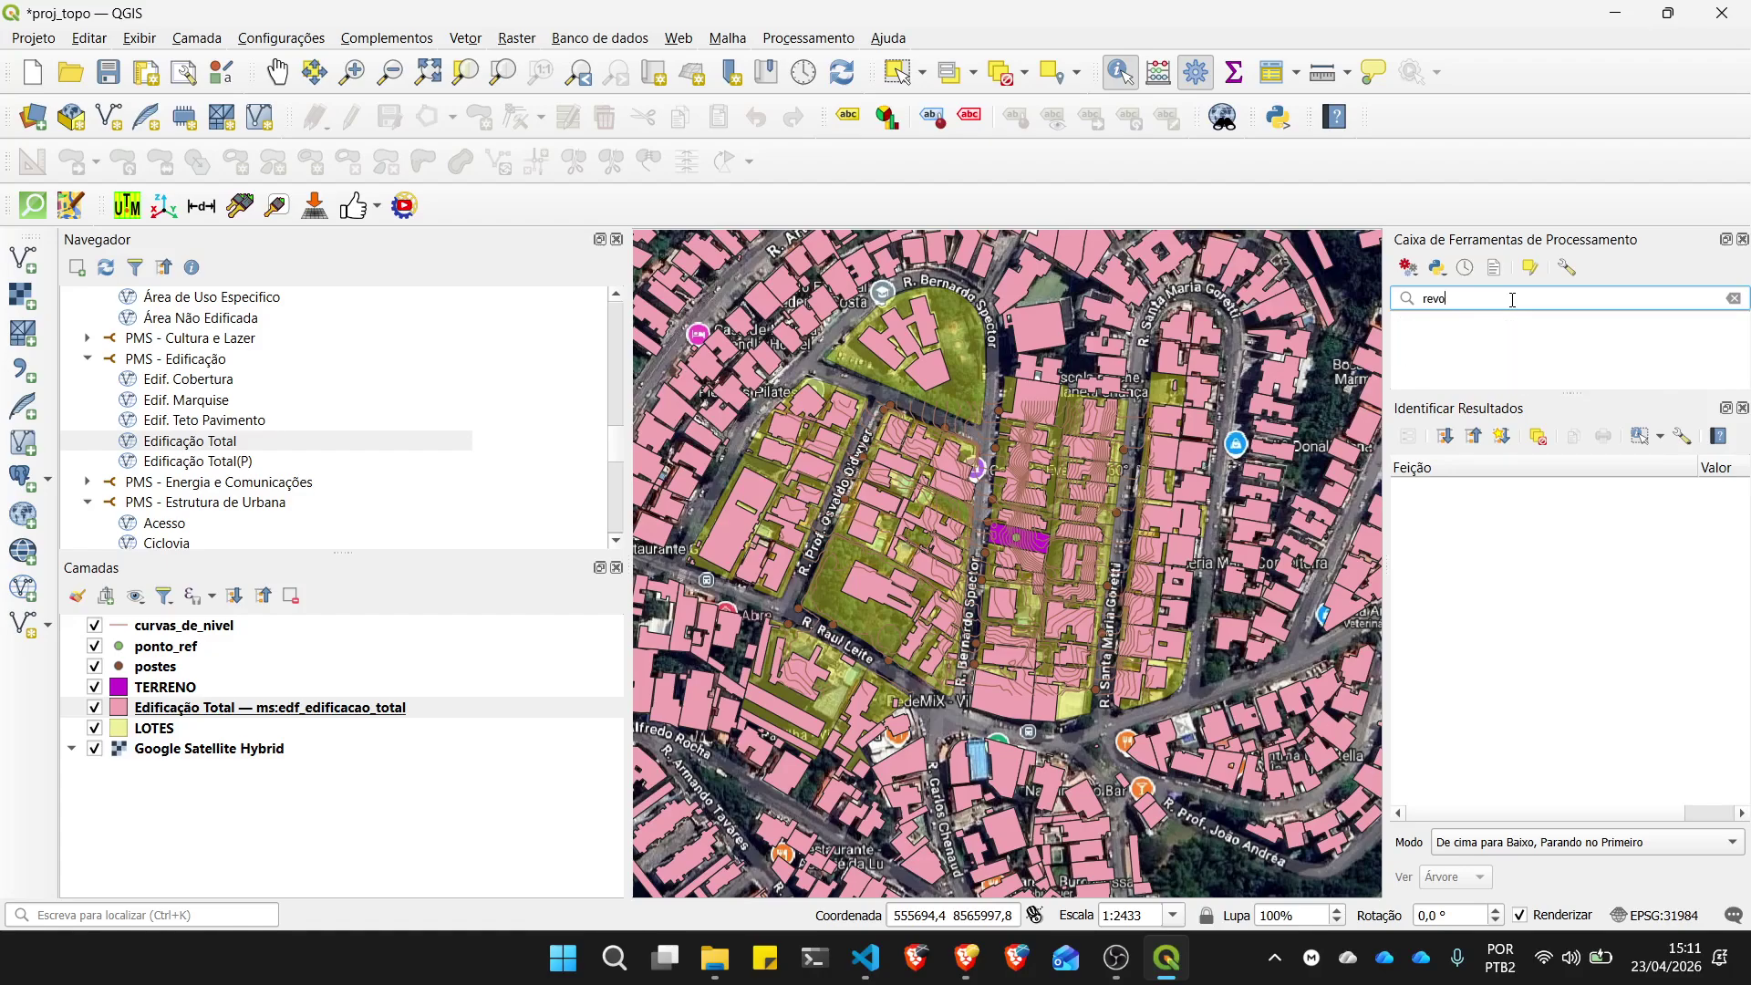
pyautogui.write('rtar')
pyautogui.press('BackSpace')
pyautogui.press('BackSpace')
pyautogui.press('BackSpace')
pyautogui.press('BackSpace')
pyautogui.press('BackSpace')
pyautogui.press('BackSpace')
pyautogui.write('cortar')
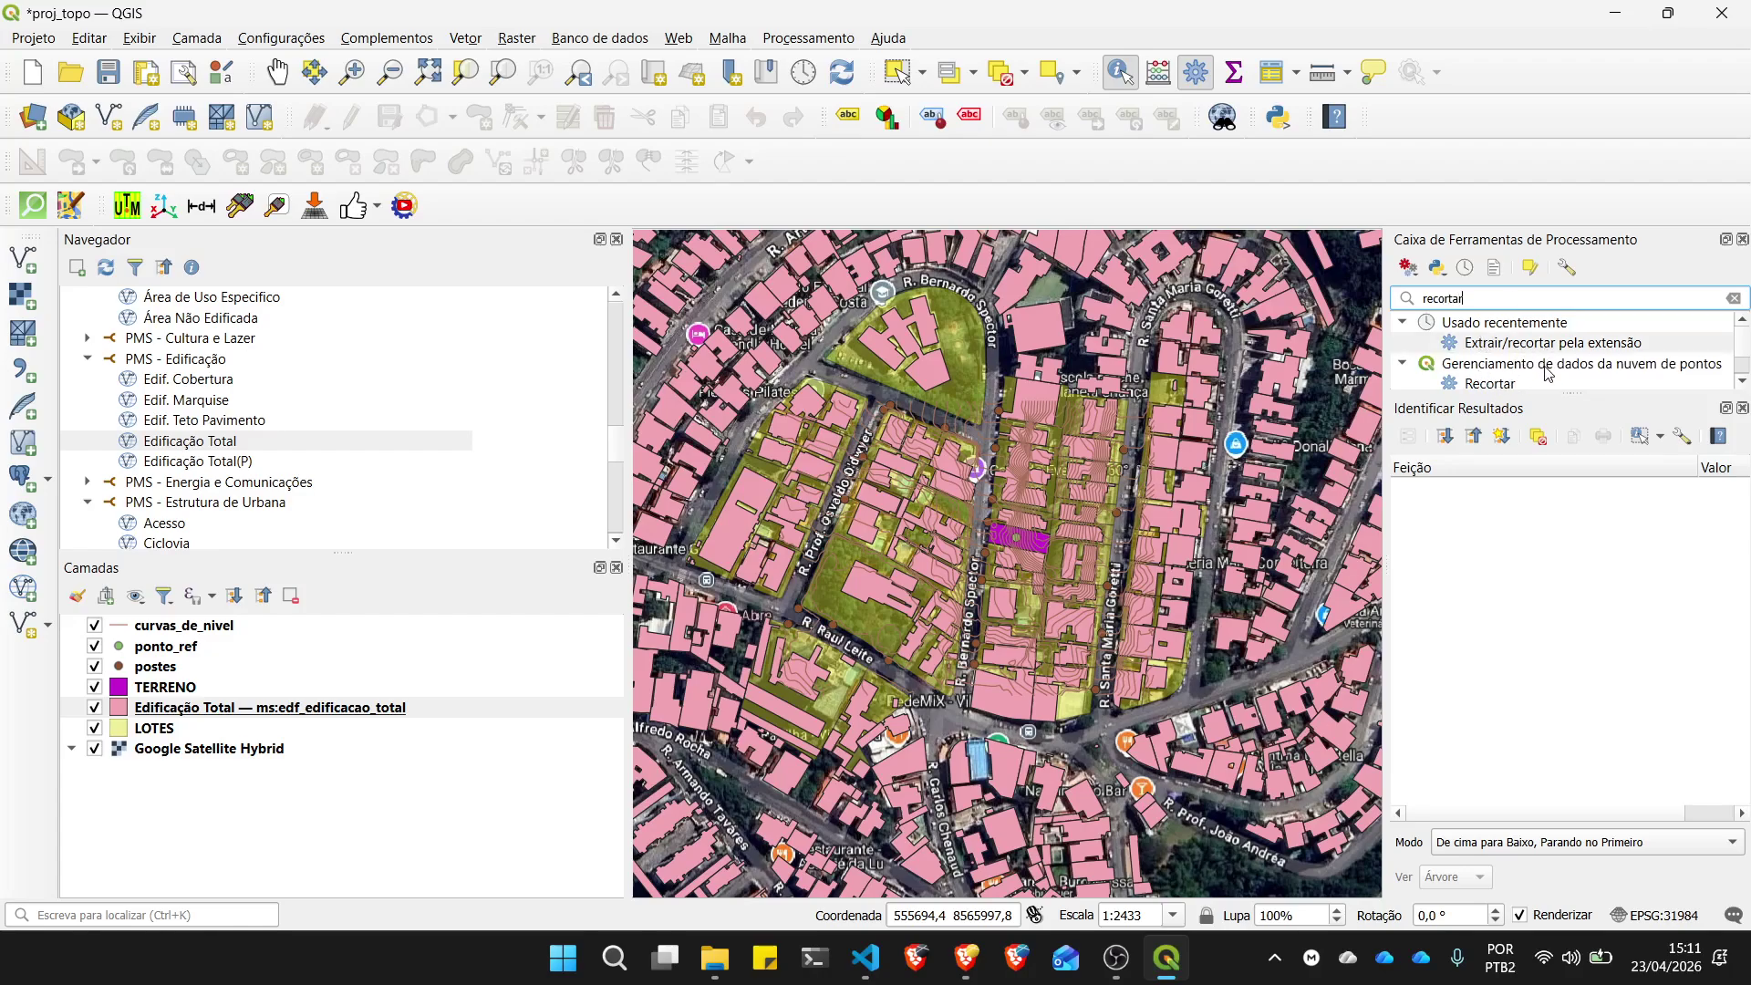
pyautogui.moveTo(1558, 392); pyautogui.dragTo(1570, 606)
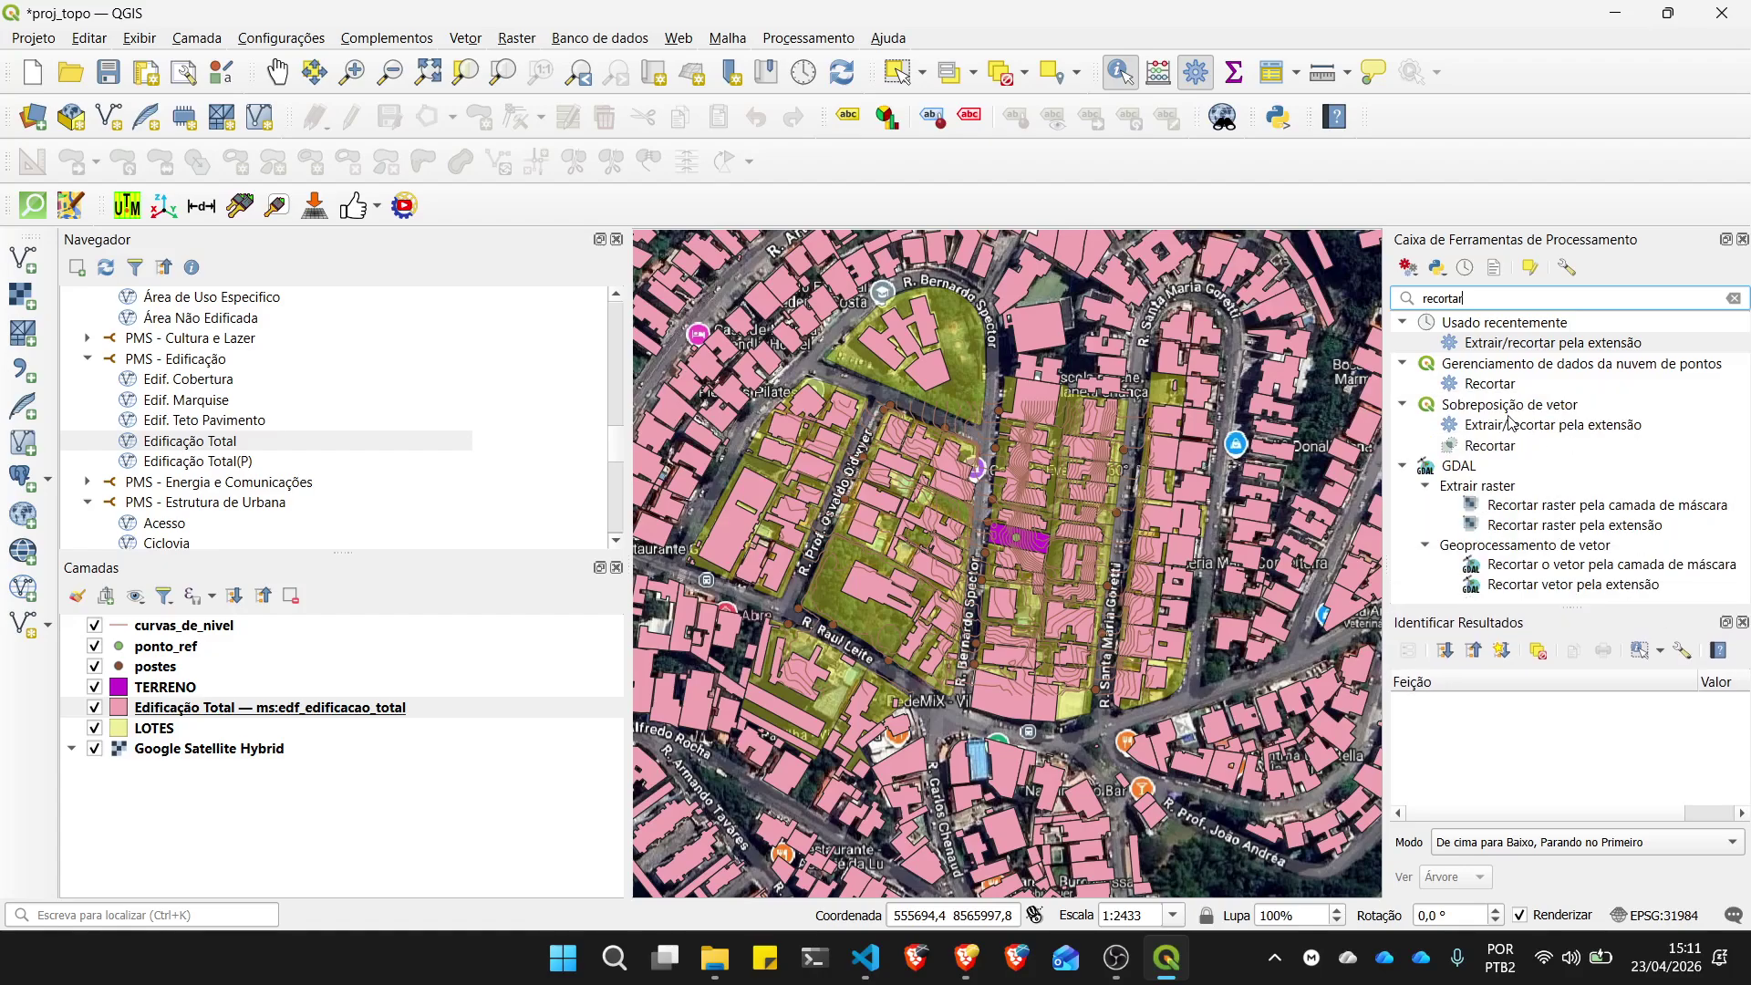
pyautogui.click(1536, 429)
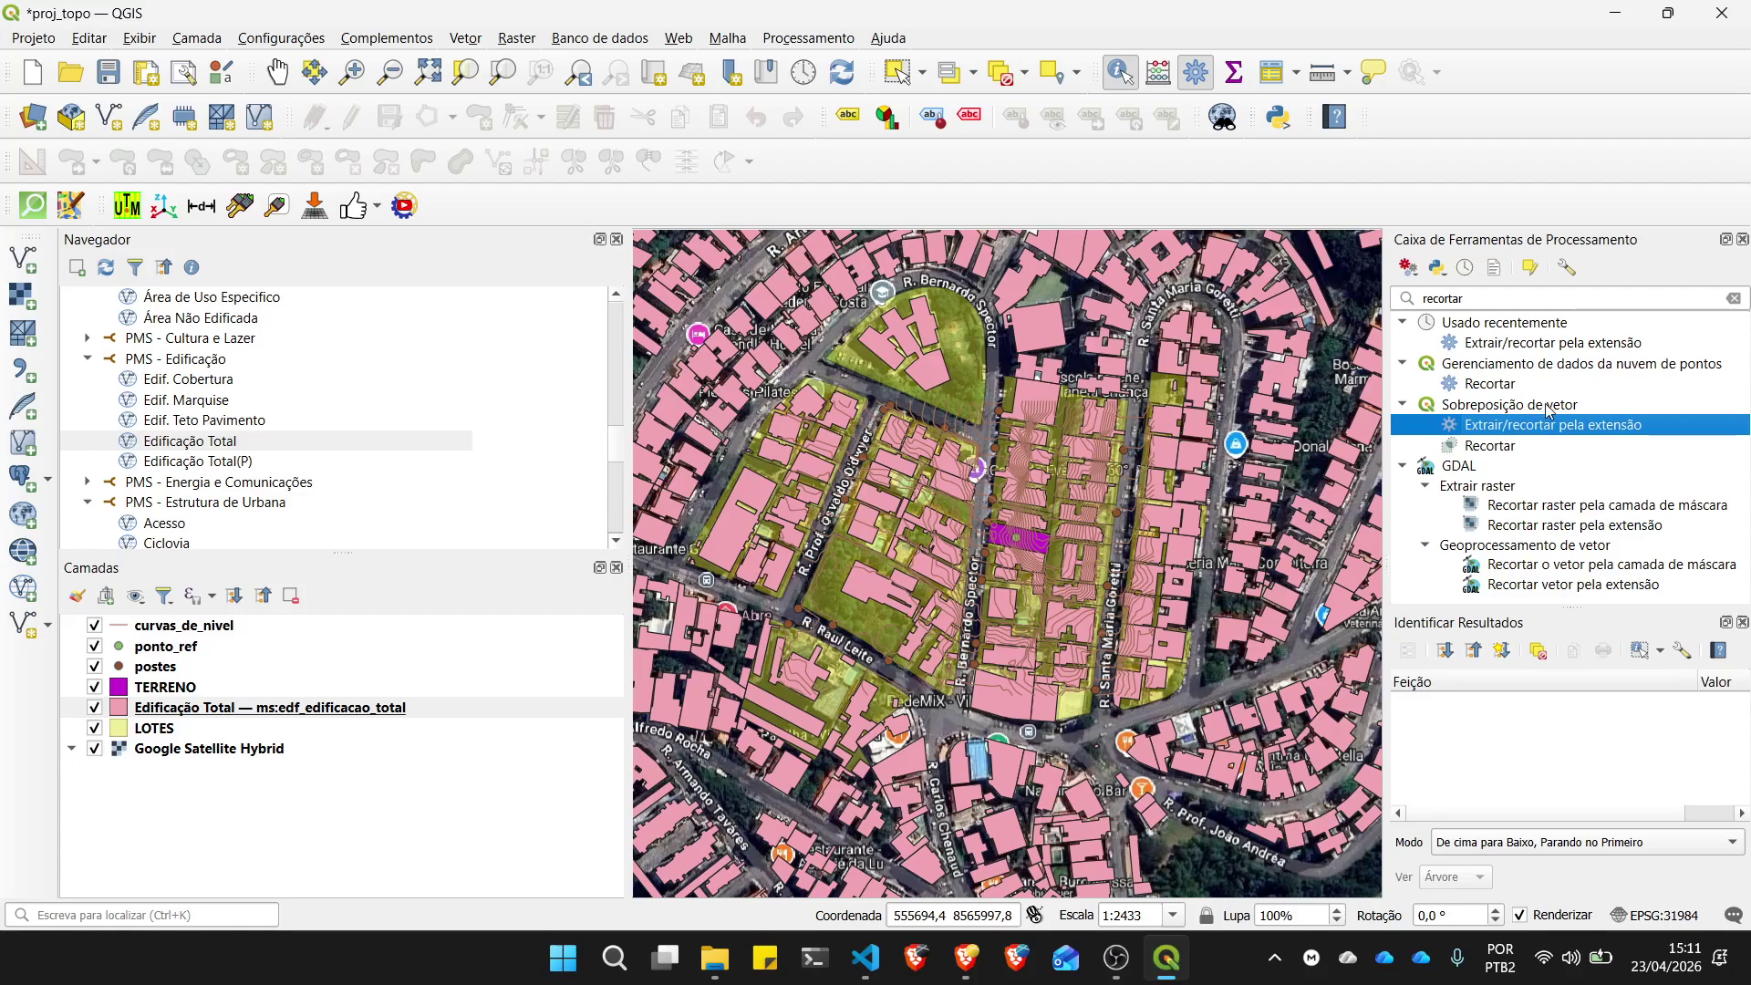
pyautogui.doubleClick(1568, 430)
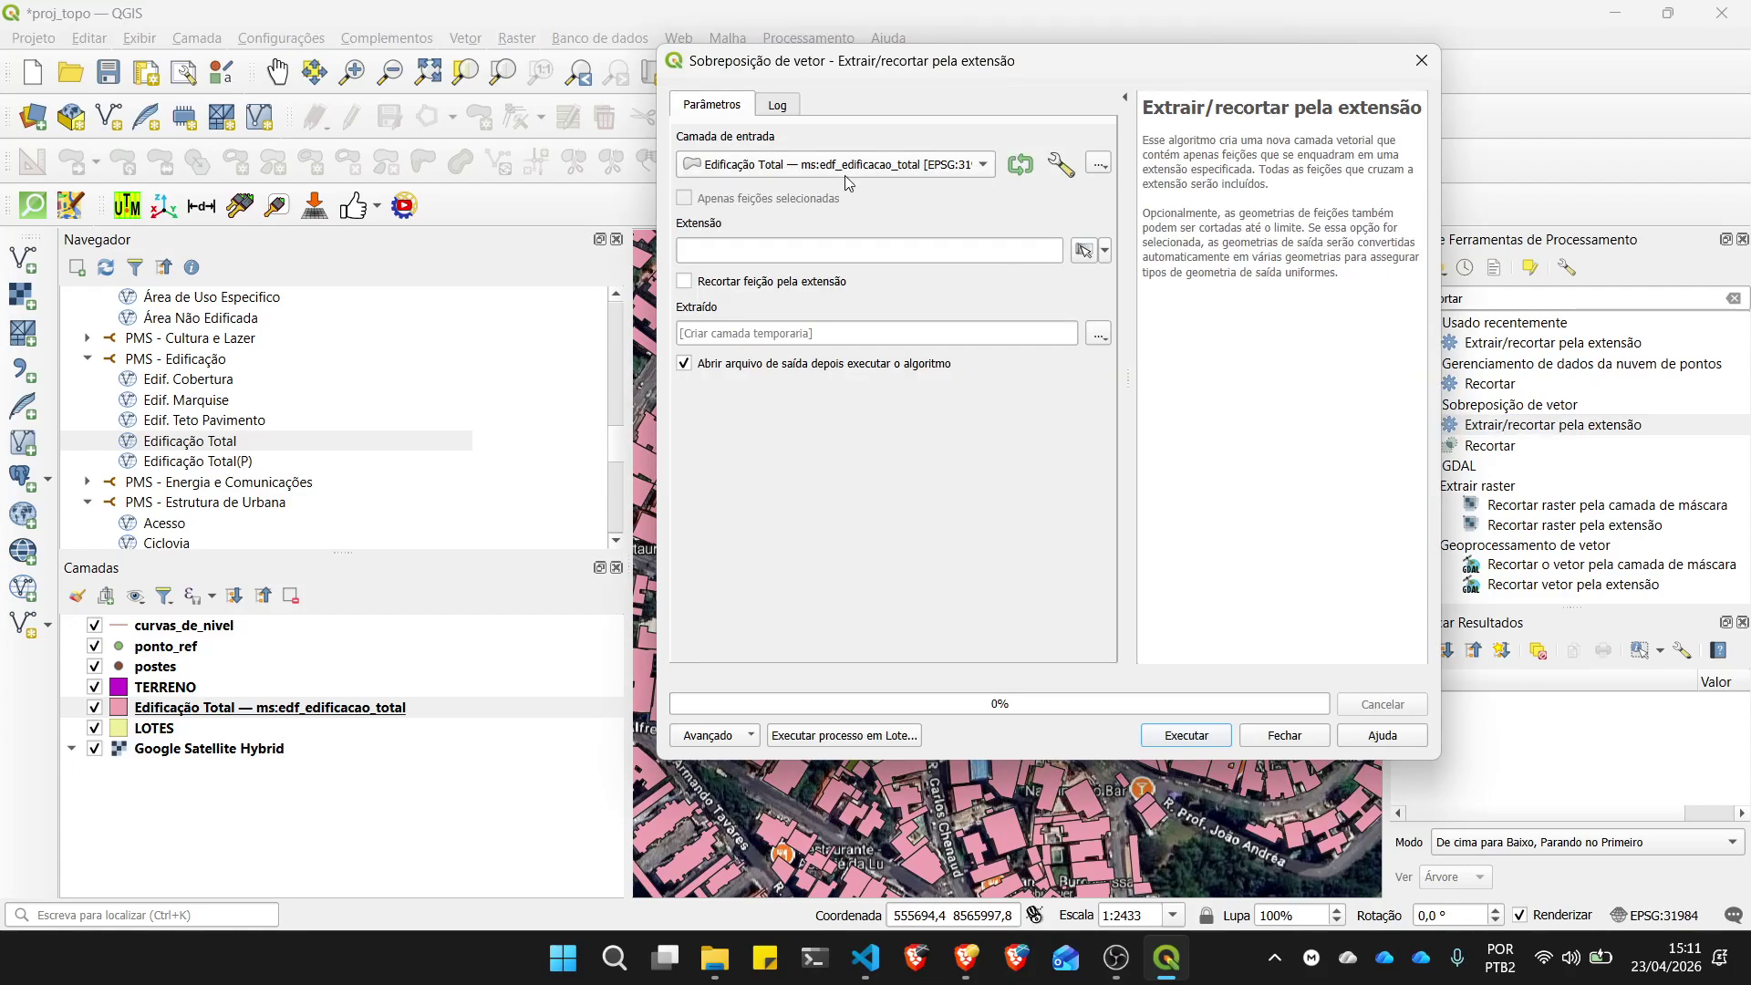
# Step: Set the clipping extent by calculating it from the curvas_de_nivel layer
pyautogui.click(1105, 251)
pyautogui.moveTo(1124, 278)
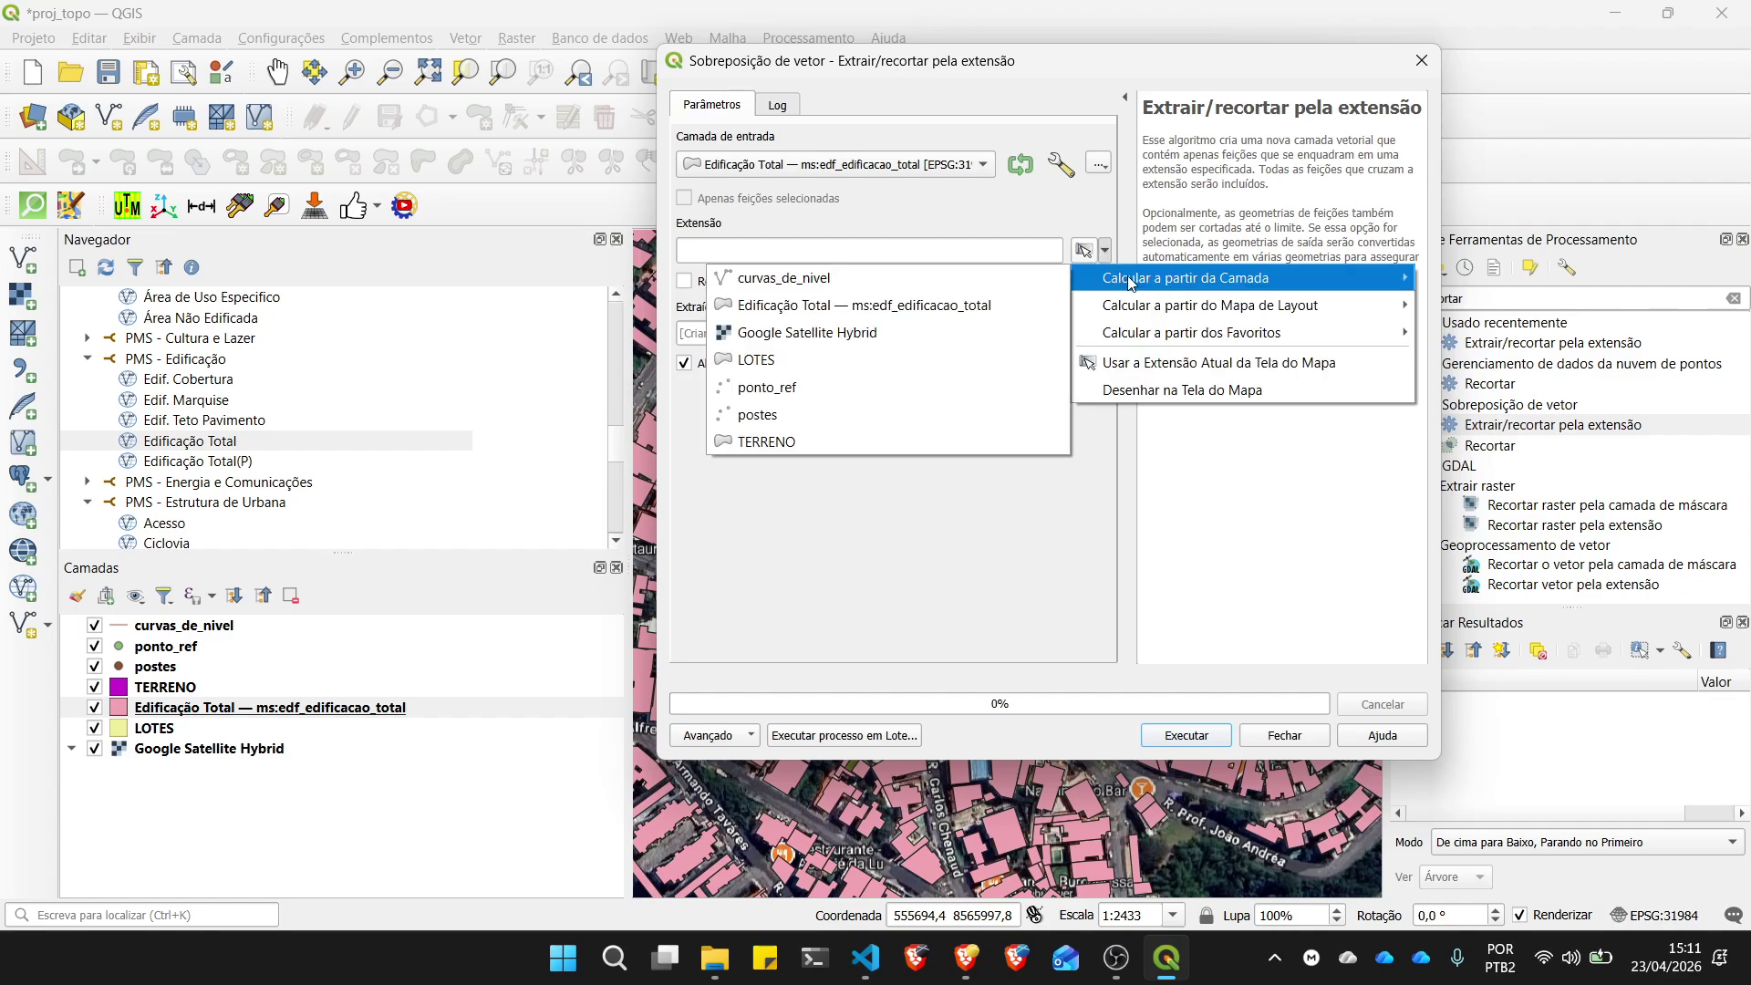
pyautogui.click(799, 278)
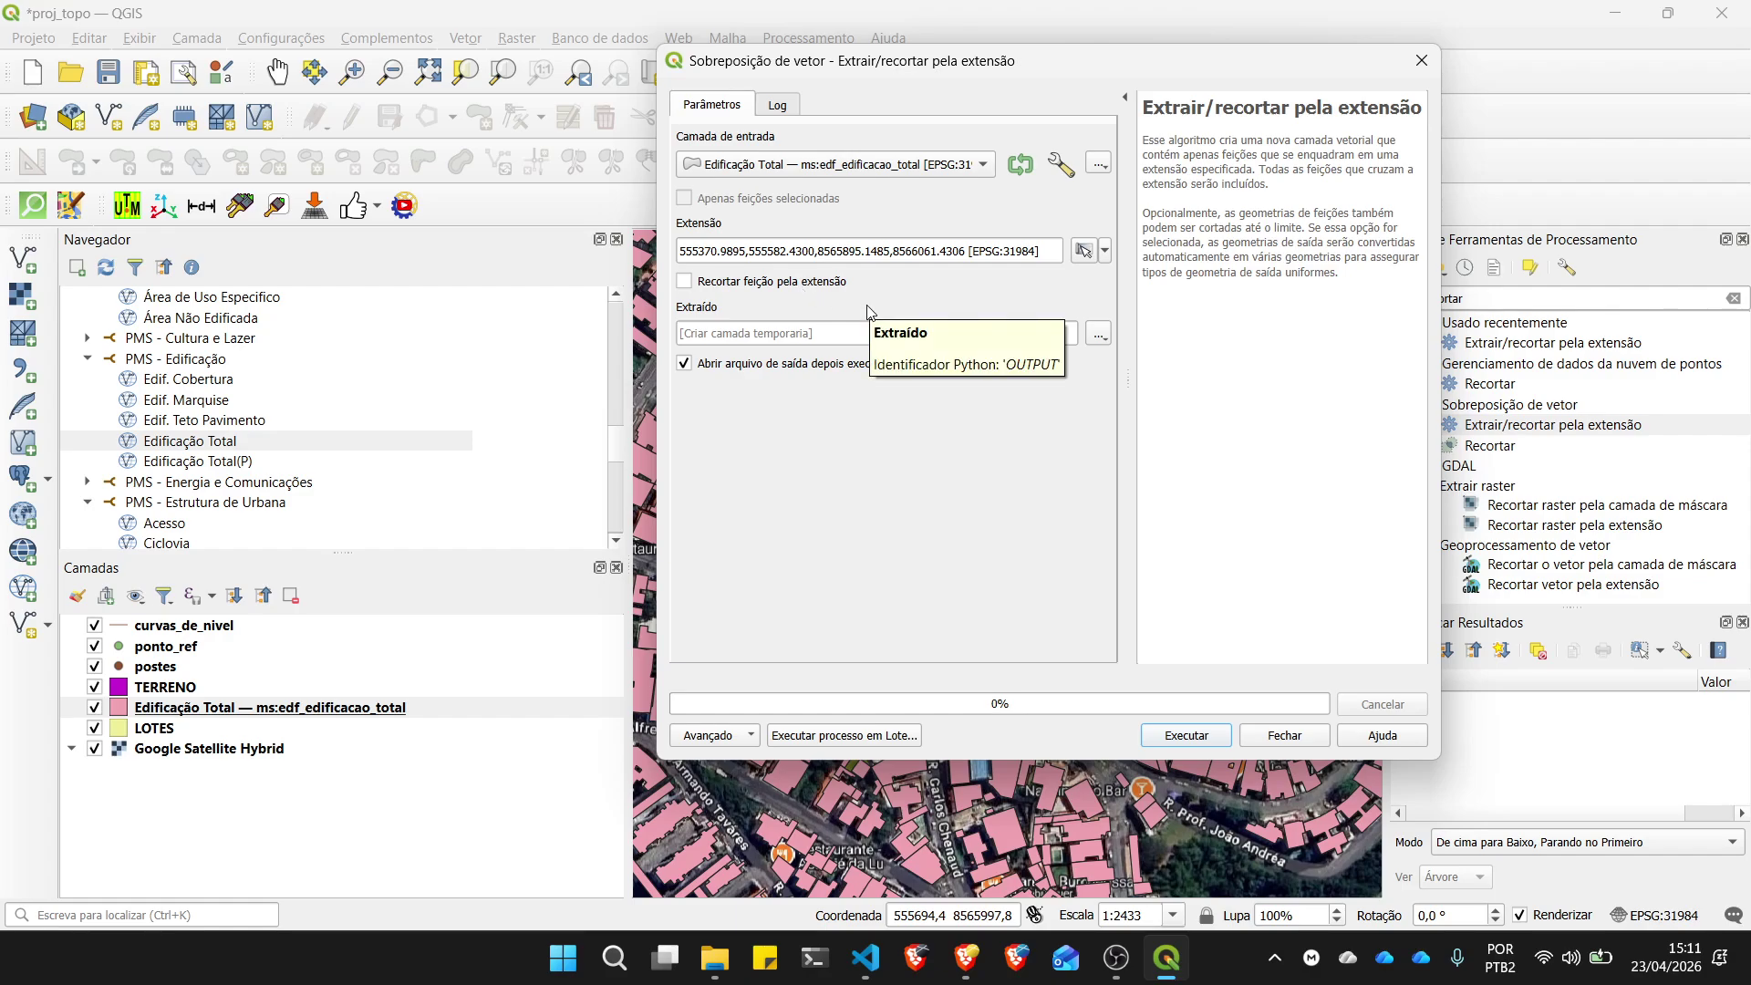
pyautogui.hotkey('ctrl', '1')
pyautogui.click(782, 248)
pyautogui.moveTo(641, 290)
pyautogui.mouseDown()
pyautogui.moveTo(552, 291)
pyautogui.moveTo(643, 354)
pyautogui.moveTo(649, 293)
pyautogui.mouseUp()
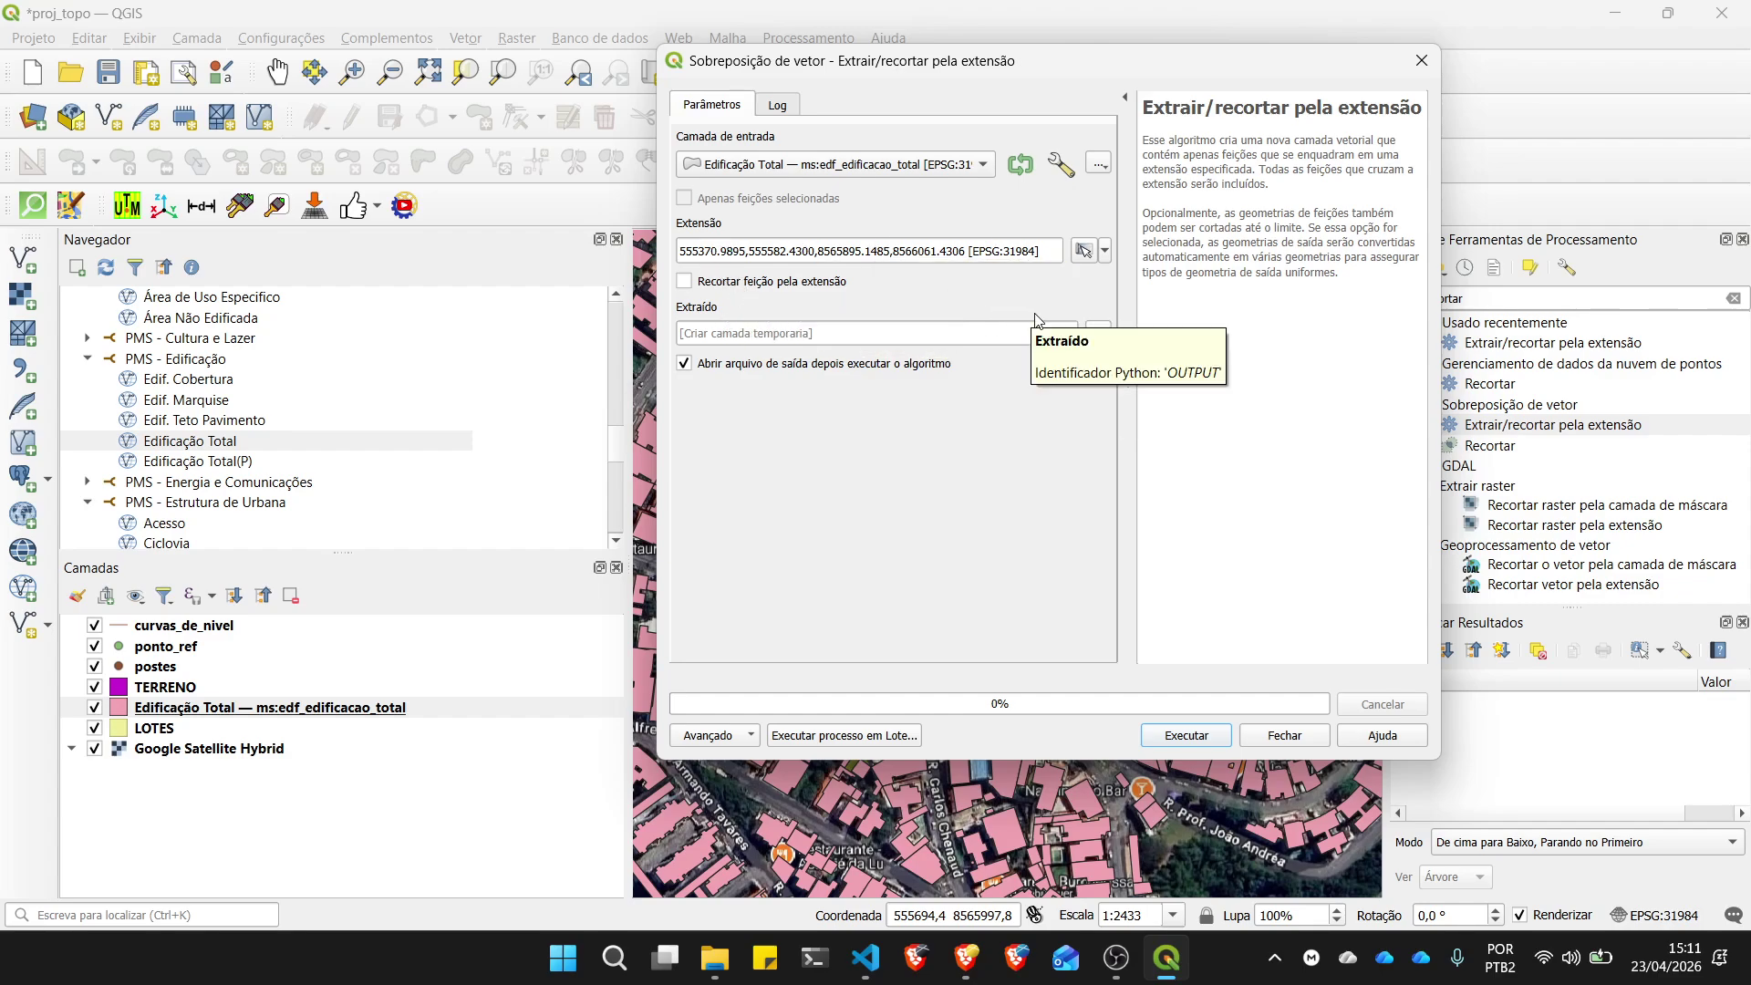
# Step: Set the extraction output to a shapefile named edf in the camadas folder, run the algorithm and close its dialog
pyautogui.click(1099, 334)
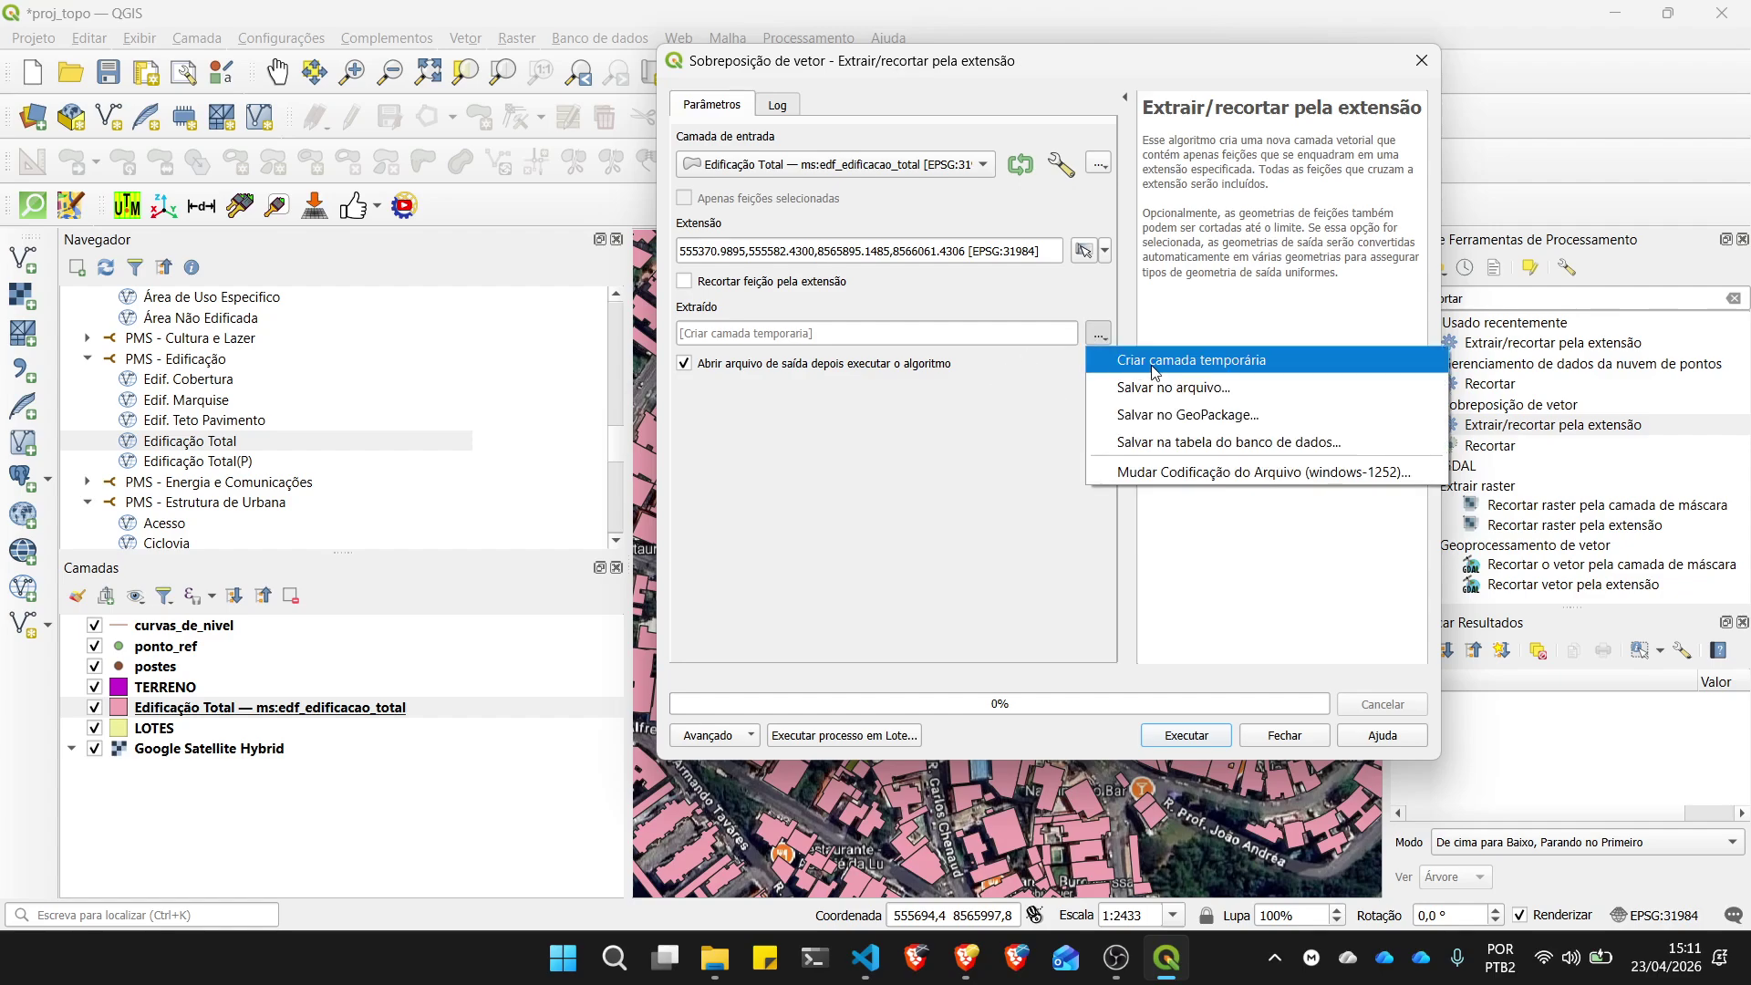
pyautogui.click(1186, 387)
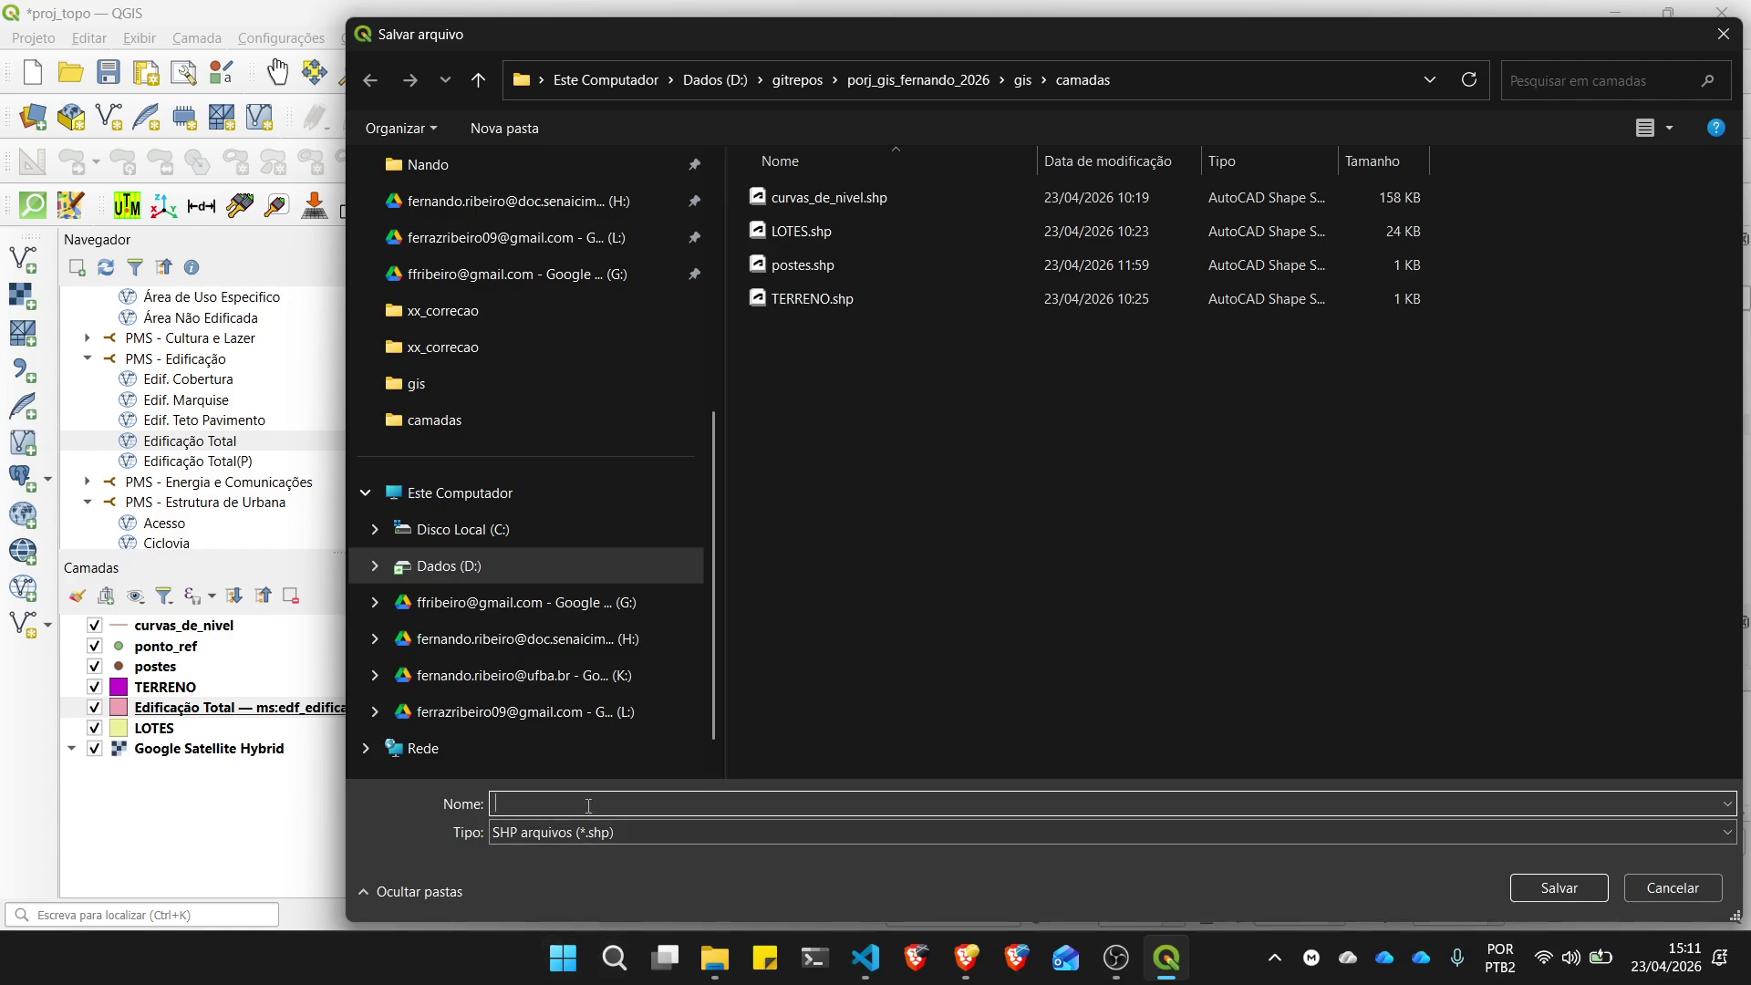
pyautogui.write('edf')
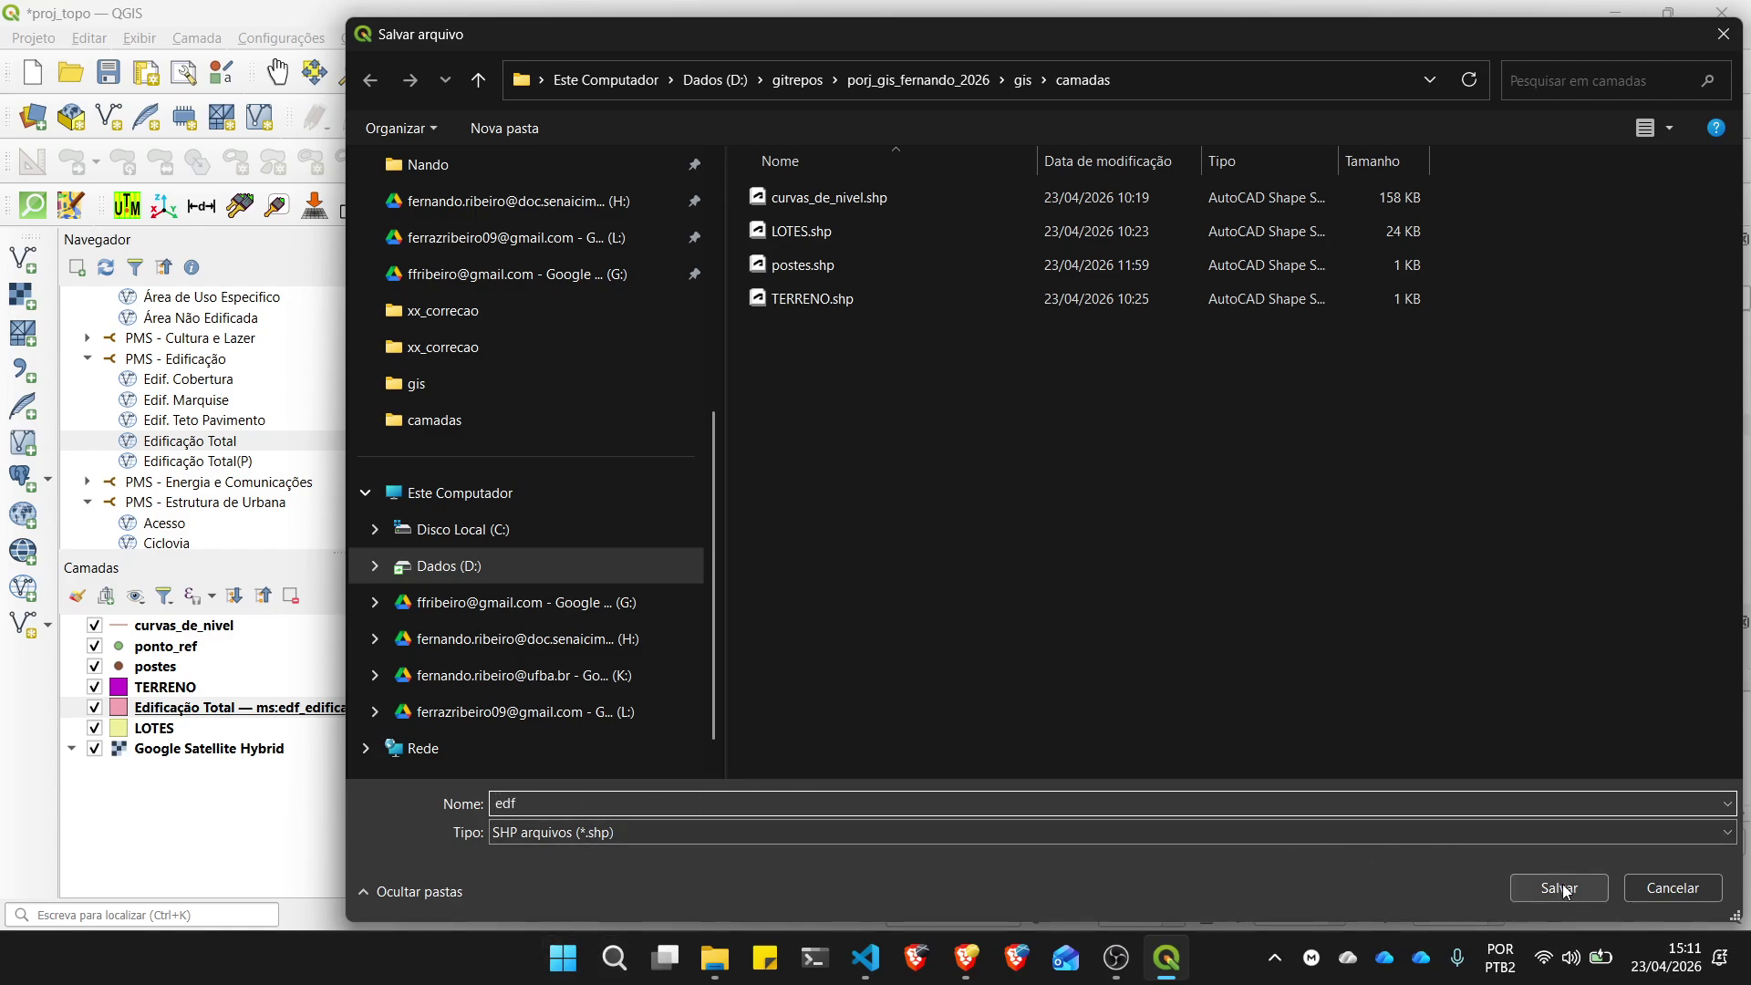
pyautogui.click(1561, 888)
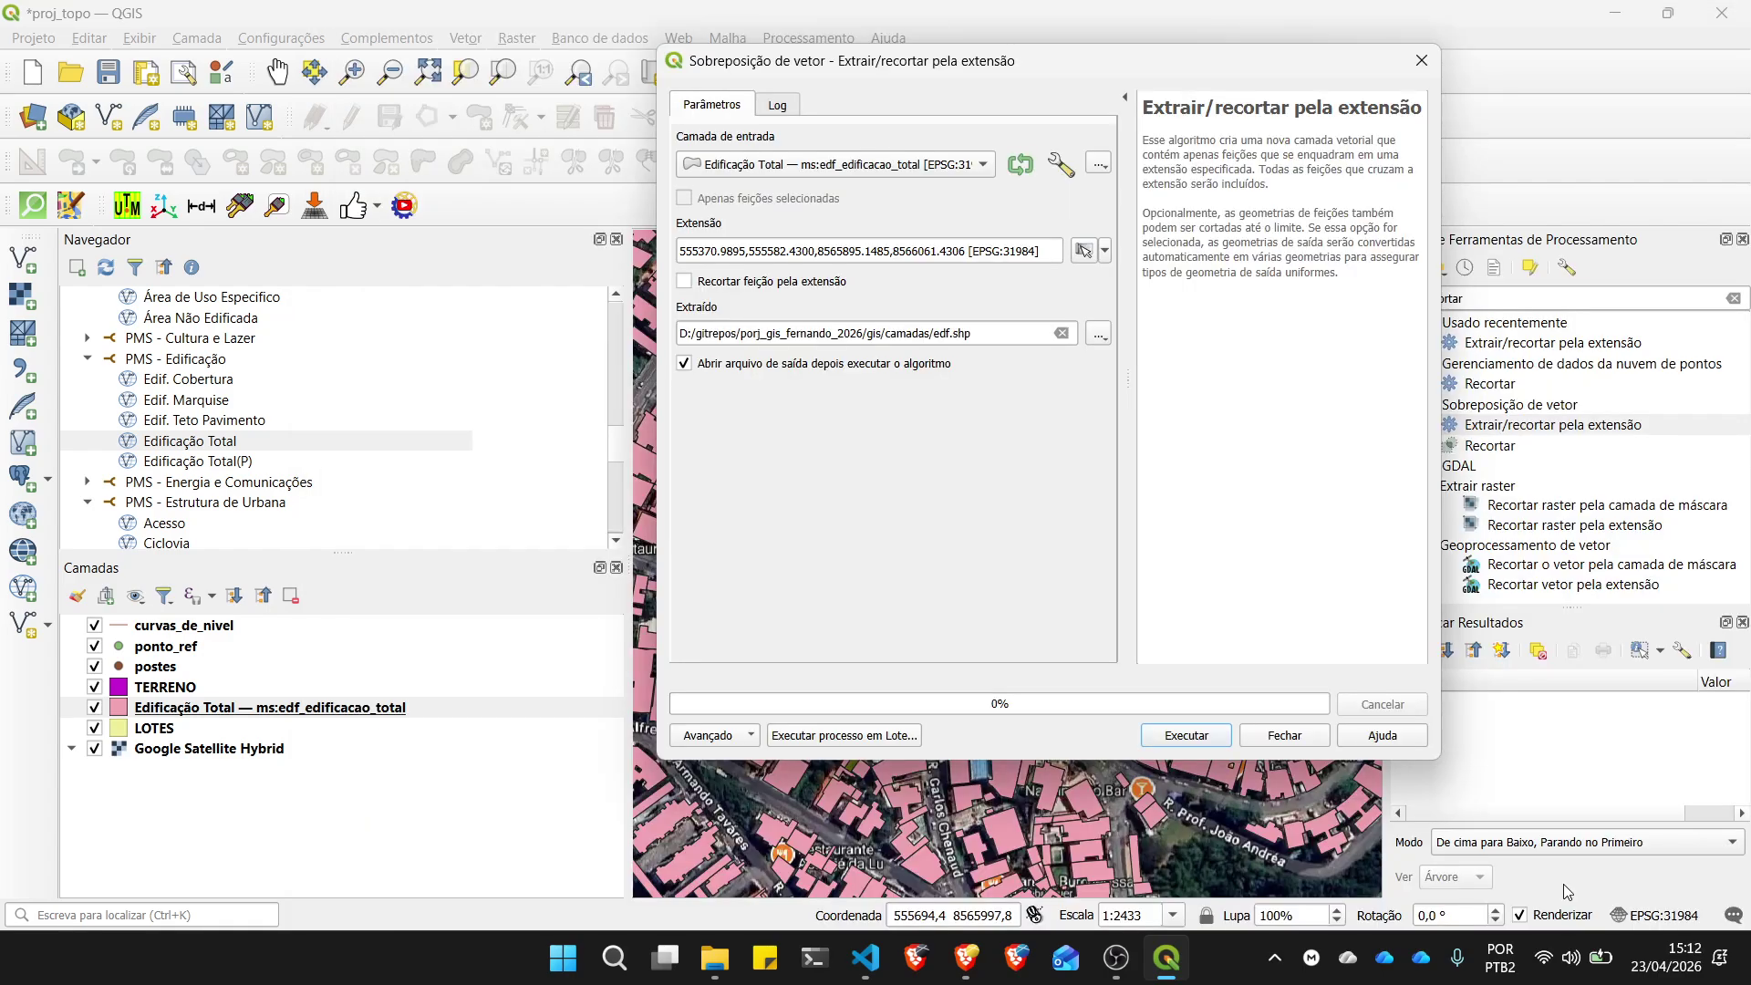
pyautogui.click(1186, 735)
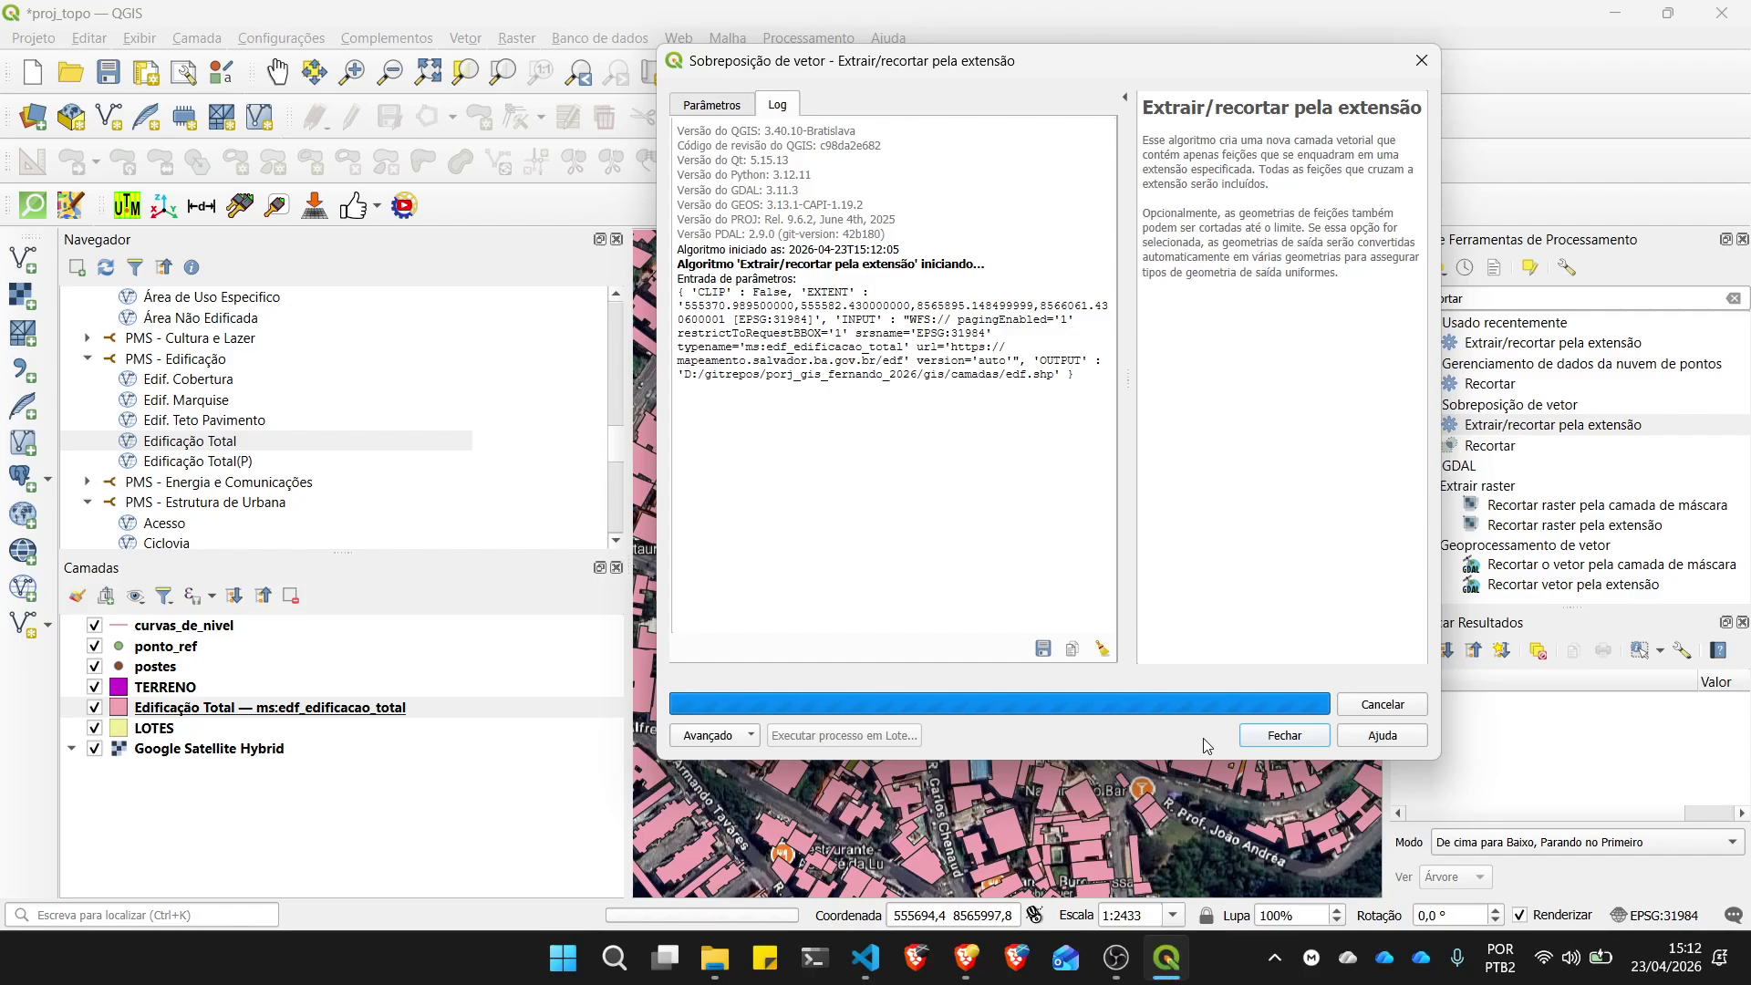
pyautogui.click(1272, 737)
# Step: Remove the original Edificação Total web layer from the project
pyautogui.click(223, 730)
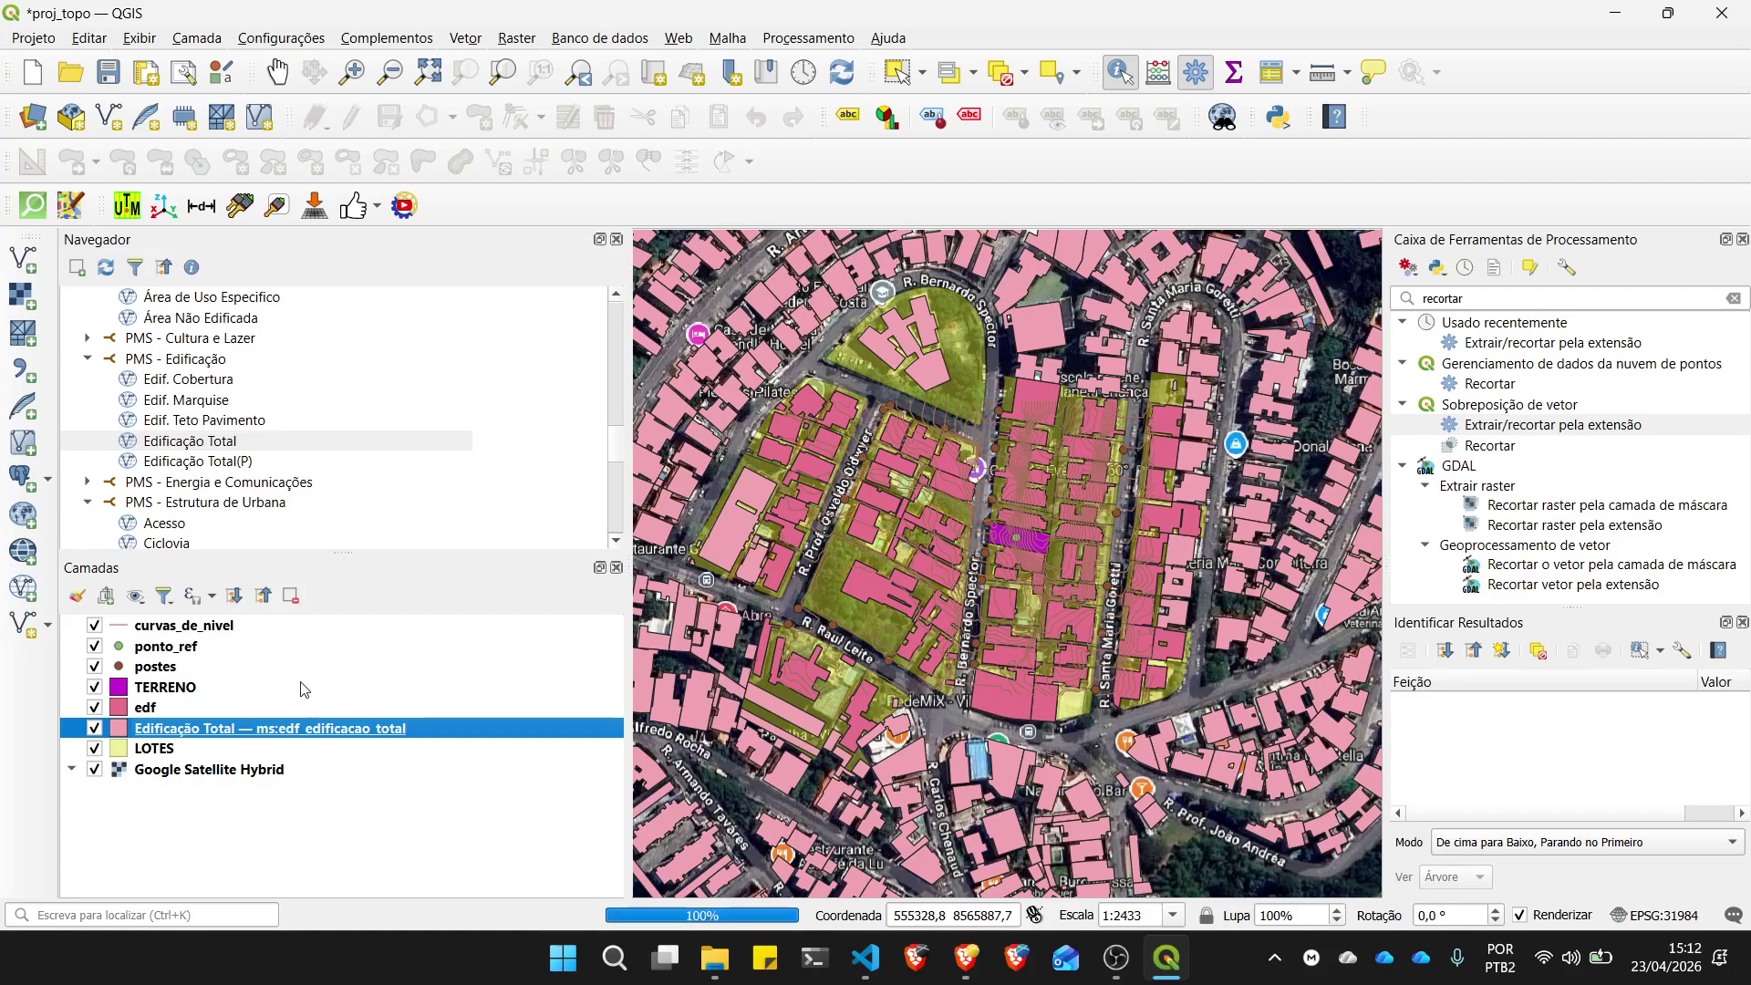
pyautogui.click(291, 595)
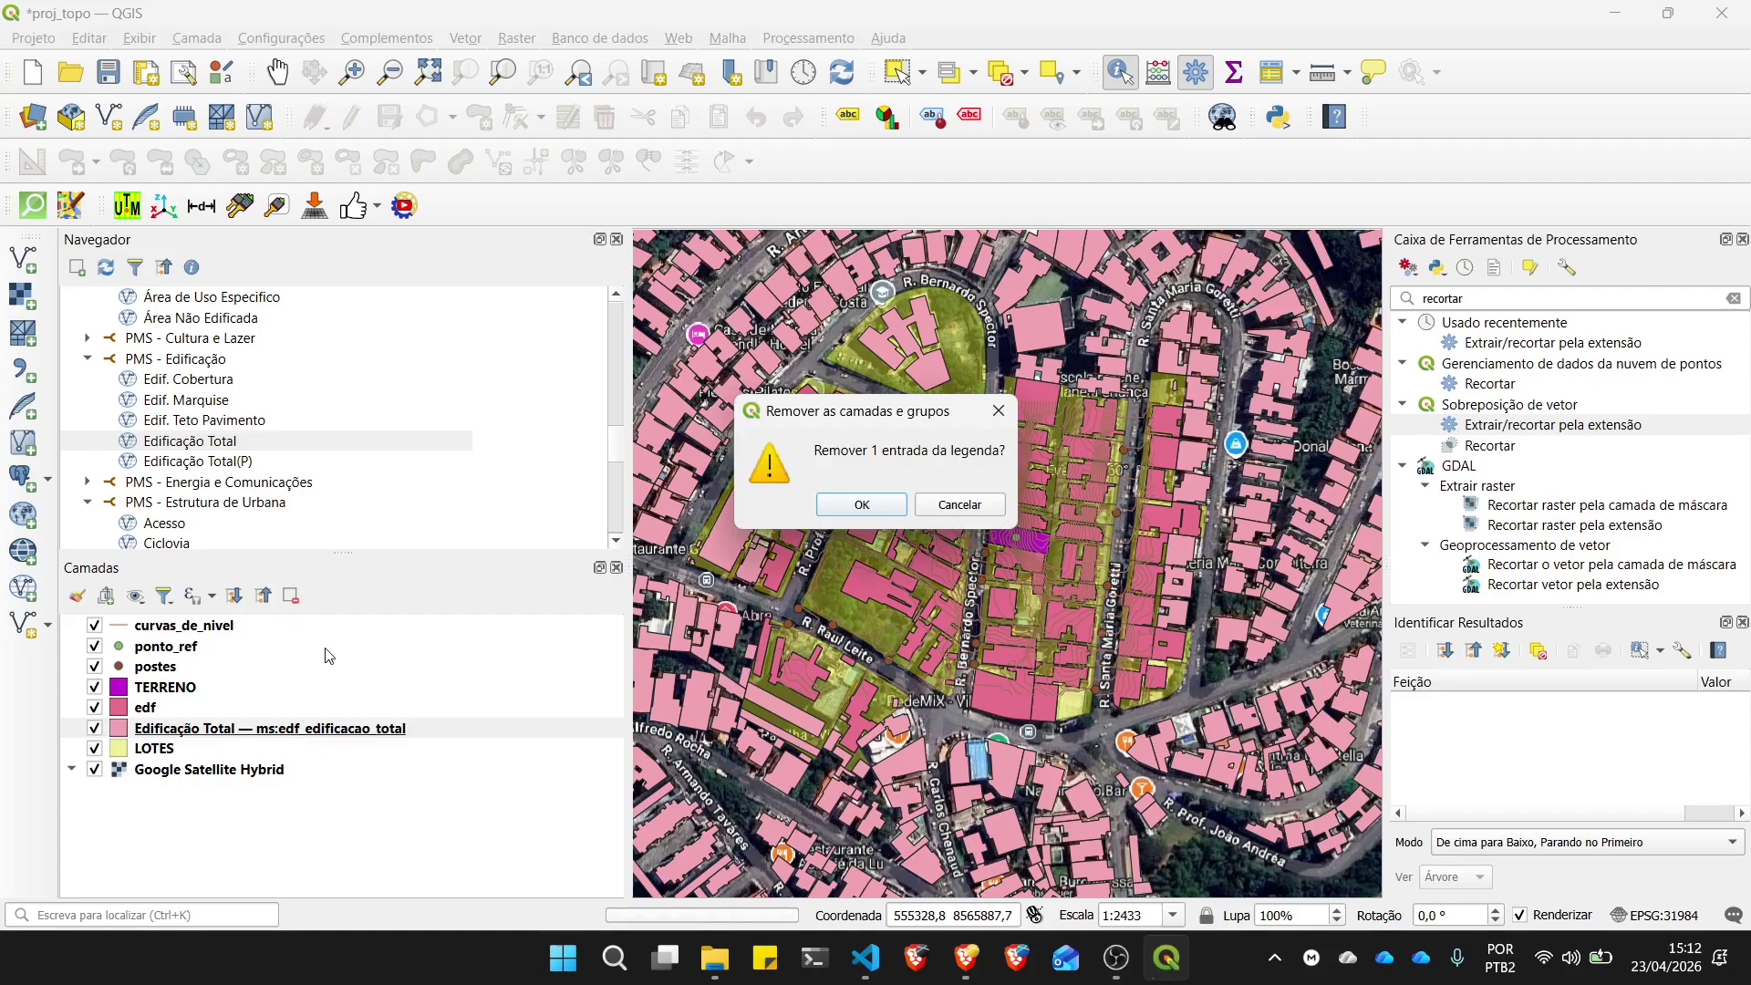
pyautogui.click(862, 504)
pyautogui.scroll(1, 949, 456)
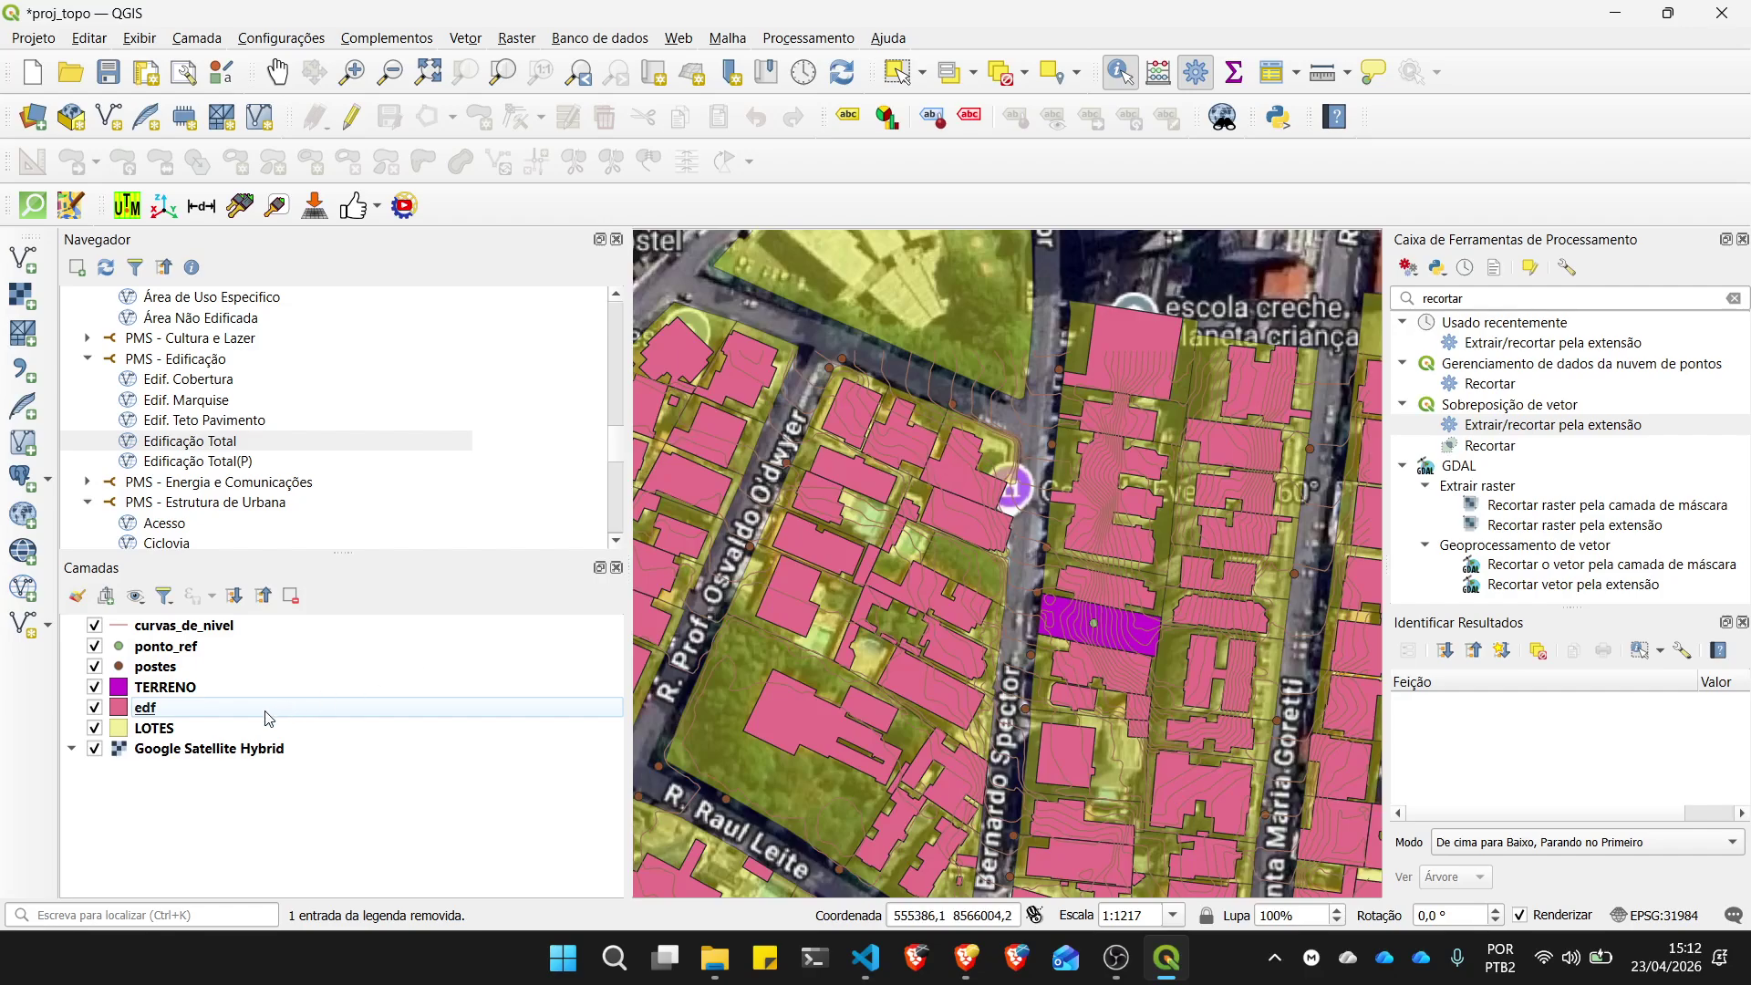
# Step: Hide the Google Satellite Hybrid base layer
pyautogui.click(94, 748)
pyautogui.scroll(-1, 1062, 602)
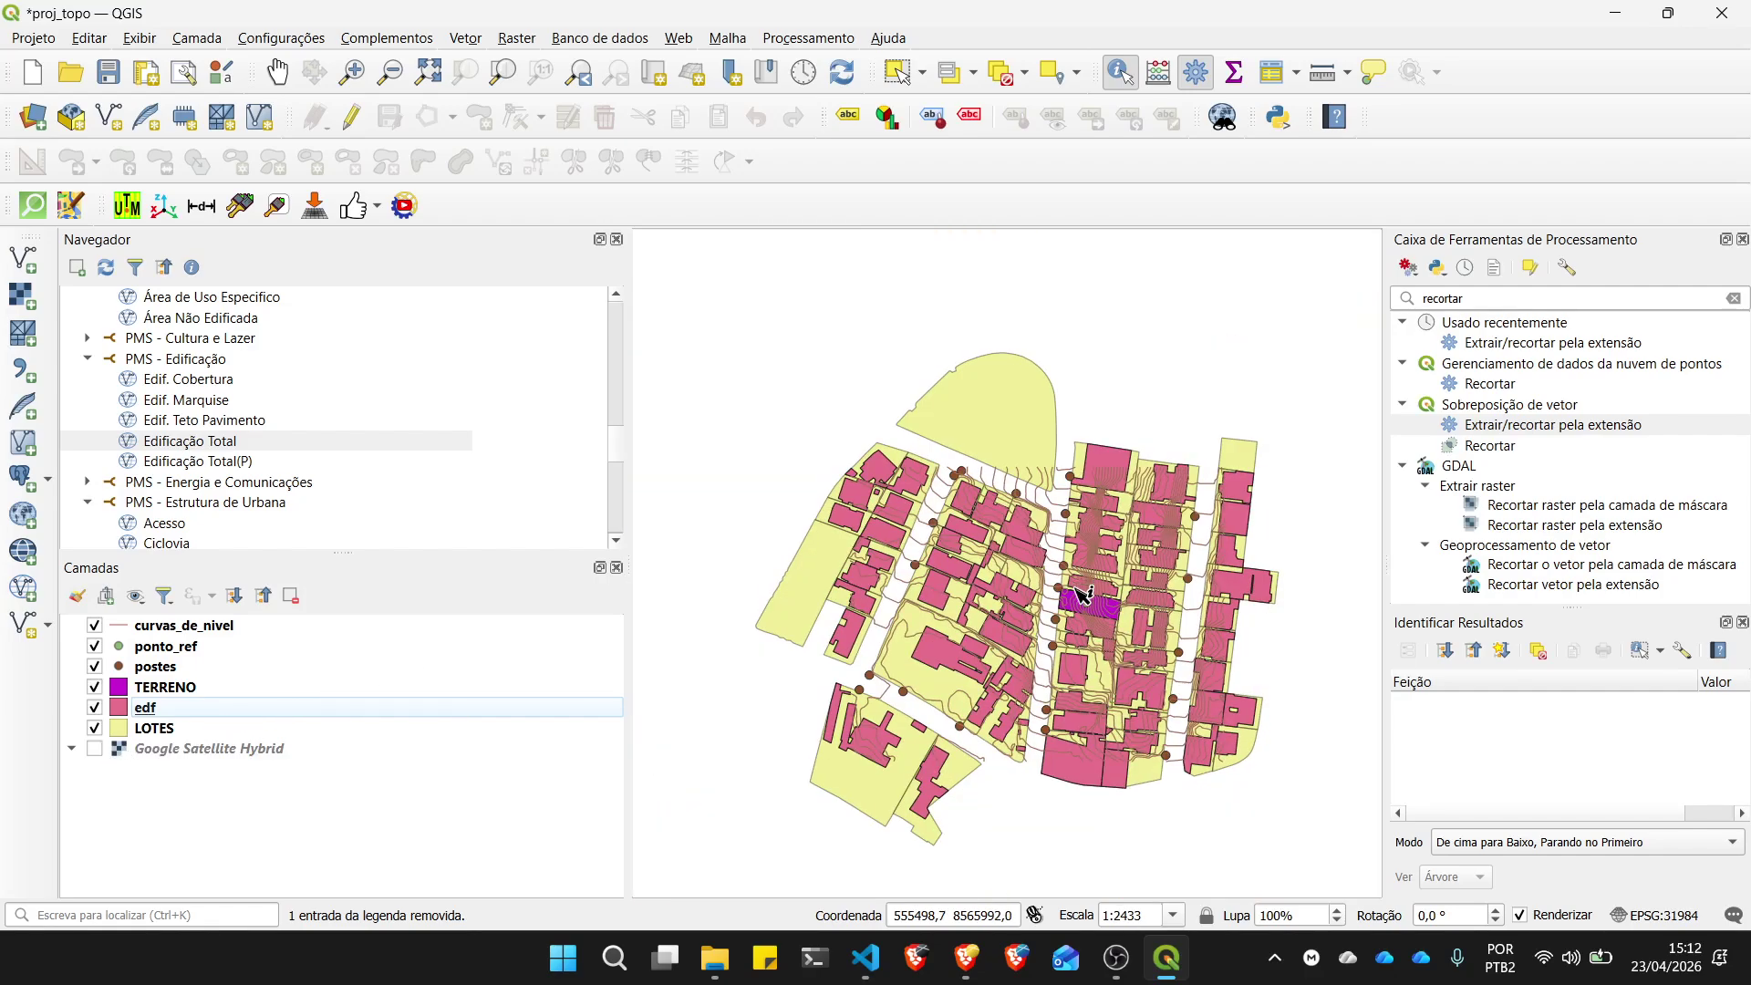
pyautogui.scroll(1, 1095, 620)
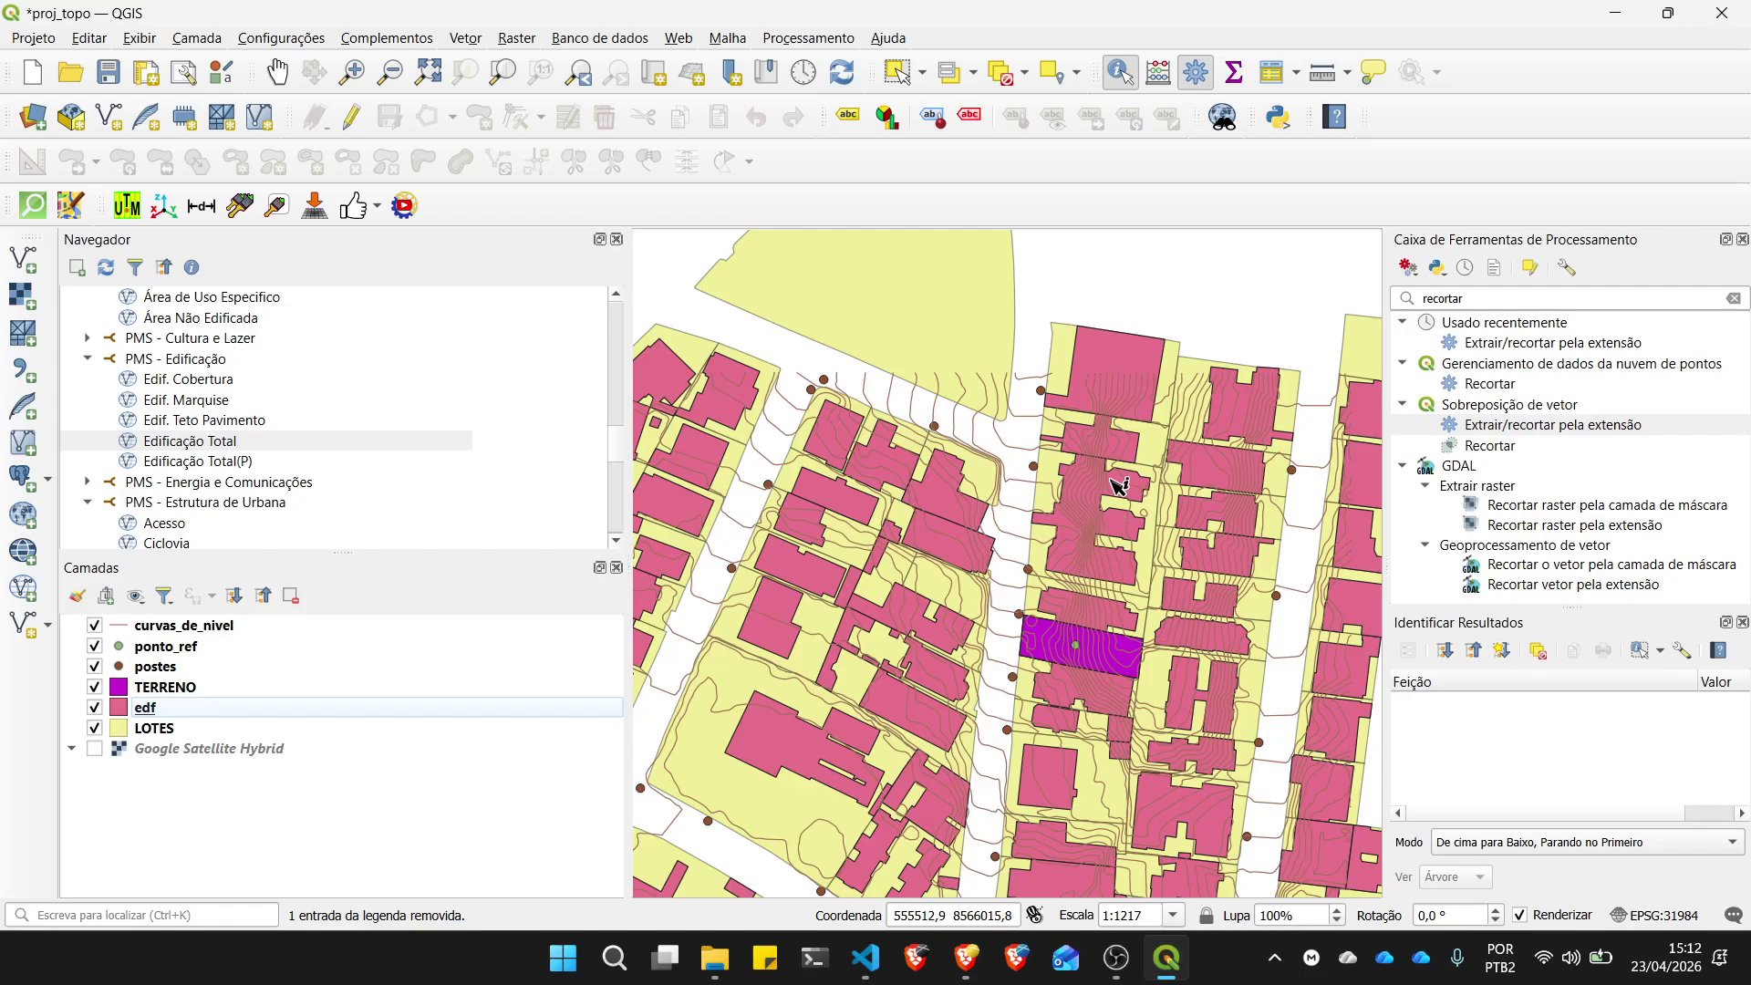
# Step: Hide the TERRENO layer to inspect the building footprint beneath it, and show the layer again
pyautogui.scroll(3, 1081, 639)
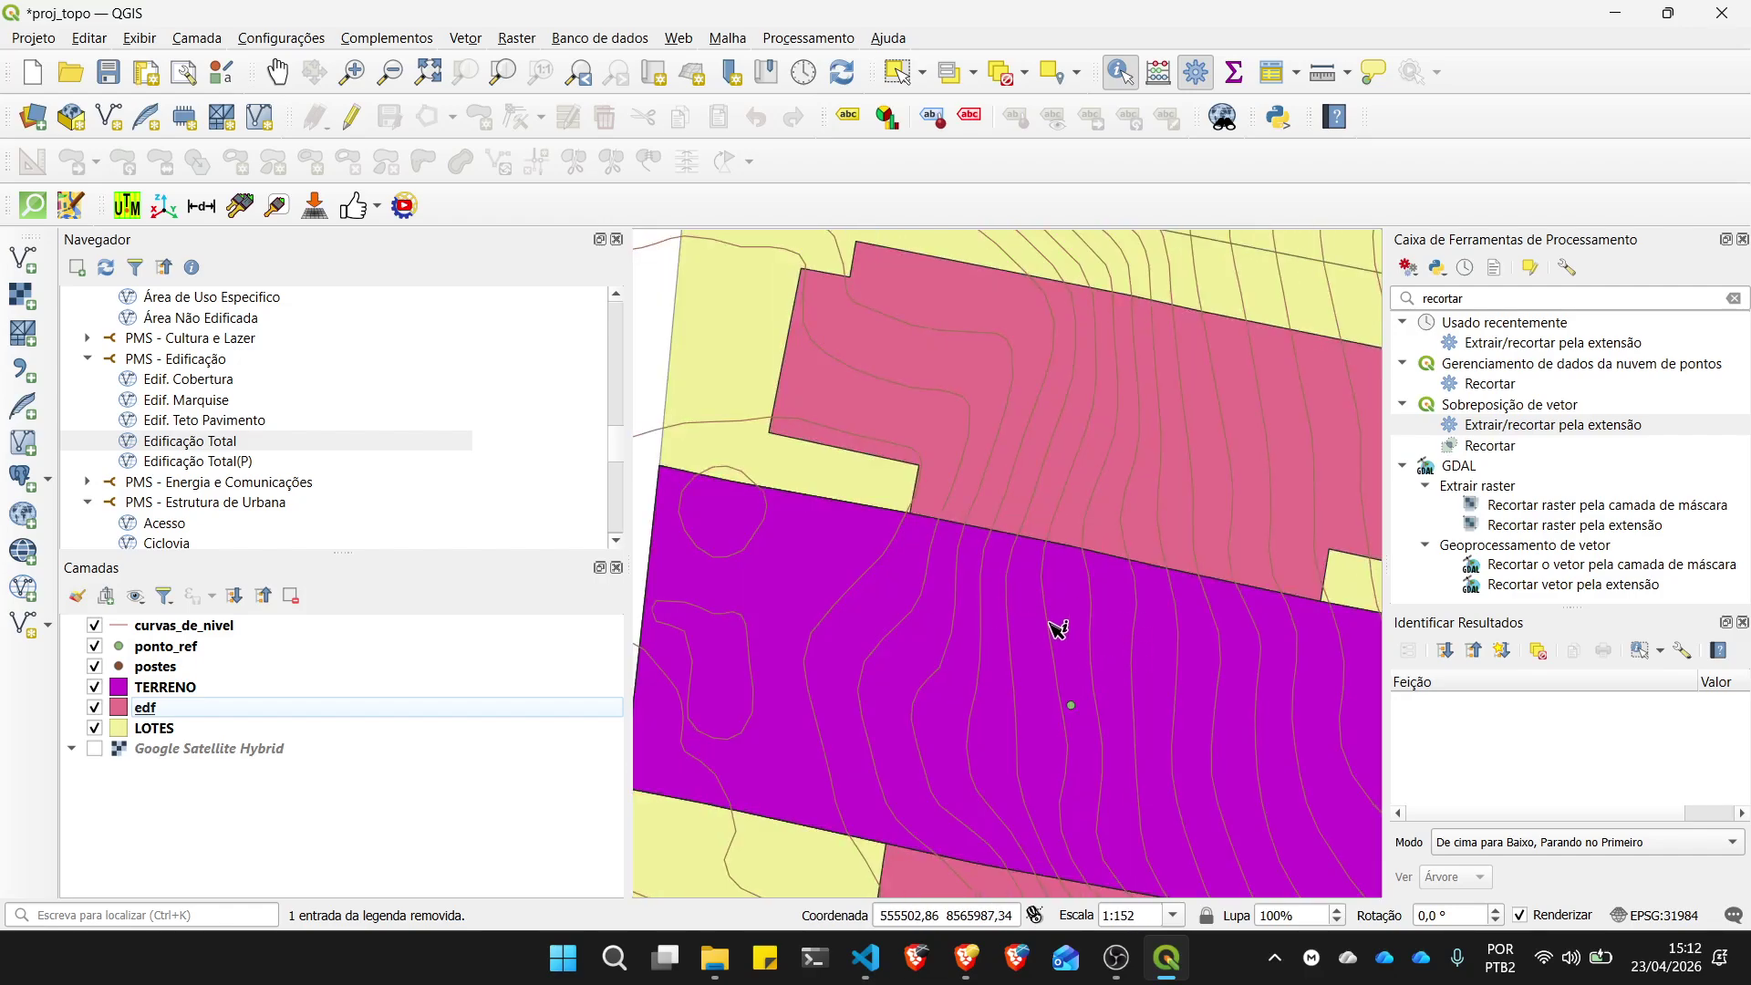
pyautogui.scroll(-1, 994, 622)
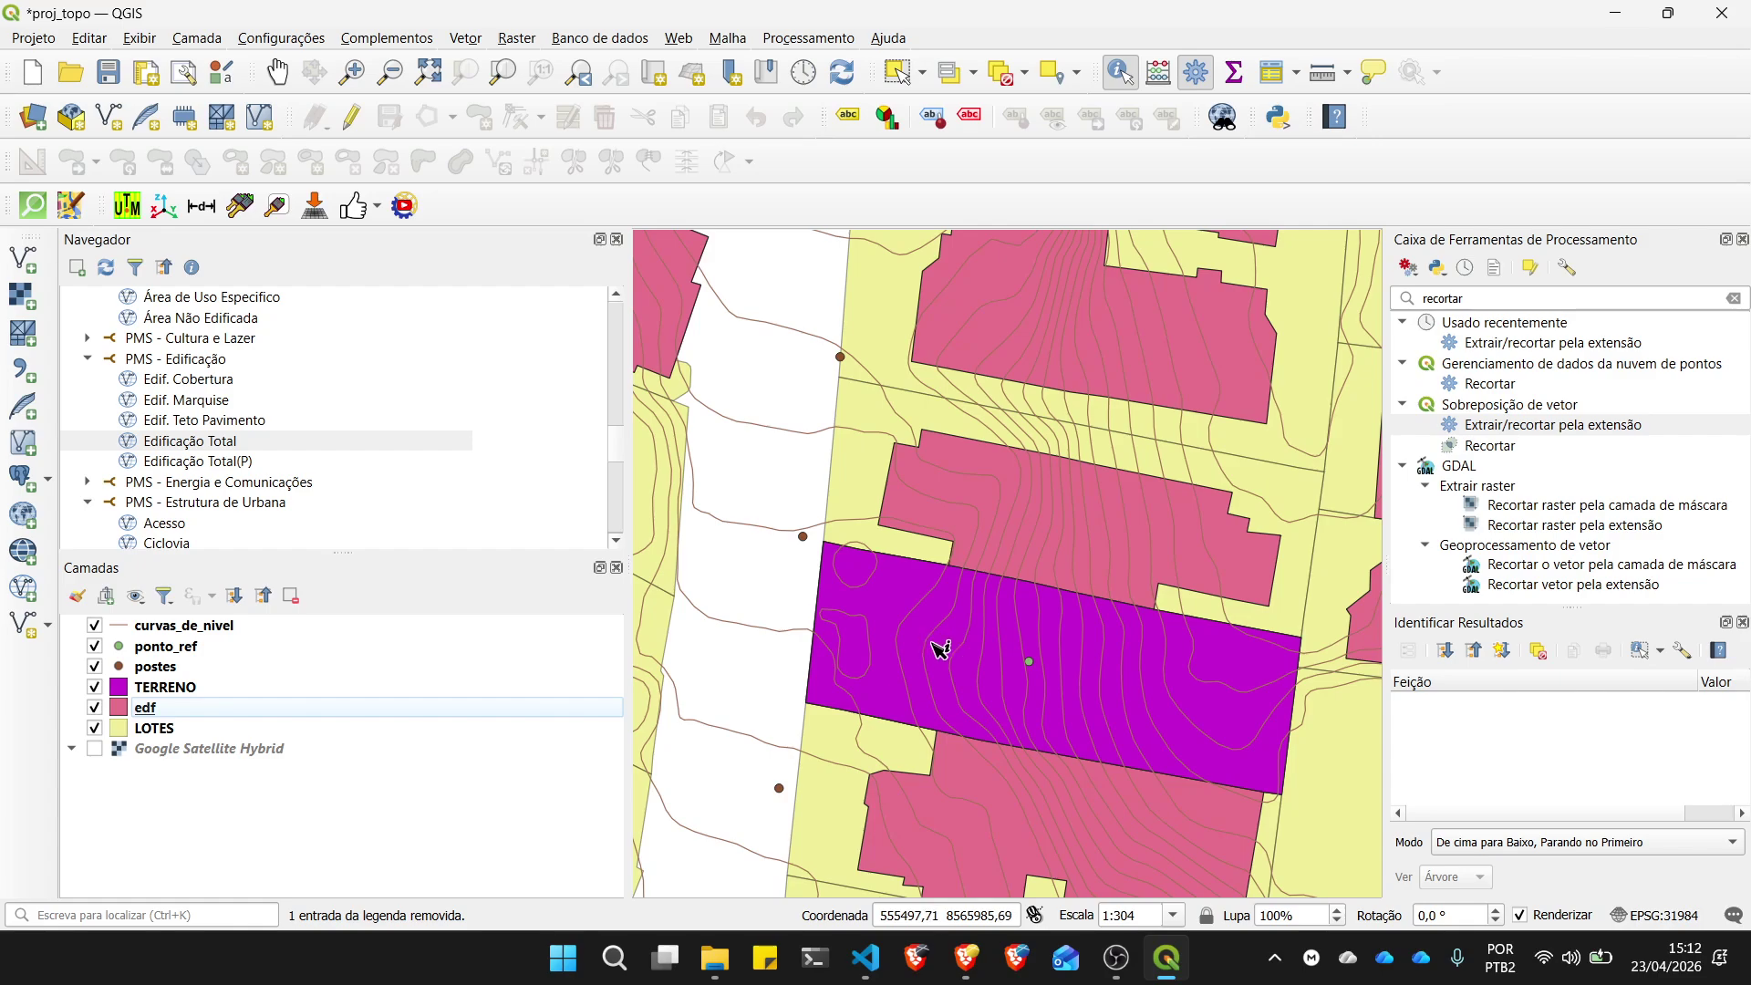
pyautogui.click(94, 689)
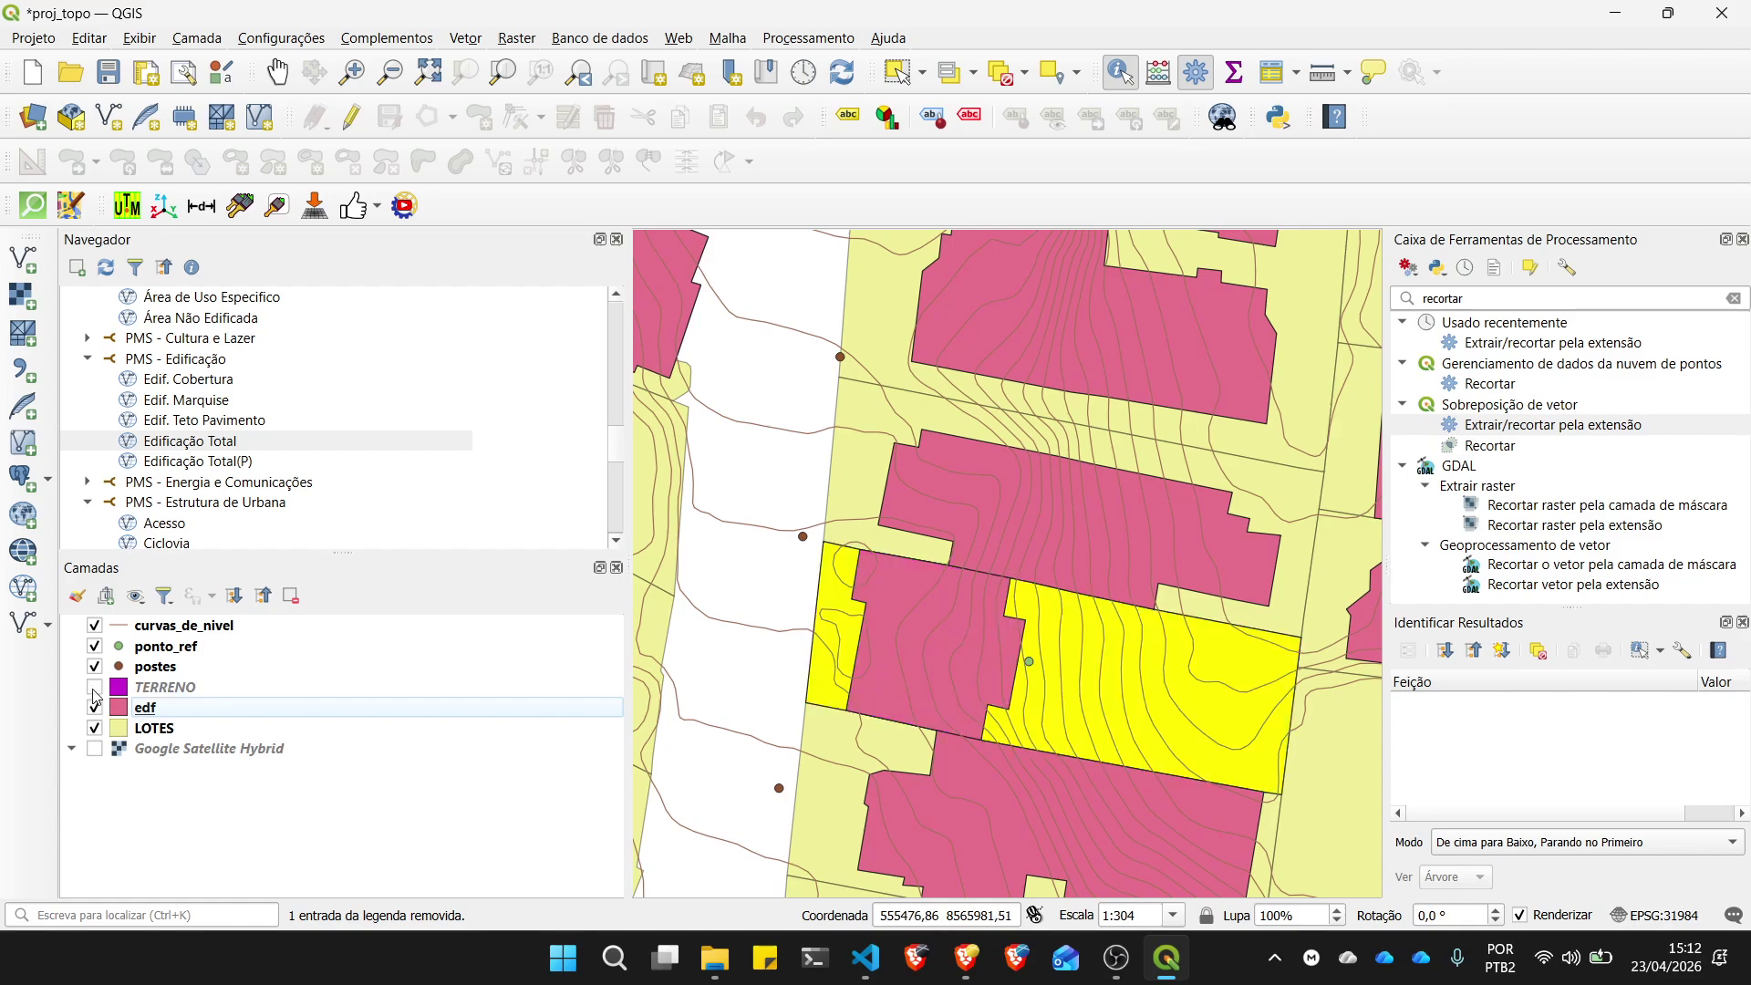
pyautogui.click(95, 688)
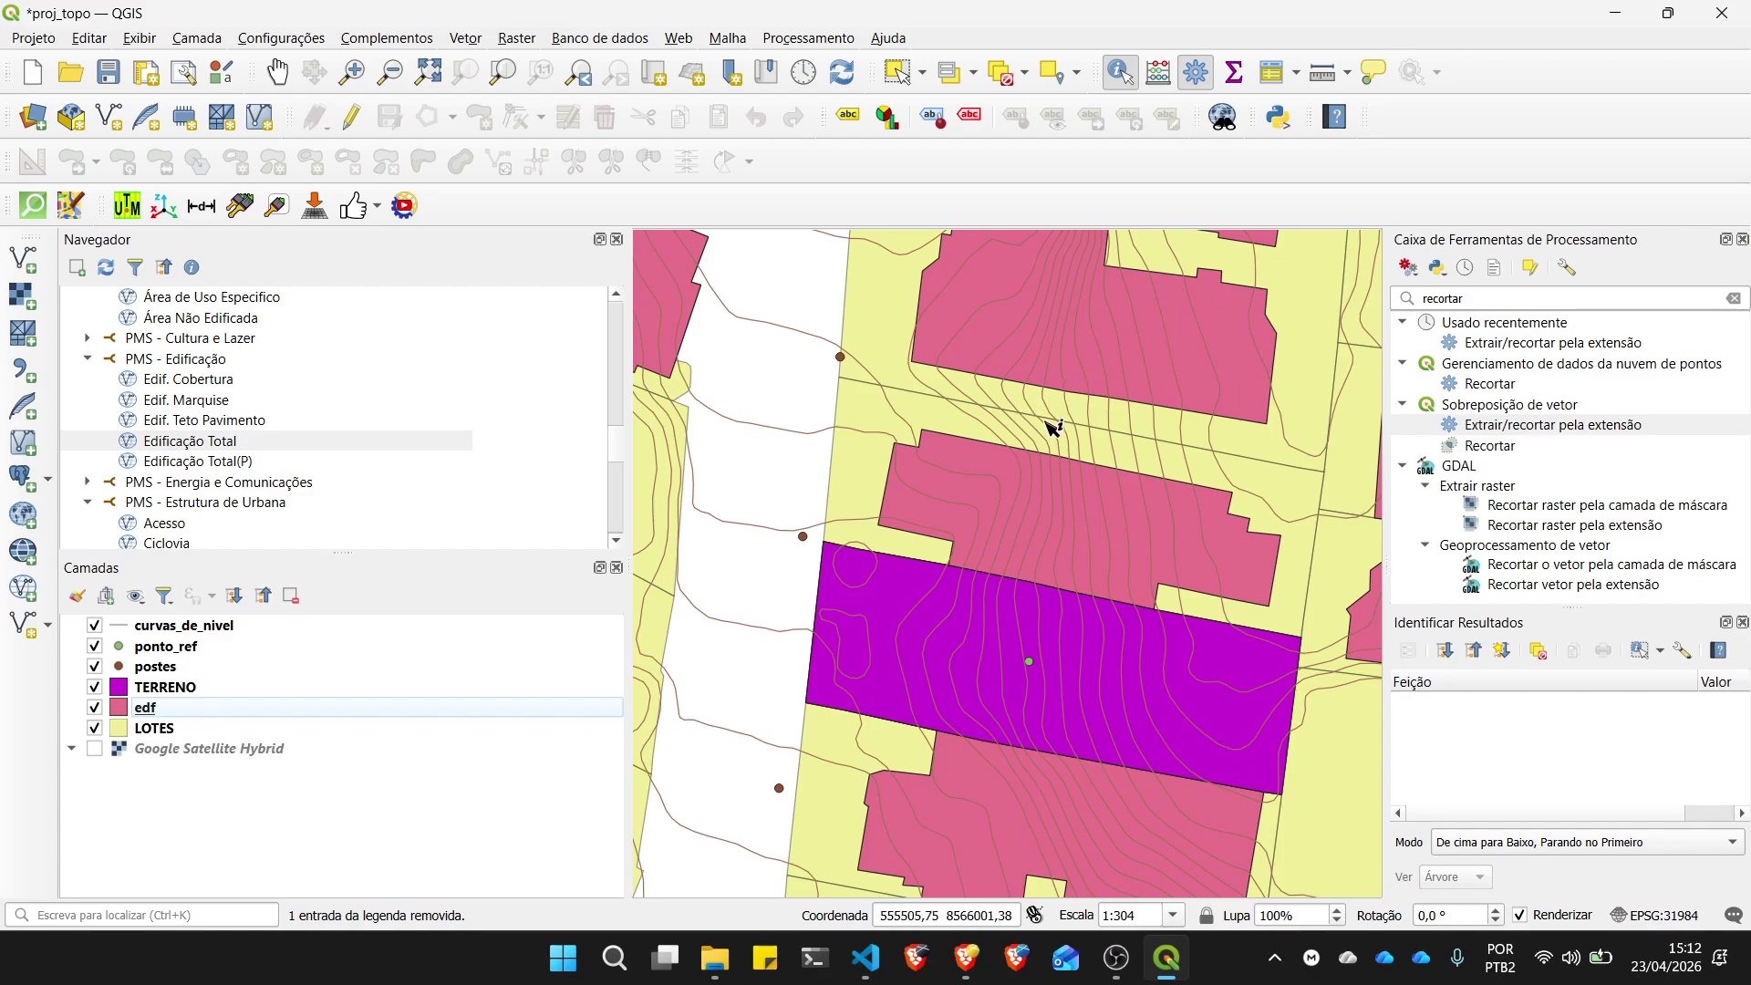
pyautogui.scroll(-3, 1017, 509)
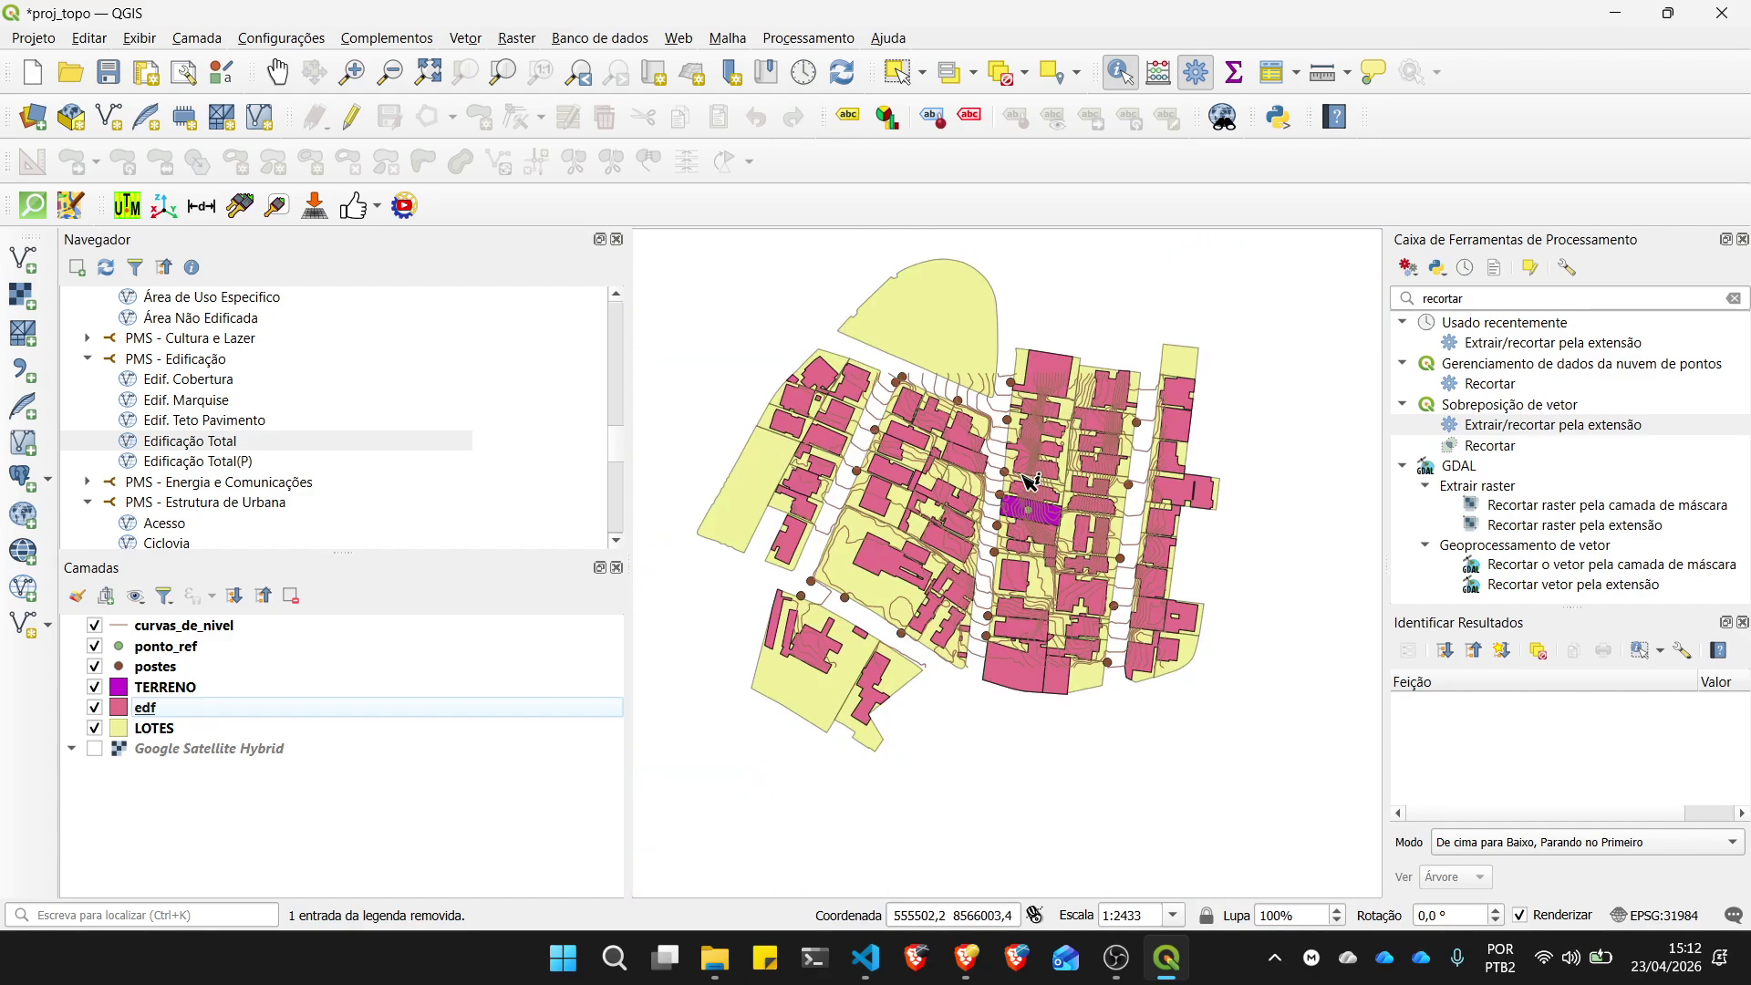
pyautogui.scroll(1, 1017, 509)
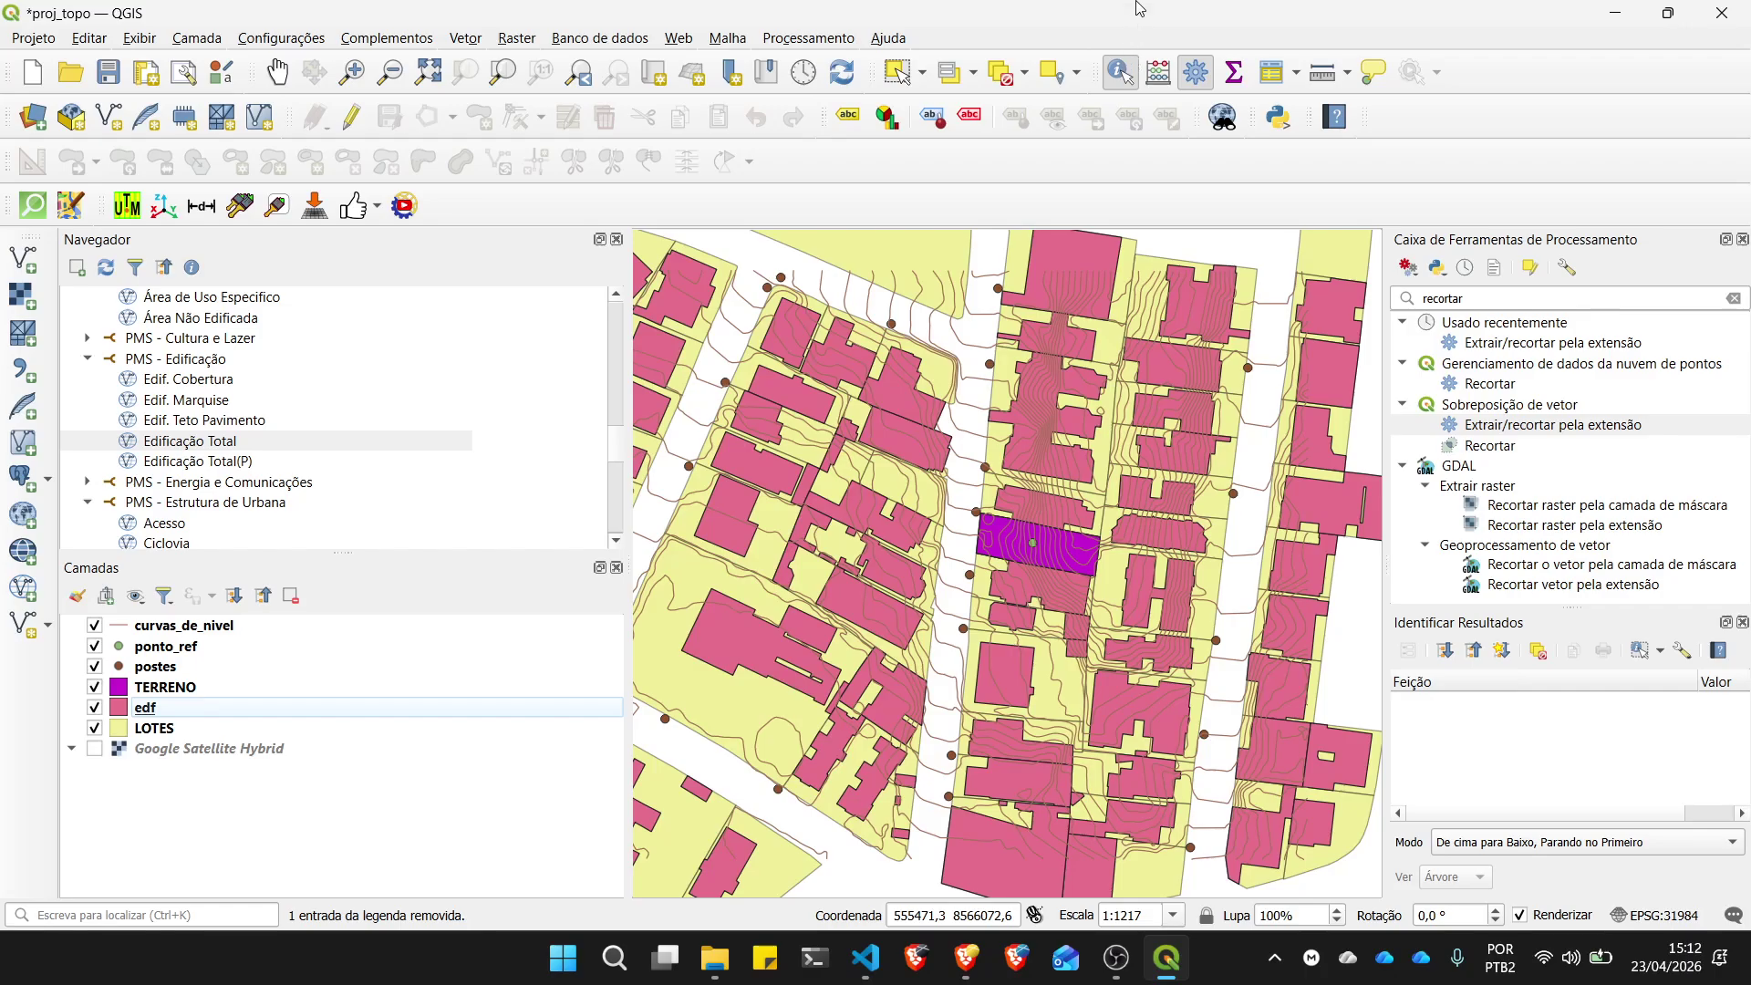
pyautogui.hotkey('ctrl', '1')
pyautogui.click(1130, 70)
pyautogui.moveTo(1130, 71)
pyautogui.mouseDown()
pyautogui.moveTo(1036, 233)
pyautogui.moveTo(1131, 114)
pyautogui.mouseUp()
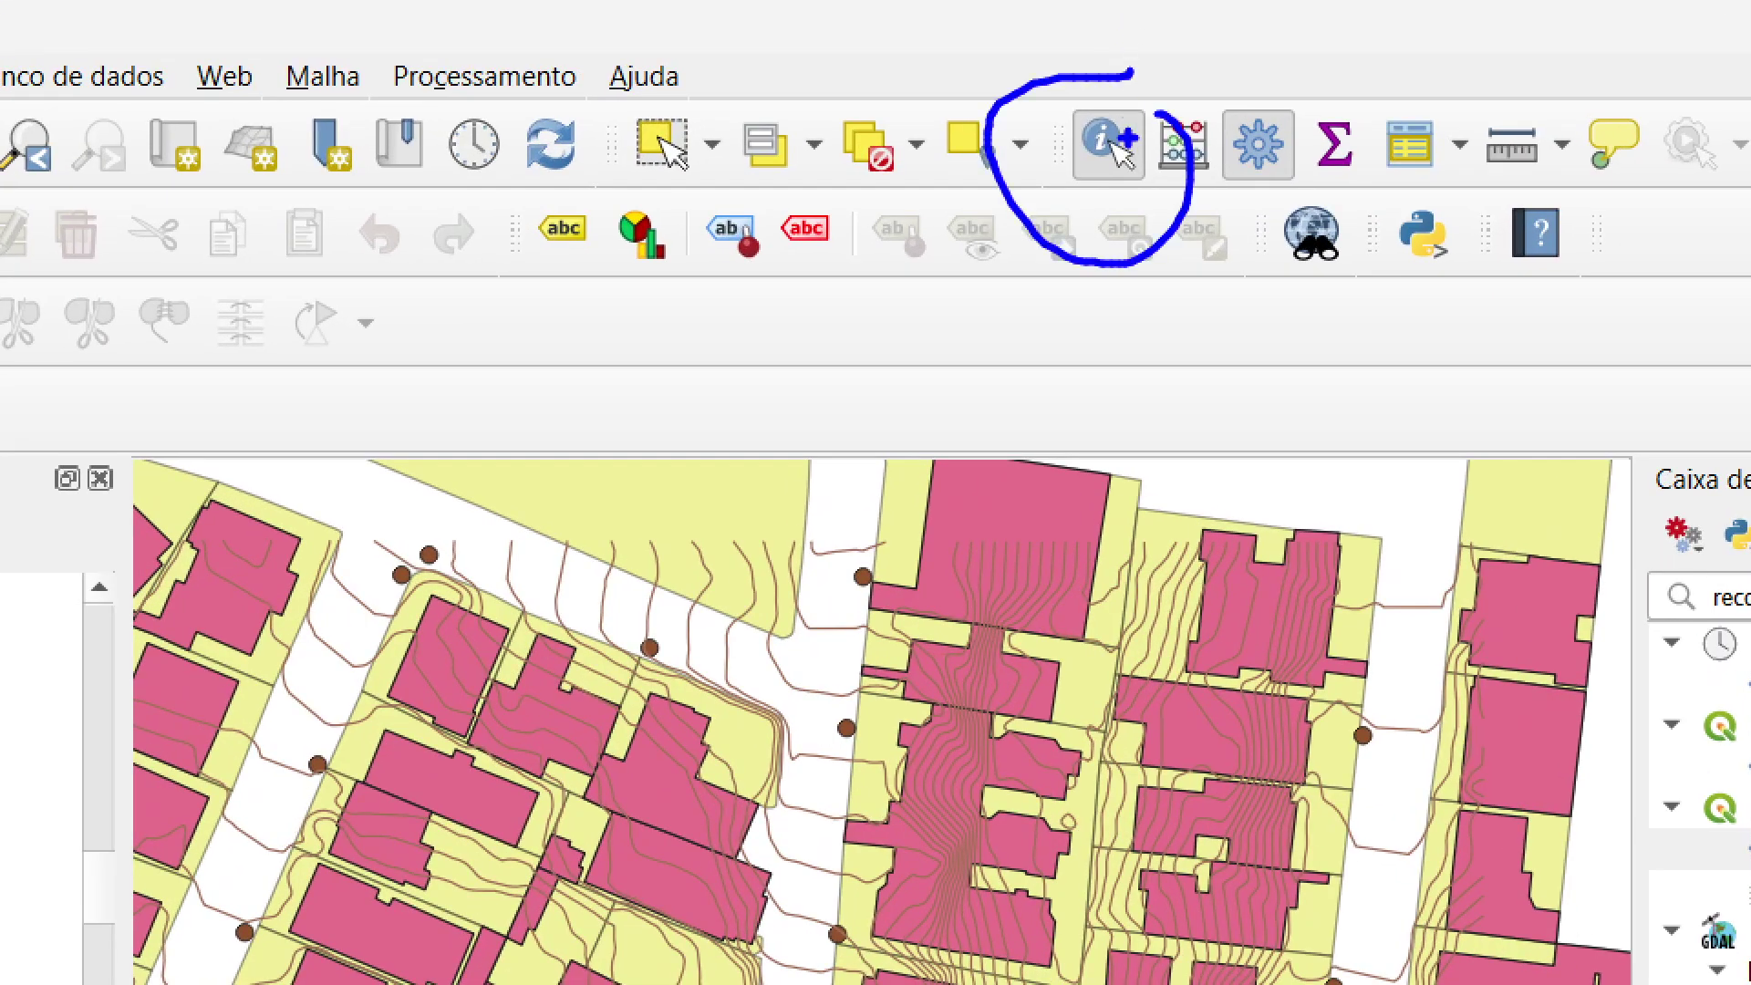
pyautogui.press('Escape')
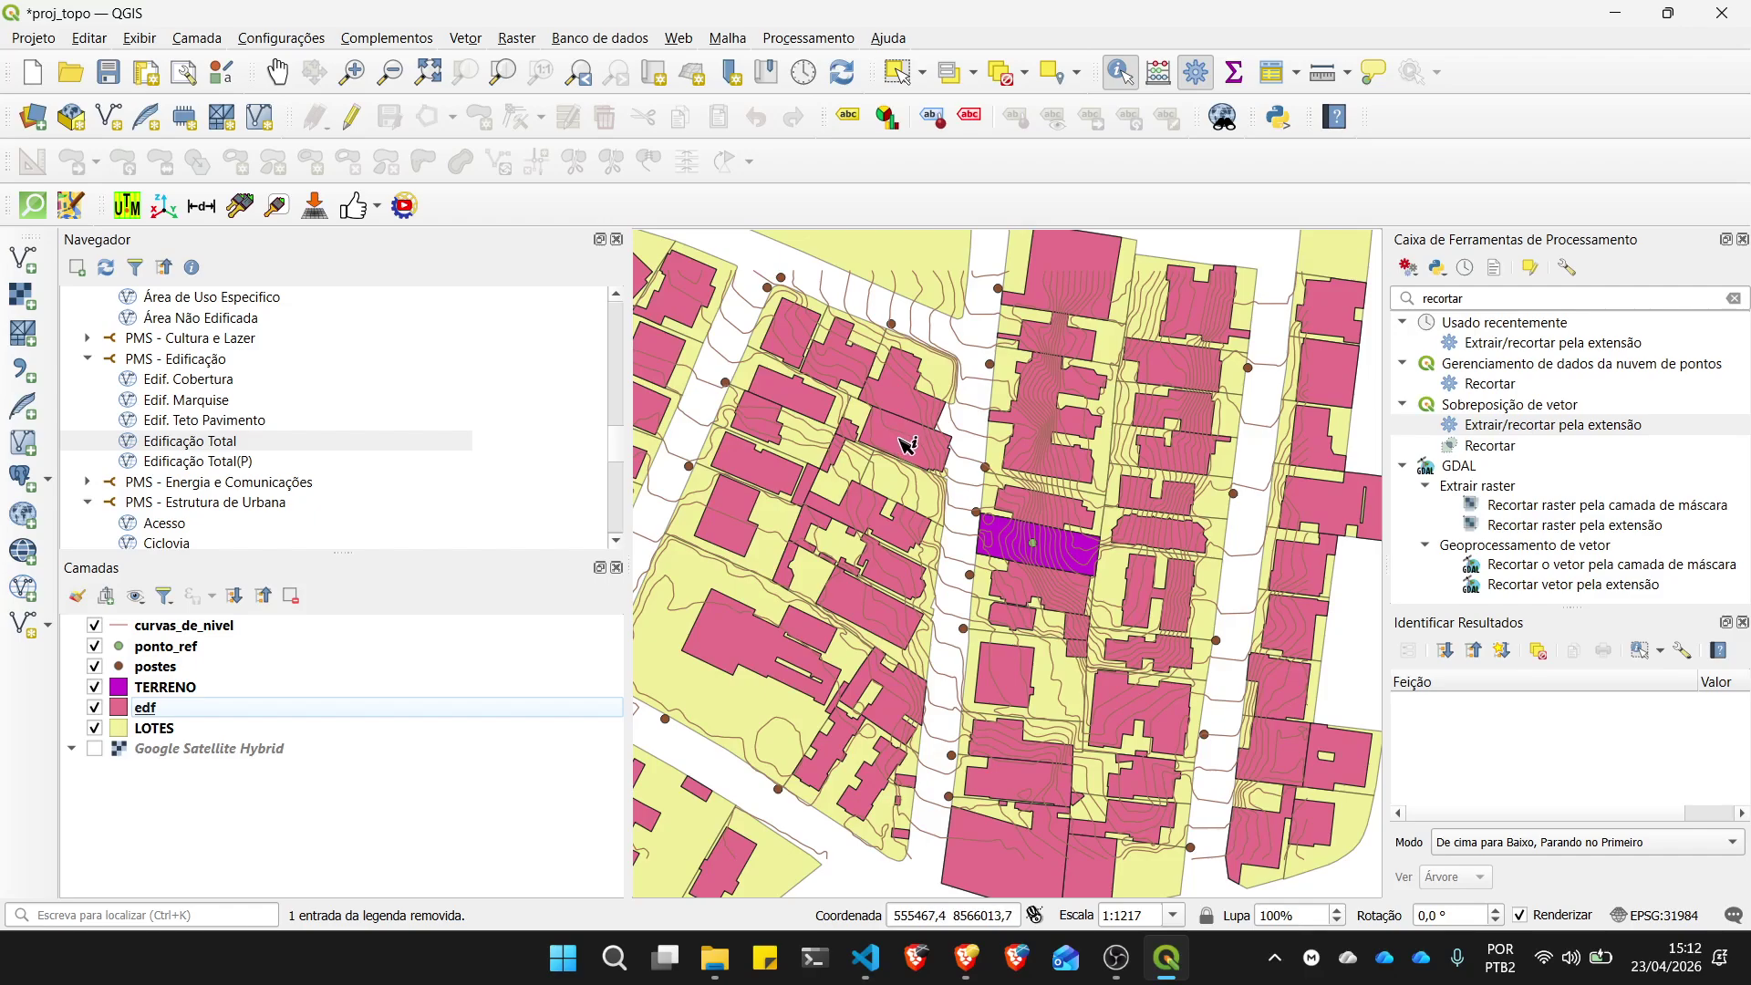
# Step: Identify a building in the edf layer northwest of the TERRENO lot and enlarge the results area to examine its attributes
pyautogui.click(178, 710)
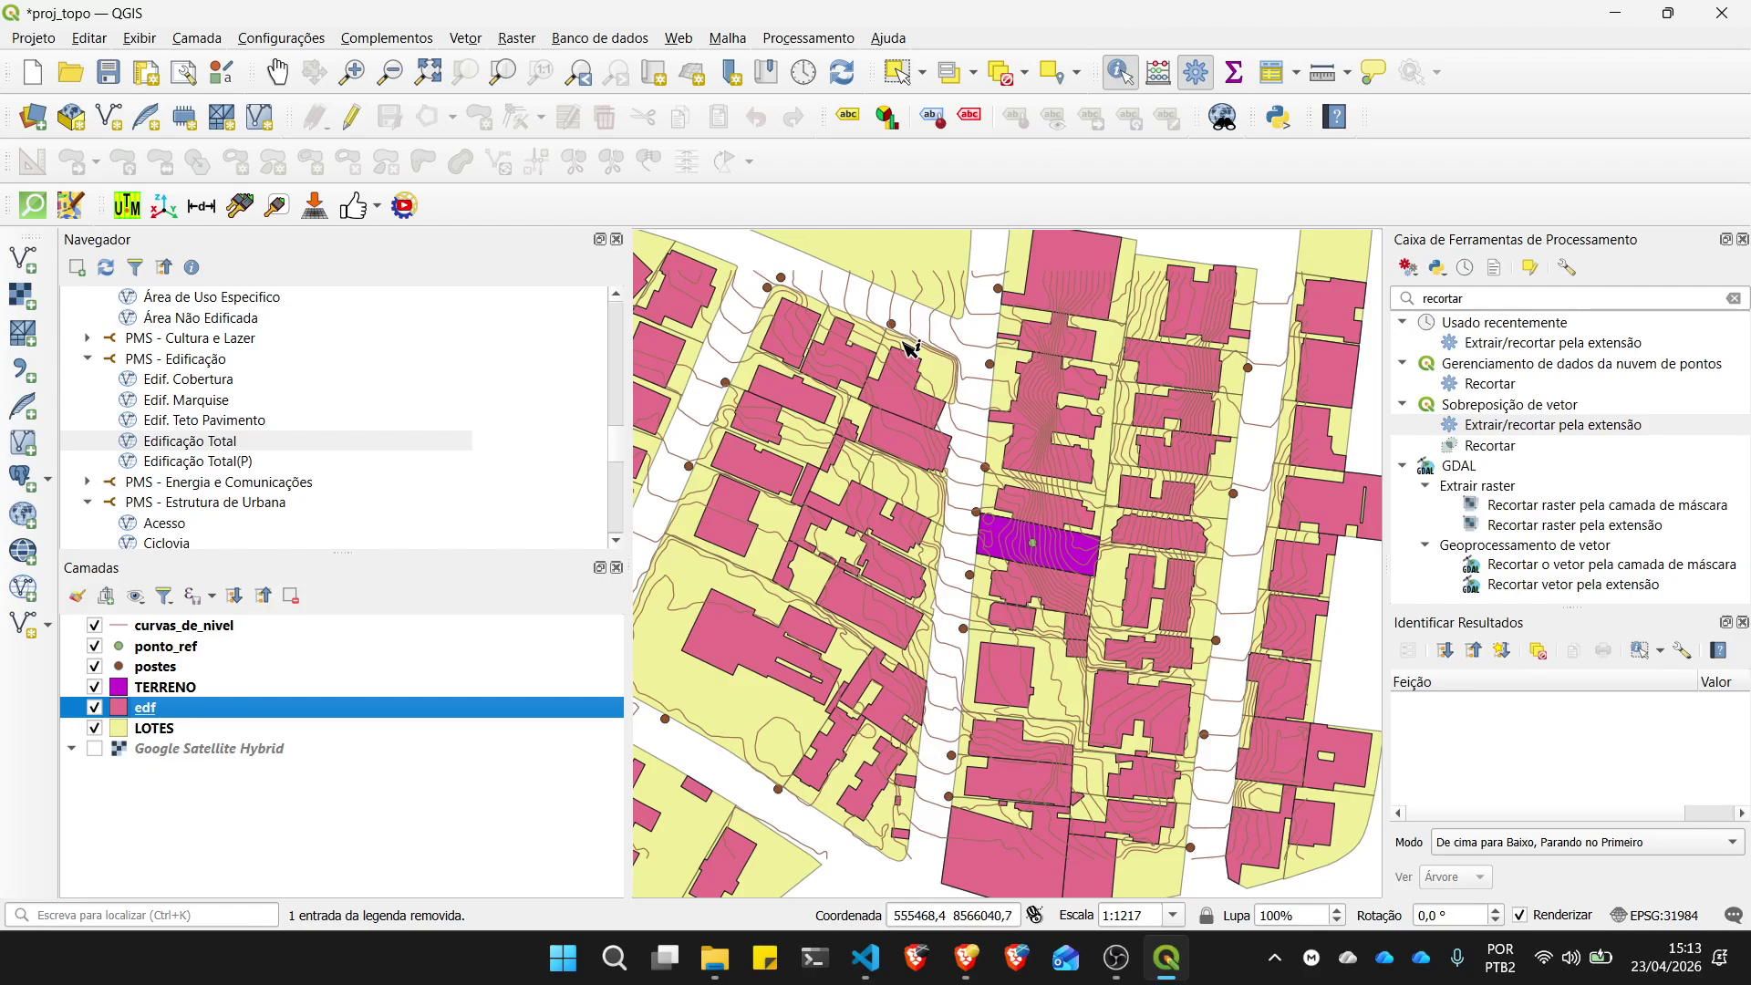
pyautogui.click(910, 399)
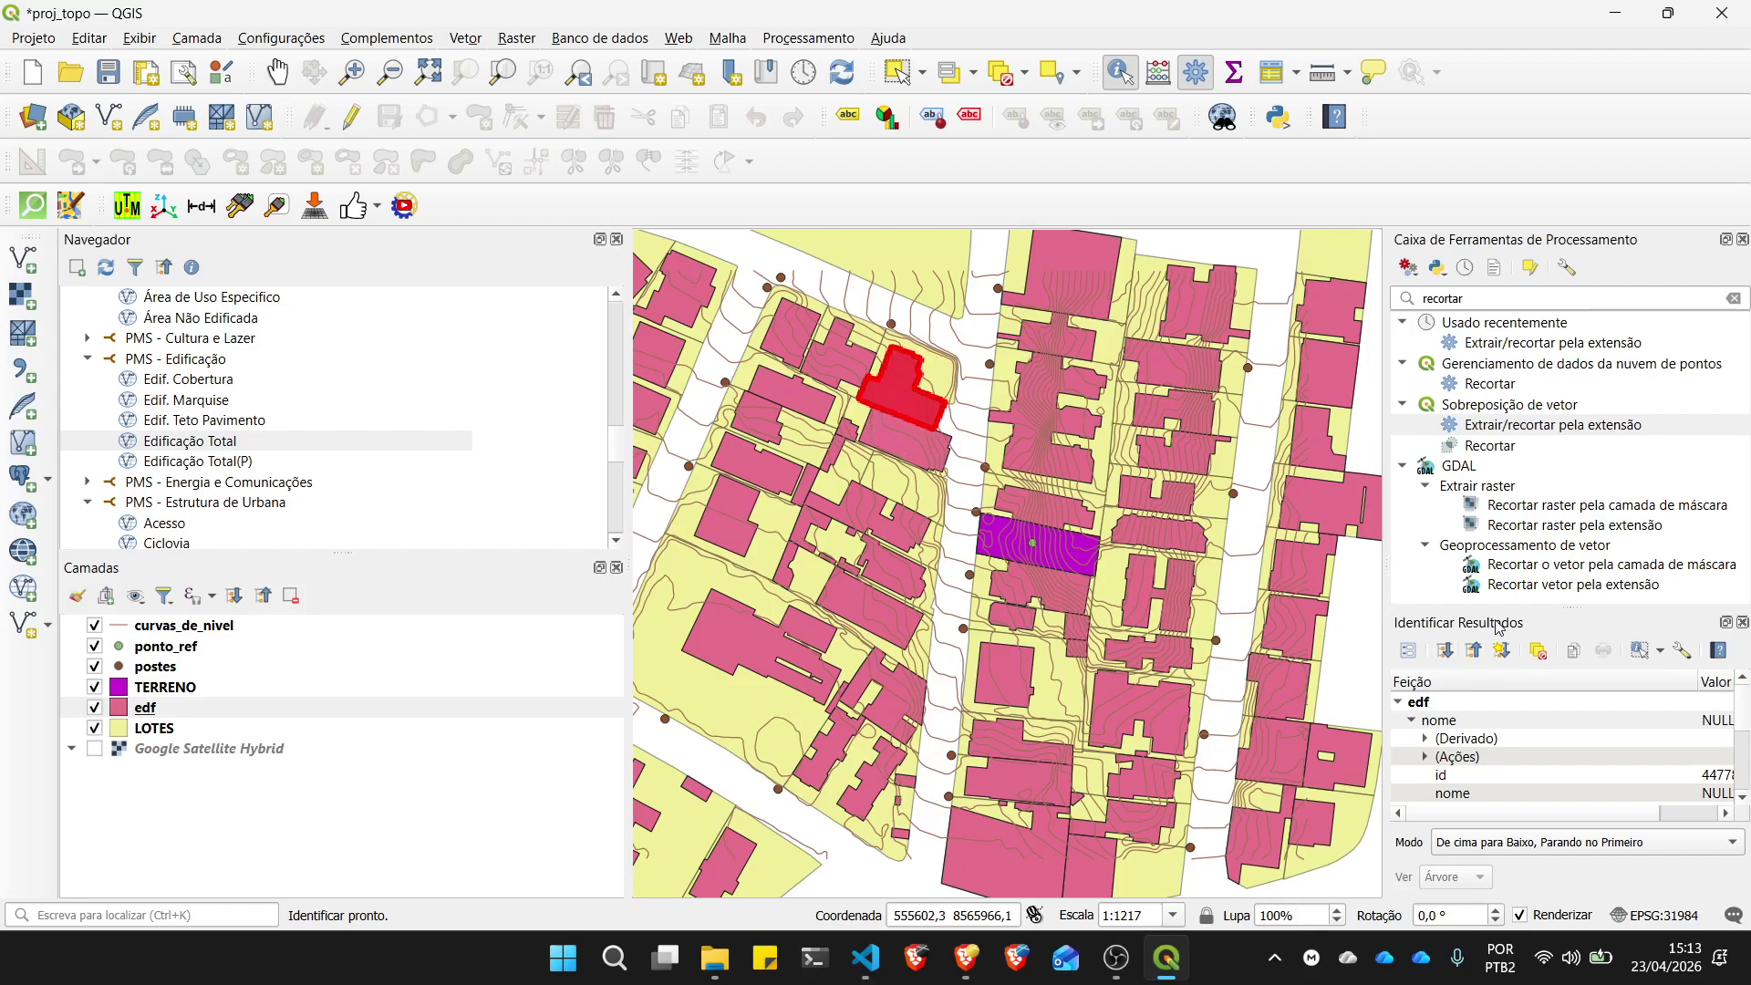
pyautogui.moveTo(1585, 613); pyautogui.dragTo(1602, 445)
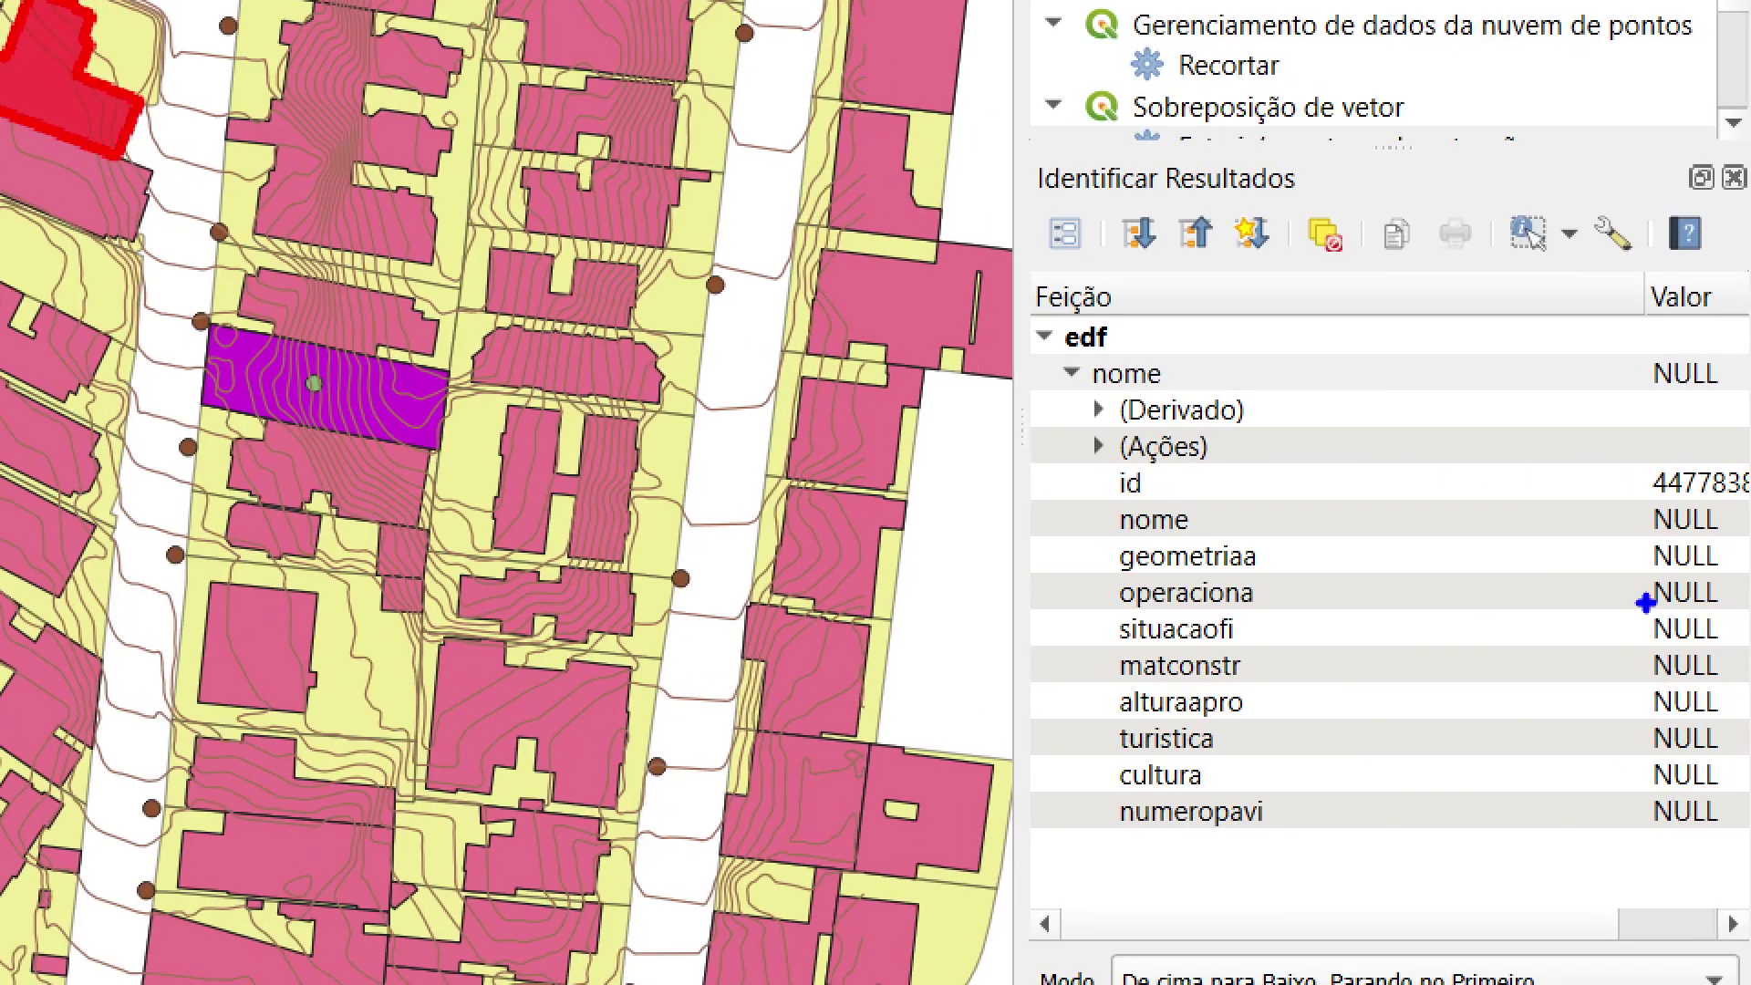
pyautogui.moveTo(1603, 452)
pyautogui.mouseDown()
pyautogui.moveTo(1609, 743)
pyautogui.moveTo(1750, 847)
pyautogui.mouseUp()
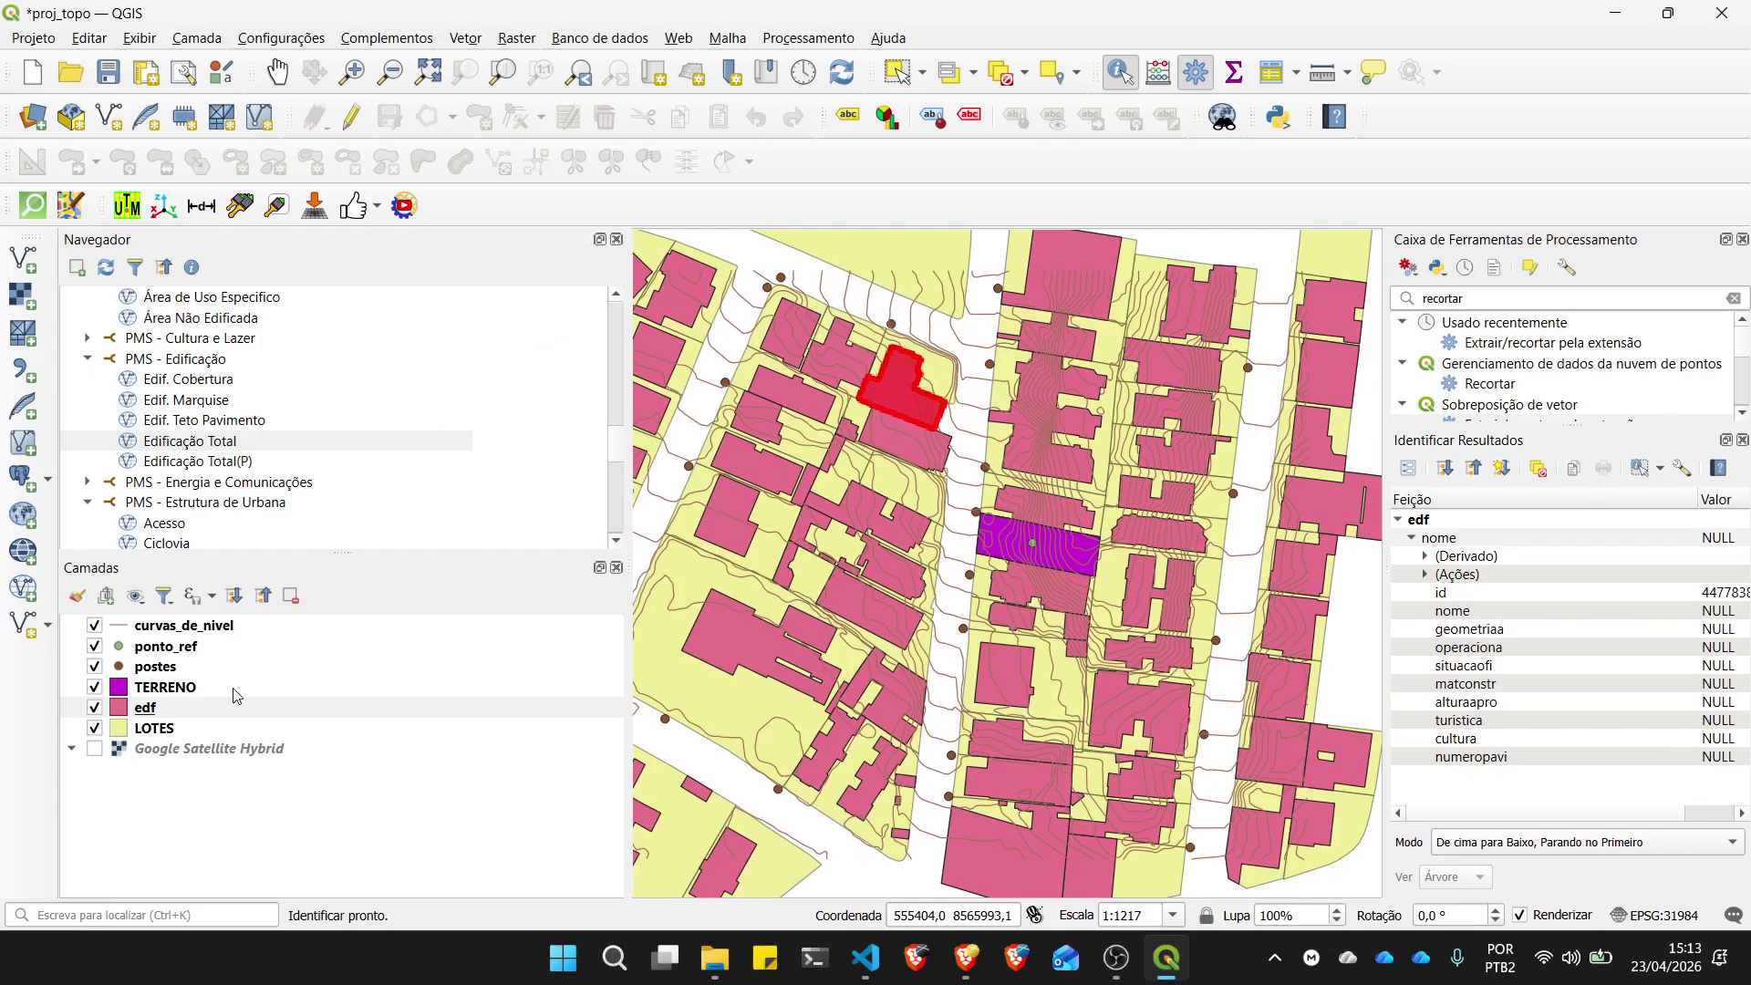
# Step: Open the attribute table of the edf layer and examine the buildings' id values
pyautogui.rightClick(161, 714)
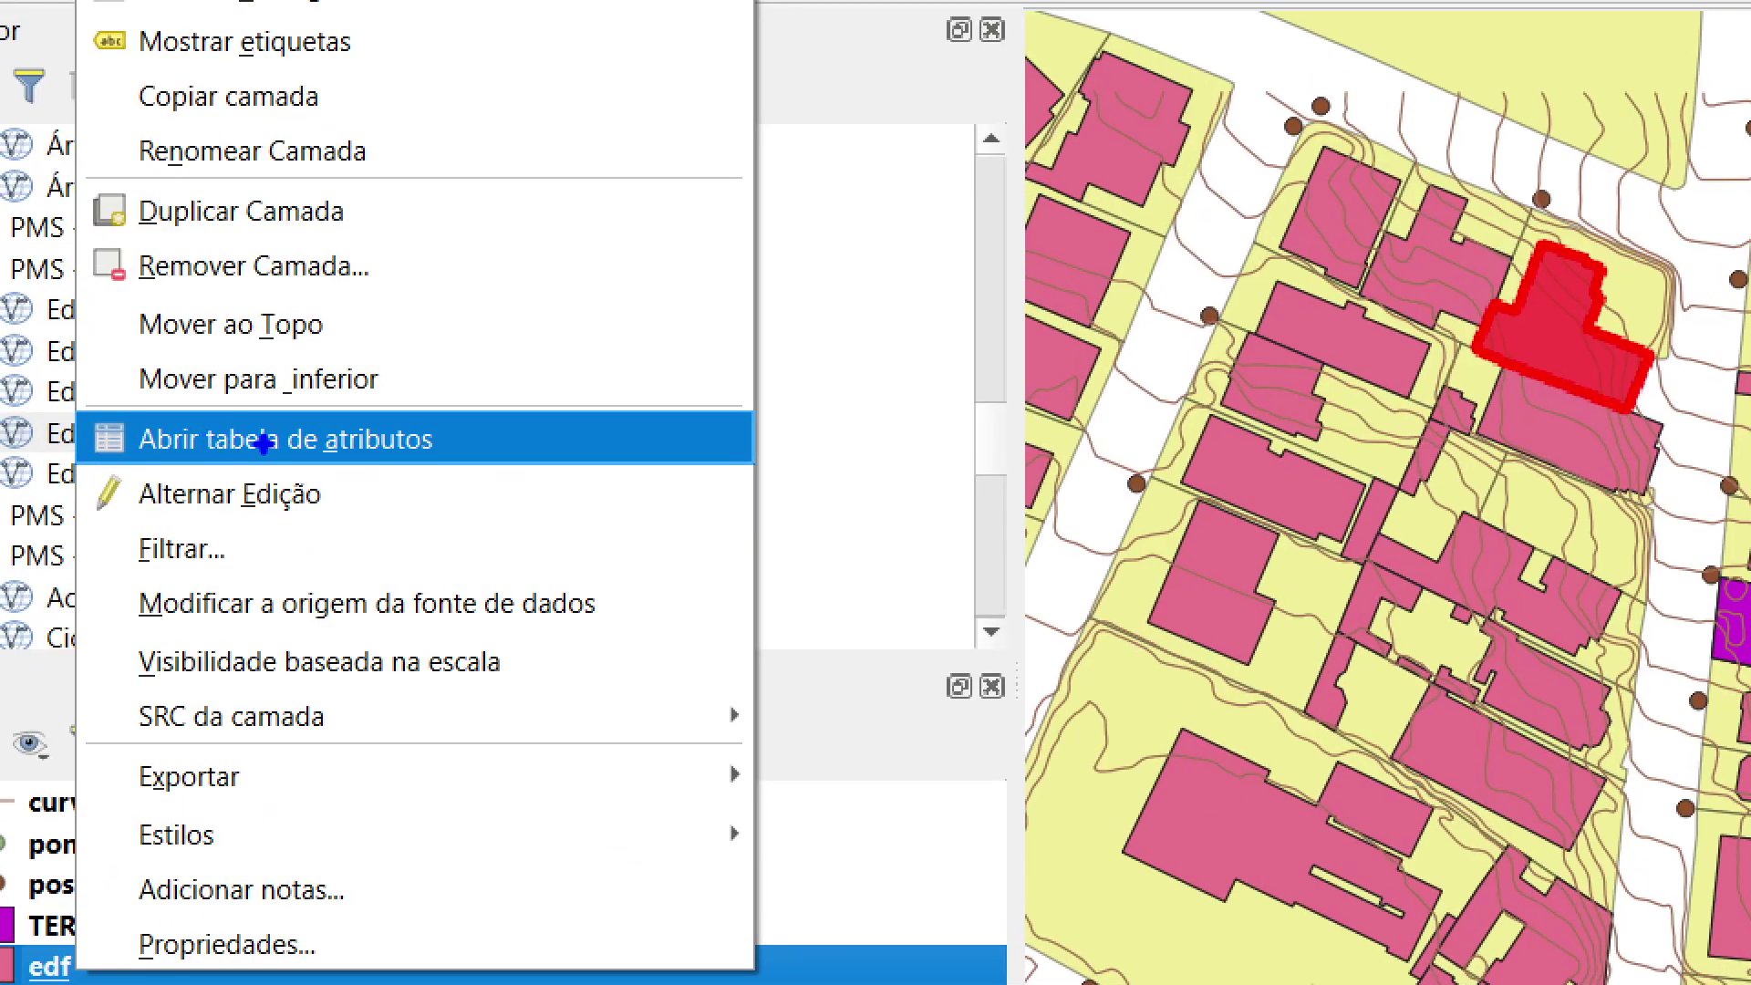
pyautogui.click(273, 445)
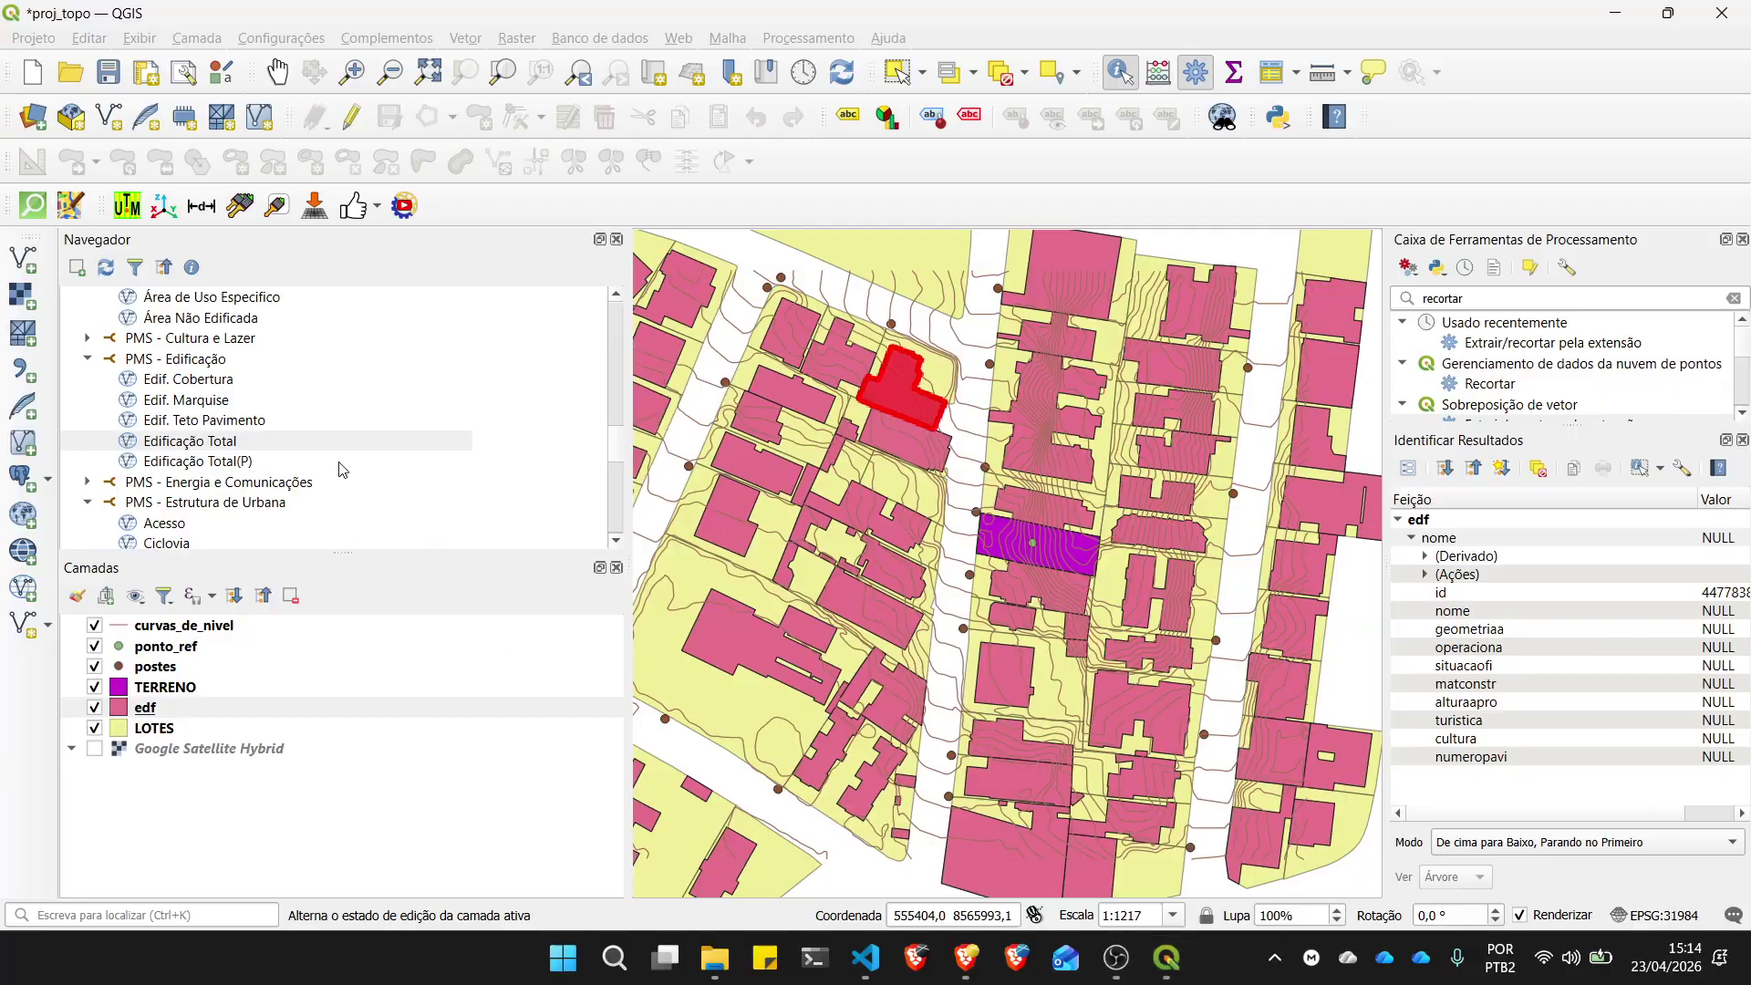
pyautogui.rightClick(219, 708)
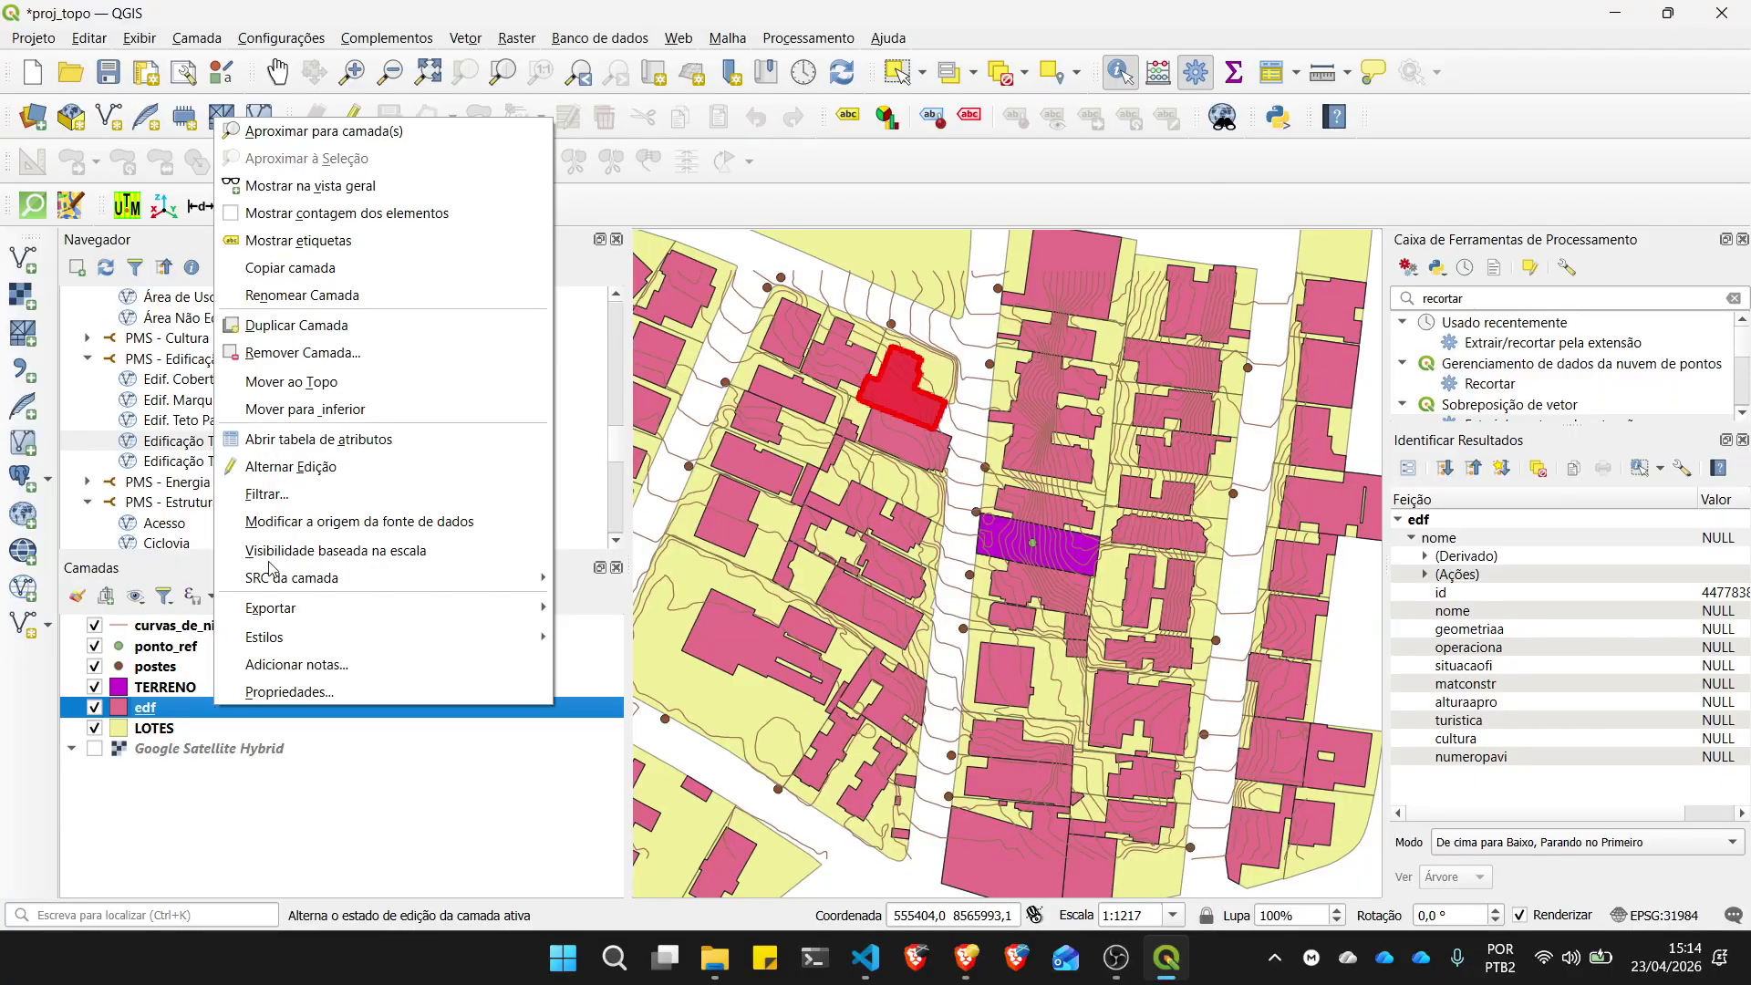
pyautogui.click(274, 444)
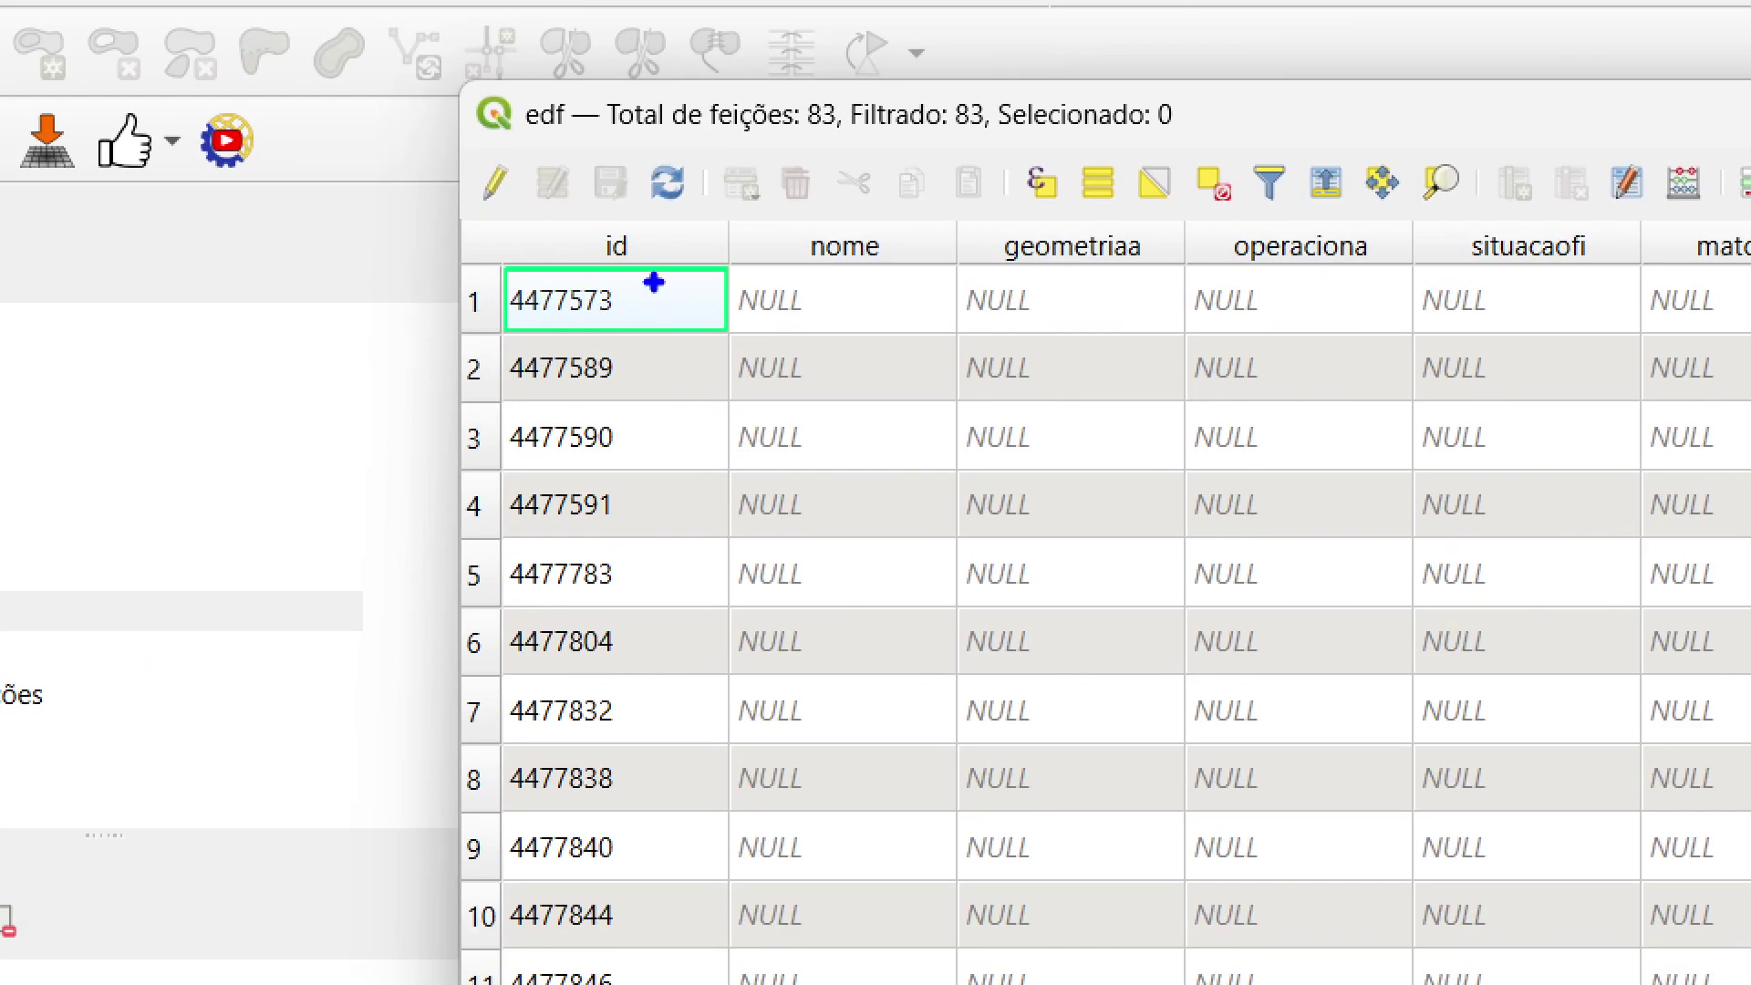
pyautogui.moveTo(625, 271)
pyautogui.mouseDown()
pyautogui.moveTo(537, 242)
pyautogui.moveTo(427, 577)
pyautogui.moveTo(652, 673)
pyautogui.moveTo(680, 219)
pyautogui.mouseUp()
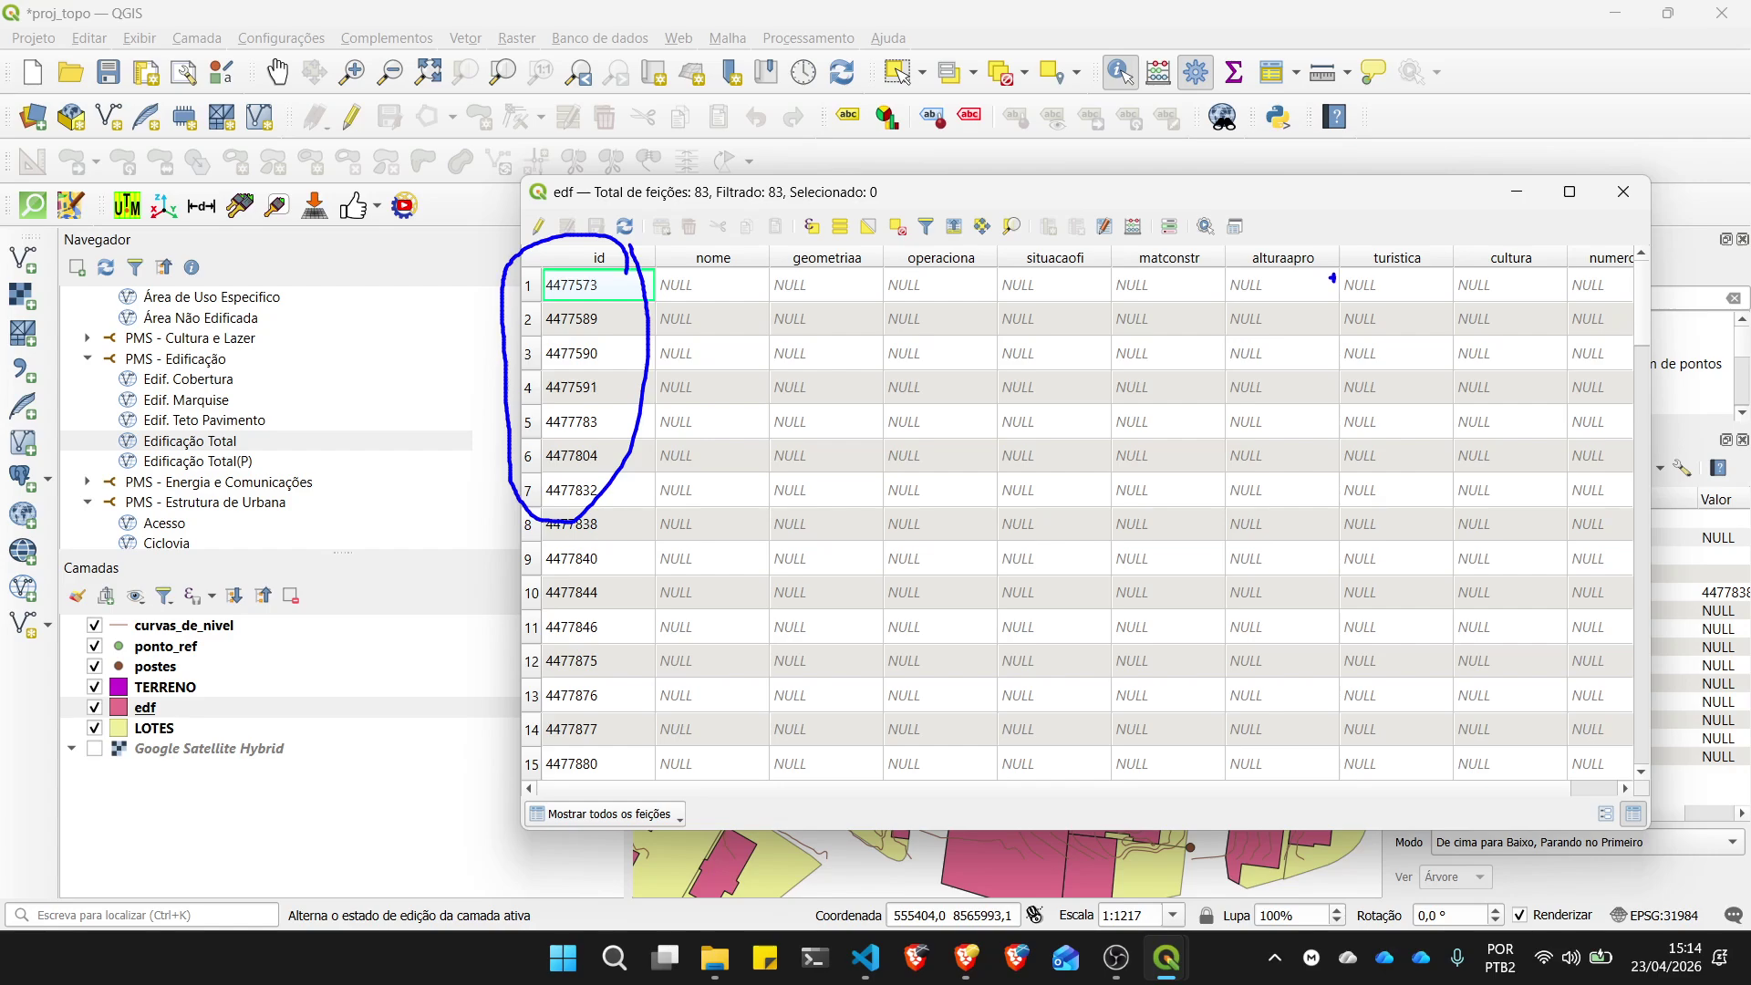
pyautogui.press('Escape')
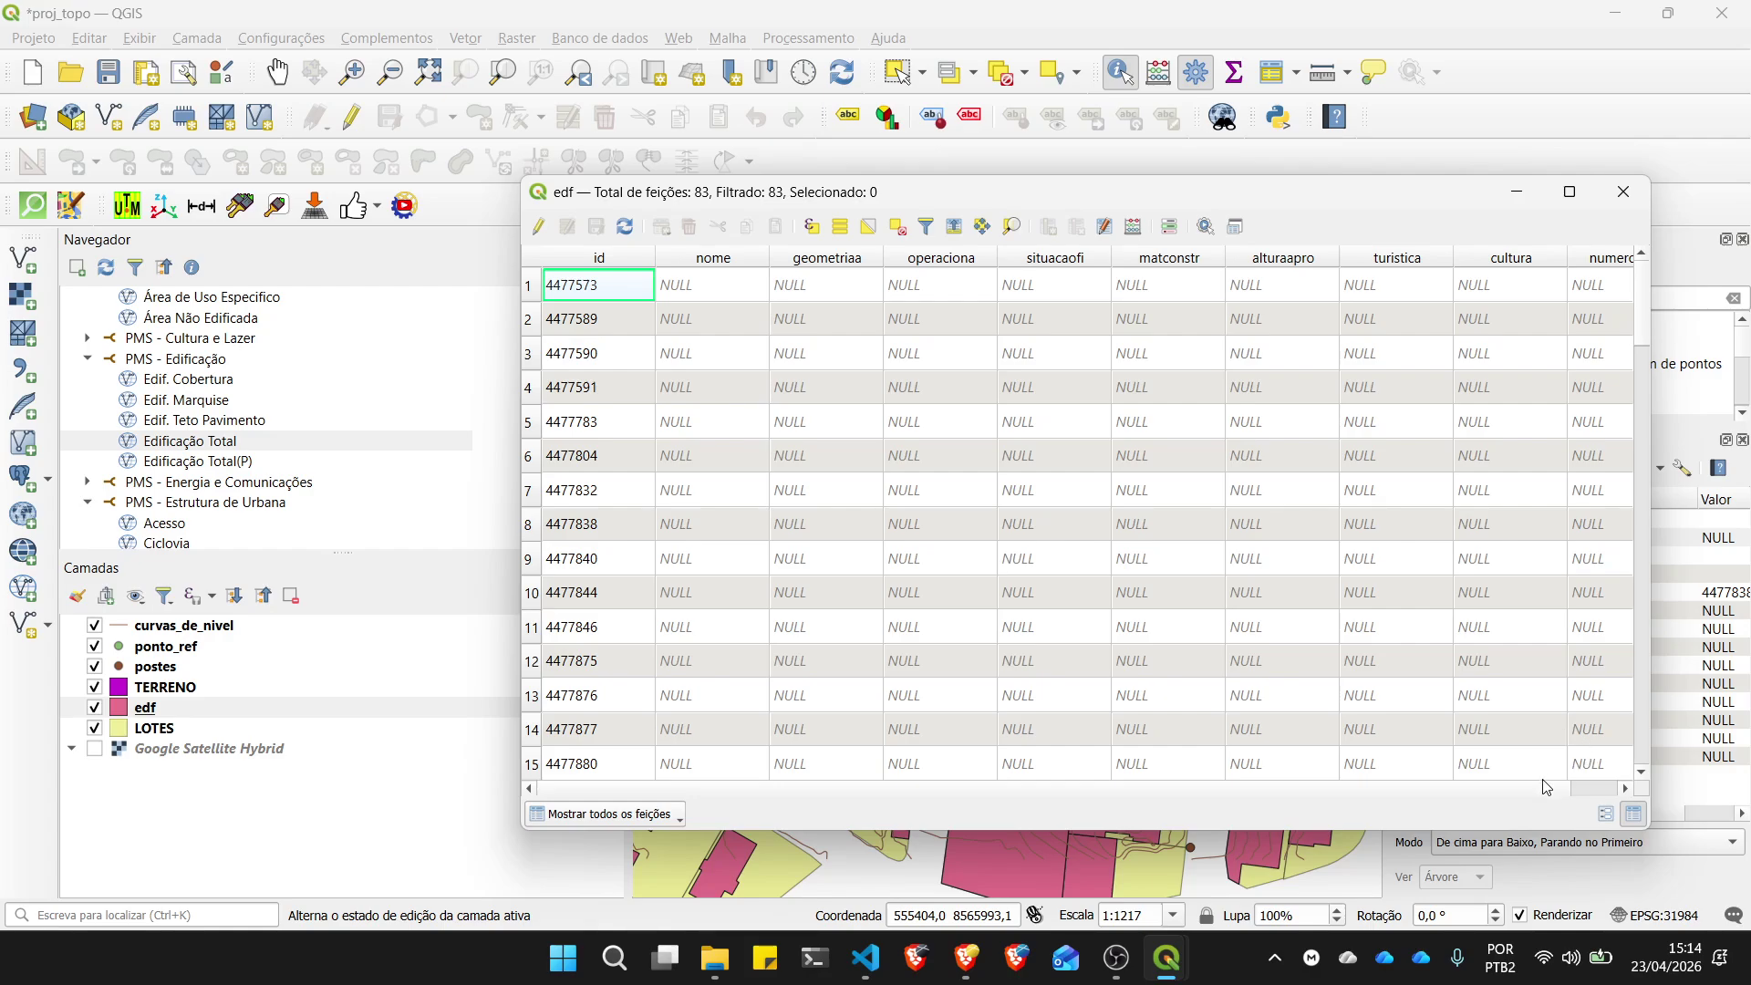
# Step: Examine the remaining edf attribute columns through numeropavi, and close the attribute table
pyautogui.hscroll(2, 1548, 789)
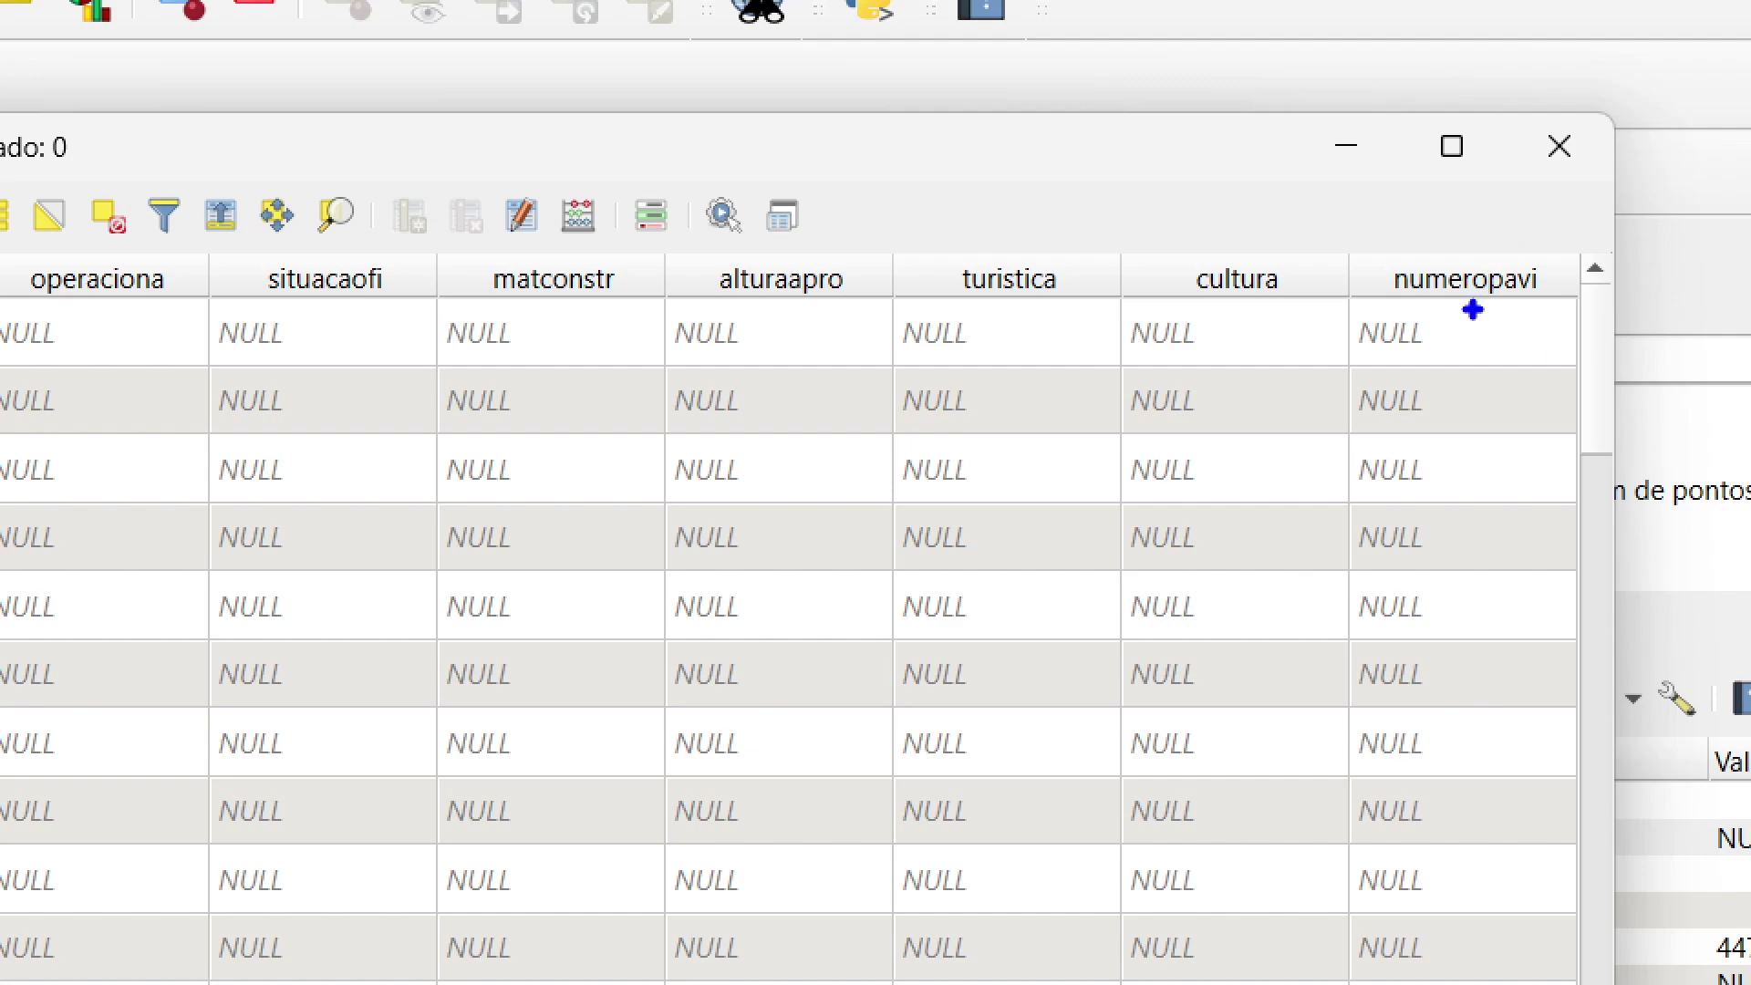
pyautogui.moveTo(1473, 317); pyautogui.dragTo(1504, 651)
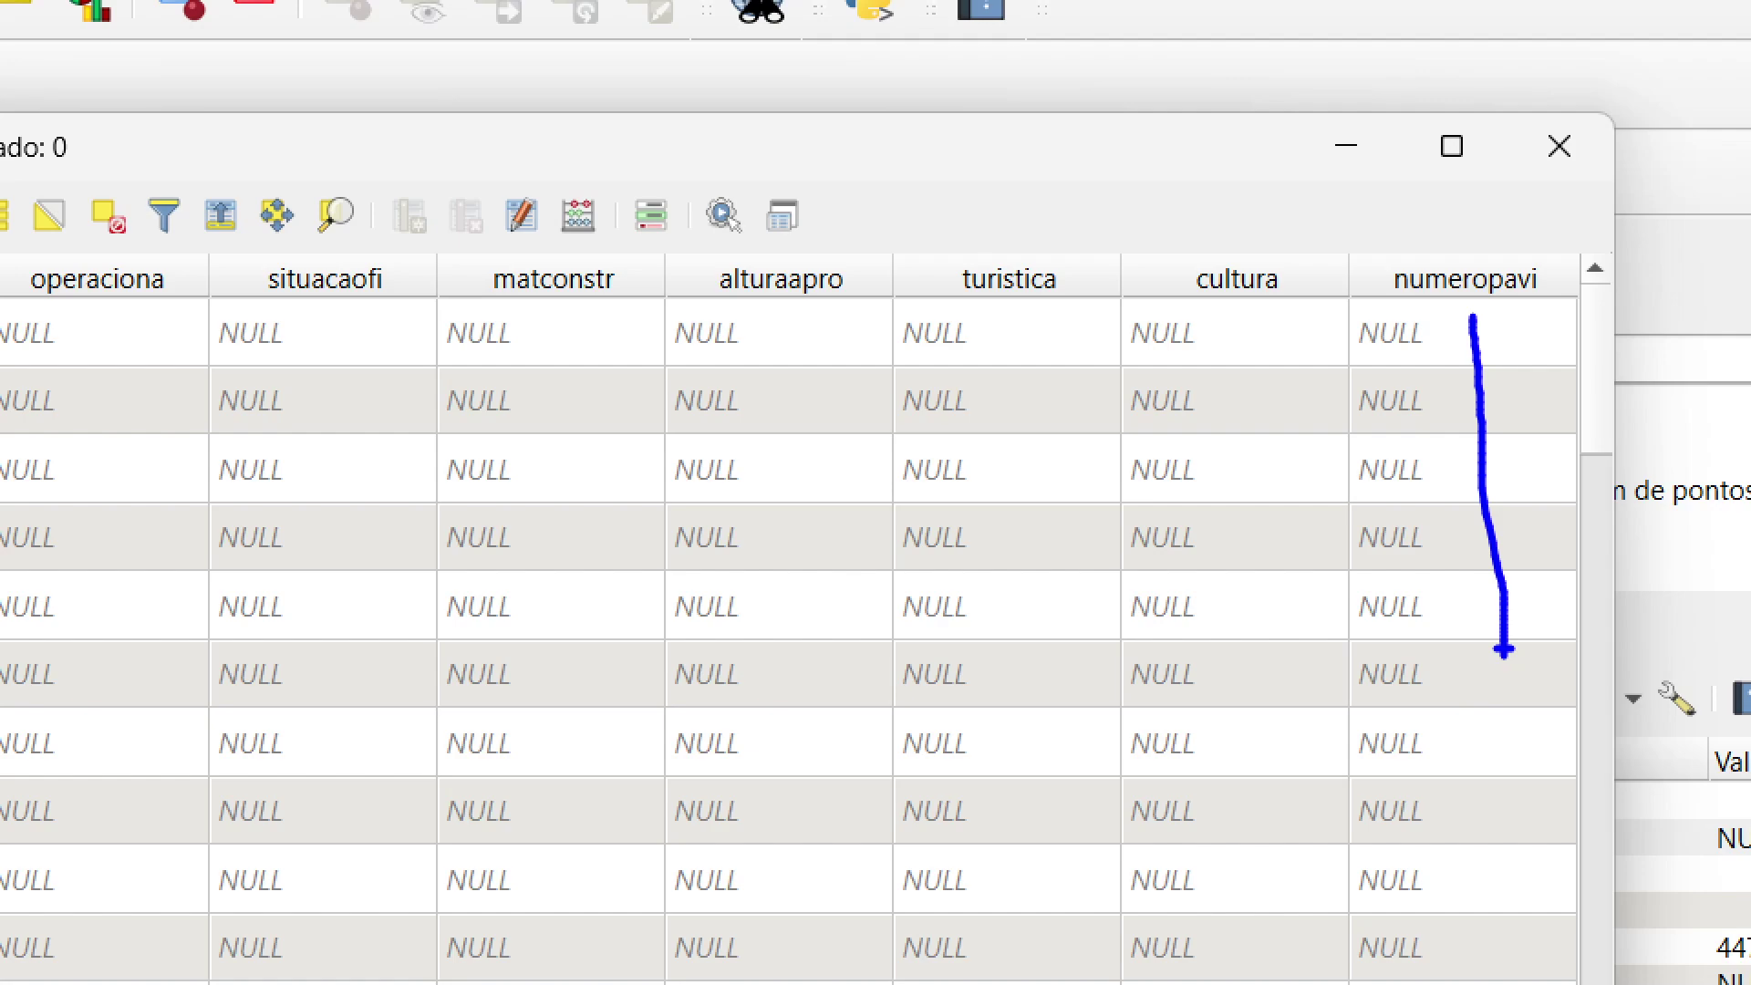
pyautogui.moveTo(1503, 650); pyautogui.dragTo(1501, 654)
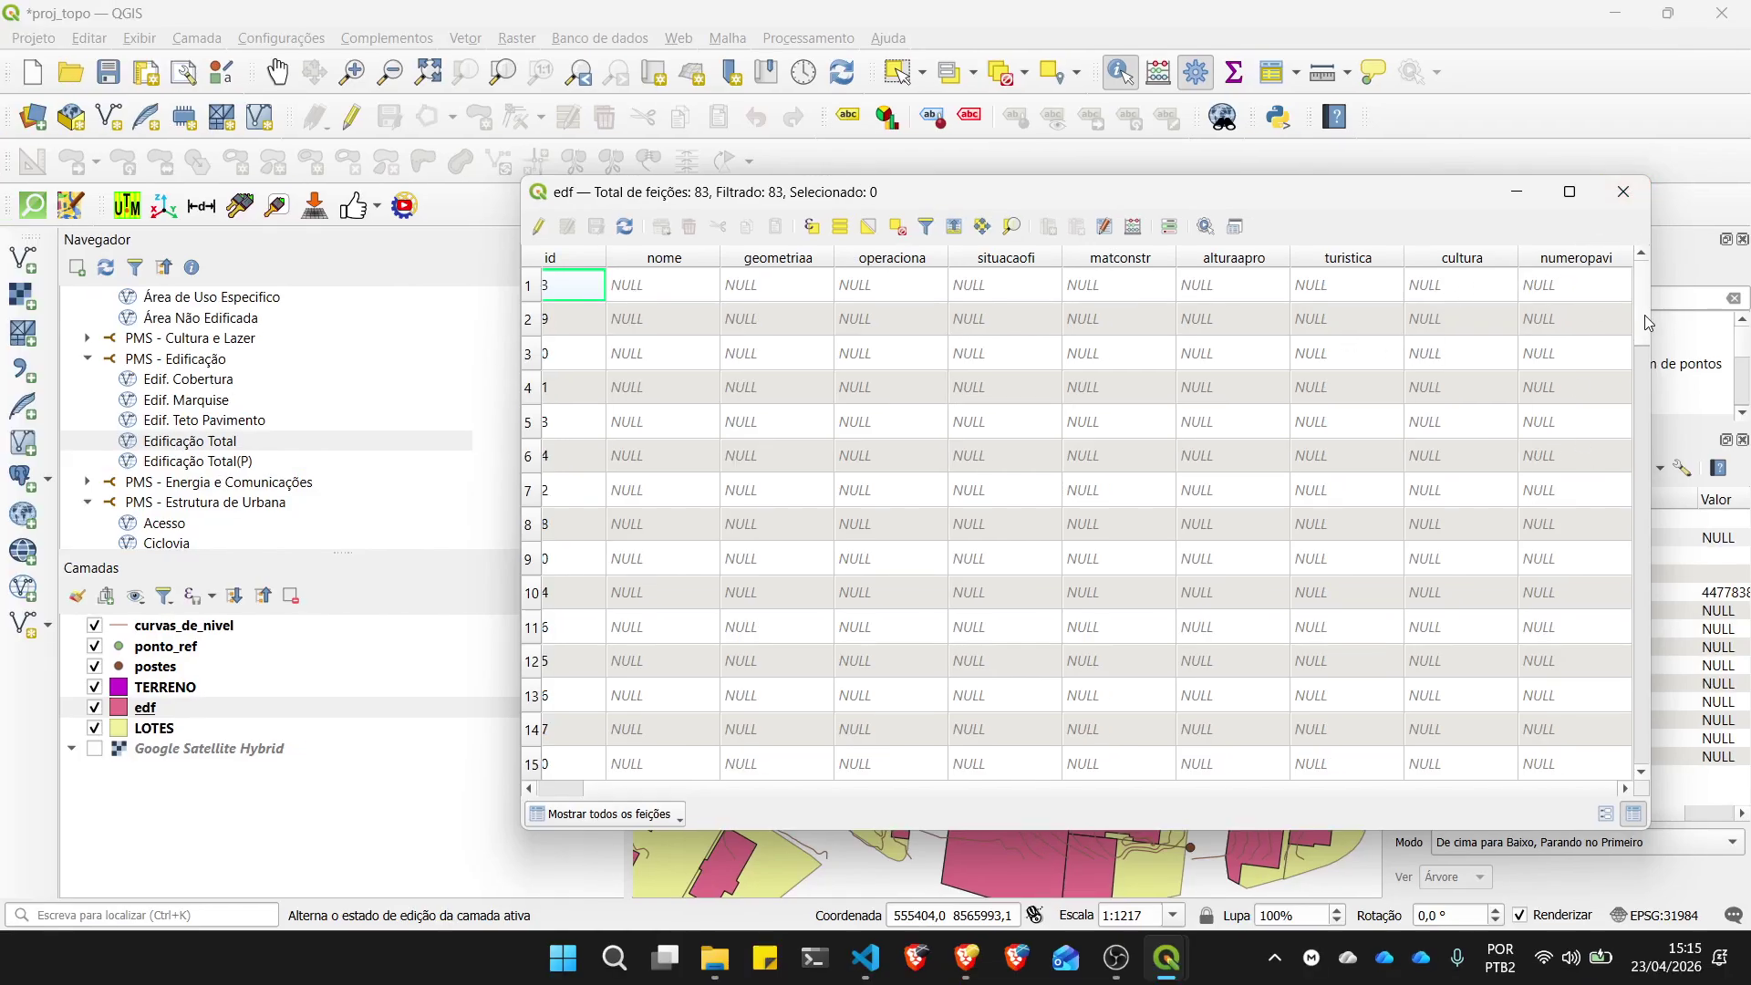
pyautogui.moveTo(1647, 324); pyautogui.dragTo(1668, 228)
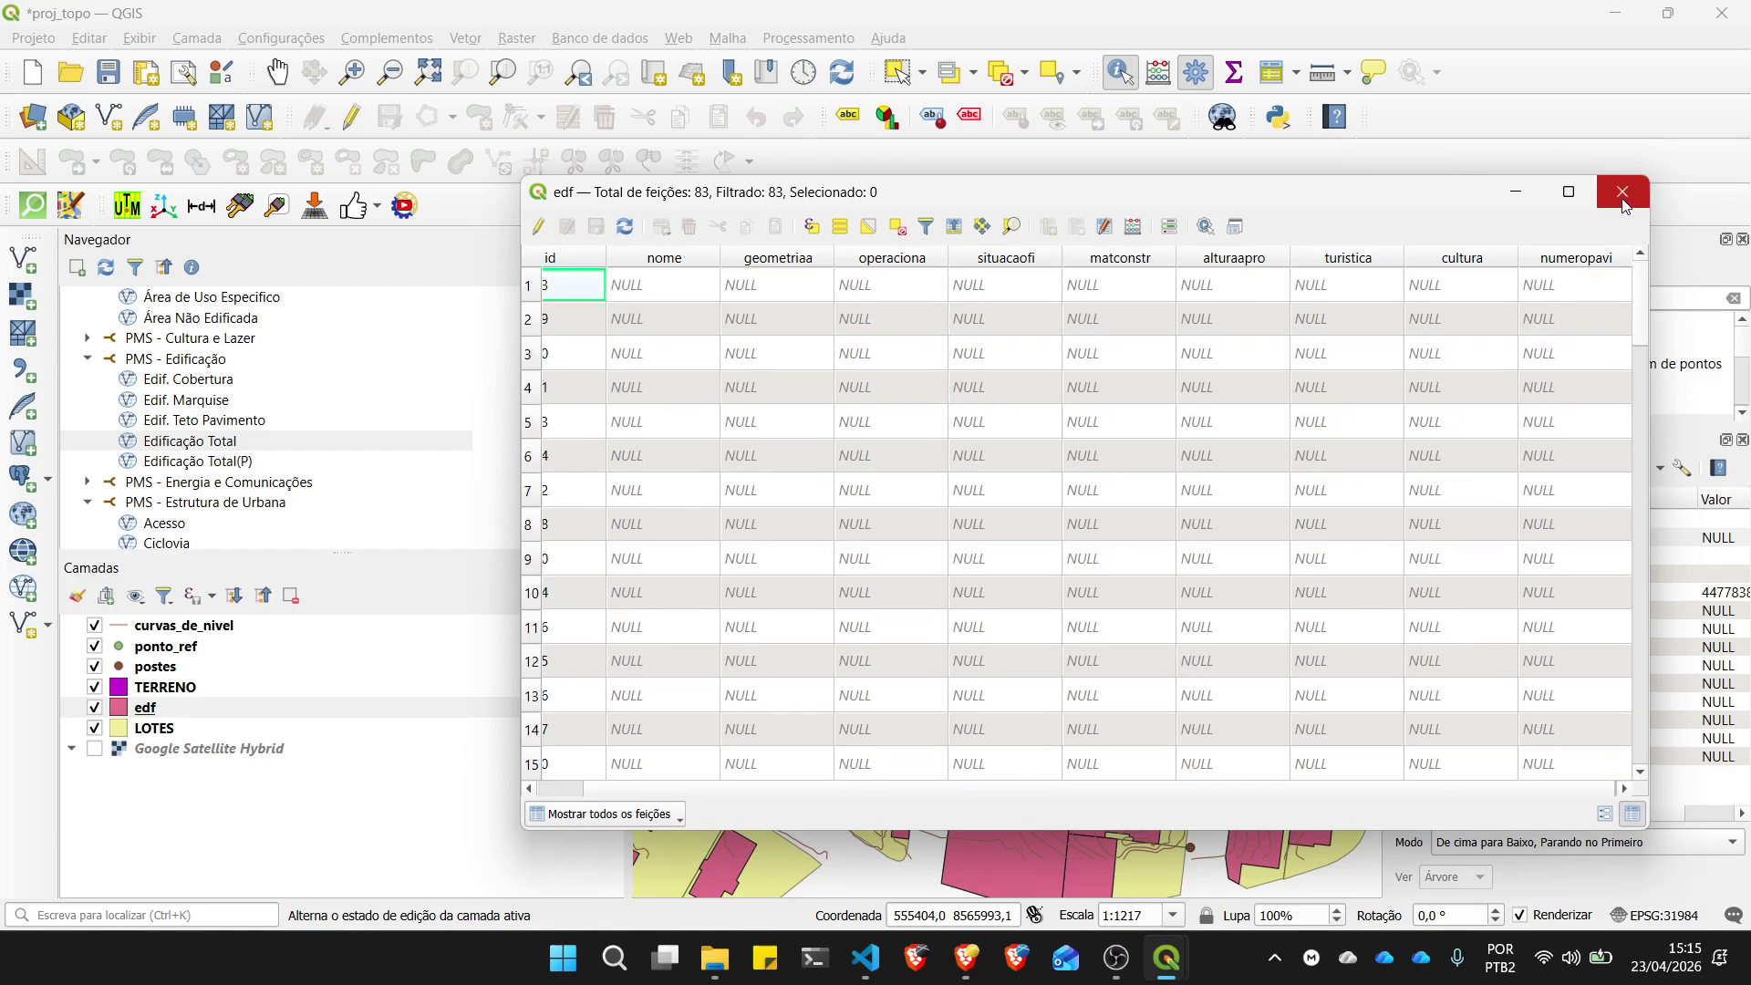
pyautogui.click(1624, 203)
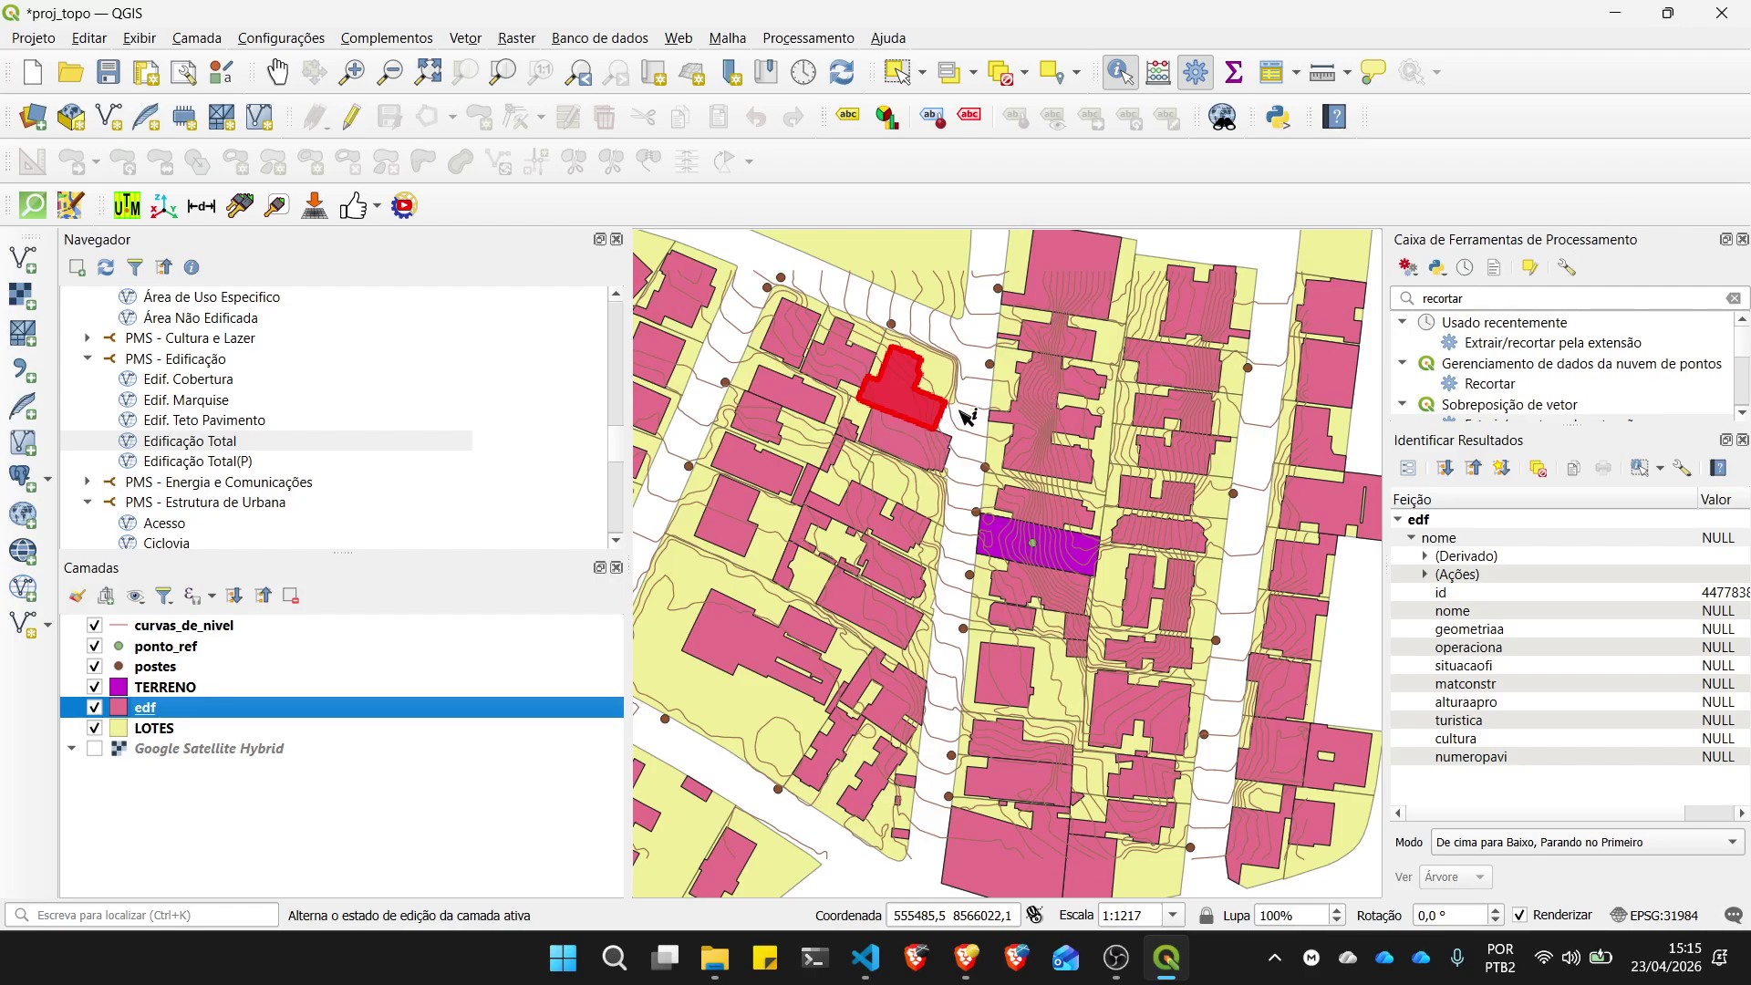
# Step: Examine the names and data types of the edf layer's fields in its layer properties, and close the properties
pyautogui.doubleClick(214, 709)
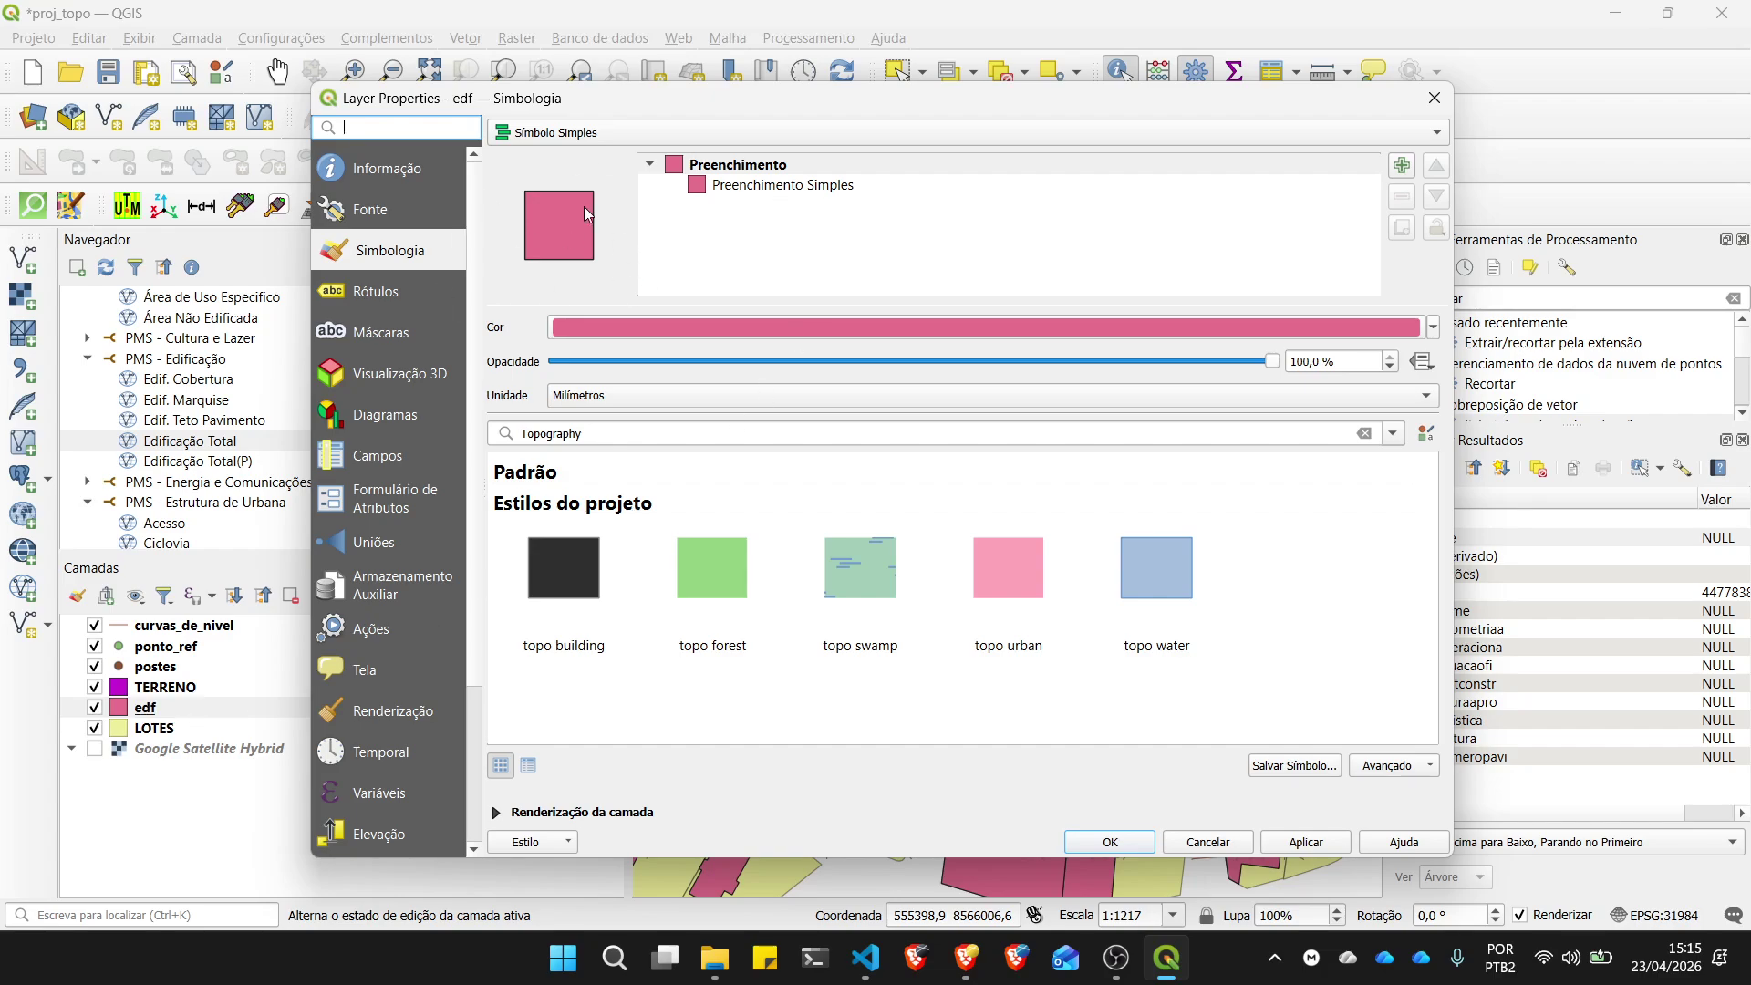
pyautogui.click(404, 167)
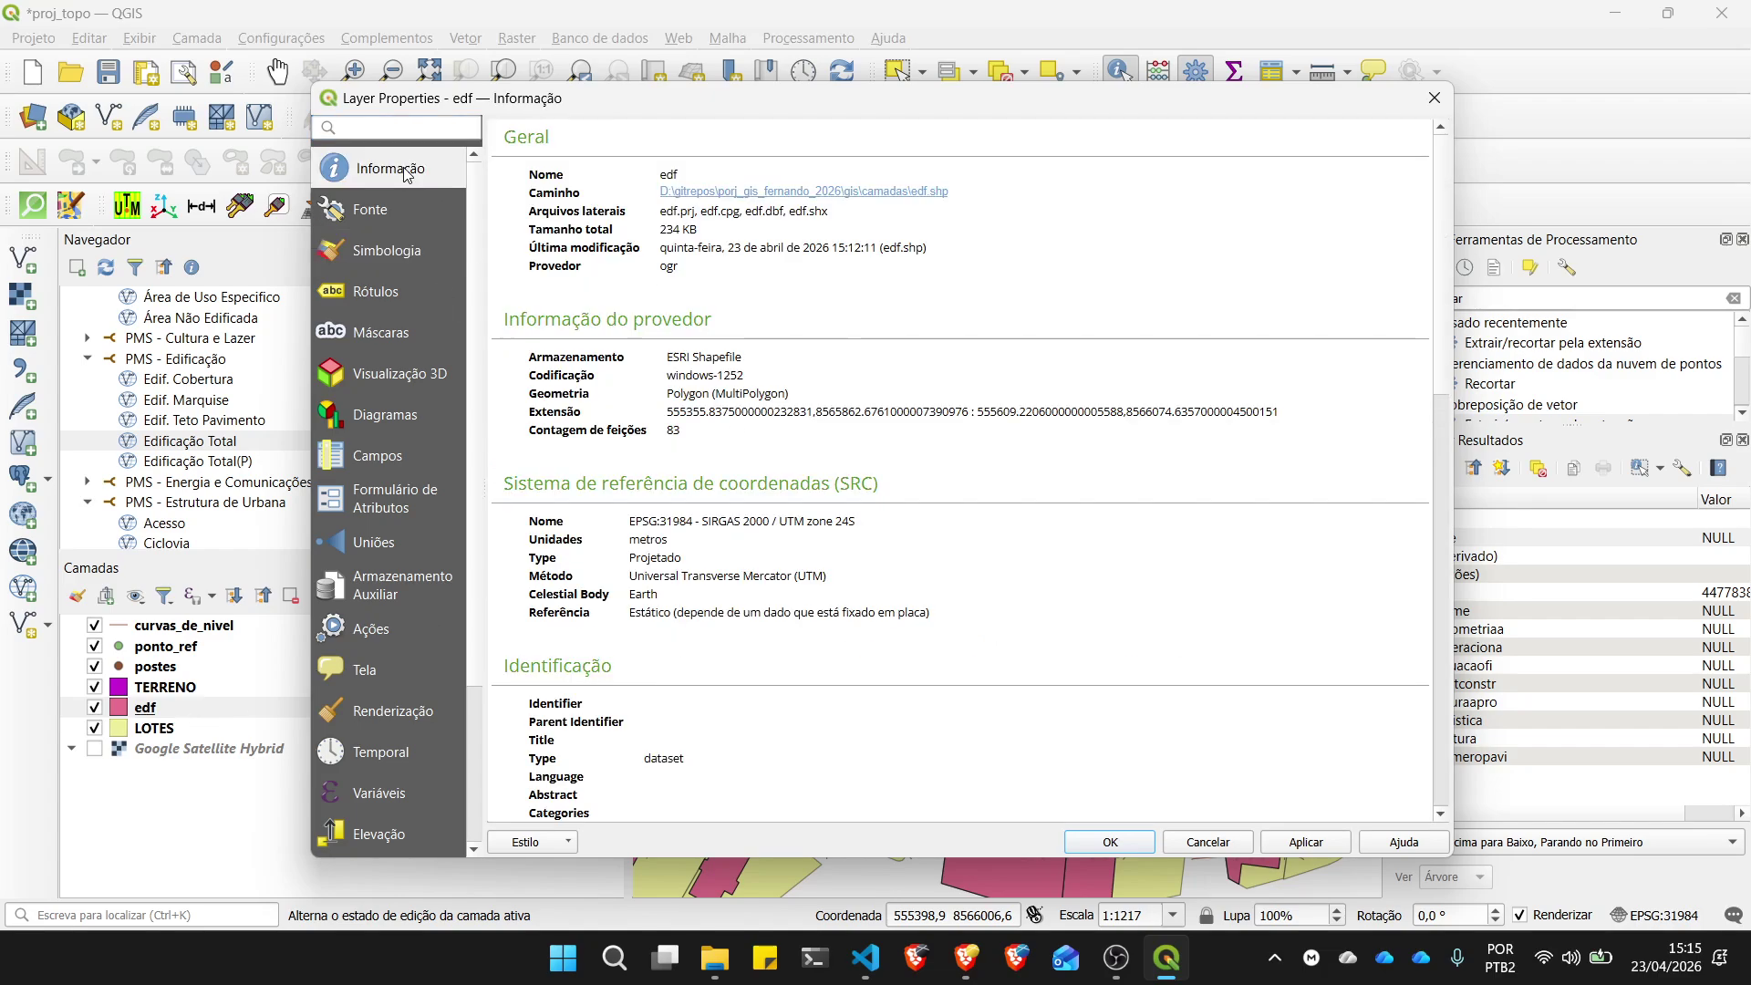
pyautogui.click(384, 211)
pyautogui.click(398, 248)
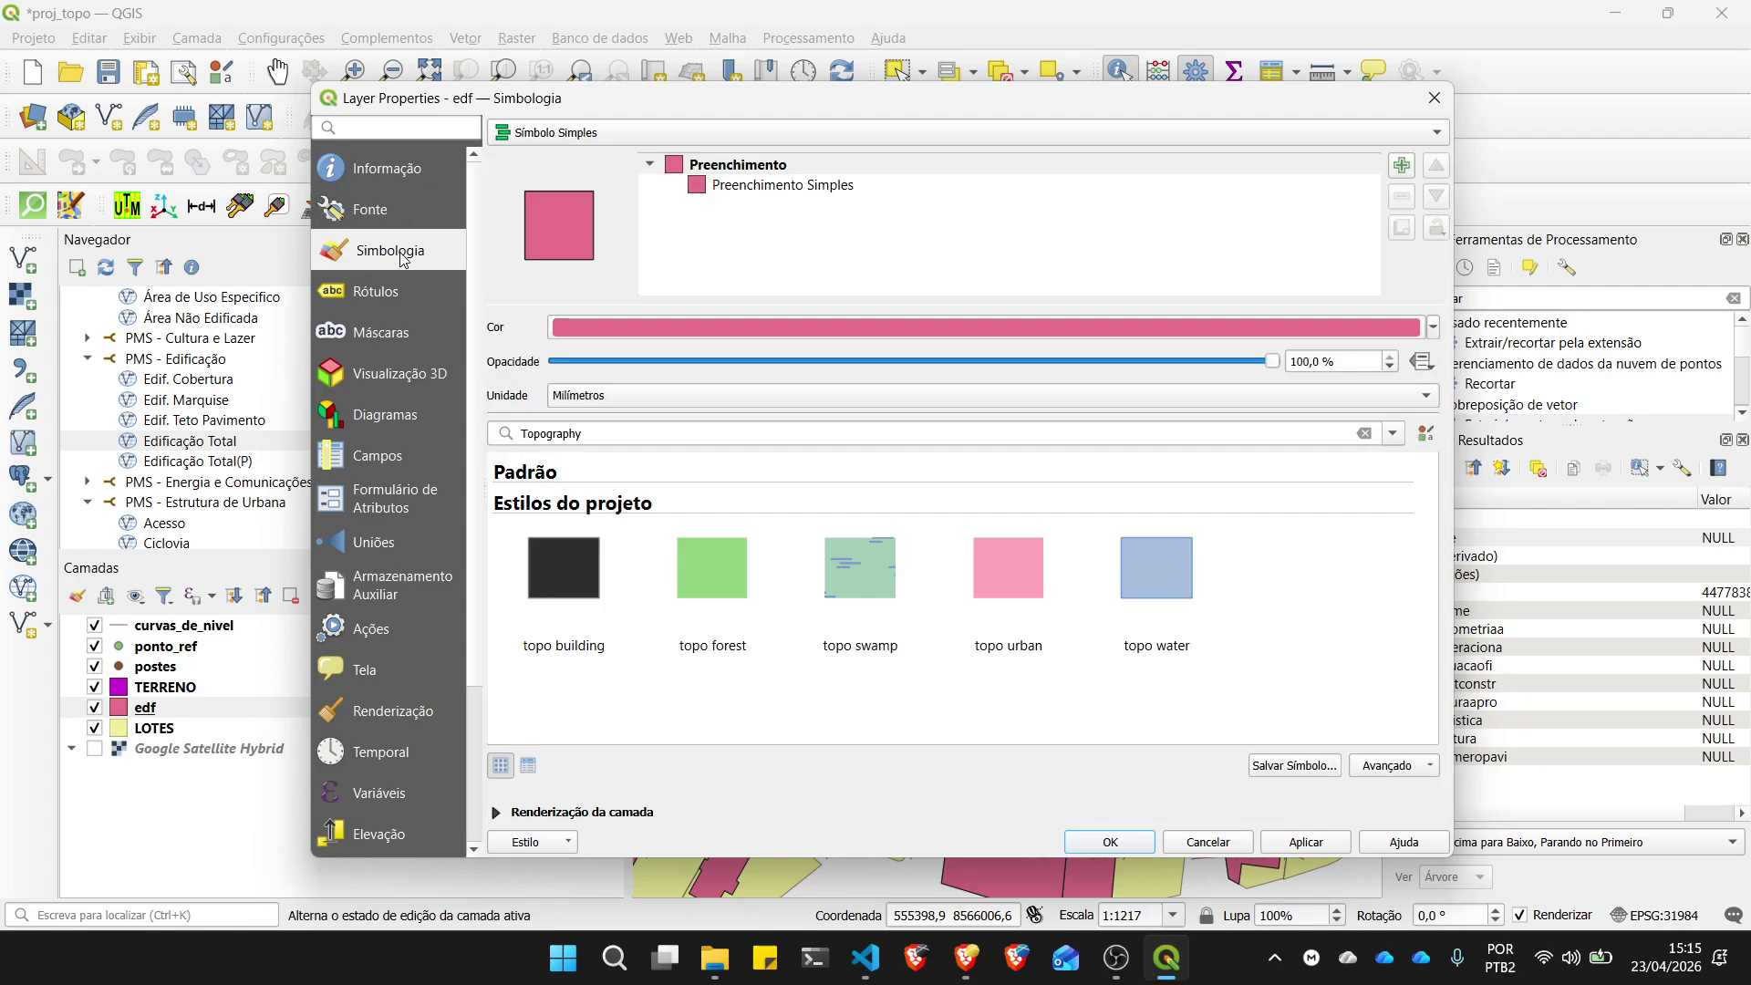
pyautogui.click(404, 461)
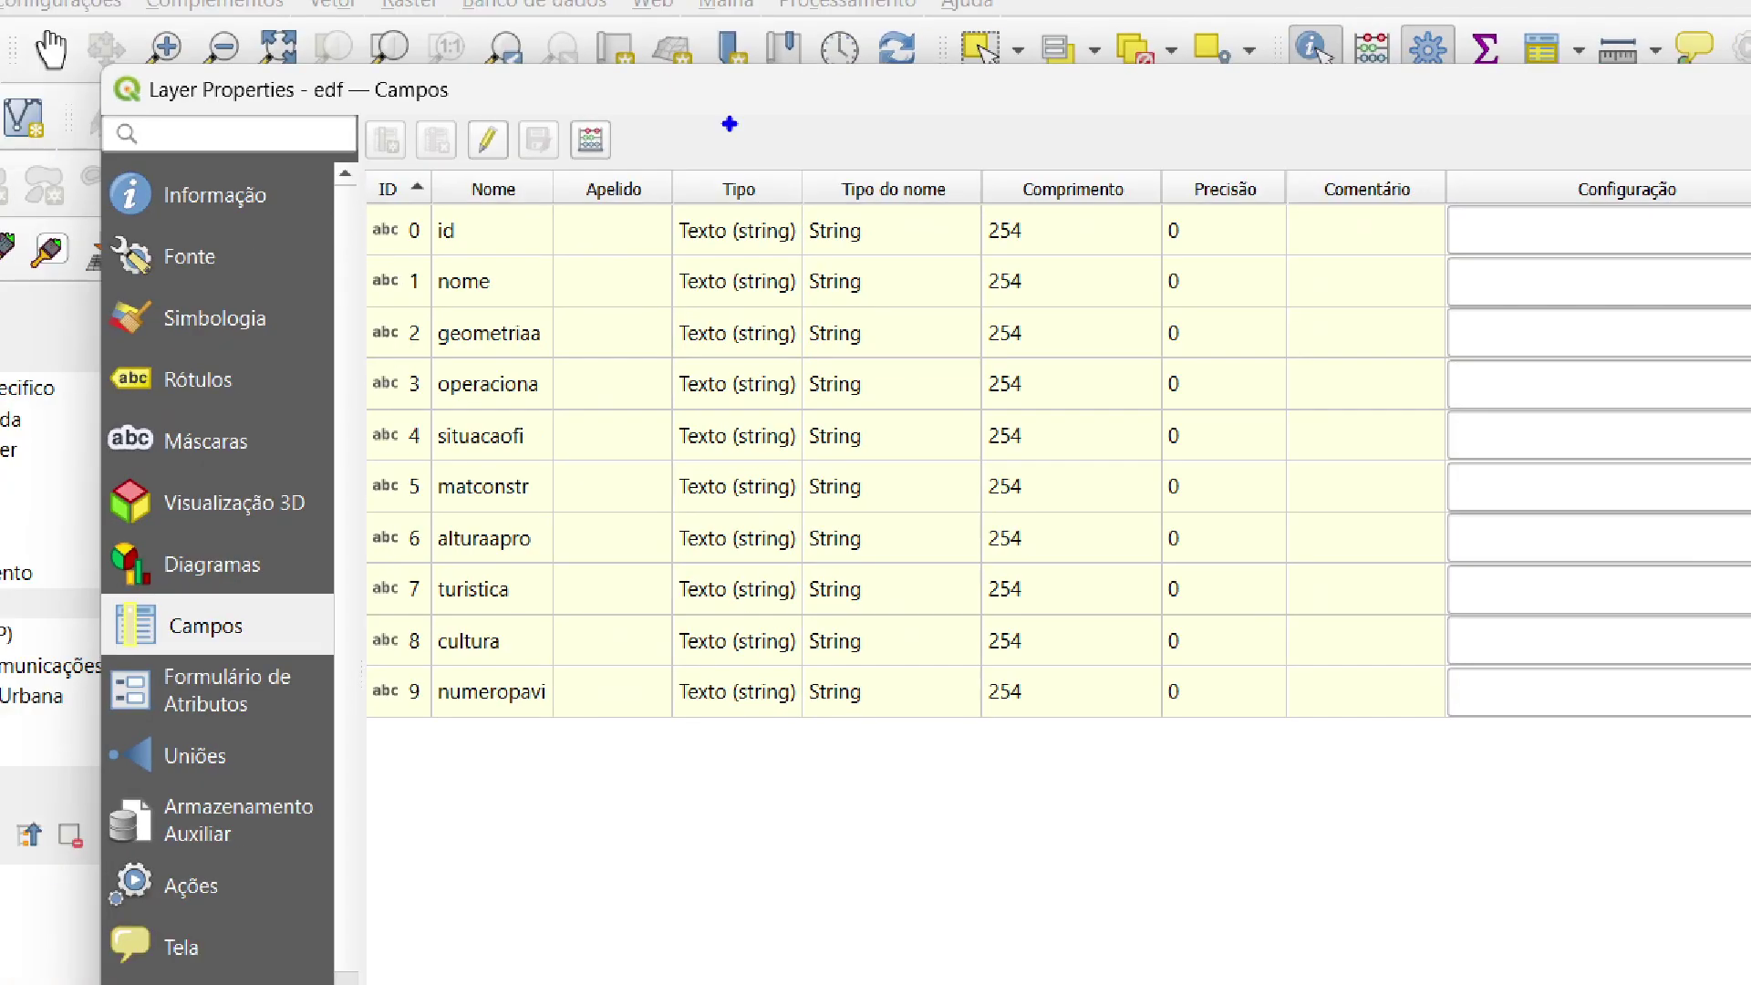
pyautogui.moveTo(456, 221)
pyautogui.mouseDown()
pyautogui.moveTo(1147, 243)
pyautogui.moveTo(1439, 215)
pyautogui.moveTo(821, 105)
pyautogui.moveTo(456, 137)
pyautogui.moveTo(449, 193)
pyautogui.moveTo(476, 211)
pyautogui.mouseUp()
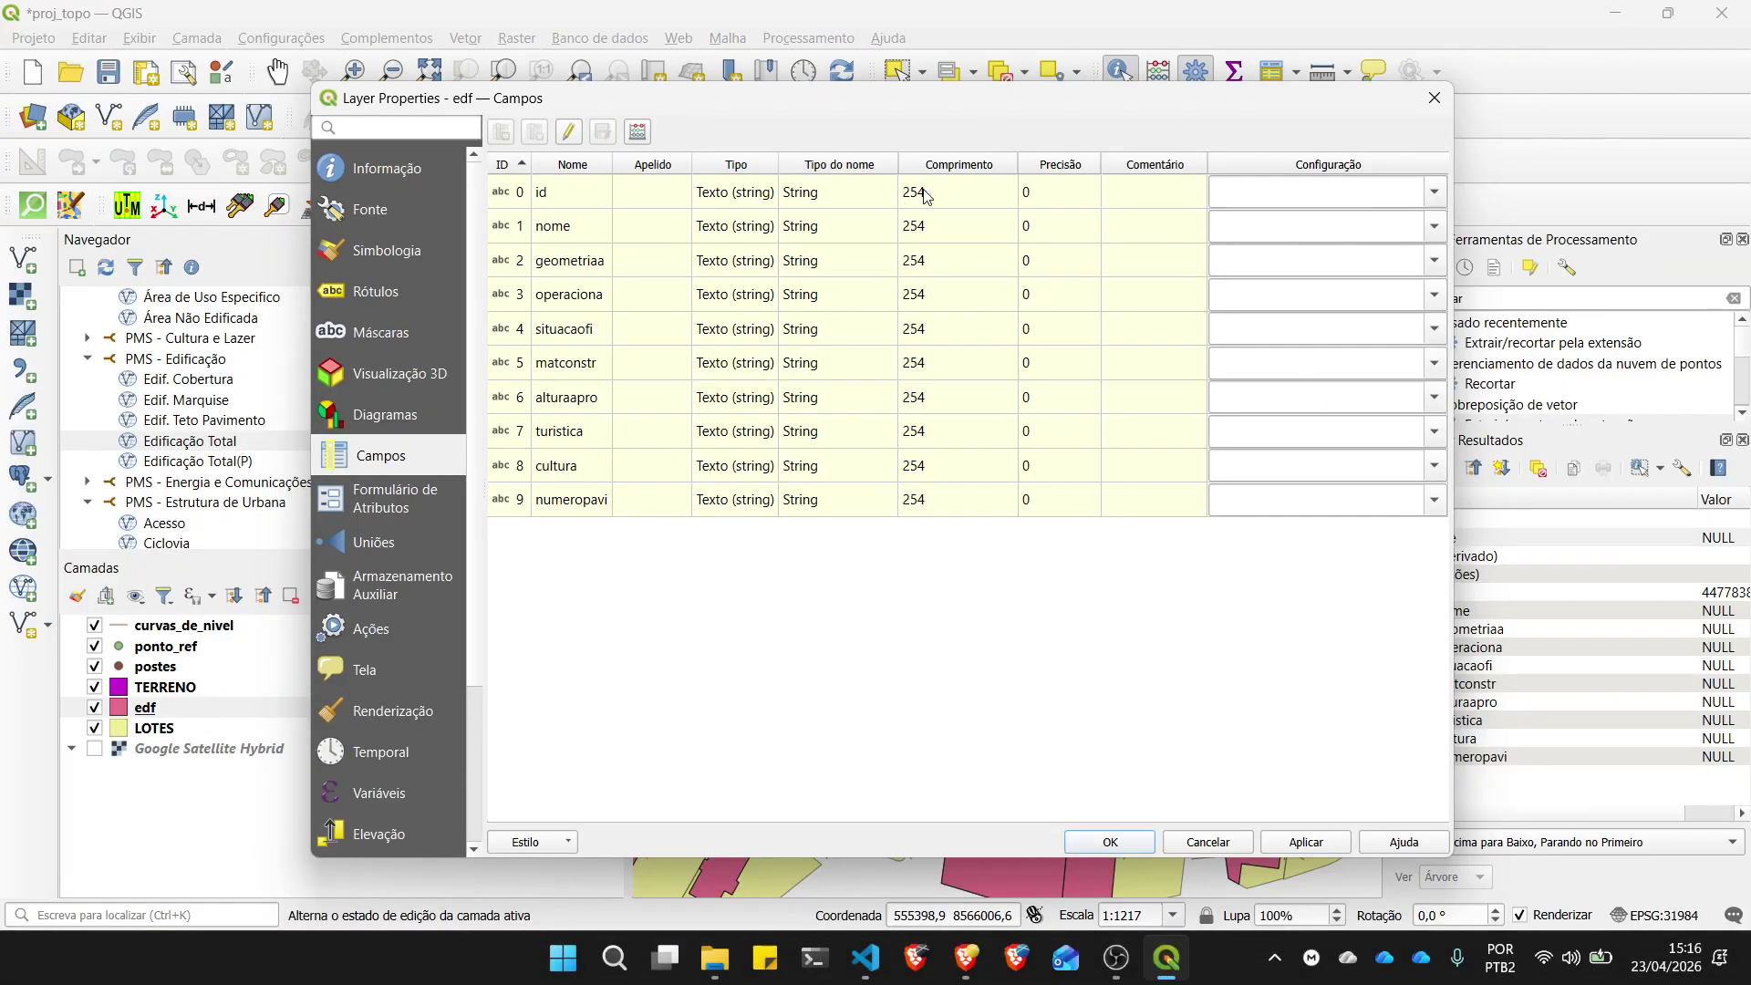
pyautogui.click(566, 194)
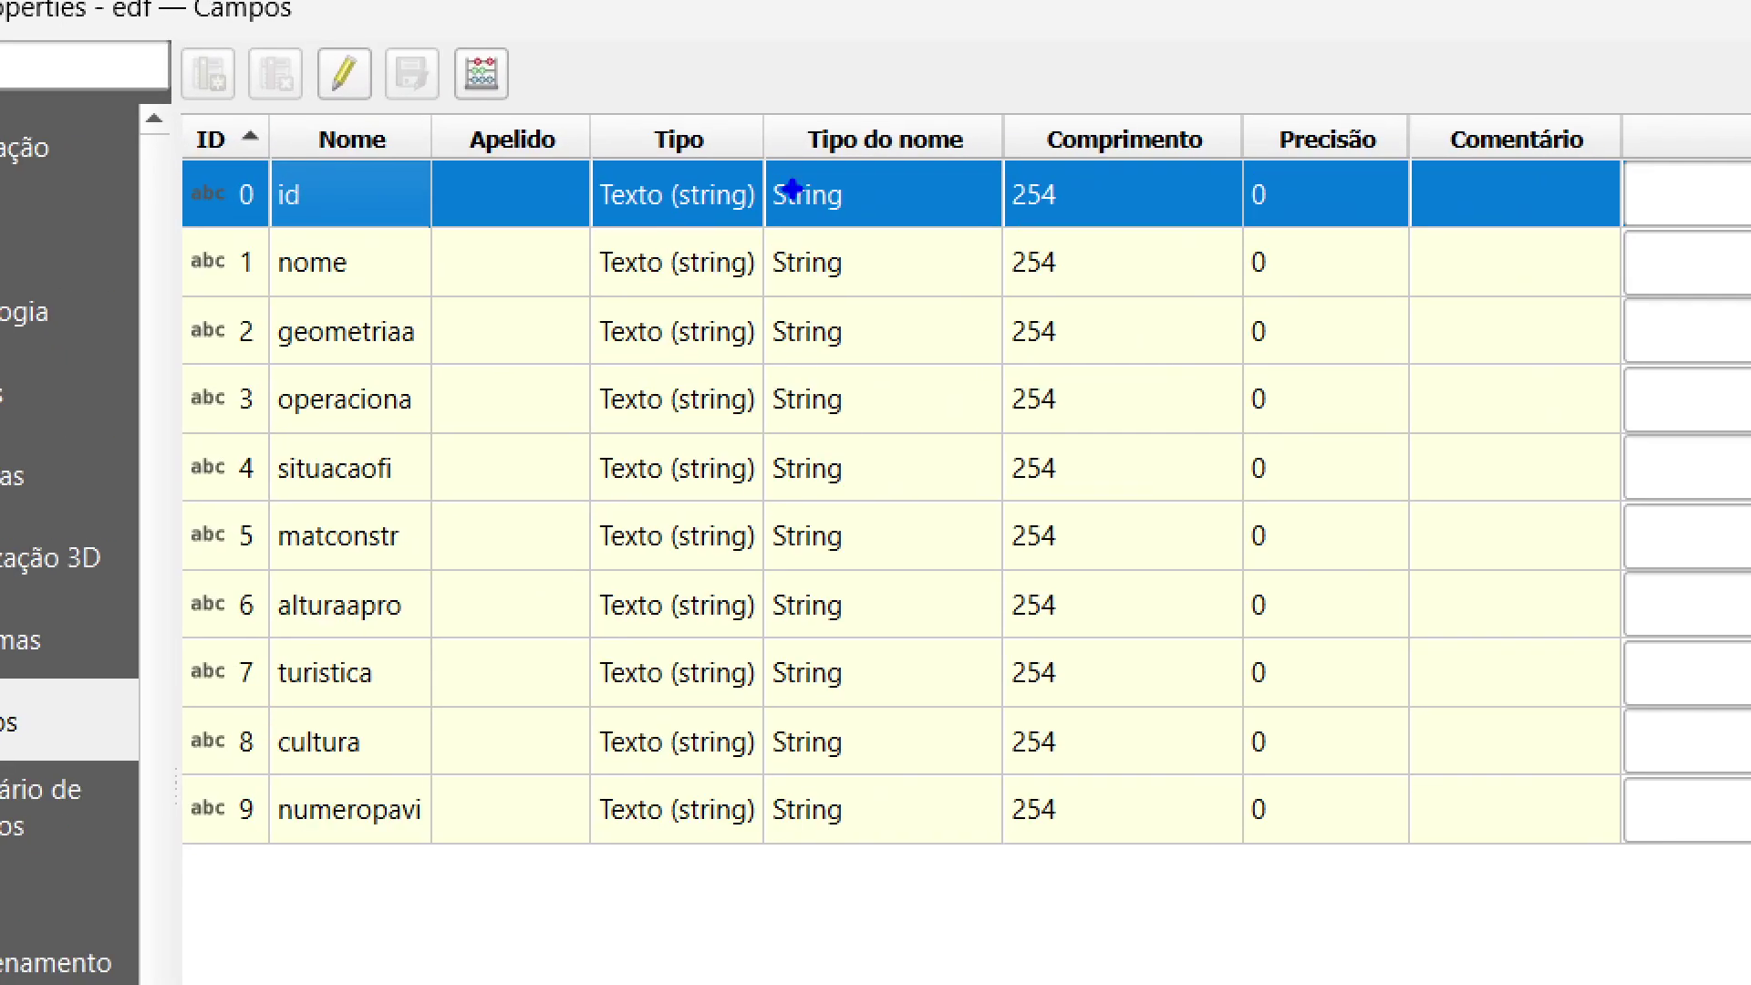
pyautogui.moveTo(781, 176); pyautogui.dragTo(778, 268)
pyautogui.moveTo(766, 347)
pyautogui.mouseDown()
pyautogui.moveTo(798, 852)
pyautogui.moveTo(994, 460)
pyautogui.moveTo(738, 139)
pyautogui.moveTo(720, 152)
pyautogui.mouseUp()
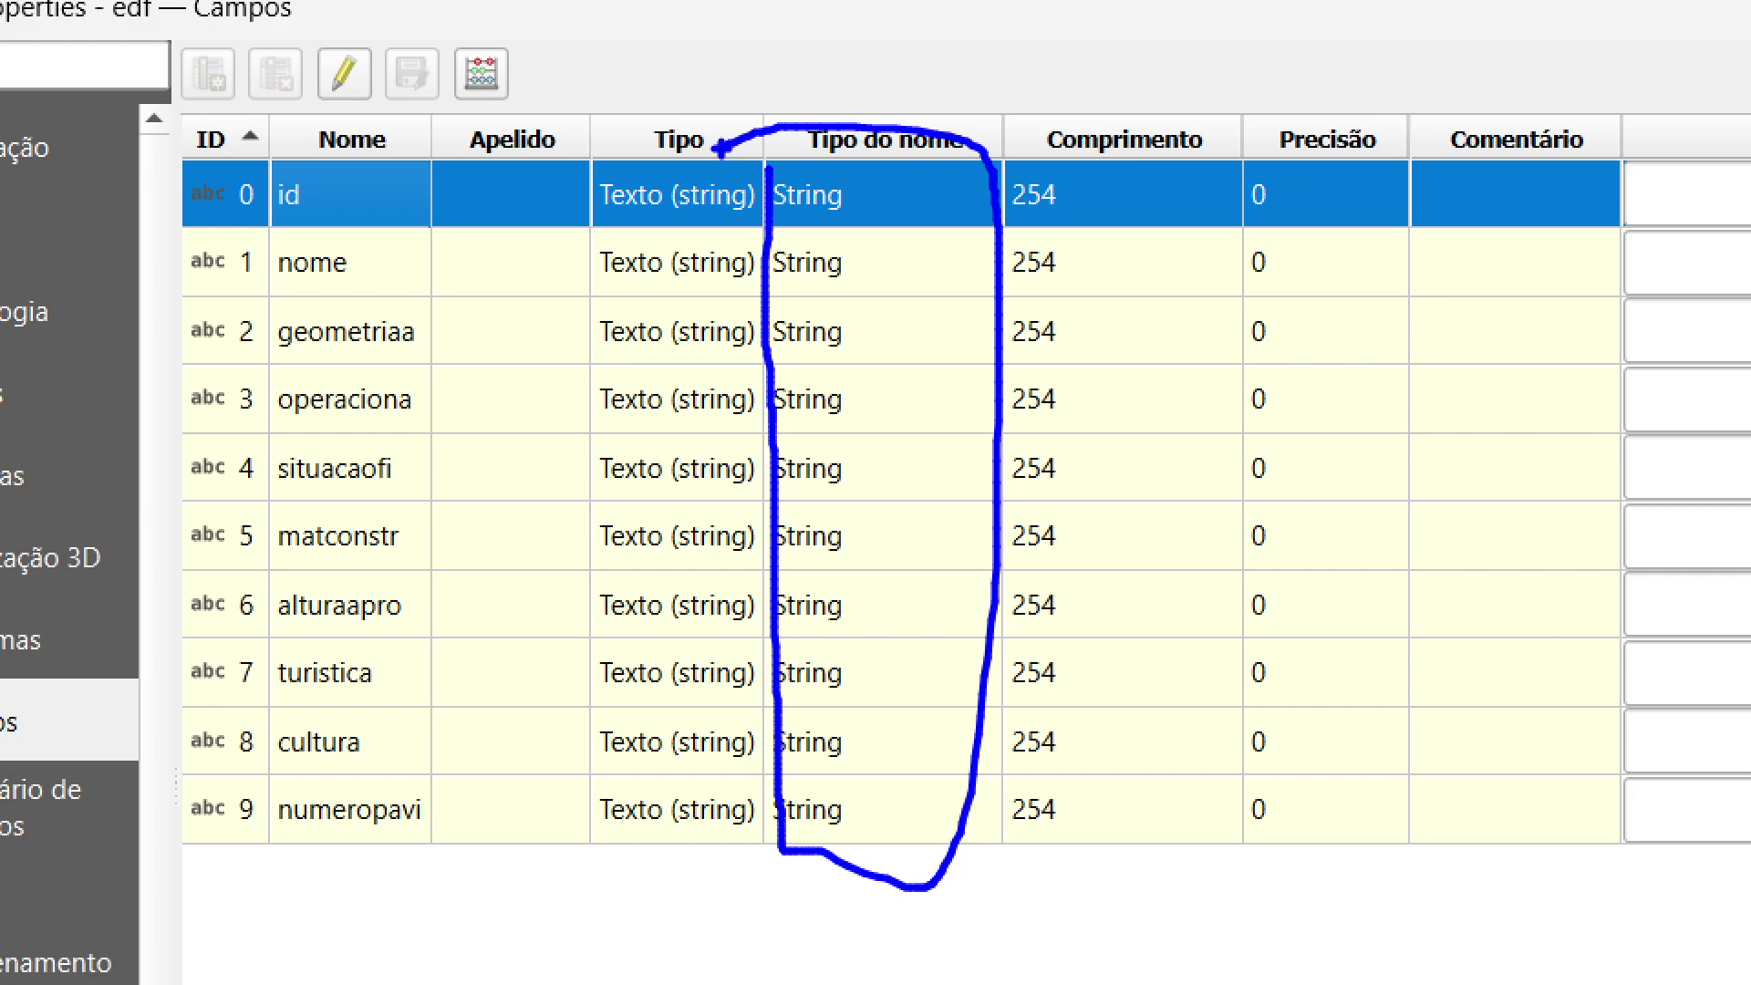
pyautogui.moveTo(262, 773)
pyautogui.mouseDown()
pyautogui.moveTo(242, 837)
pyautogui.moveTo(985, 848)
pyautogui.moveTo(929, 844)
pyautogui.mouseUp()
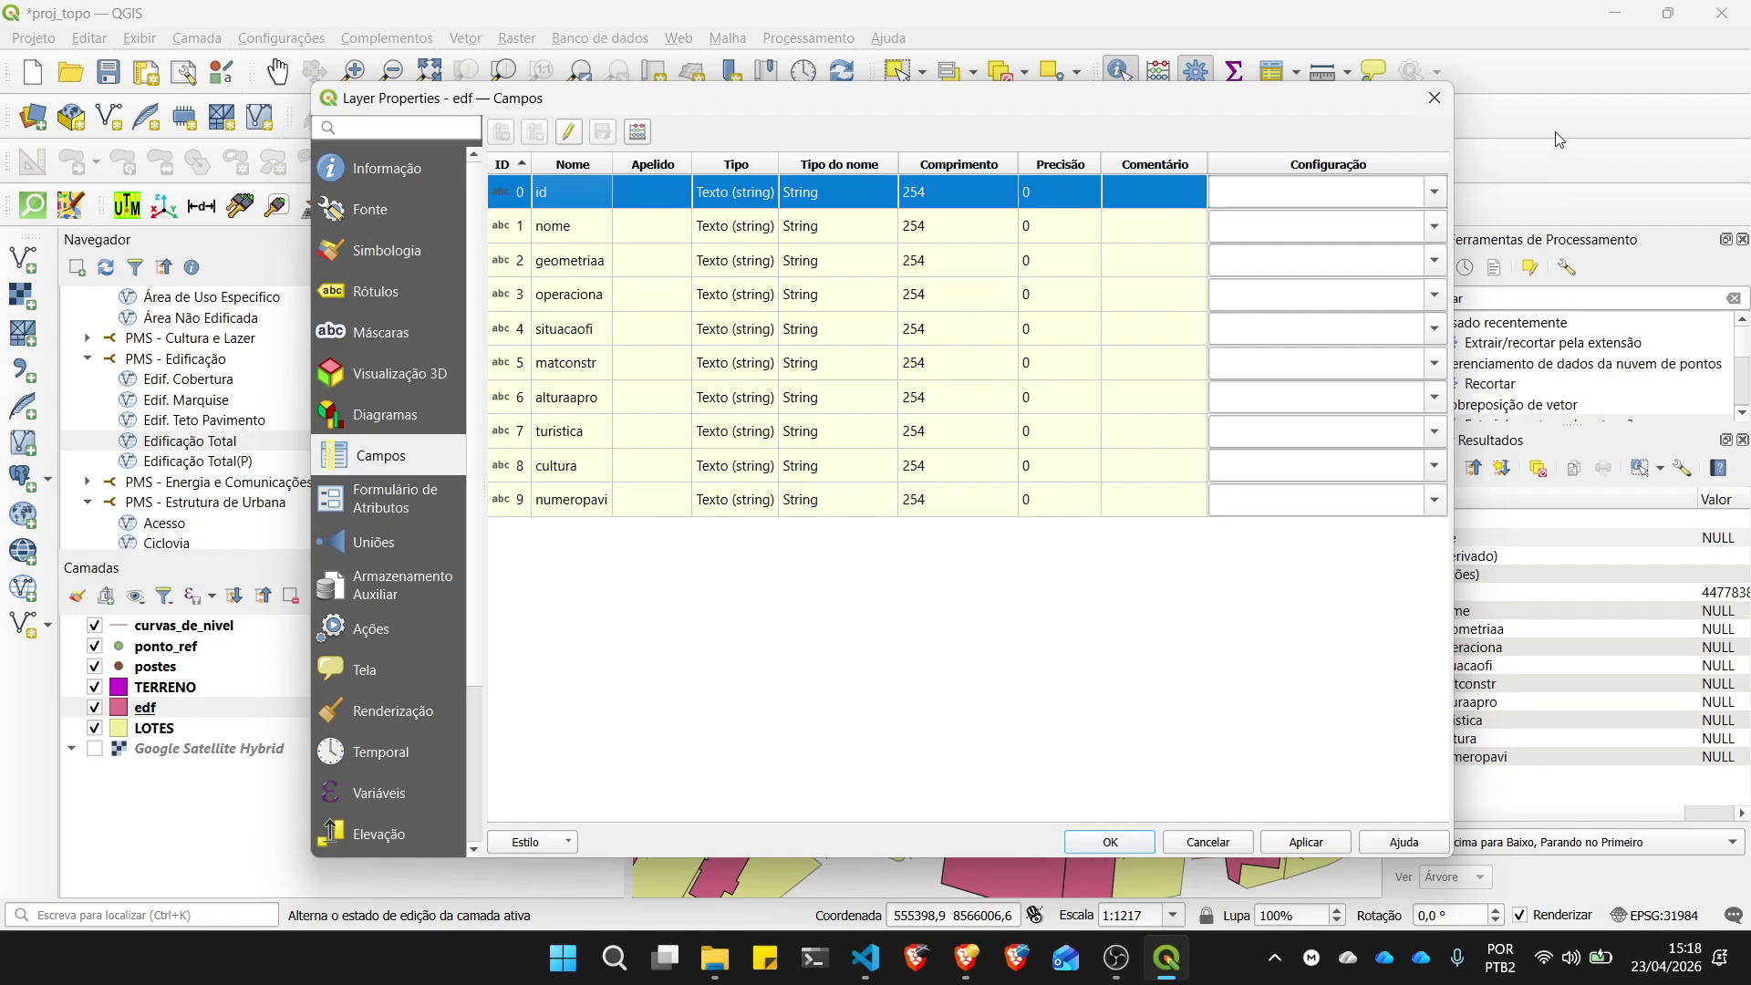
pyautogui.click(1446, 102)
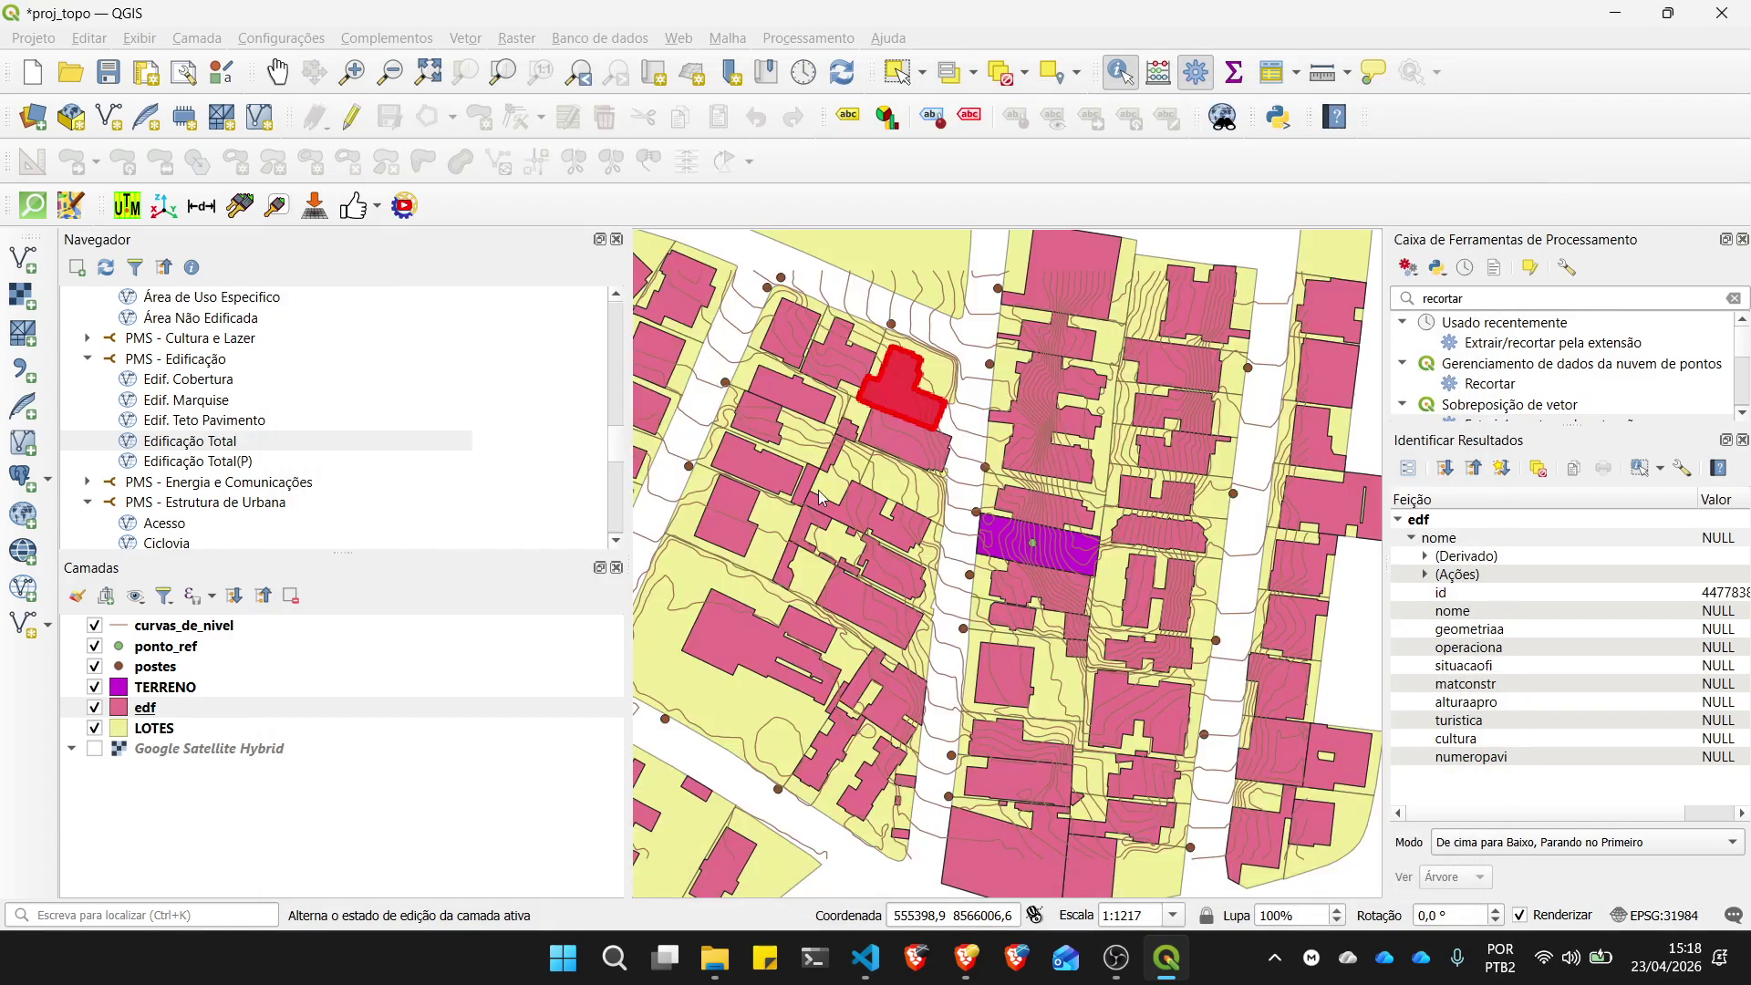
# Step: Identify a contour line of the curvas_de_nivel layer southwest of TERRENO and widen the results area to examine its cota attribute
pyautogui.click(196, 630)
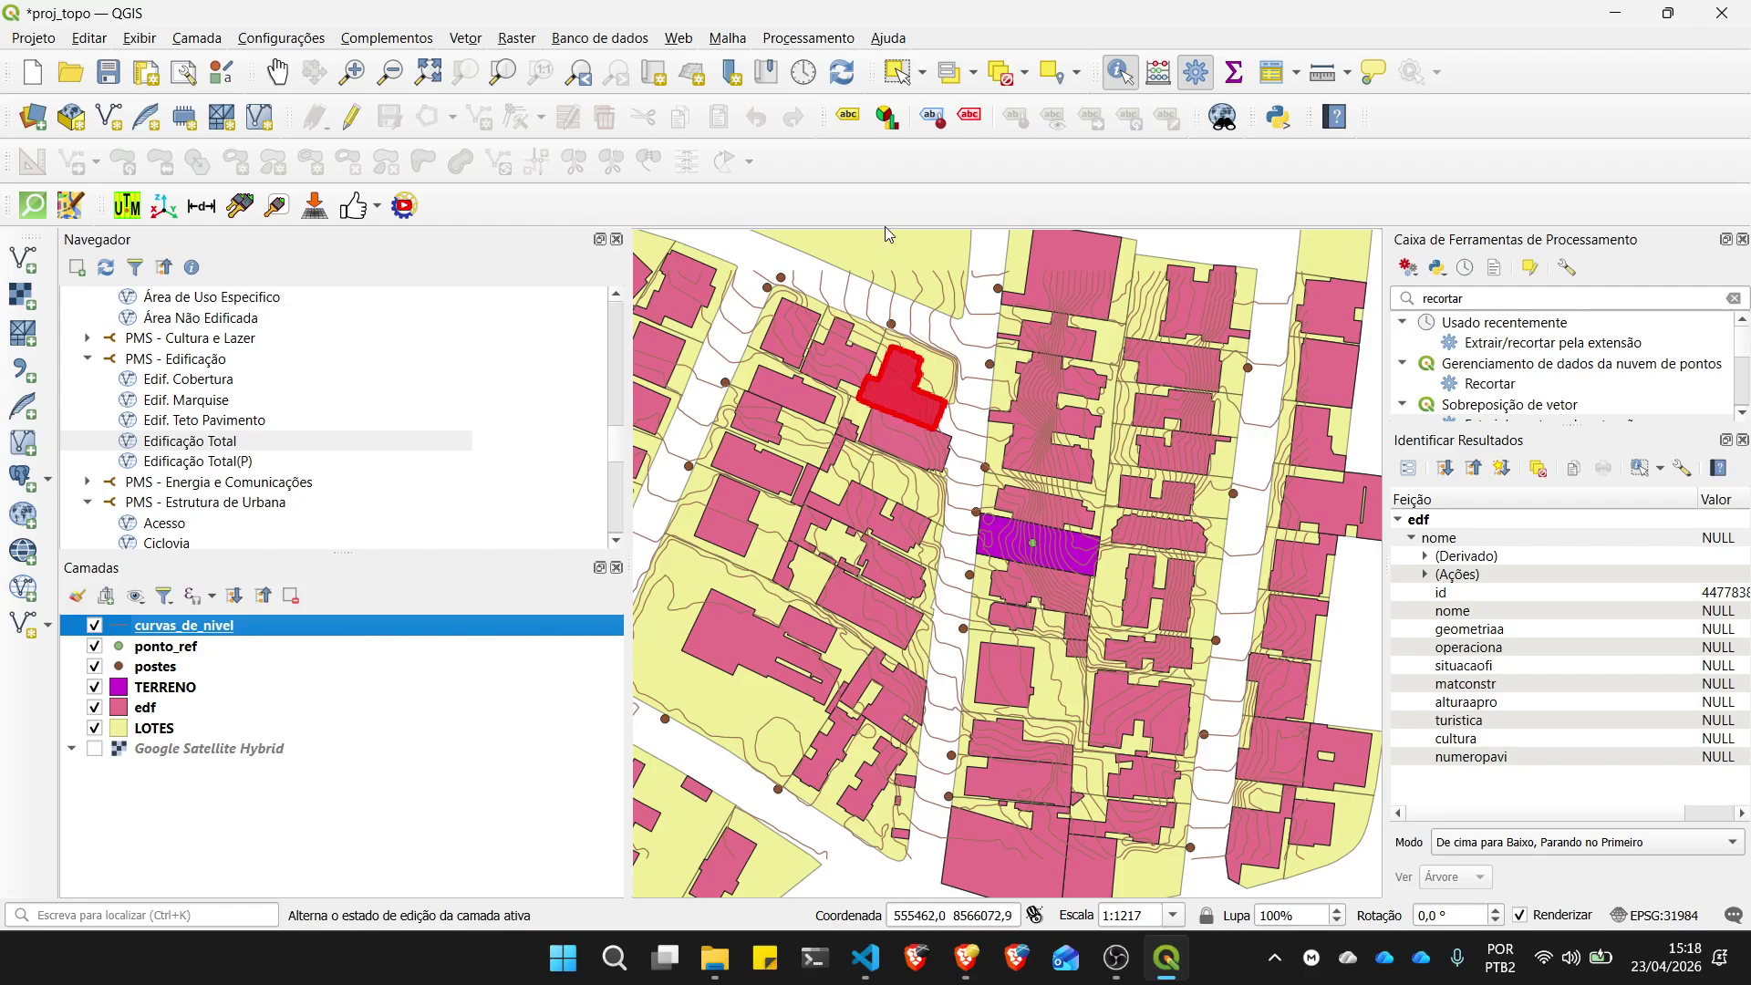
pyautogui.click(679, 599)
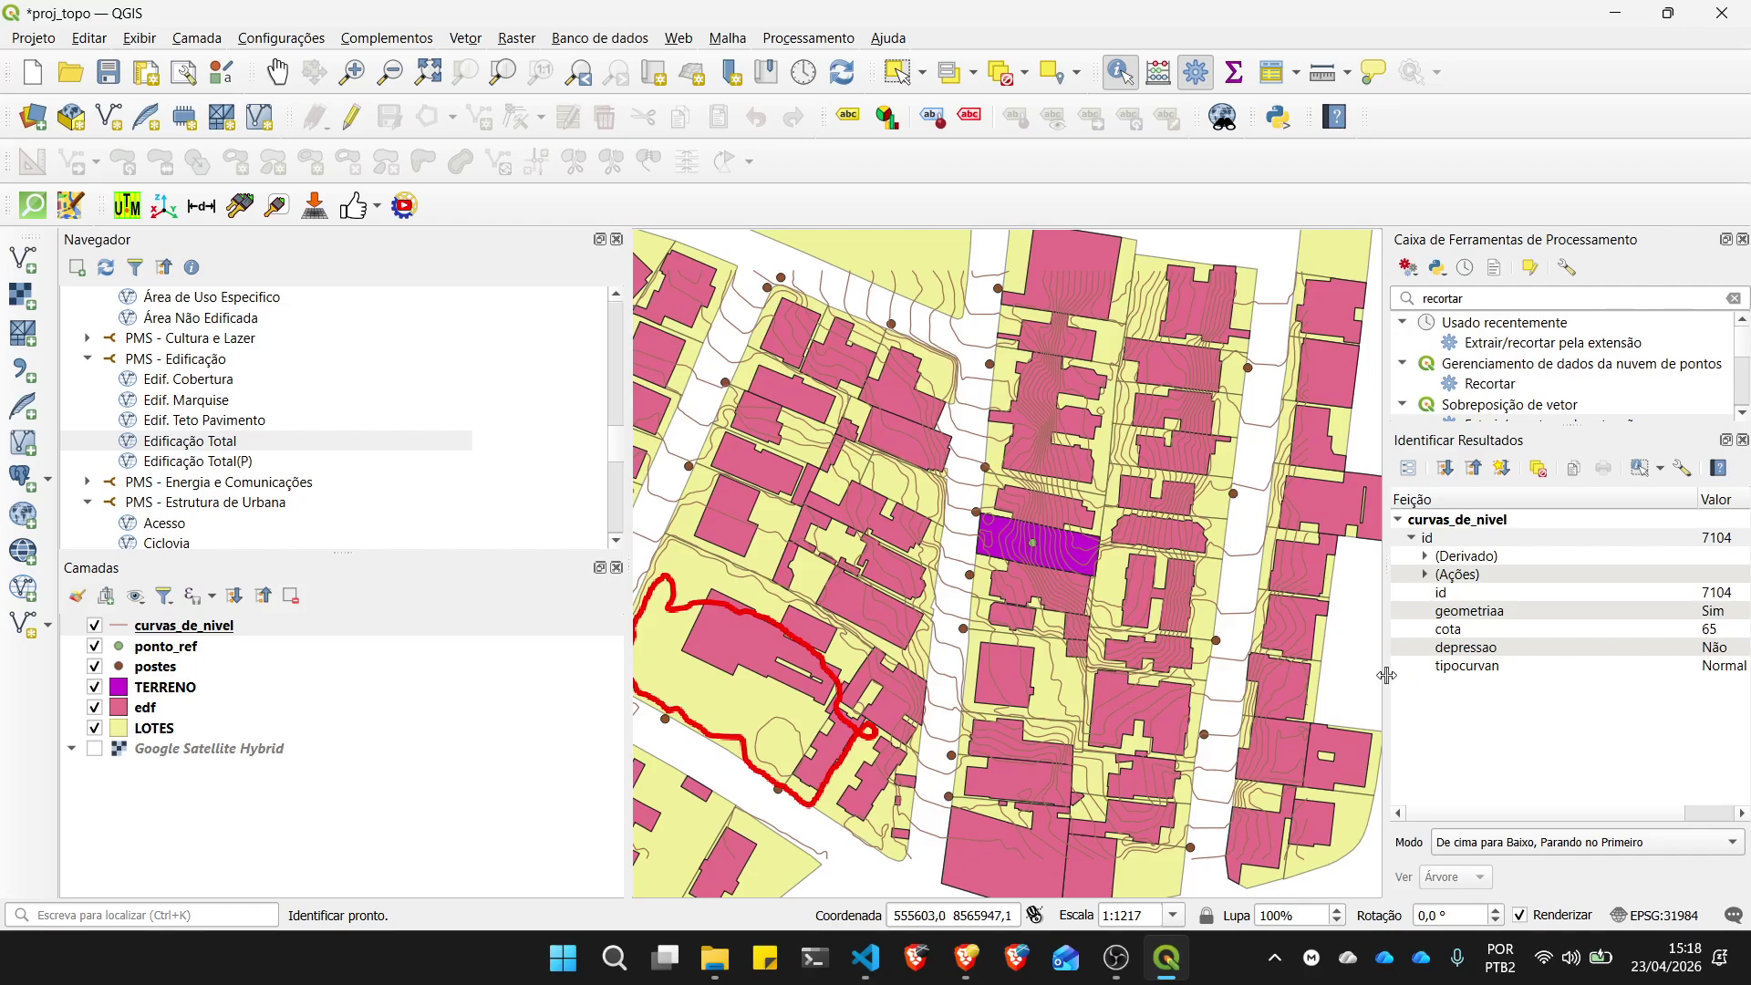
pyautogui.moveTo(1388, 680); pyautogui.dragTo(1220, 677)
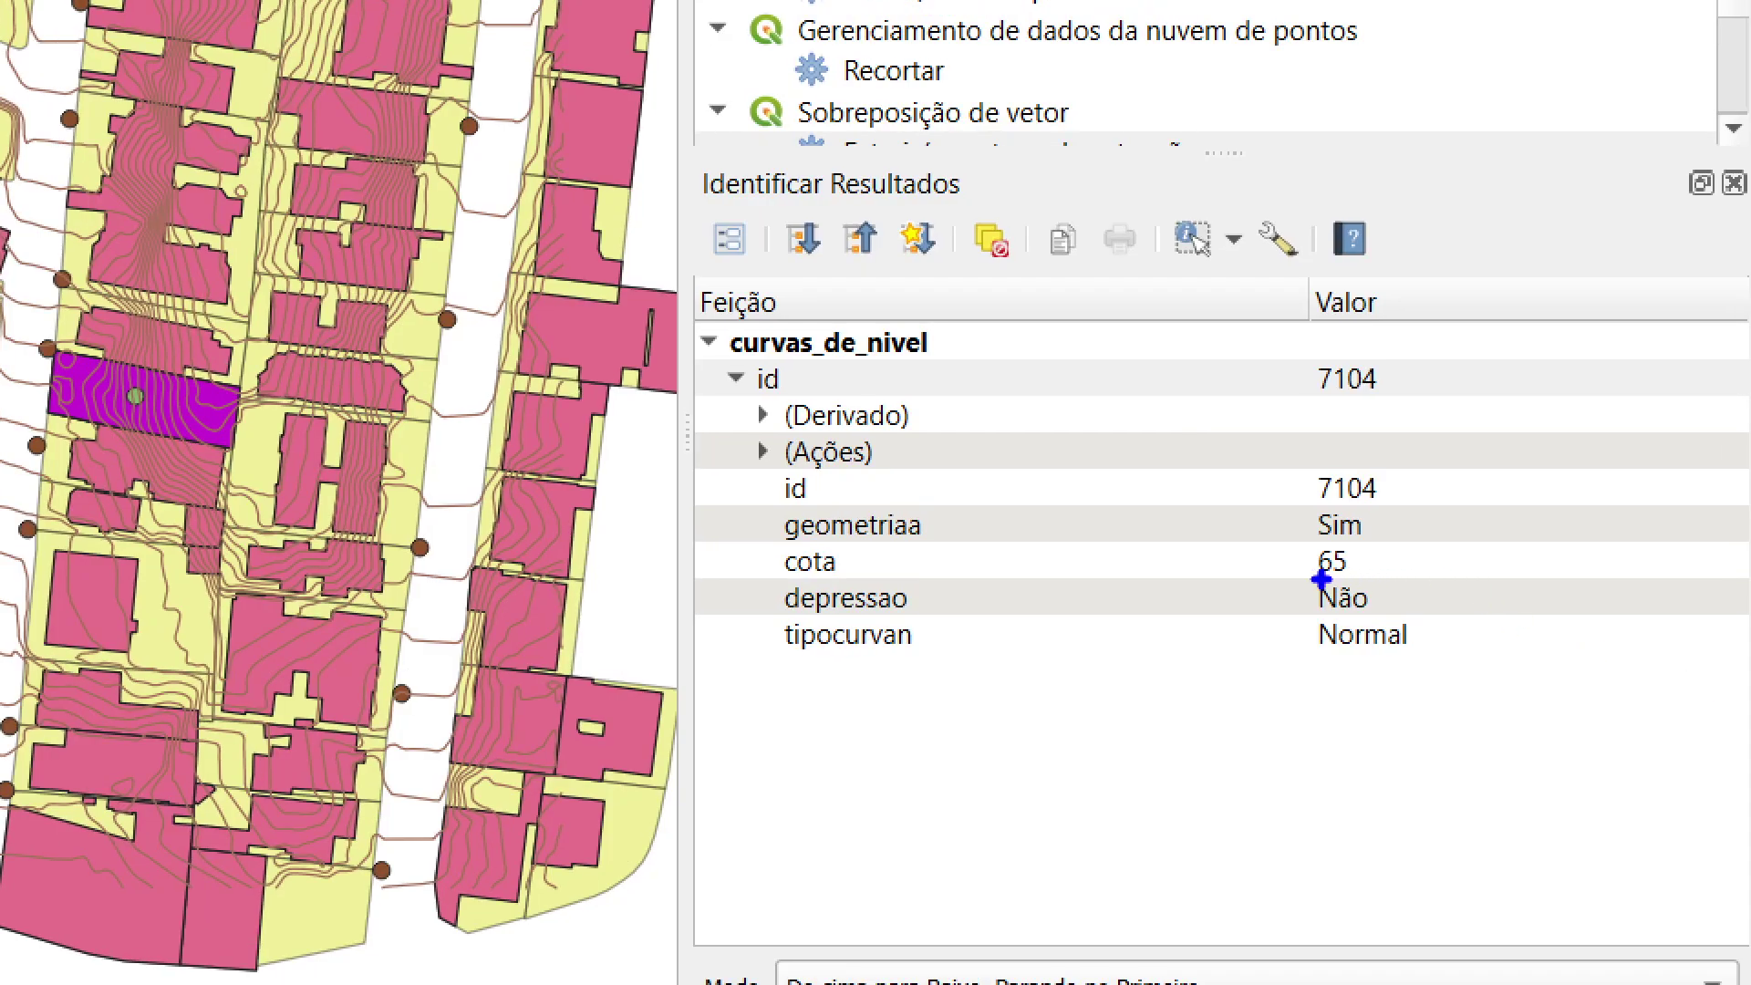
pyautogui.moveTo(1315, 581)
pyautogui.mouseDown()
pyautogui.moveTo(1368, 587)
pyautogui.moveTo(1330, 538)
pyautogui.moveTo(1310, 586)
pyautogui.mouseUp()
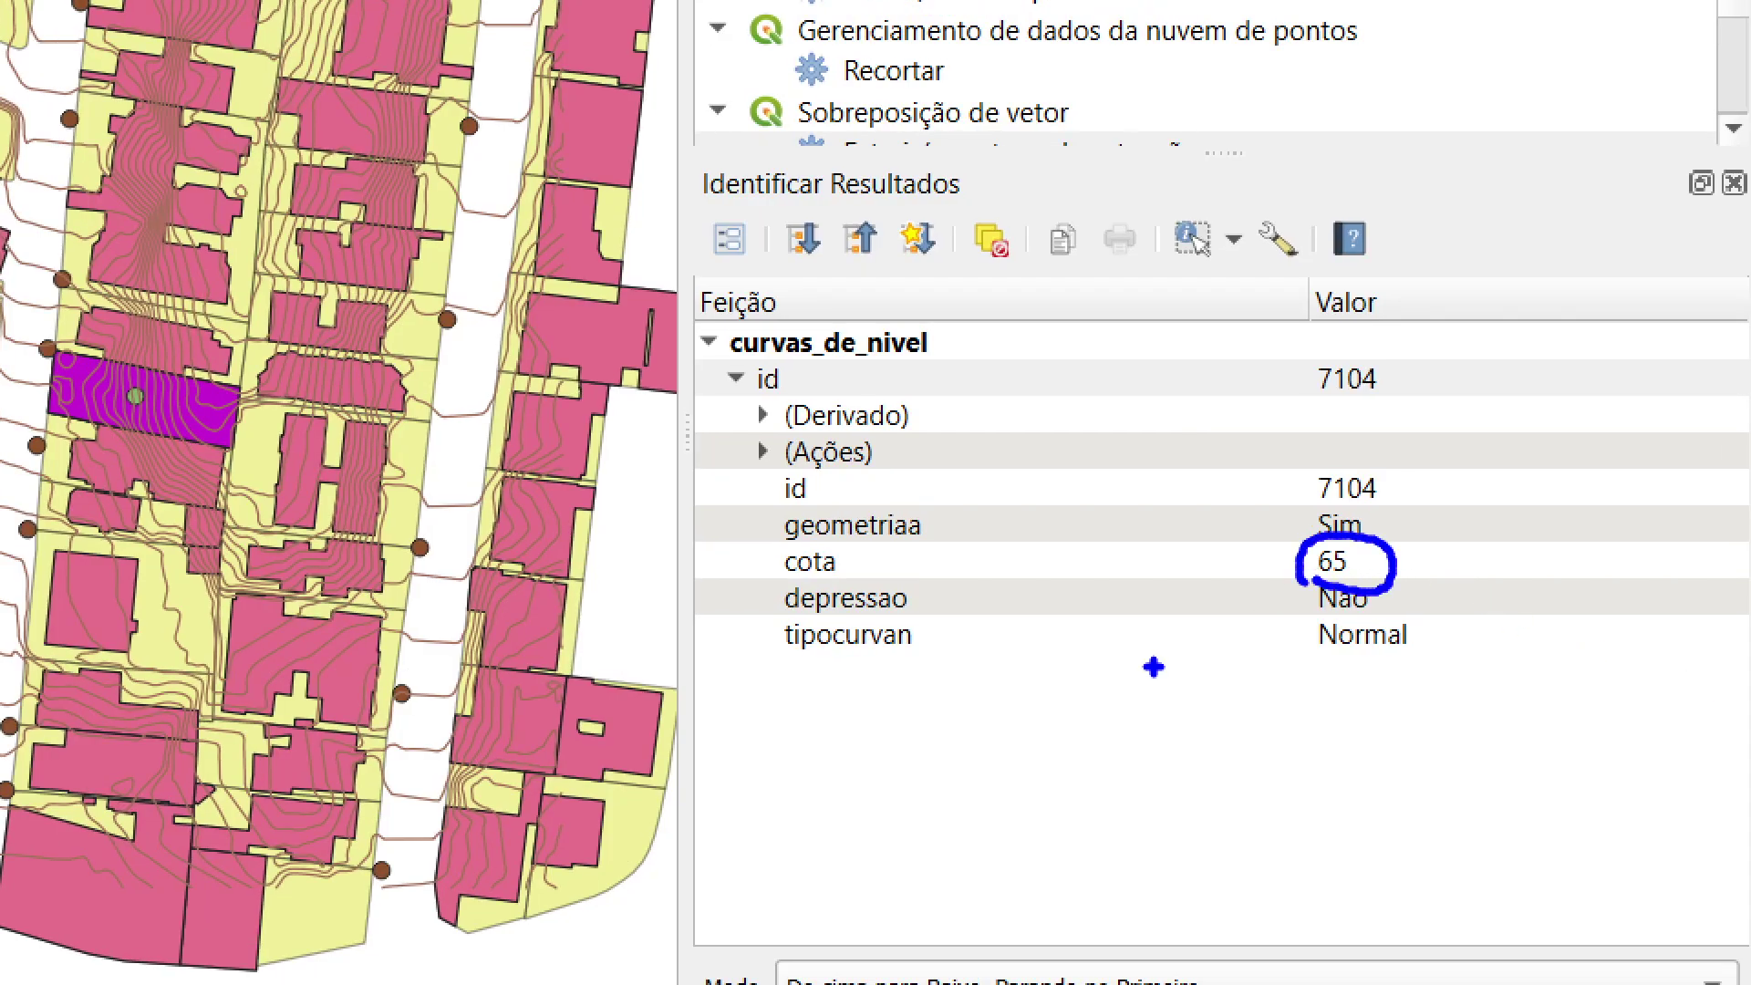
pyautogui.press('Escape')
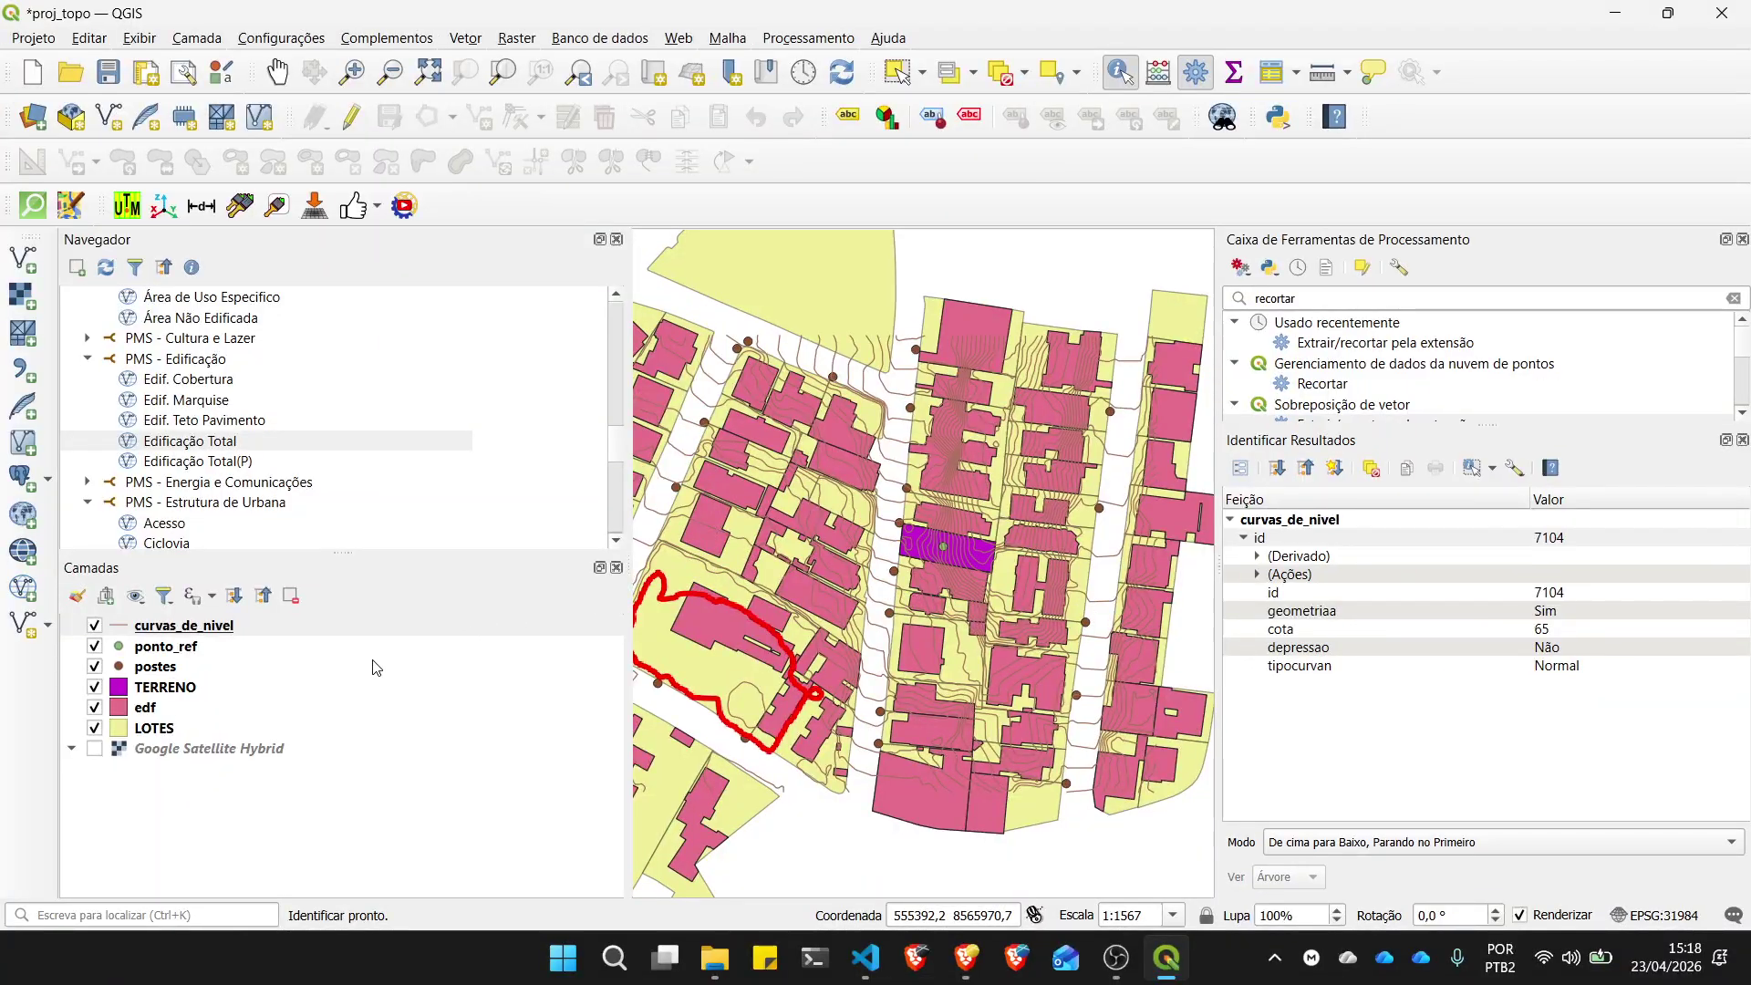
# Step: Open the curvas_de_nivel attribute table, examine the cota column, and close the table
pyautogui.rightClick(195, 631)
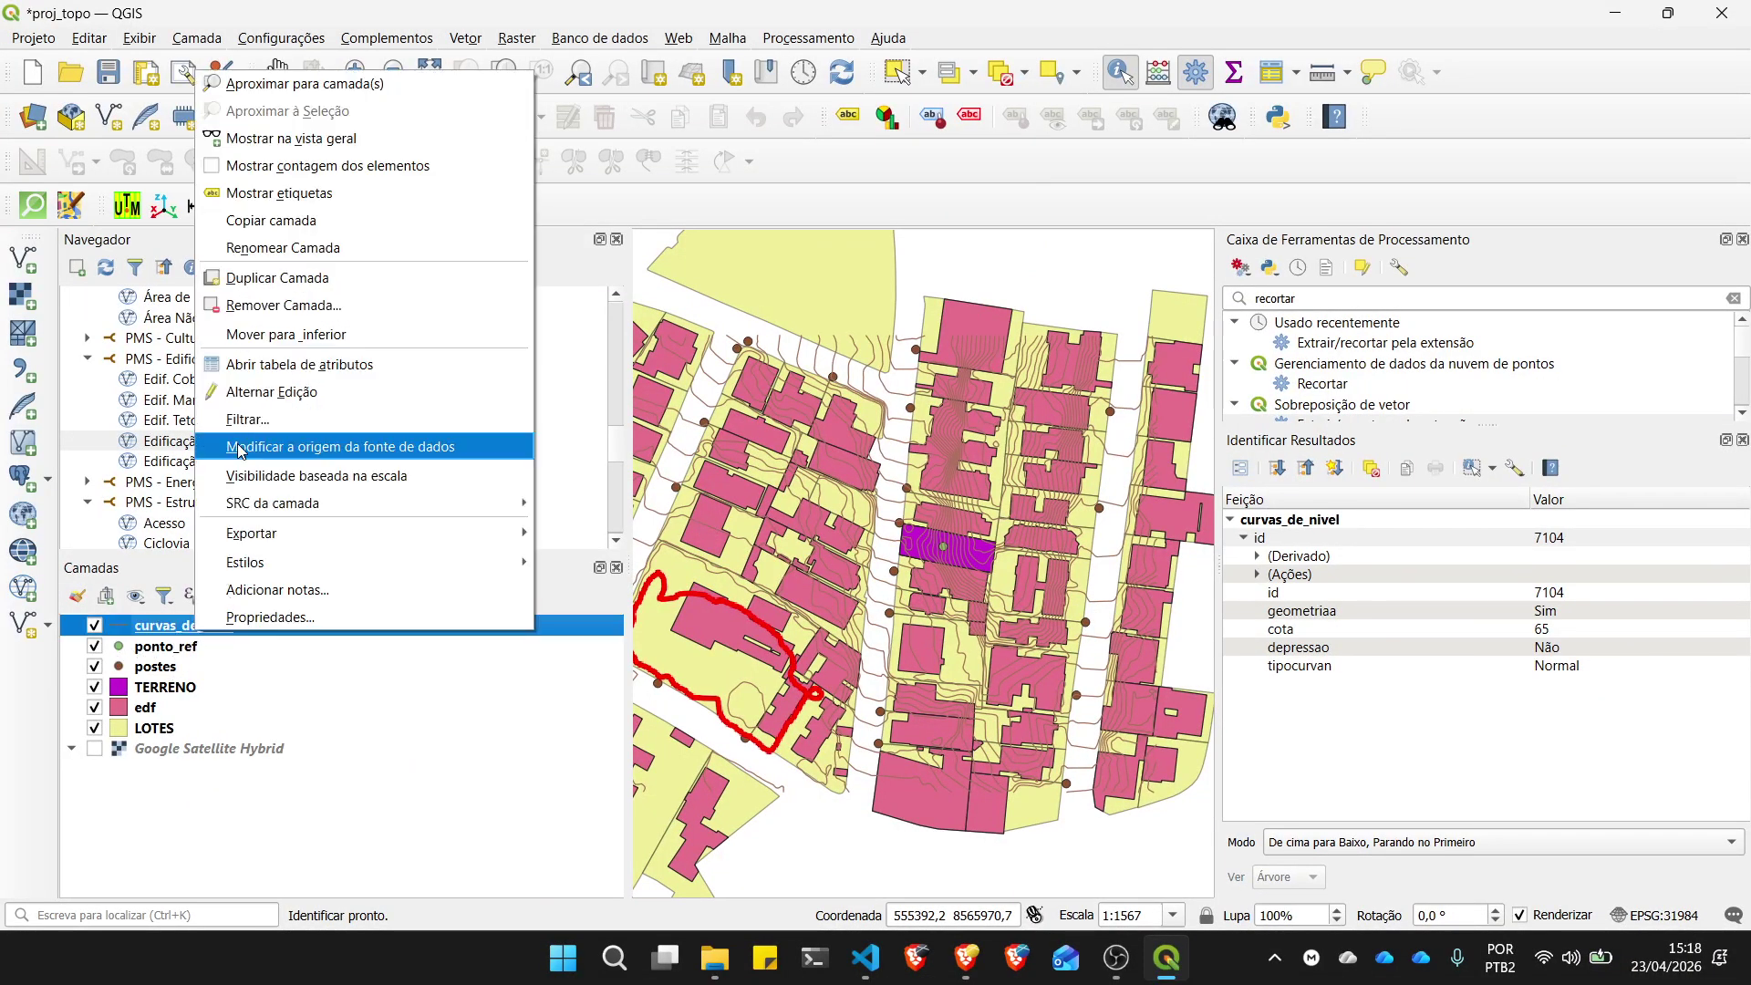
pyautogui.click(290, 366)
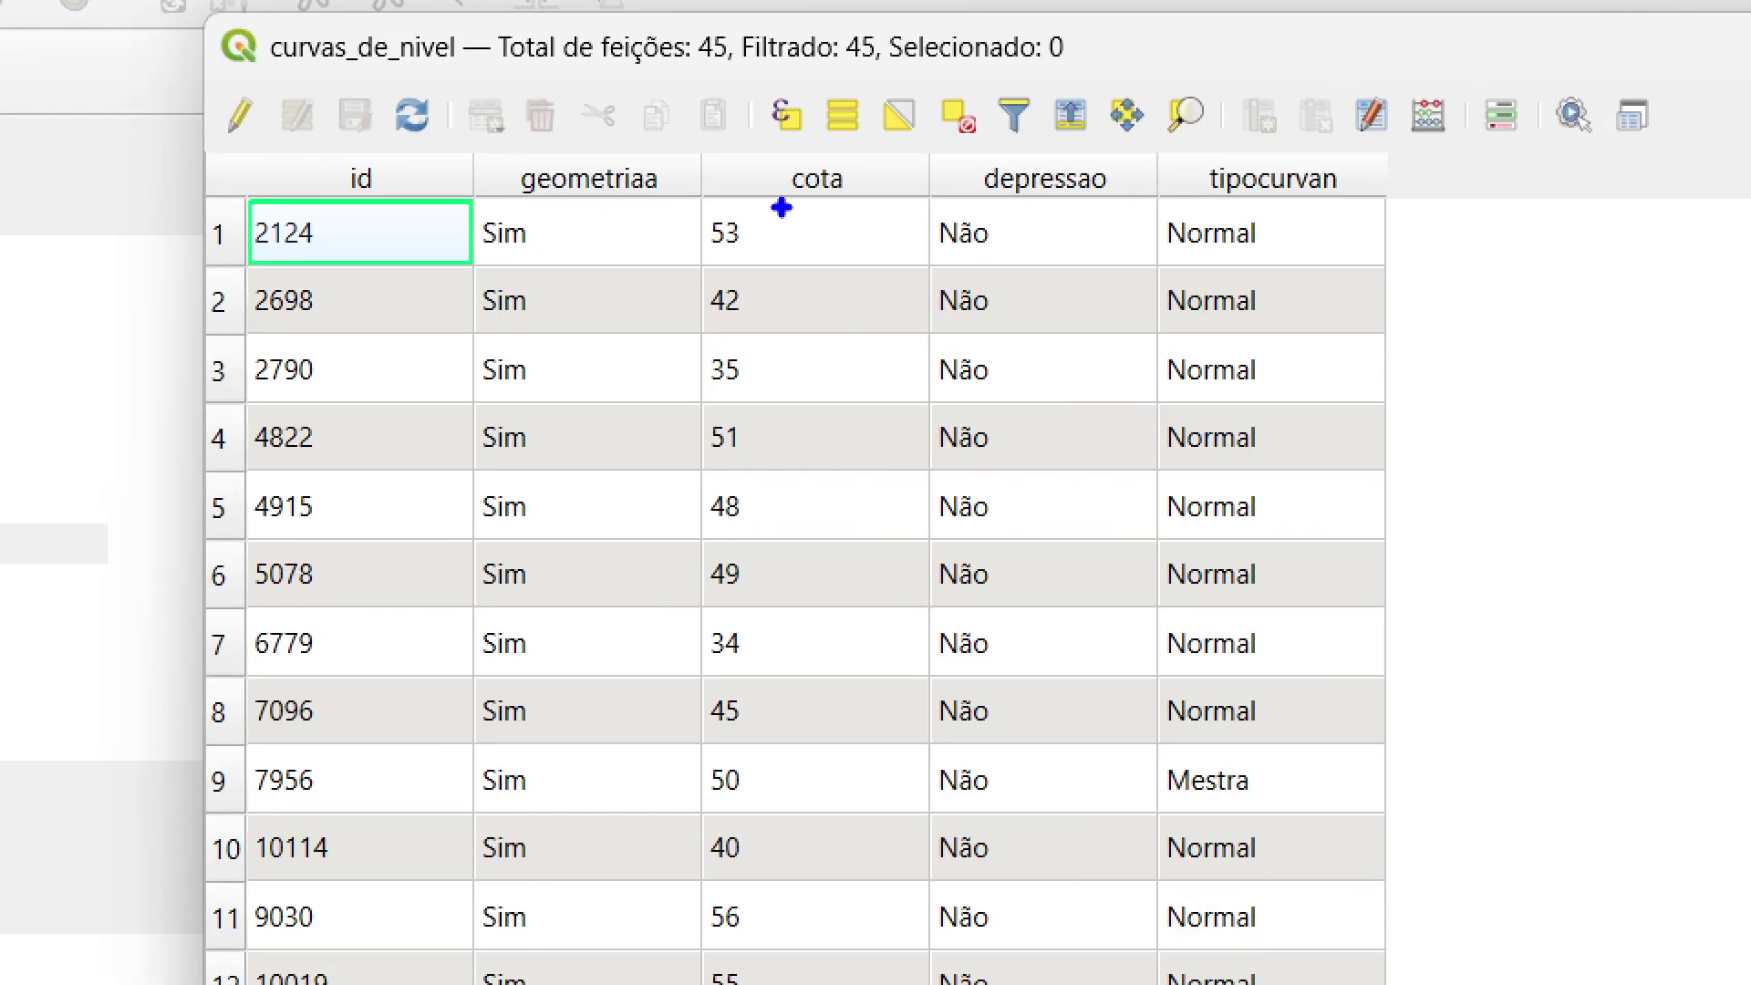
pyautogui.moveTo(810, 265); pyautogui.dragTo(830, 628)
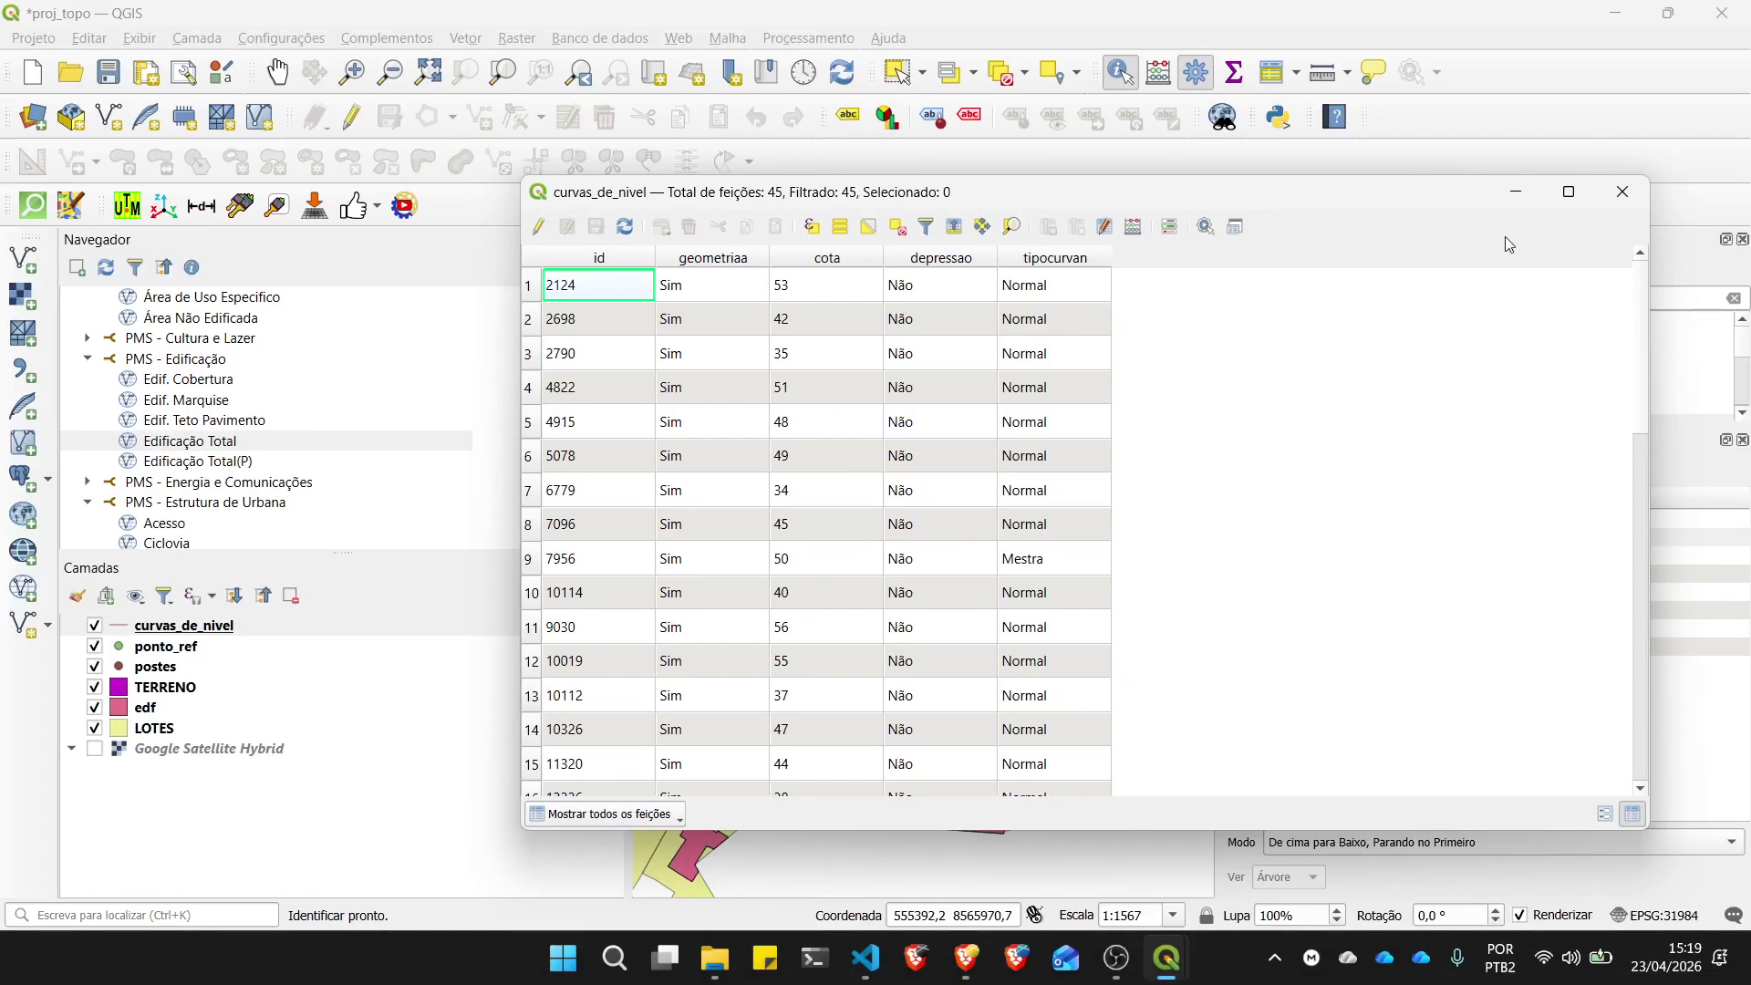
pyautogui.click(1620, 194)
# Step: Open the curvas_de_nivel layer properties at the field definitions and examine the data type of the cota field
pyautogui.click(242, 627)
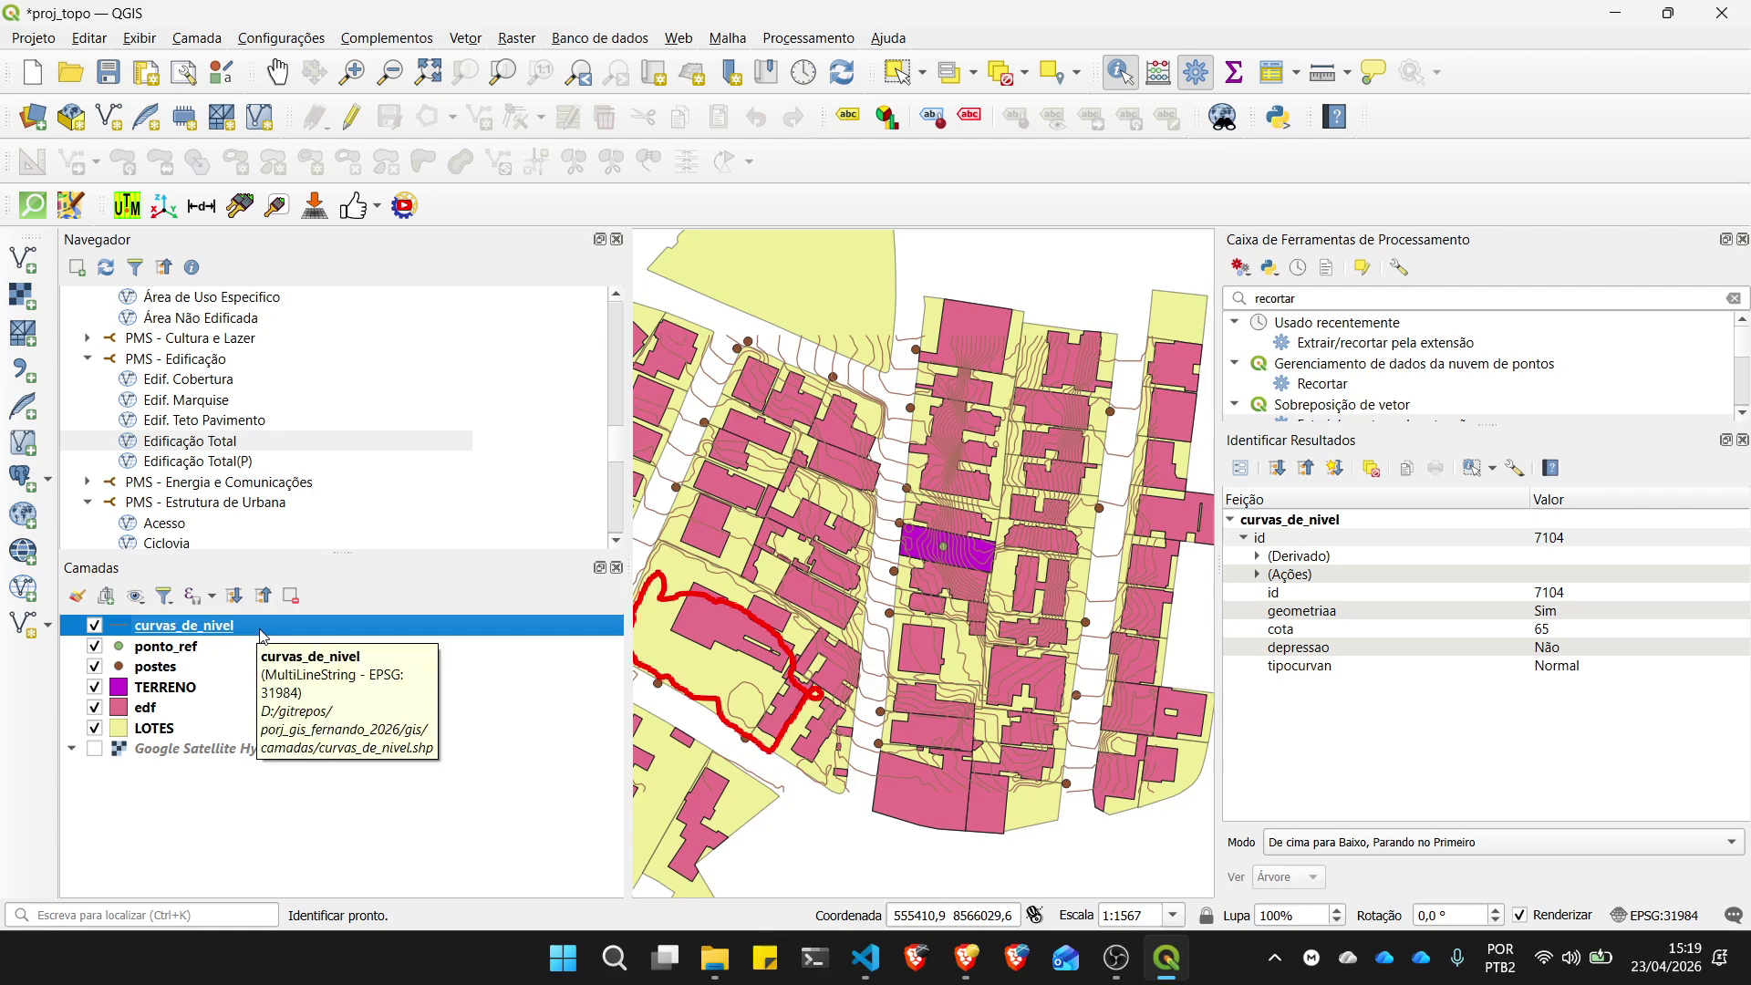
pyautogui.rightClick(252, 633)
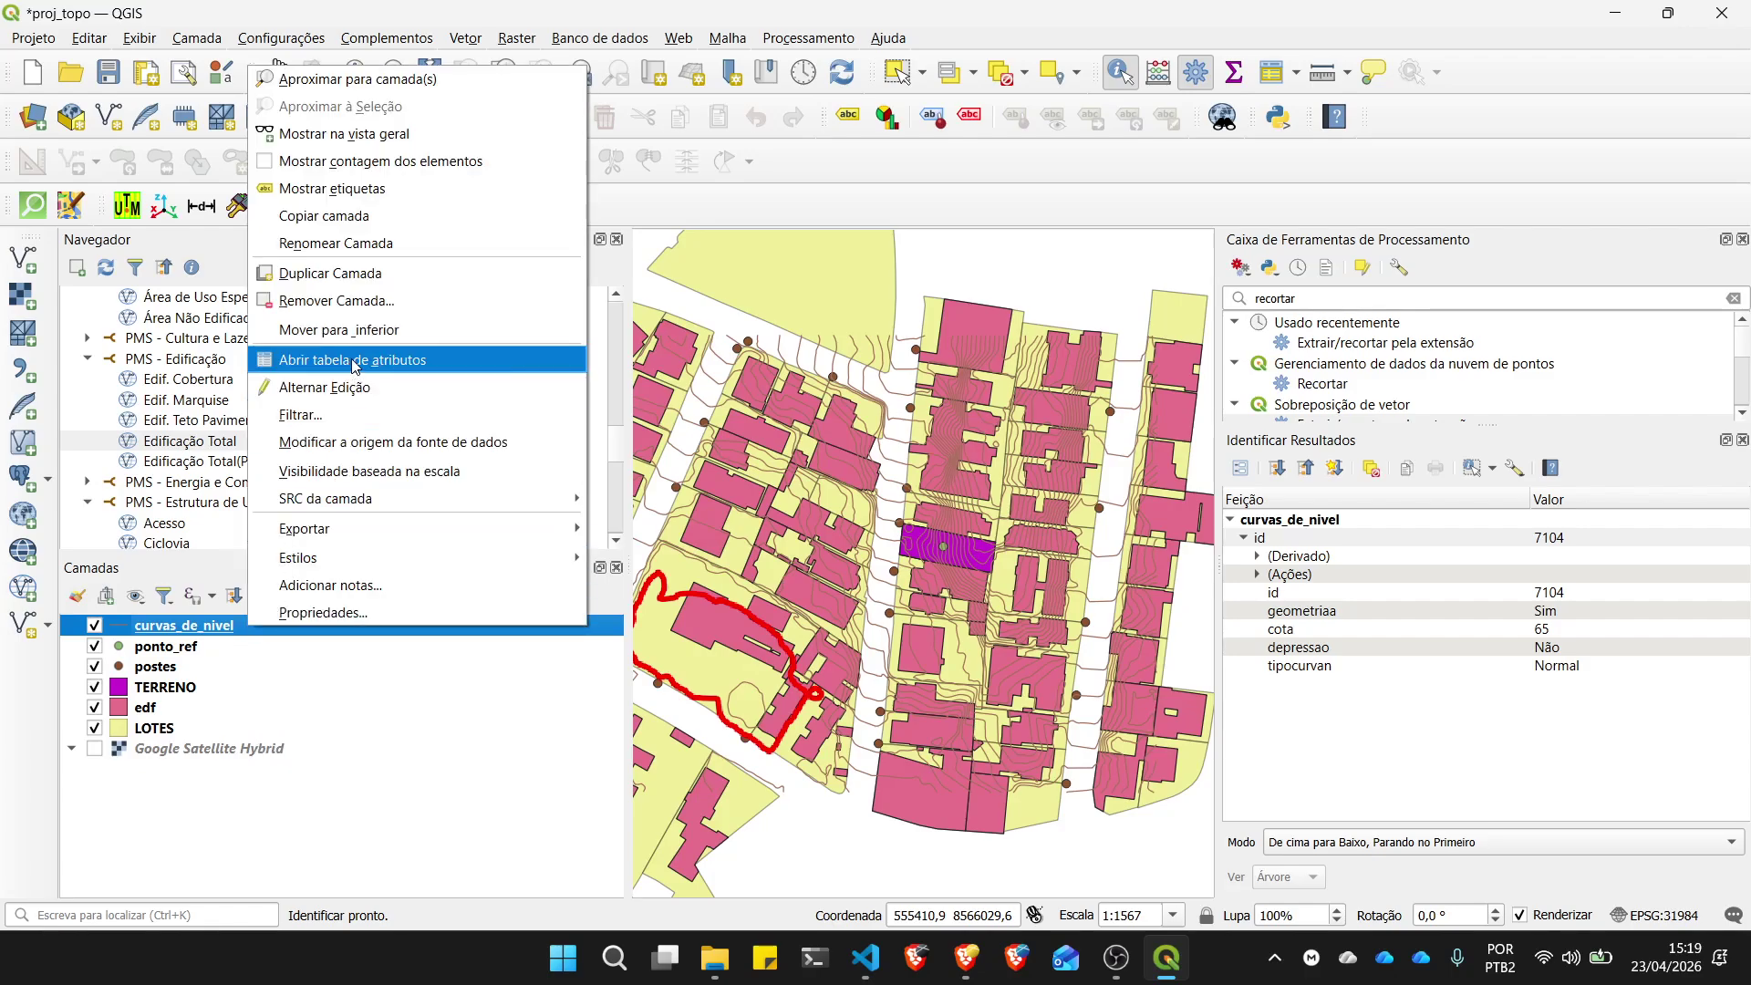
pyautogui.click(334, 612)
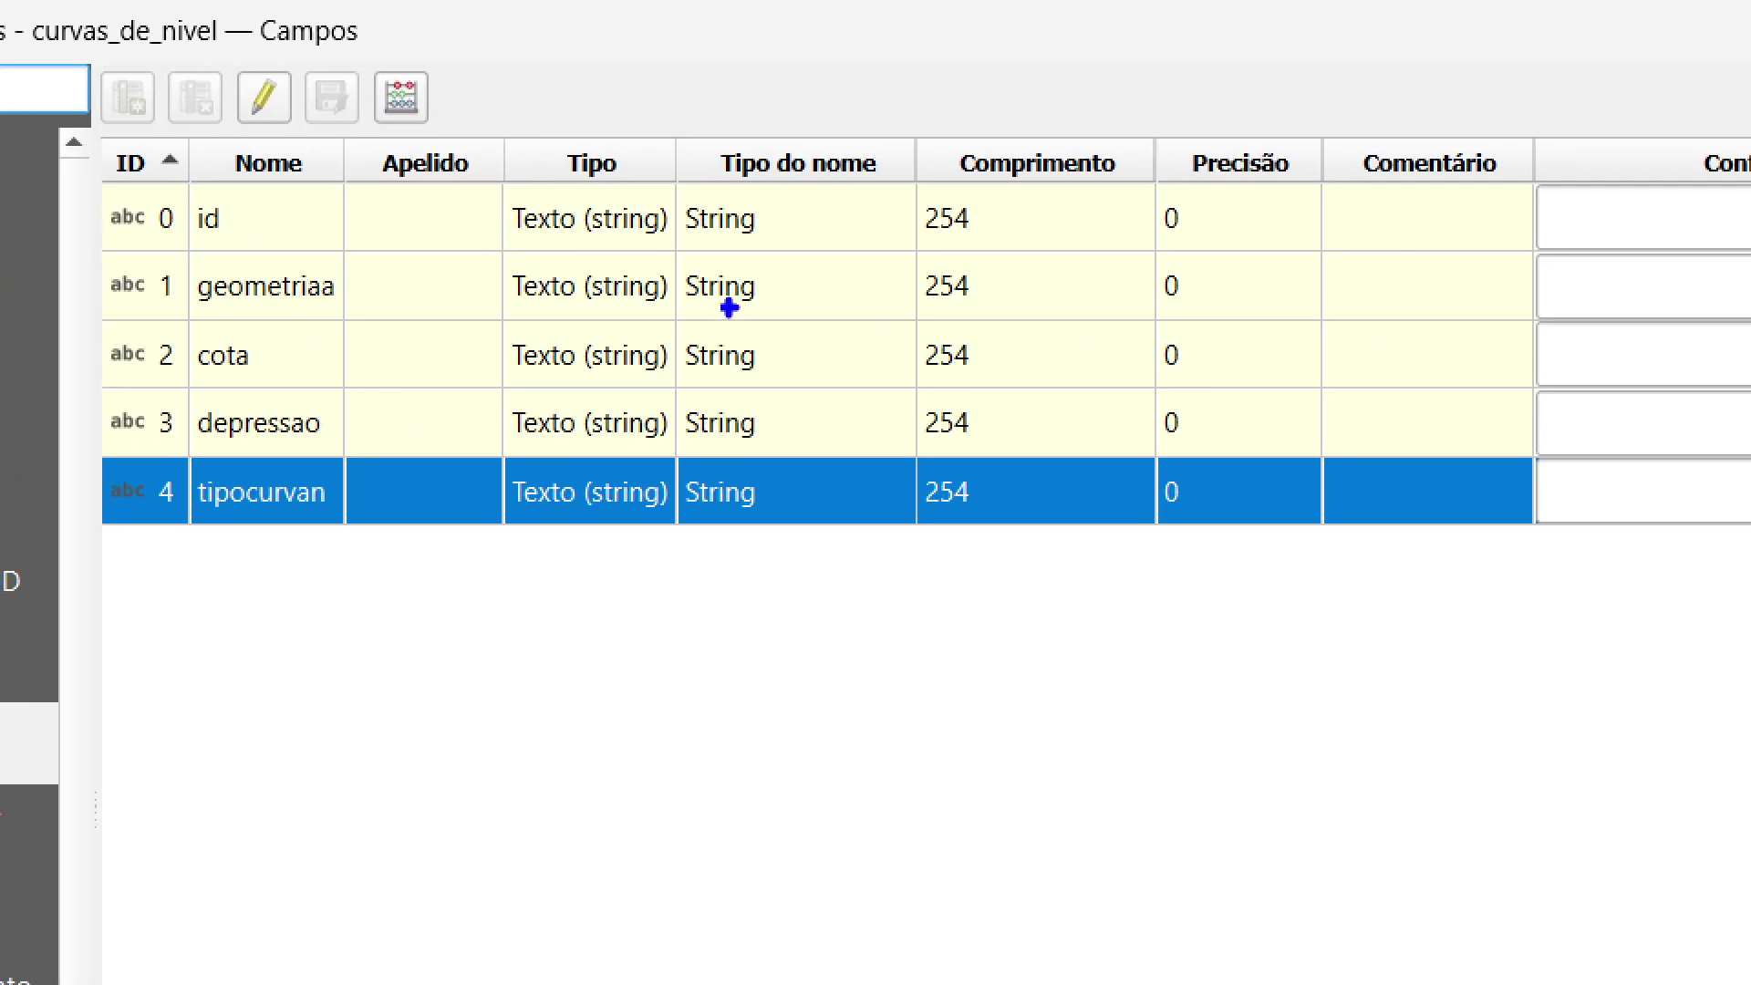
pyautogui.moveTo(315, 358)
pyautogui.mouseDown()
pyautogui.moveTo(483, 358)
pyautogui.moveTo(613, 406)
pyautogui.moveTo(832, 330)
pyautogui.moveTo(492, 319)
pyautogui.mouseUp()
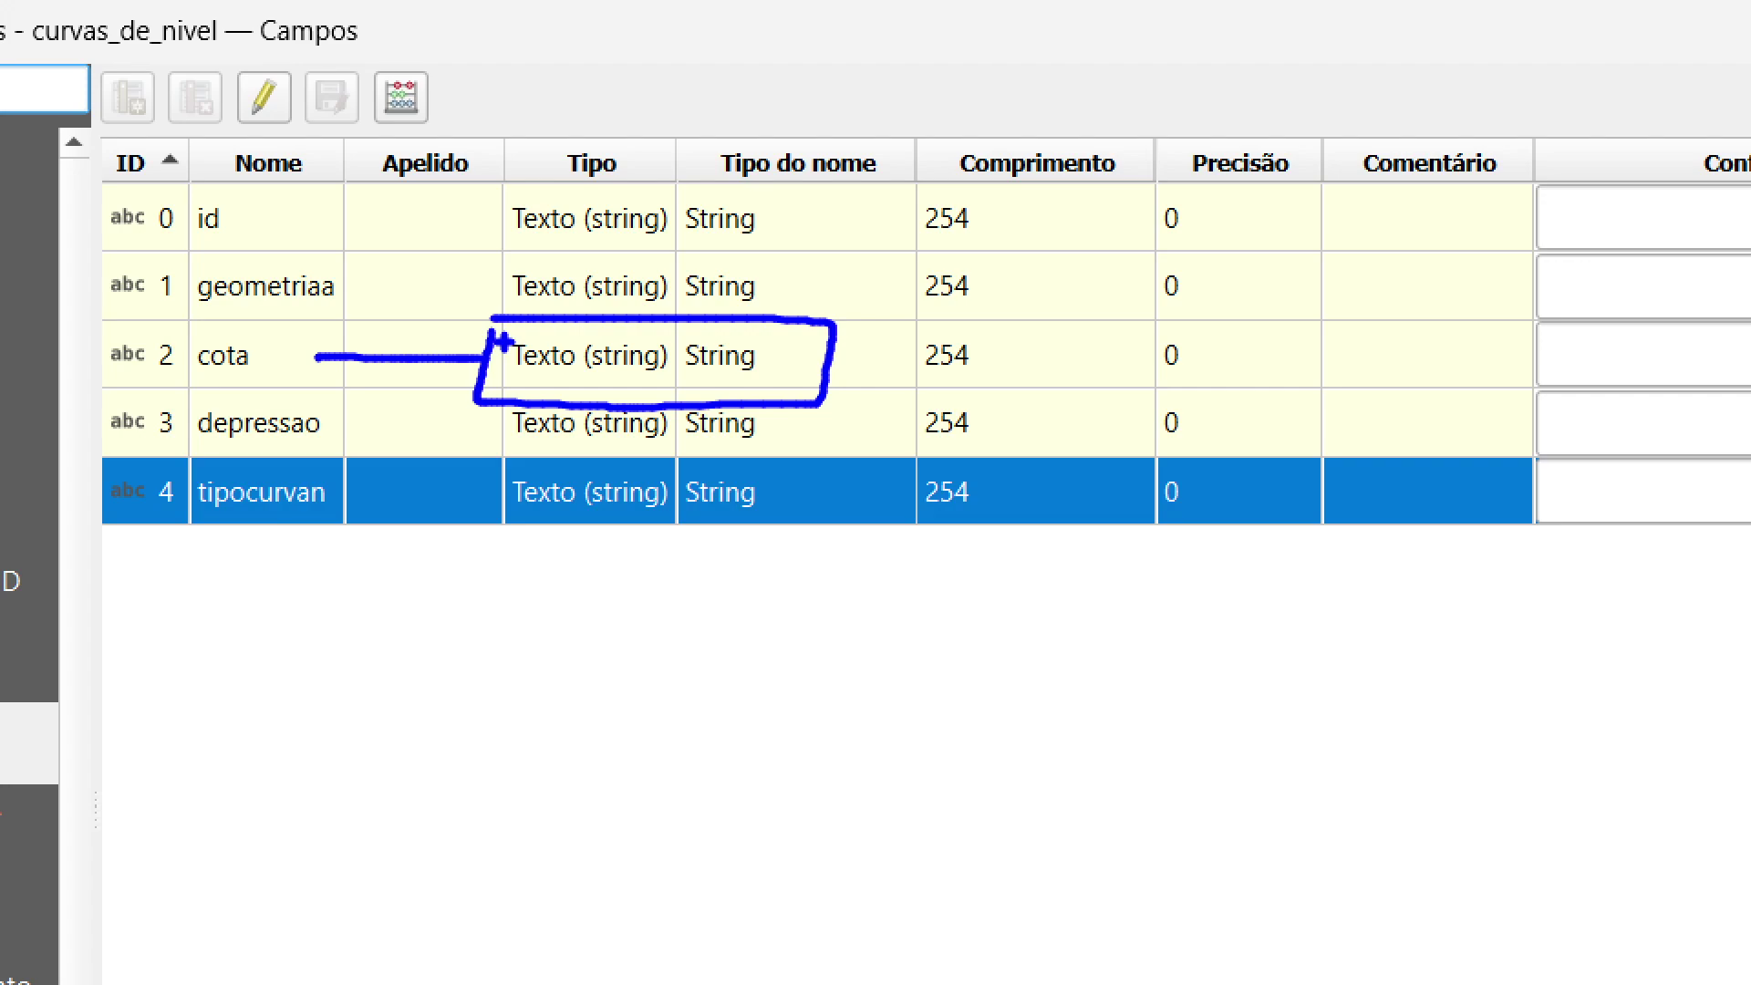
pyautogui.press('Escape')
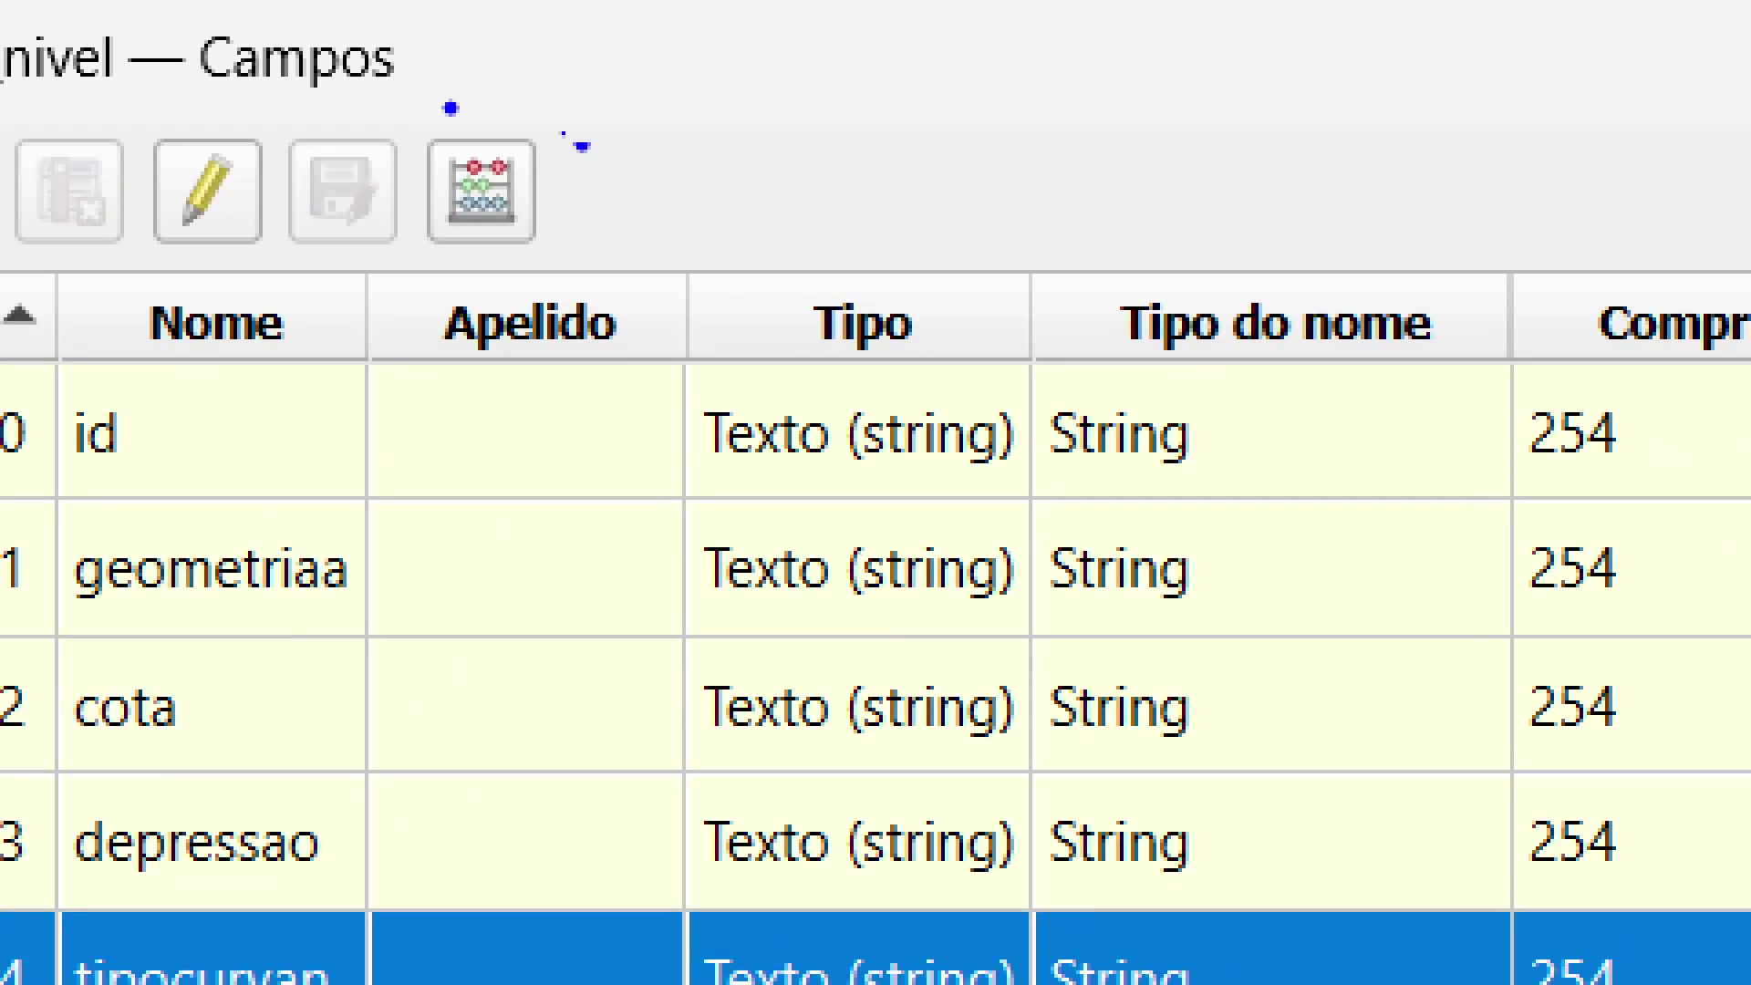
pyautogui.moveTo(451, 107)
pyautogui.mouseDown()
pyautogui.moveTo(588, 326)
pyautogui.moveTo(467, 119)
pyautogui.mouseUp()
pyautogui.press('Escape')
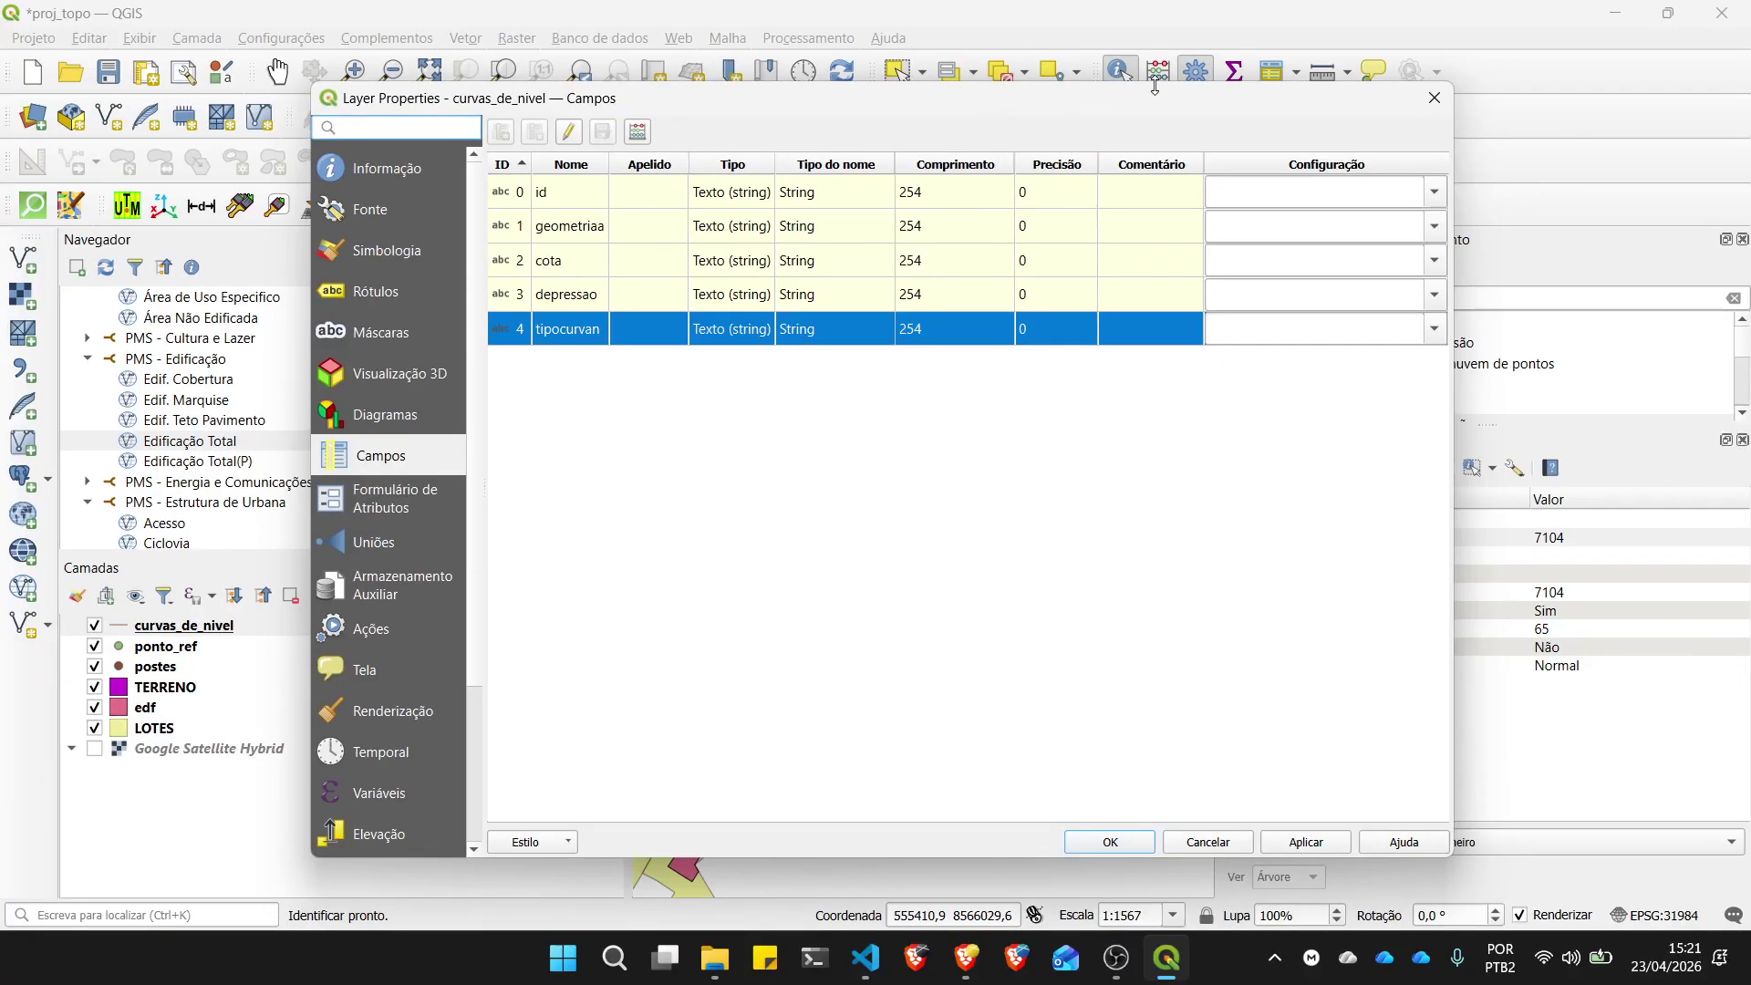
pyautogui.moveTo(1153, 84); pyautogui.dragTo(1153, 143)
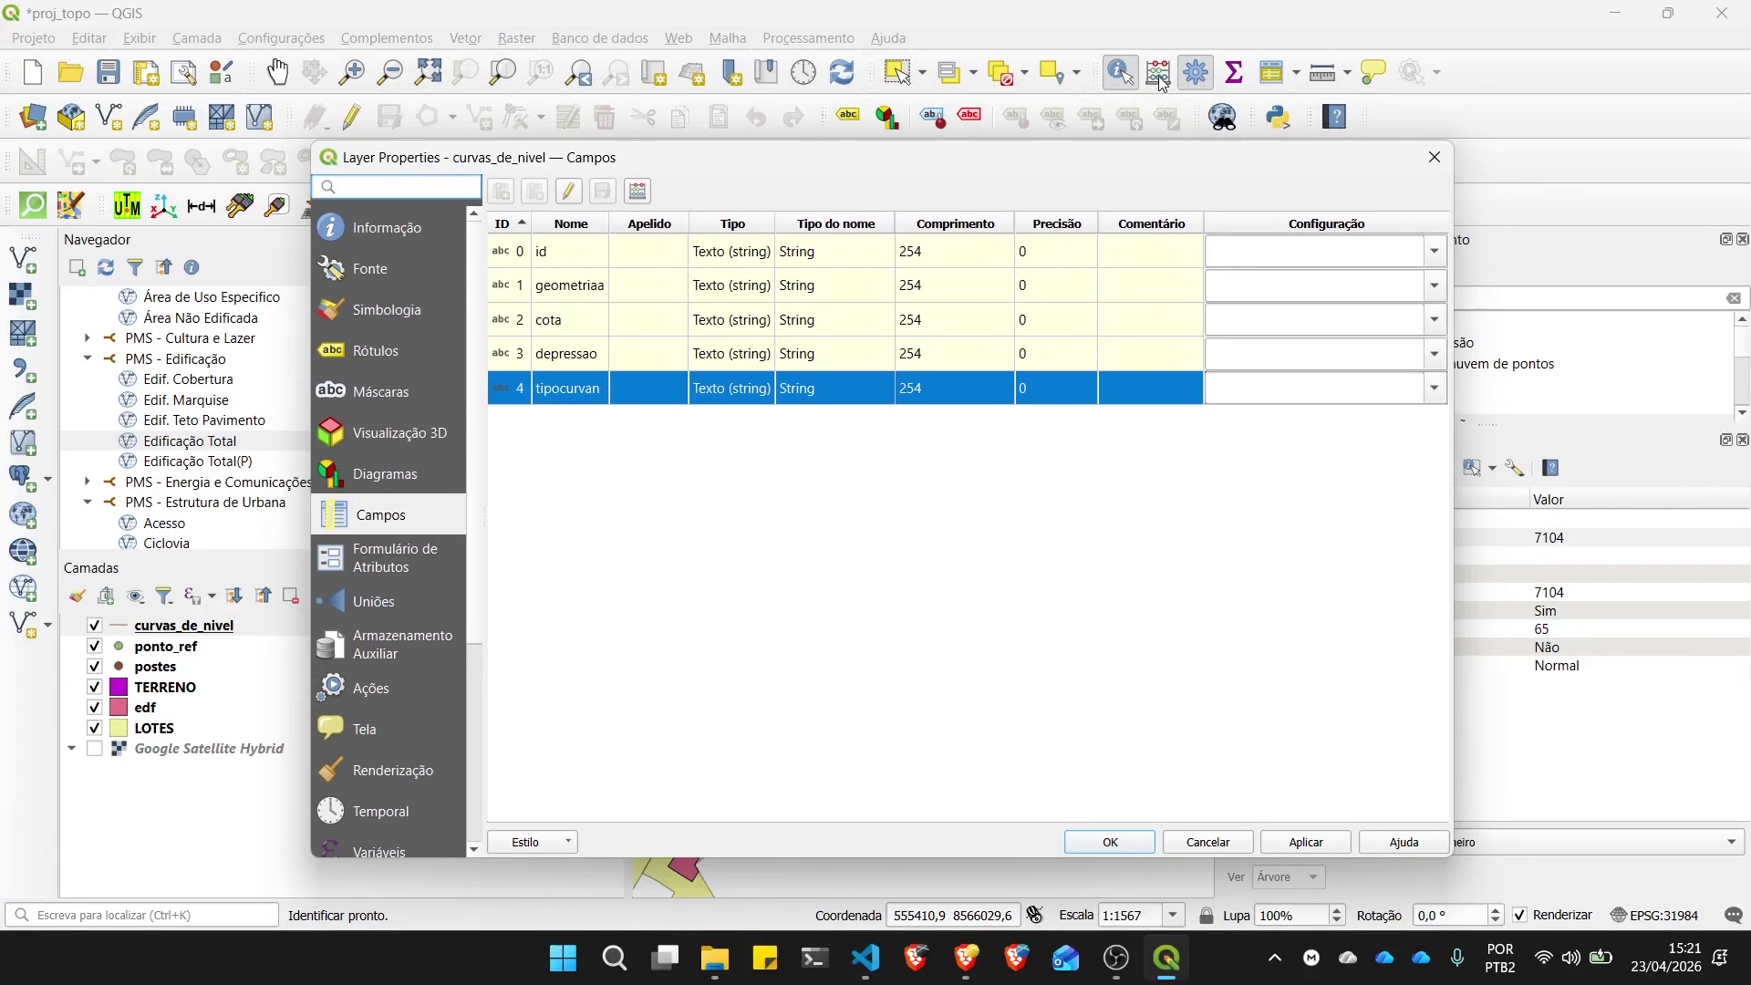
# Step: Close the layer properties, open the Field Calculator for curvas_de_nivel, and name the new output field cota_num
pyautogui.click(1441, 168)
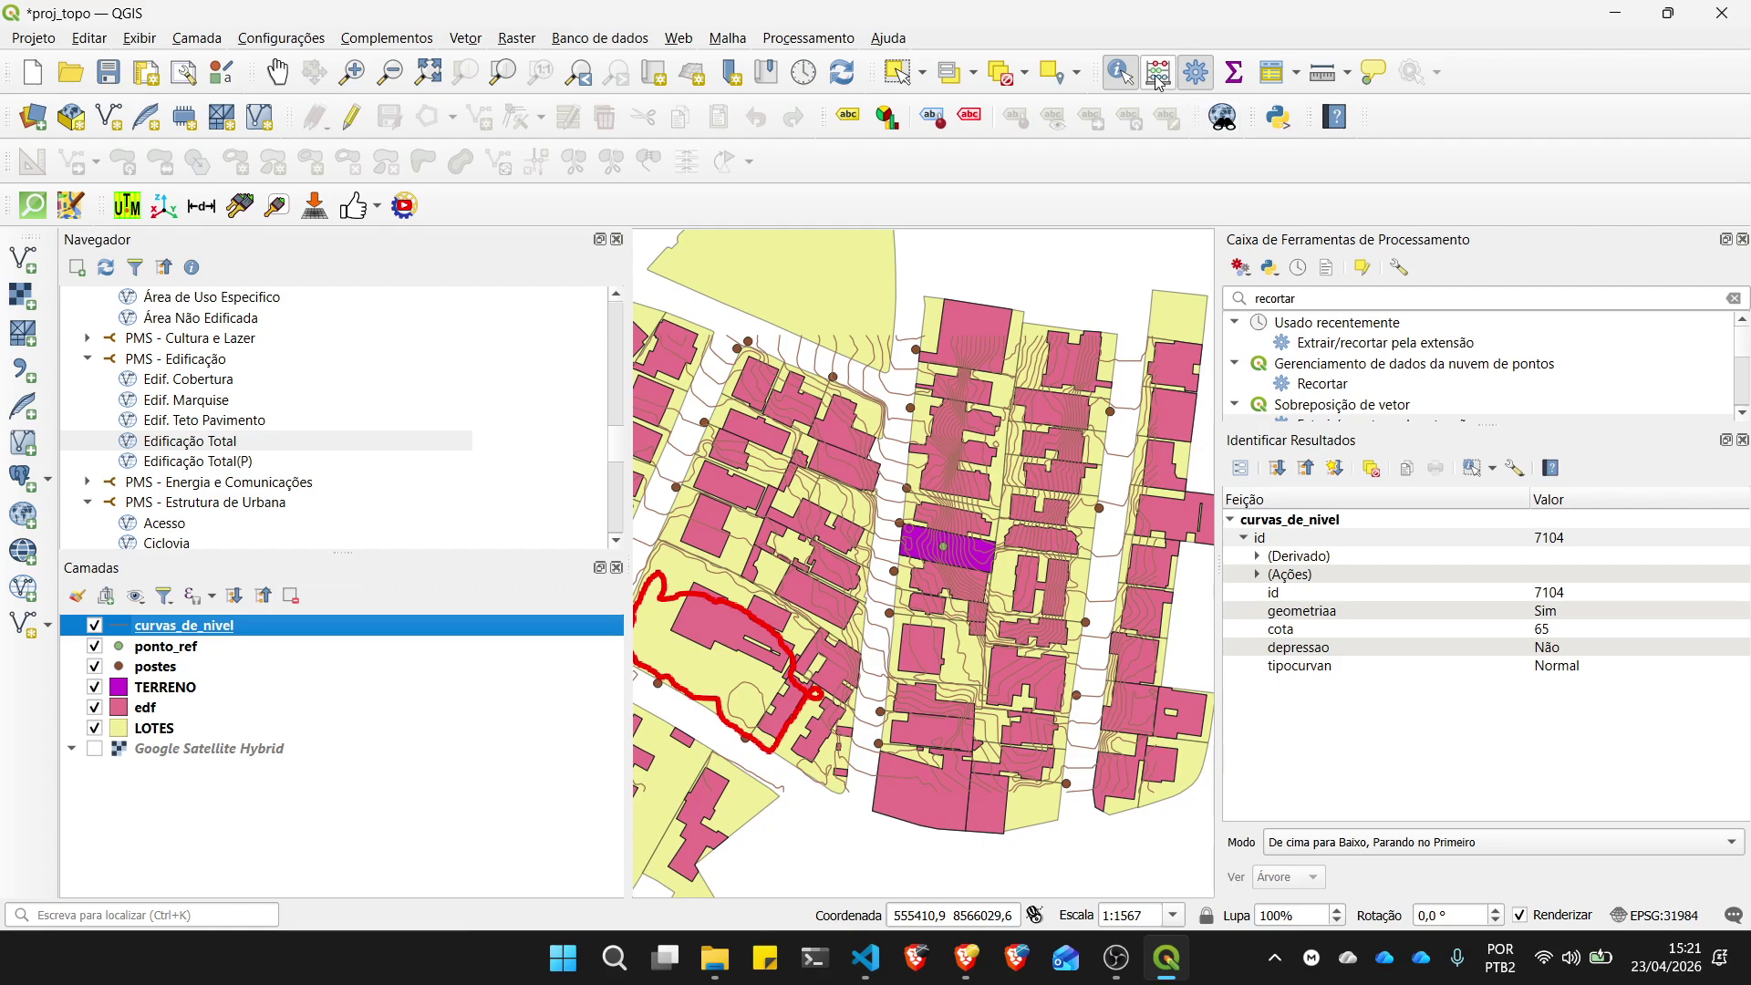
pyautogui.hotkey('ctrl', 'i')
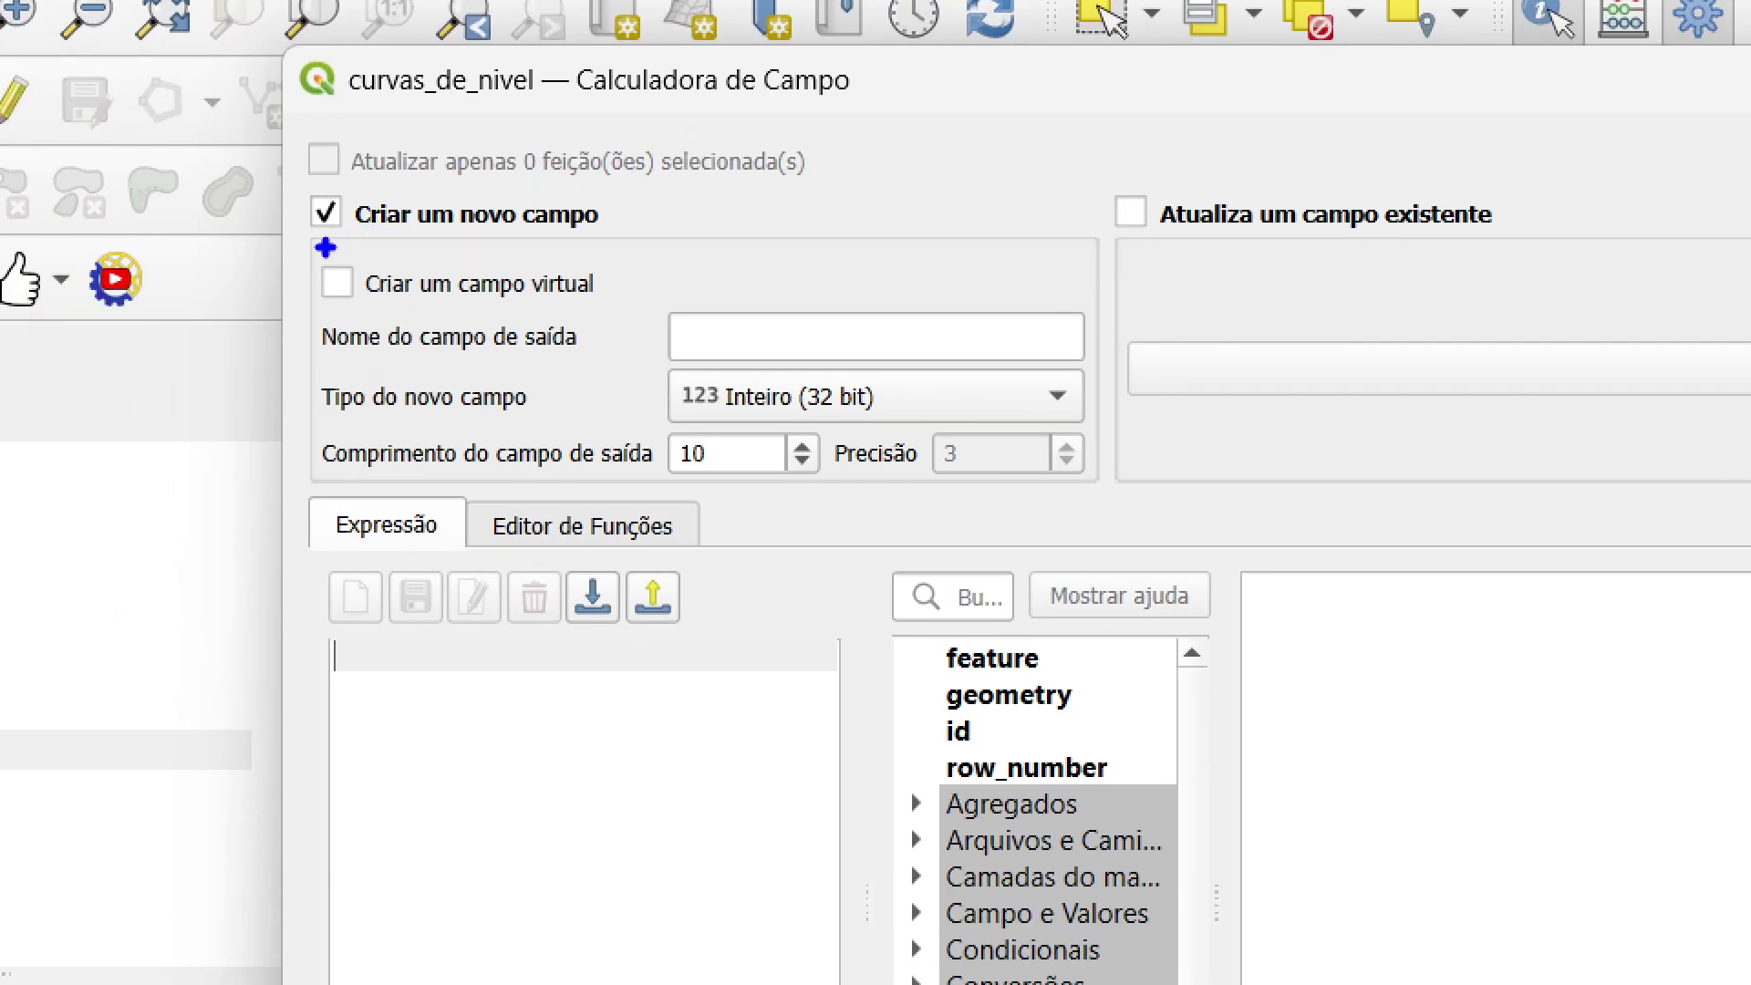
pyautogui.moveTo(325, 242)
pyautogui.mouseDown()
pyautogui.moveTo(633, 236)
pyautogui.moveTo(243, 173)
pyautogui.moveTo(418, 245)
pyautogui.mouseUp()
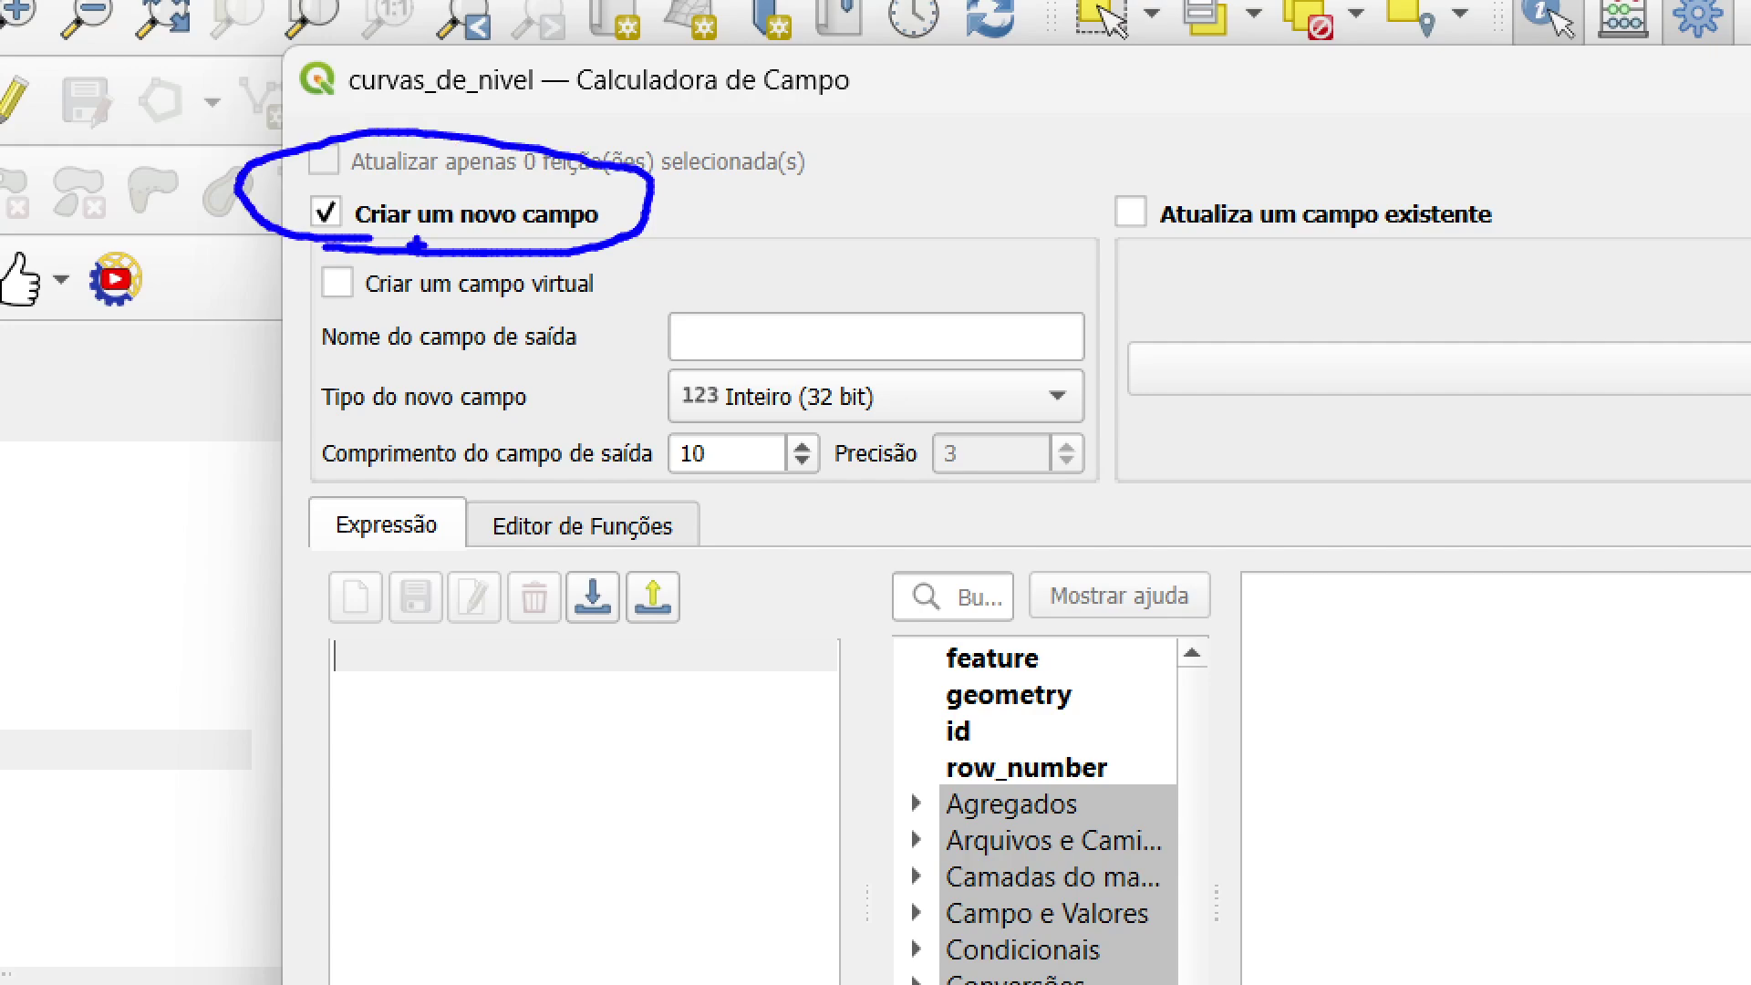
pyautogui.moveTo(344, 116)
pyautogui.mouseDown()
pyautogui.moveTo(504, 116)
pyautogui.moveTo(469, 33)
pyautogui.moveTo(345, 113)
pyautogui.moveTo(401, 126)
pyautogui.mouseUp()
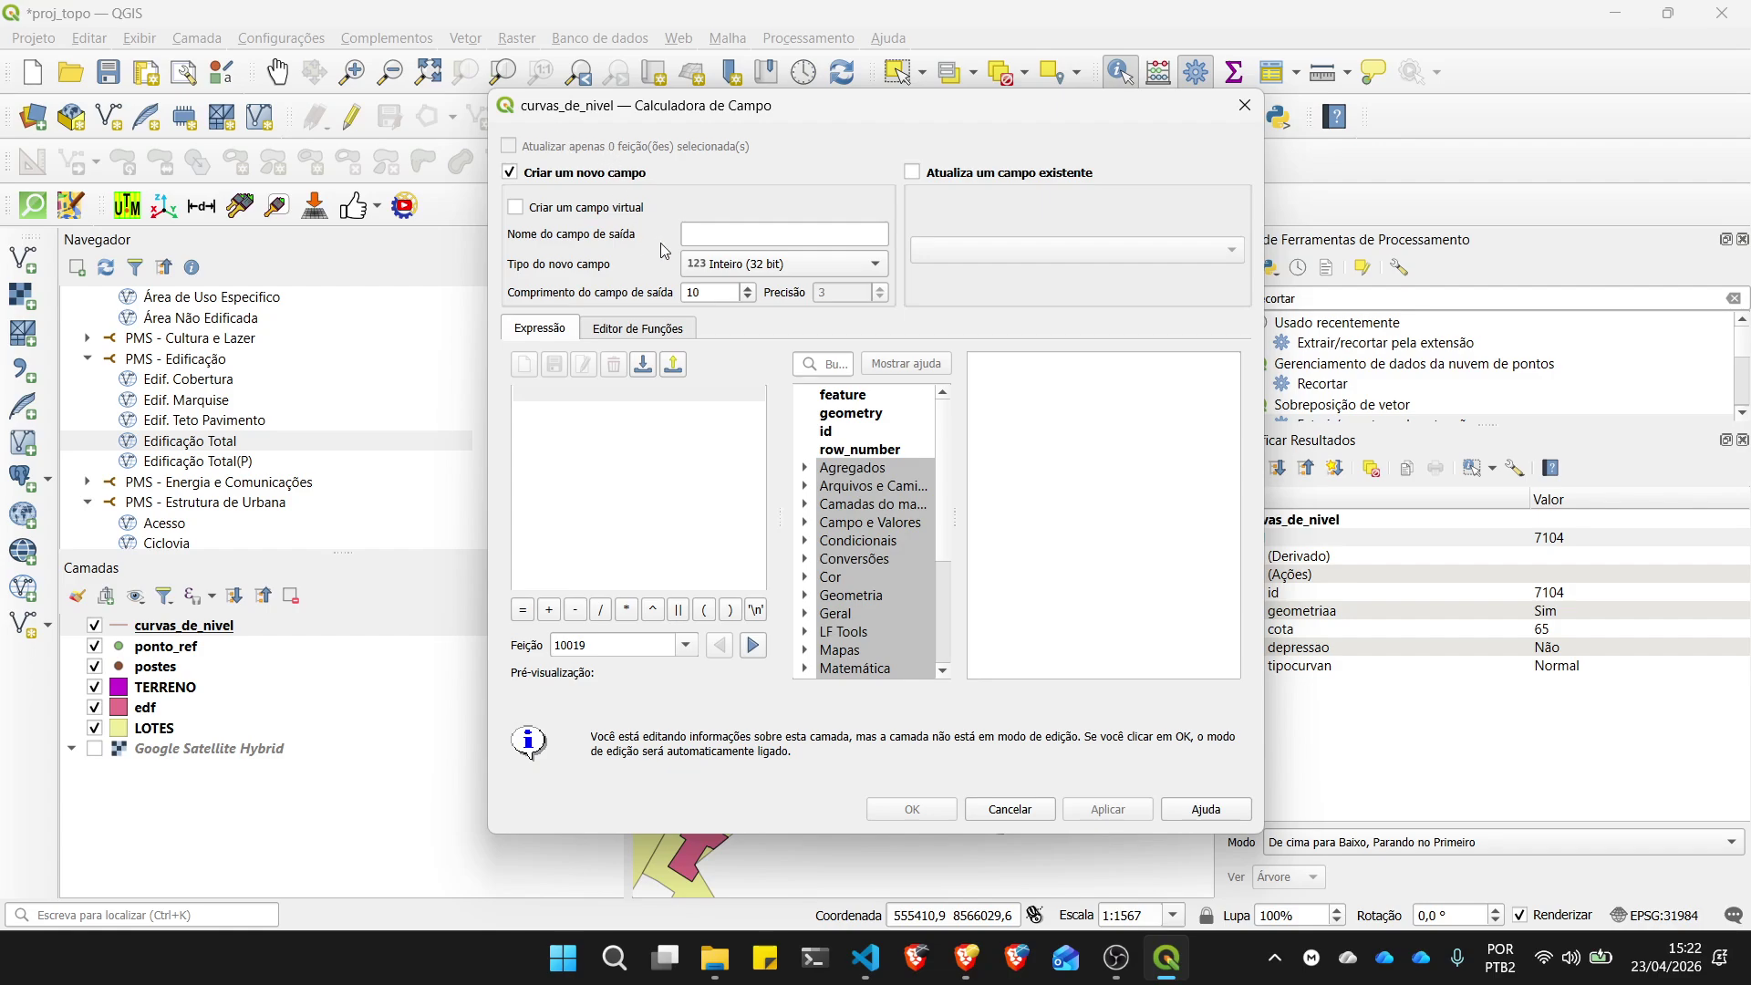
pyautogui.click(700, 238)
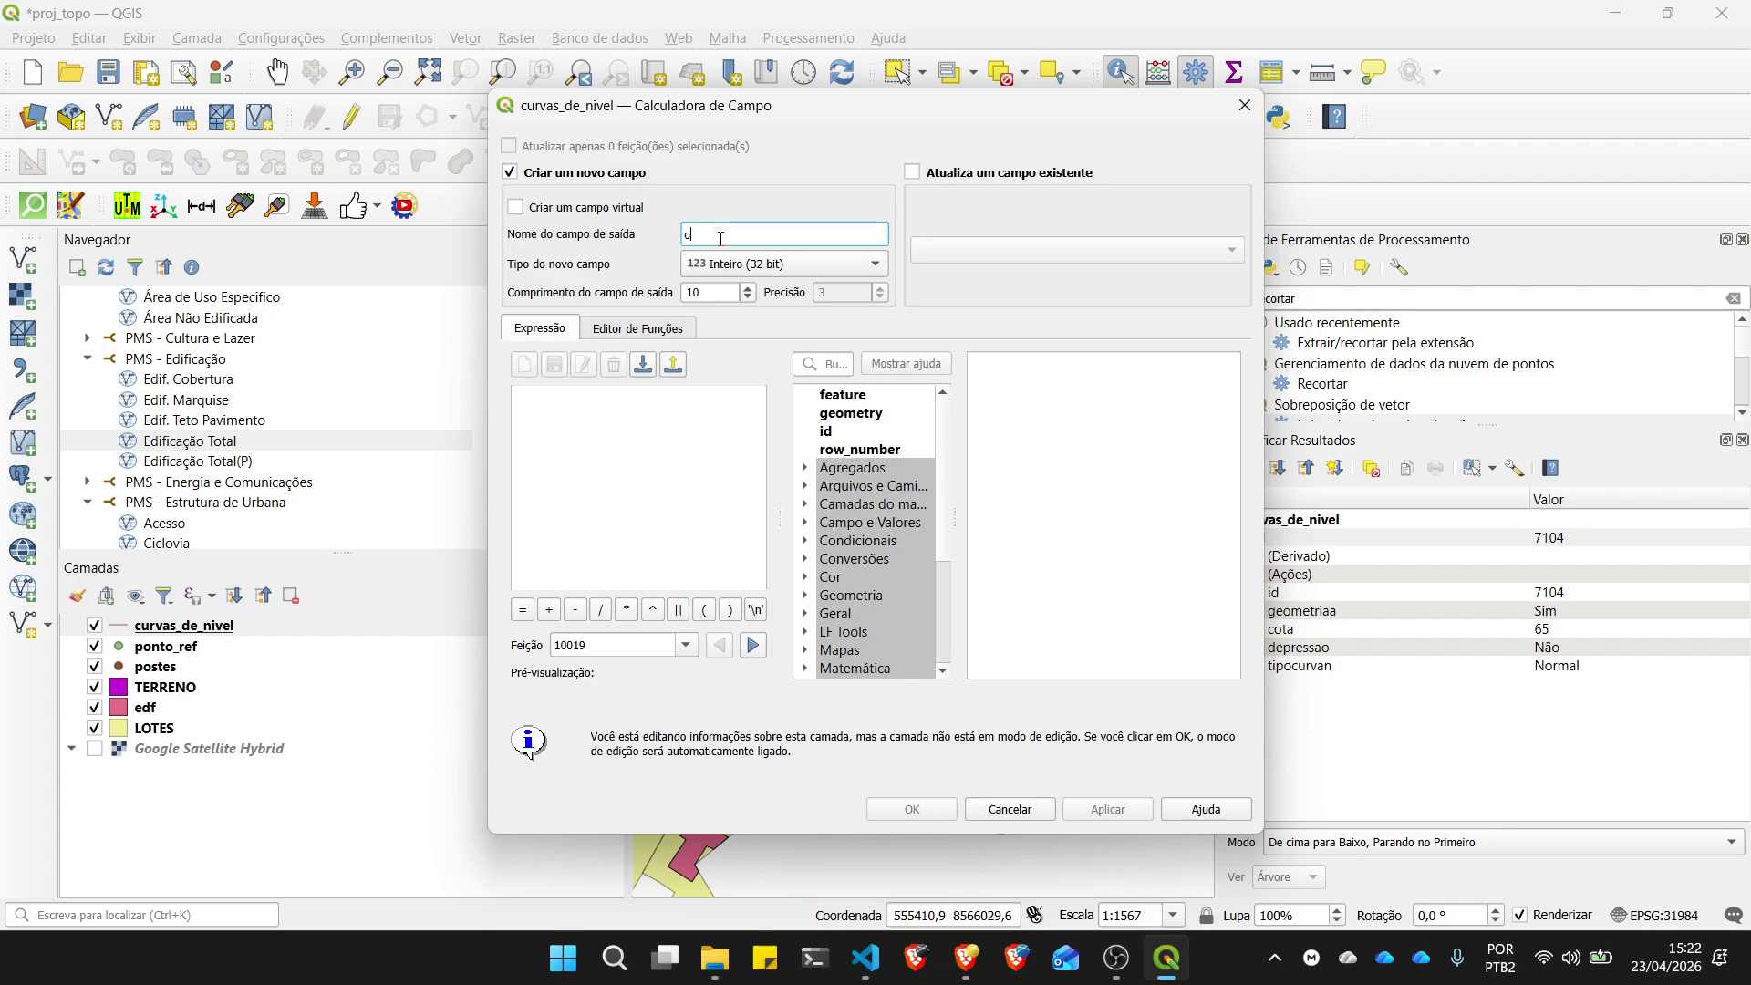
pyautogui.write('ota_num')
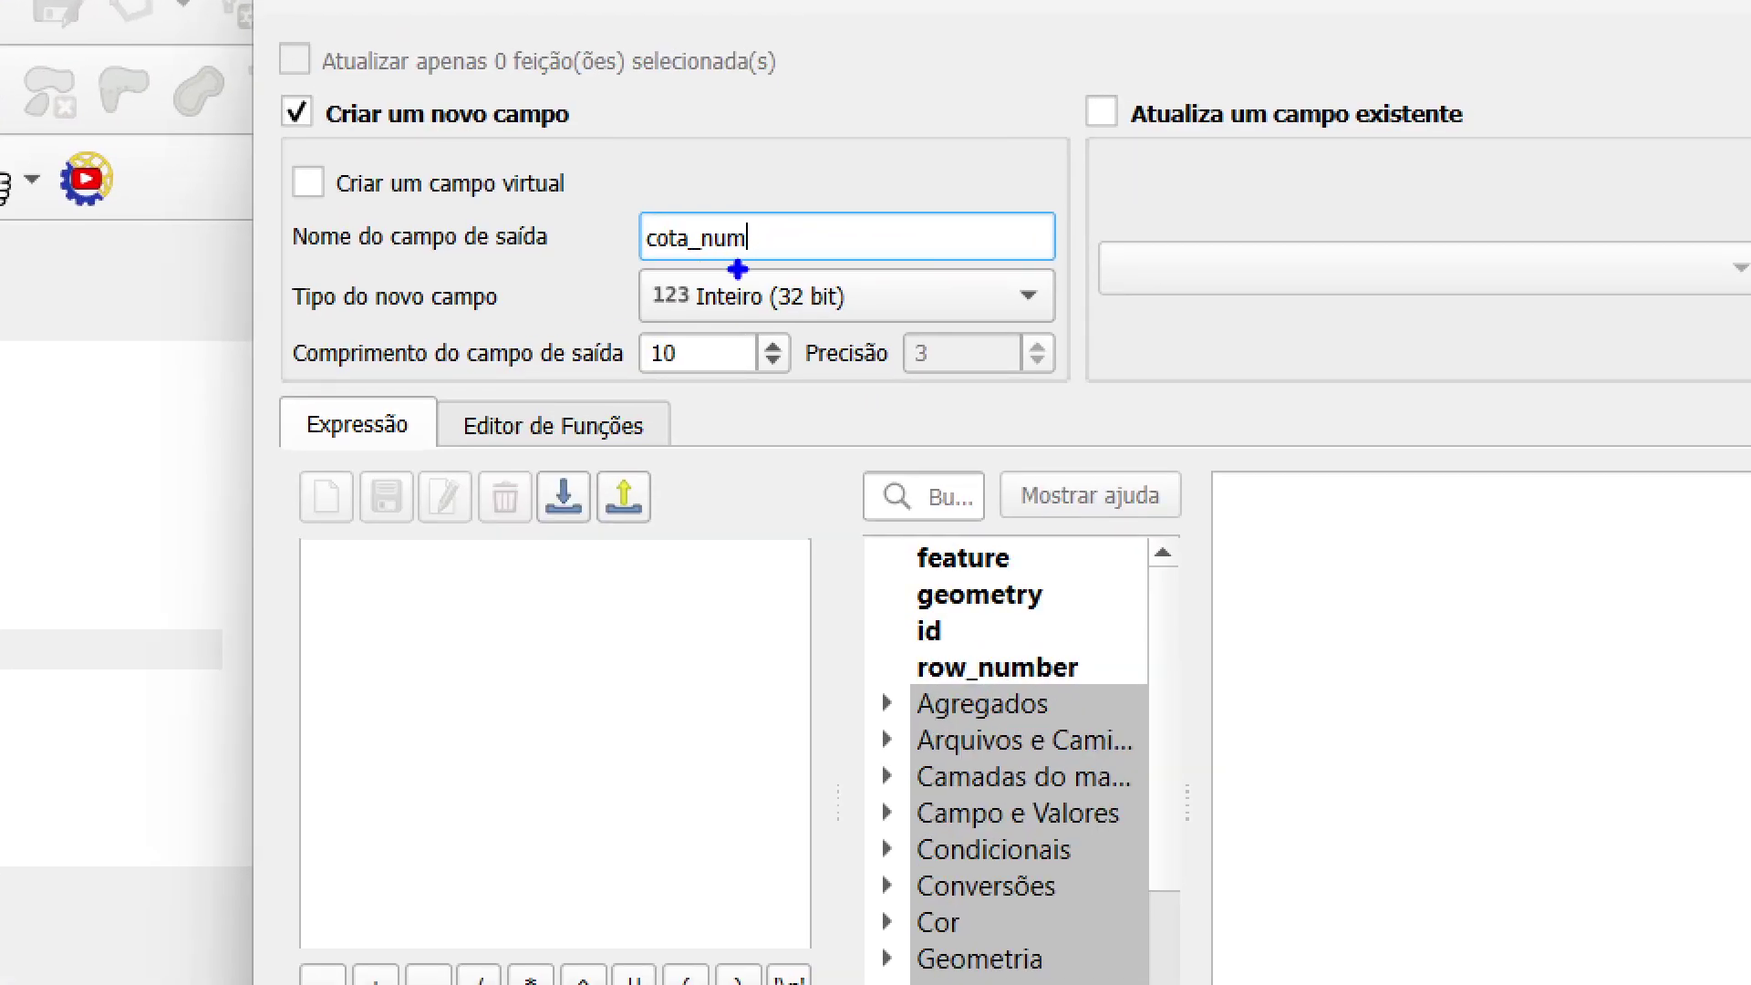
# Step: Review the available data types for the new field and set its type to Número decimal (real)
pyautogui.moveTo(521, 296)
pyautogui.mouseDown()
pyautogui.moveTo(637, 296)
pyautogui.moveTo(583, 331)
pyautogui.mouseUp()
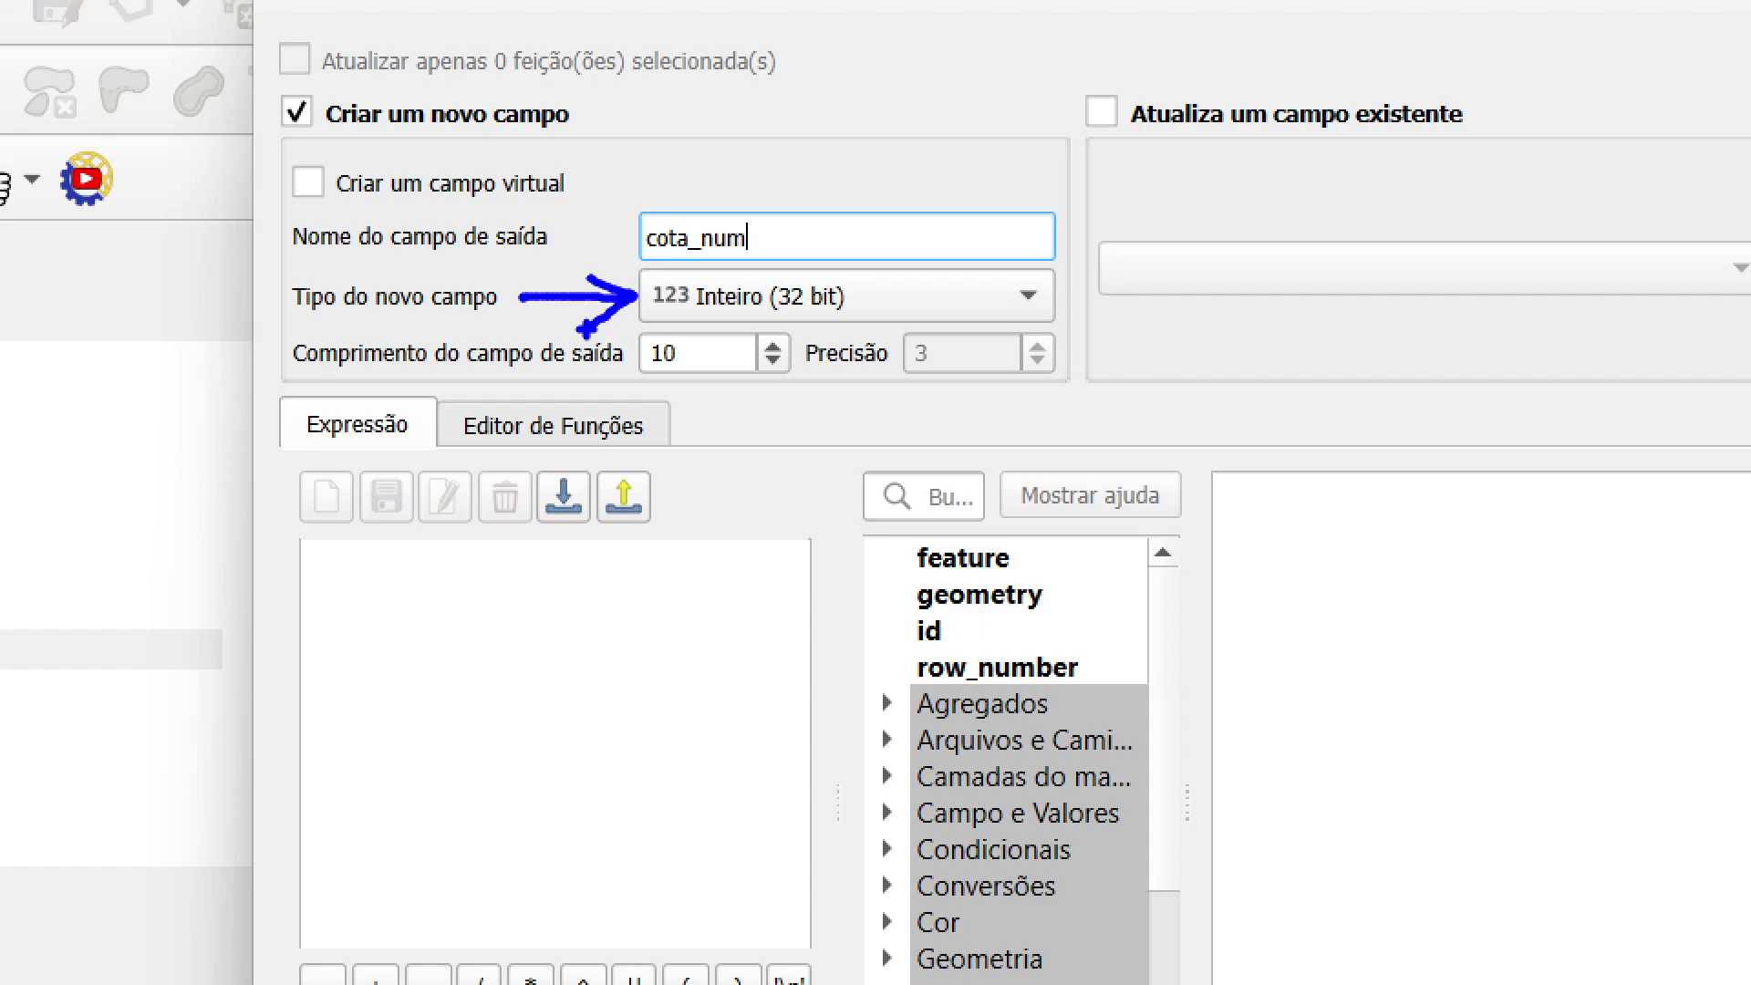
pyautogui.moveTo(972, 321)
pyautogui.mouseDown()
pyautogui.moveTo(835, 346)
pyautogui.moveTo(987, 325)
pyautogui.mouseUp()
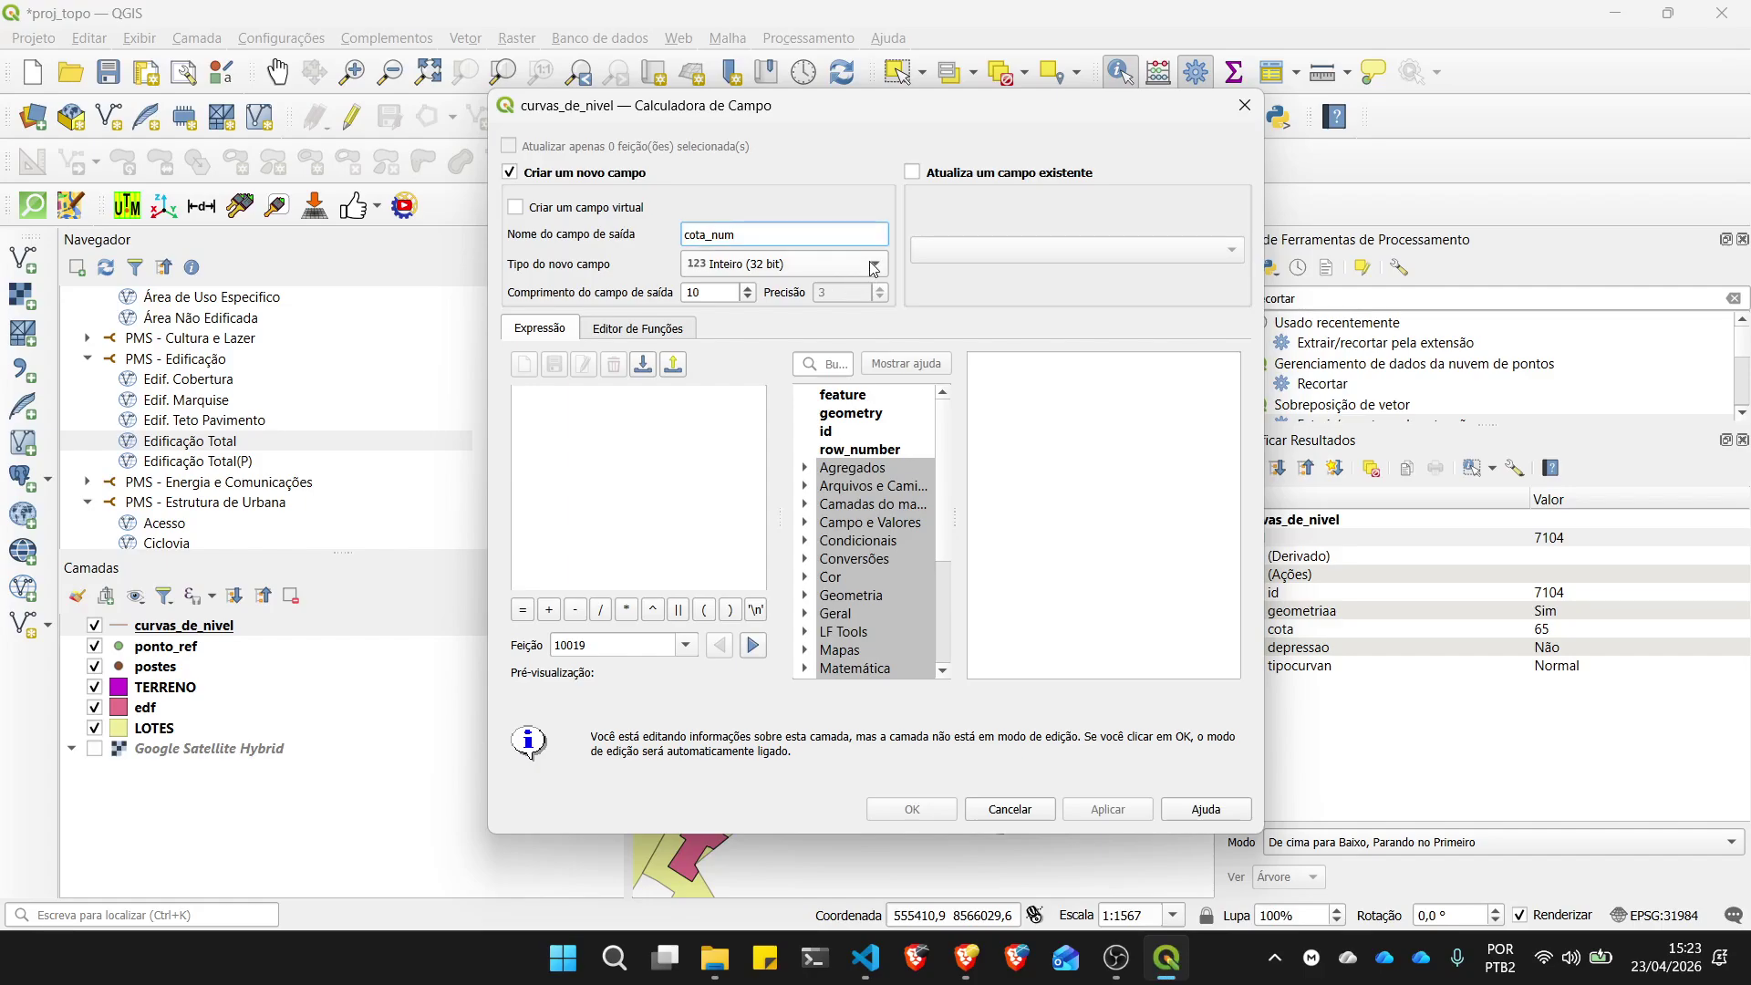
pyautogui.click(873, 267)
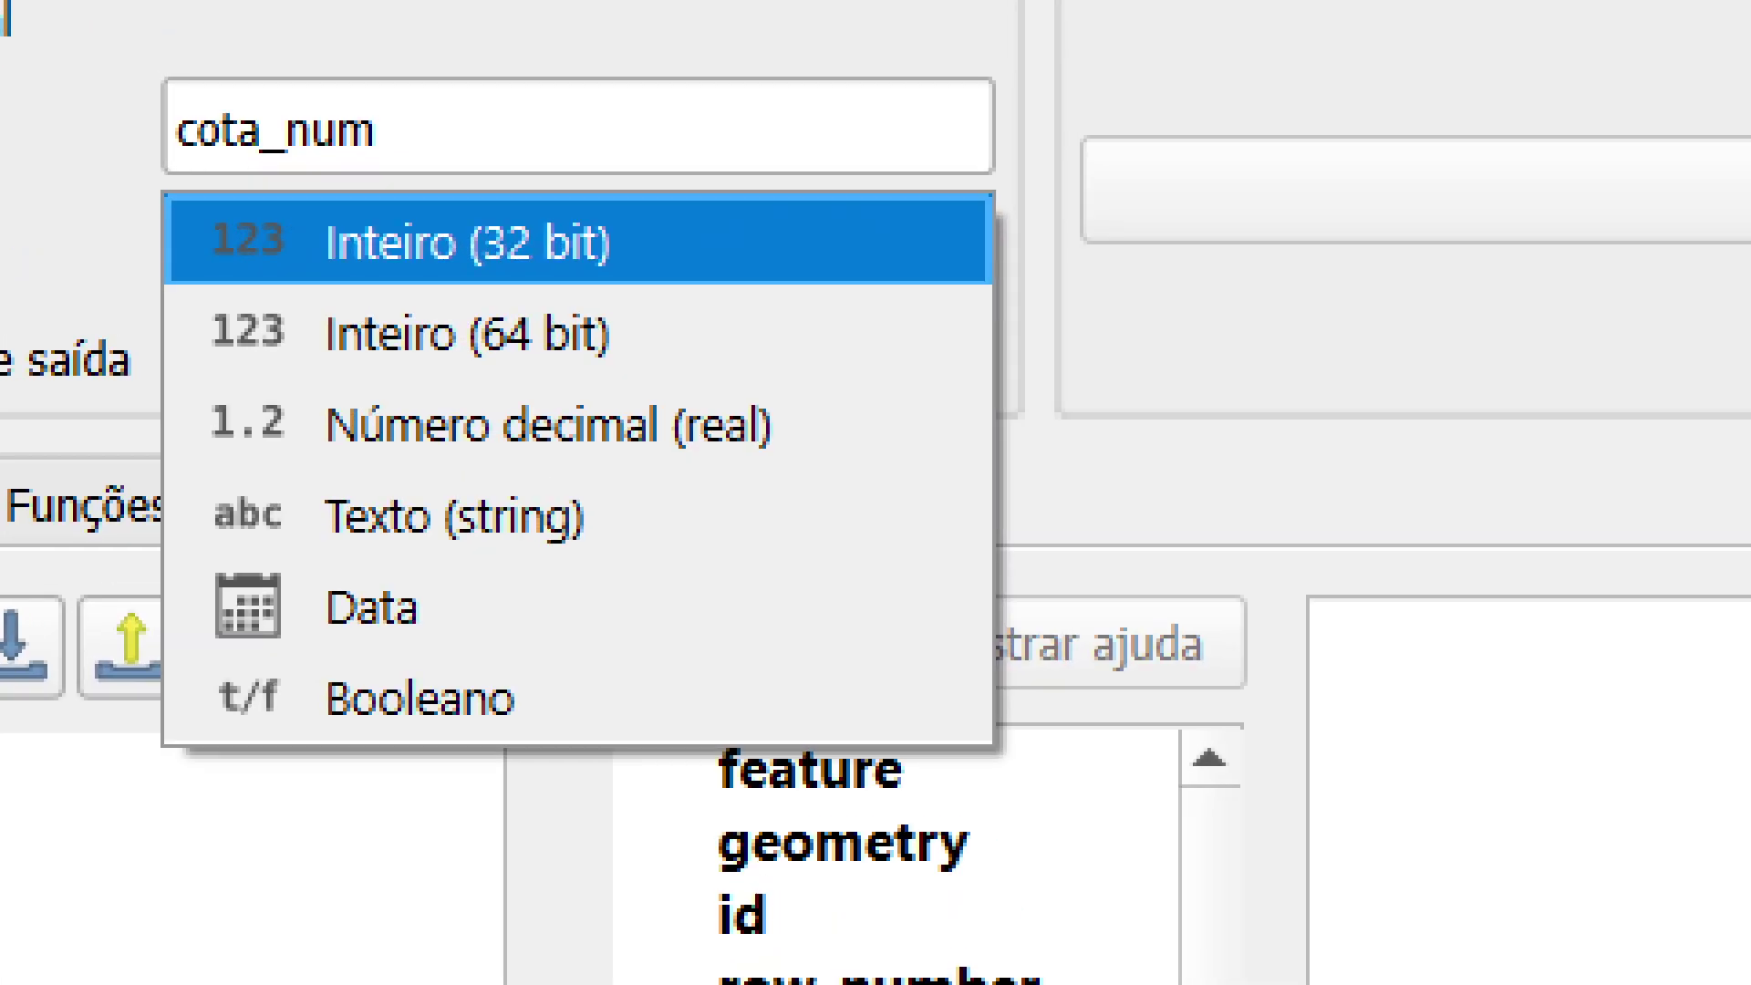
pyautogui.moveTo(370, 286); pyautogui.dragTo(631, 295)
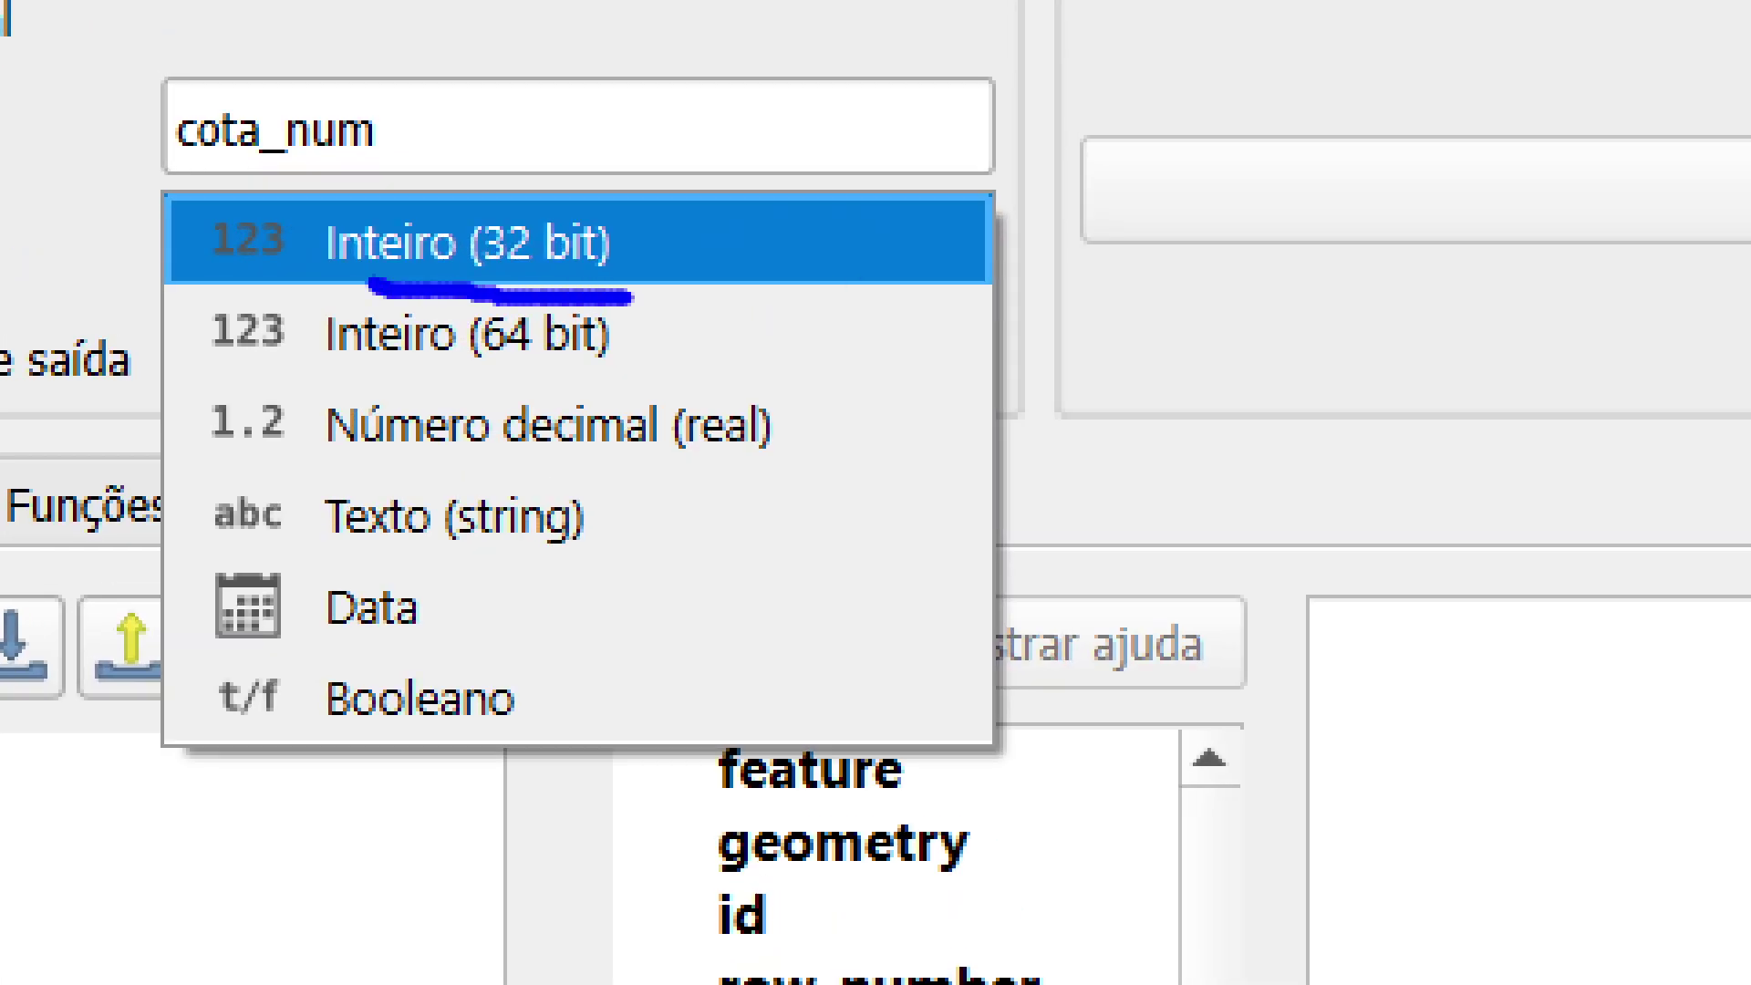
pyautogui.moveTo(361, 378); pyautogui.dragTo(653, 376)
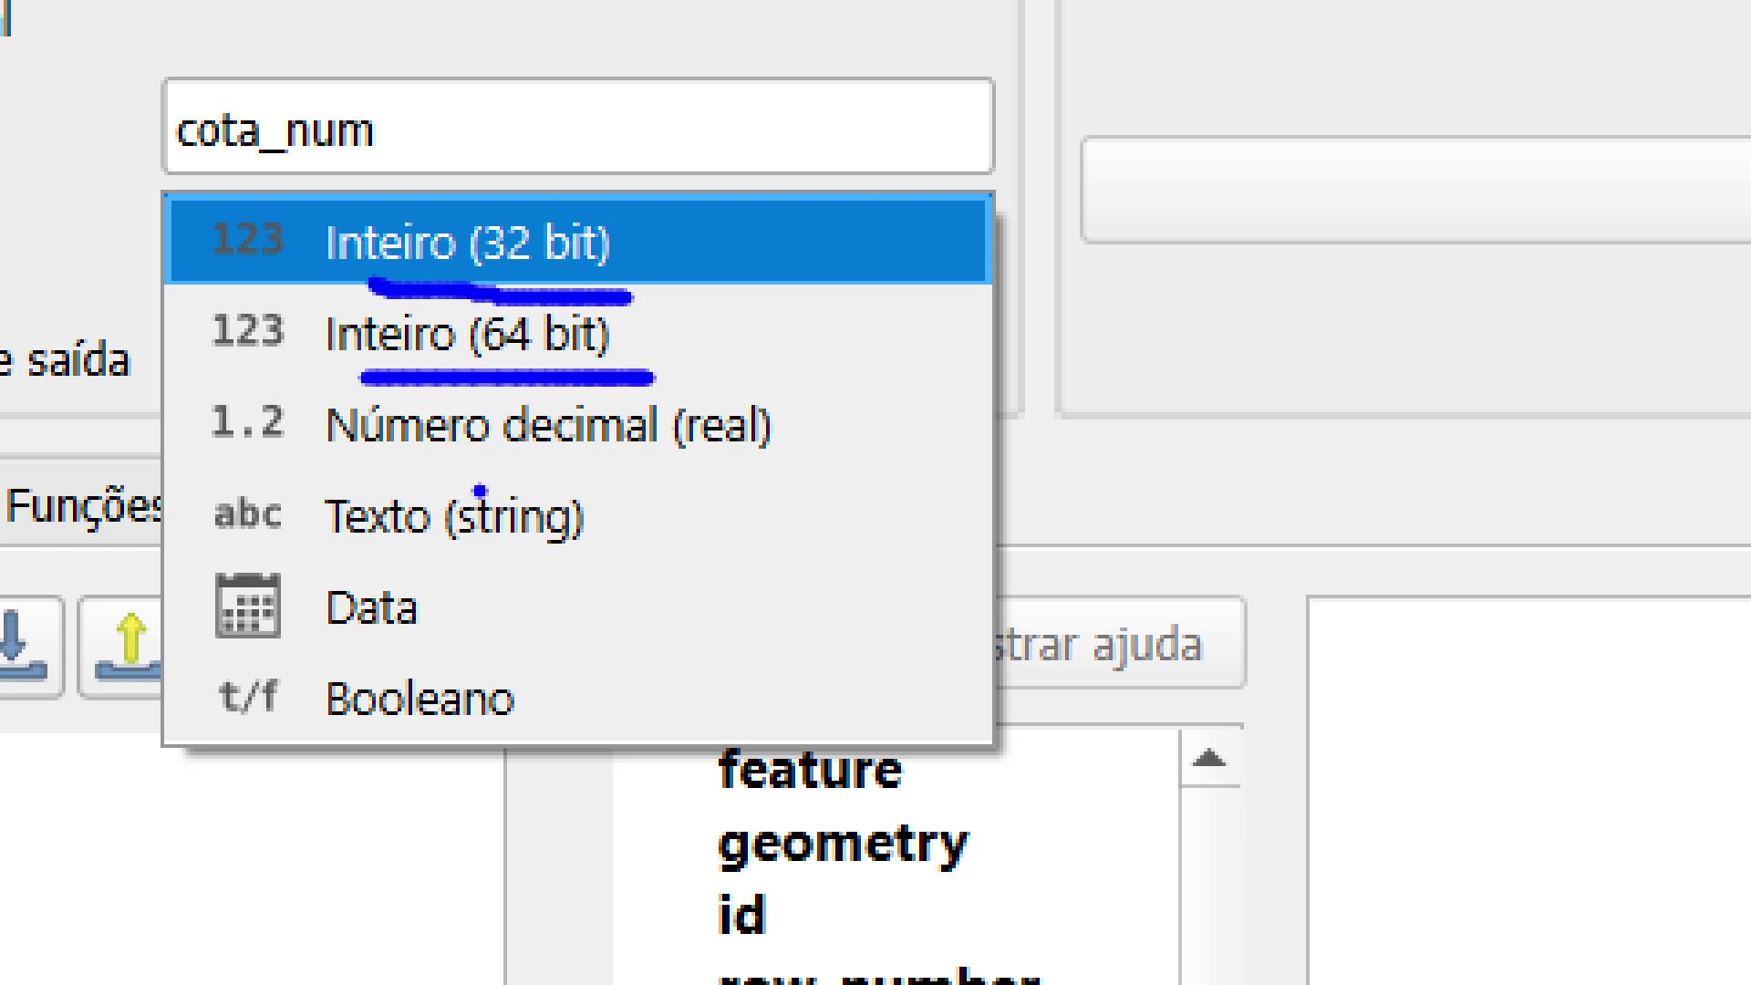
pyautogui.moveTo(421, 467); pyautogui.dragTo(940, 453)
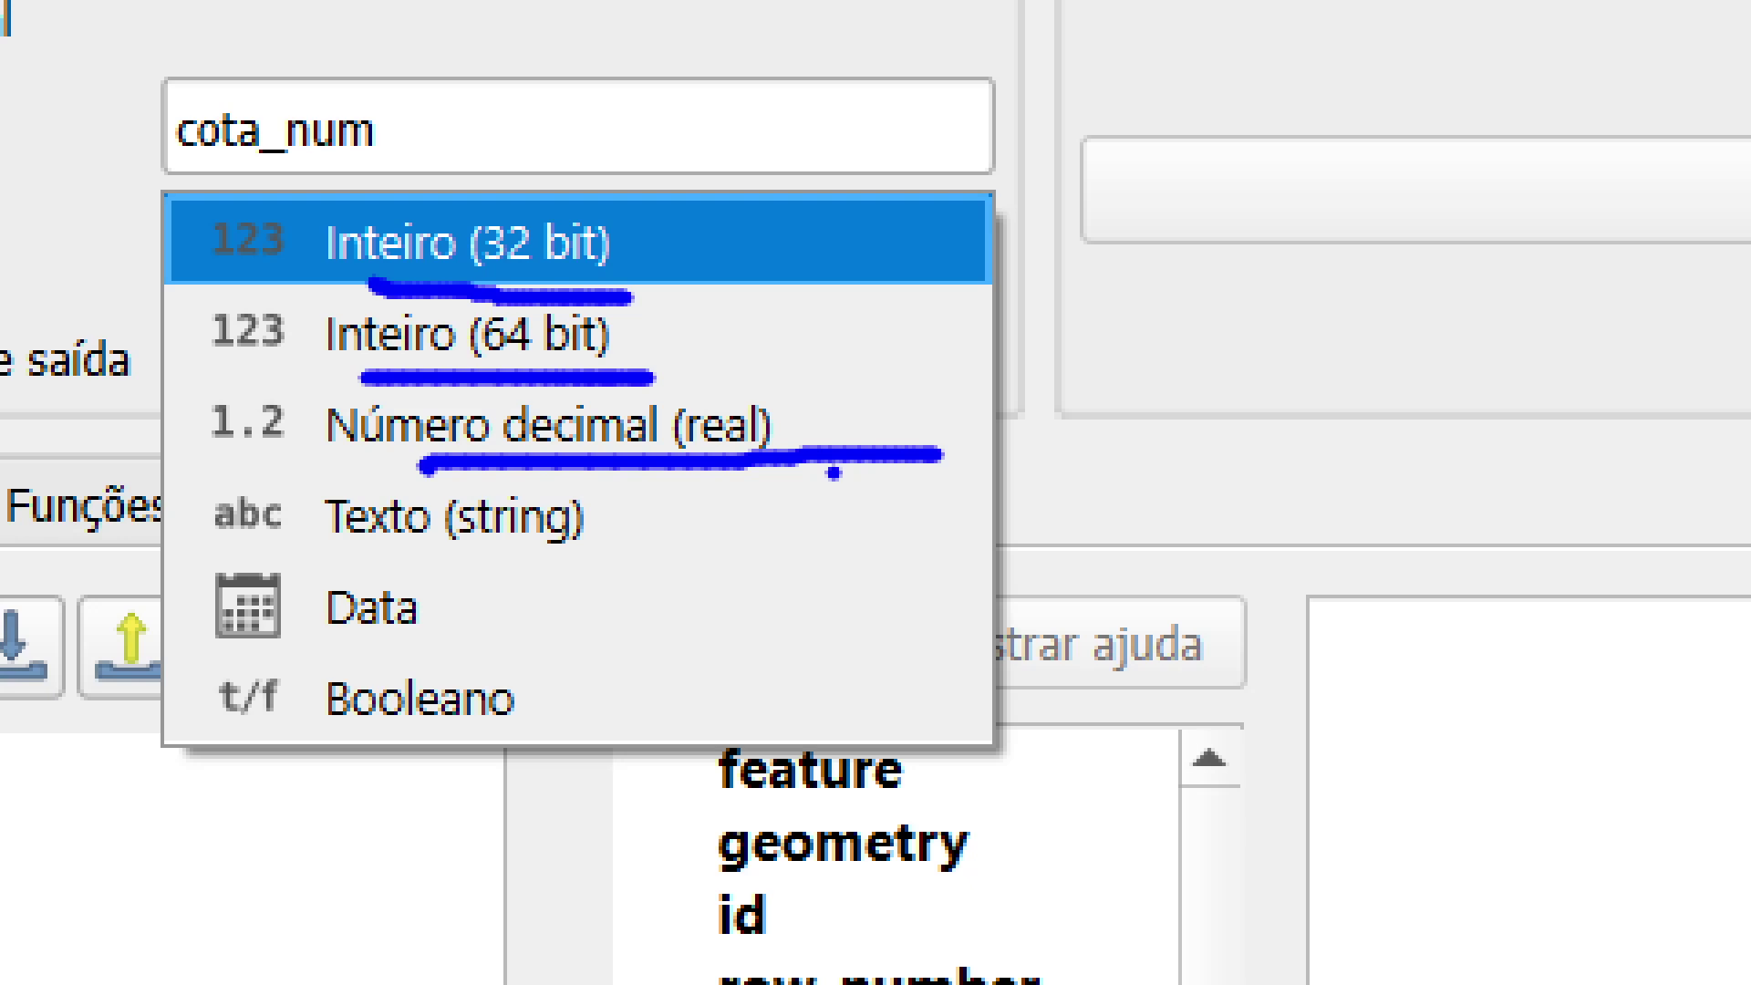
pyautogui.moveTo(340, 567); pyautogui.dragTo(667, 567)
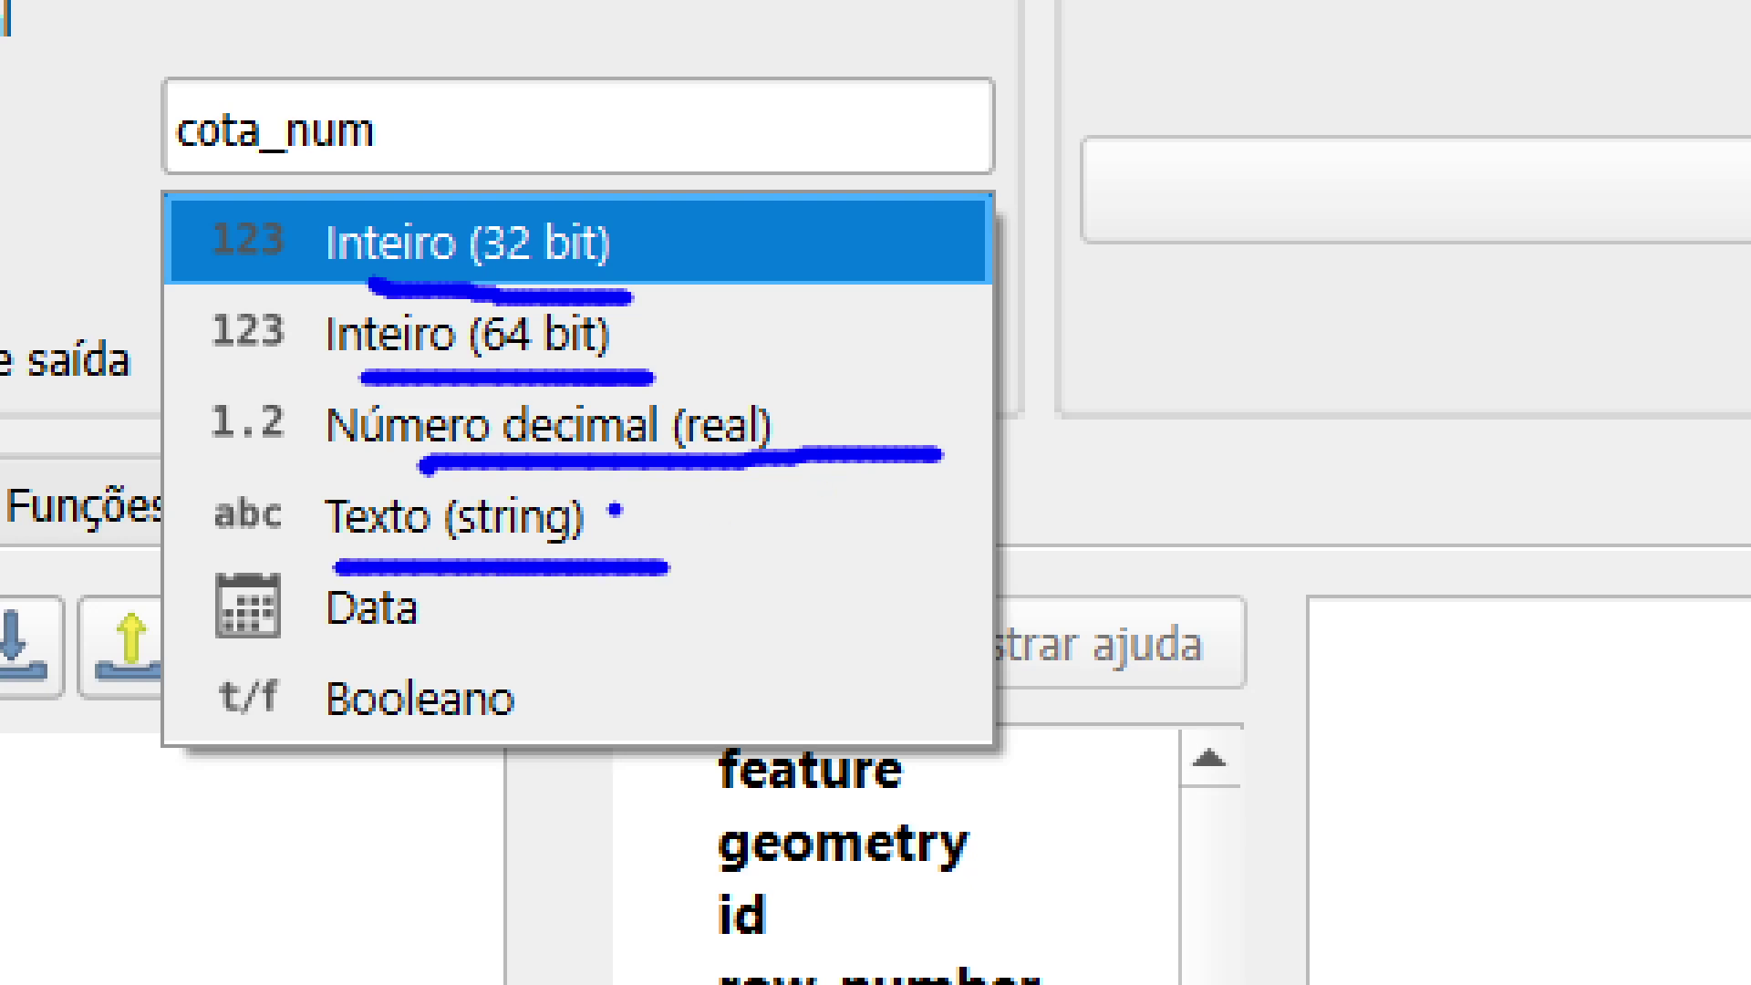
pyautogui.moveTo(319, 653); pyautogui.dragTo(511, 661)
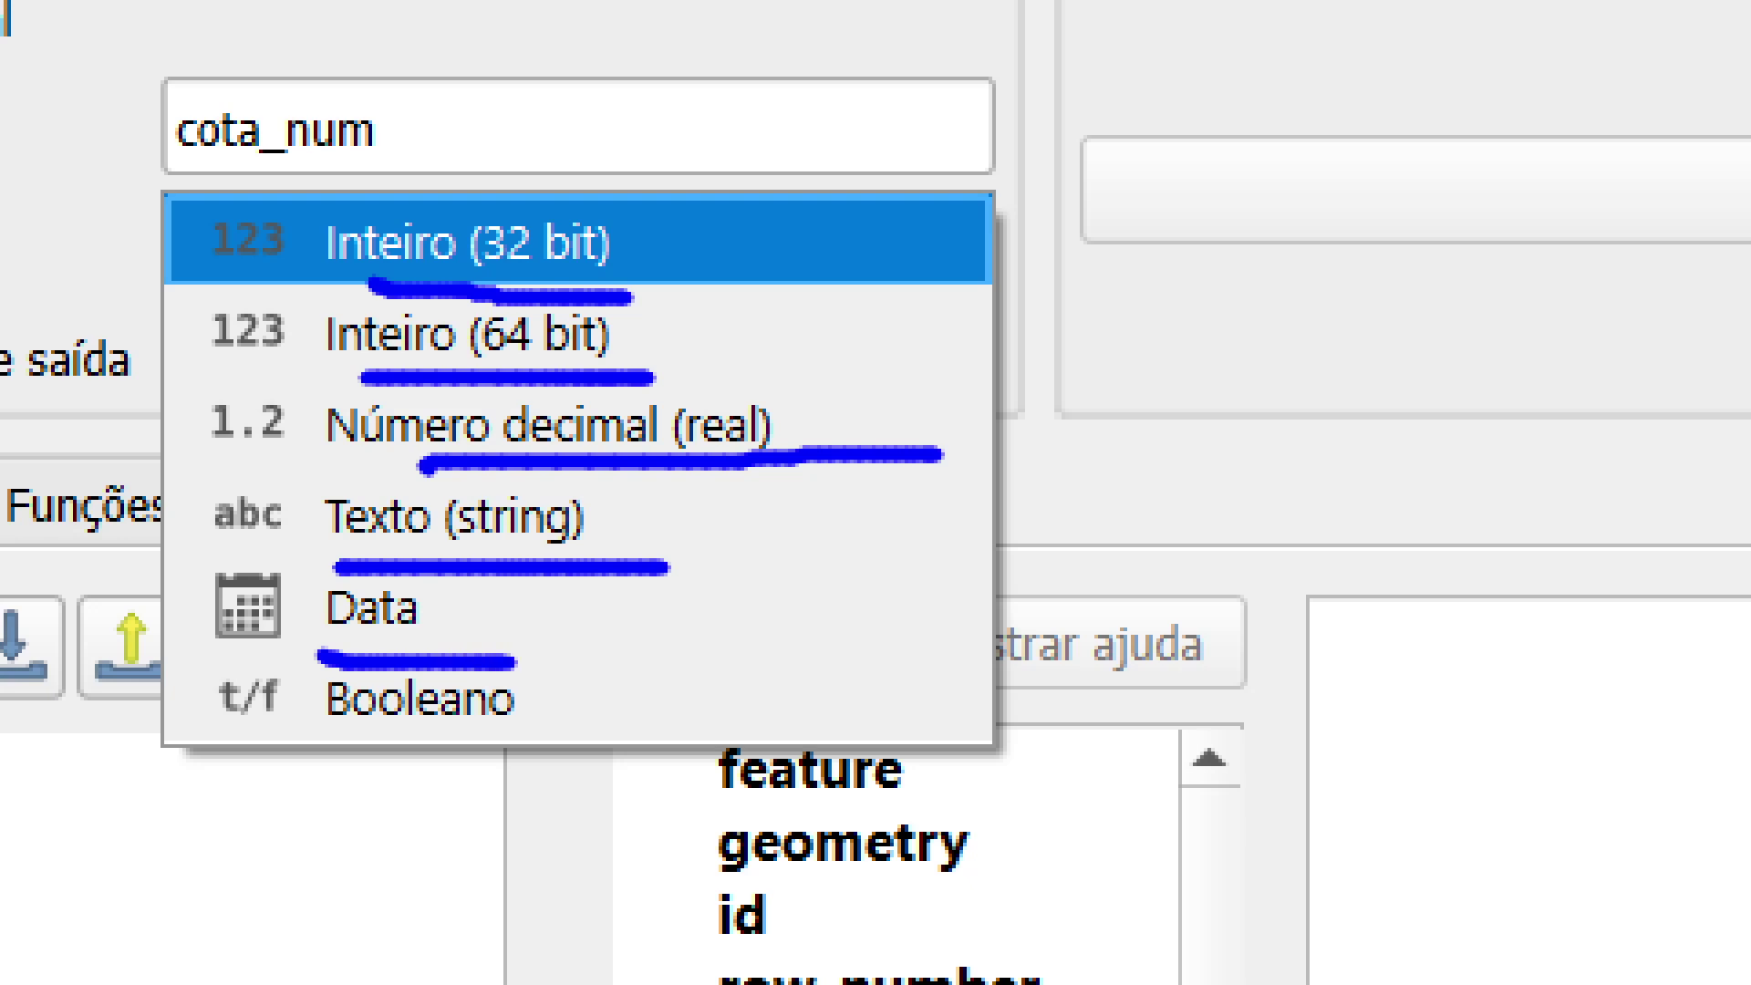
pyautogui.moveTo(338, 743); pyautogui.dragTo(618, 756)
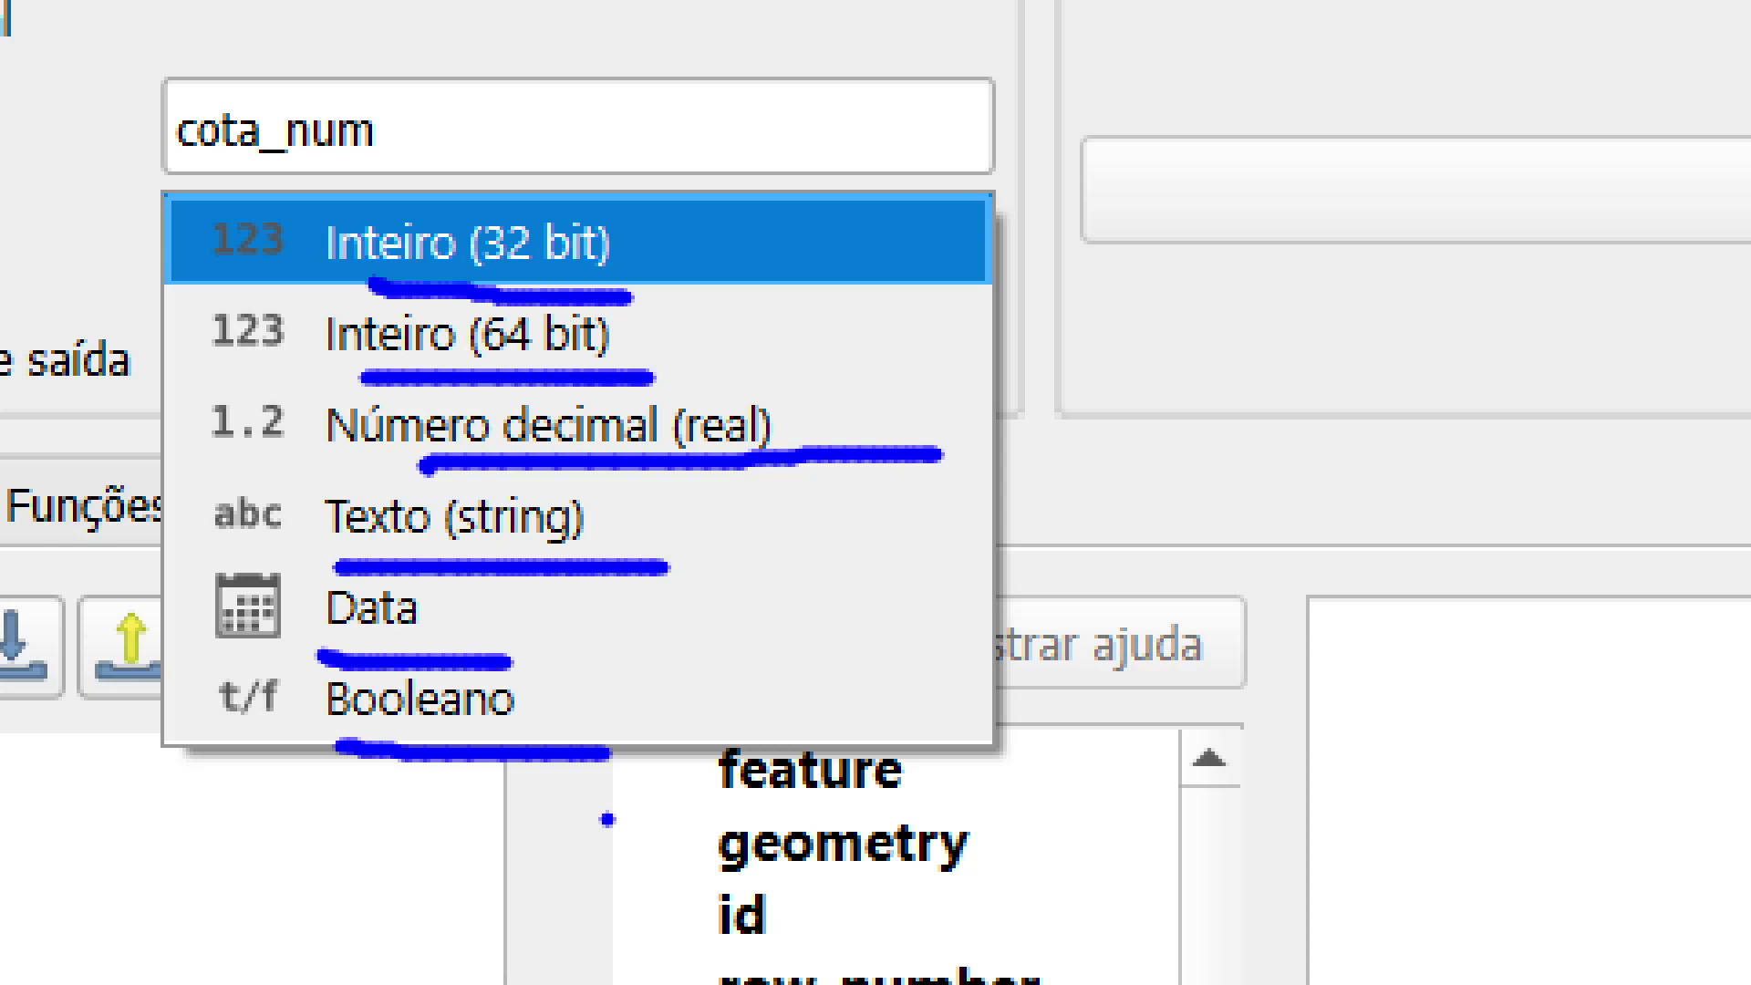
pyautogui.press('Escape')
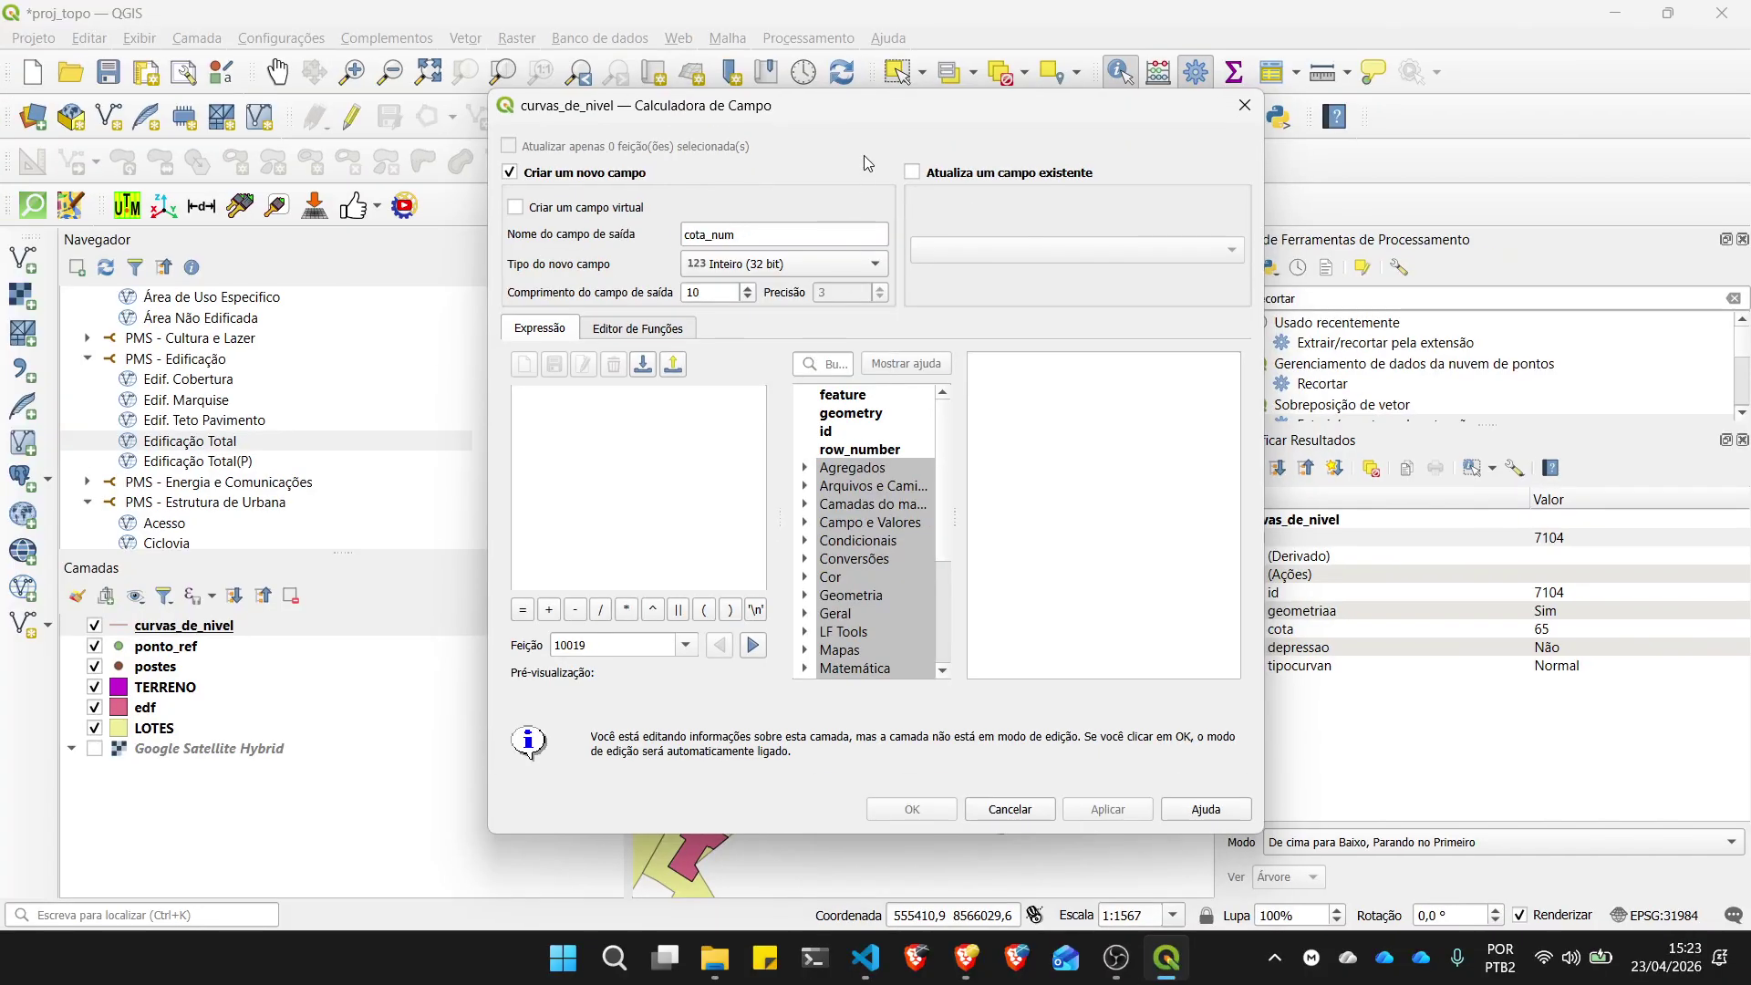
pyautogui.click(828, 269)
pyautogui.click(806, 310)
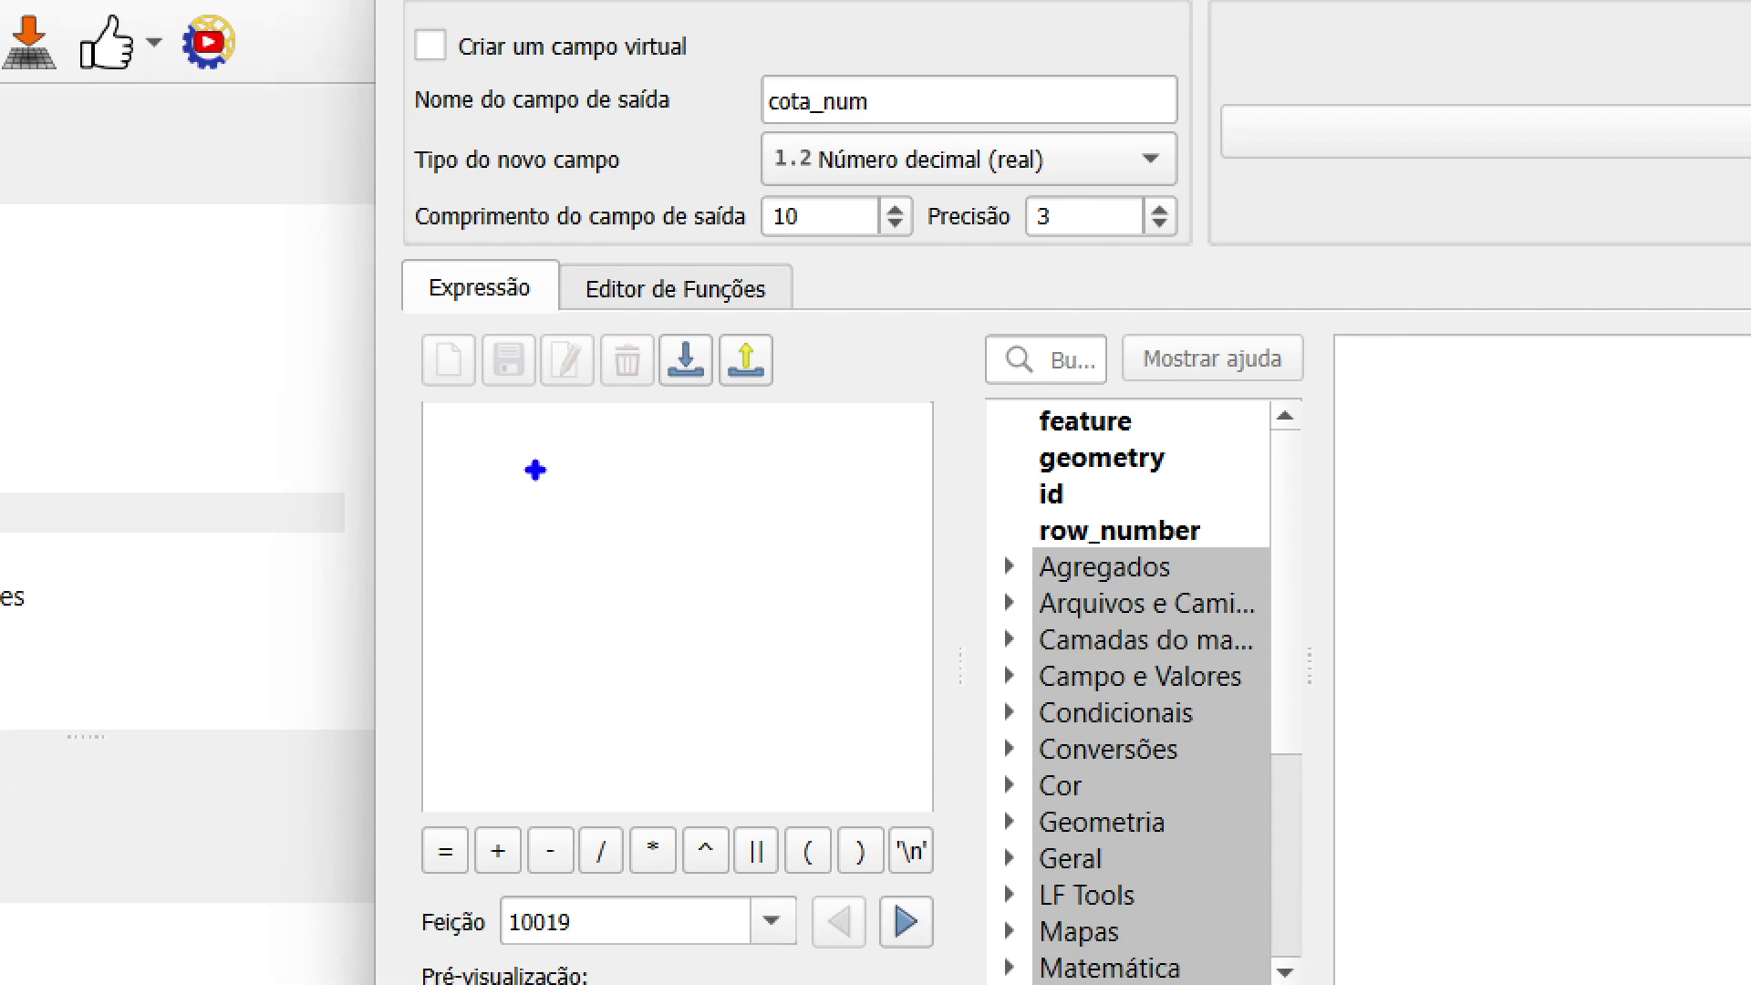
# Step: Review the to_decimal and to_real conversion functions and insert to_real( into the calculator expression
pyautogui.moveTo(313, 530)
pyautogui.mouseDown()
pyautogui.moveTo(589, 530)
pyautogui.moveTo(493, 547)
pyautogui.mouseUp()
pyautogui.moveTo(670, 478)
pyautogui.mouseDown()
pyautogui.moveTo(793, 545)
pyautogui.moveTo(767, 577)
pyautogui.mouseUp()
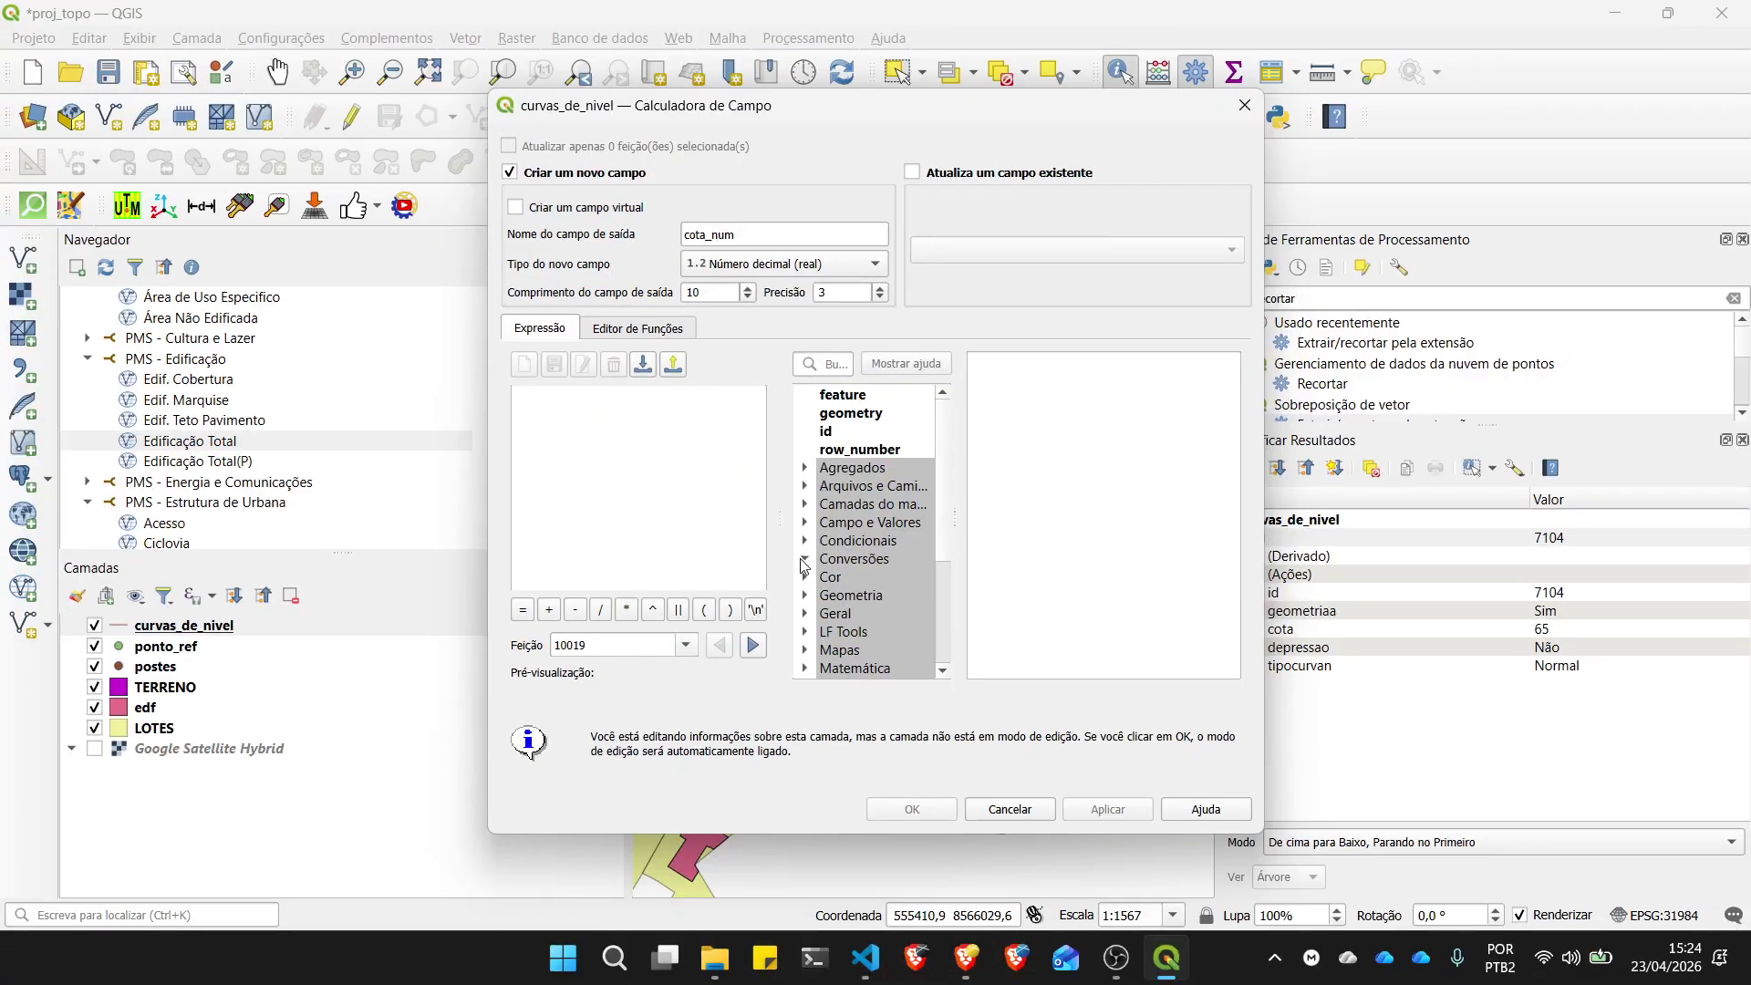
pyautogui.click(1008, 749)
pyautogui.scroll(-3, 877, 598)
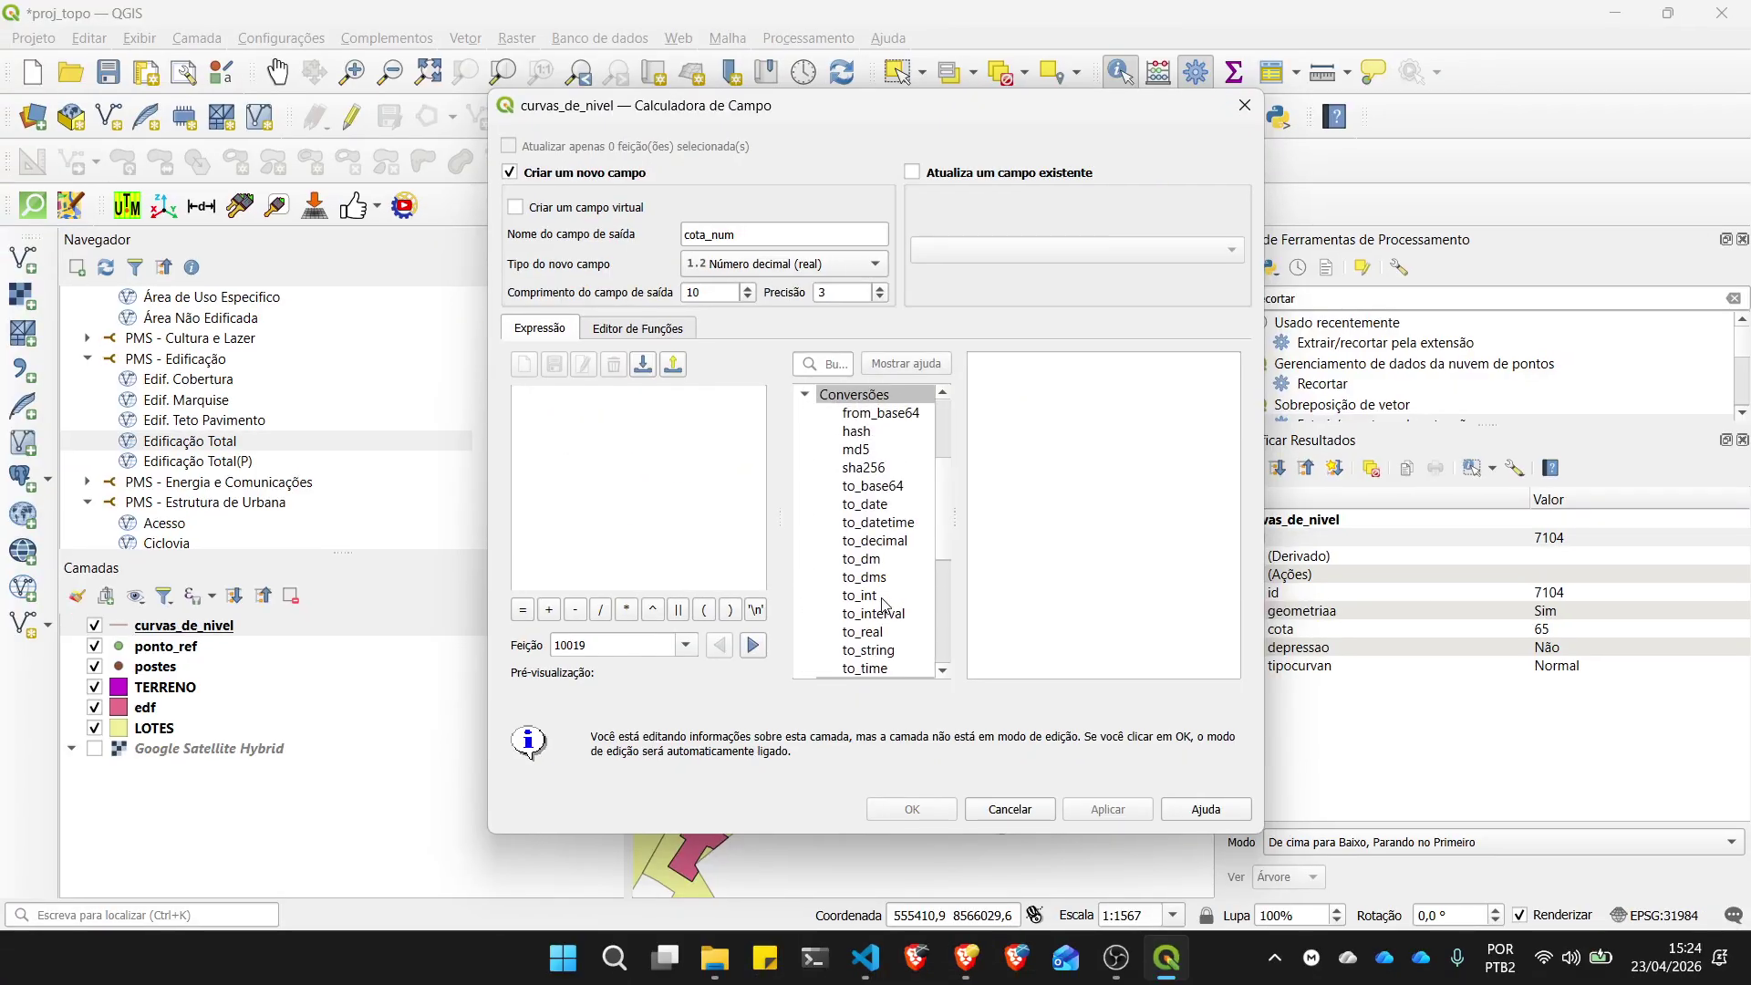
pyautogui.click(884, 543)
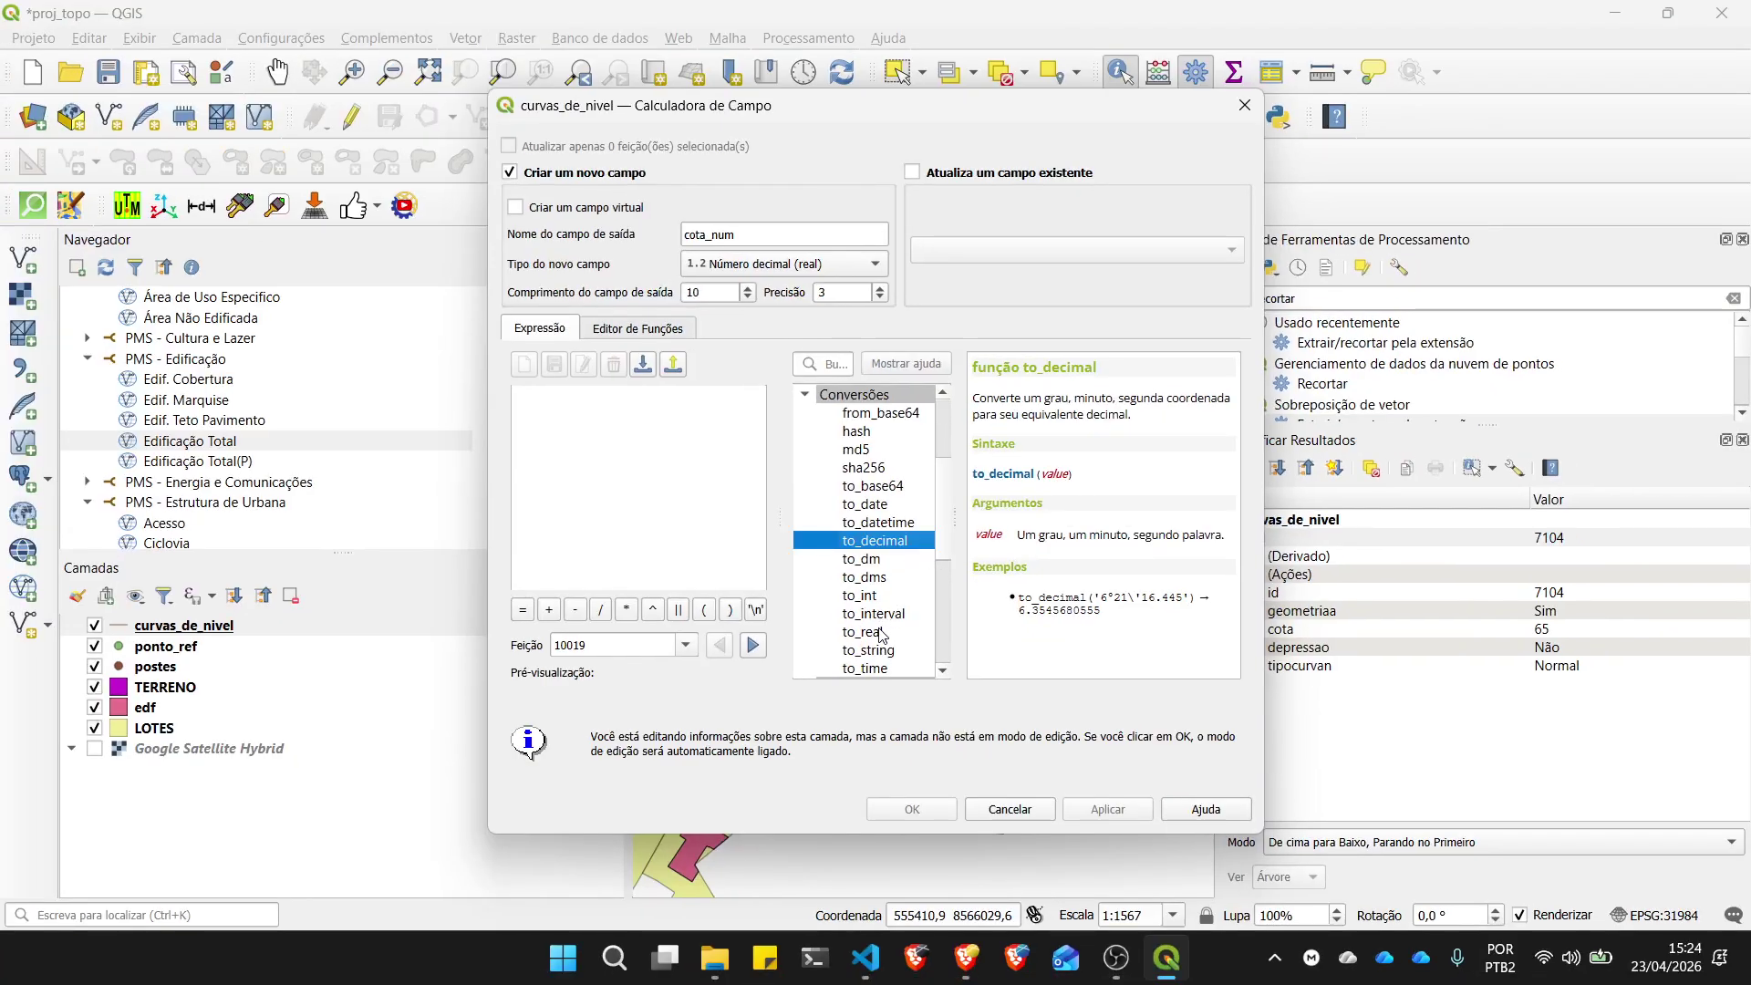
pyautogui.click(878, 632)
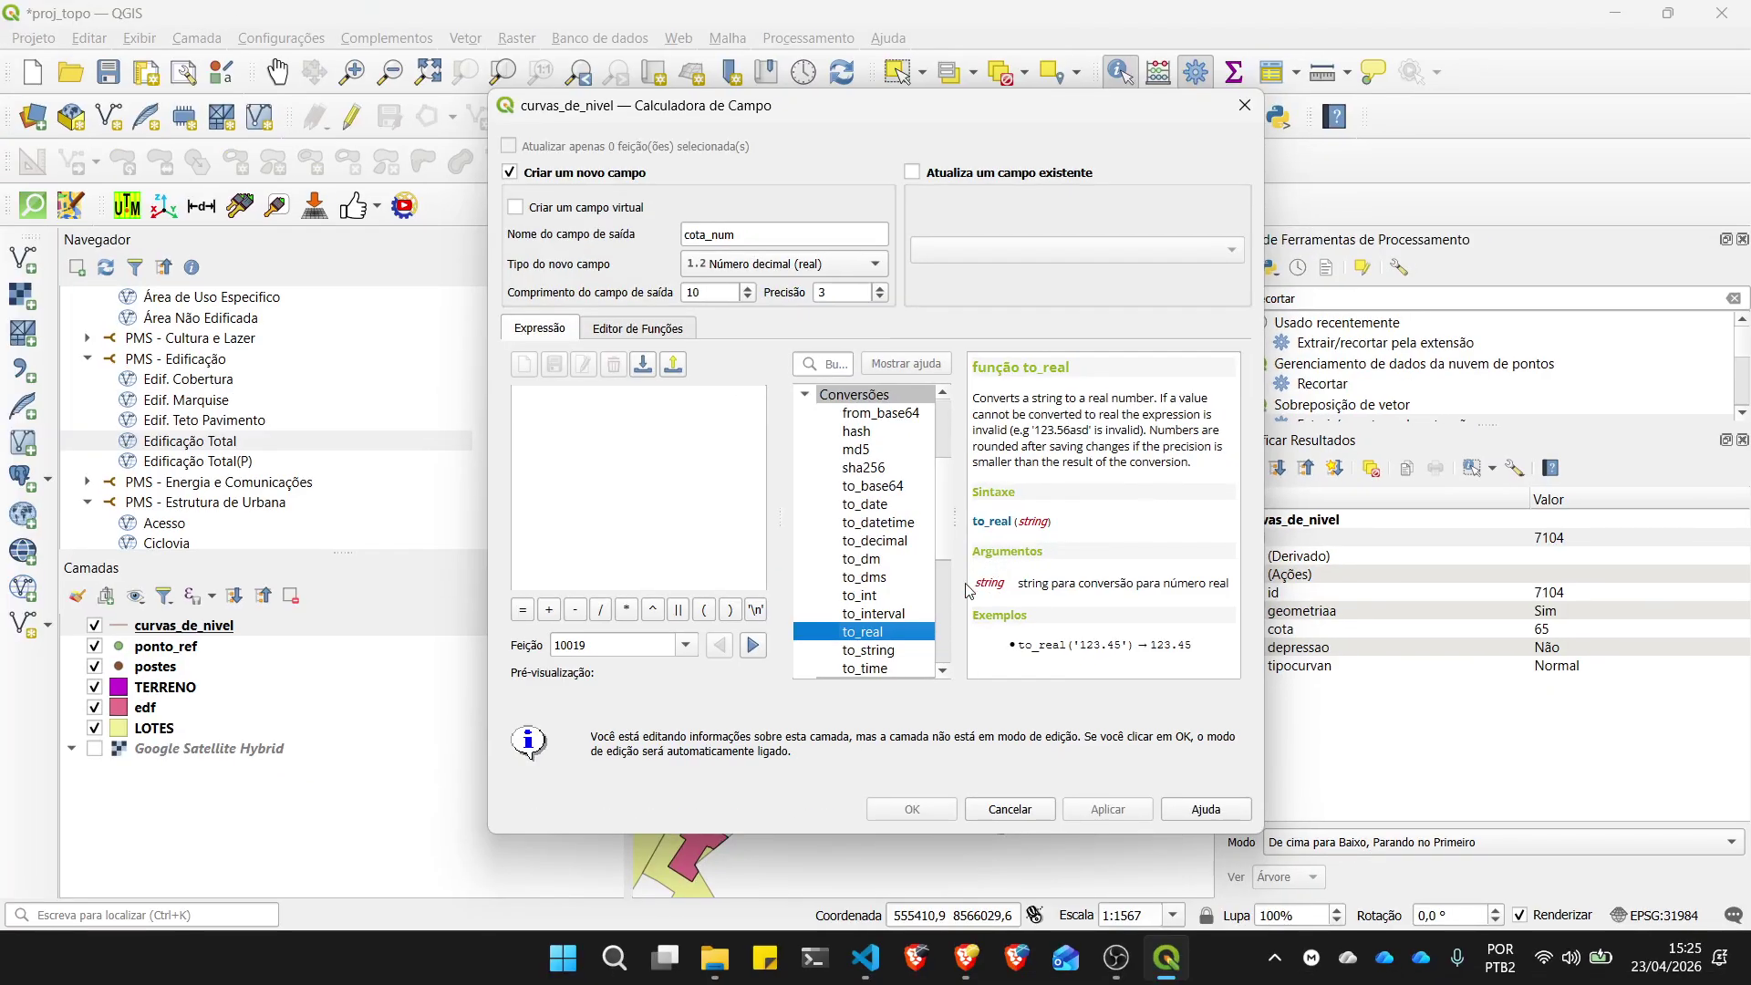
pyautogui.doubleClick(794, 689)
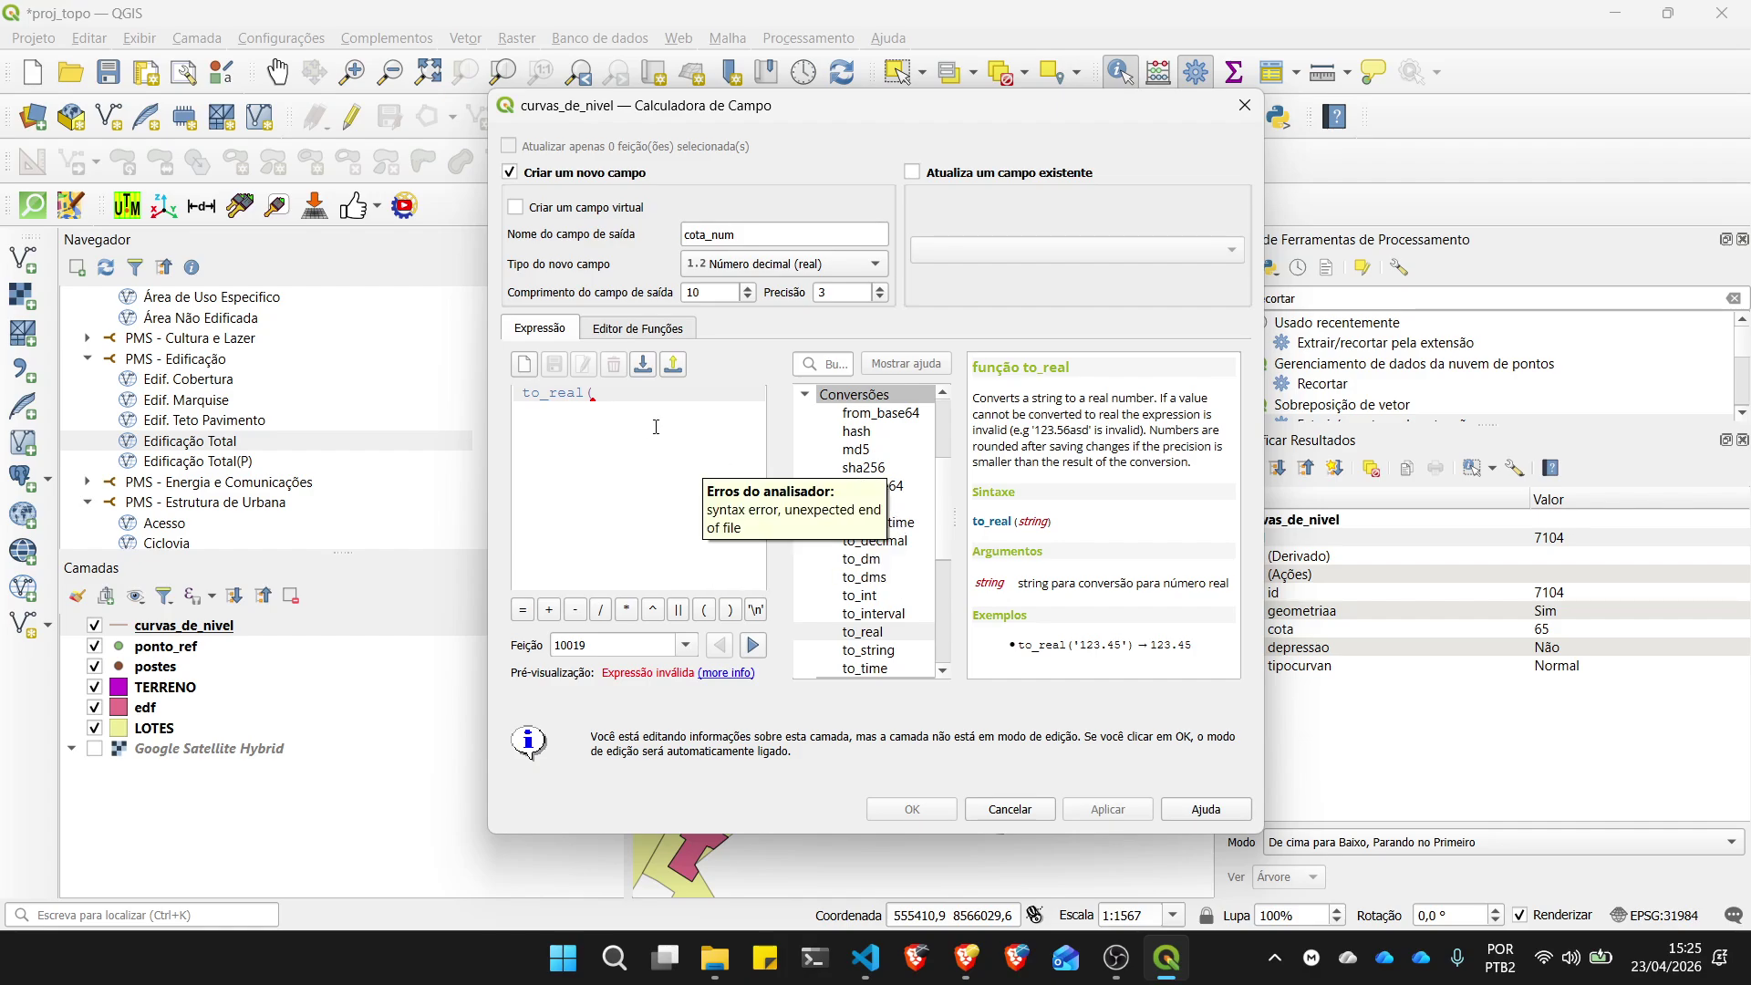
pyautogui.hotkey('ctrl', '1')
pyautogui.click(538, 382)
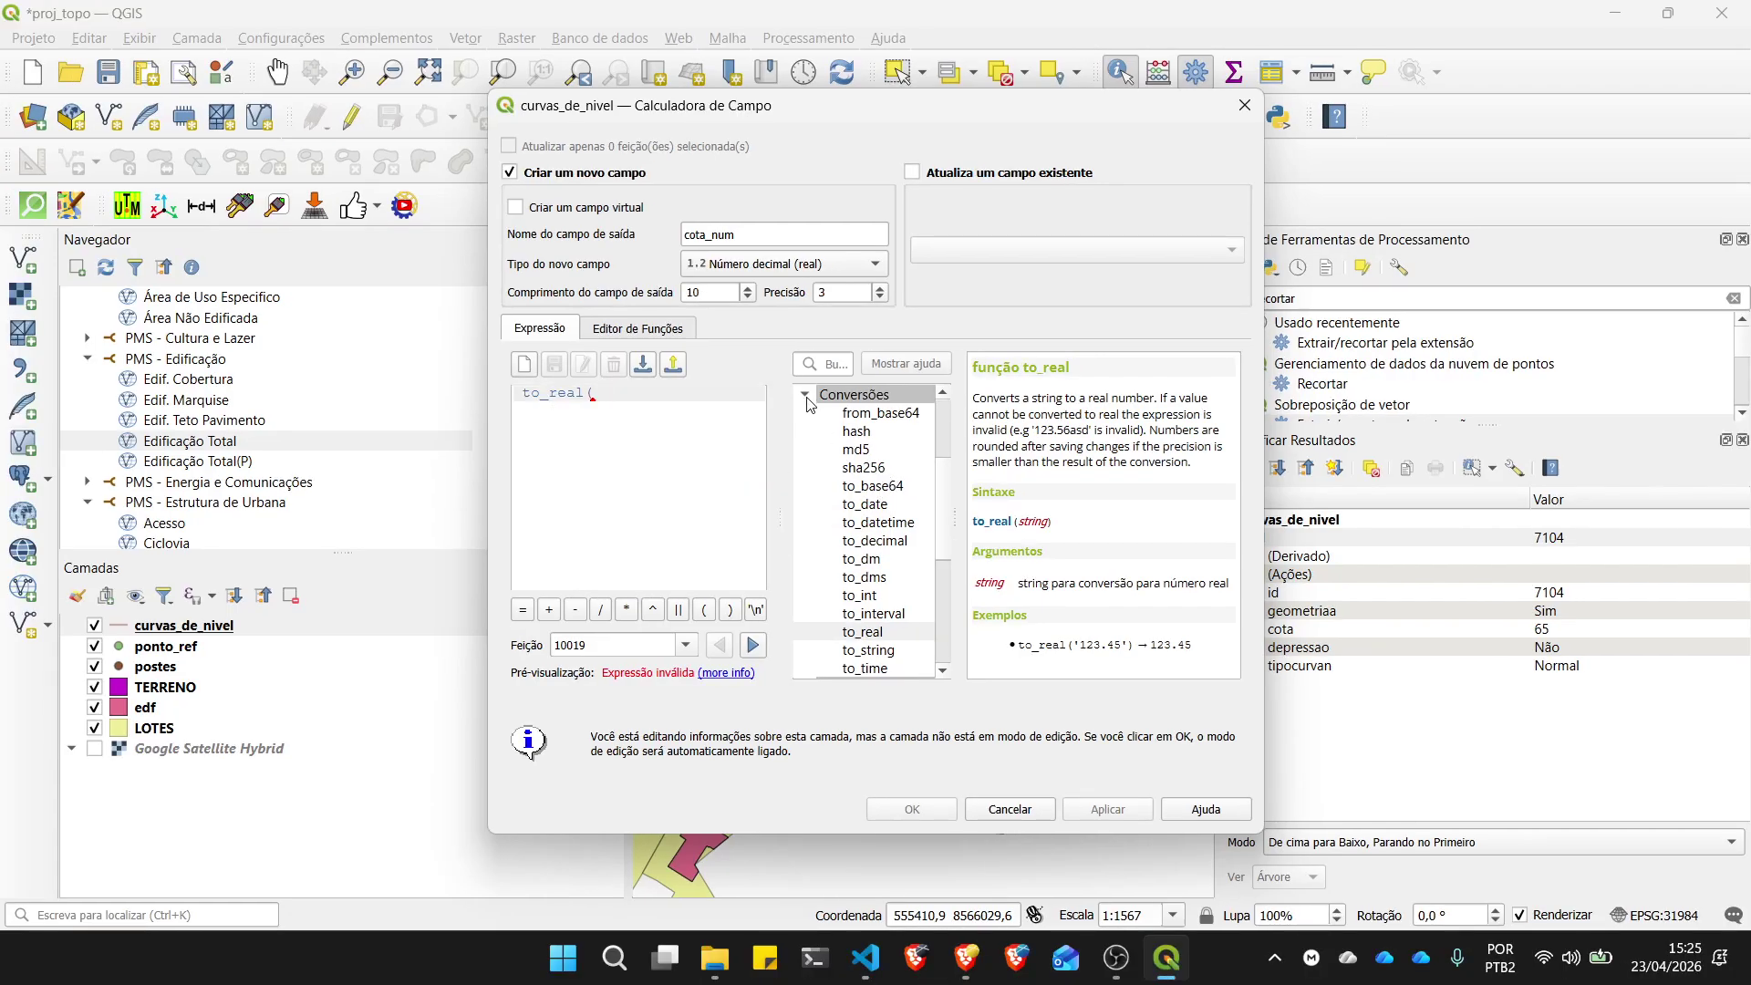
# Step: Add the layer's cota field as the function's argument and close the parenthesis to complete to_real( "cota" )
pyautogui.click(807, 402)
pyautogui.scroll(2, 811, 410)
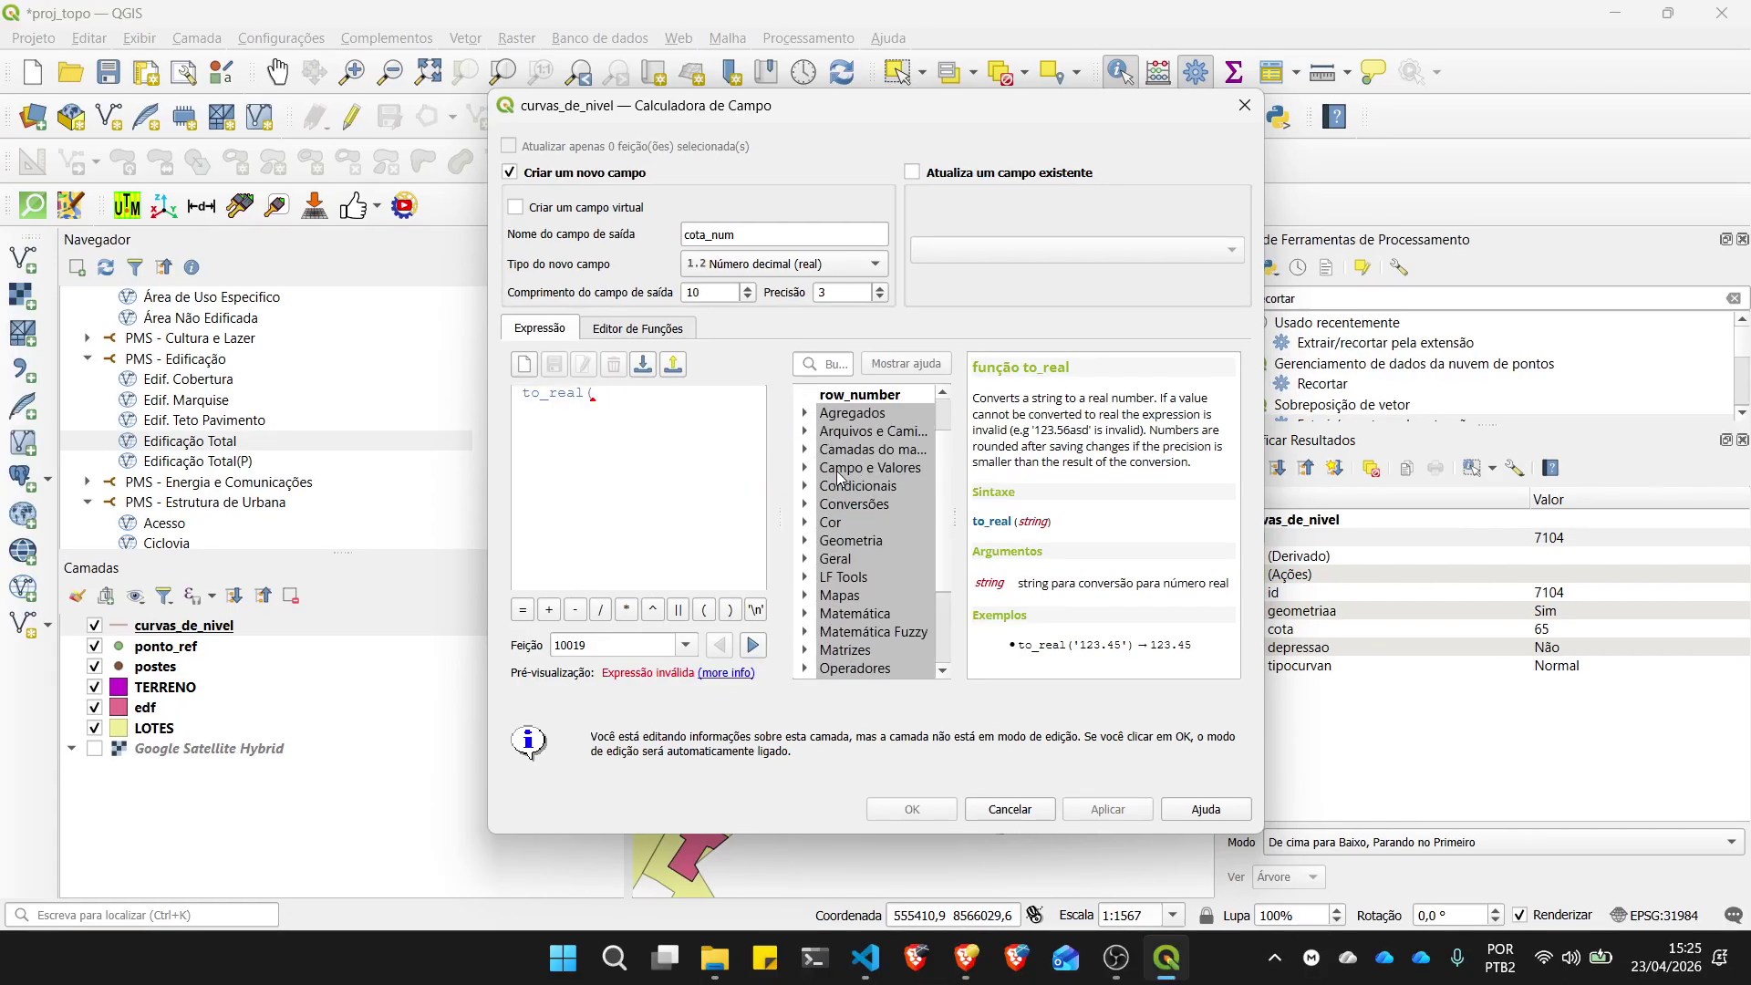
pyautogui.click(806, 468)
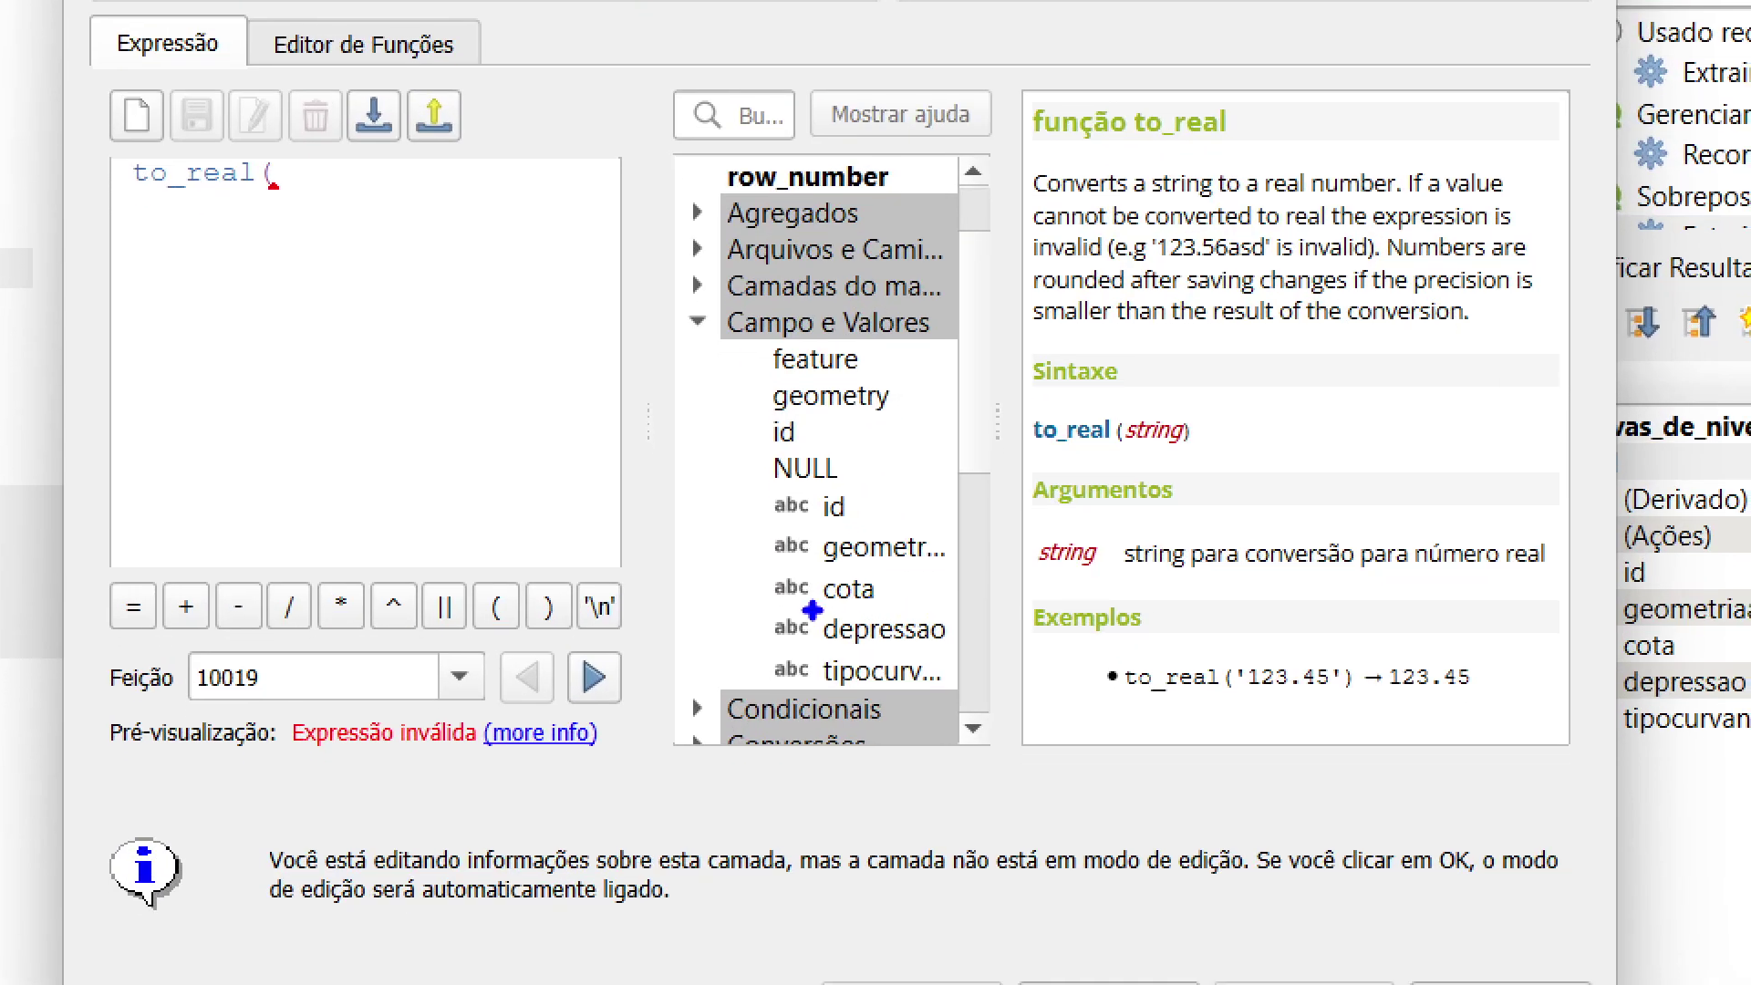
pyautogui.moveTo(812, 610)
pyautogui.mouseDown()
pyautogui.moveTo(901, 573)
pyautogui.moveTo(741, 564)
pyautogui.moveTo(807, 608)
pyautogui.mouseUp()
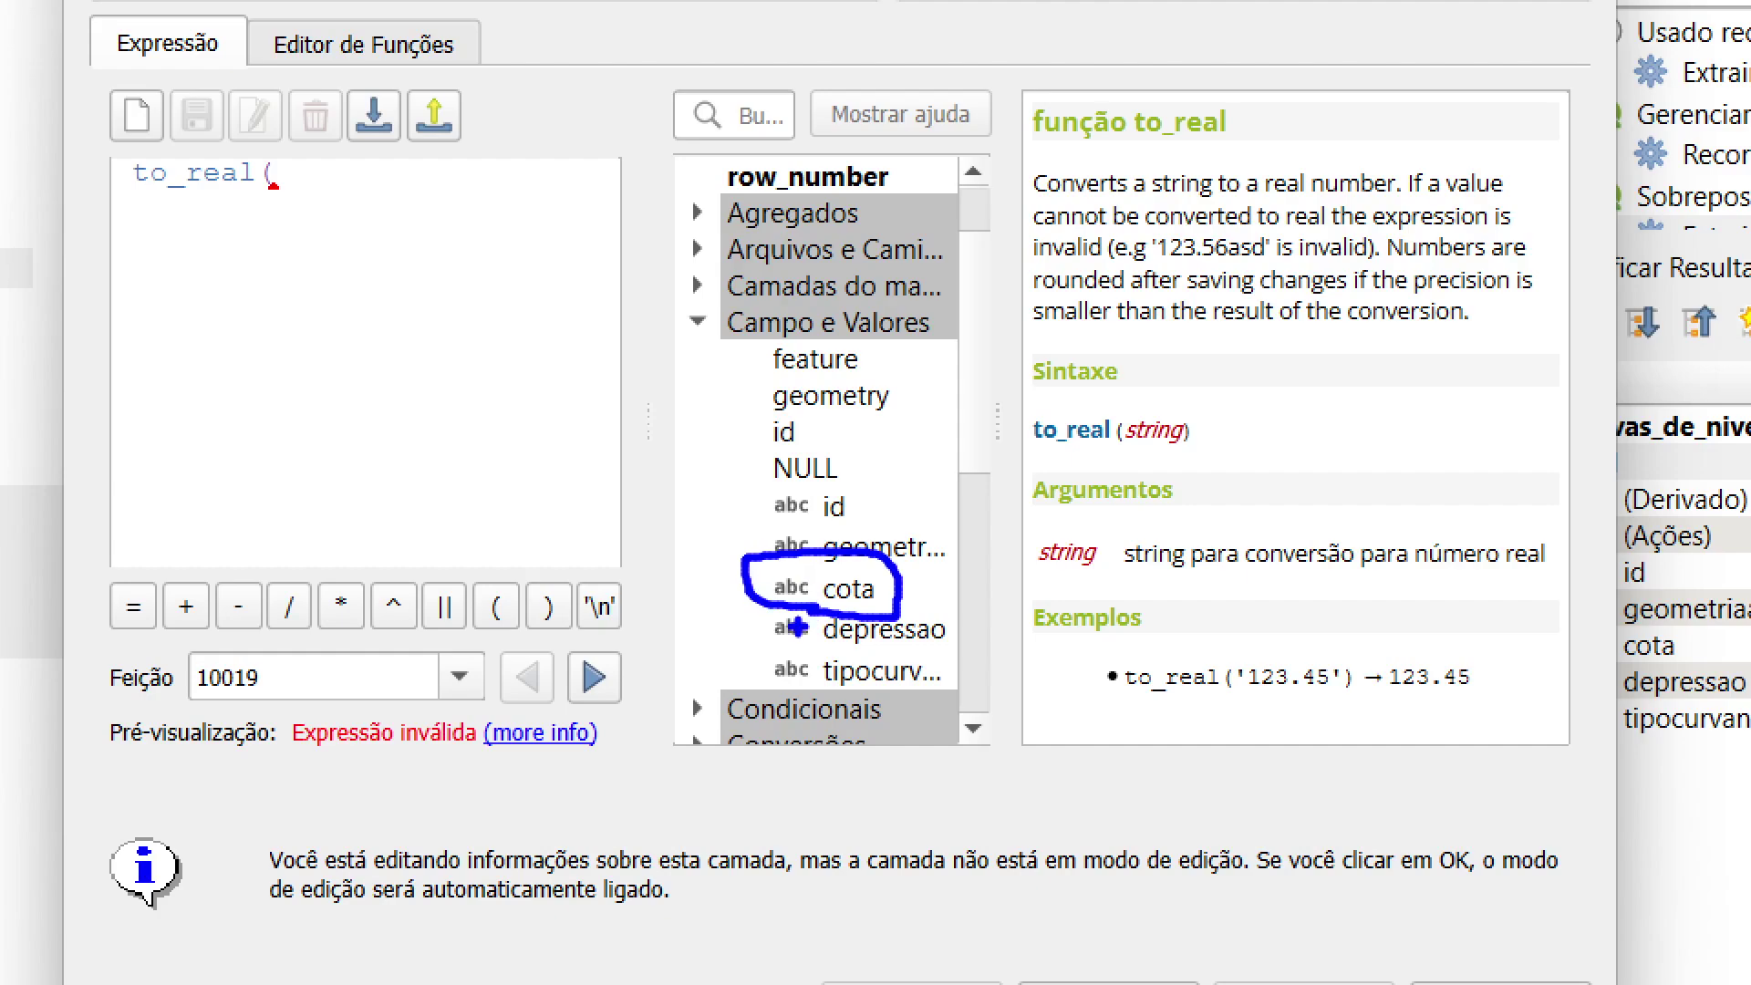
pyautogui.press('Escape')
pyautogui.doubleClick(848, 588)
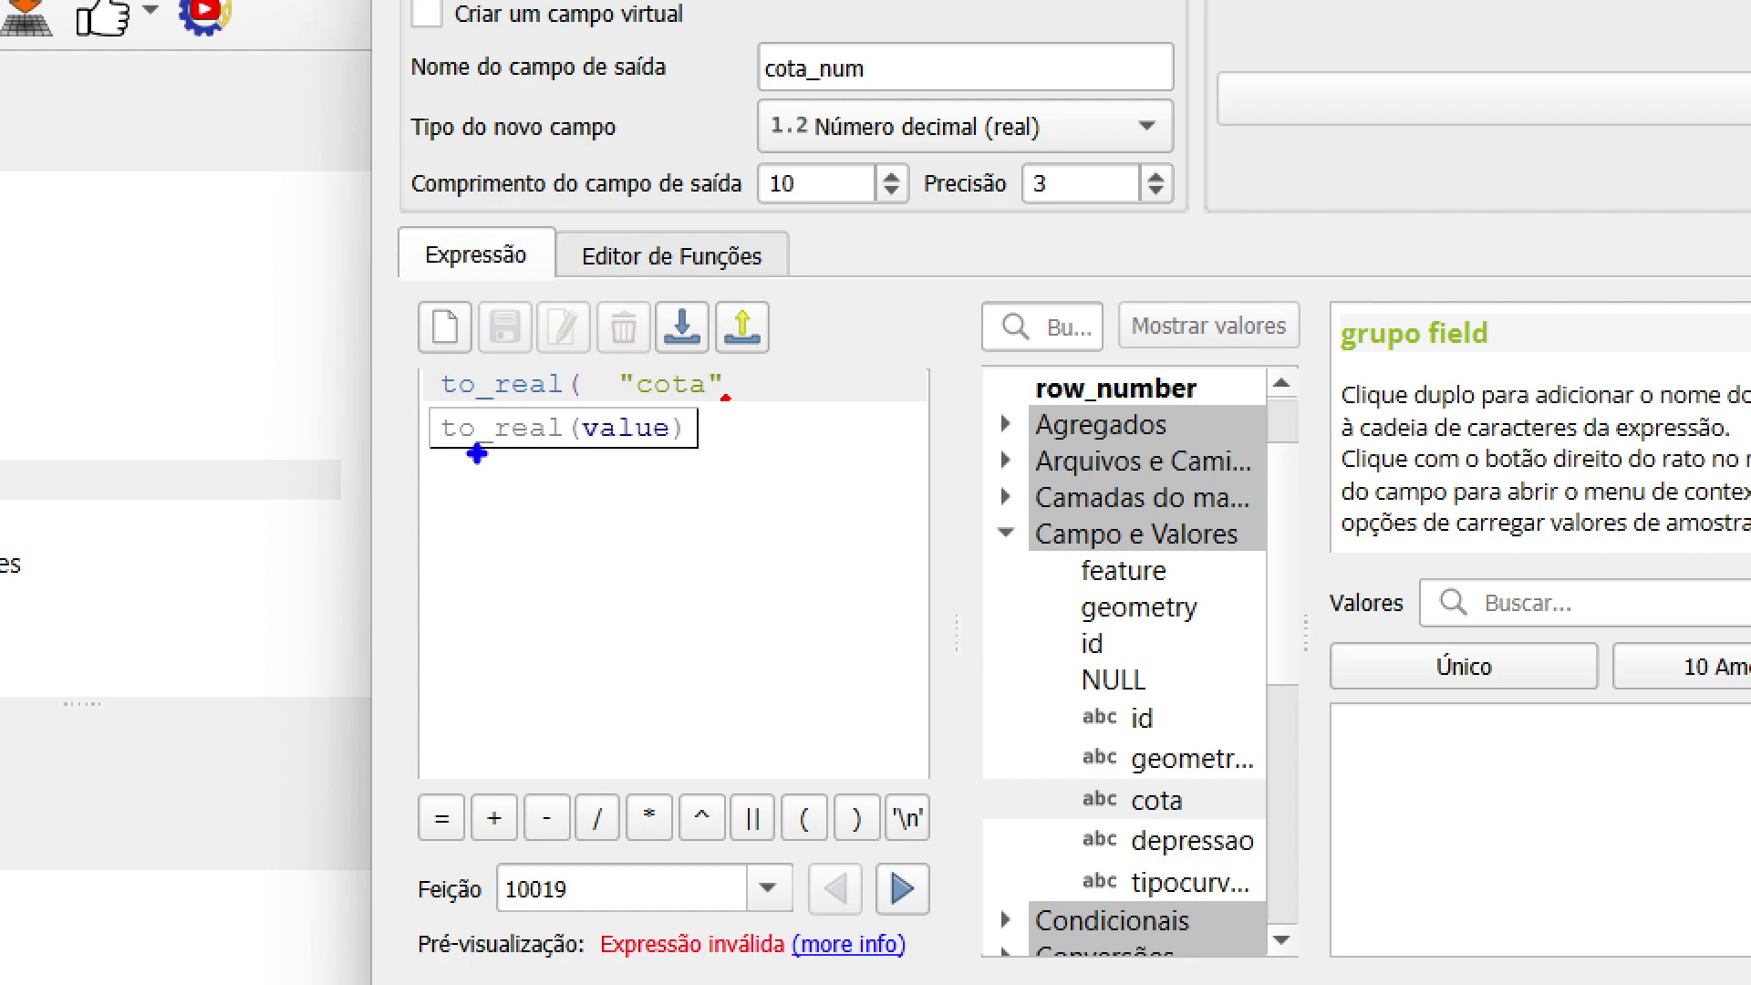
pyautogui.moveTo(444, 459); pyautogui.dragTo(695, 456)
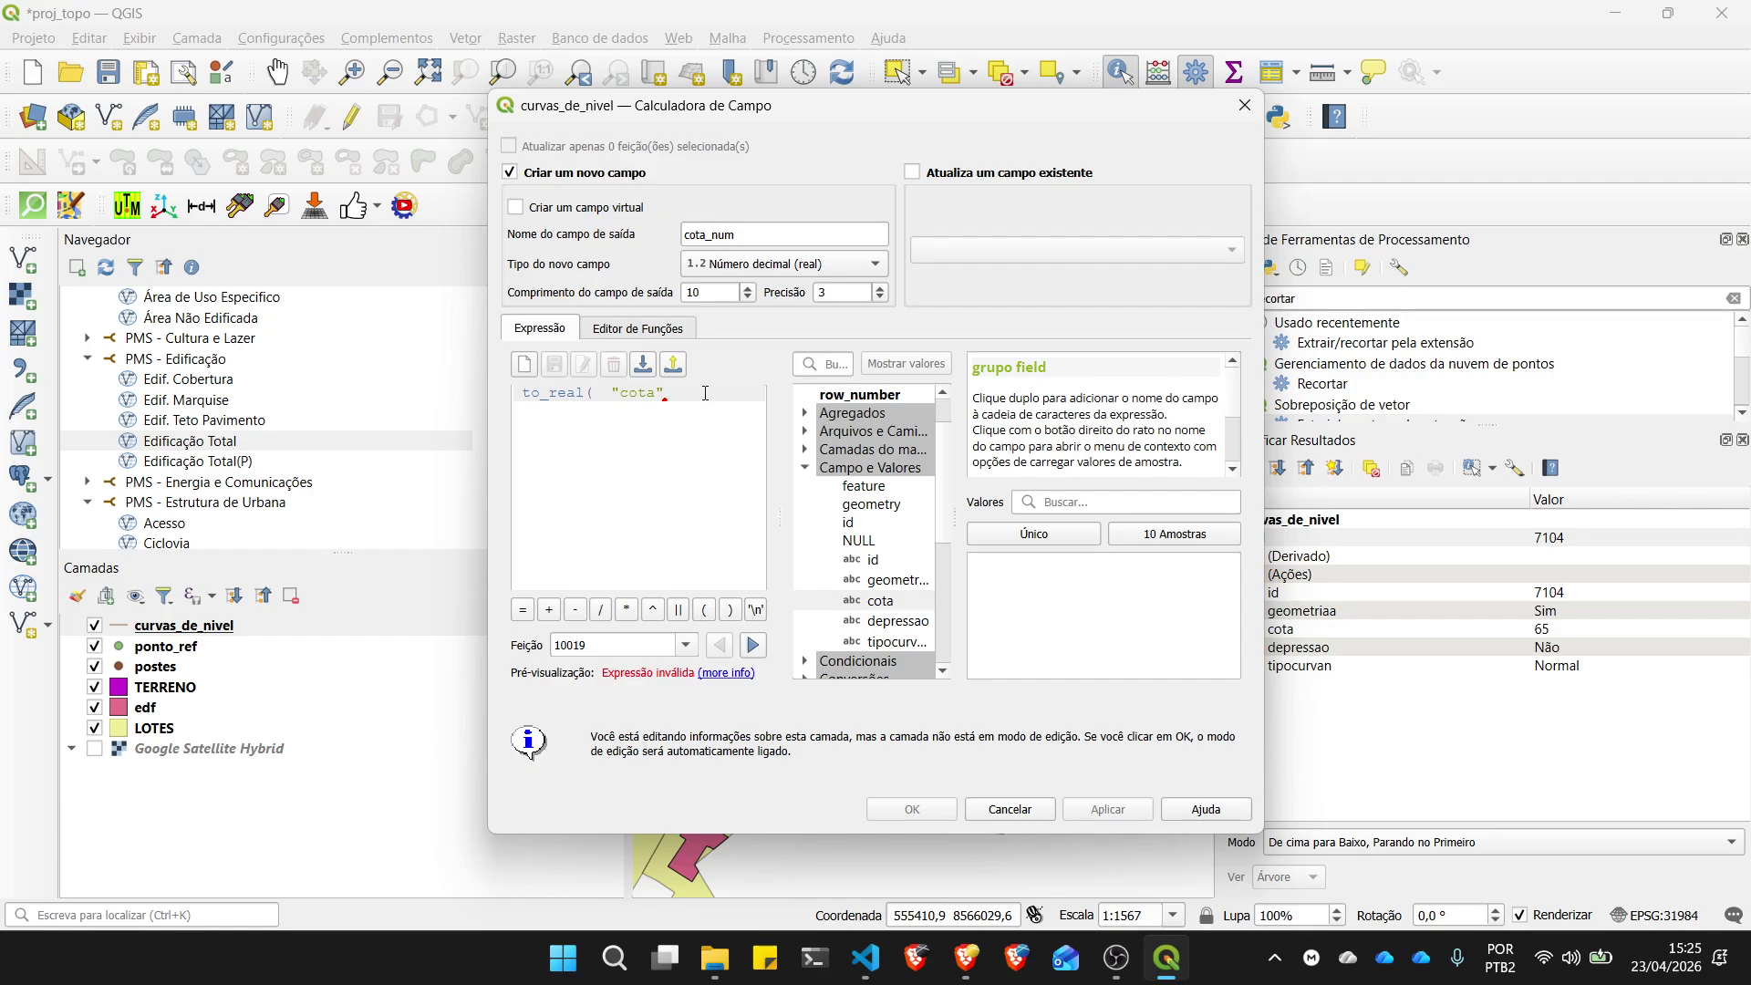
pyautogui.write(')')
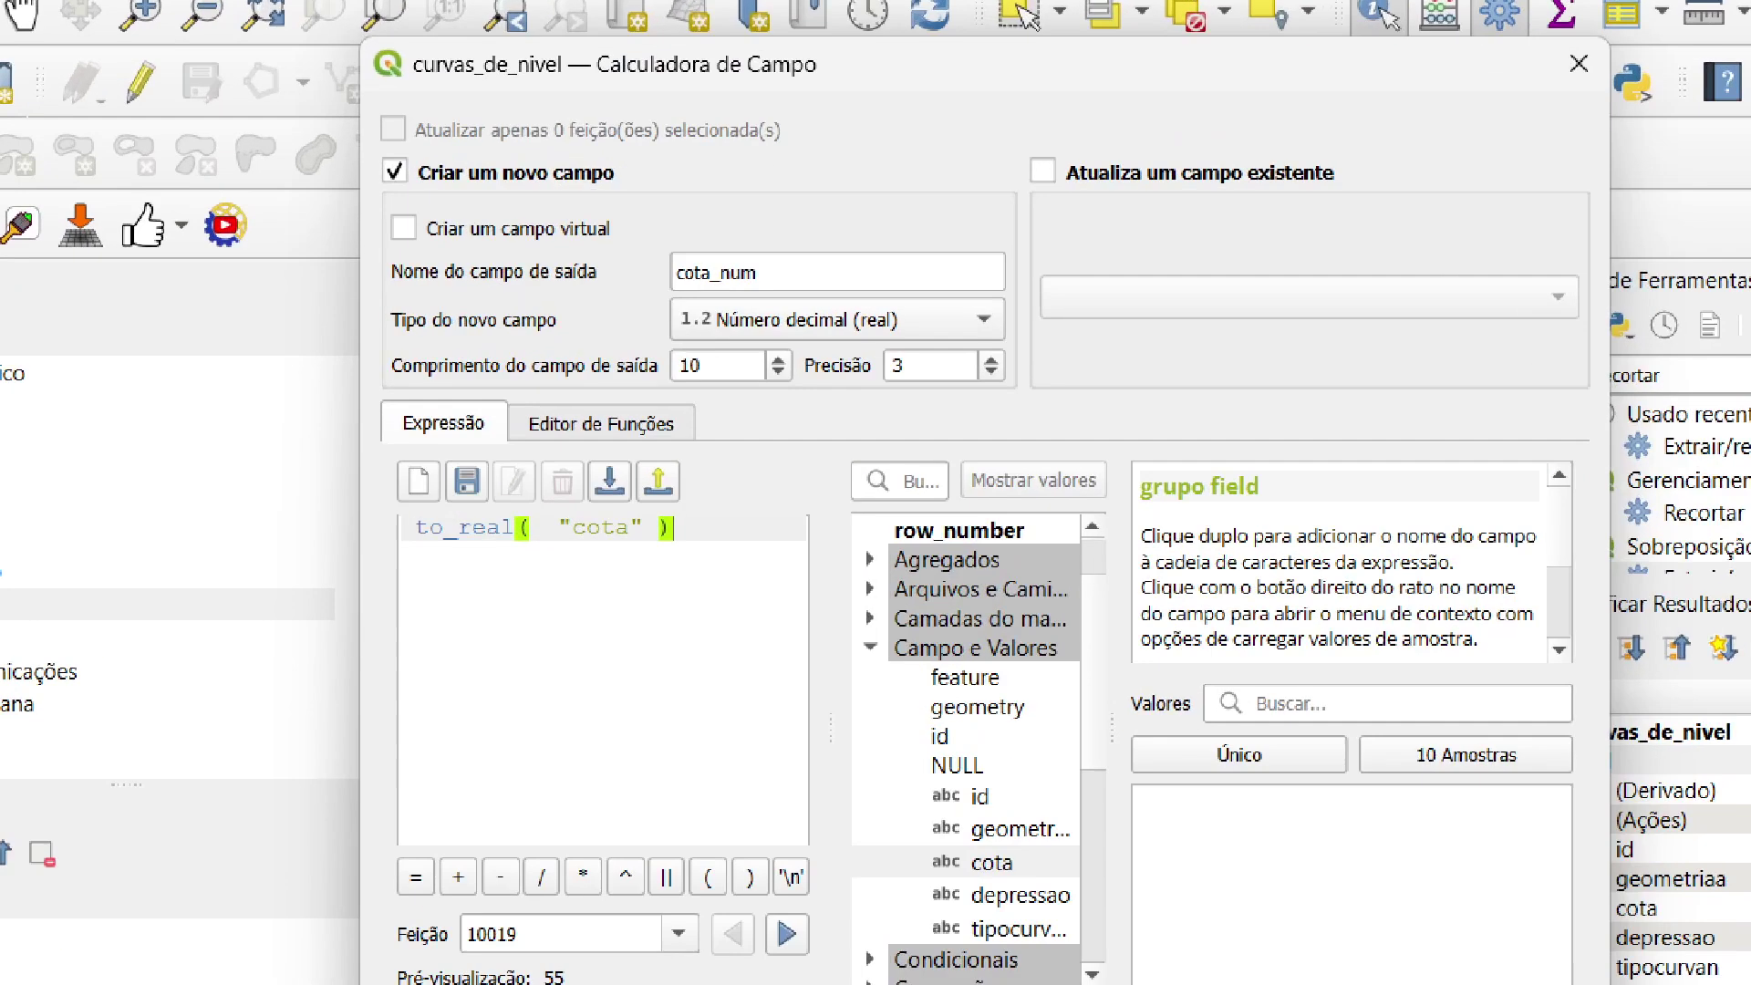
# Step: Review the new field's name, type, length, precision and expression, and apply the calculation to the curvas_de_nivel layer
pyautogui.click(668, 181)
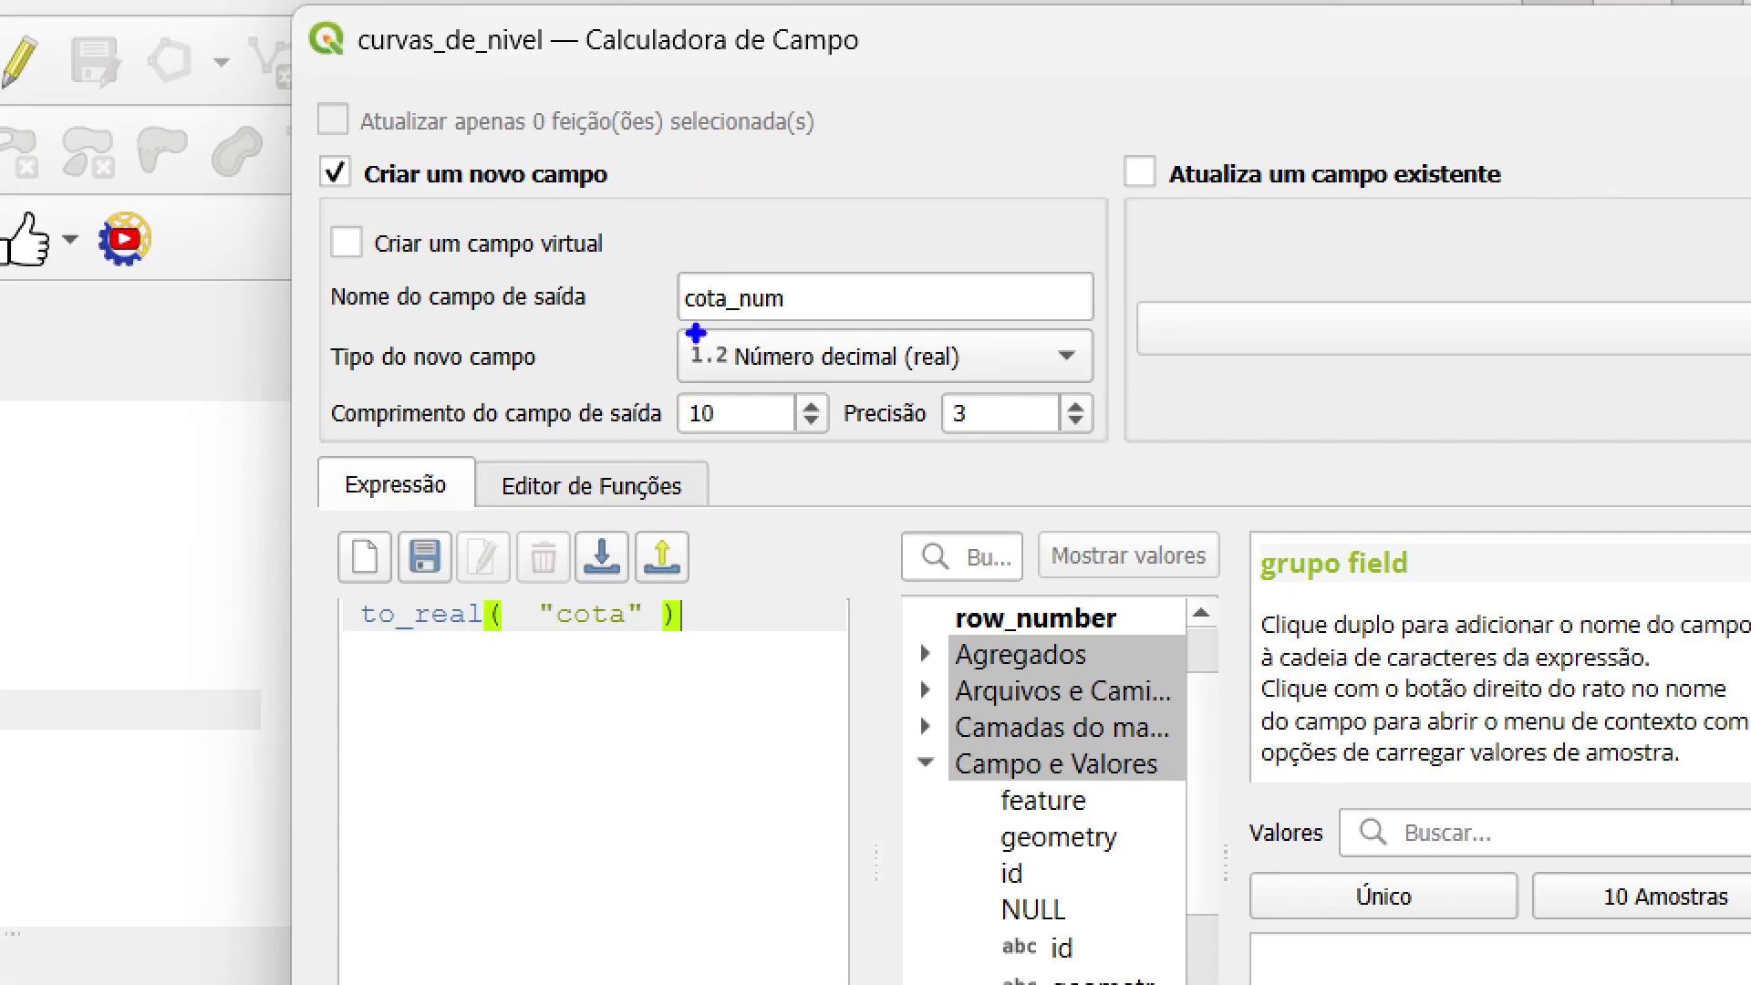
pyautogui.moveTo(675, 302); pyautogui.dragTo(775, 304)
pyautogui.moveTo(320, 207); pyautogui.dragTo(648, 201)
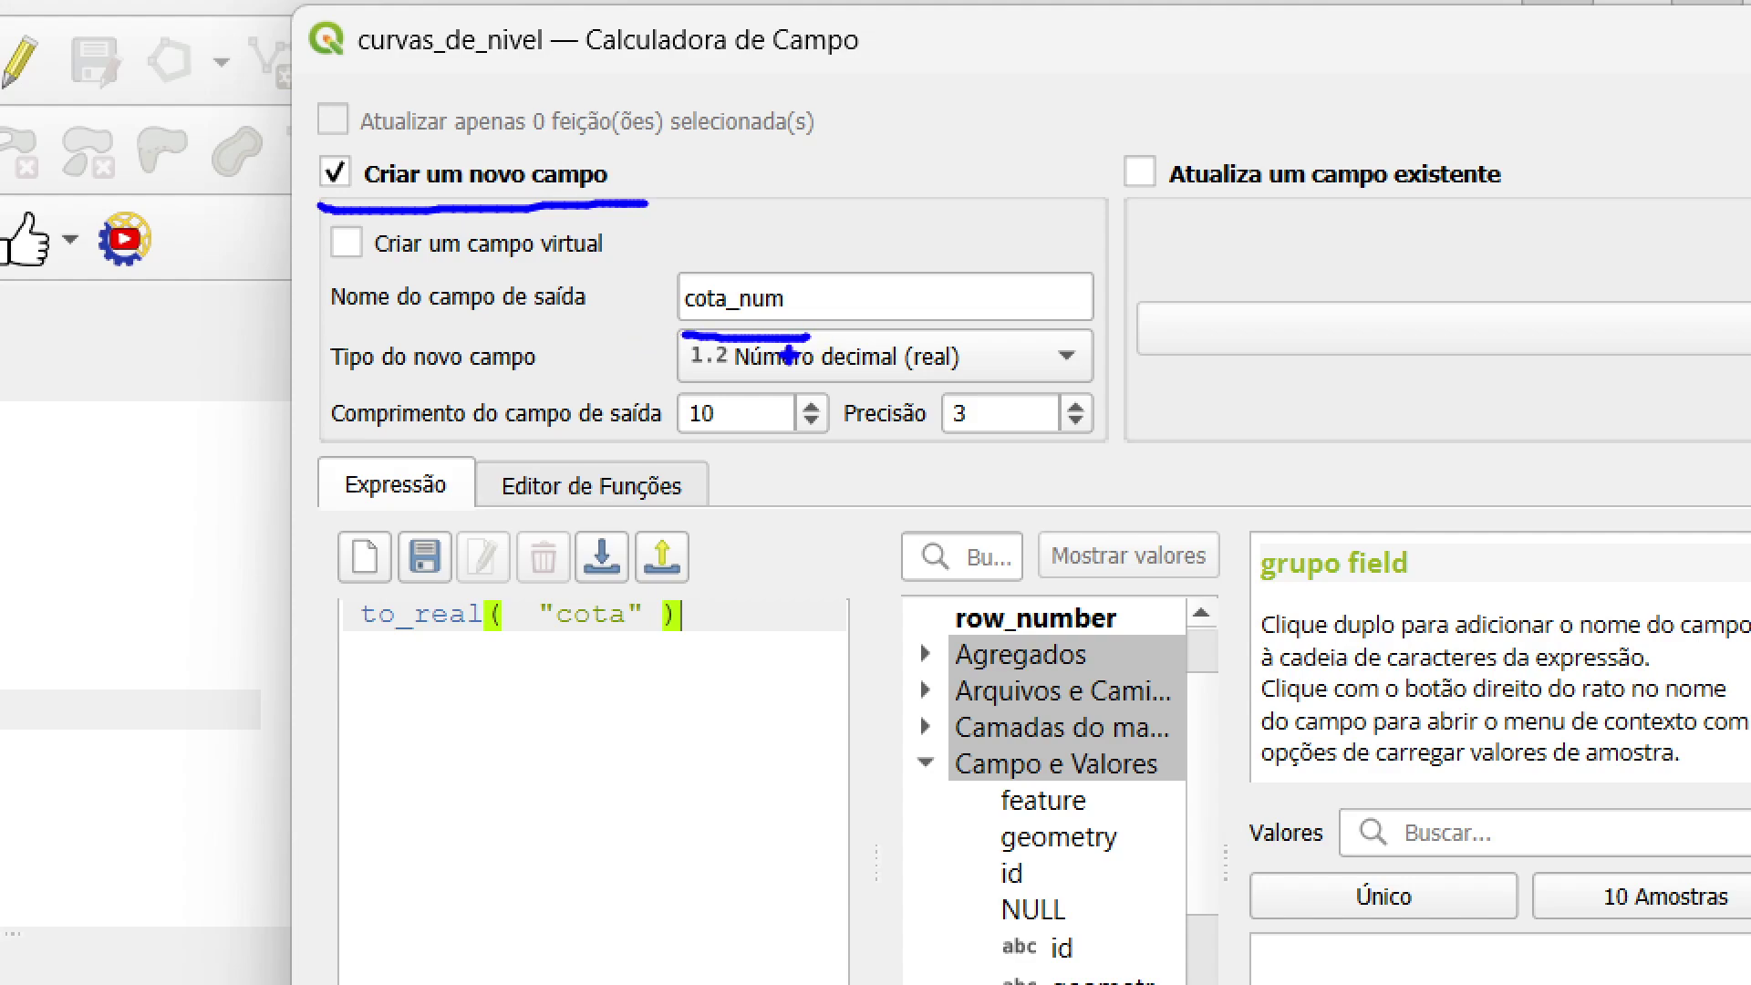
pyautogui.moveTo(695, 374); pyautogui.dragTo(974, 376)
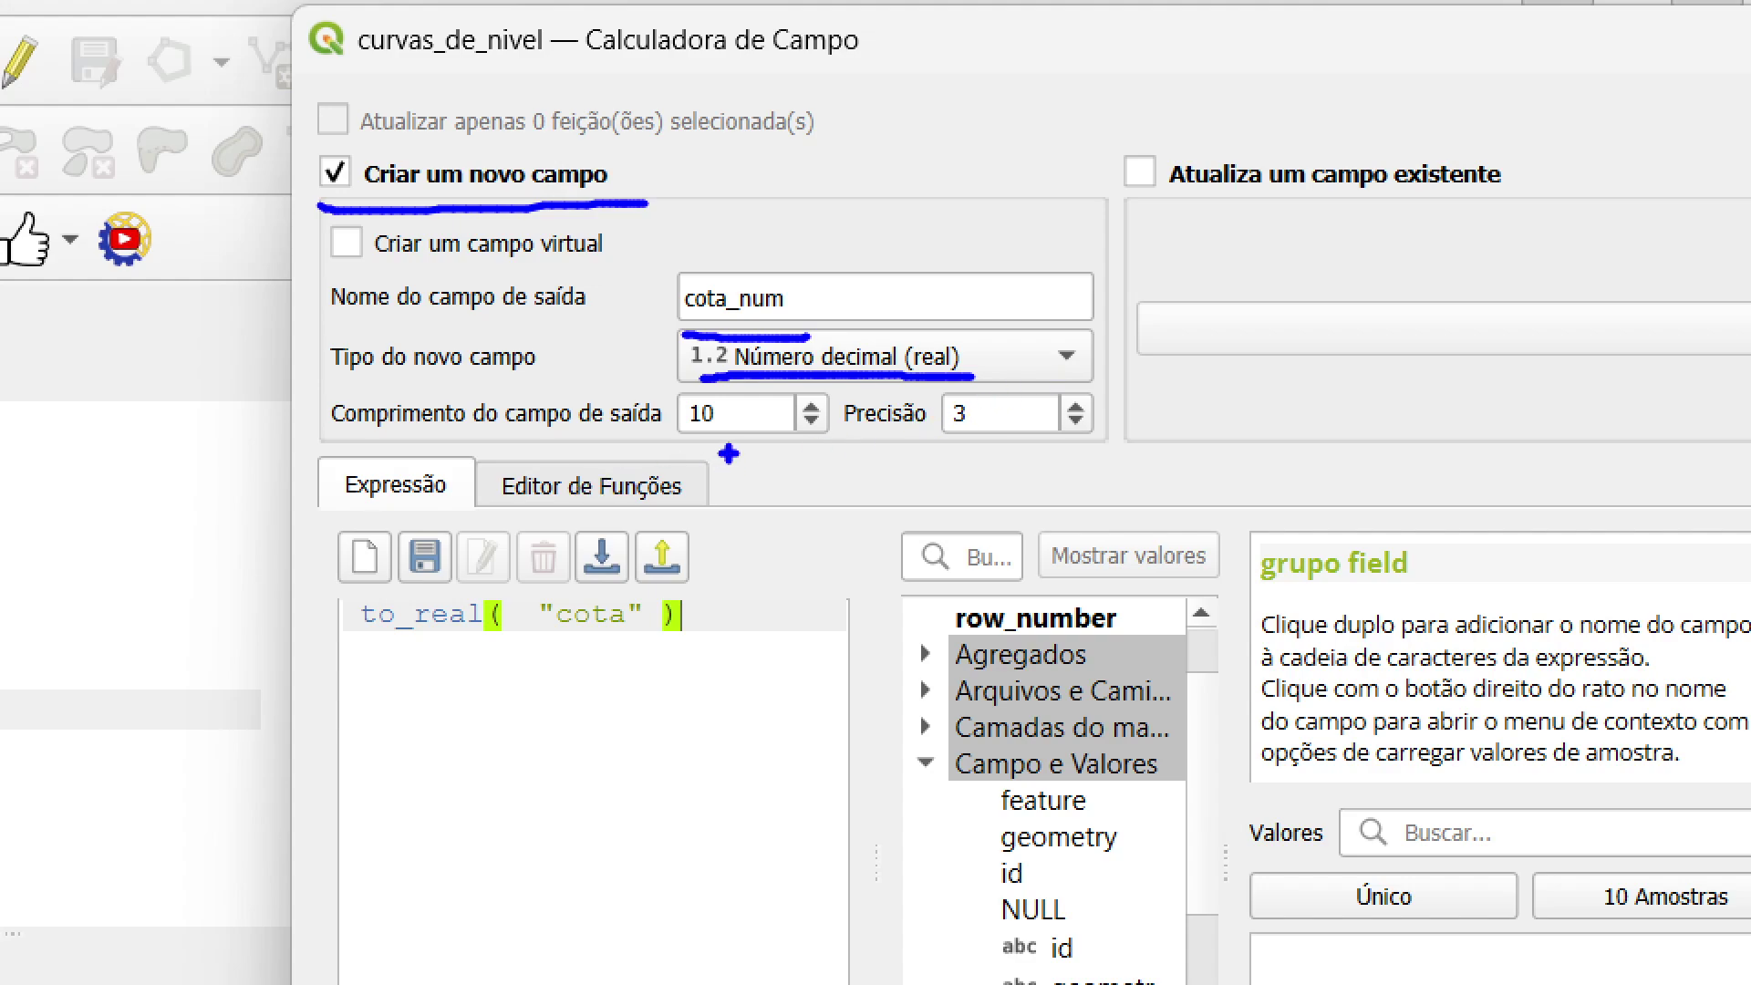
pyautogui.moveTo(727, 445); pyautogui.dragTo(1040, 453)
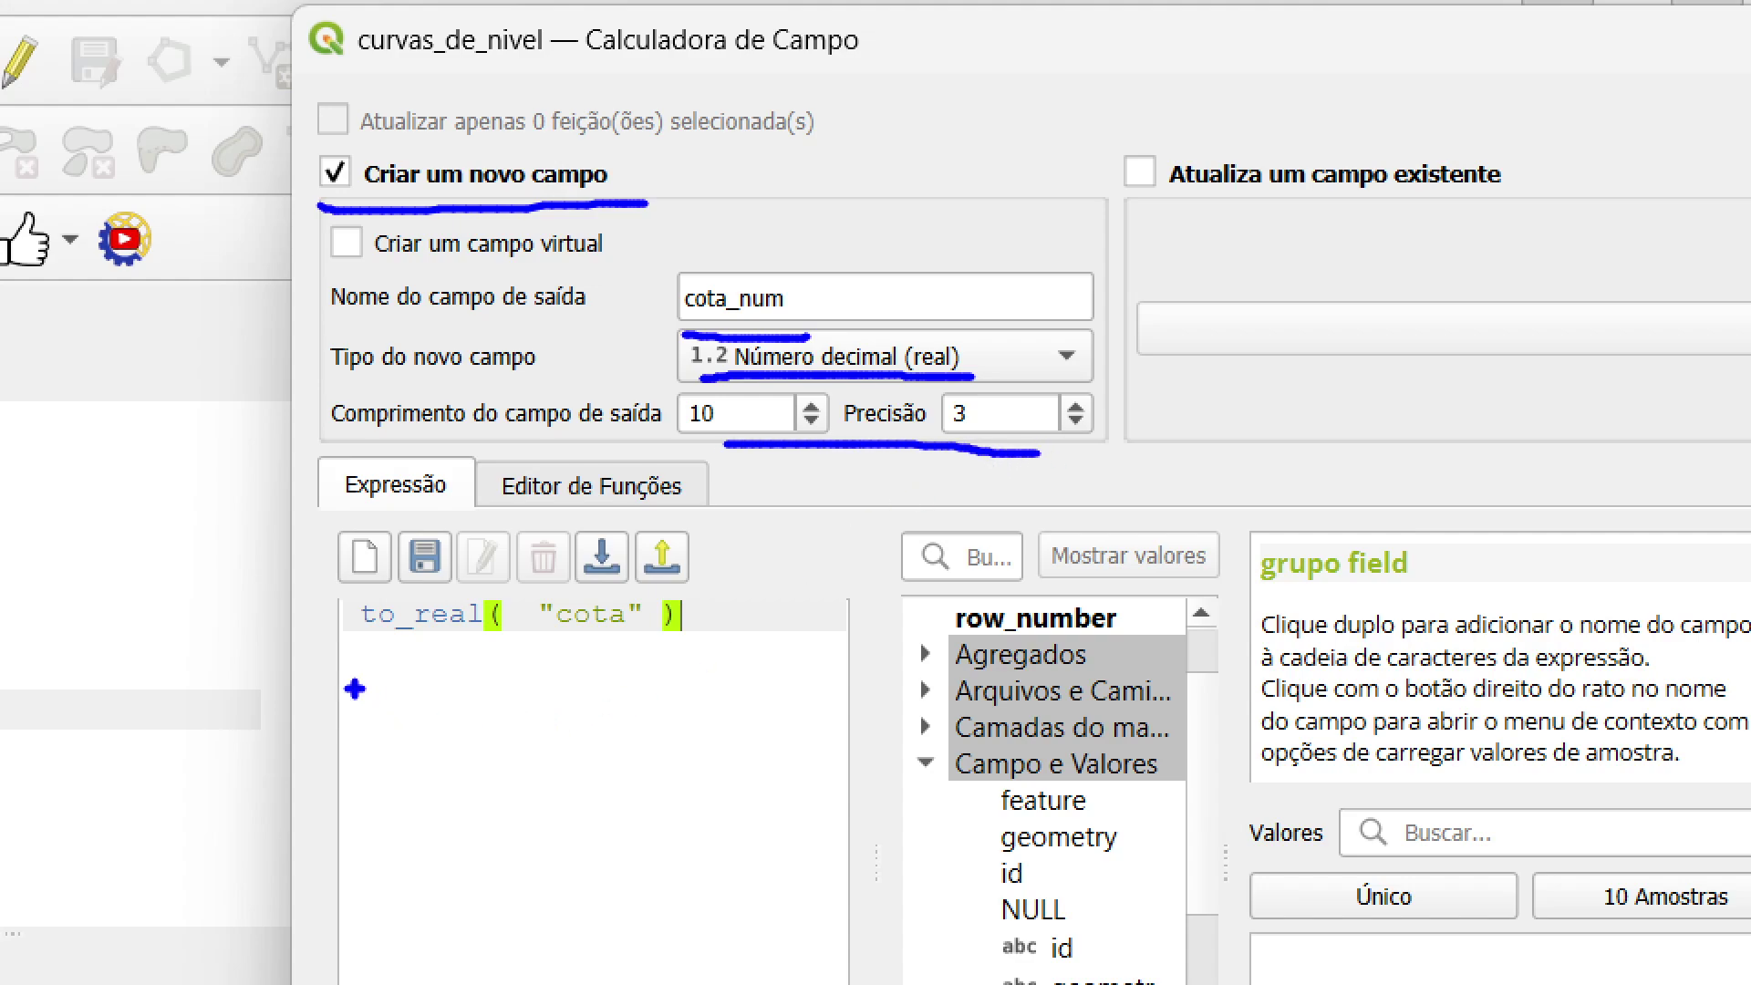
pyautogui.moveTo(354, 689); pyautogui.dragTo(698, 688)
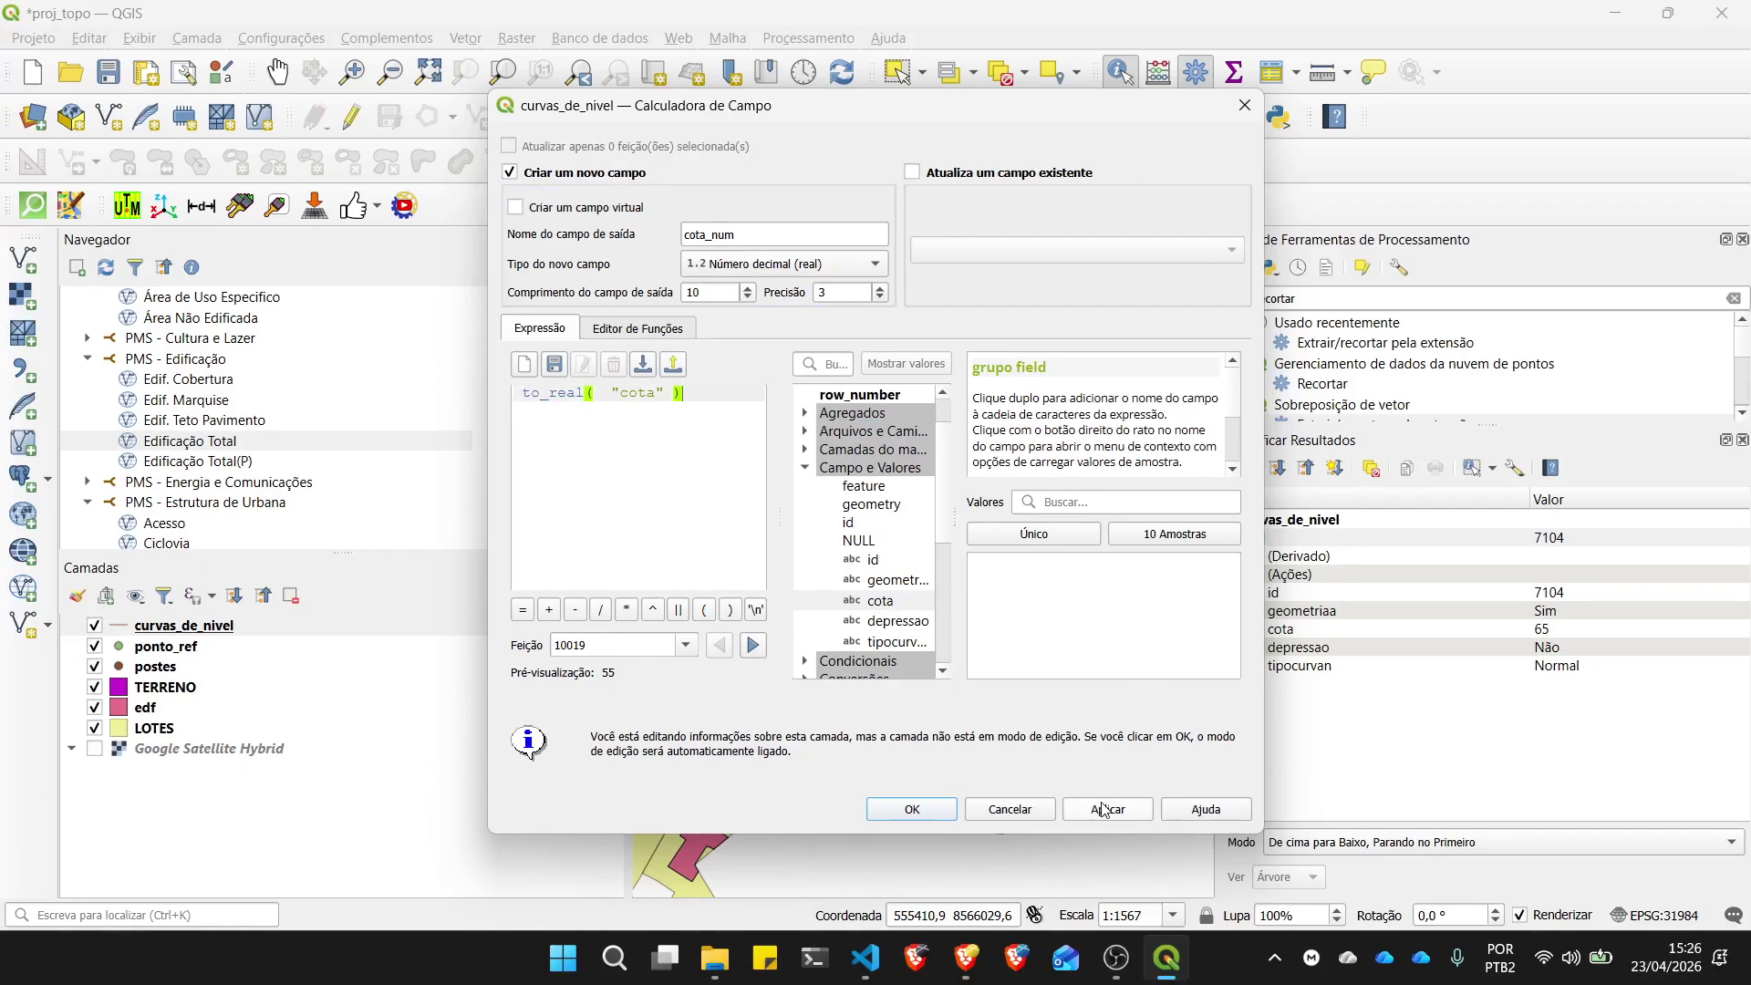
pyautogui.click(1106, 811)
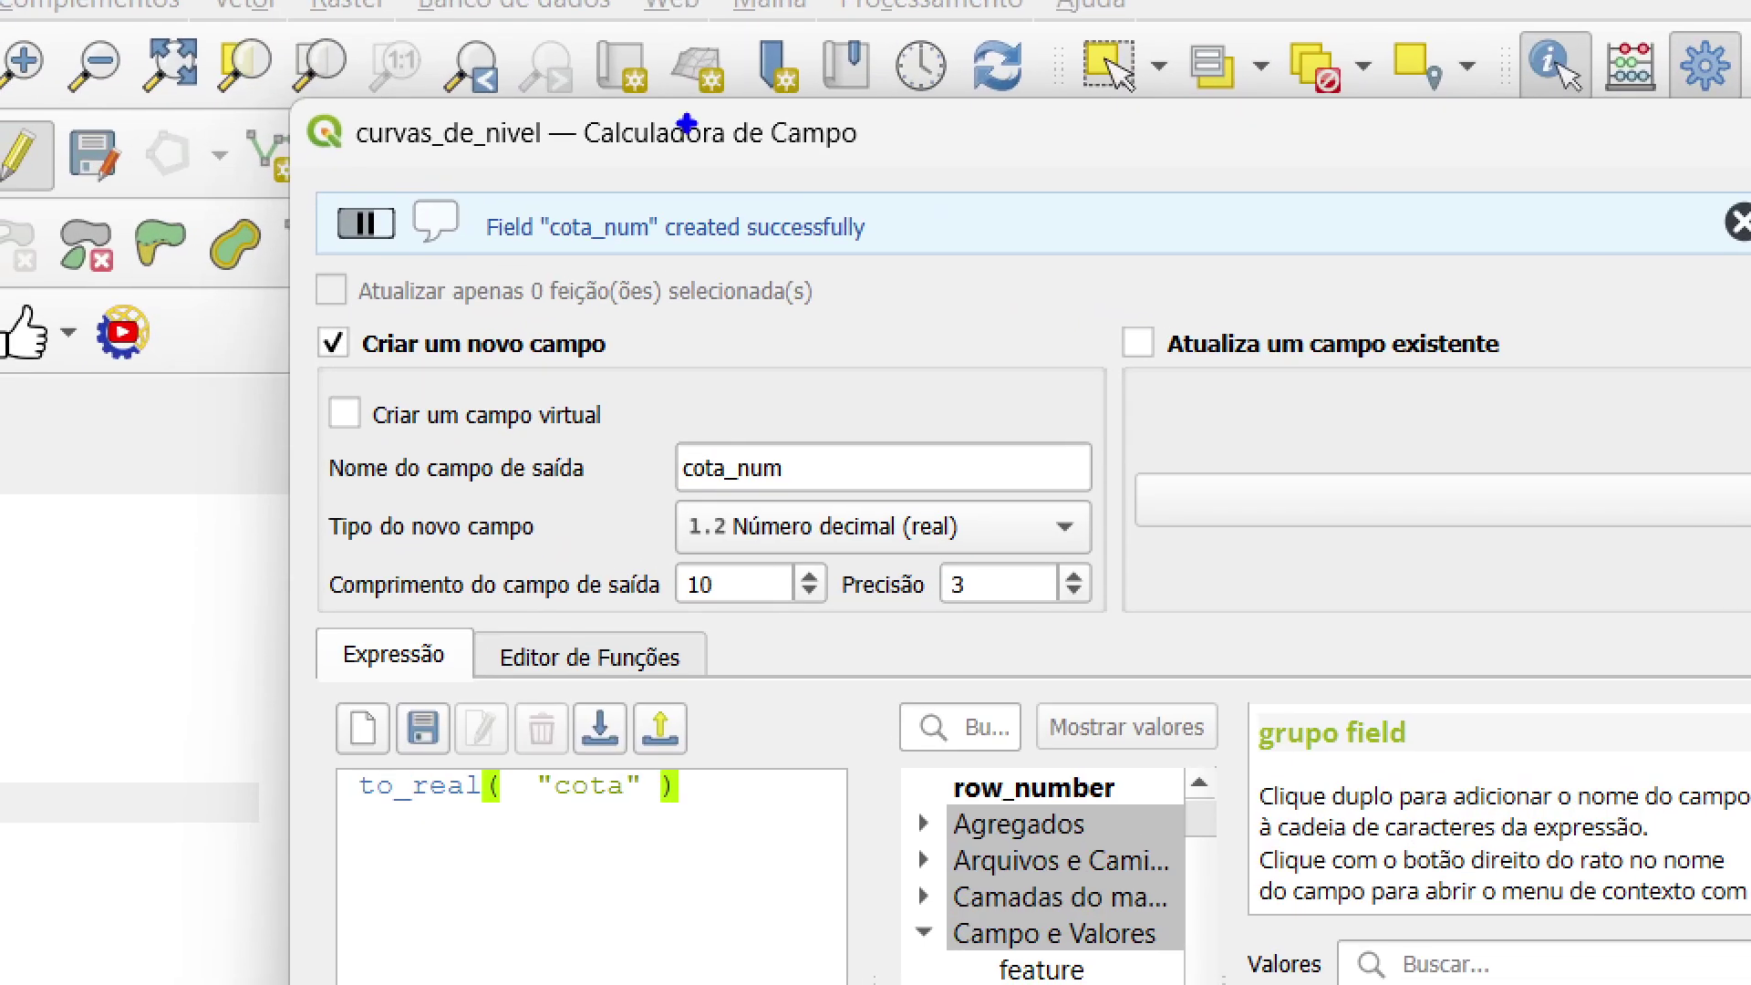
# Step: Examine the layer fields listed in the Campo e Valores group of the field calculator
pyautogui.moveTo(497, 265); pyautogui.dragTo(925, 288)
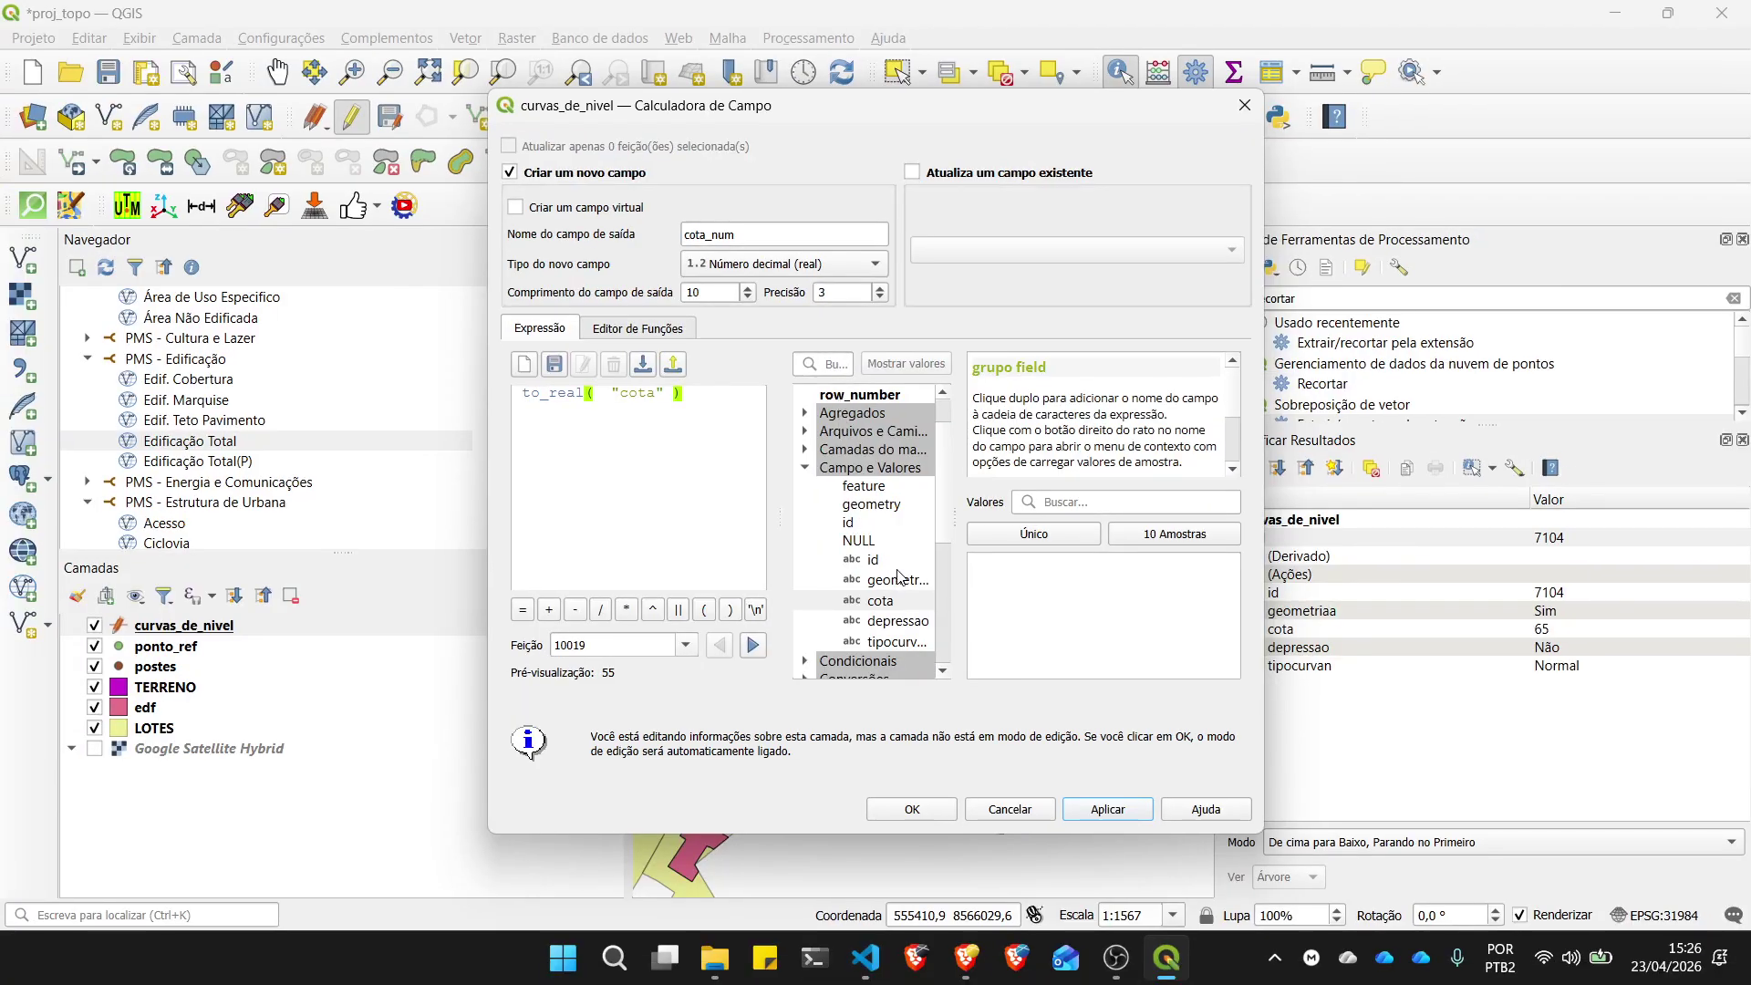
pyautogui.scroll(-1, 876, 552)
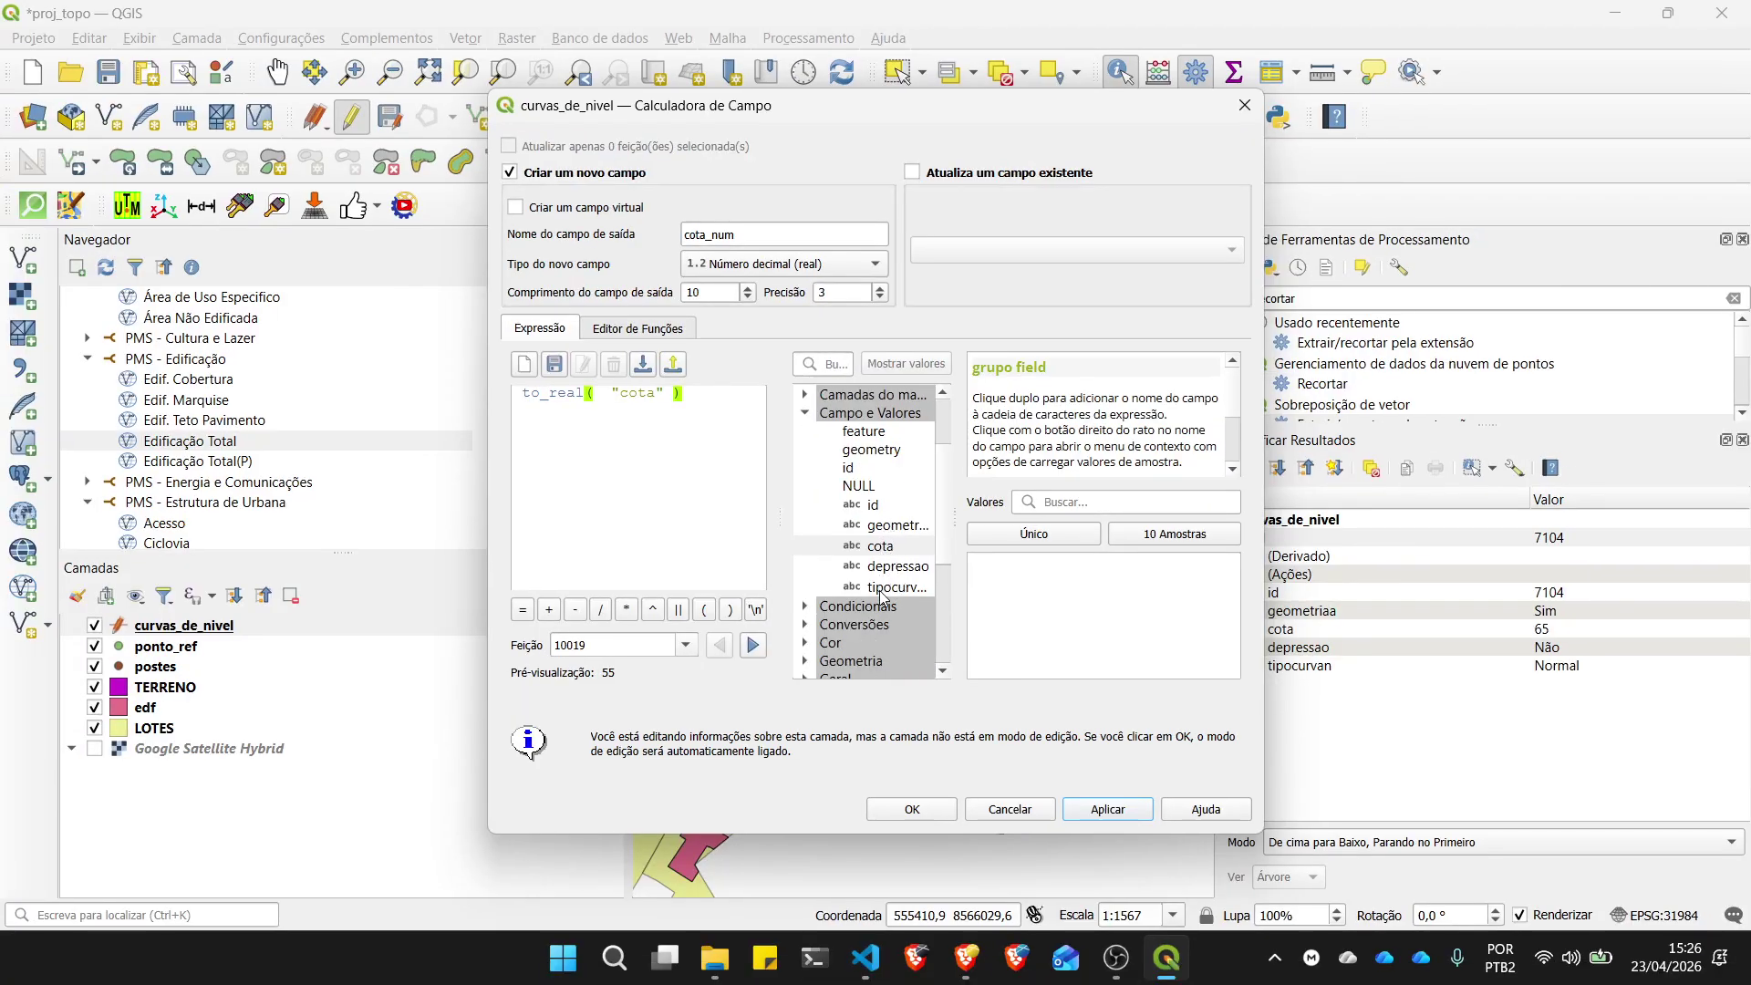
pyautogui.click(719, 496)
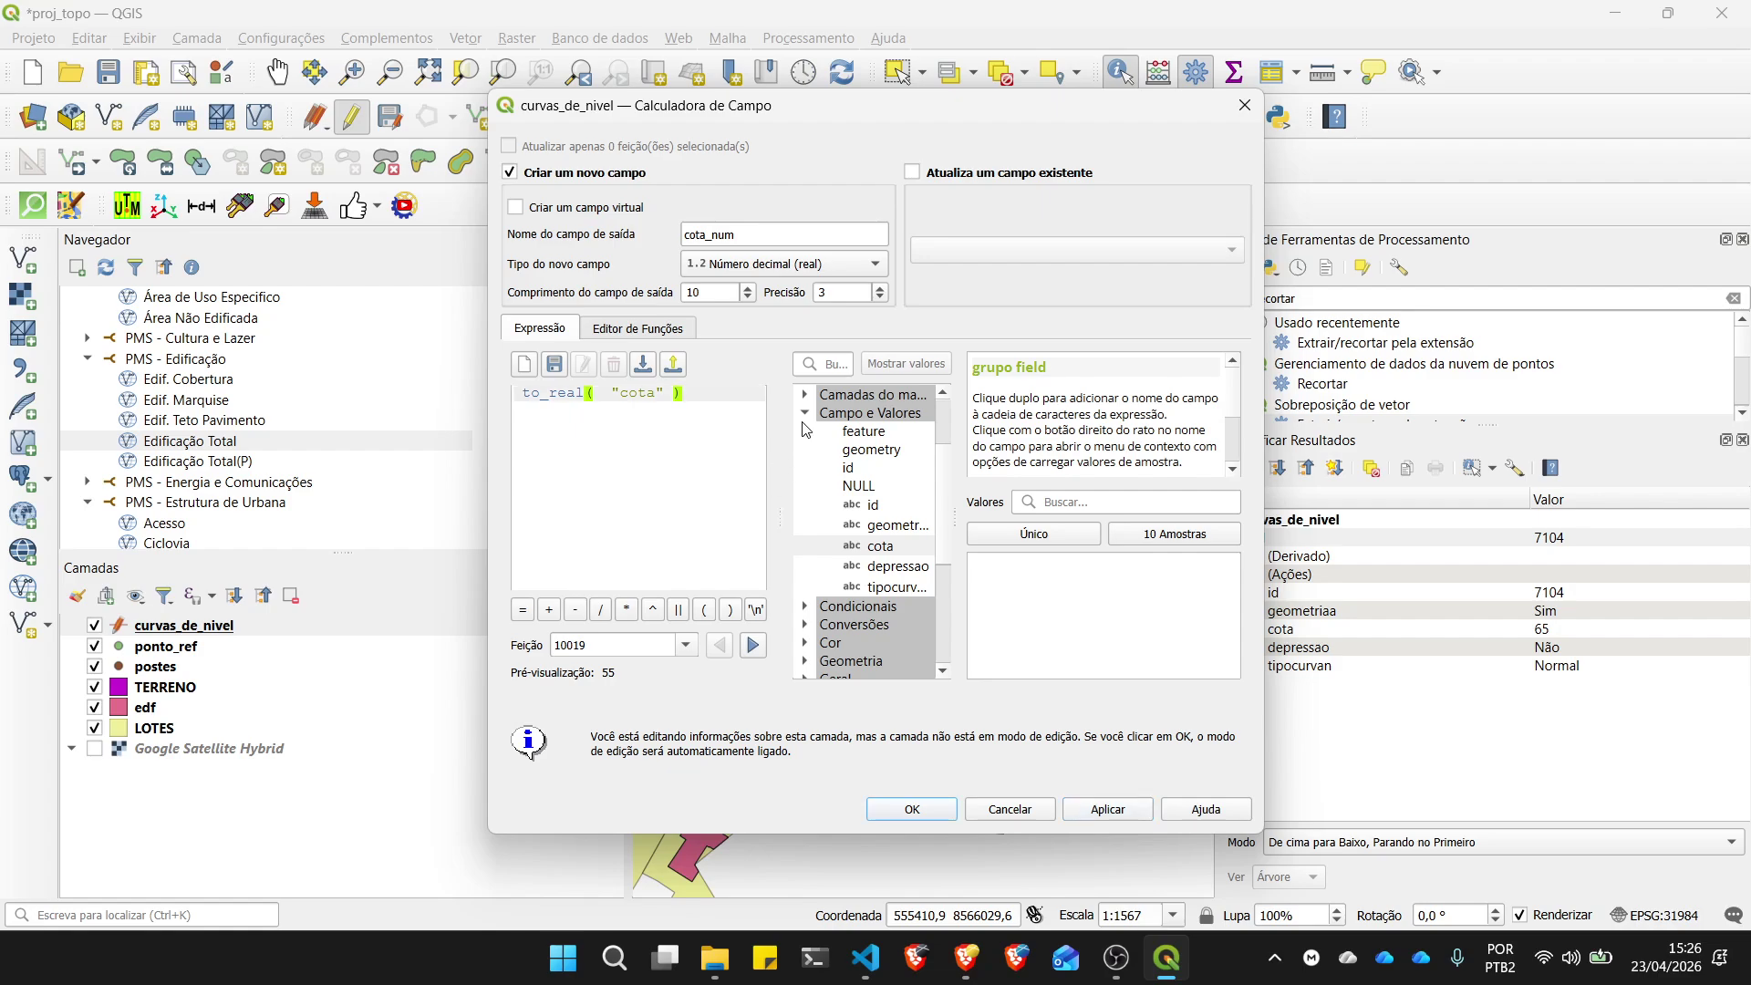
pyautogui.click(803, 414)
pyautogui.click(804, 413)
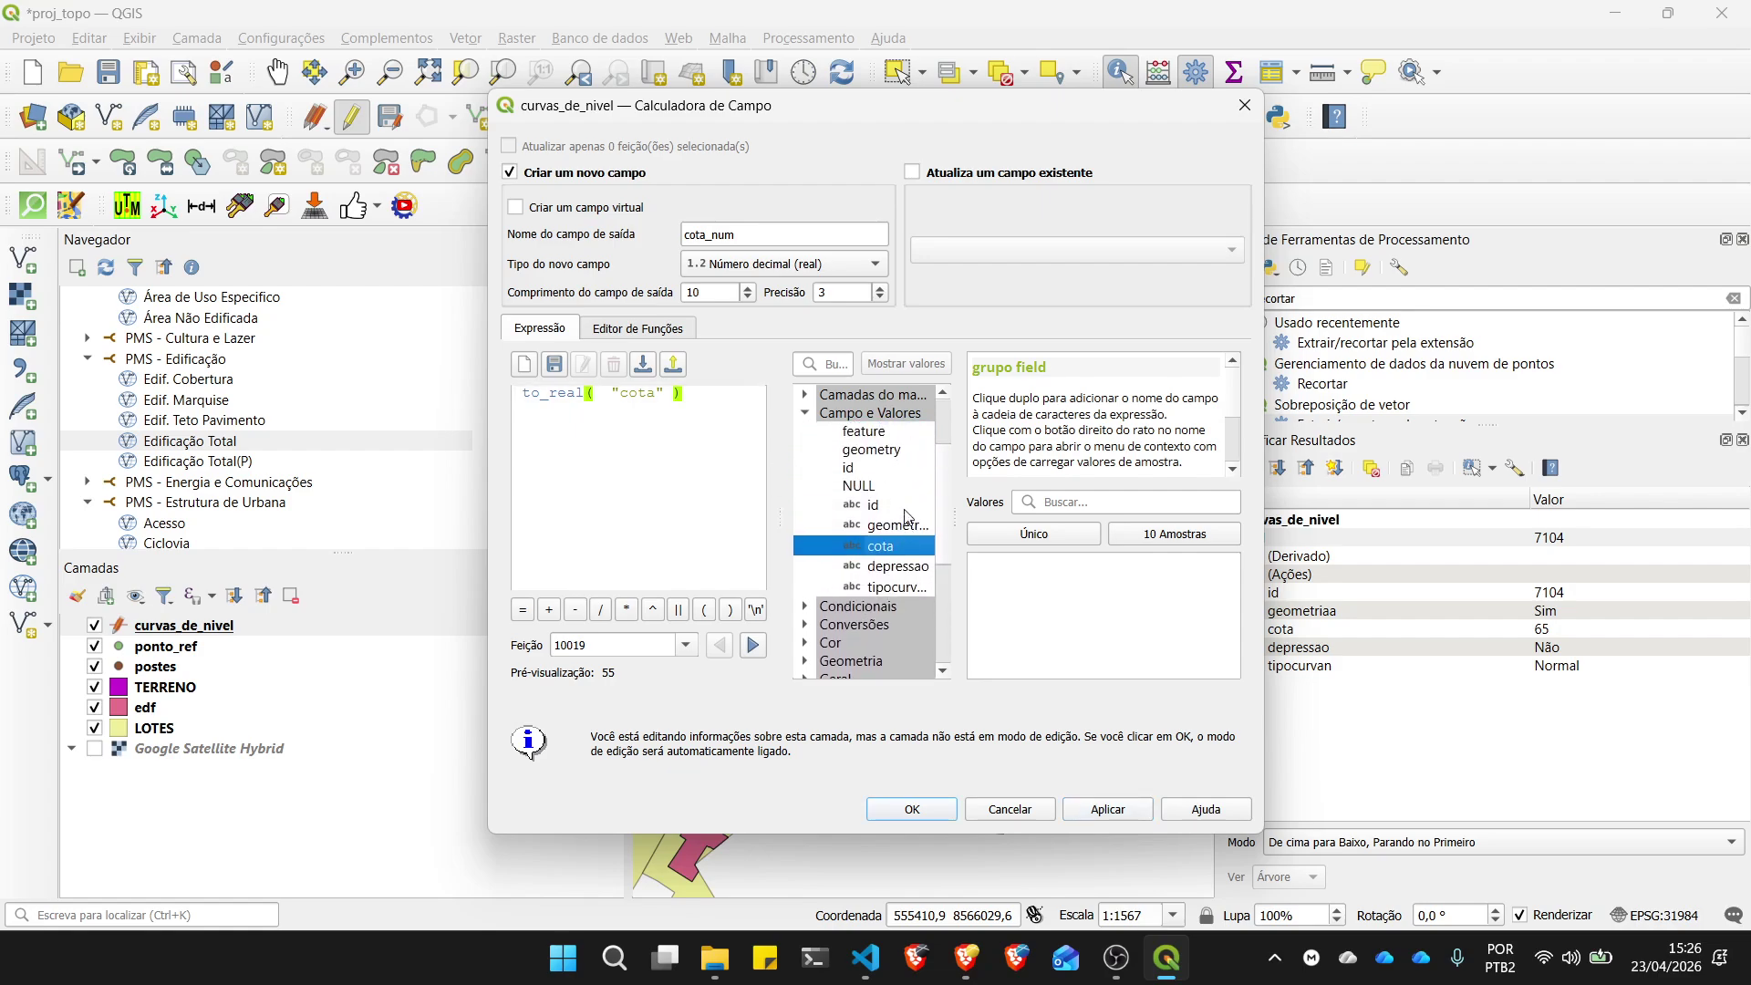
pyautogui.scroll(-1, 947, 513)
pyautogui.scroll(2, 945, 515)
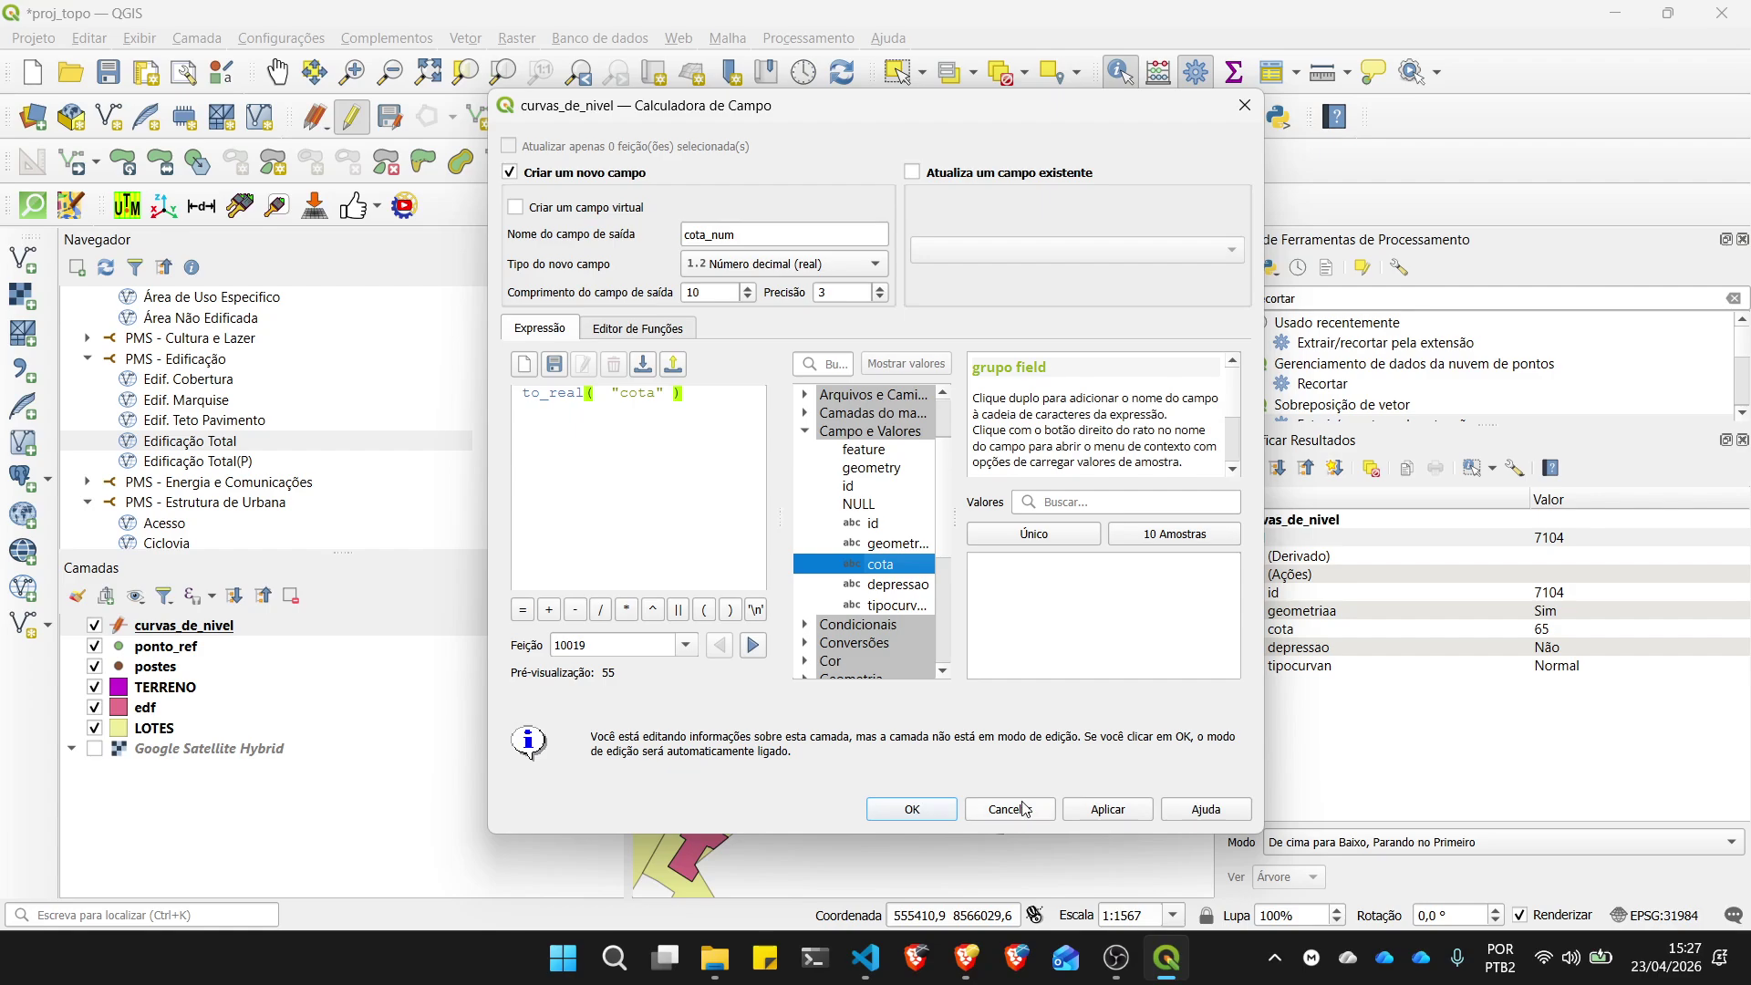
# Step: Try to confirm the cota_num field calculation again, dismiss the message and leave the field calculator
pyautogui.click(911, 811)
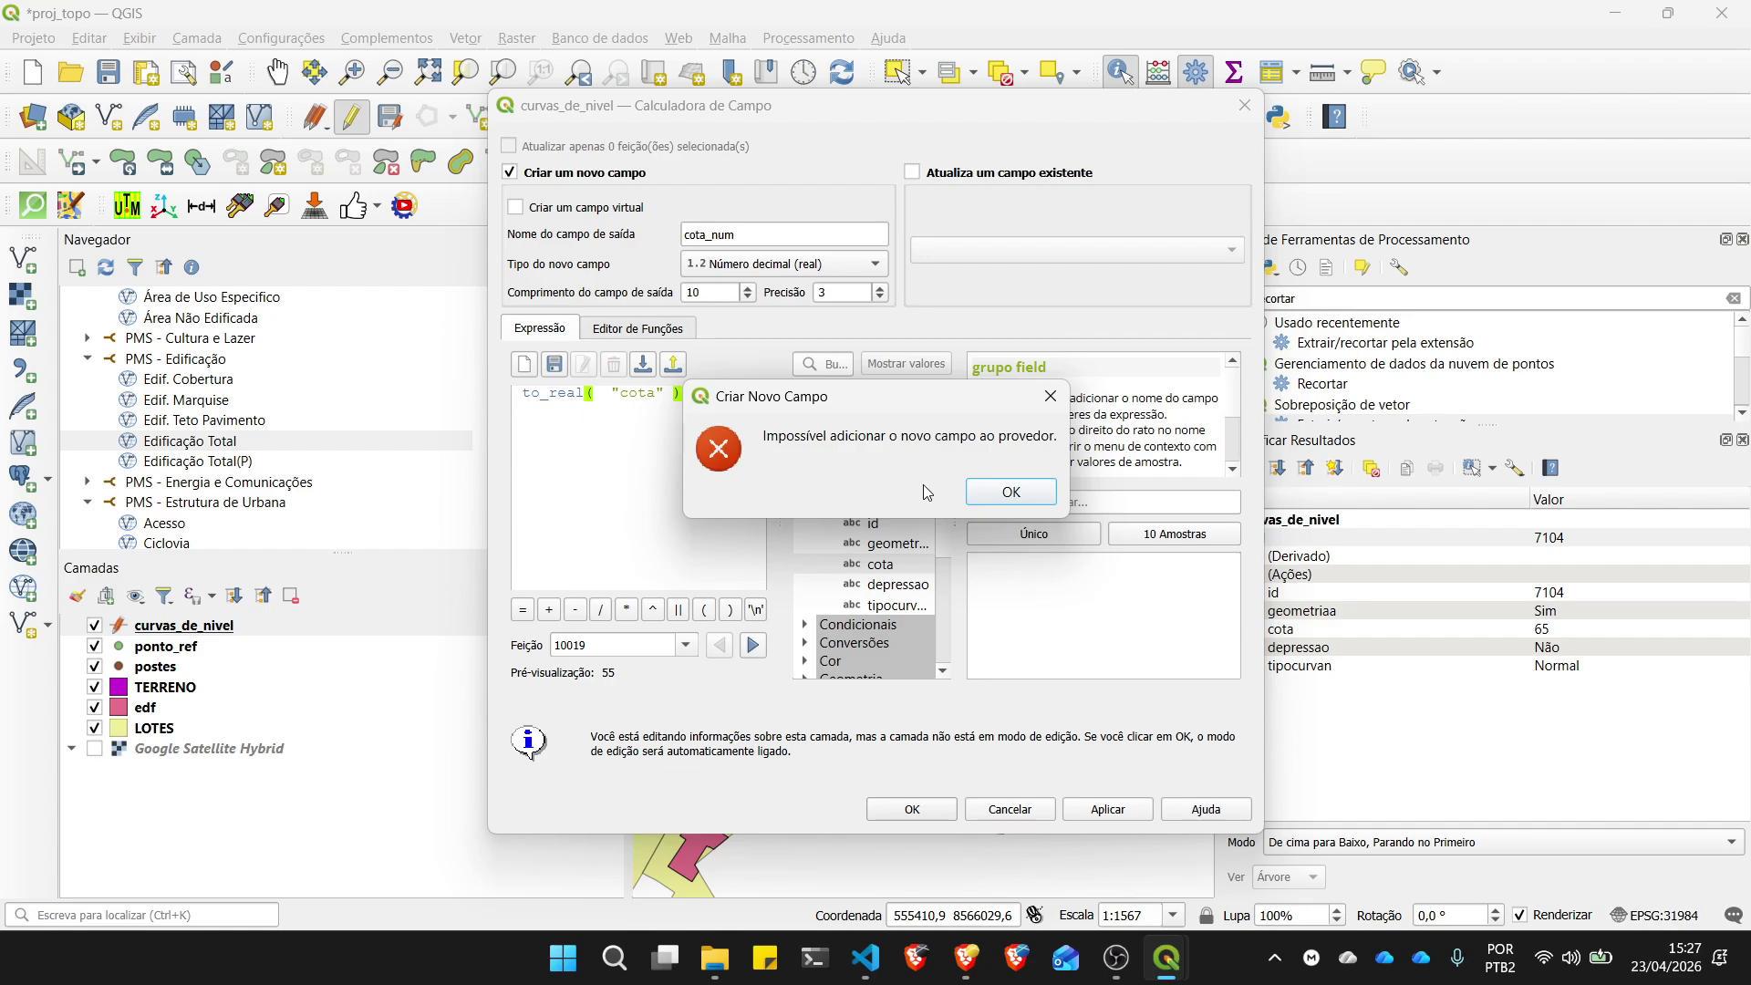
pyautogui.click(1003, 492)
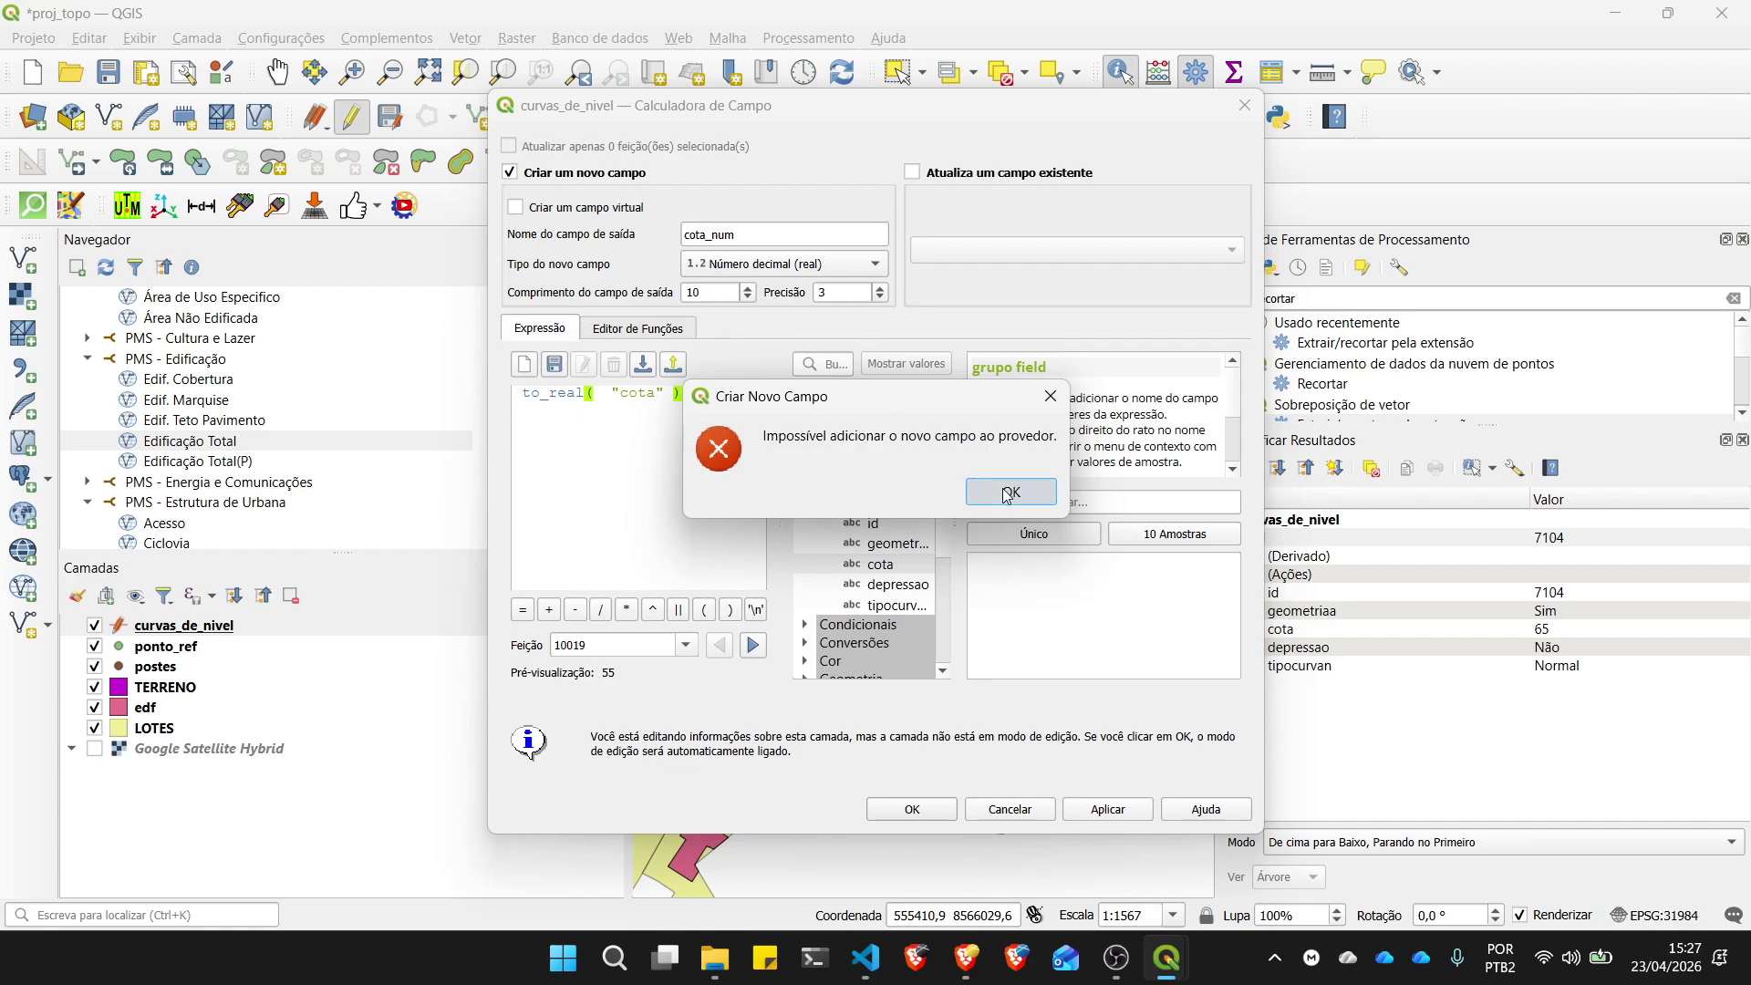
pyautogui.click(806, 813)
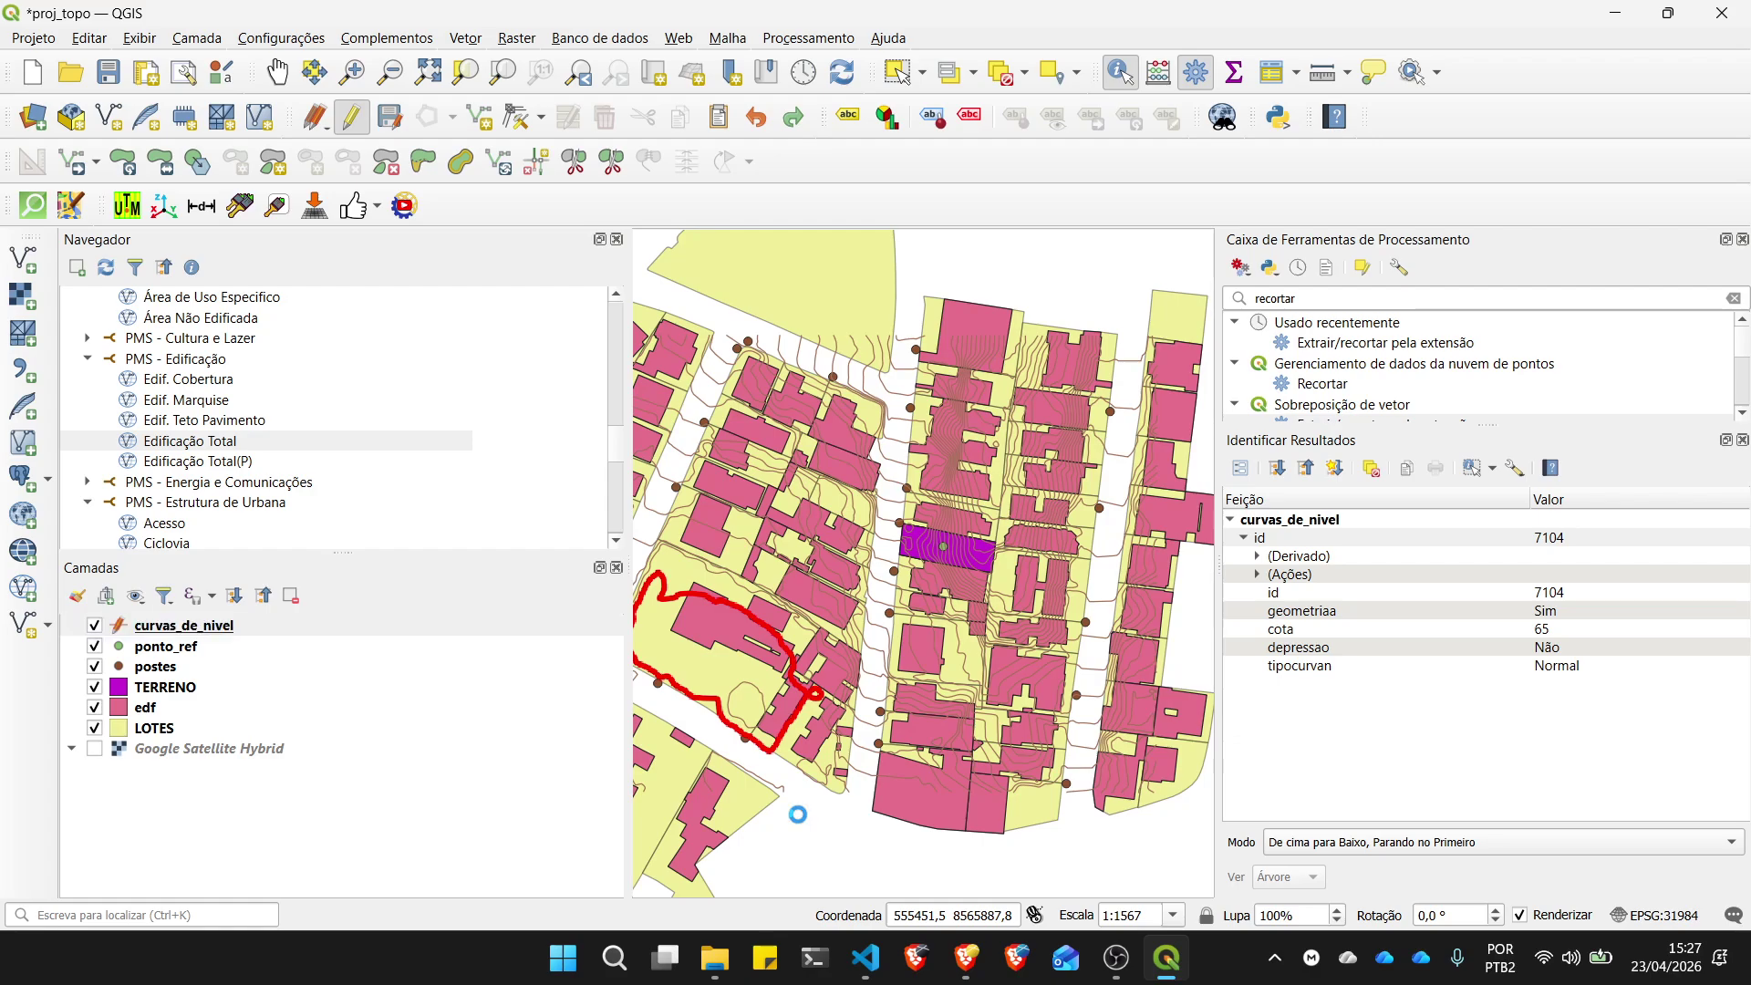
# Step: Identify a contour line of curvas_de_nivel on the map and examine its cota and cota_num attributes
pyautogui.scroll(2, 771, 698)
pyautogui.click(760, 678)
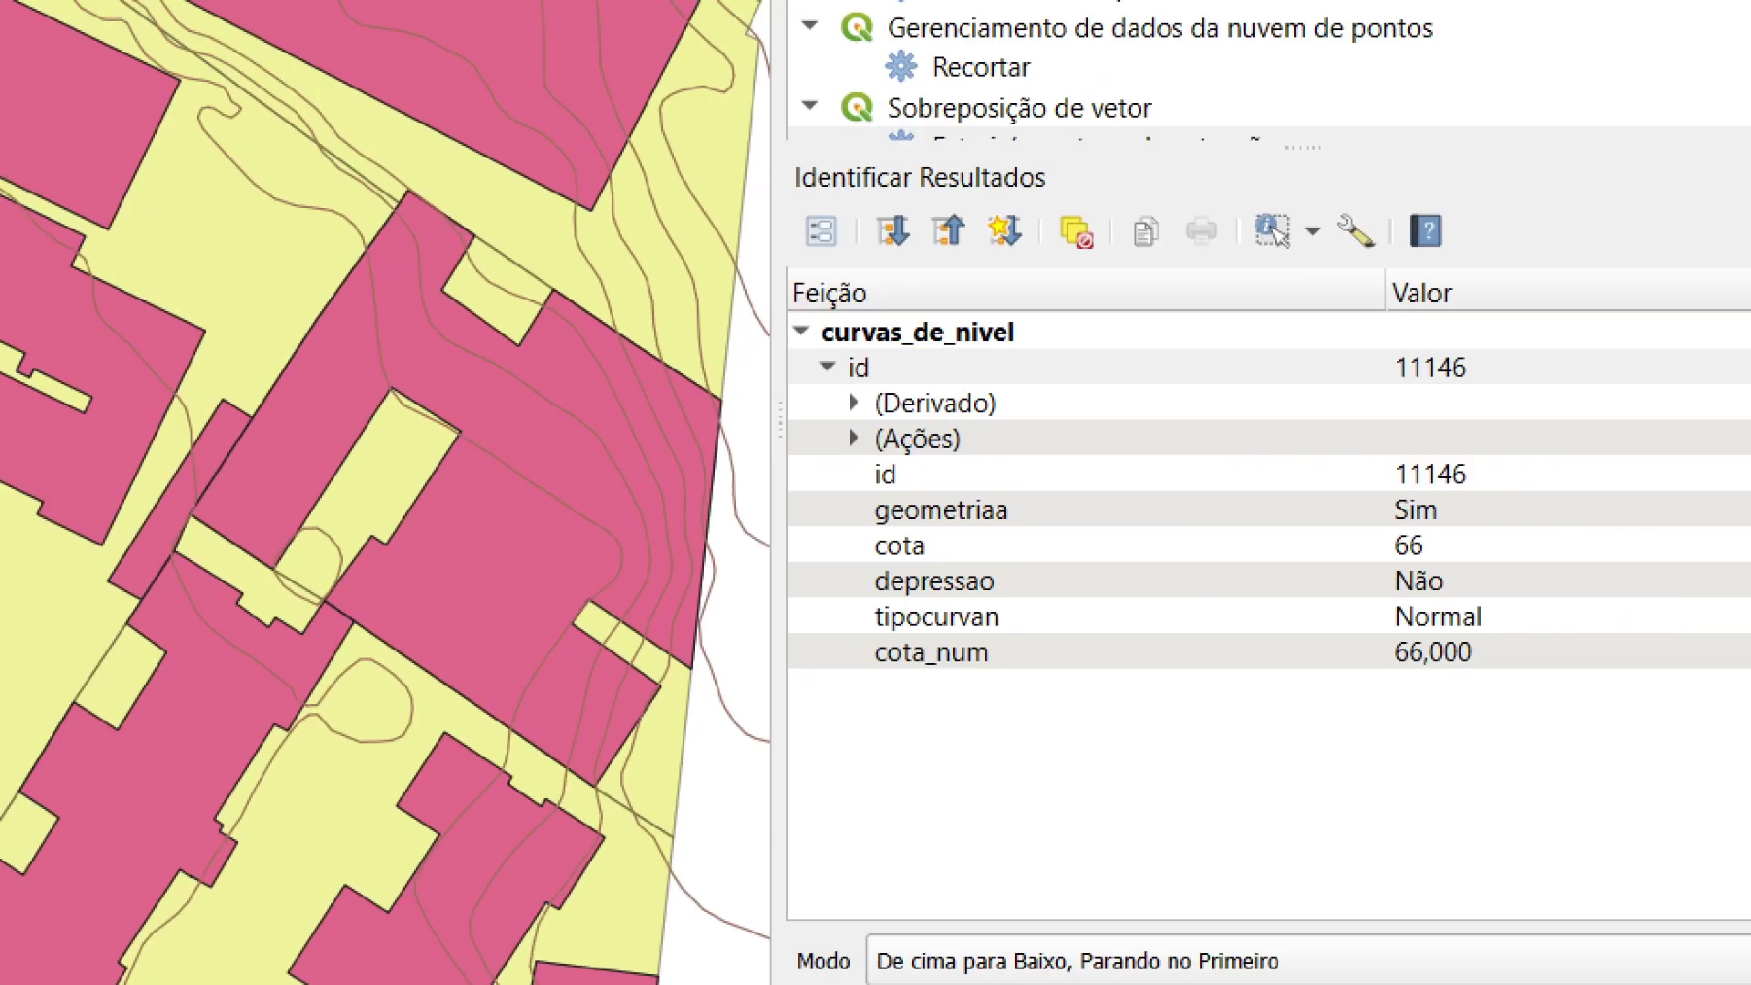
pyautogui.moveTo(1457, 713)
pyautogui.mouseDown()
pyautogui.moveTo(1470, 665)
pyautogui.moveTo(1388, 662)
pyautogui.mouseUp()
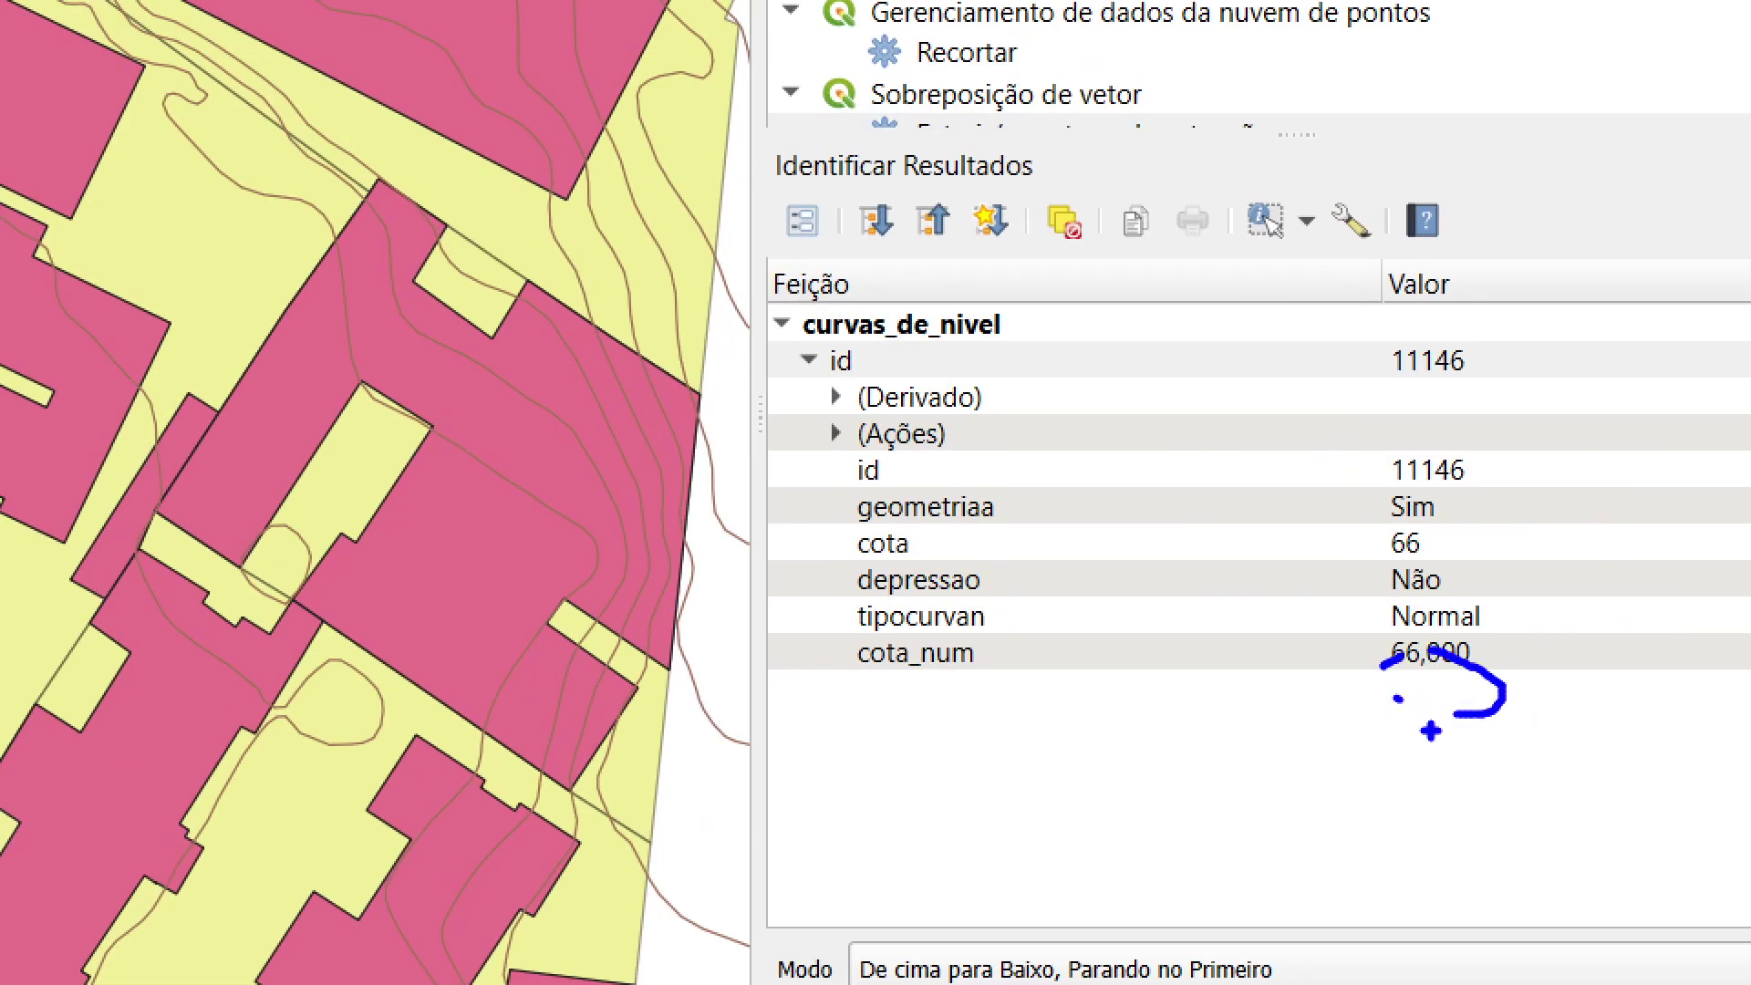
pyautogui.press('Escape')
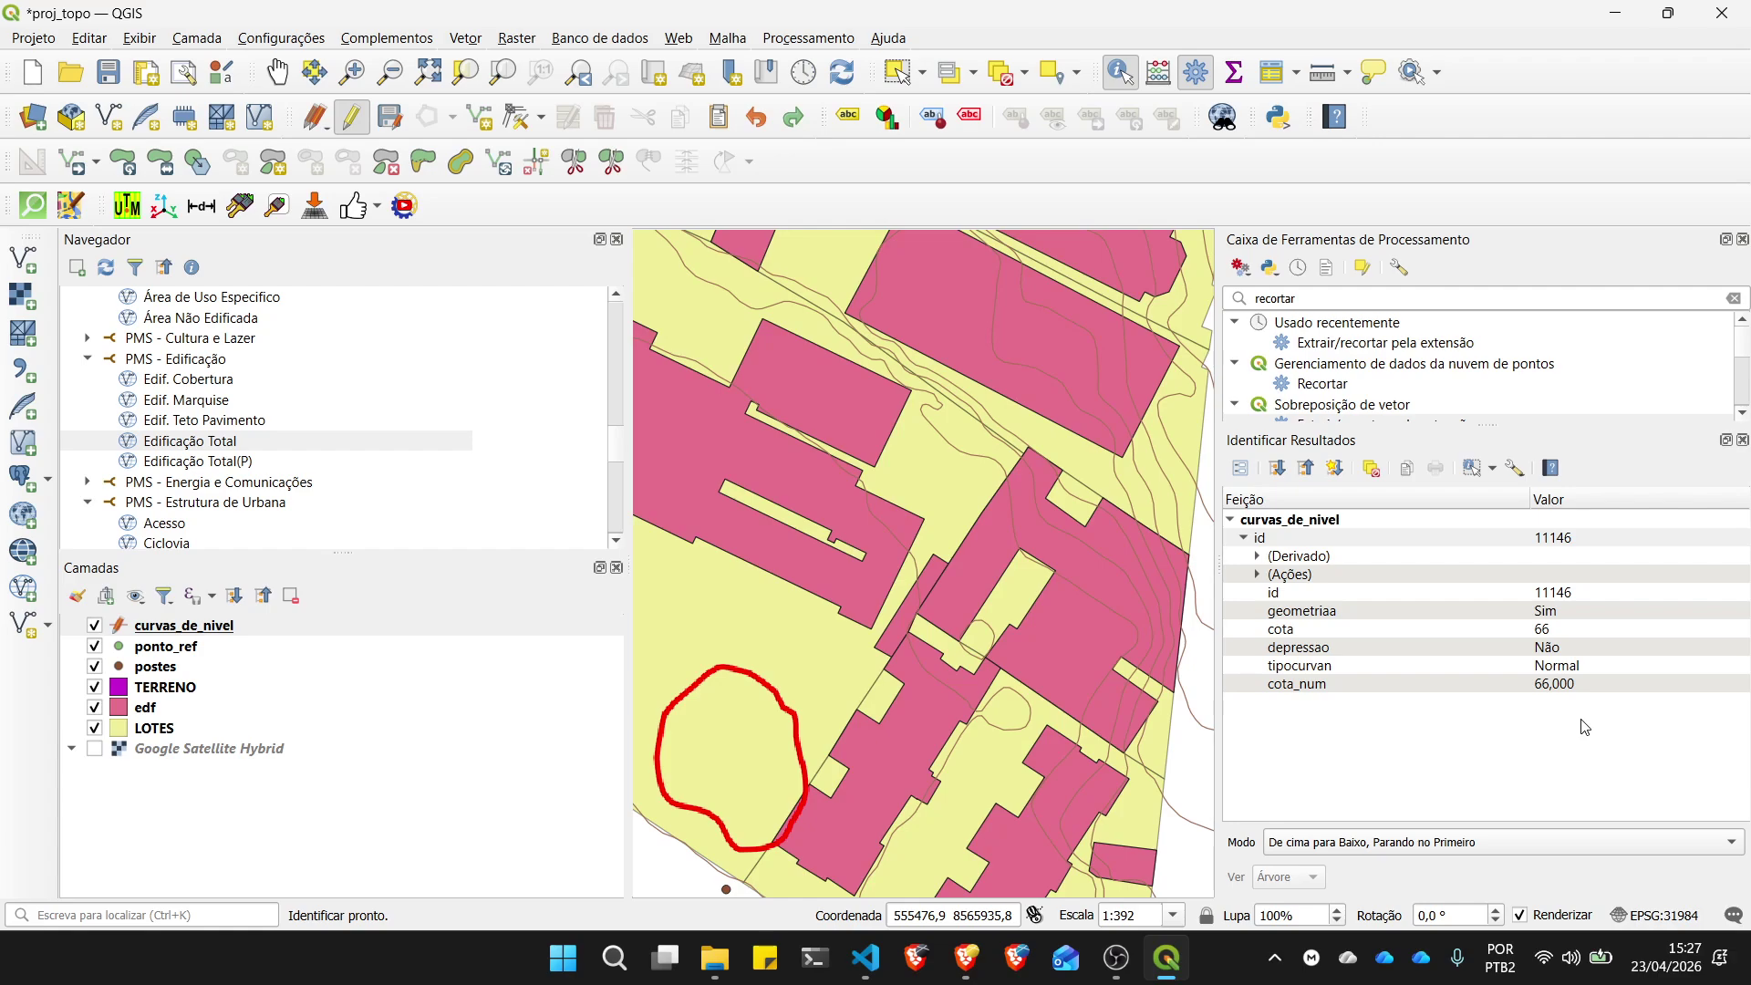
# Step: Widen the map canvas by narrowing the processing toolbox and identify results area
pyautogui.scroll(-2, 884, 637)
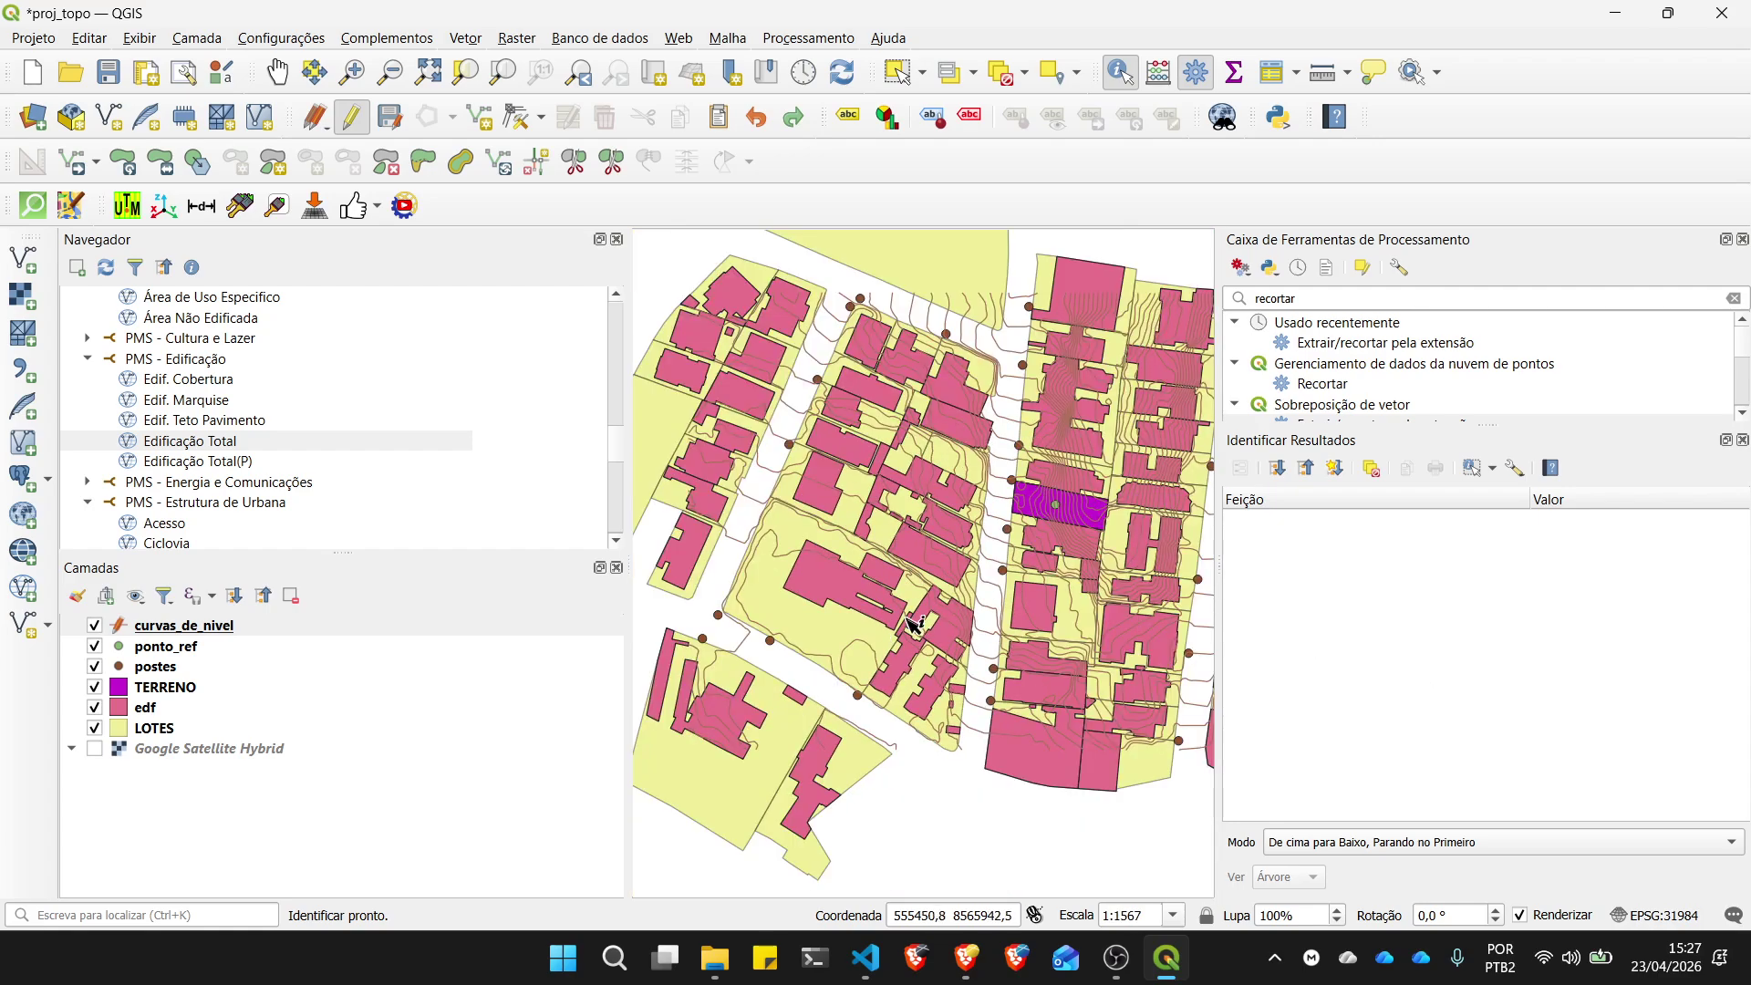
pyautogui.scroll(-1, 912, 624)
pyautogui.scroll(1, 899, 604)
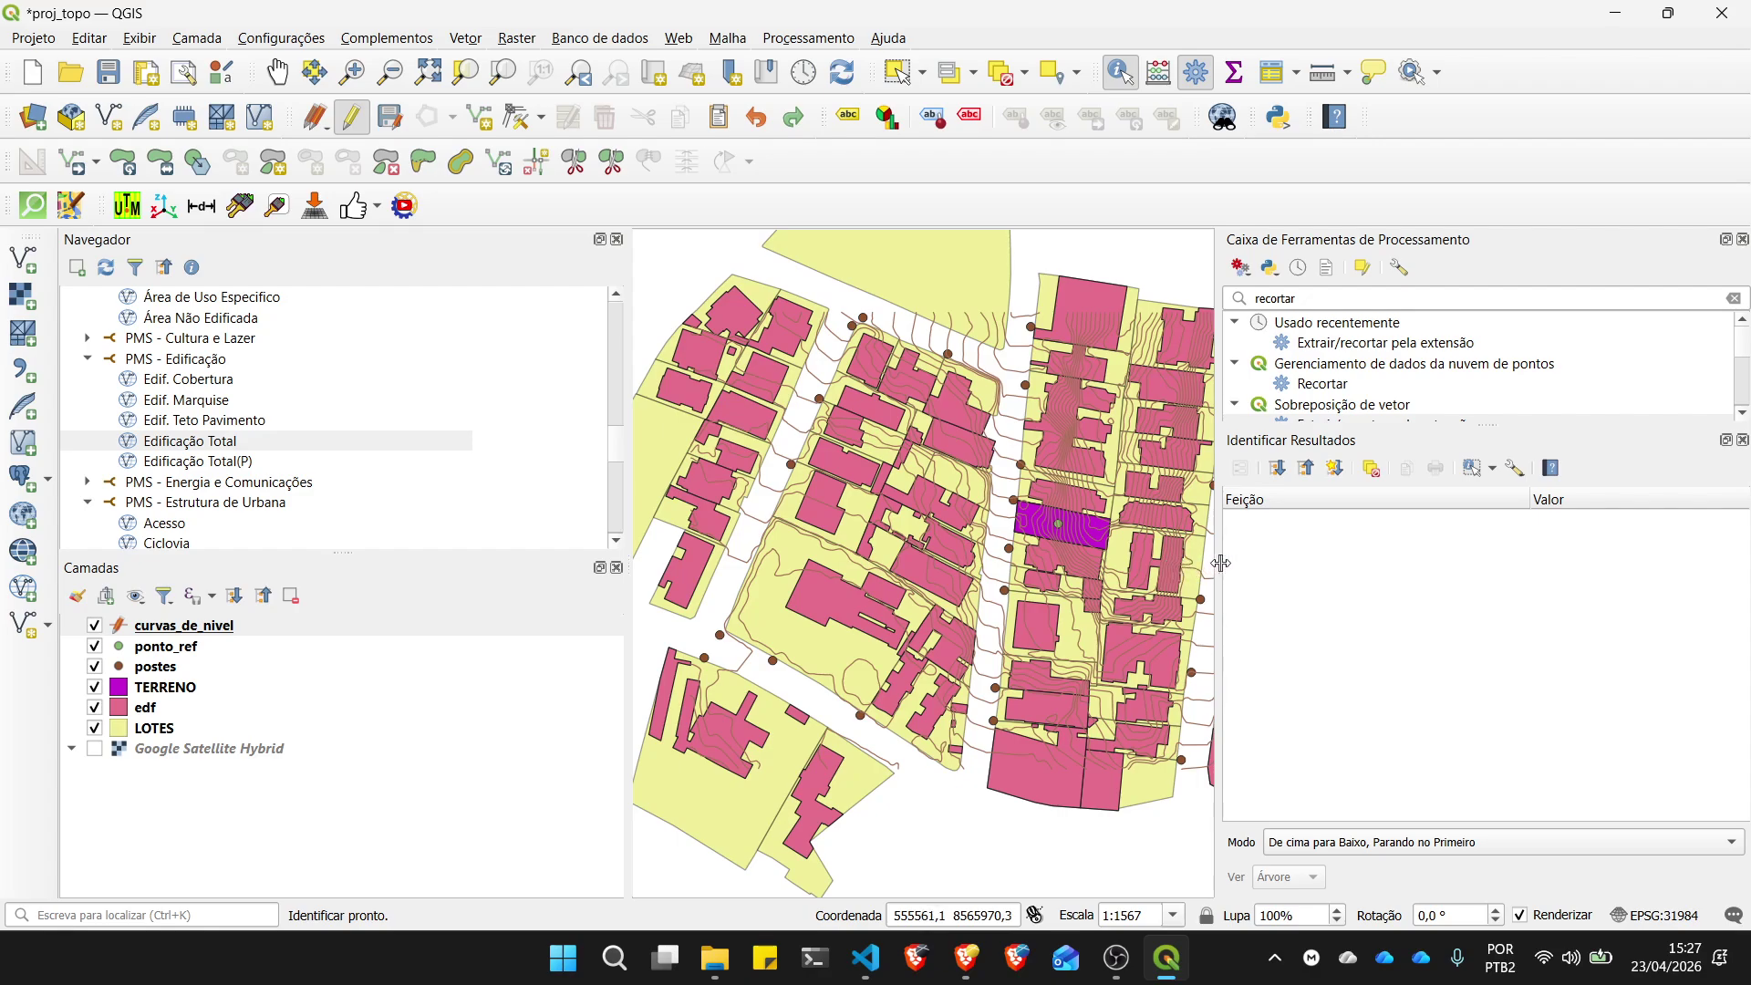
pyautogui.moveTo(1221, 563); pyautogui.dragTo(1337, 565)
pyautogui.scroll(-1, 1008, 588)
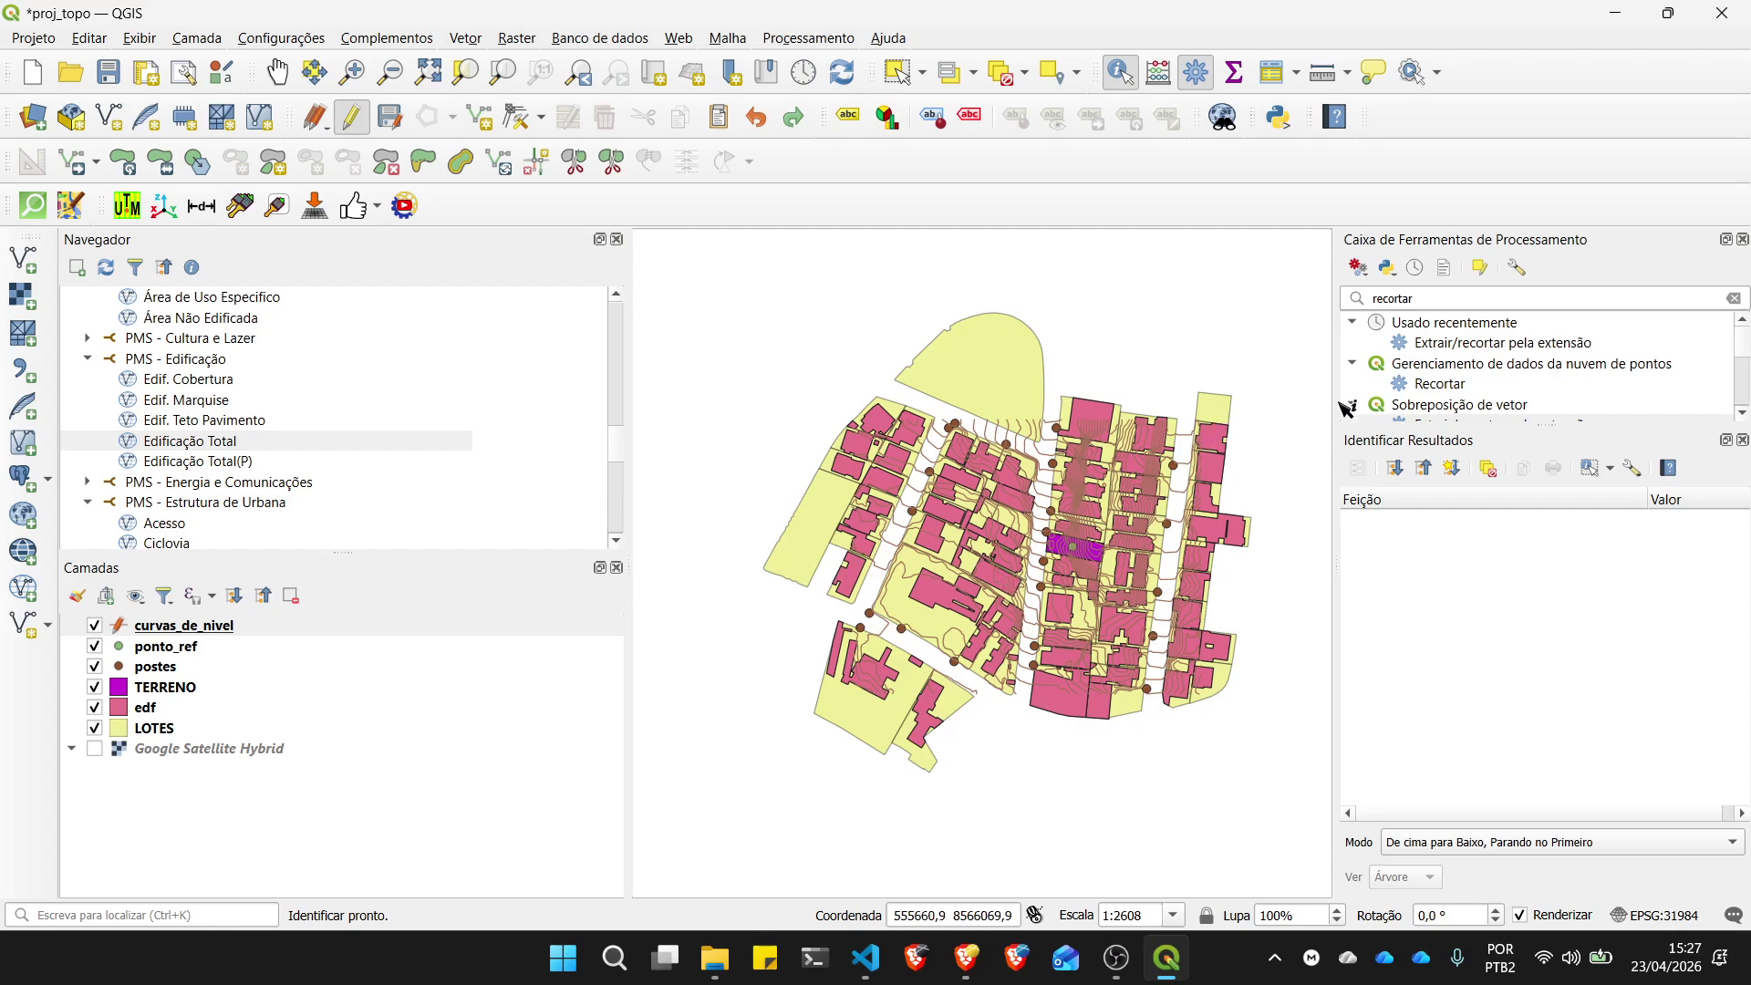
# Step: Close the identify results and search the processing toolbox for "valor z"
pyautogui.doubleClick(1432, 304)
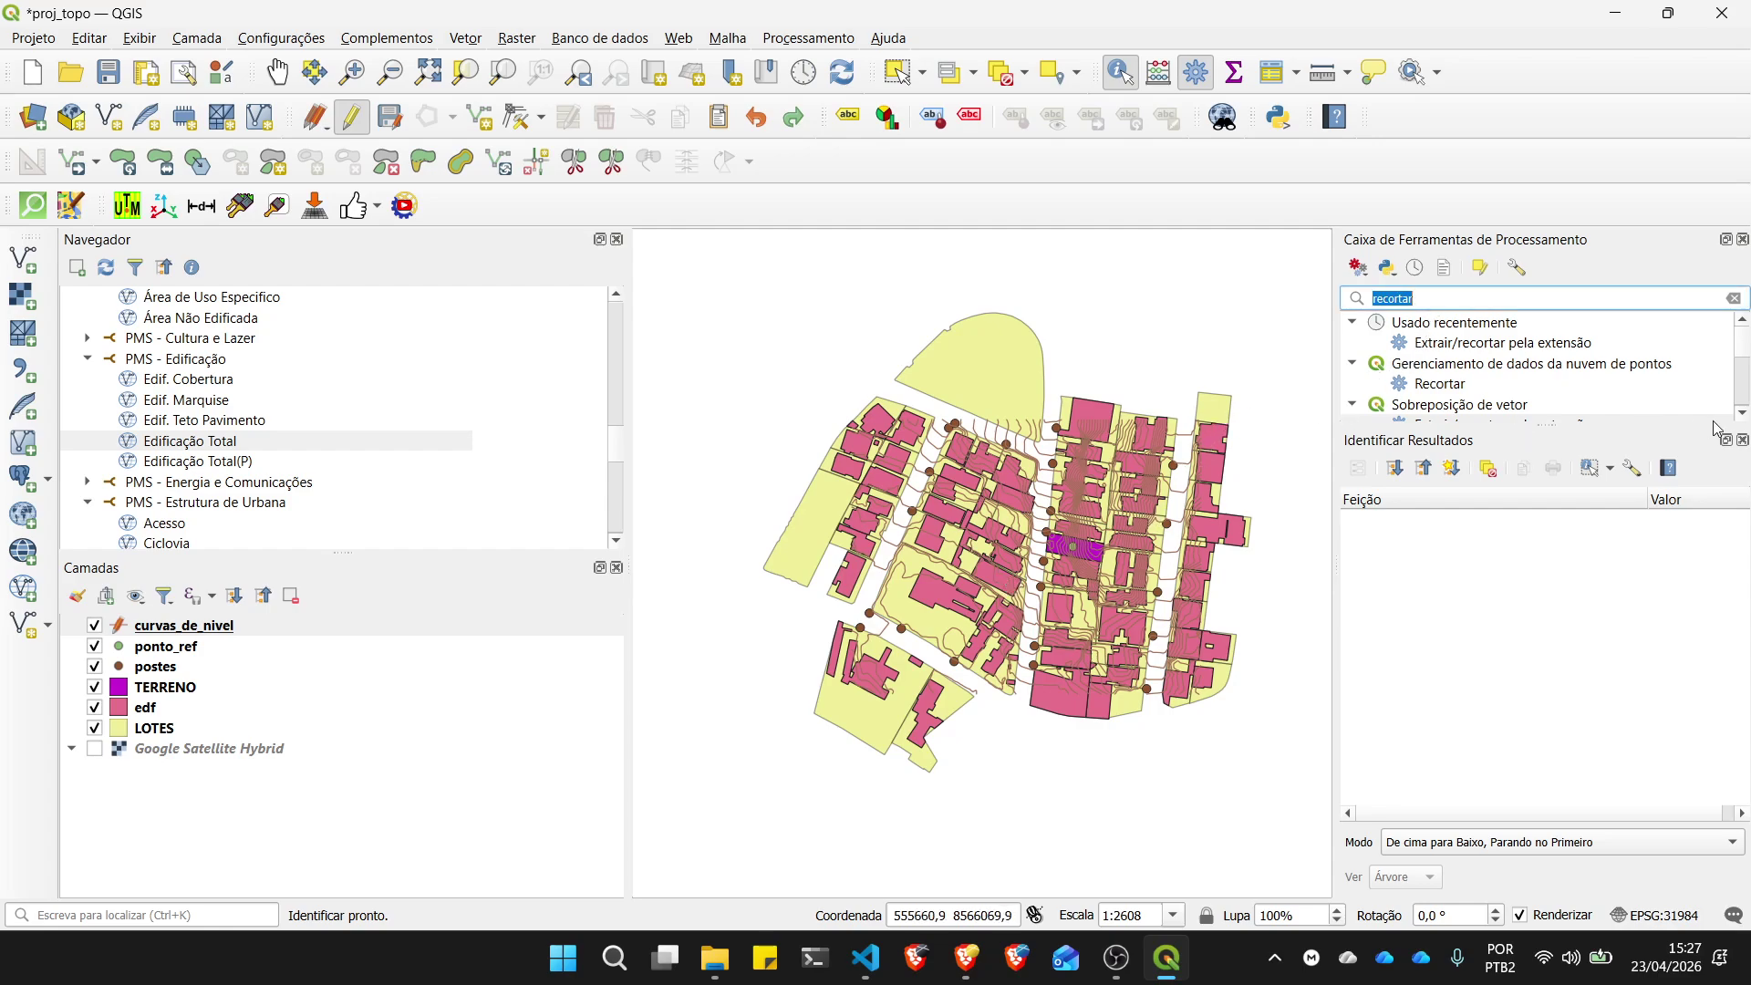
pyautogui.click(1742, 440)
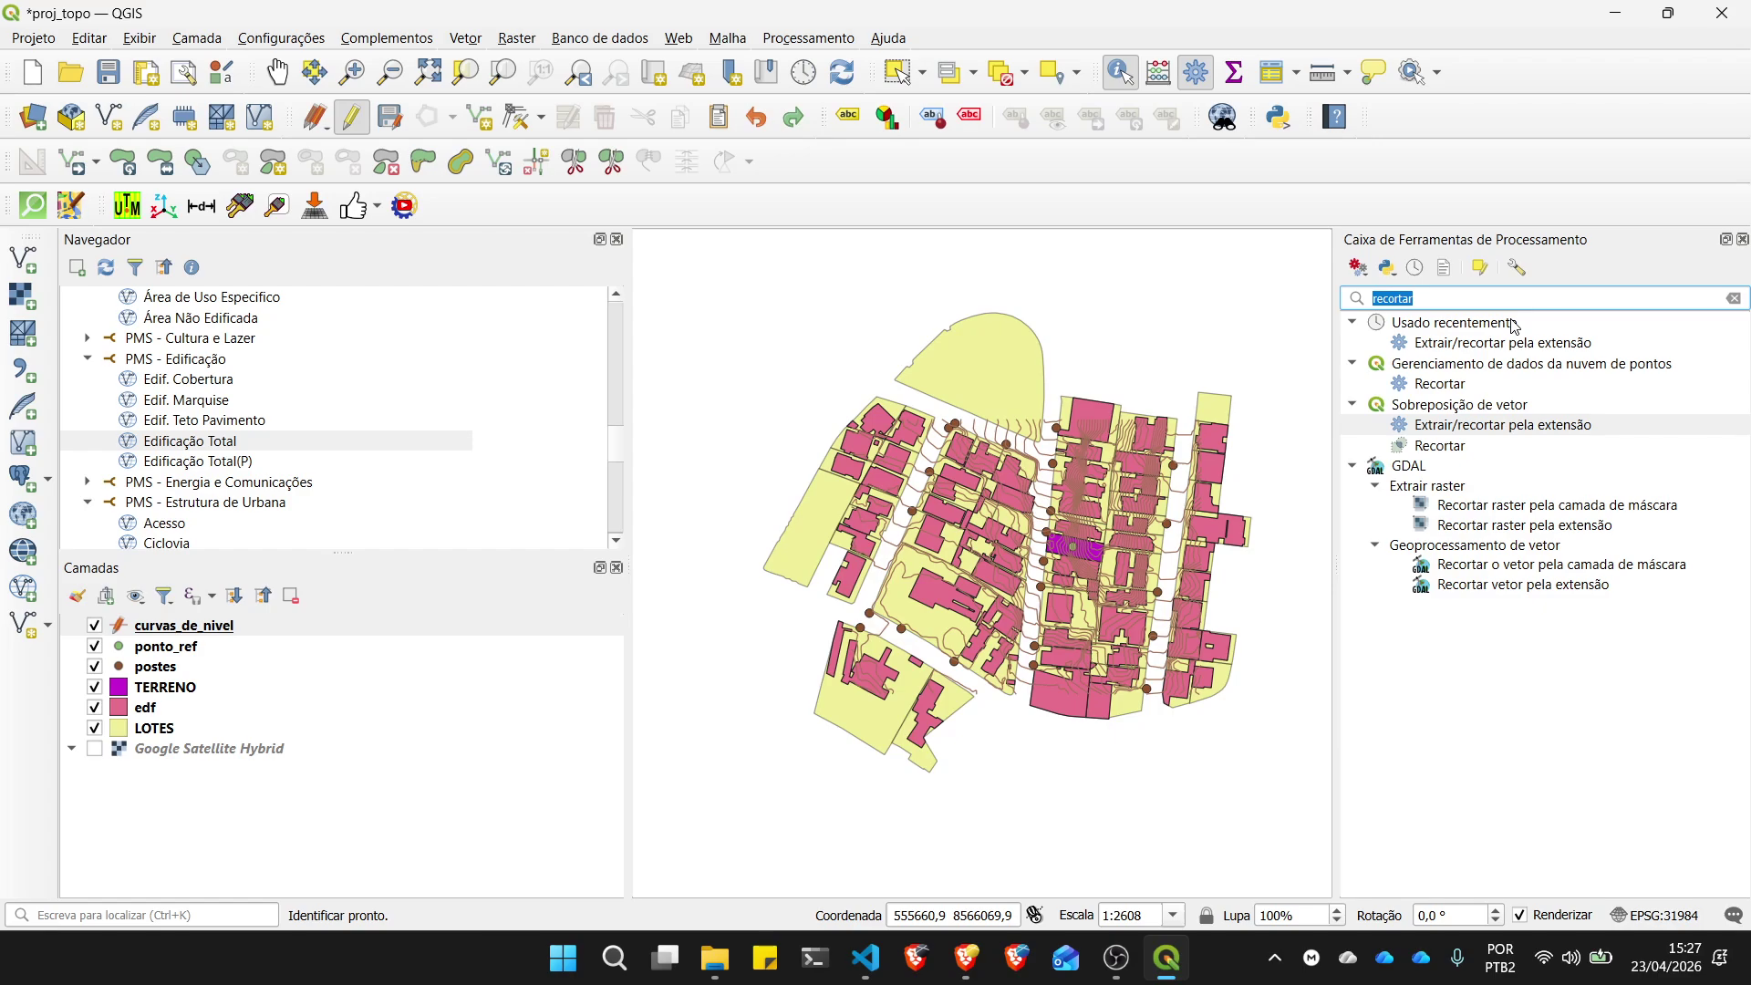
pyautogui.write('valor')
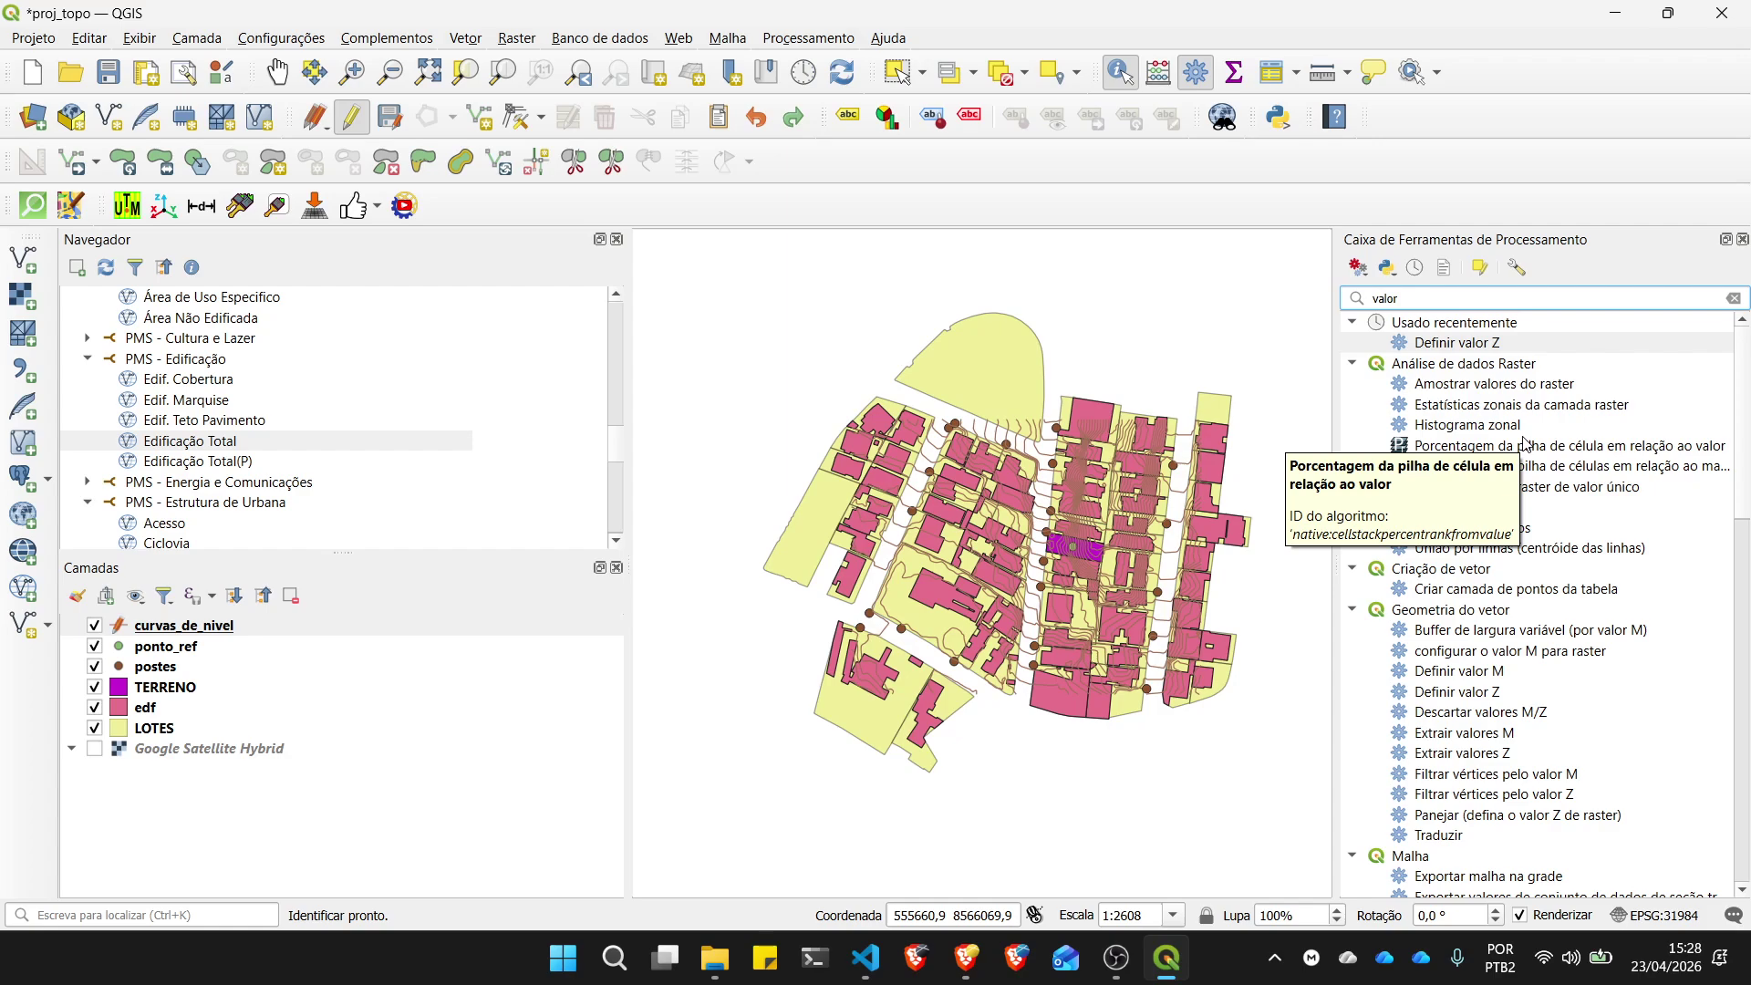
pyautogui.write('z')
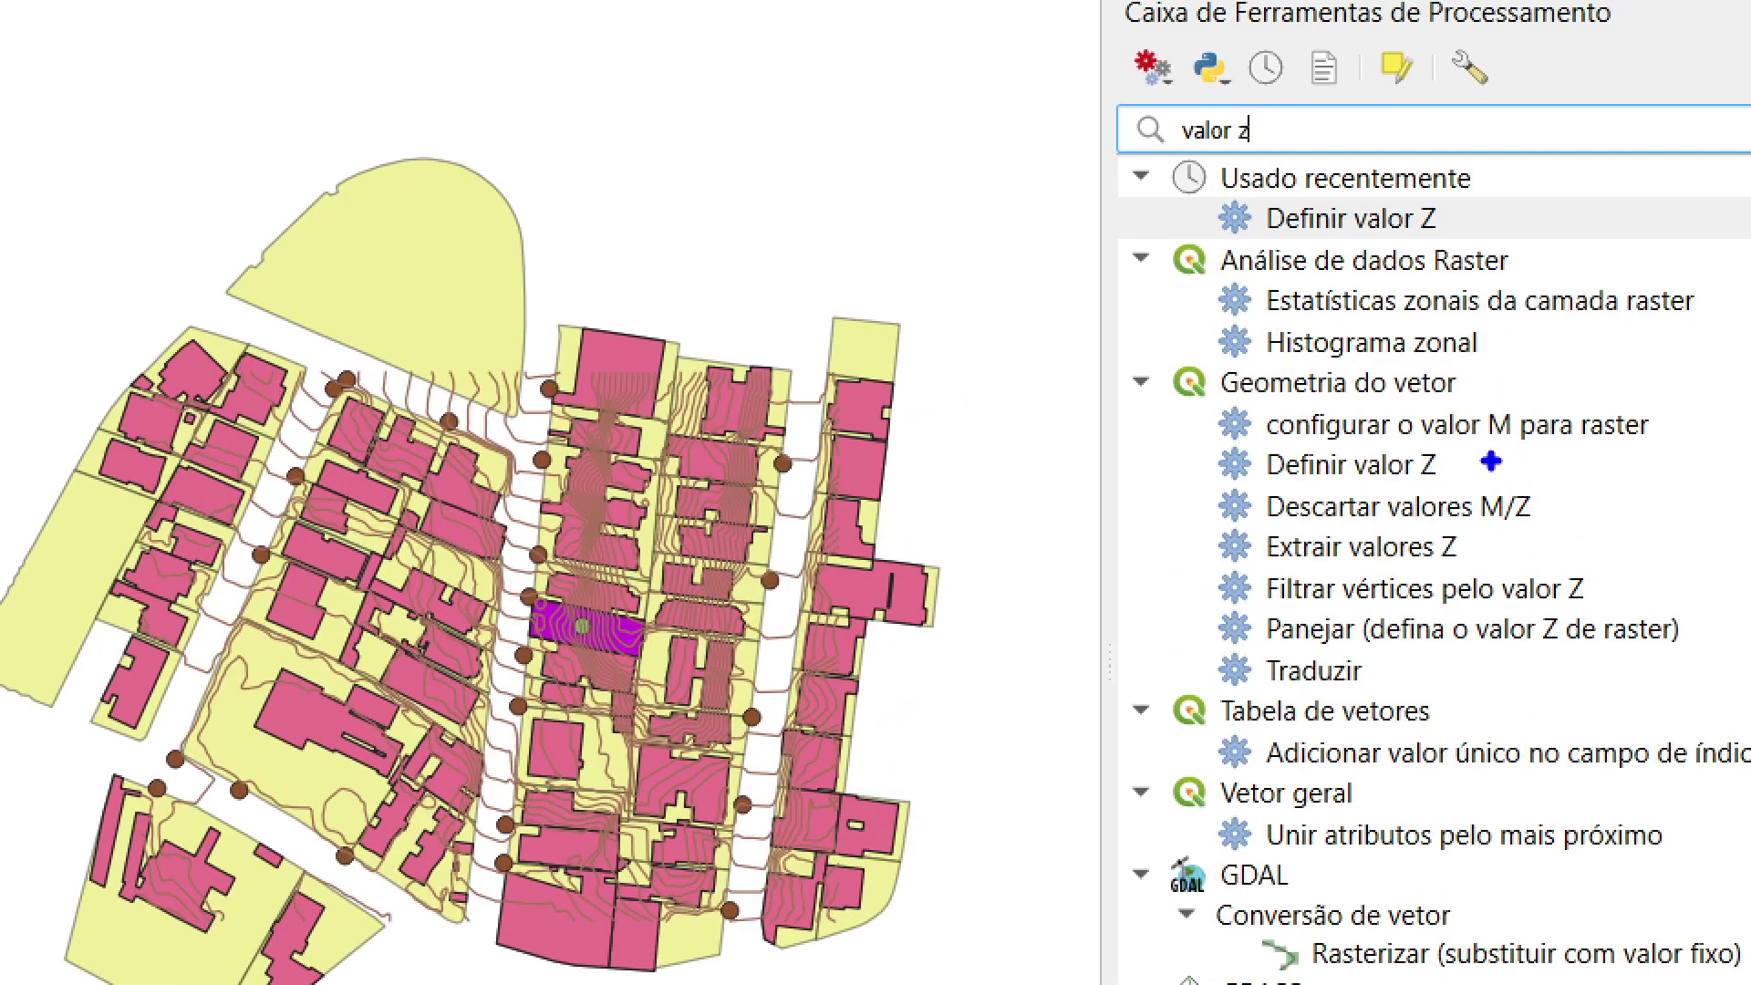
# Step: Open the Definir valor Z vector geometry algorithm for curvas_de_nivel and review its Valor Z parameter
pyautogui.moveTo(1459, 464); pyautogui.dragTo(1604, 470)
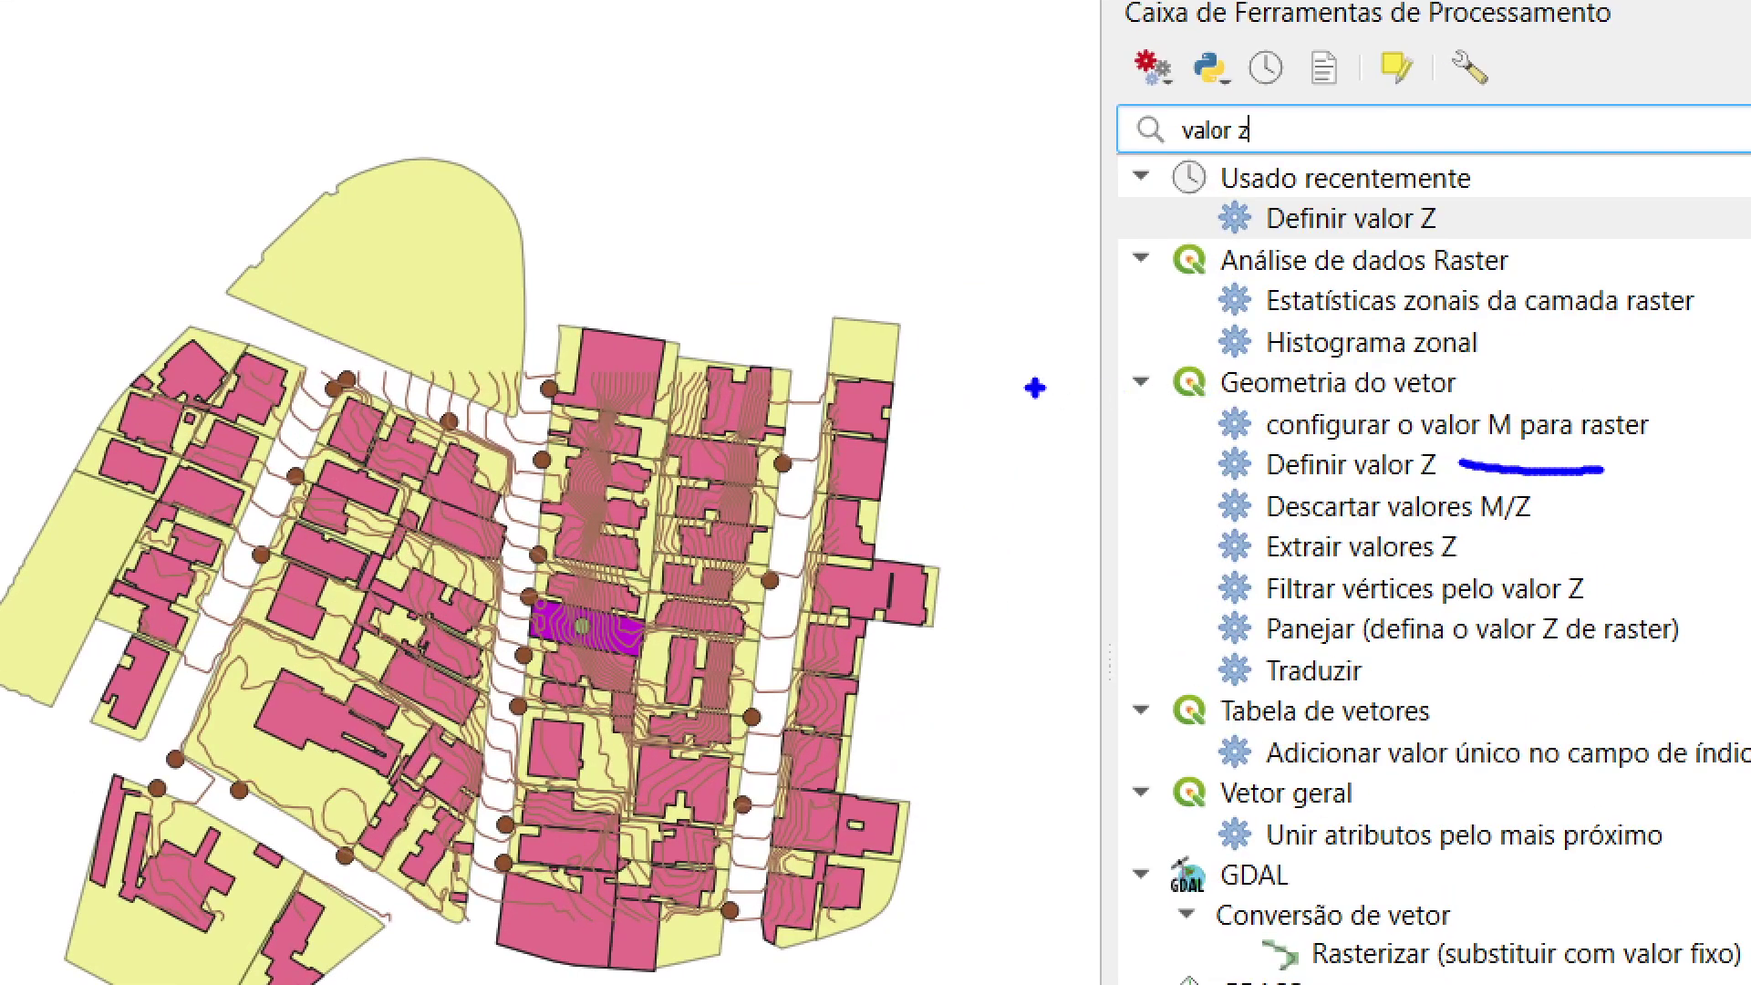
pyautogui.moveTo(1034, 387); pyautogui.dragTo(1087, 384)
pyautogui.moveTo(1153, 456); pyautogui.dragTo(1201, 459)
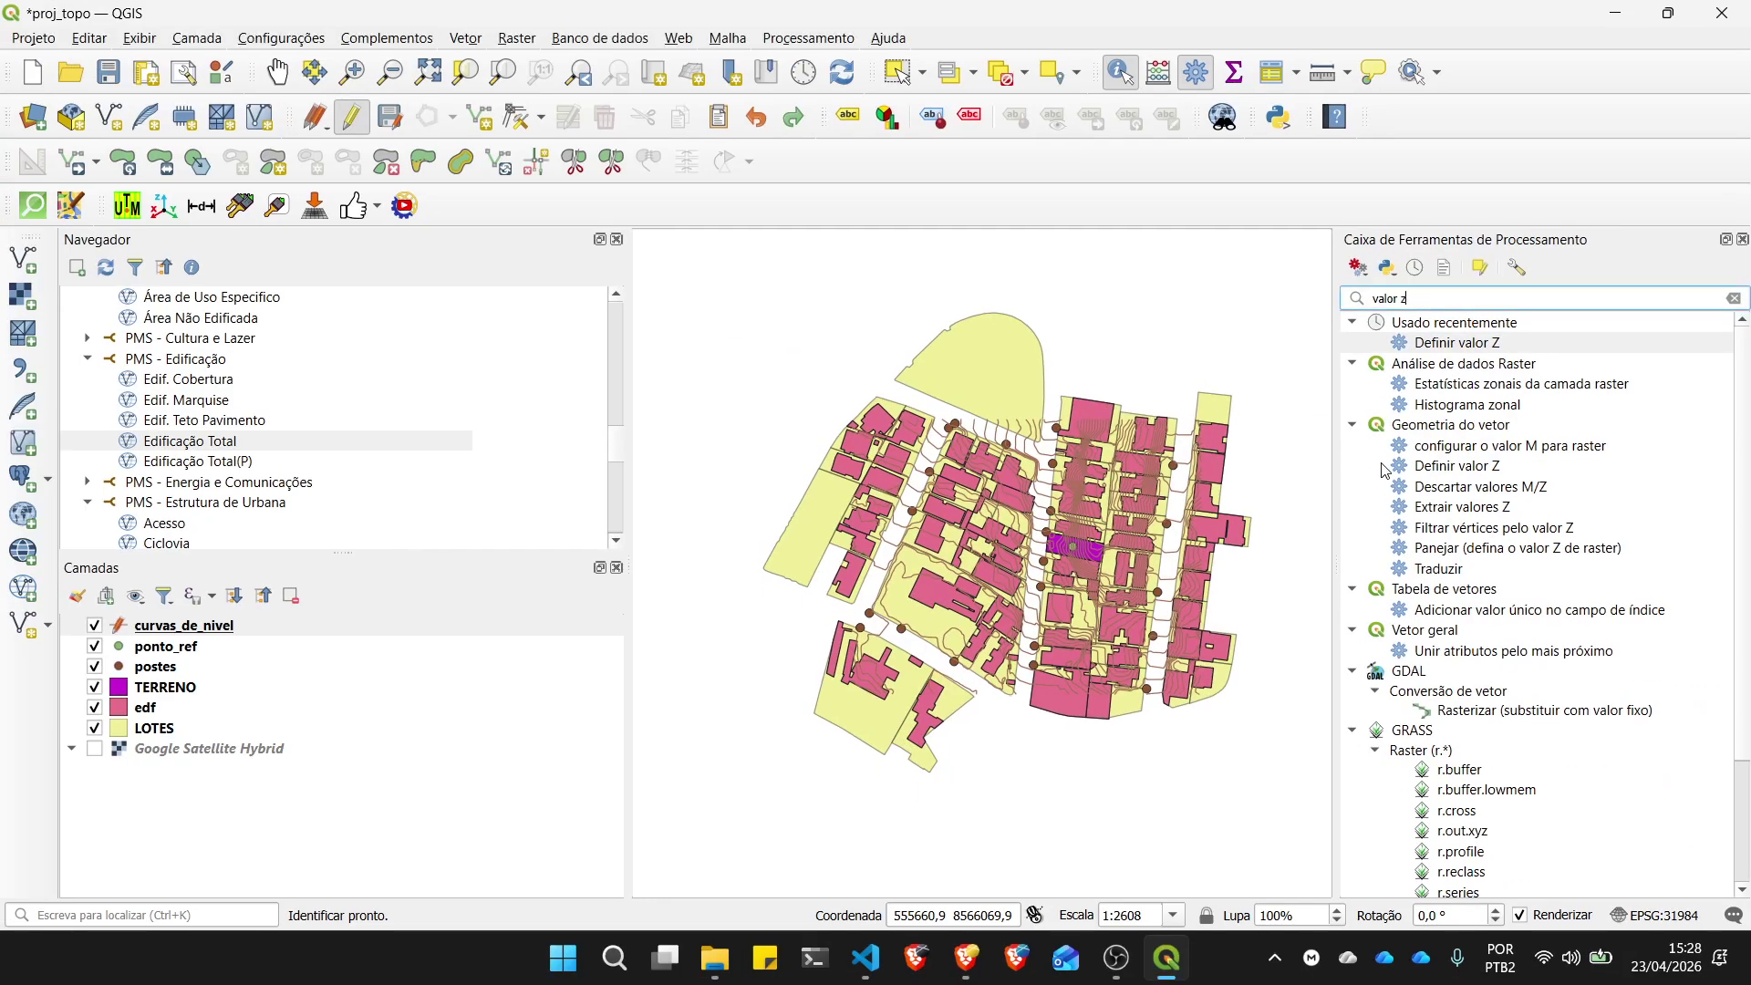
pyautogui.doubleClick(1336, 474)
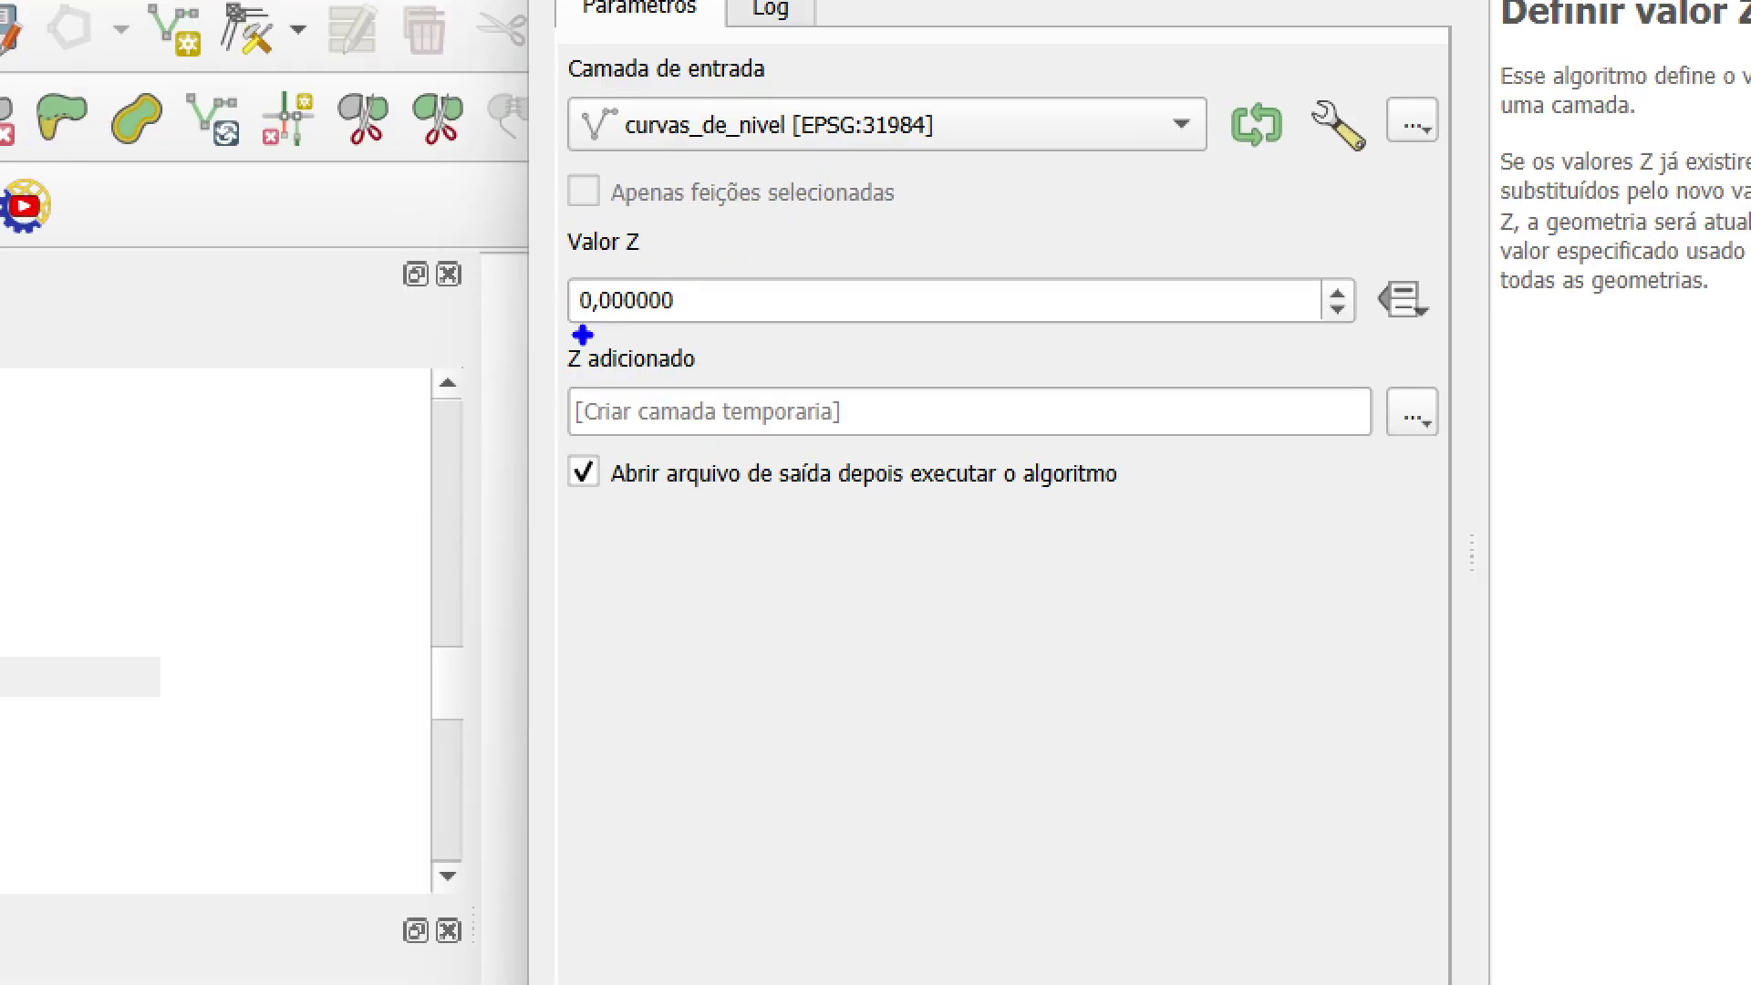
pyautogui.moveTo(579, 336); pyautogui.dragTo(1338, 339)
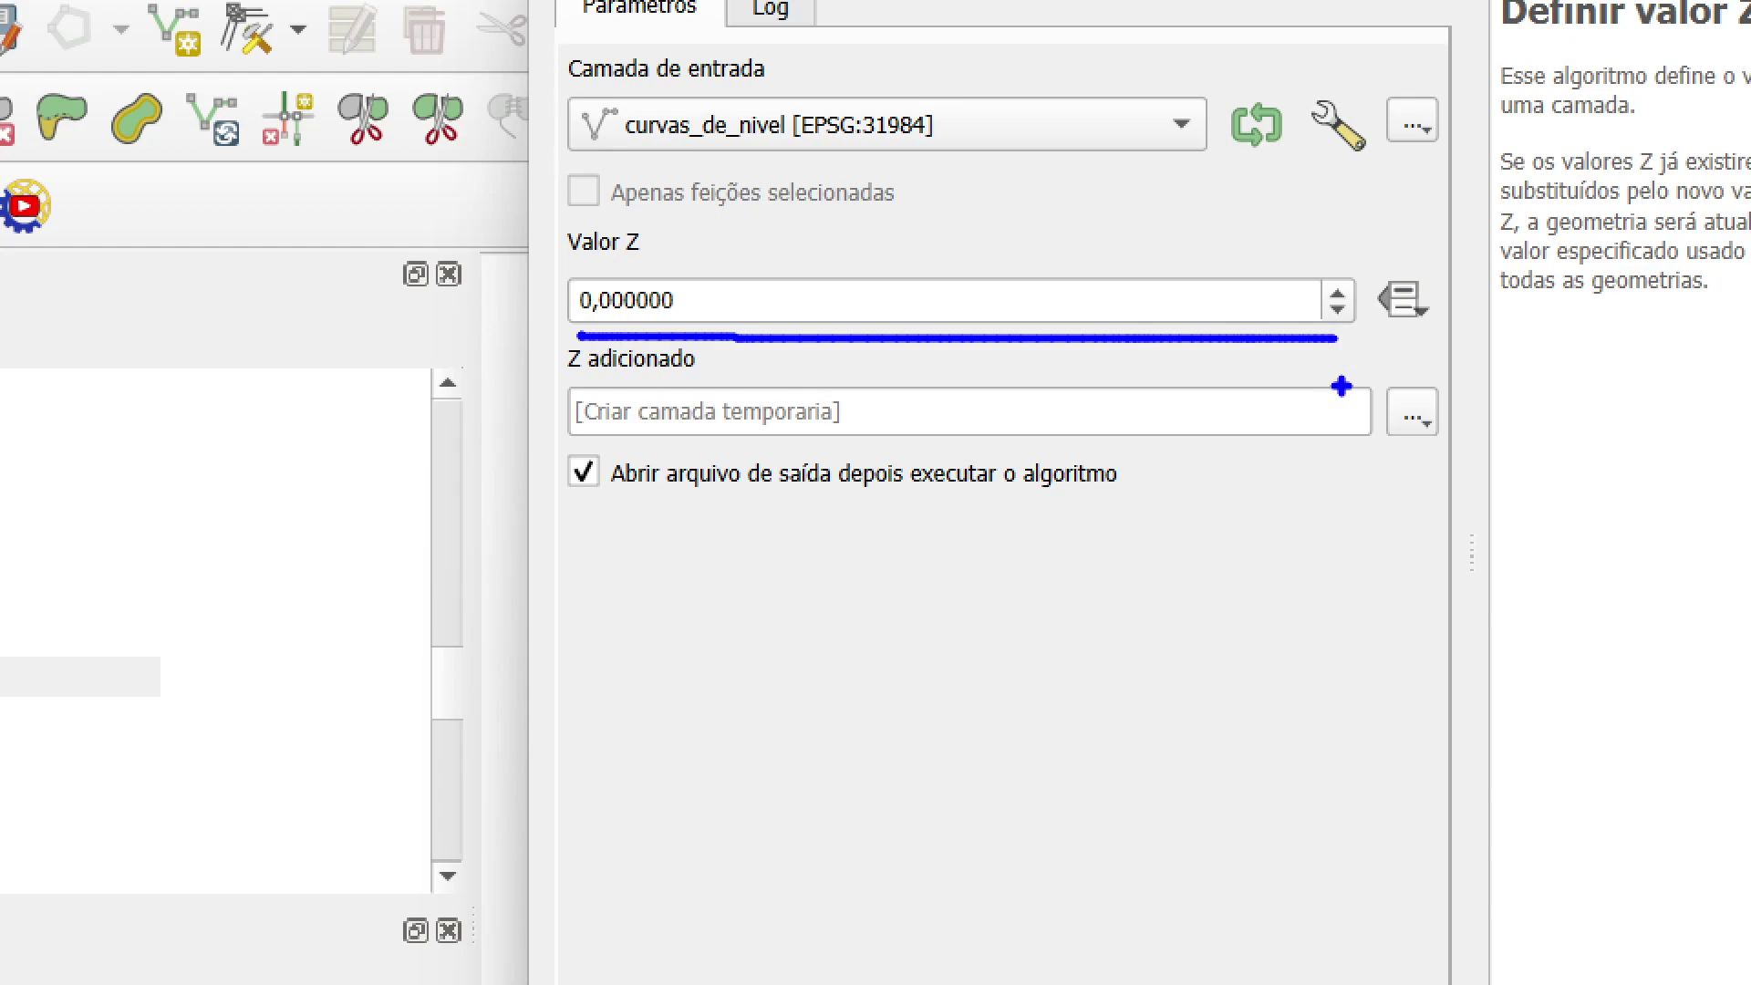
pyautogui.press('Escape')
# Step: Define the Valor Z parameter from the layer's decimal attribute field cota_num
pyautogui.click(1105, 257)
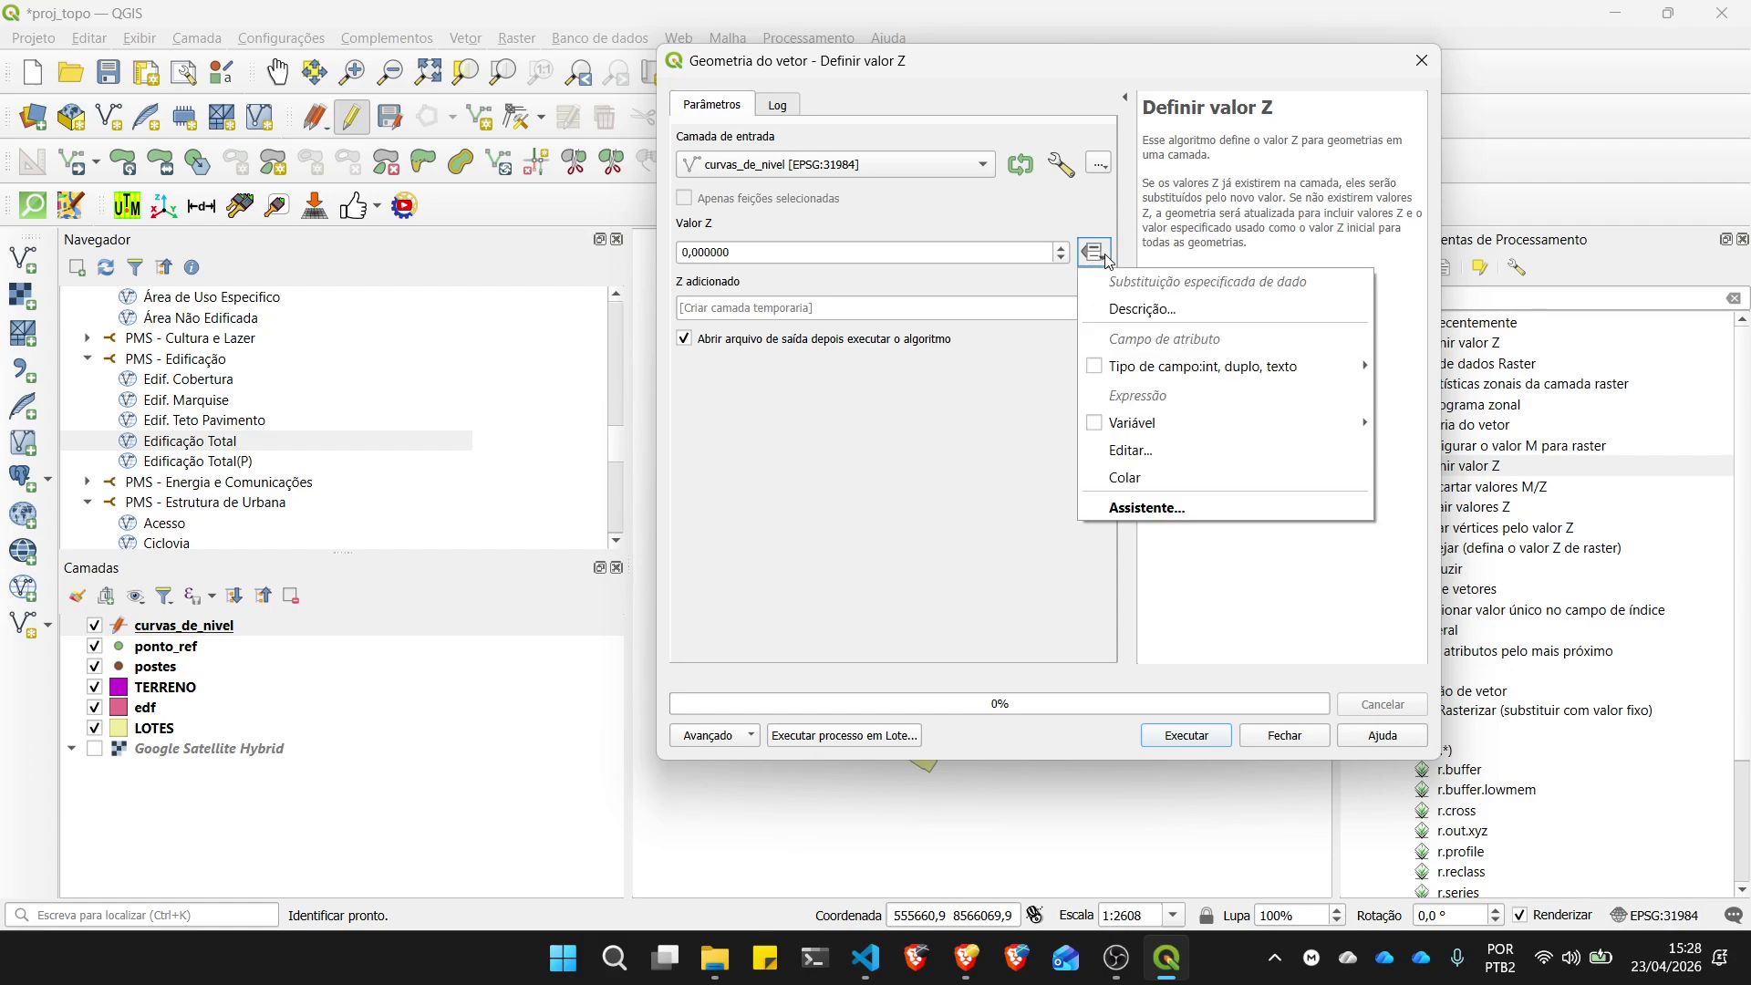
pyautogui.moveTo(1149, 429)
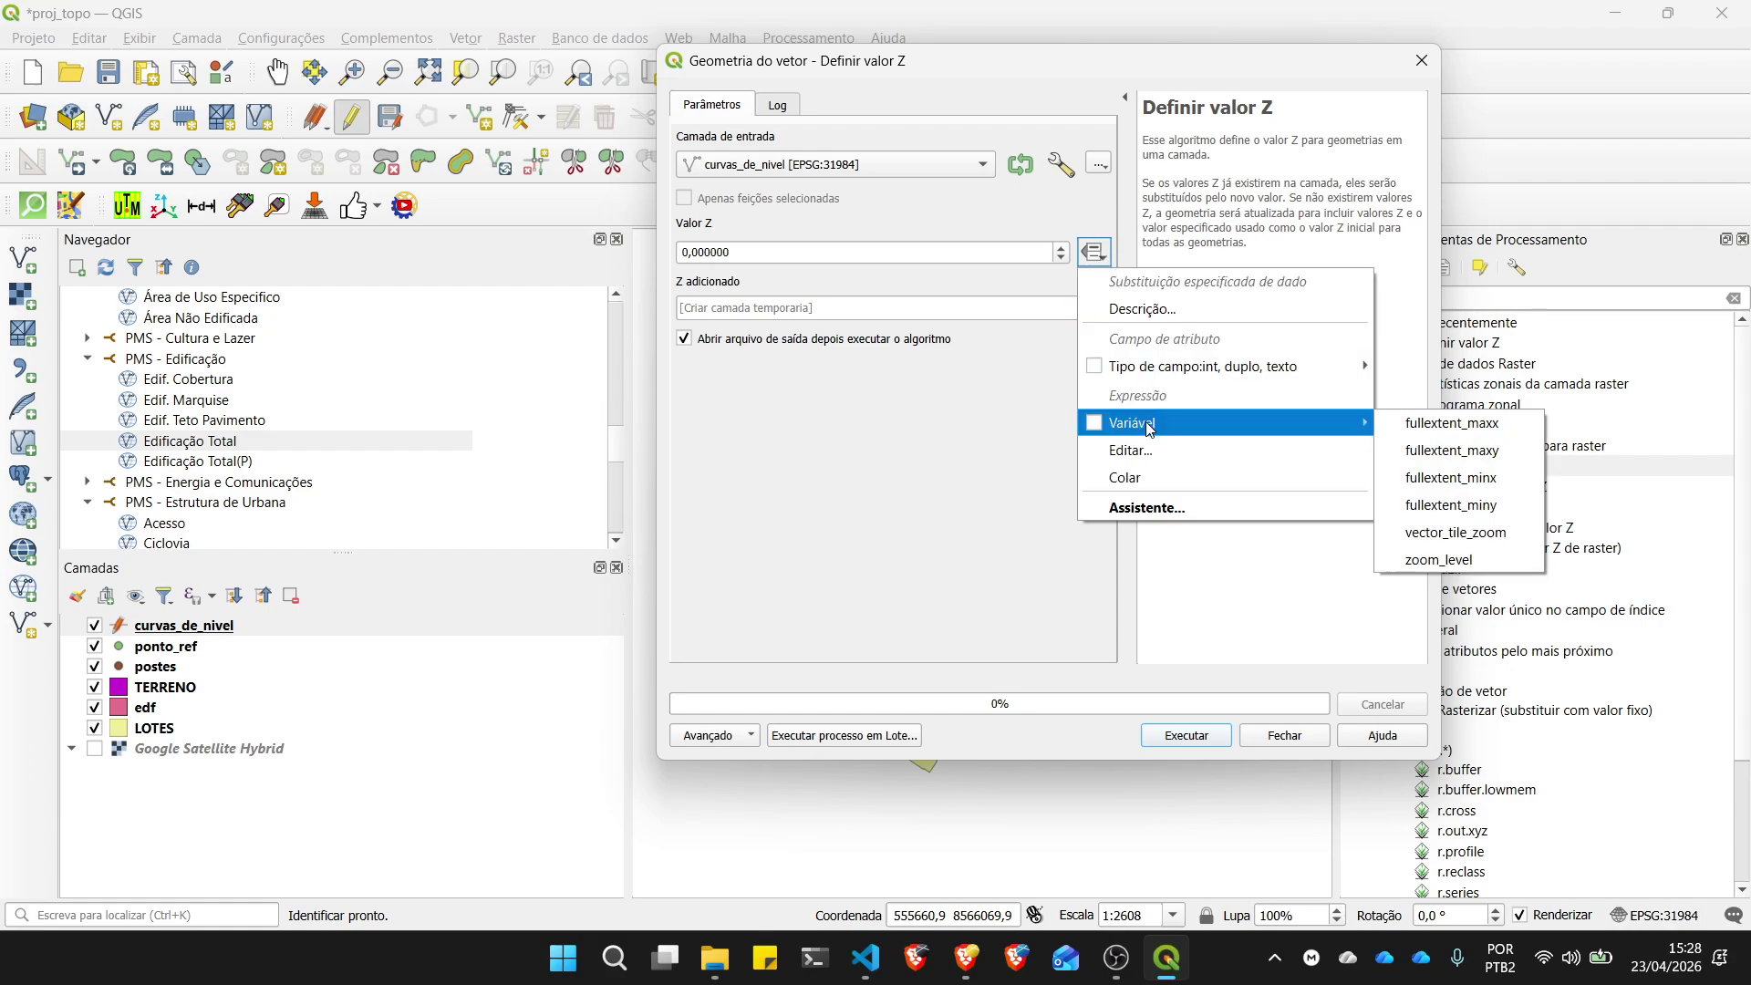
pyautogui.moveTo(1169, 369)
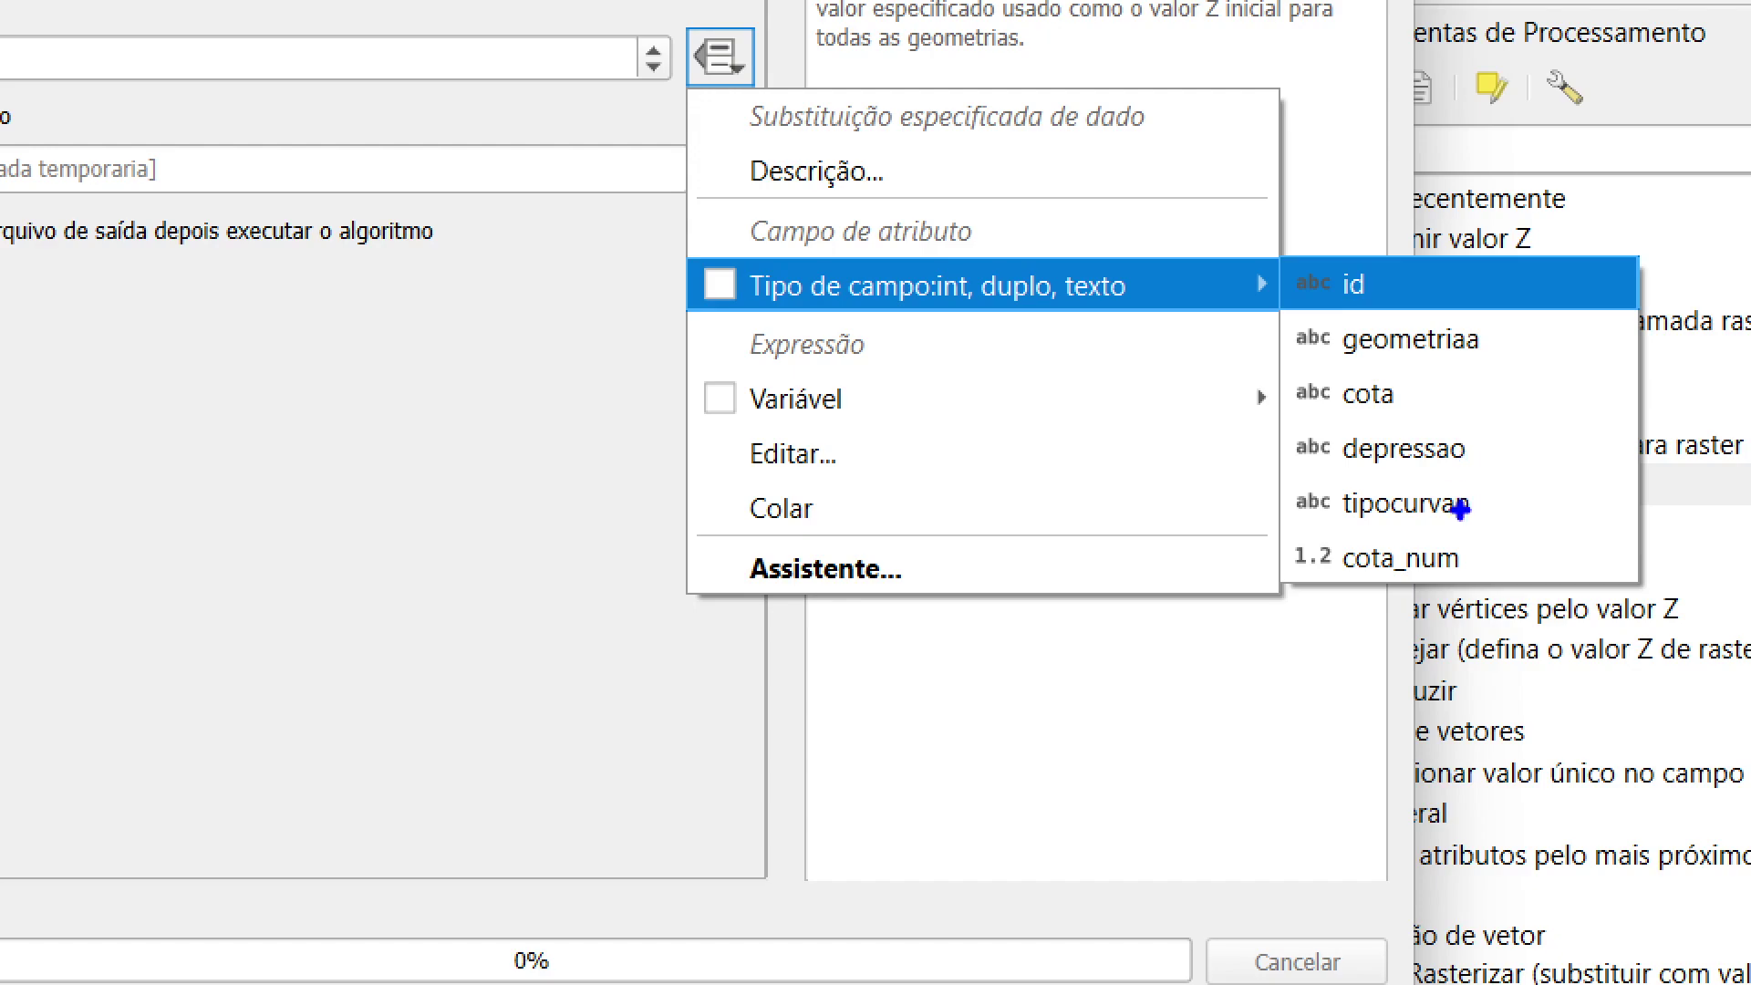
pyautogui.moveTo(801, 315); pyautogui.dragTo(1146, 319)
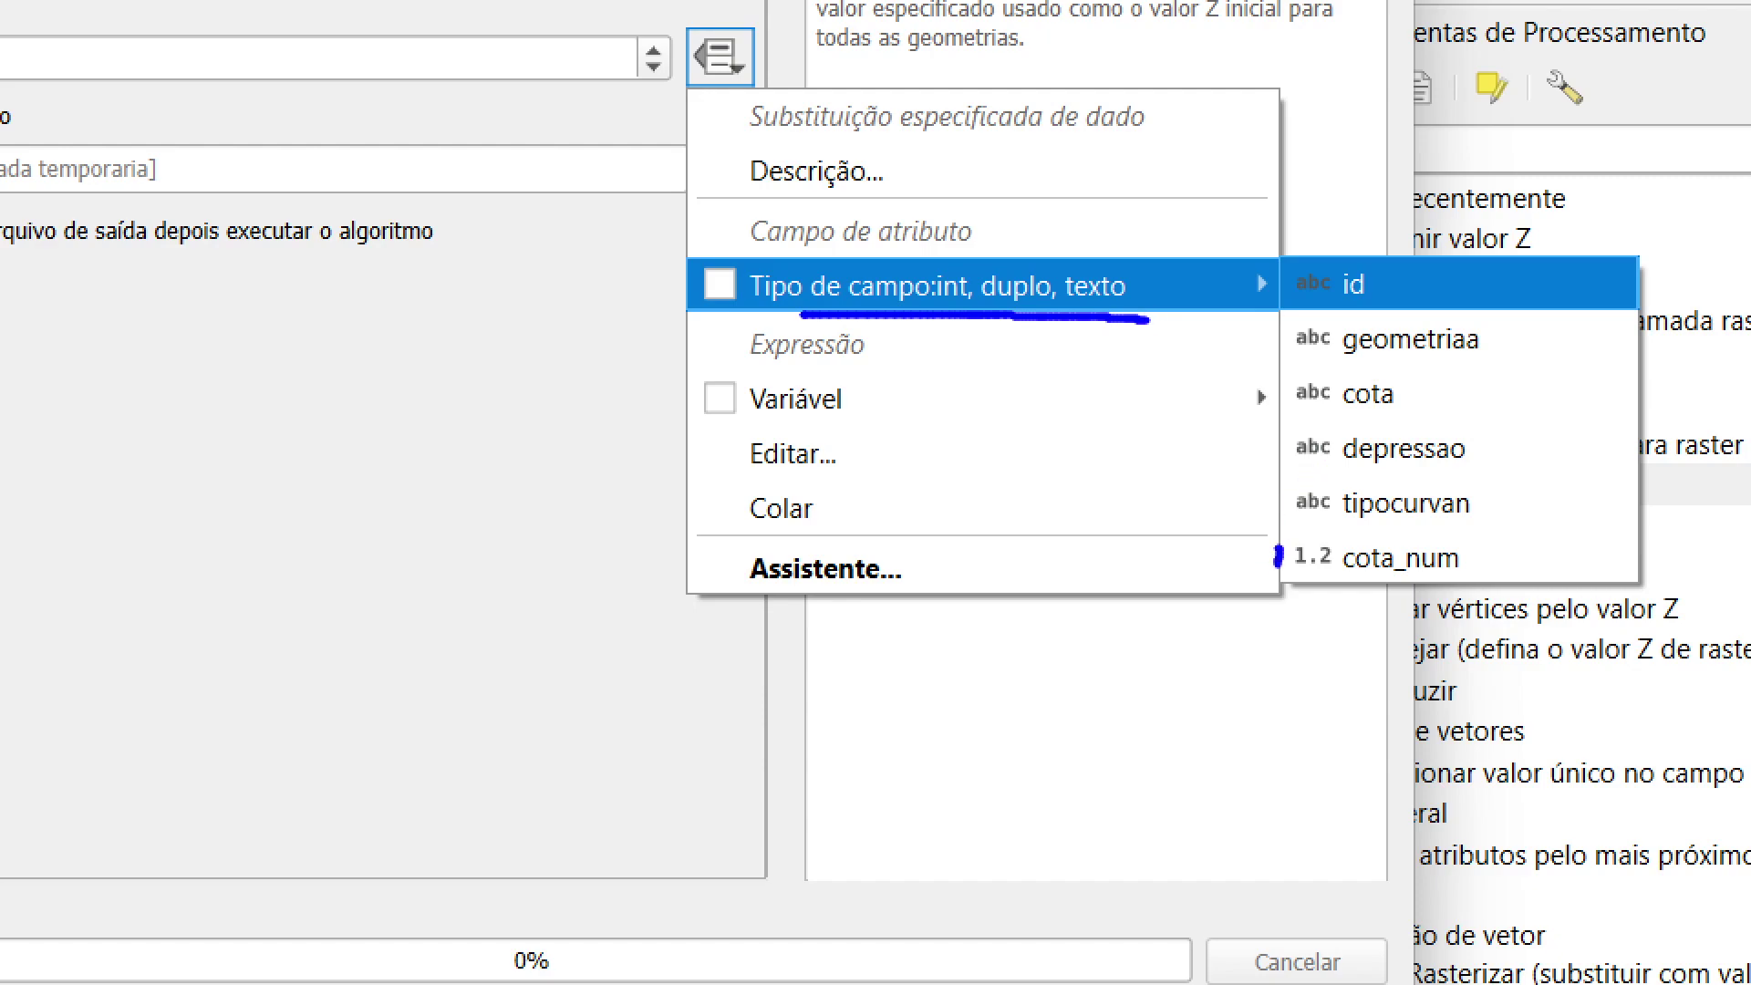
pyautogui.moveTo(1277, 548); pyautogui.dragTo(1500, 595)
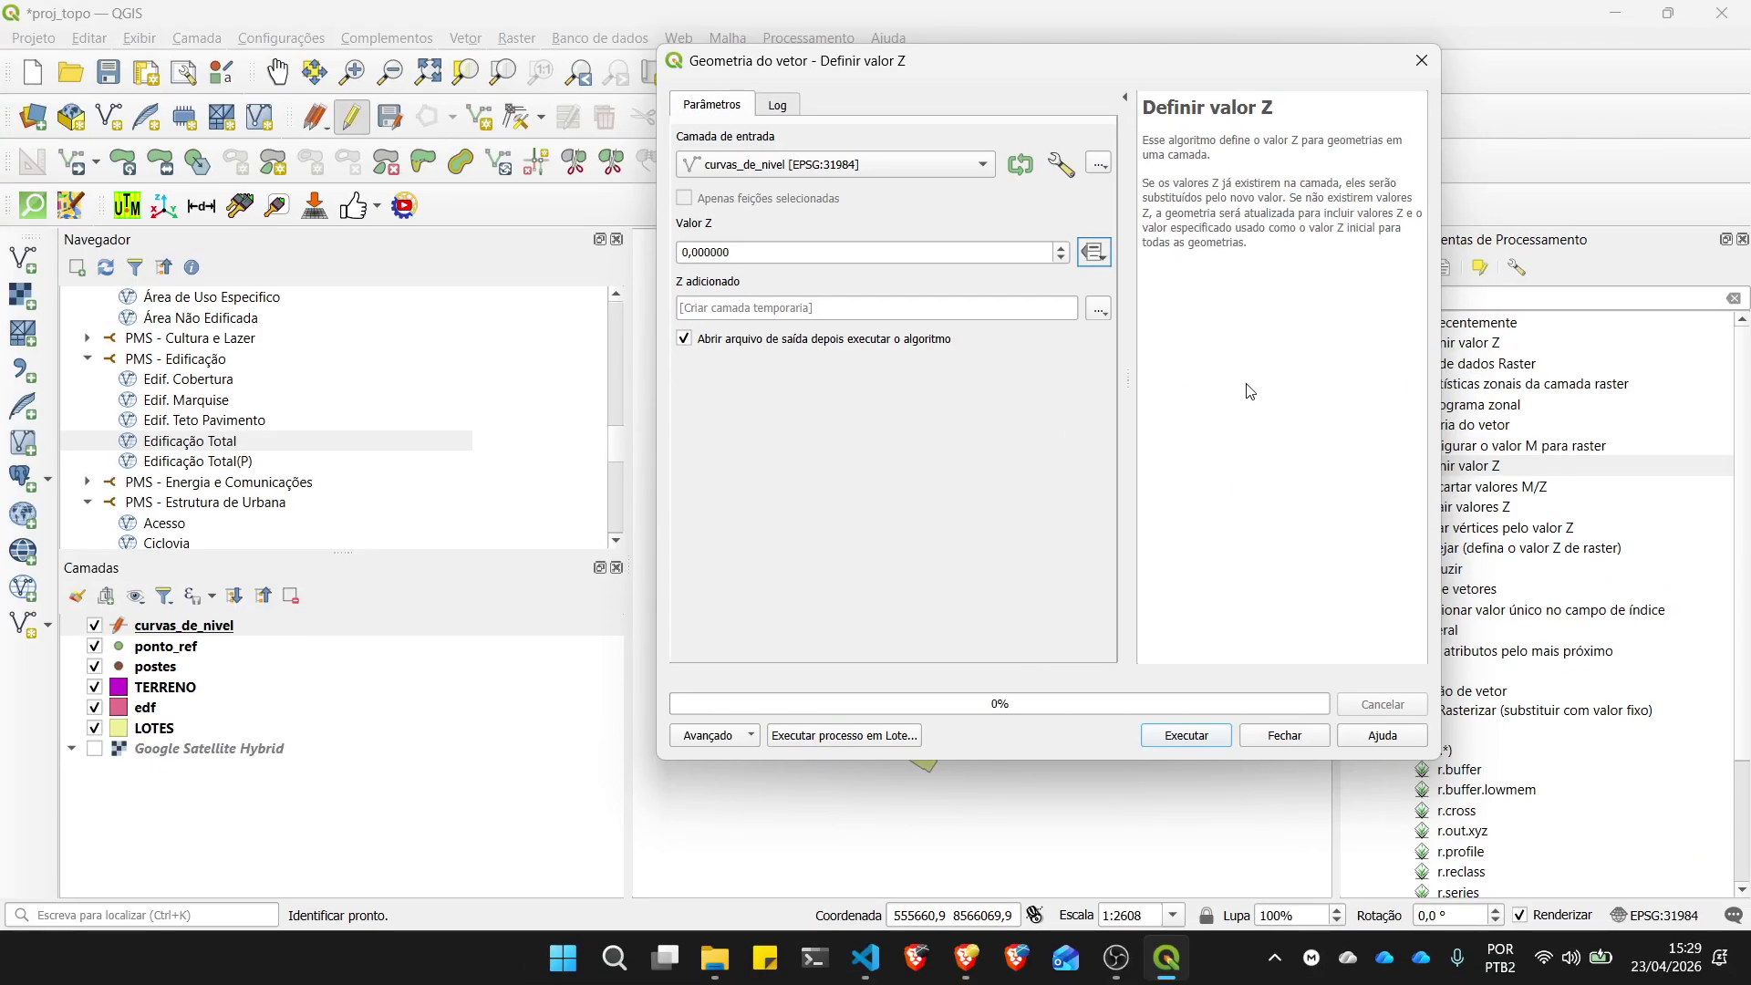
pyautogui.click(737, 60)
pyautogui.moveTo(1177, 368)
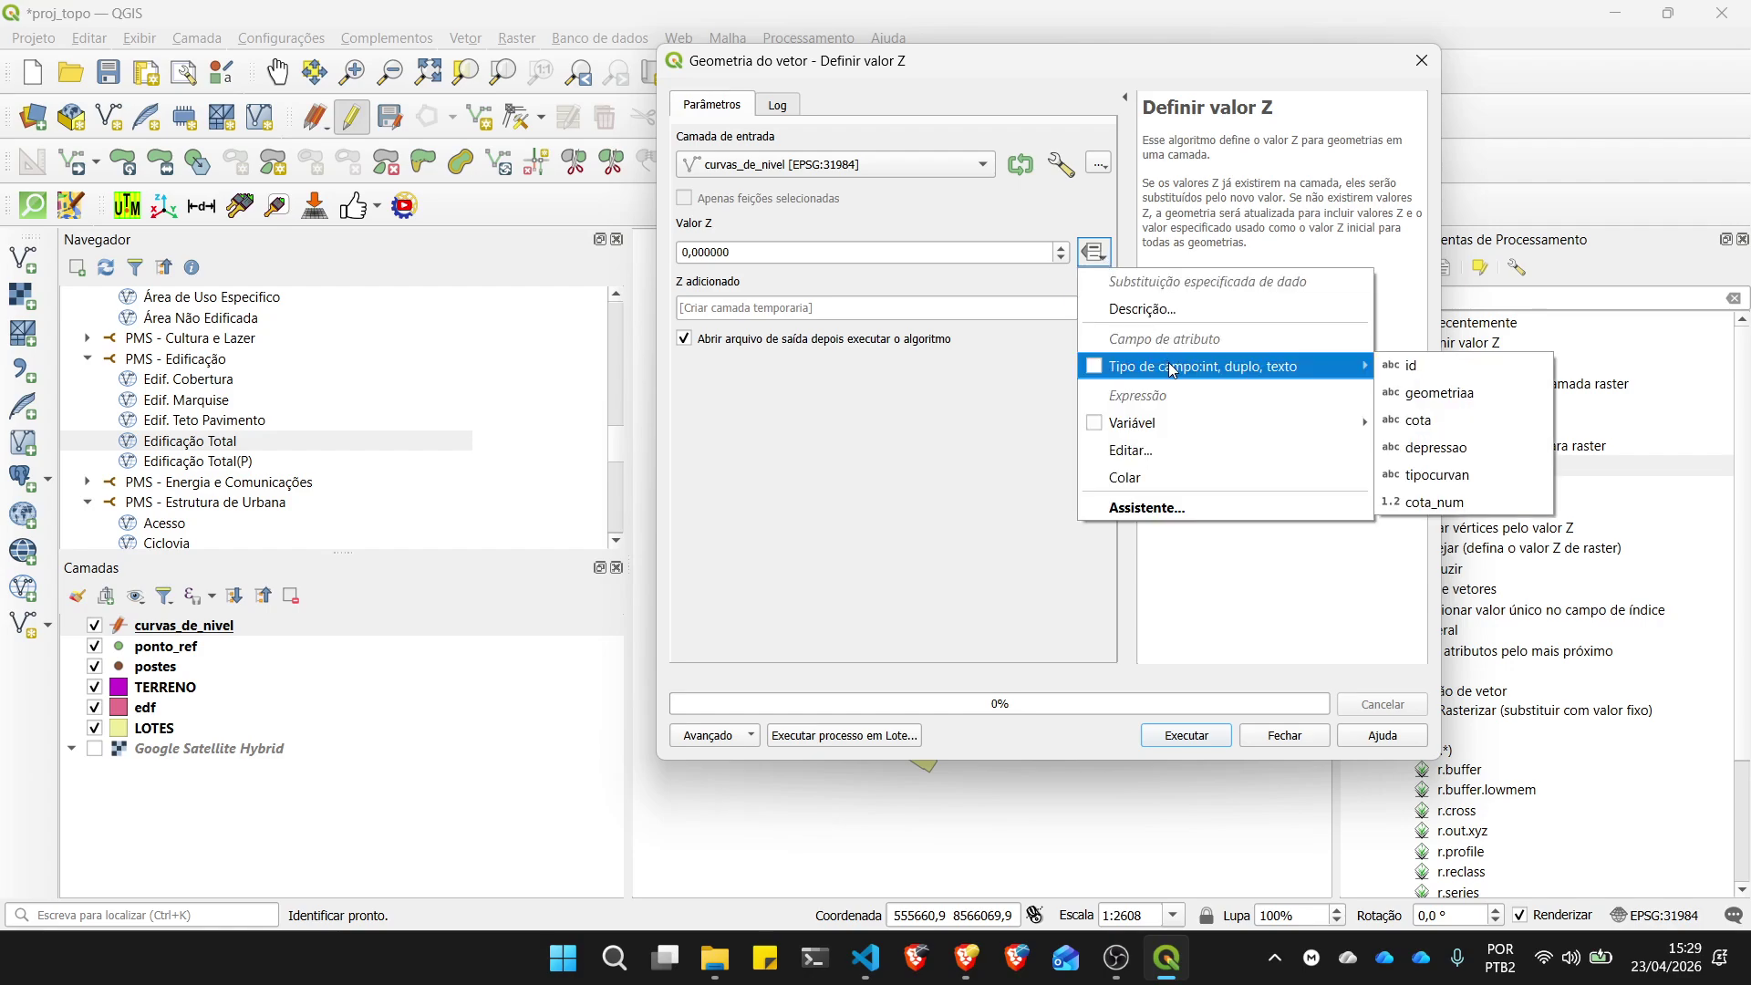
pyautogui.click(1439, 501)
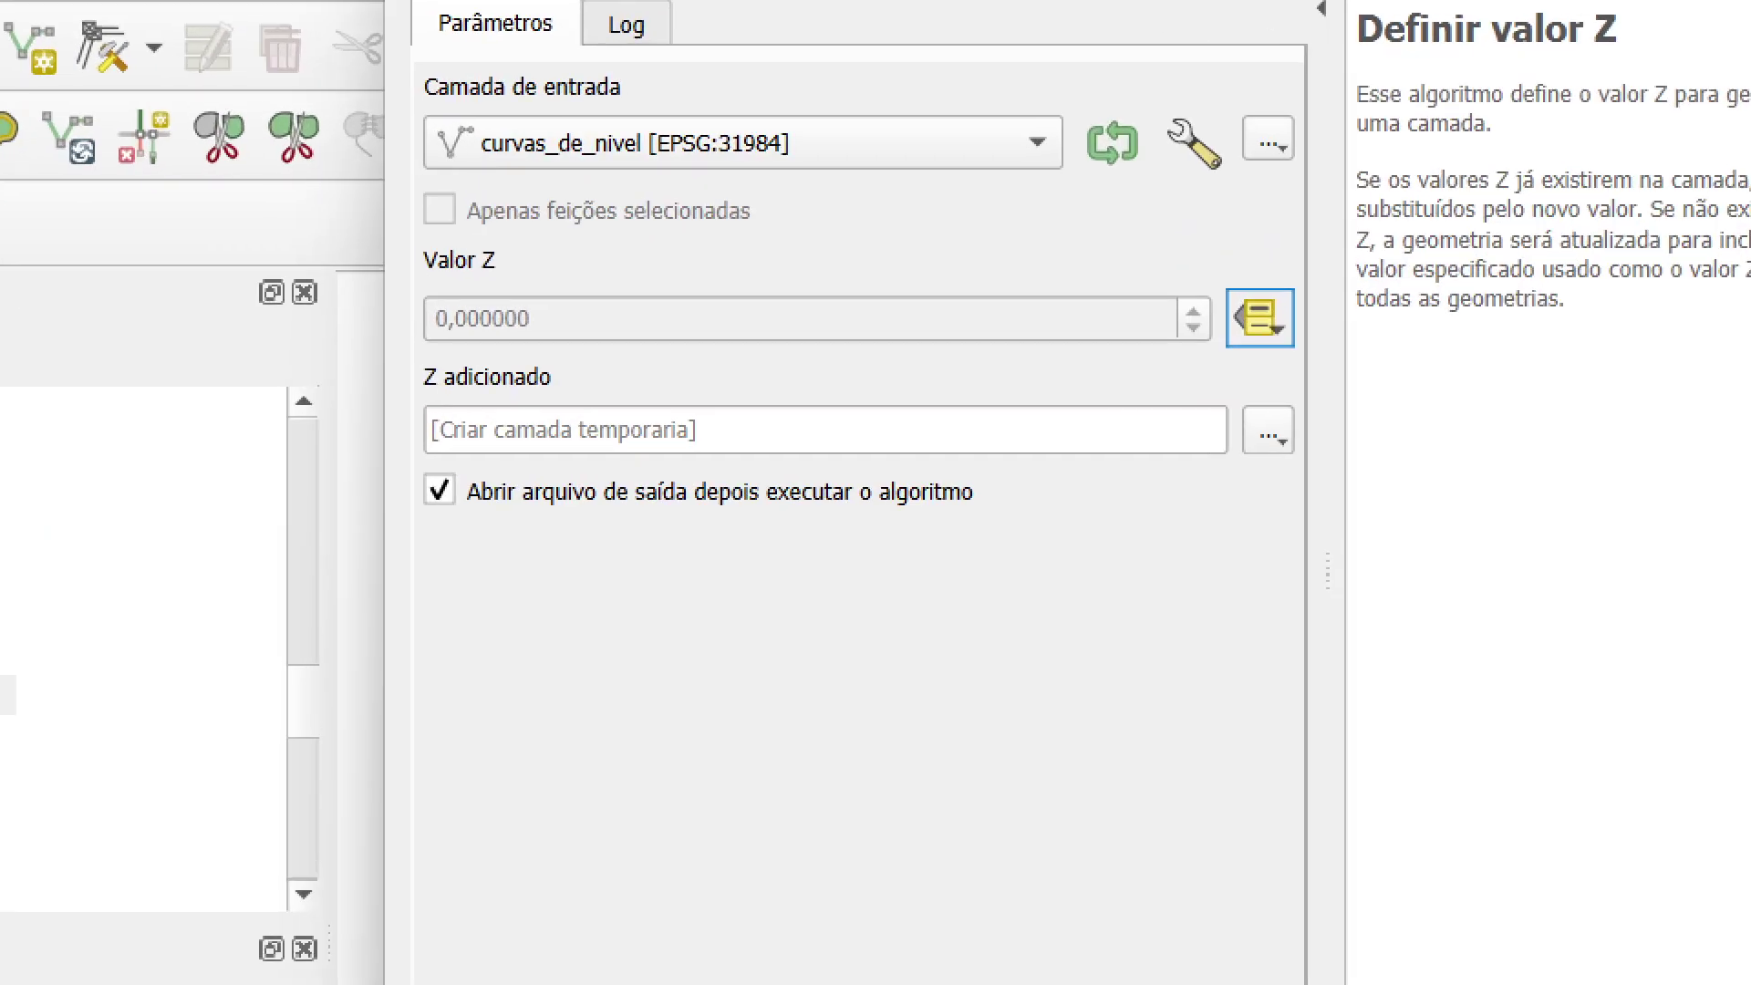
pyautogui.moveTo(1307, 302)
pyautogui.mouseDown()
pyautogui.moveTo(1257, 411)
pyautogui.moveTo(1310, 298)
pyautogui.mouseUp()
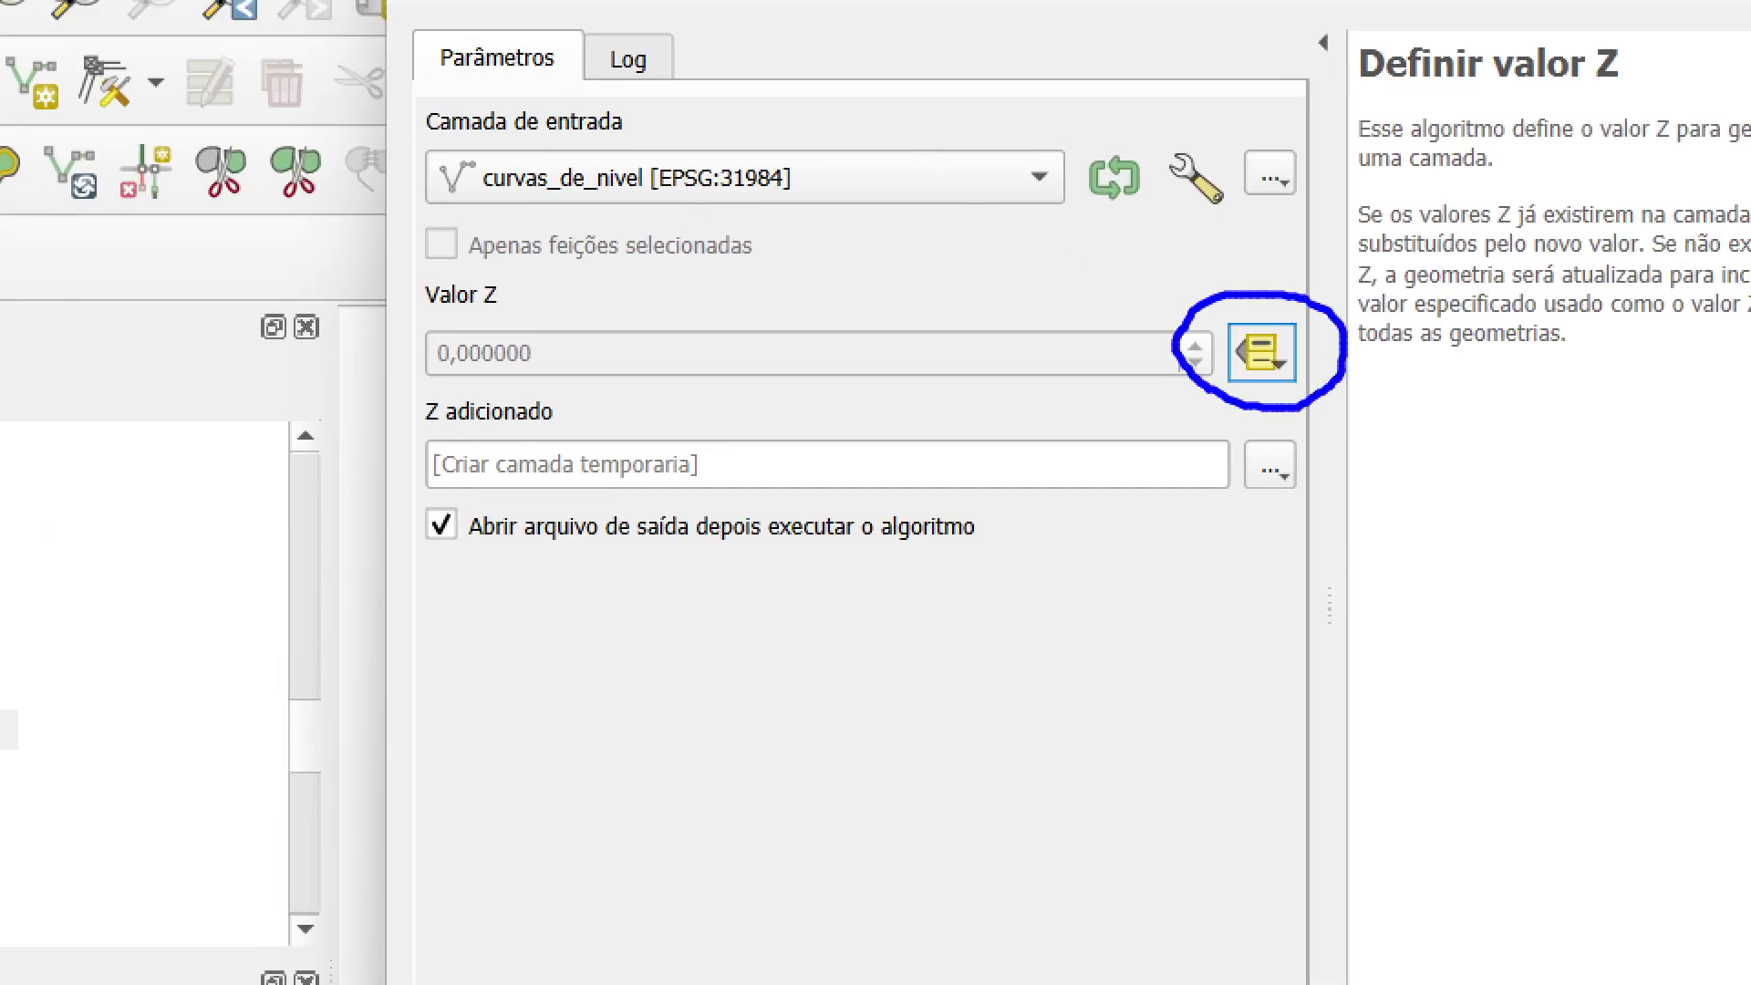
pyautogui.moveTo(411, 352); pyautogui.dragTo(720, 352)
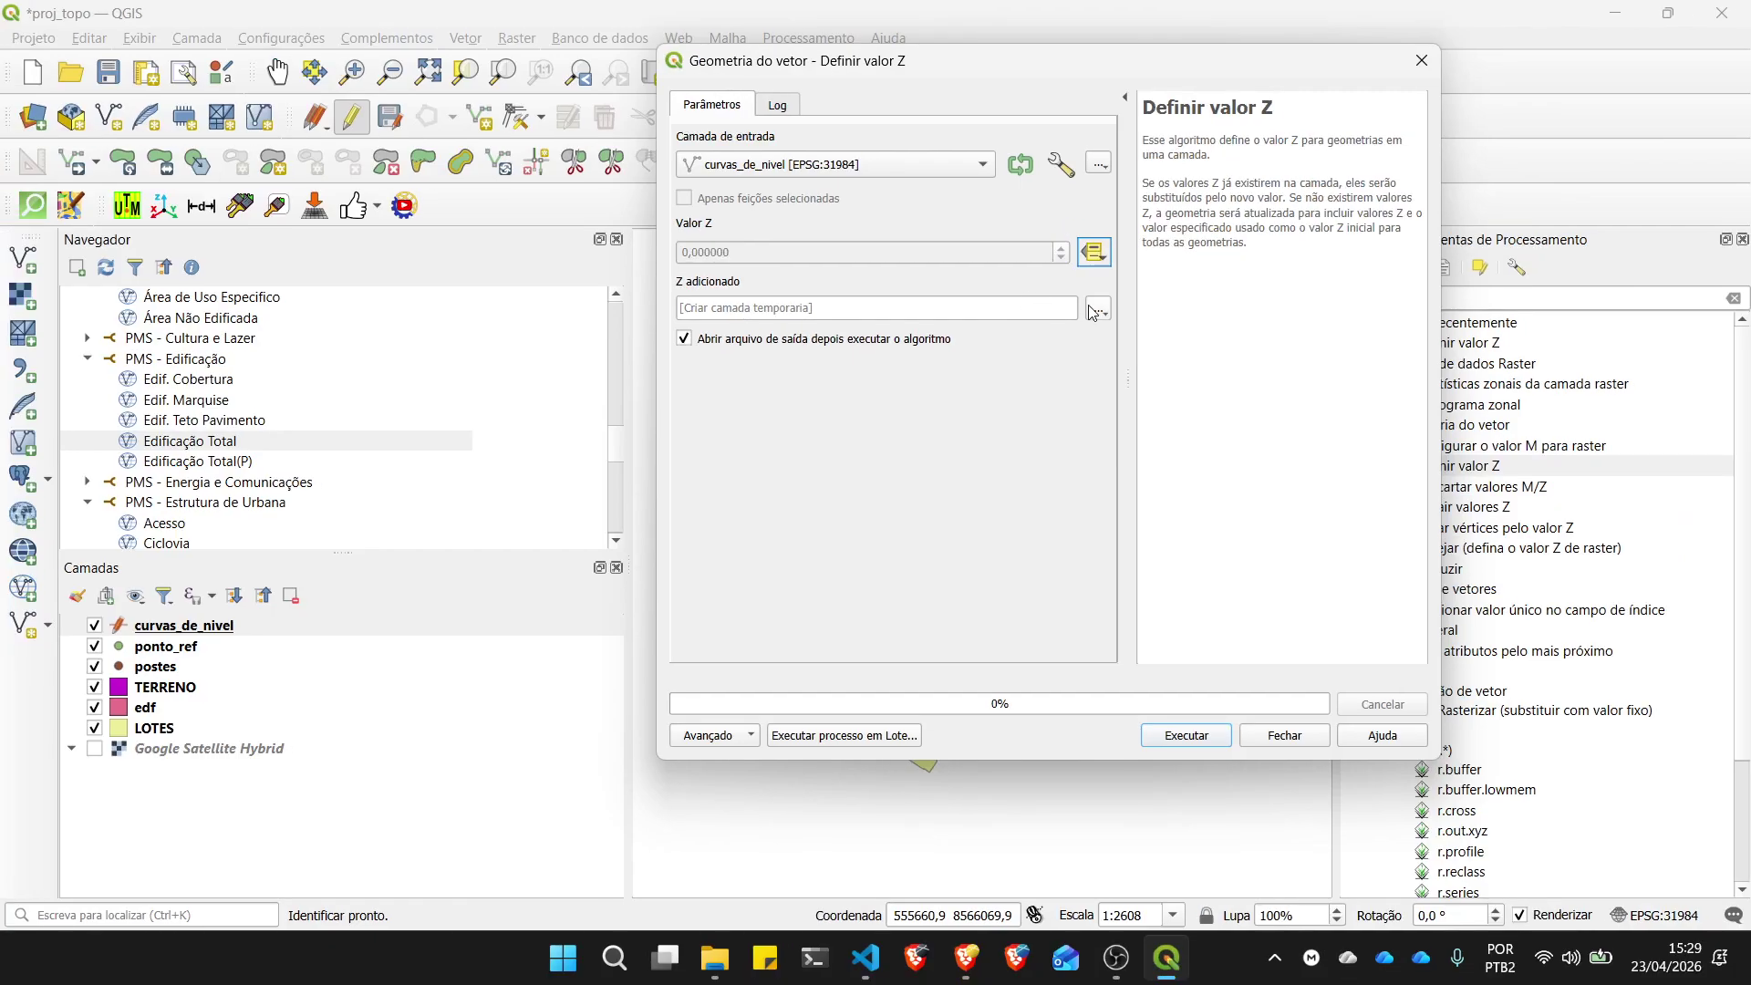
# Step: Set the Z output to the shapefile curvas_de_nivel_3d in the camadas folder, run the algorithm and close its dialog
pyautogui.click(1276, 469)
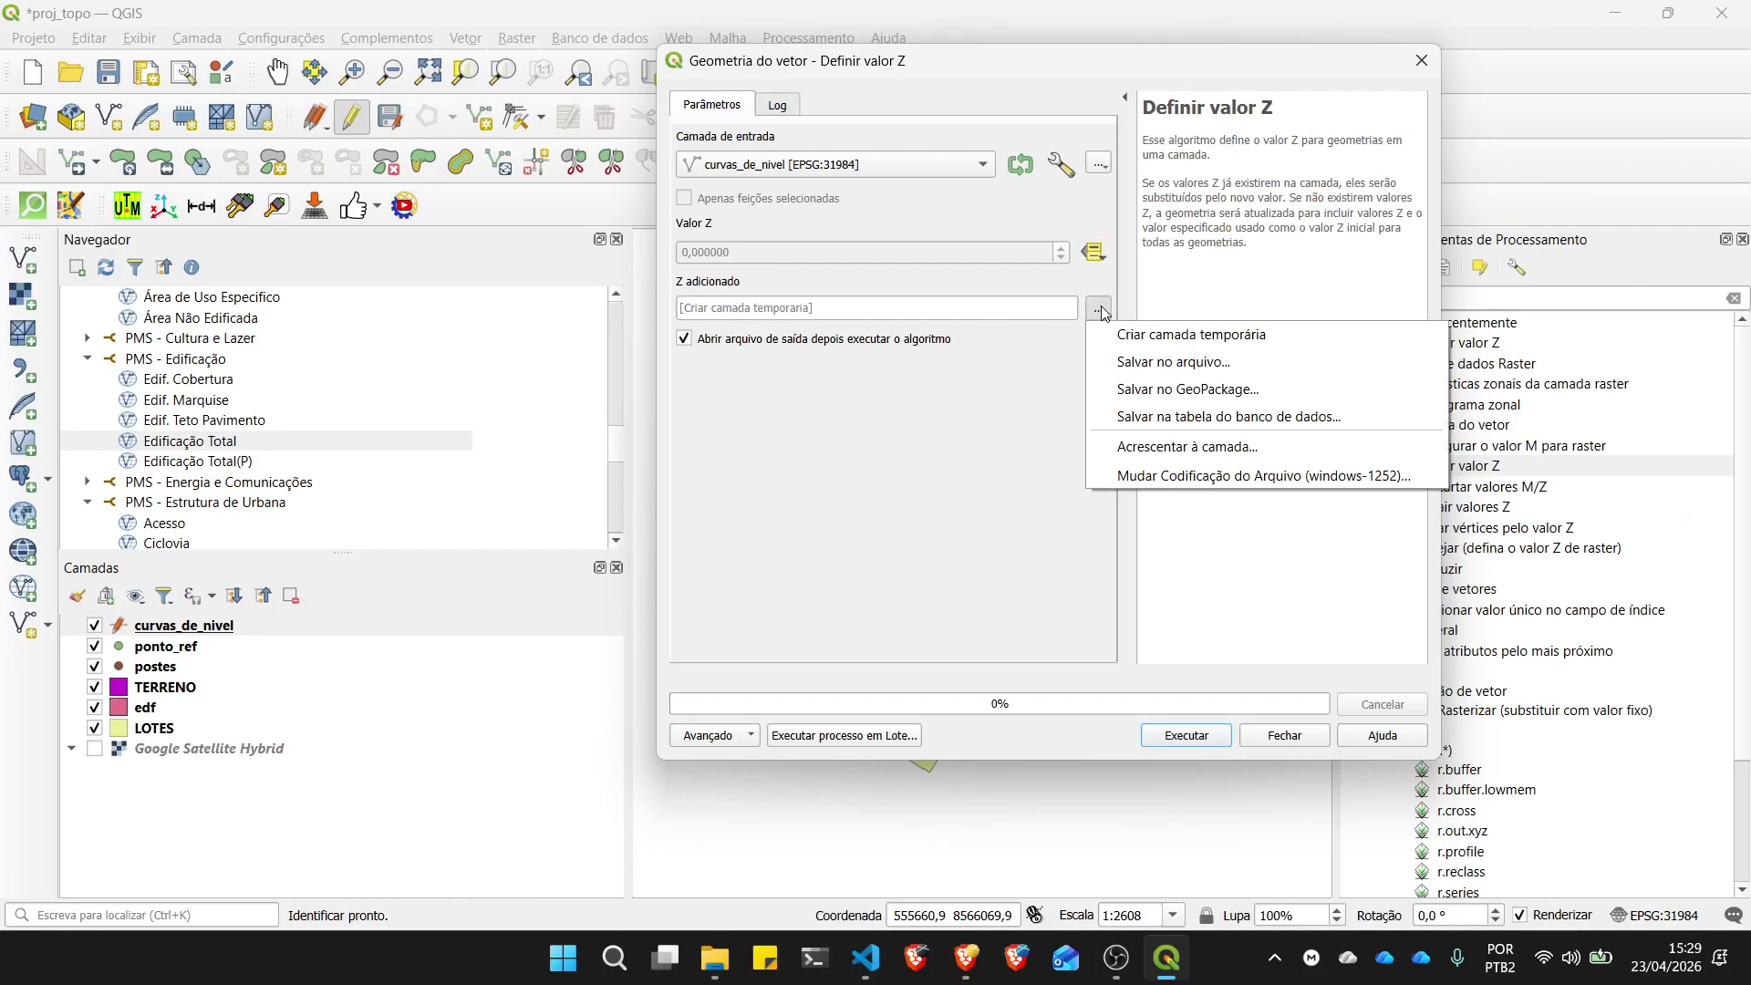
pyautogui.click(1171, 364)
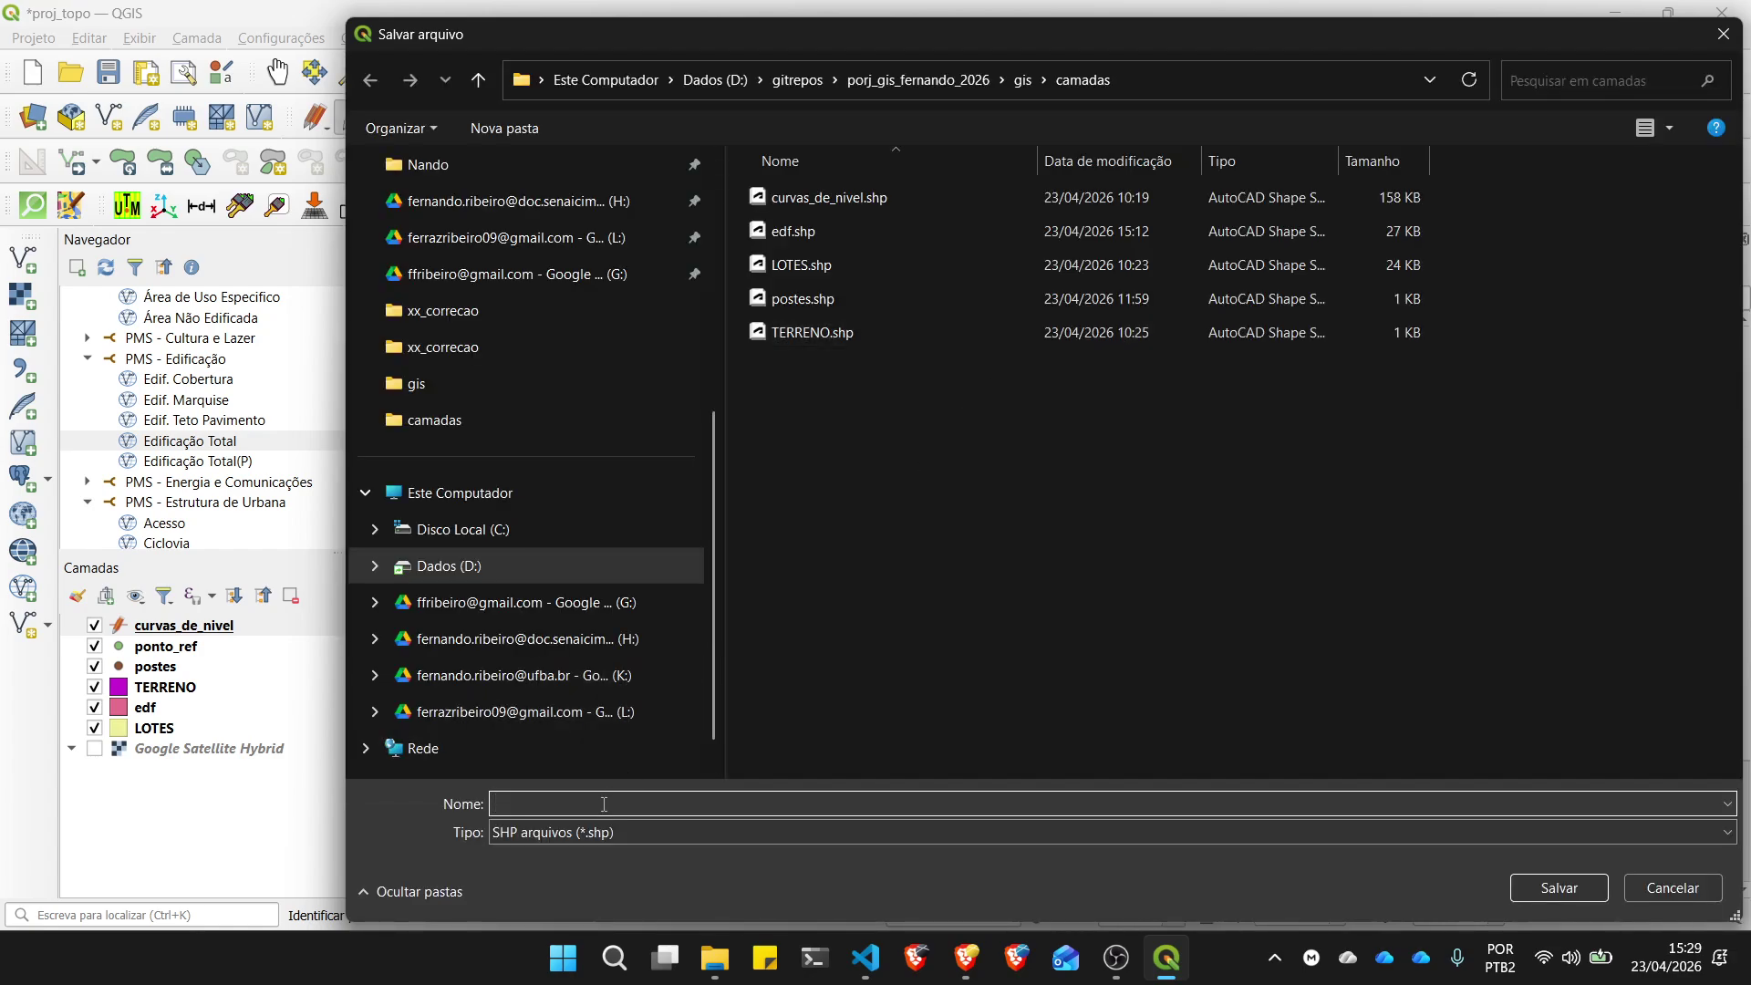
pyautogui.write('curvas')
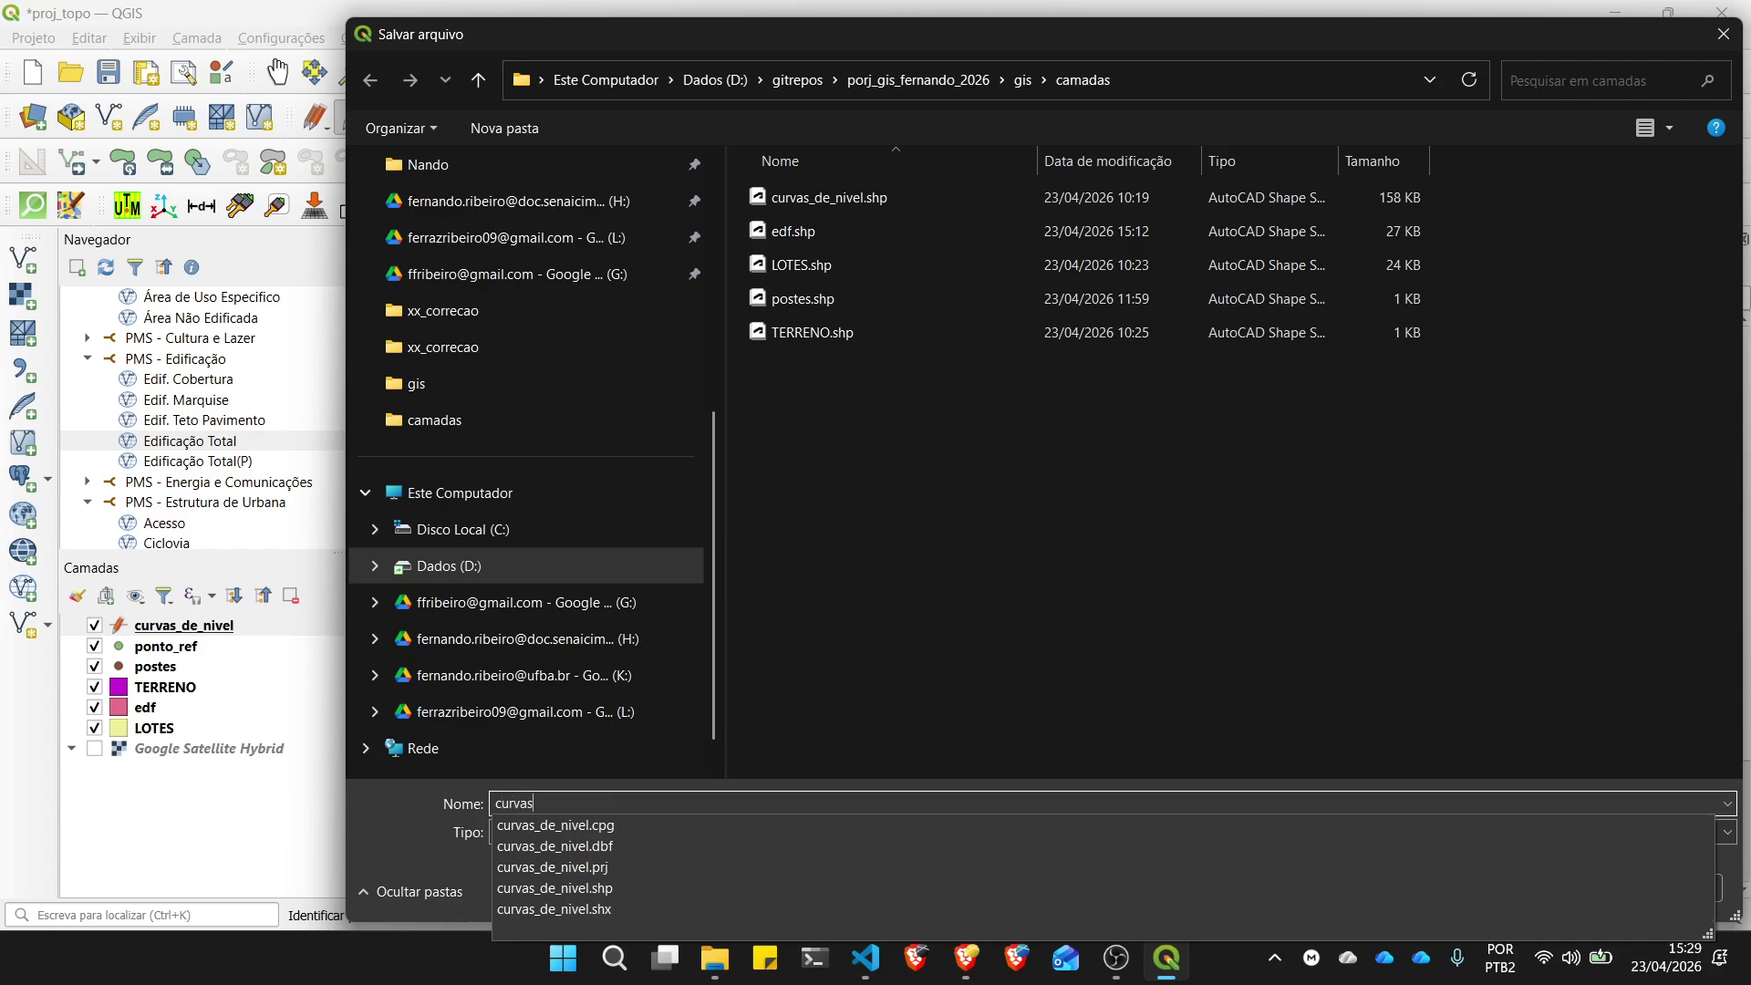
pyautogui.write('_3d')
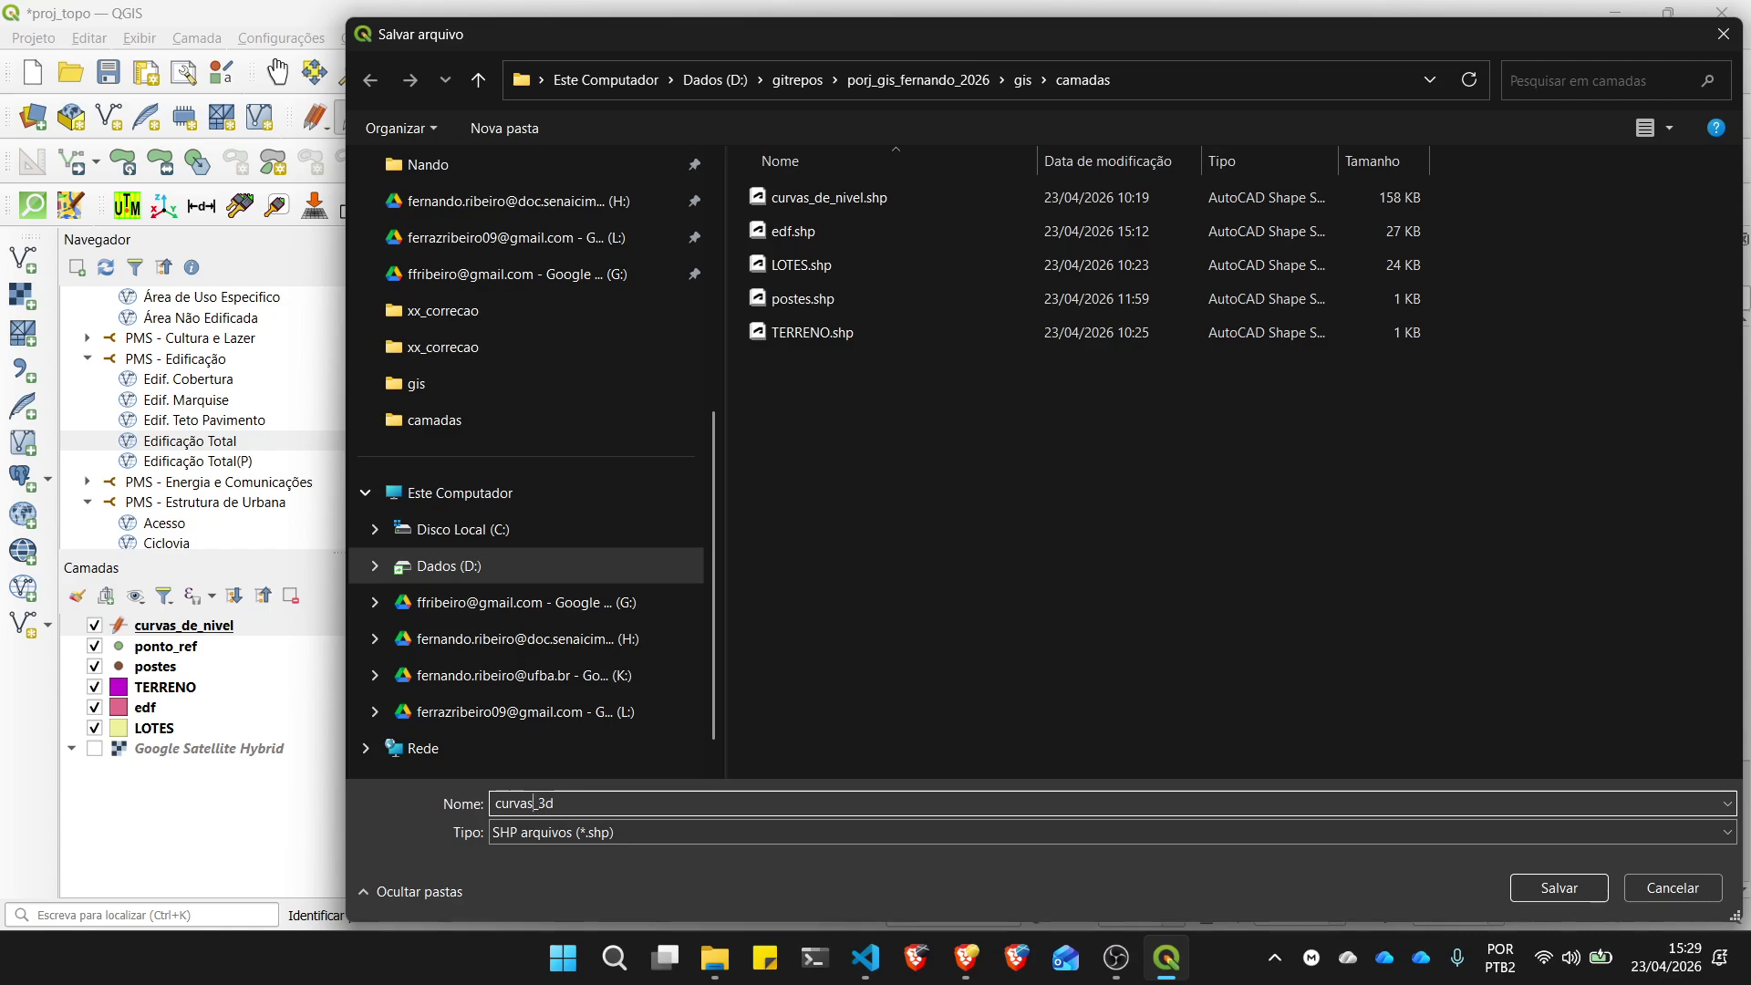
pyautogui.write('de_nivel_')
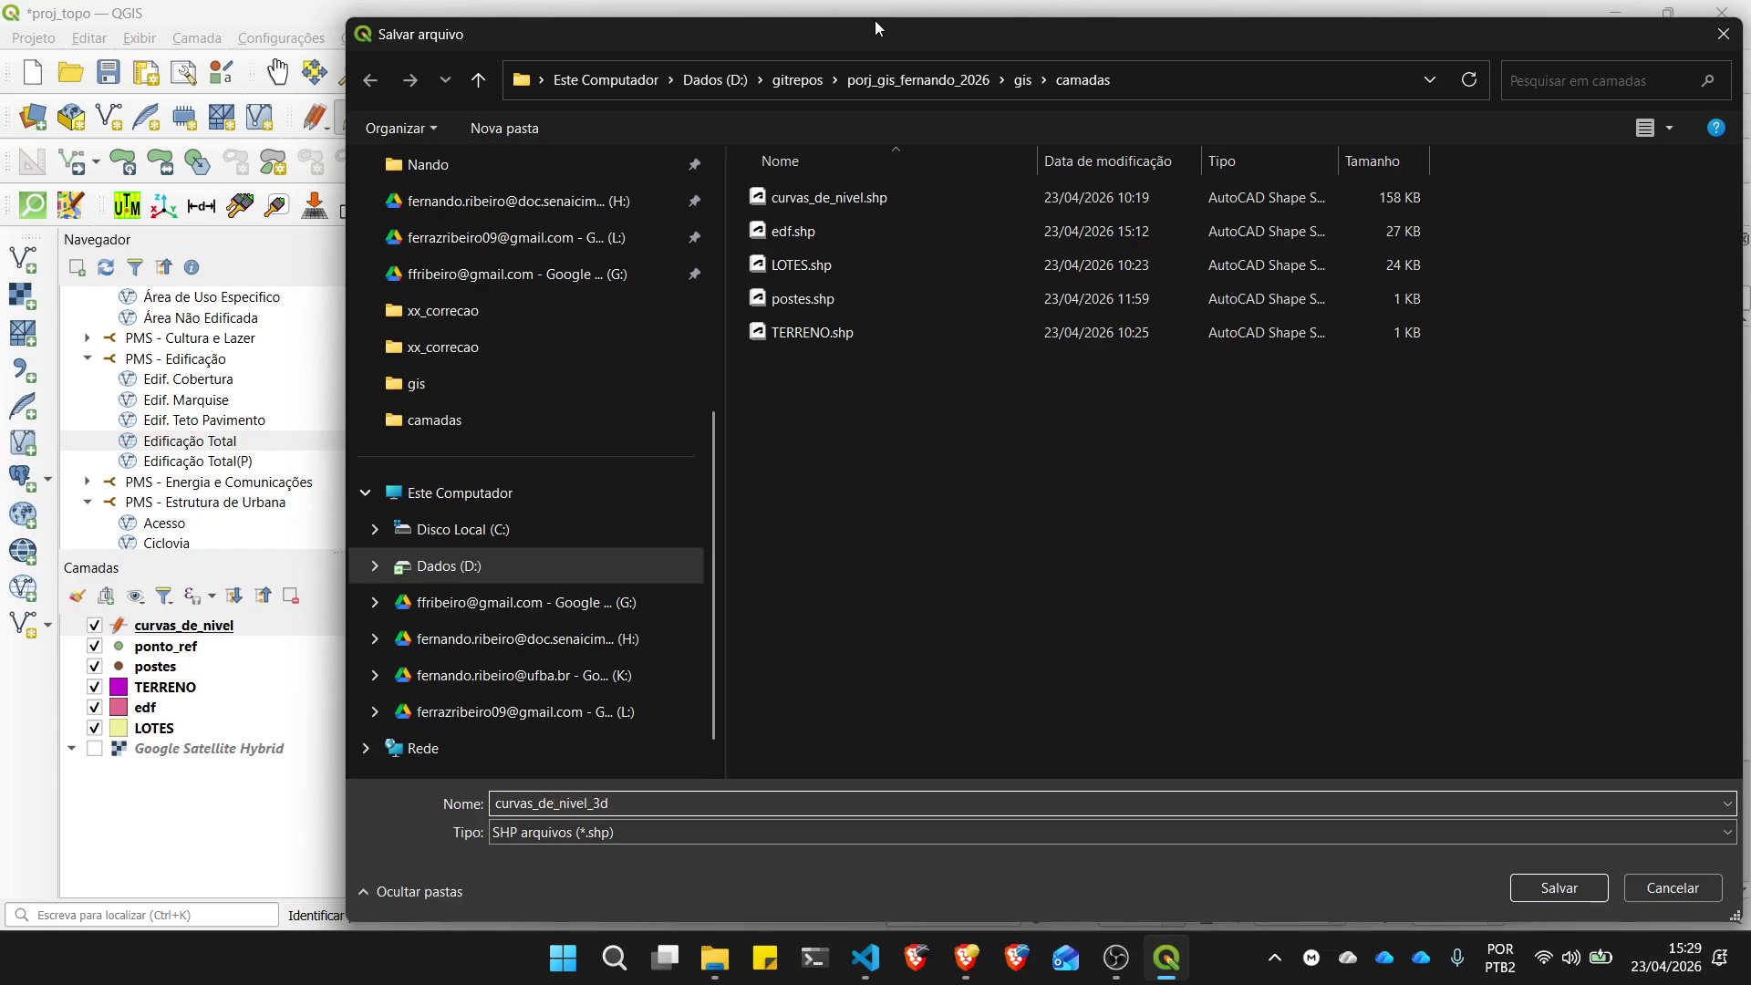
pyautogui.click(1567, 887)
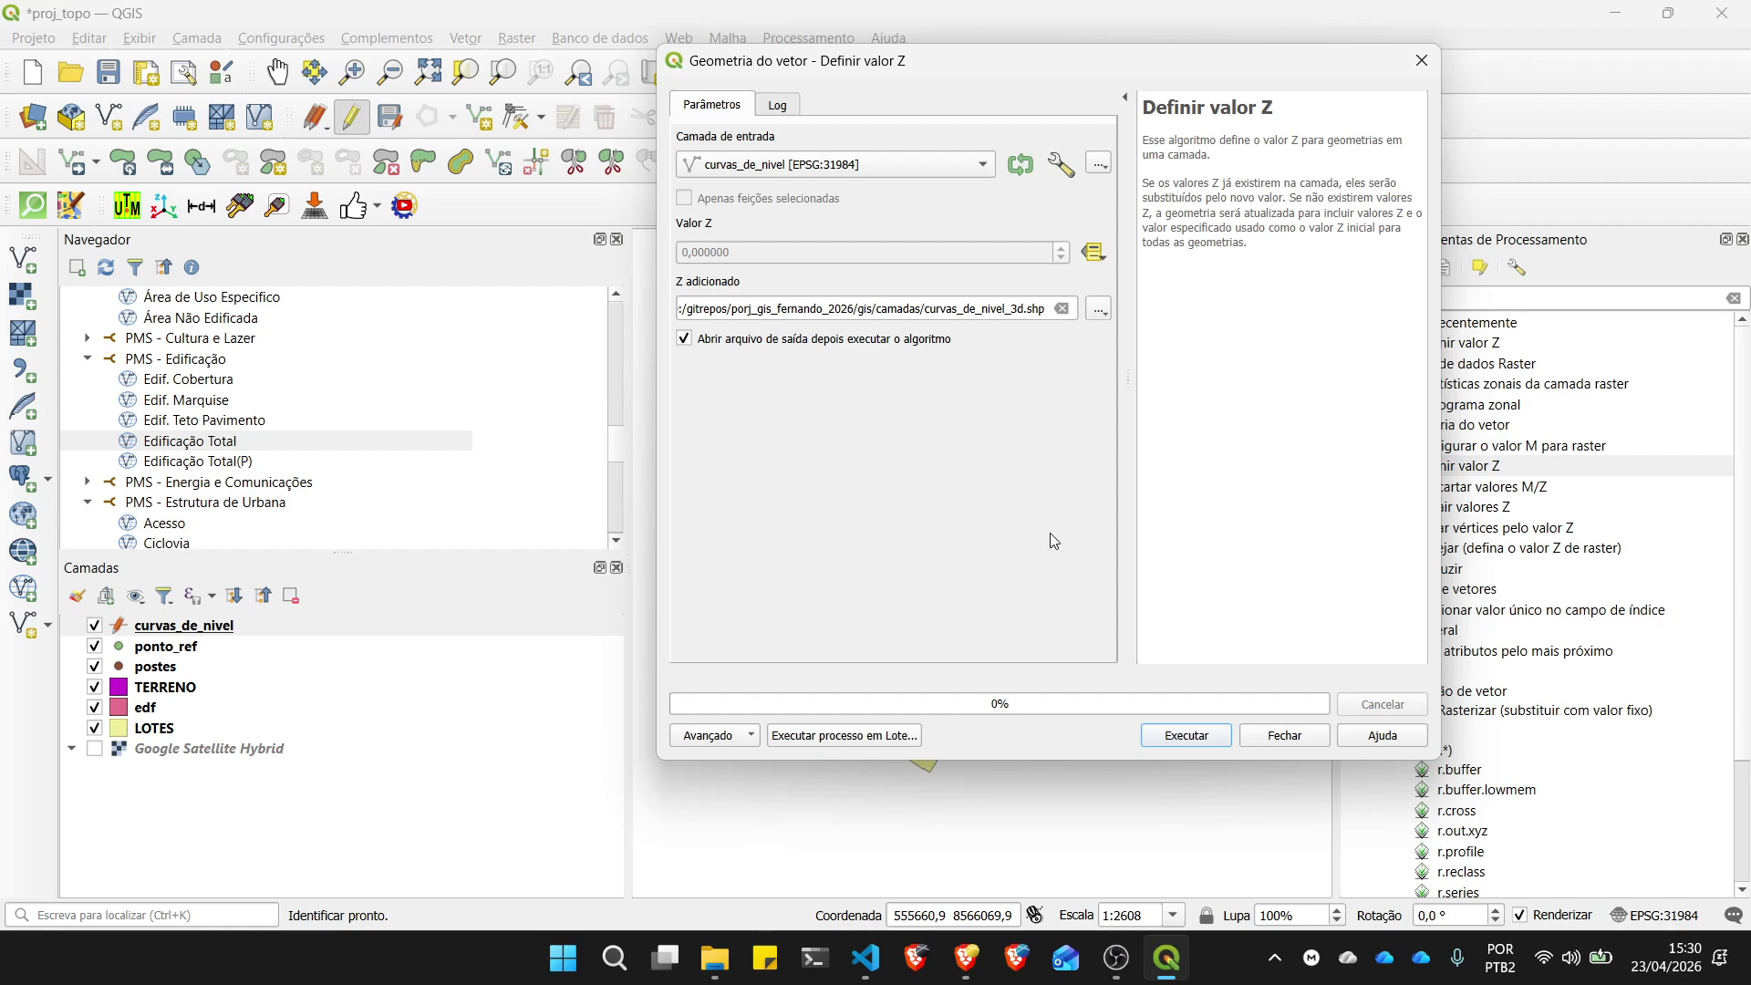
pyautogui.click(1187, 735)
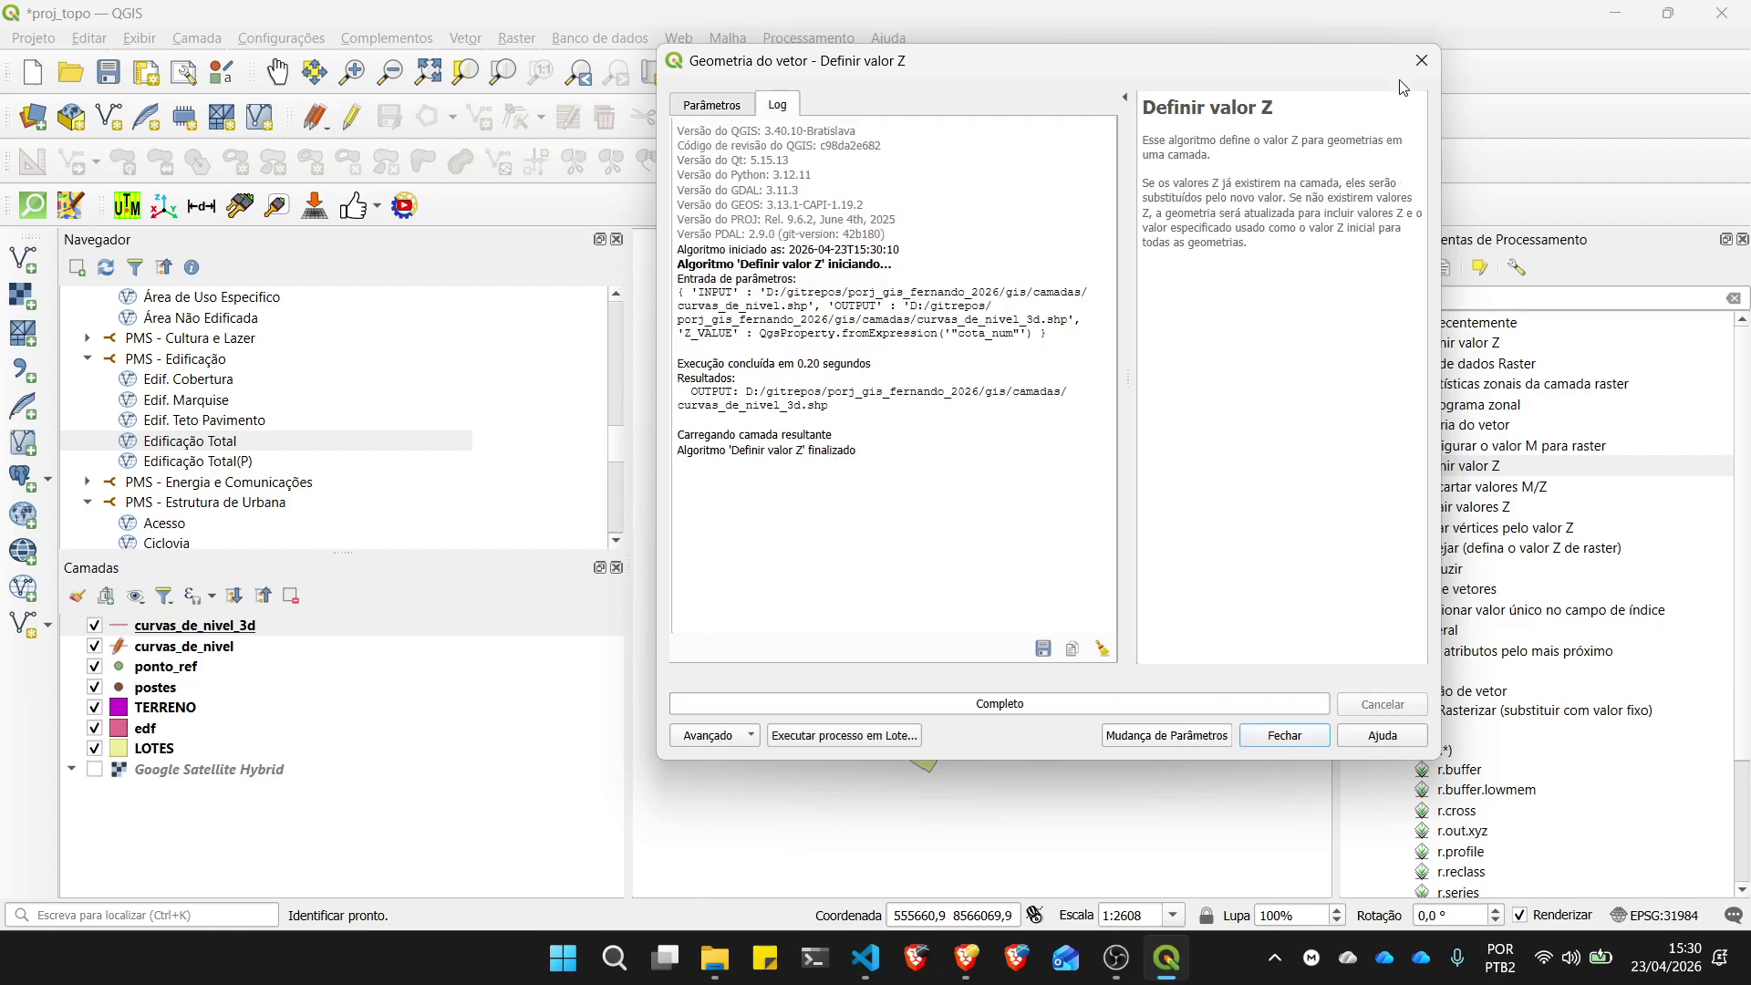
pyautogui.click(1421, 60)
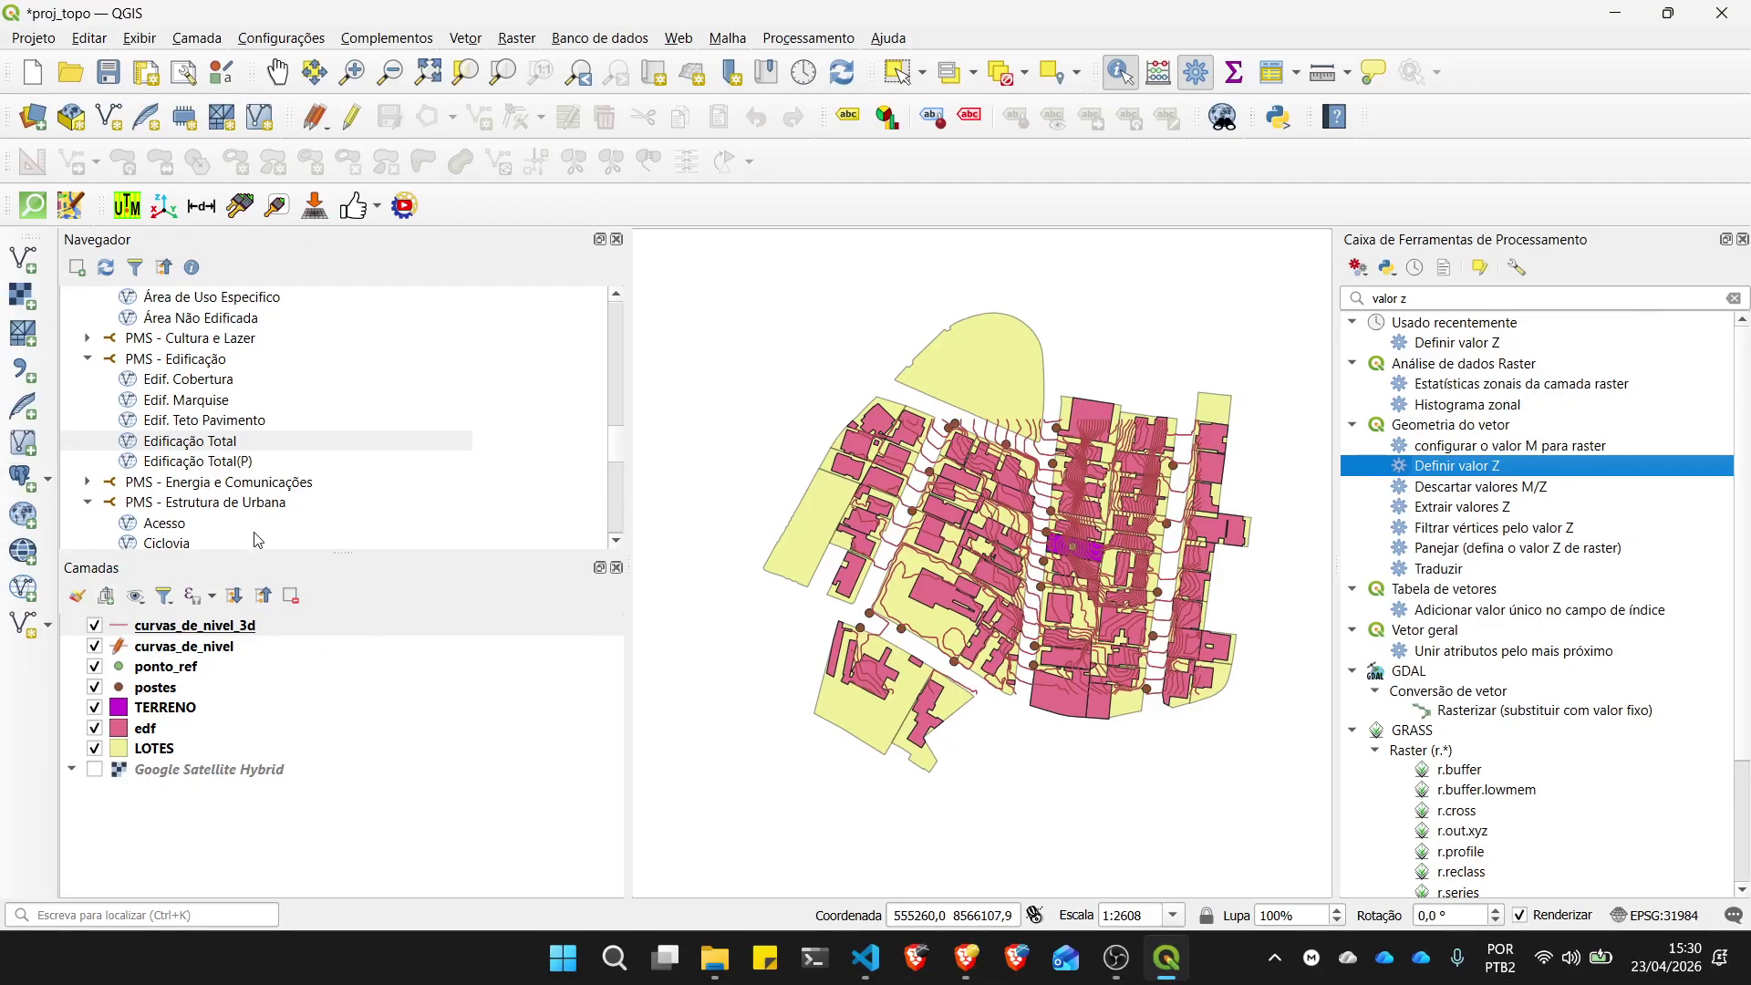
# Step: Save the edits of the curvas_de_nivel layer, end its editing mode and save the project
pyautogui.click(167, 648)
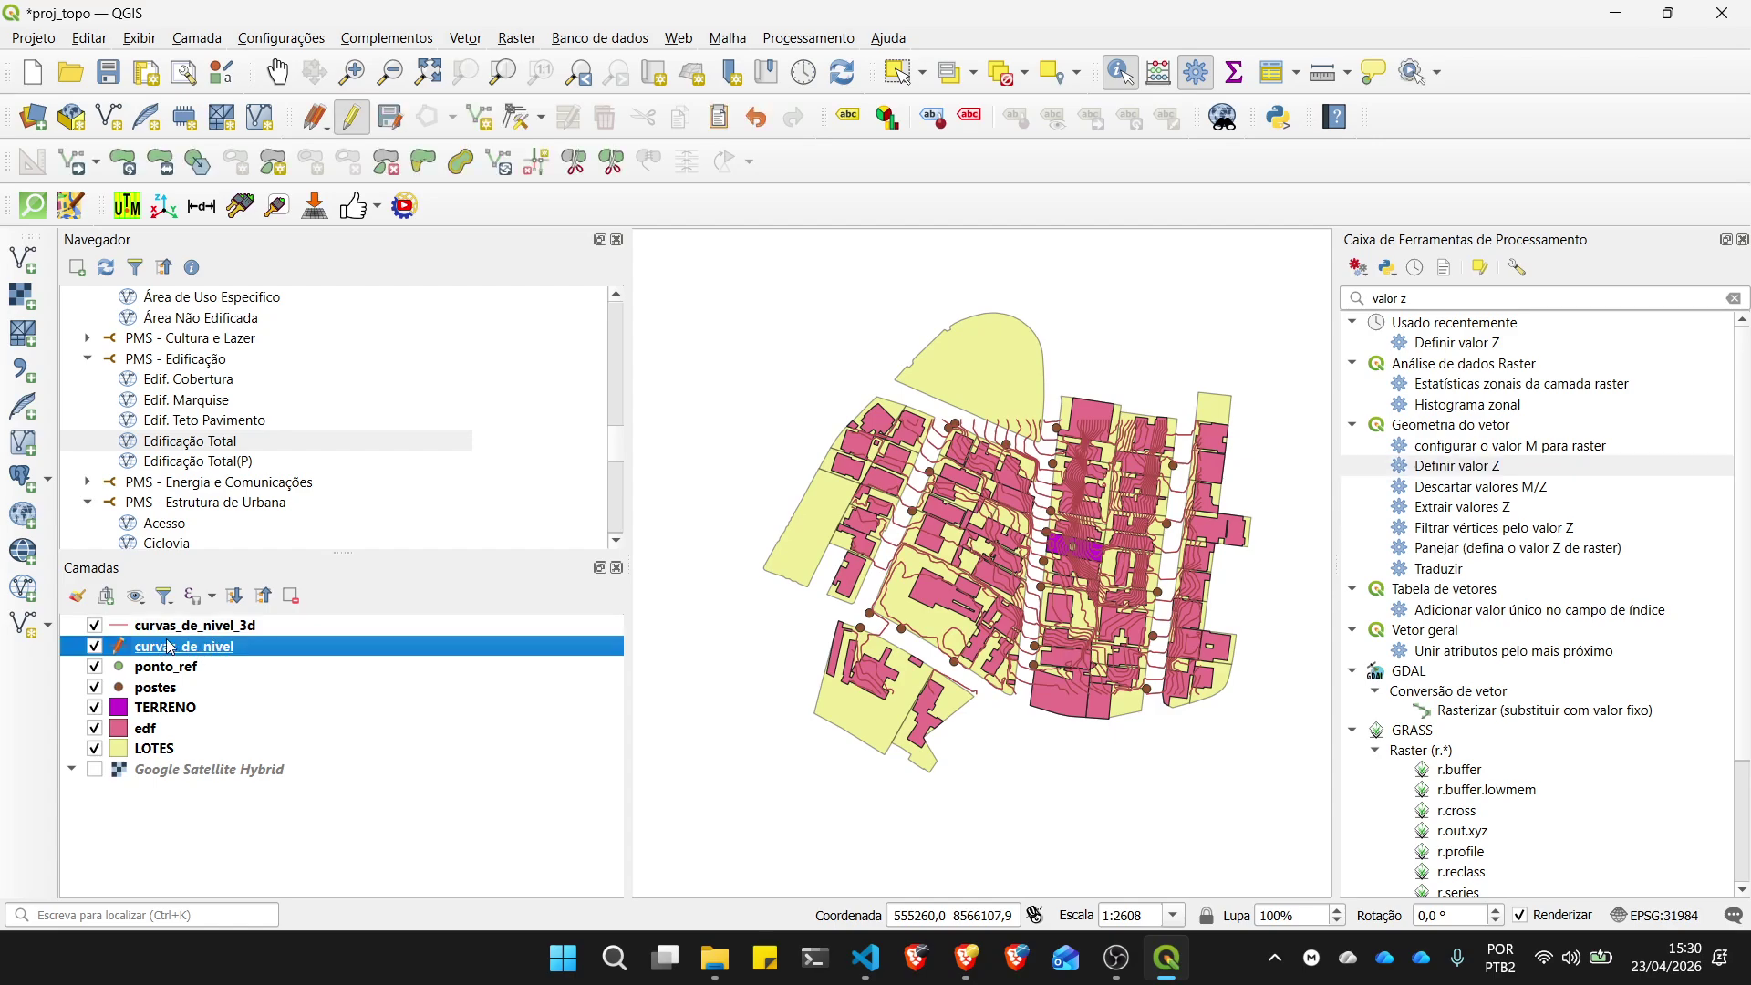
pyautogui.click(396, 119)
pyautogui.click(352, 123)
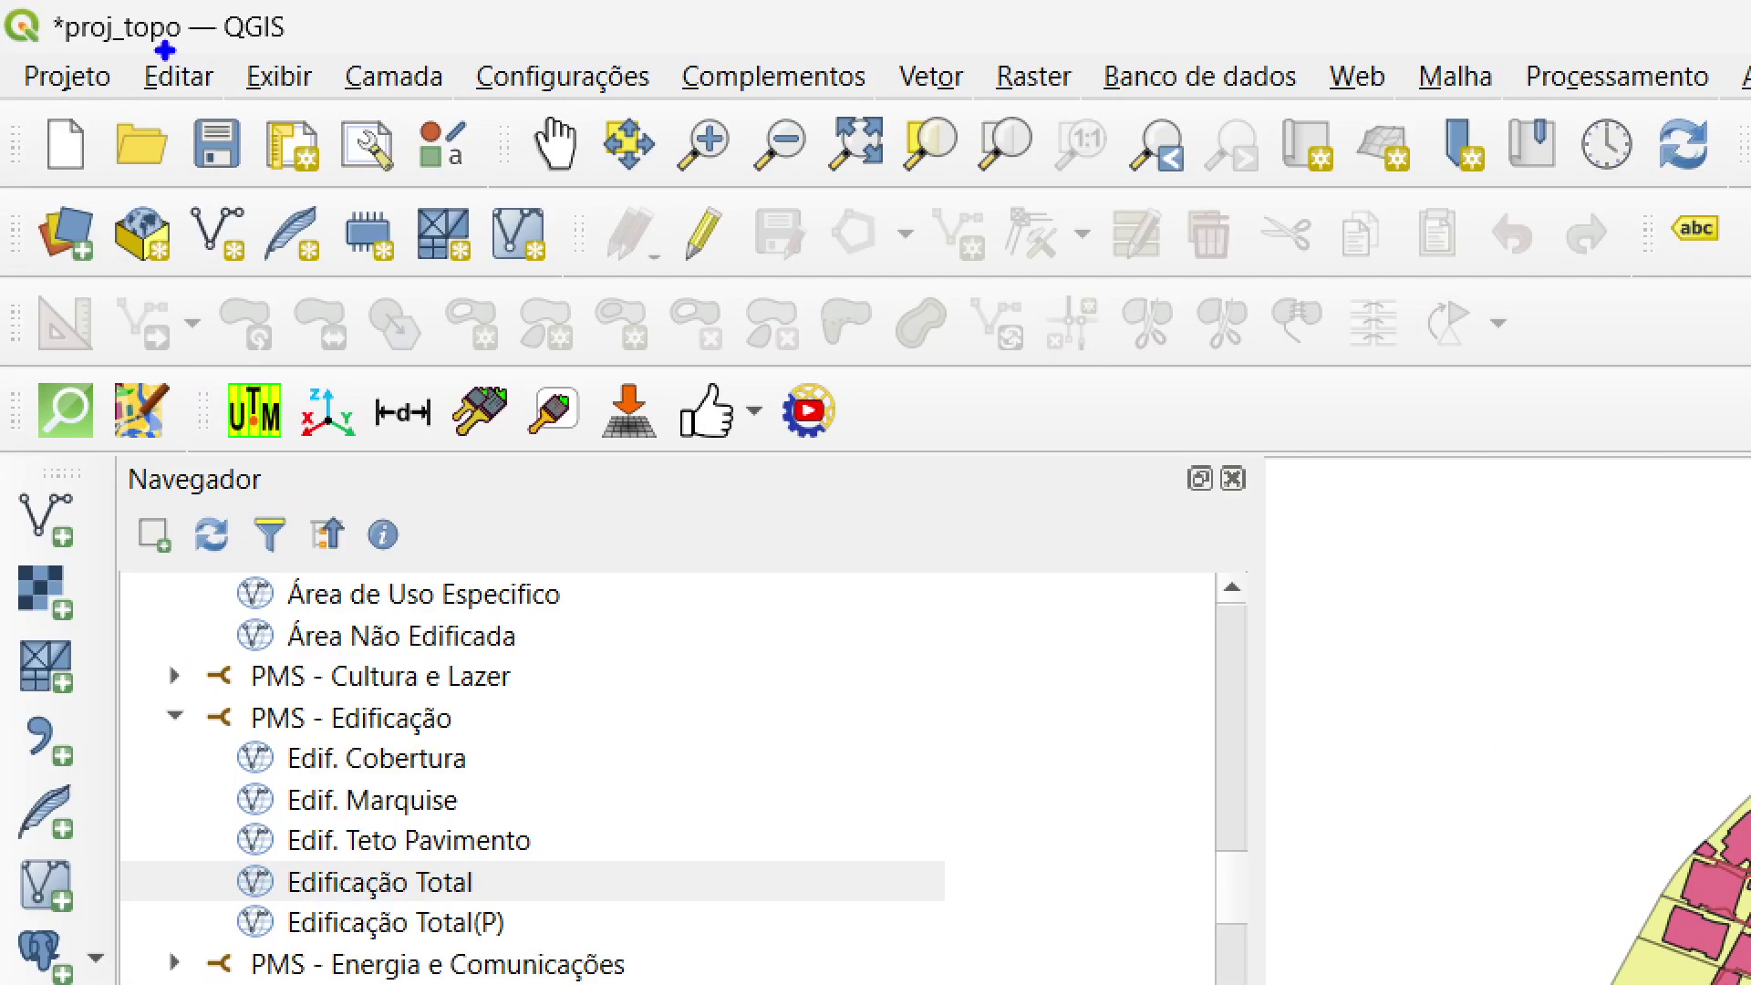
pyautogui.moveTo(251, 115)
pyautogui.mouseDown()
pyautogui.moveTo(153, 209)
pyautogui.moveTo(267, 166)
pyautogui.mouseUp()
pyautogui.press('Escape')
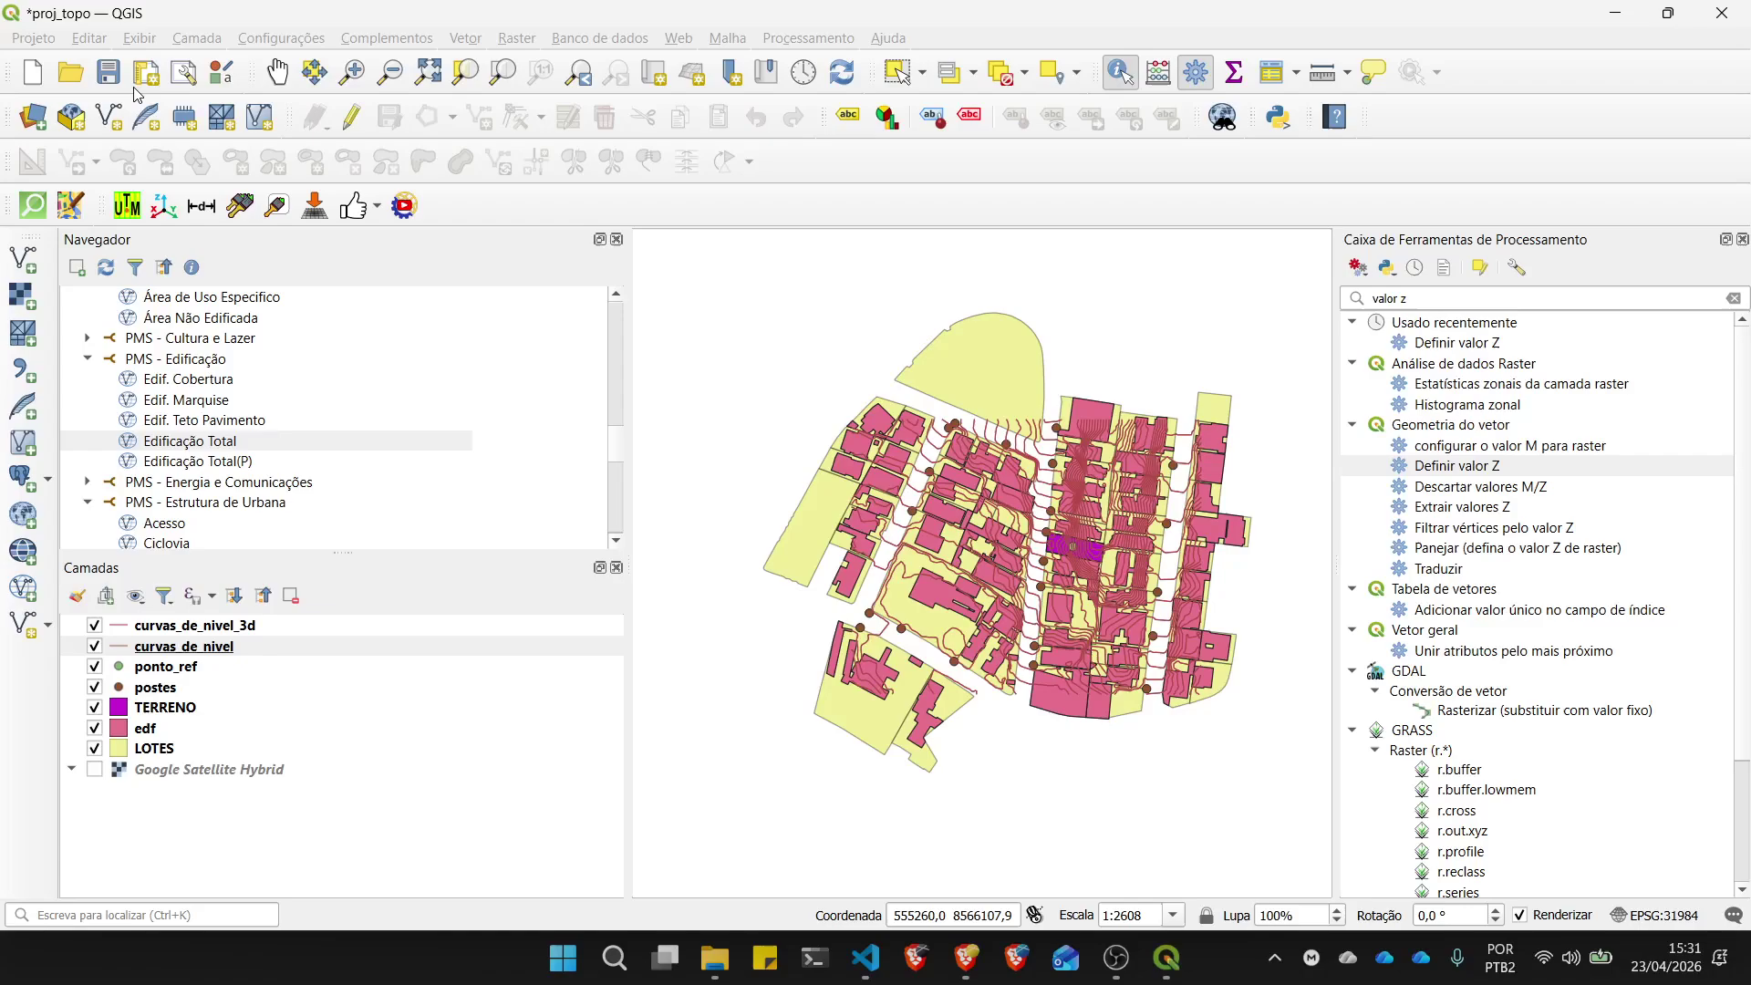
pyautogui.click(110, 73)
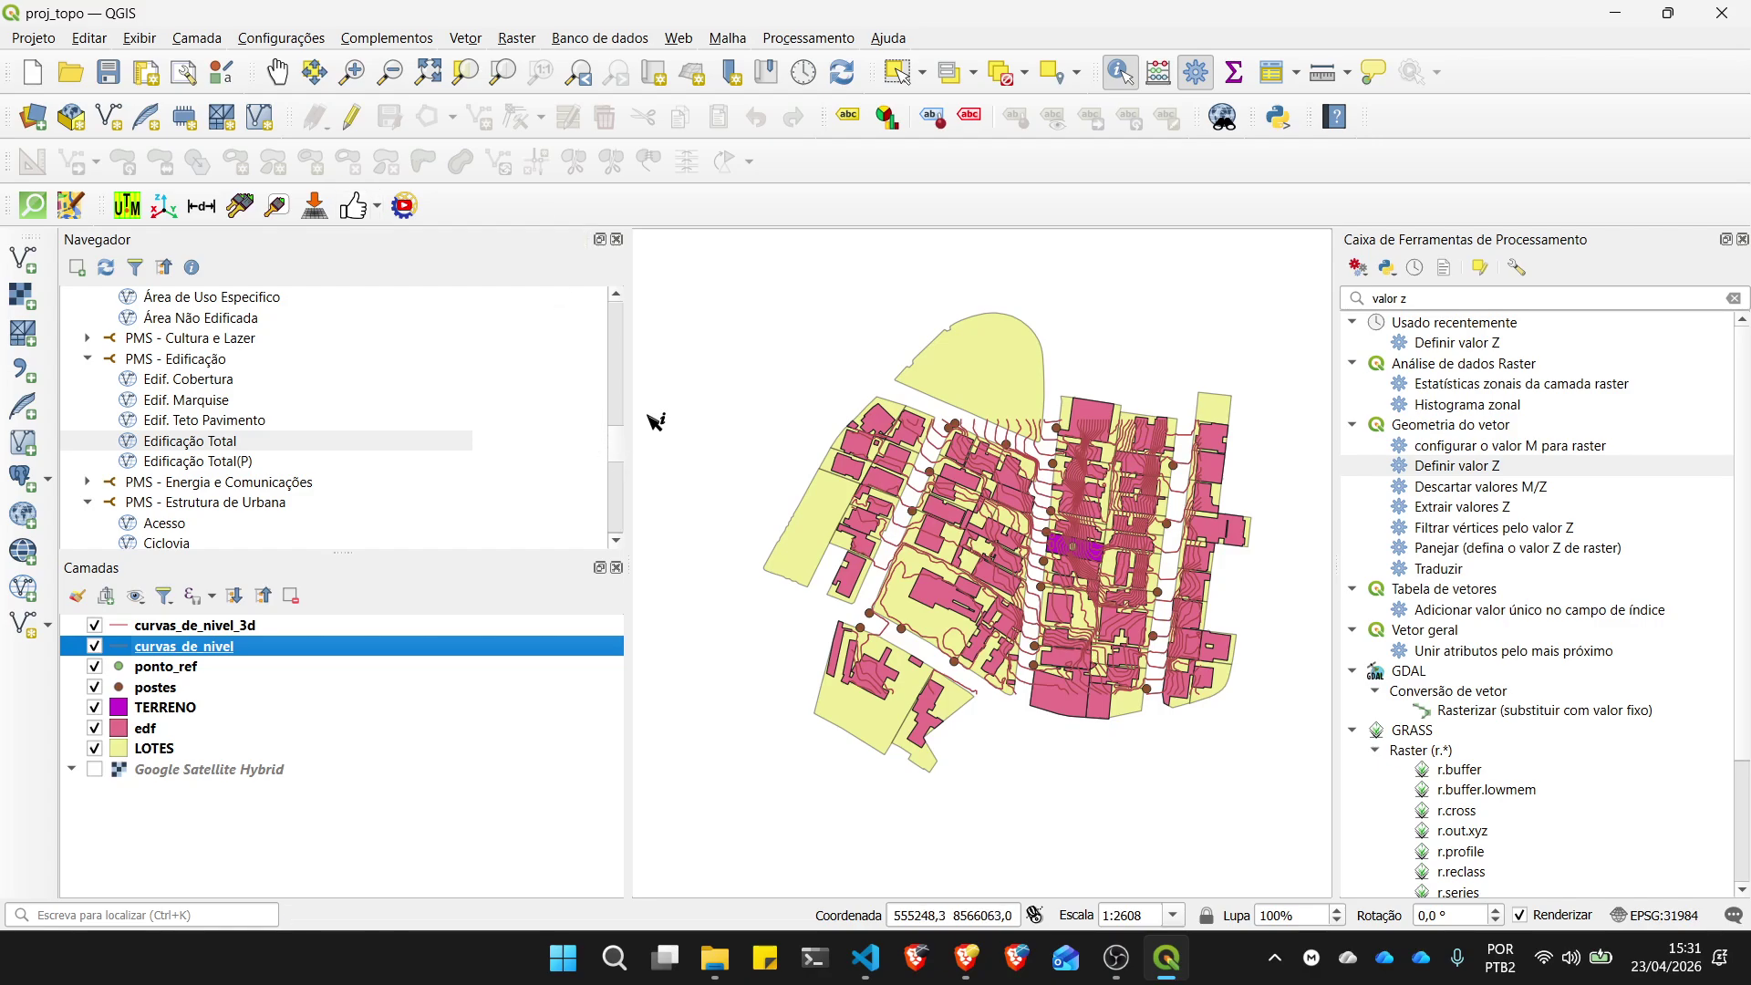
# Step: Widen the map canvas, check the class topics on the Cronograma page in the Brave browser and return to QGIS
pyautogui.moveTo(629, 401); pyautogui.dragTo(444, 401)
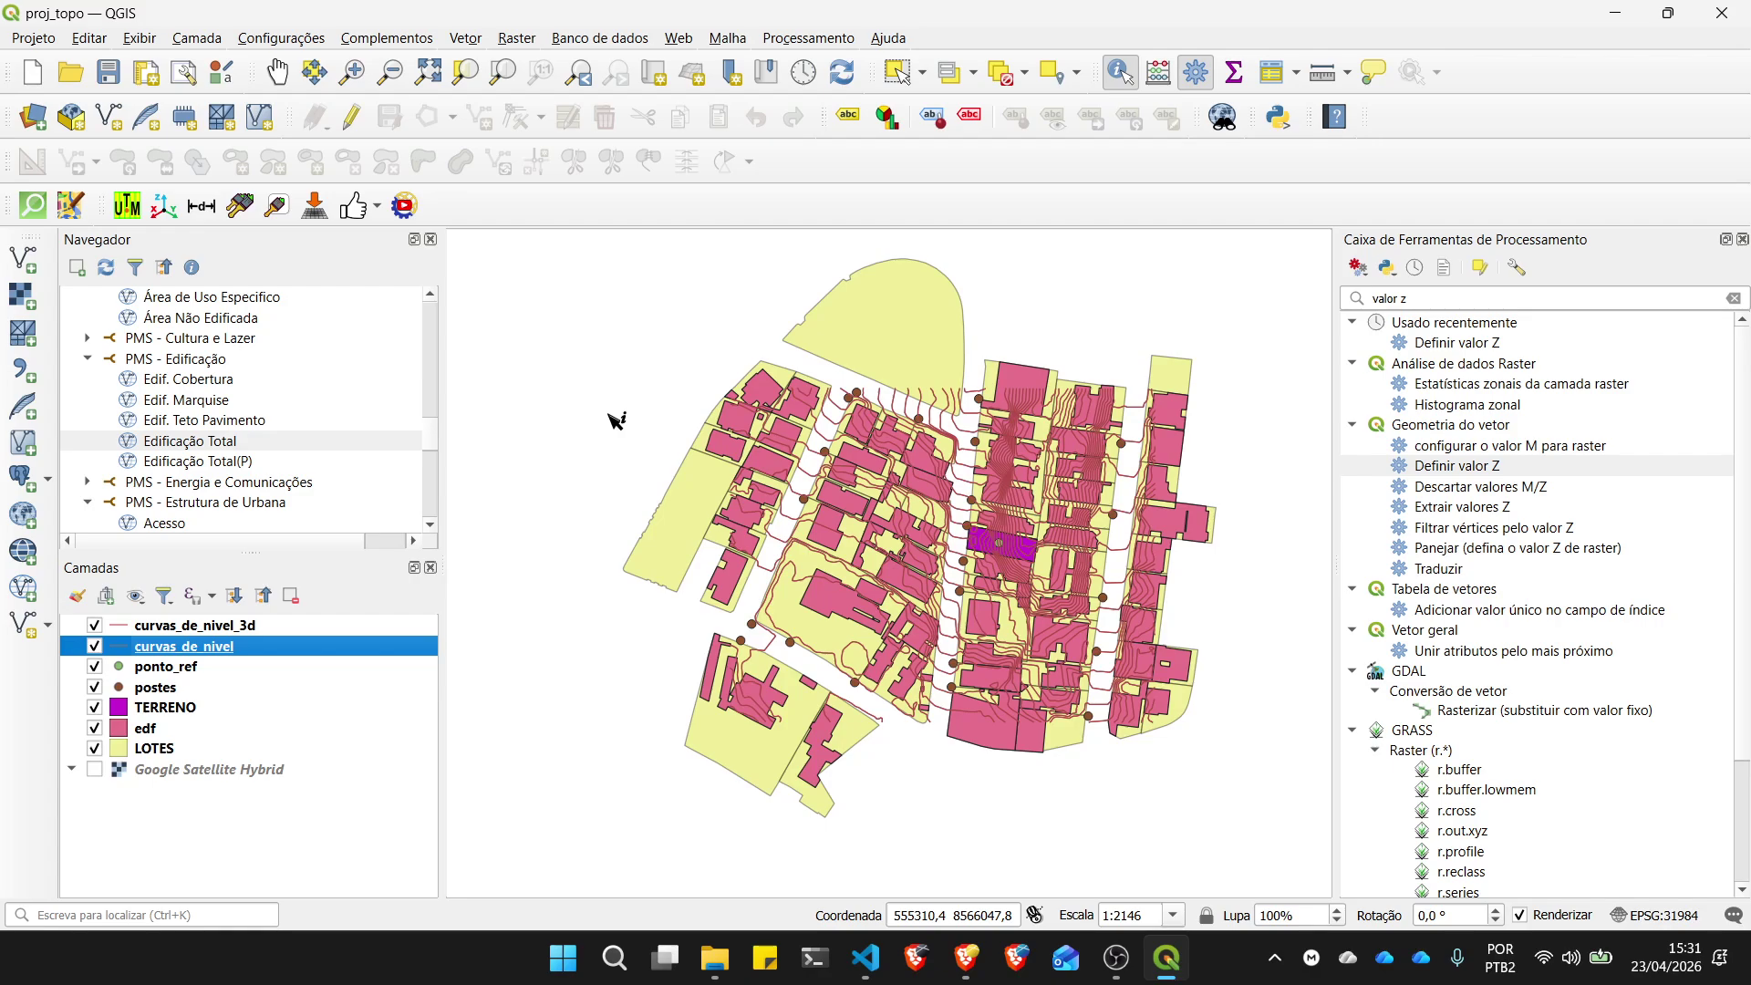
pyautogui.click(967, 974)
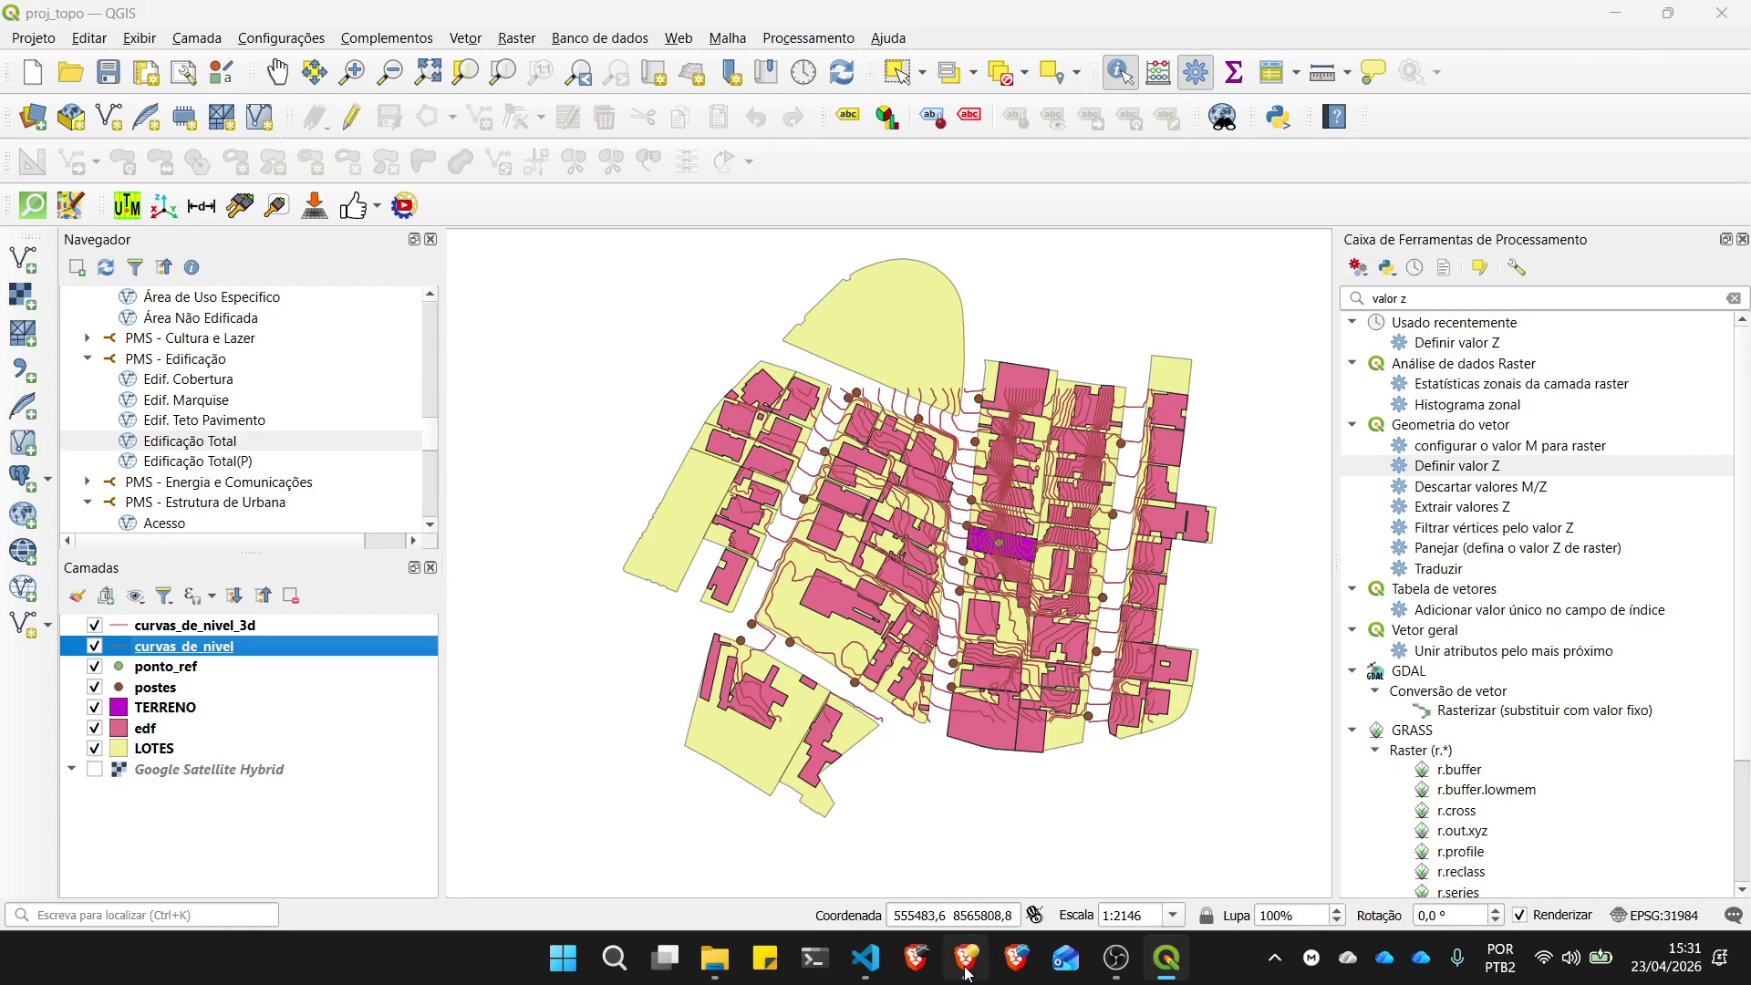
pyautogui.scroll(-1, 967, 792)
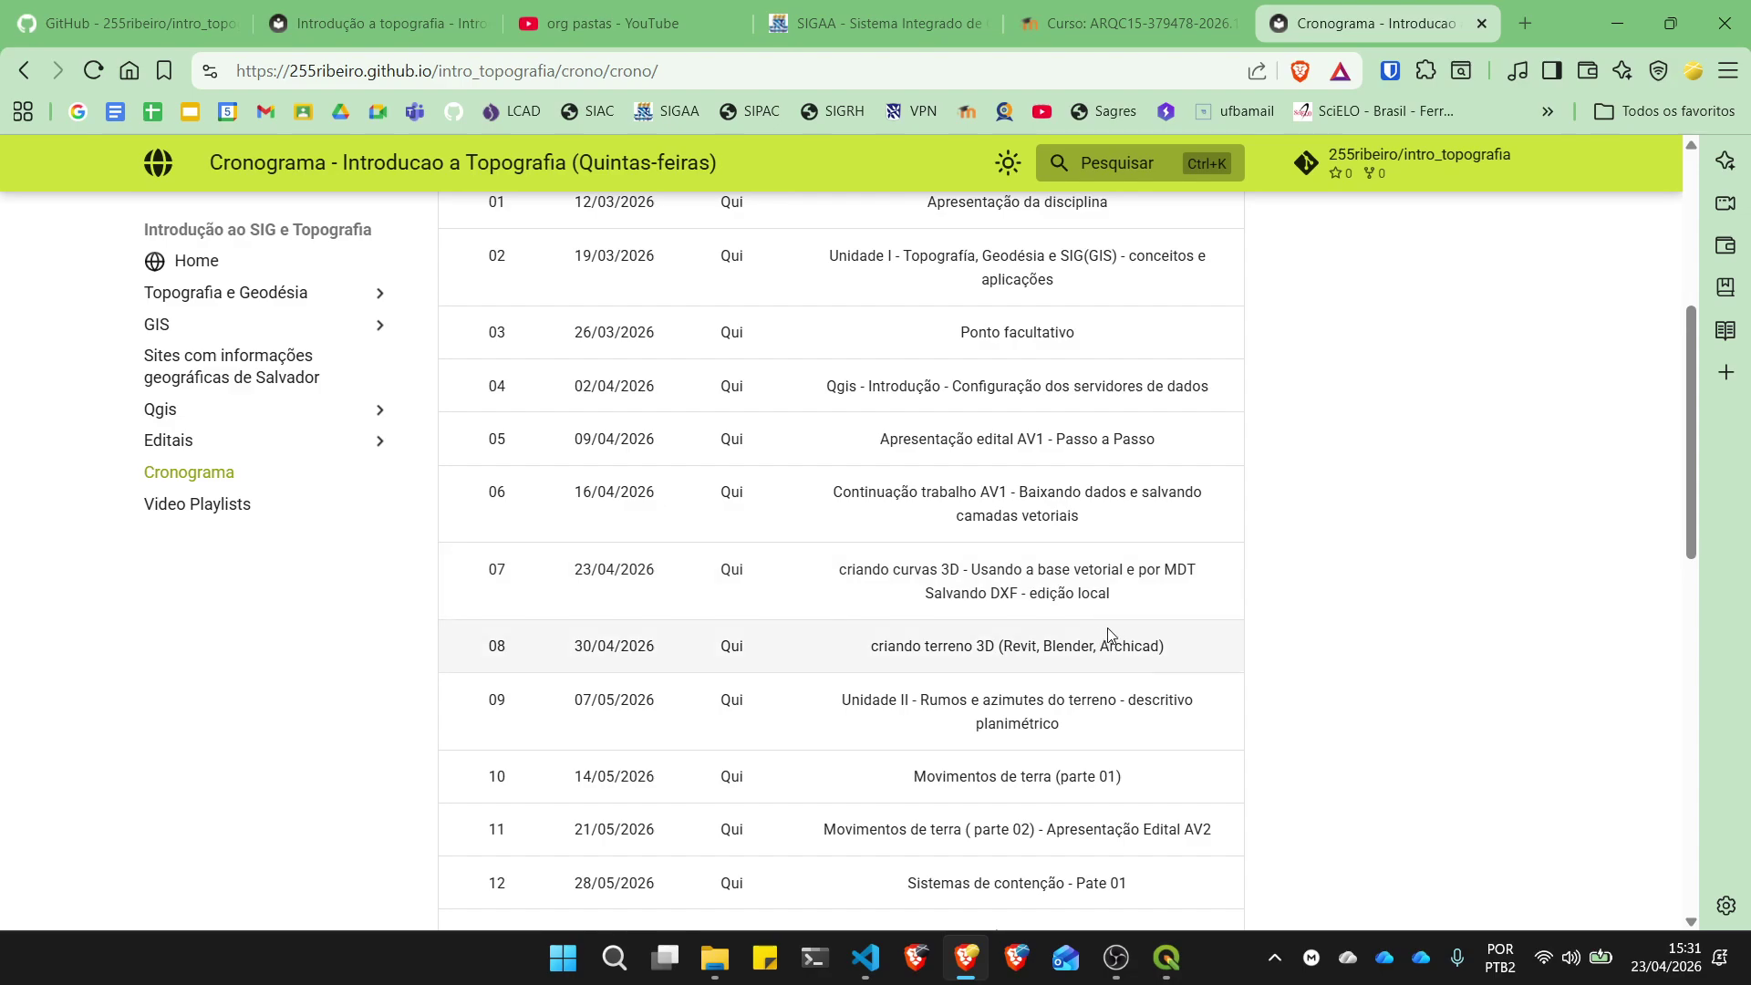
pyautogui.click(1621, 20)
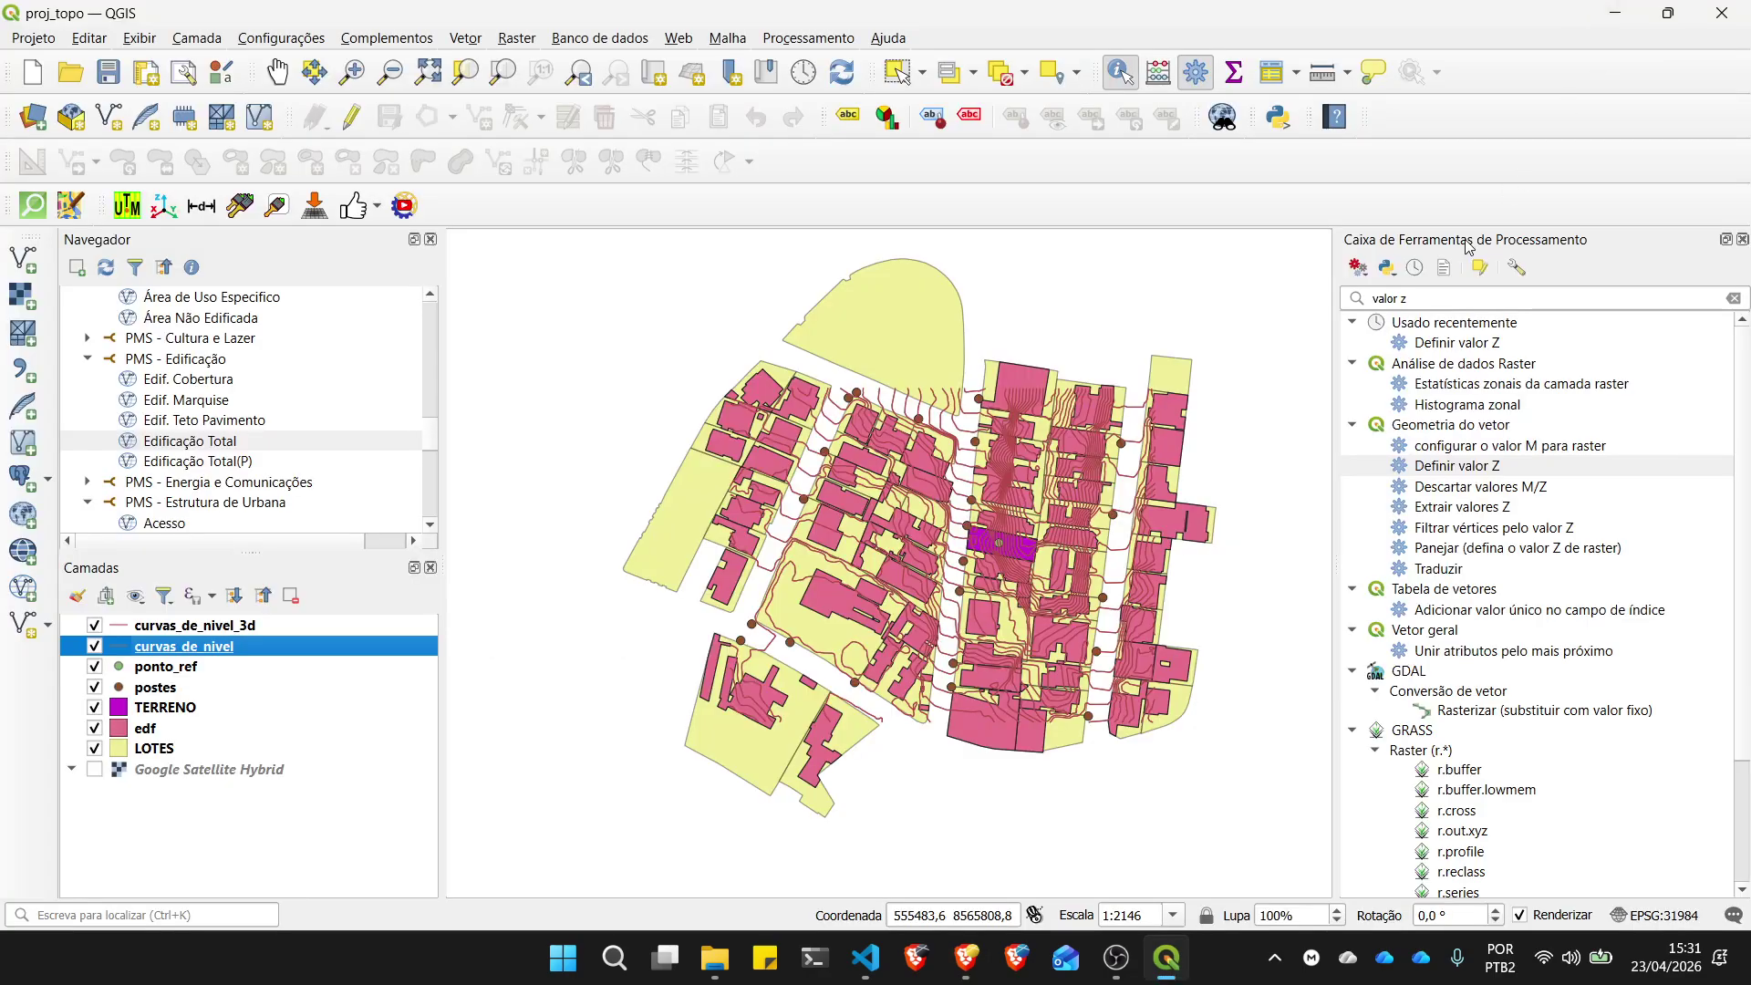
# Step: Search the processing toolbox for "dxf" and open the Exportar camadas para DXF algorithm from Vetor geral
pyautogui.click(1260, 512)
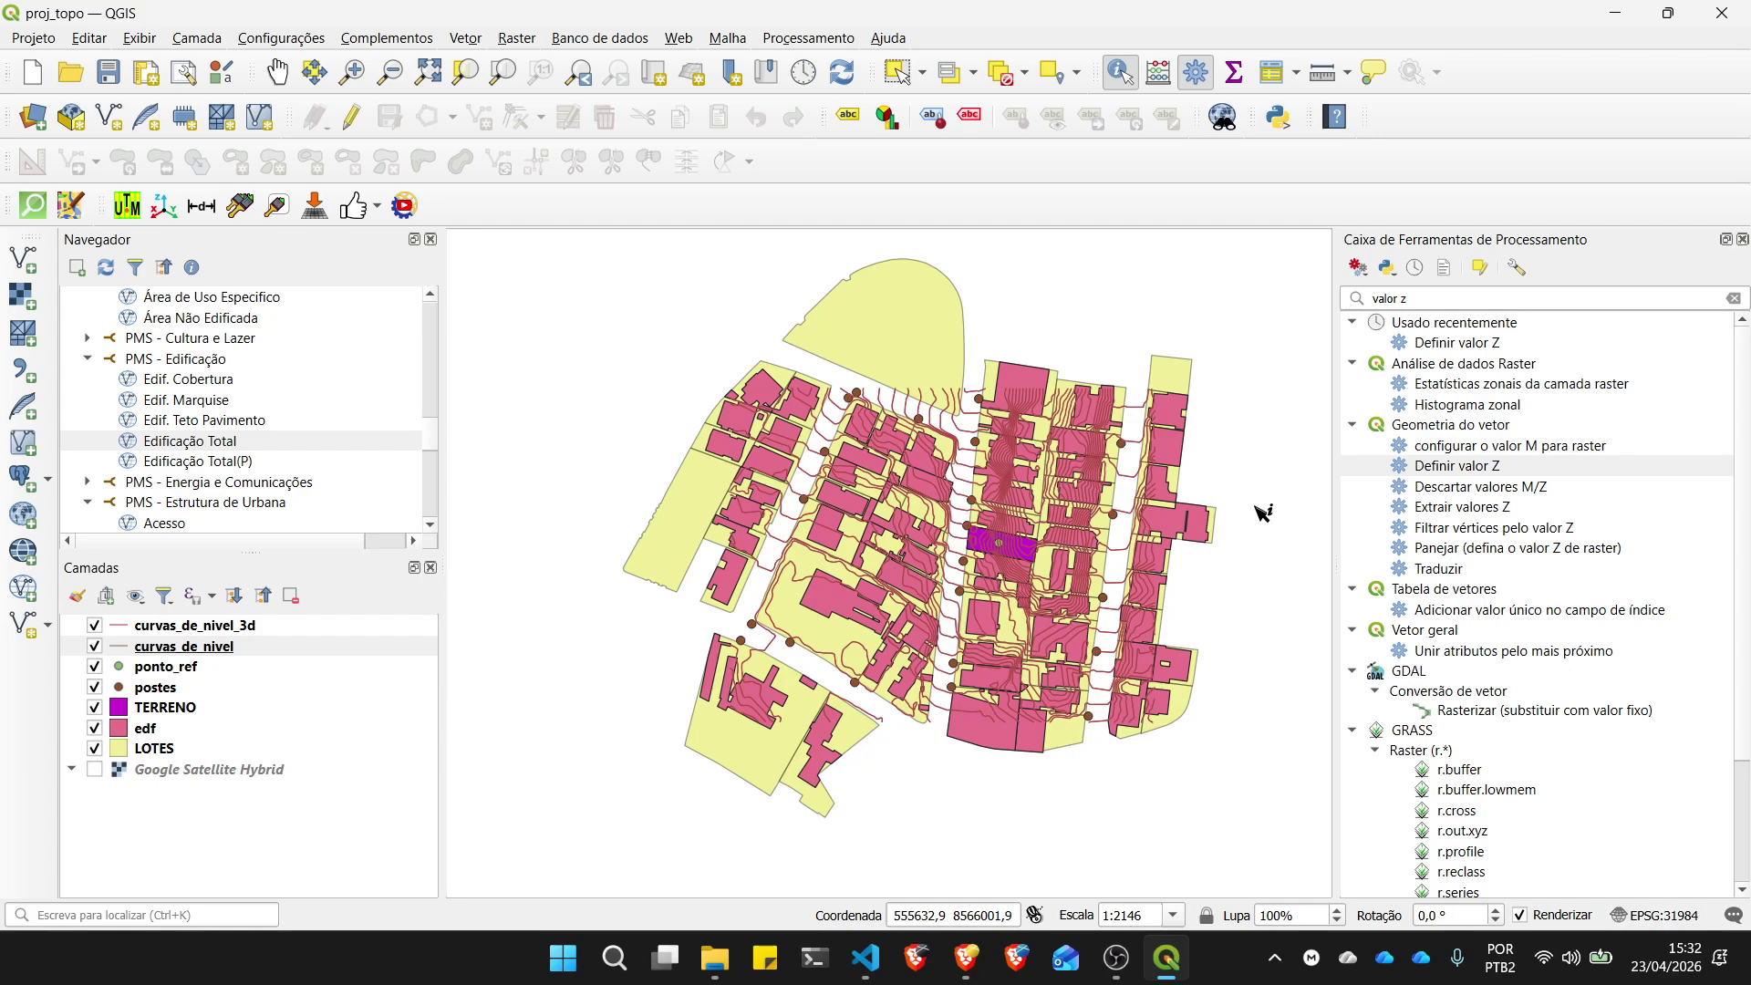
pyautogui.doubleClick(1448, 305)
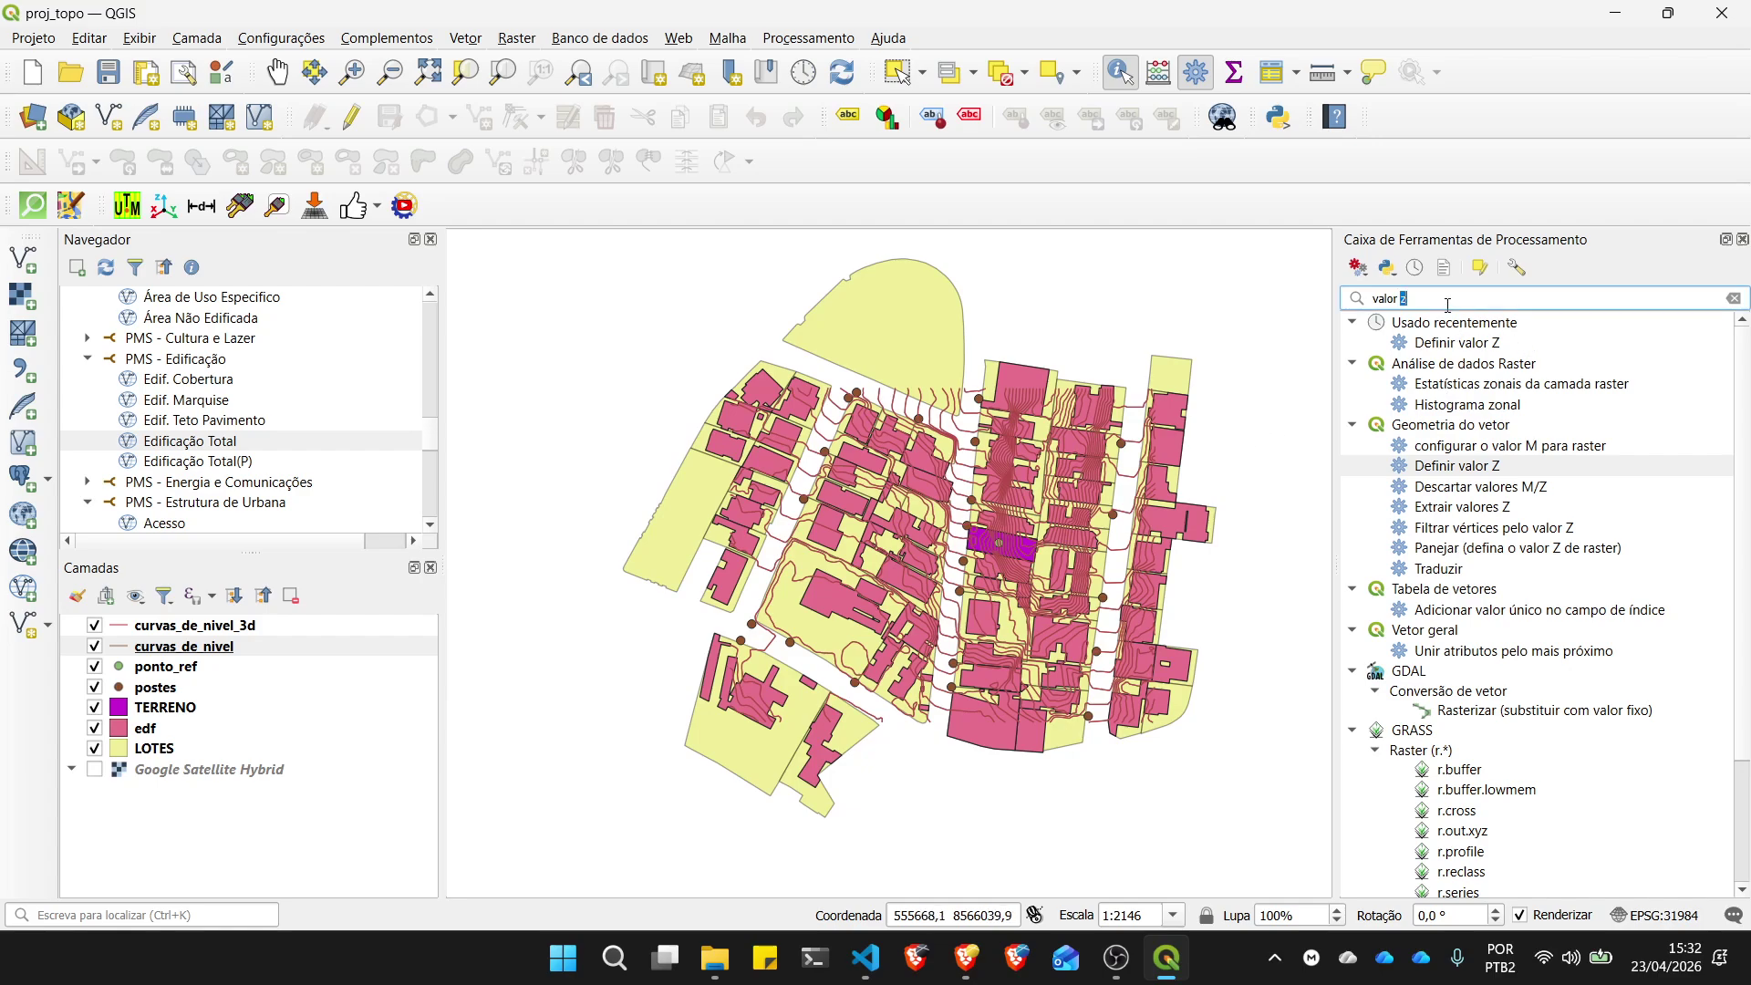
pyautogui.hotkey('ctrl', 'a')
pyautogui.write('dxf')
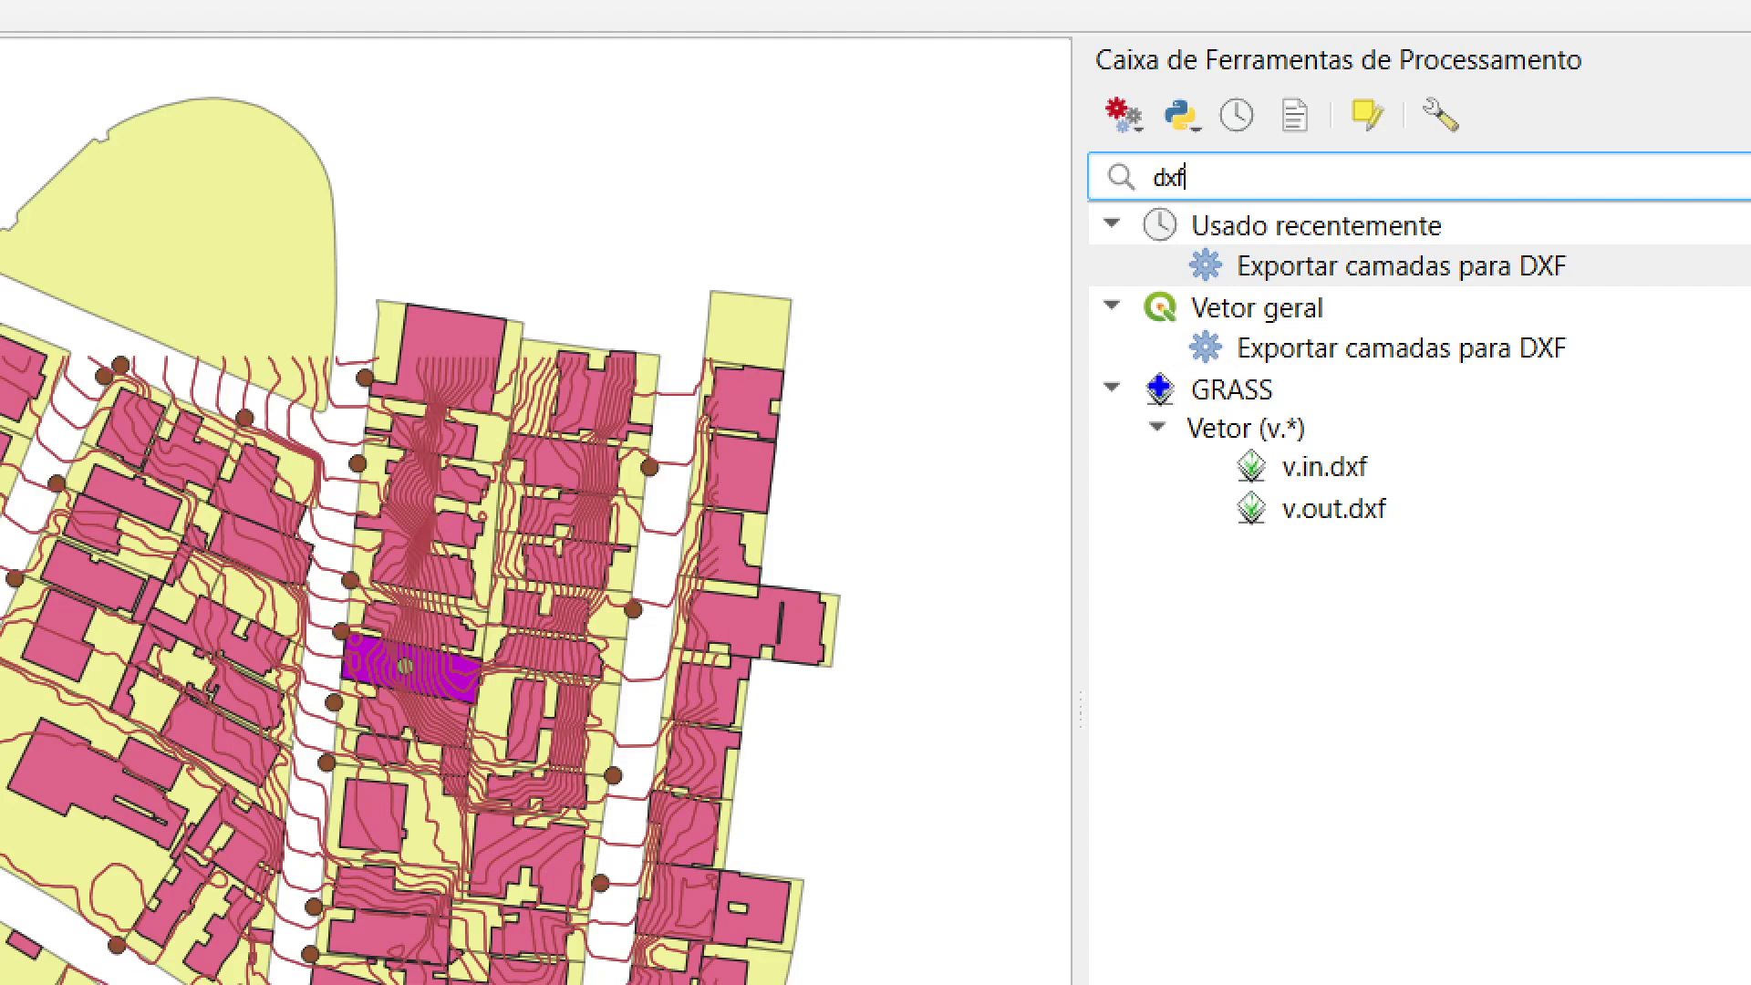
pyautogui.moveTo(1155, 391); pyautogui.dragTo(1587, 381)
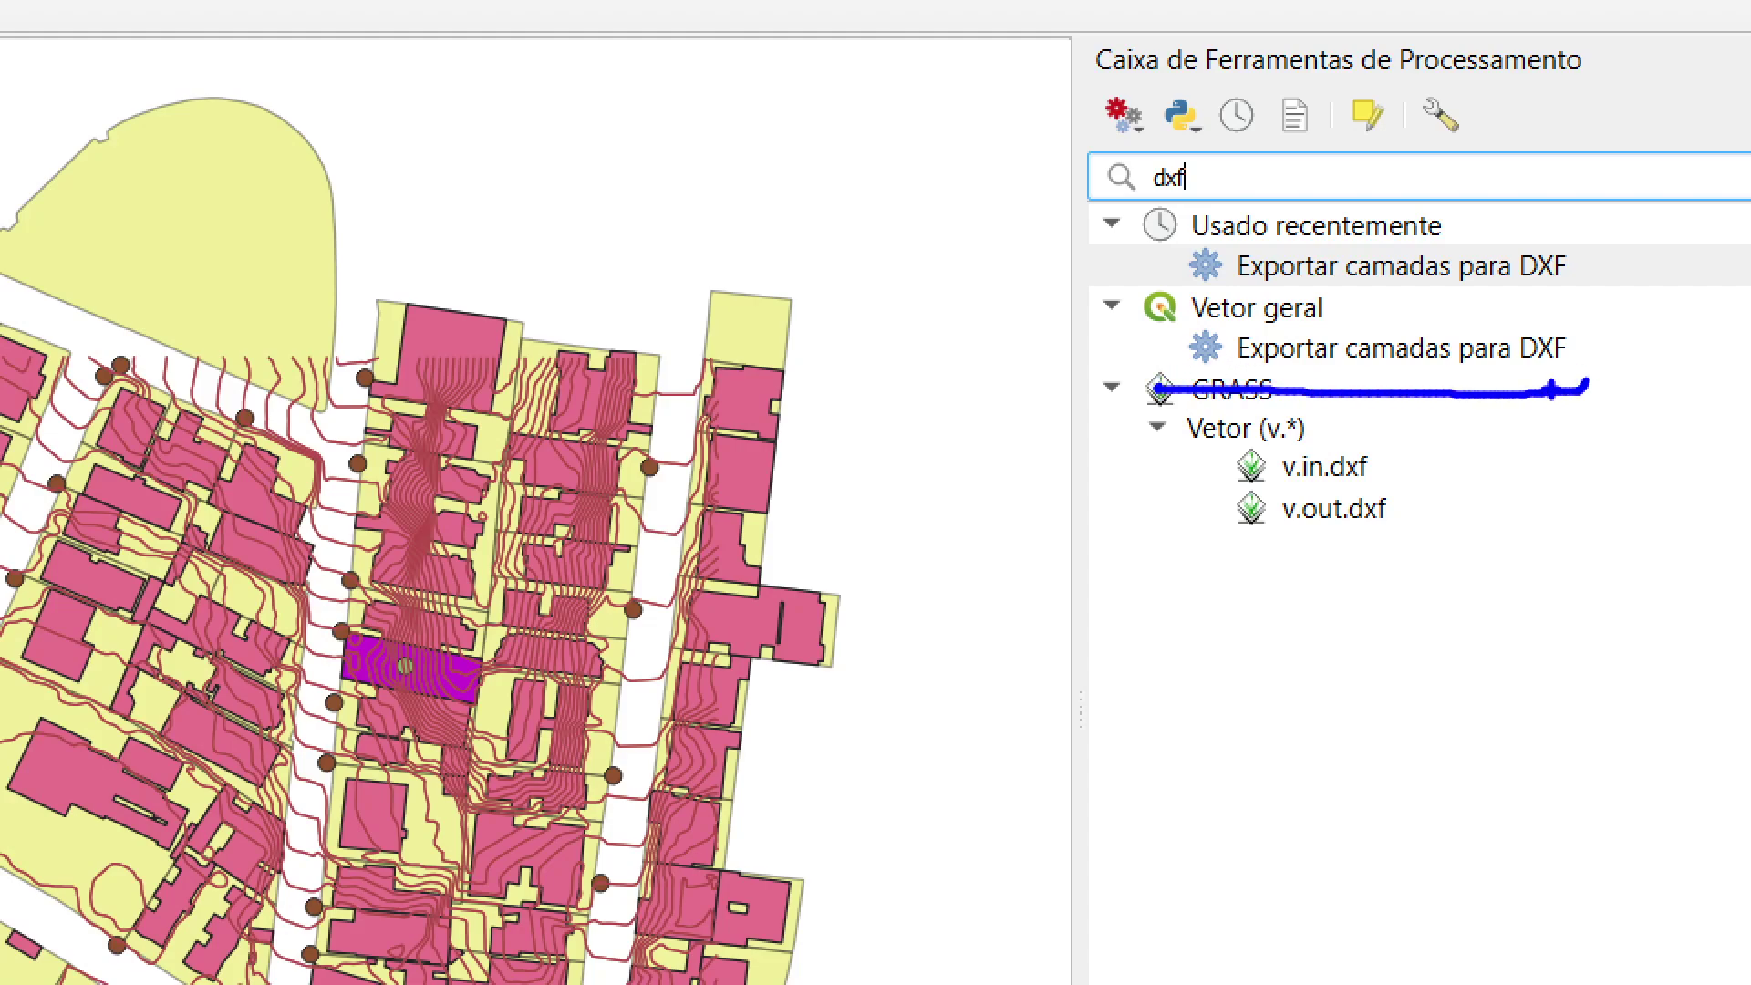
pyautogui.press('Escape')
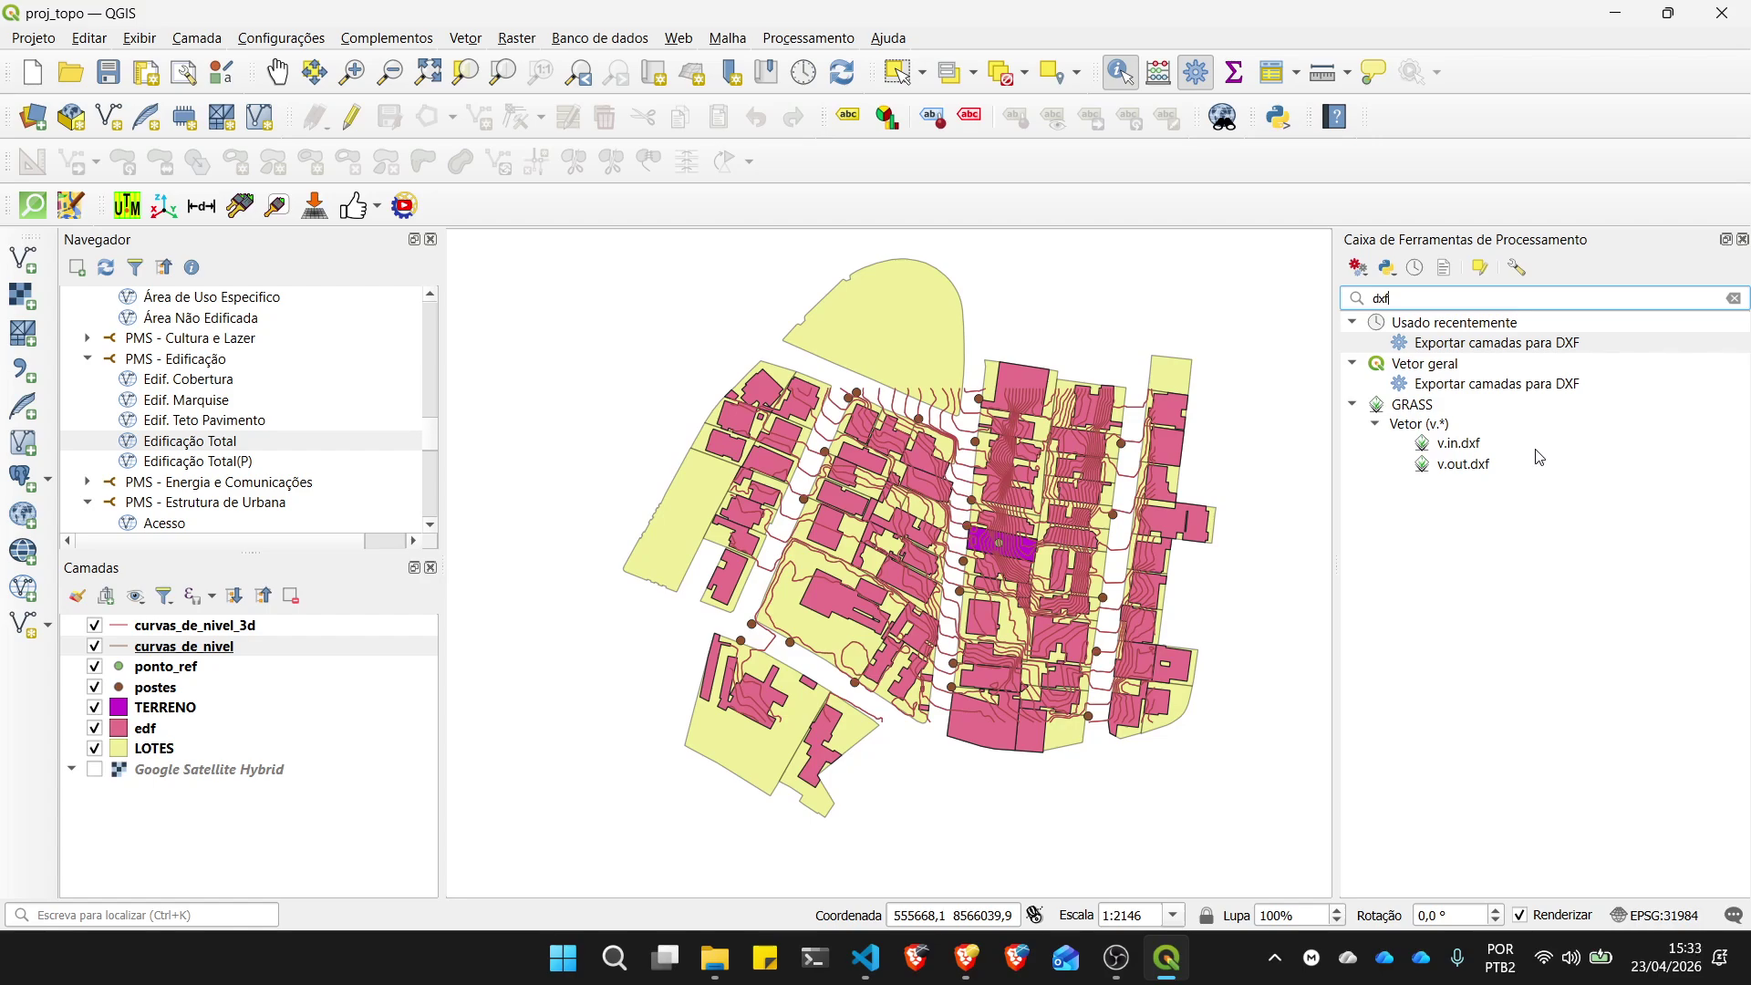
pyautogui.click(1473, 384)
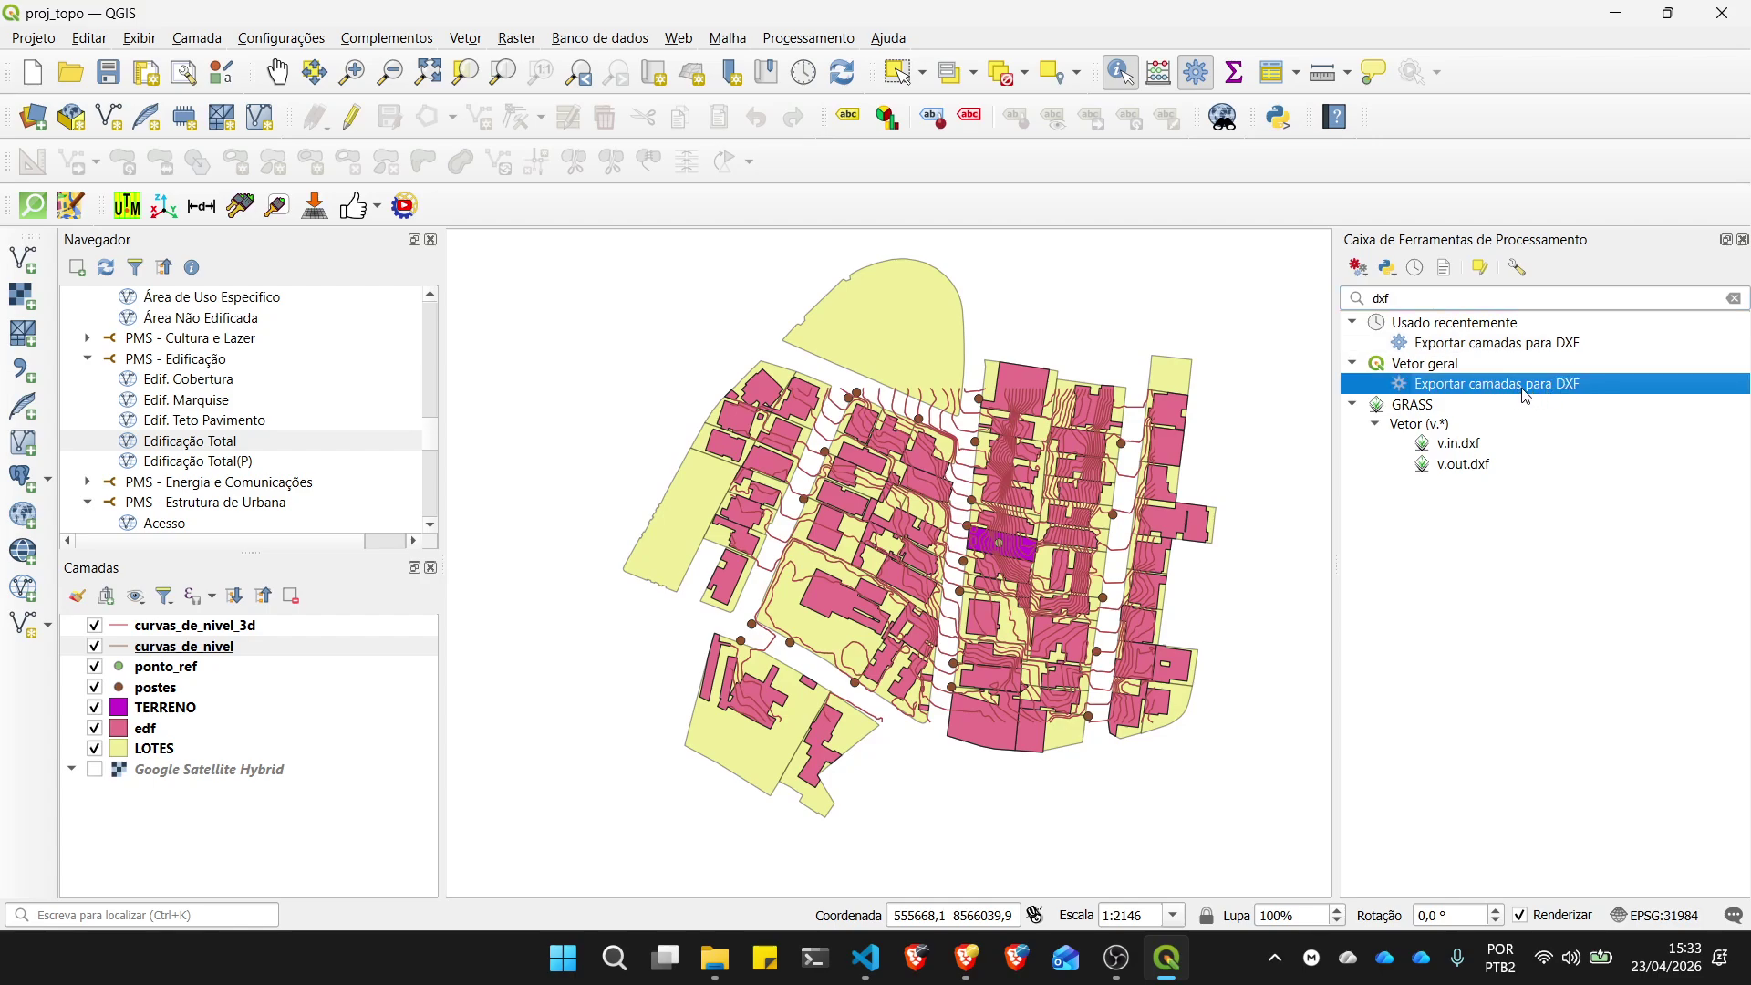
pyautogui.doubleClick(1525, 384)
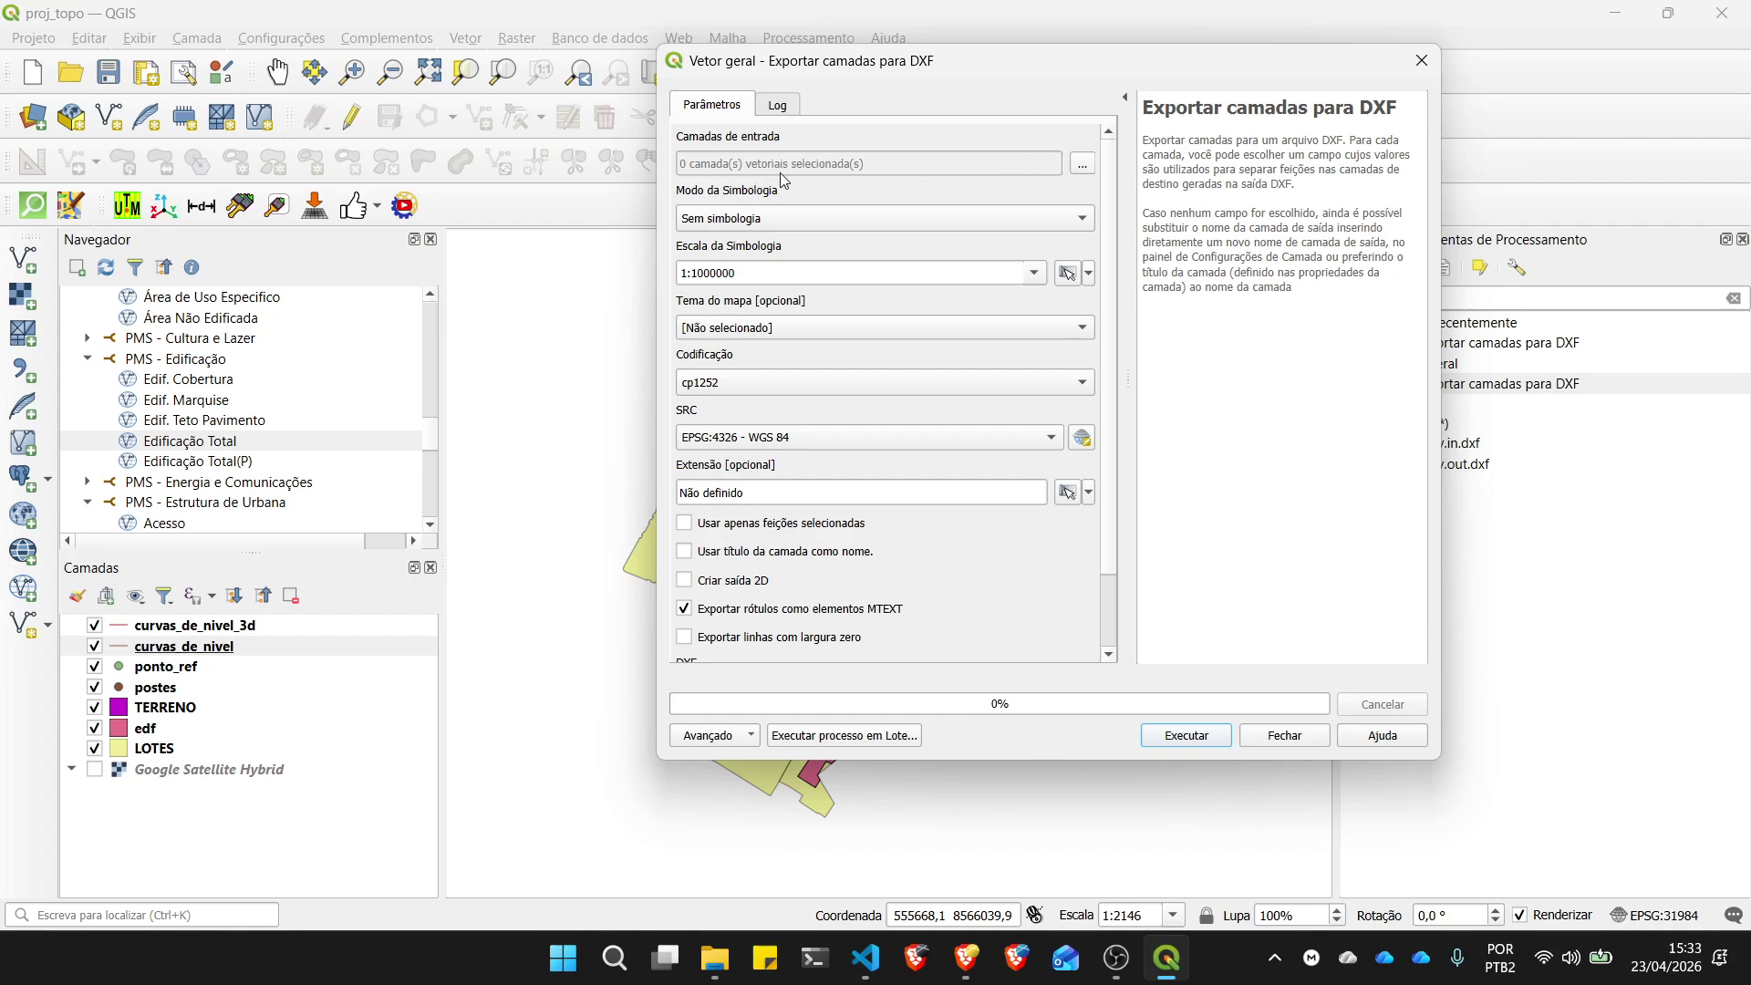
# Step: Choose all the listed vector layers as the input layers of the DXF export
pyautogui.click(1083, 168)
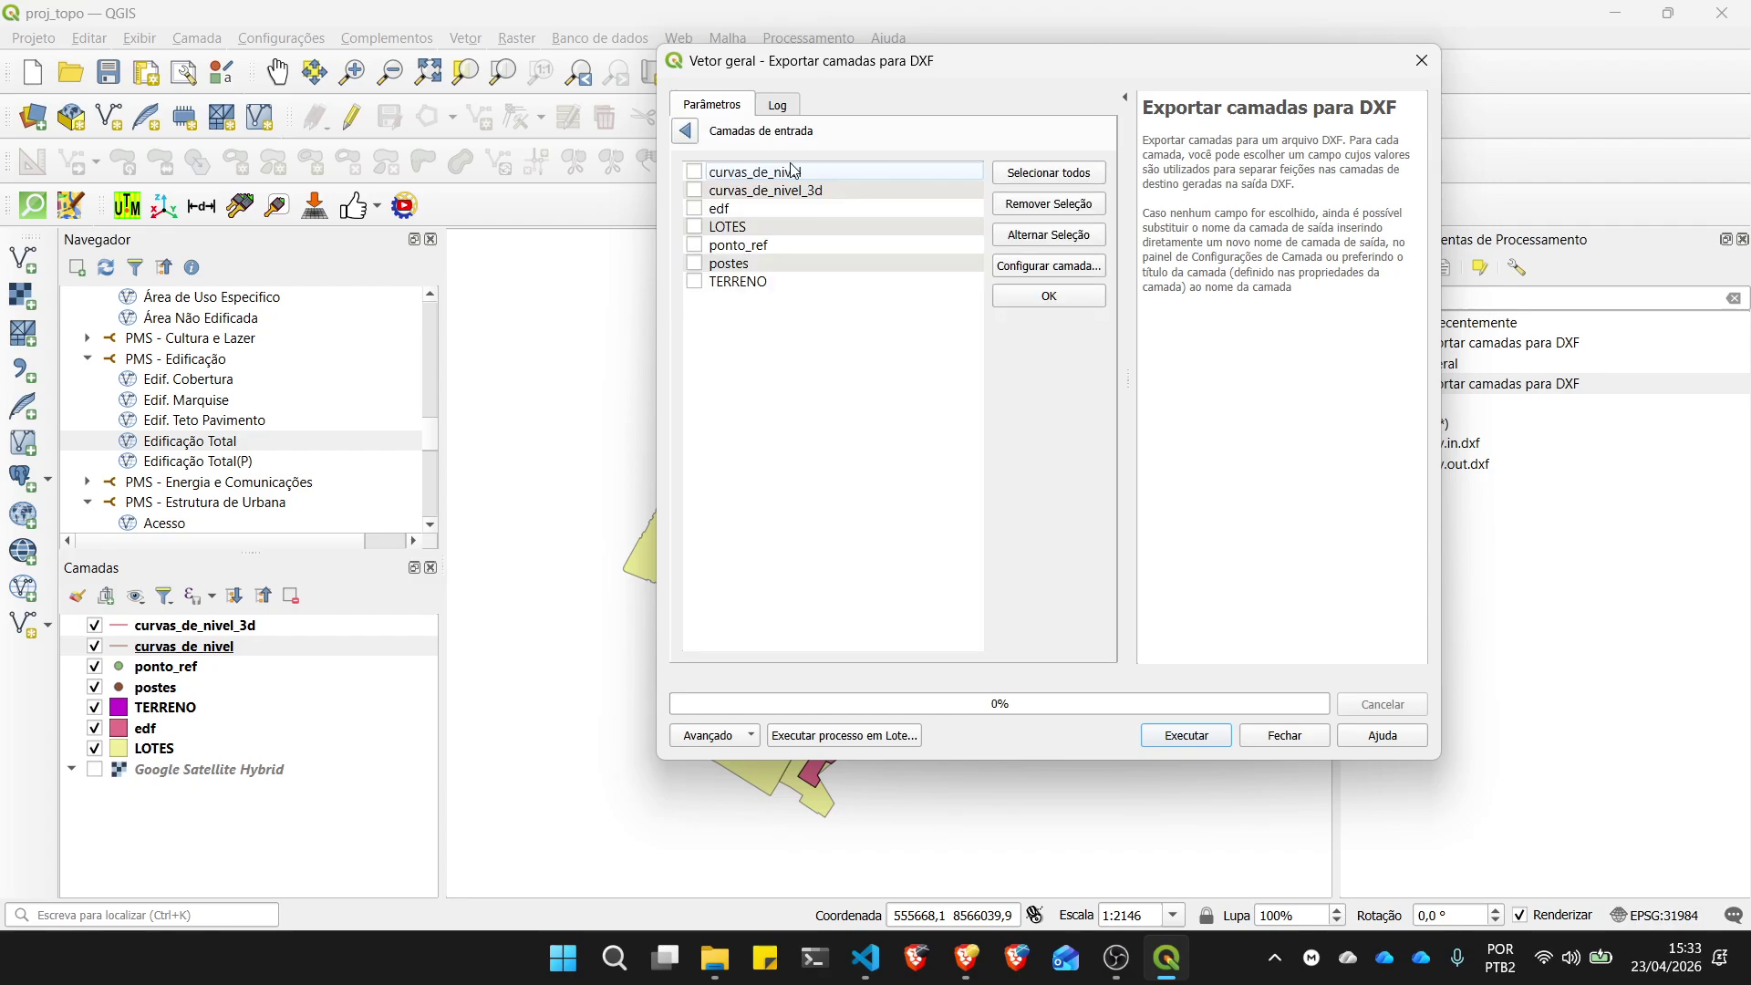
pyautogui.click(1039, 177)
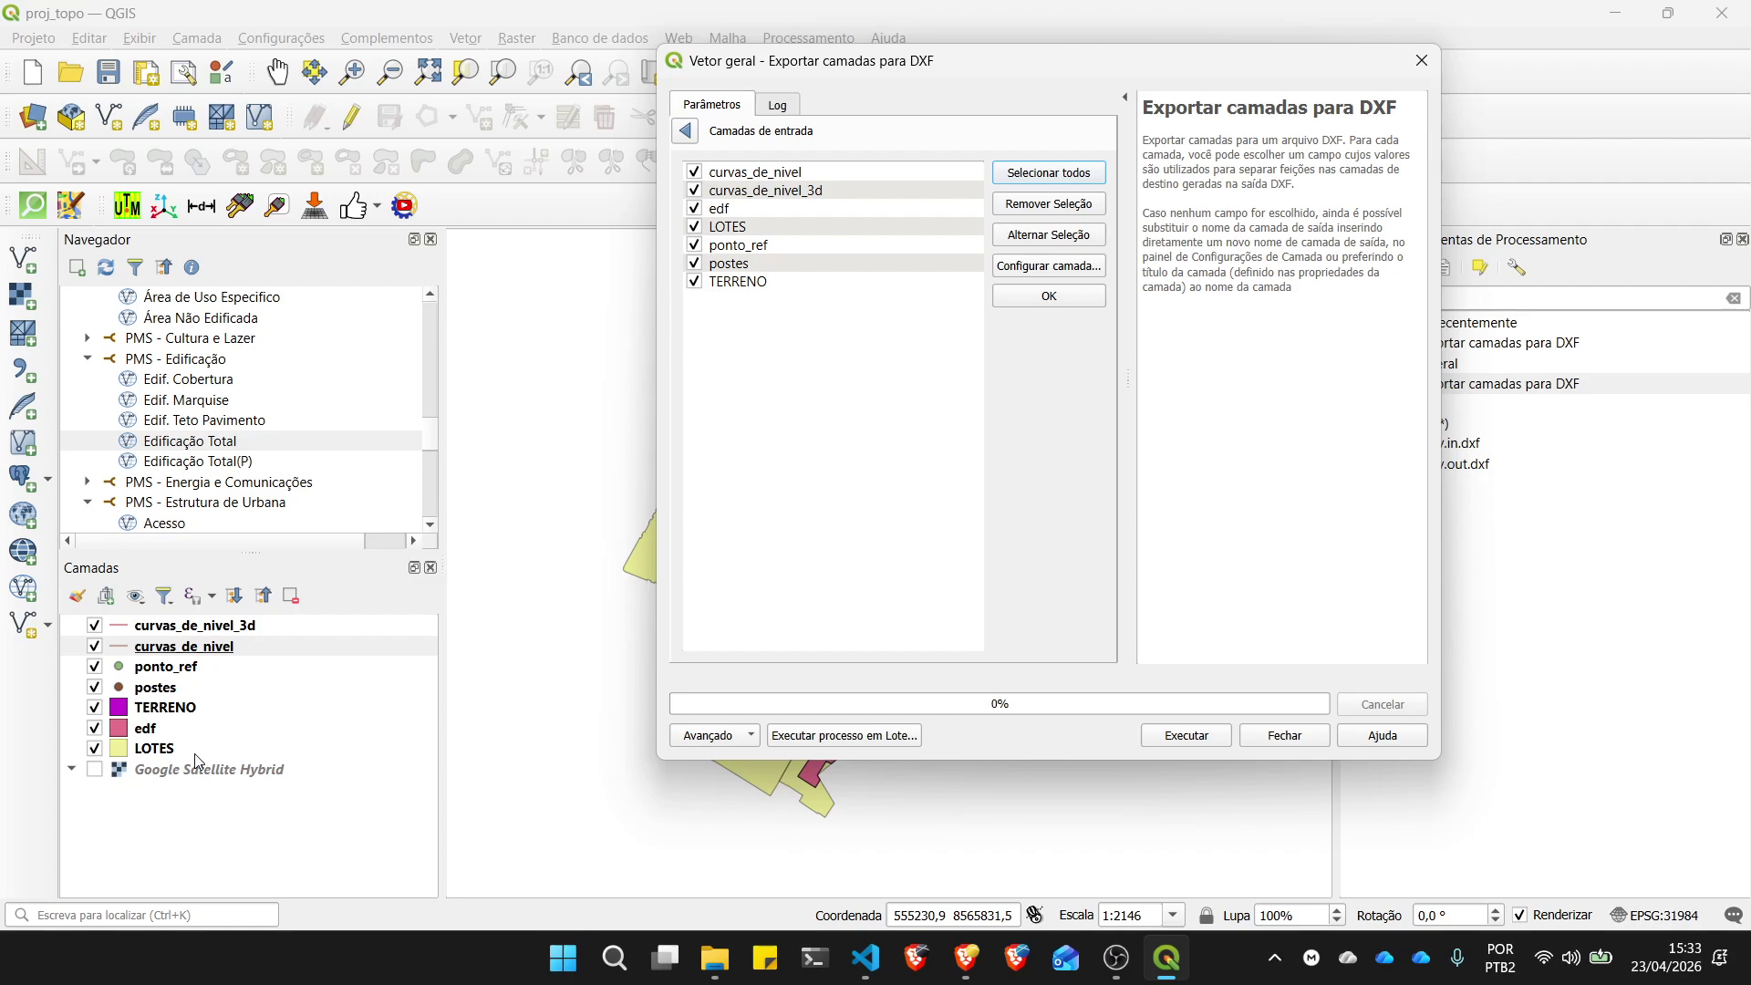
pyautogui.click(1049, 296)
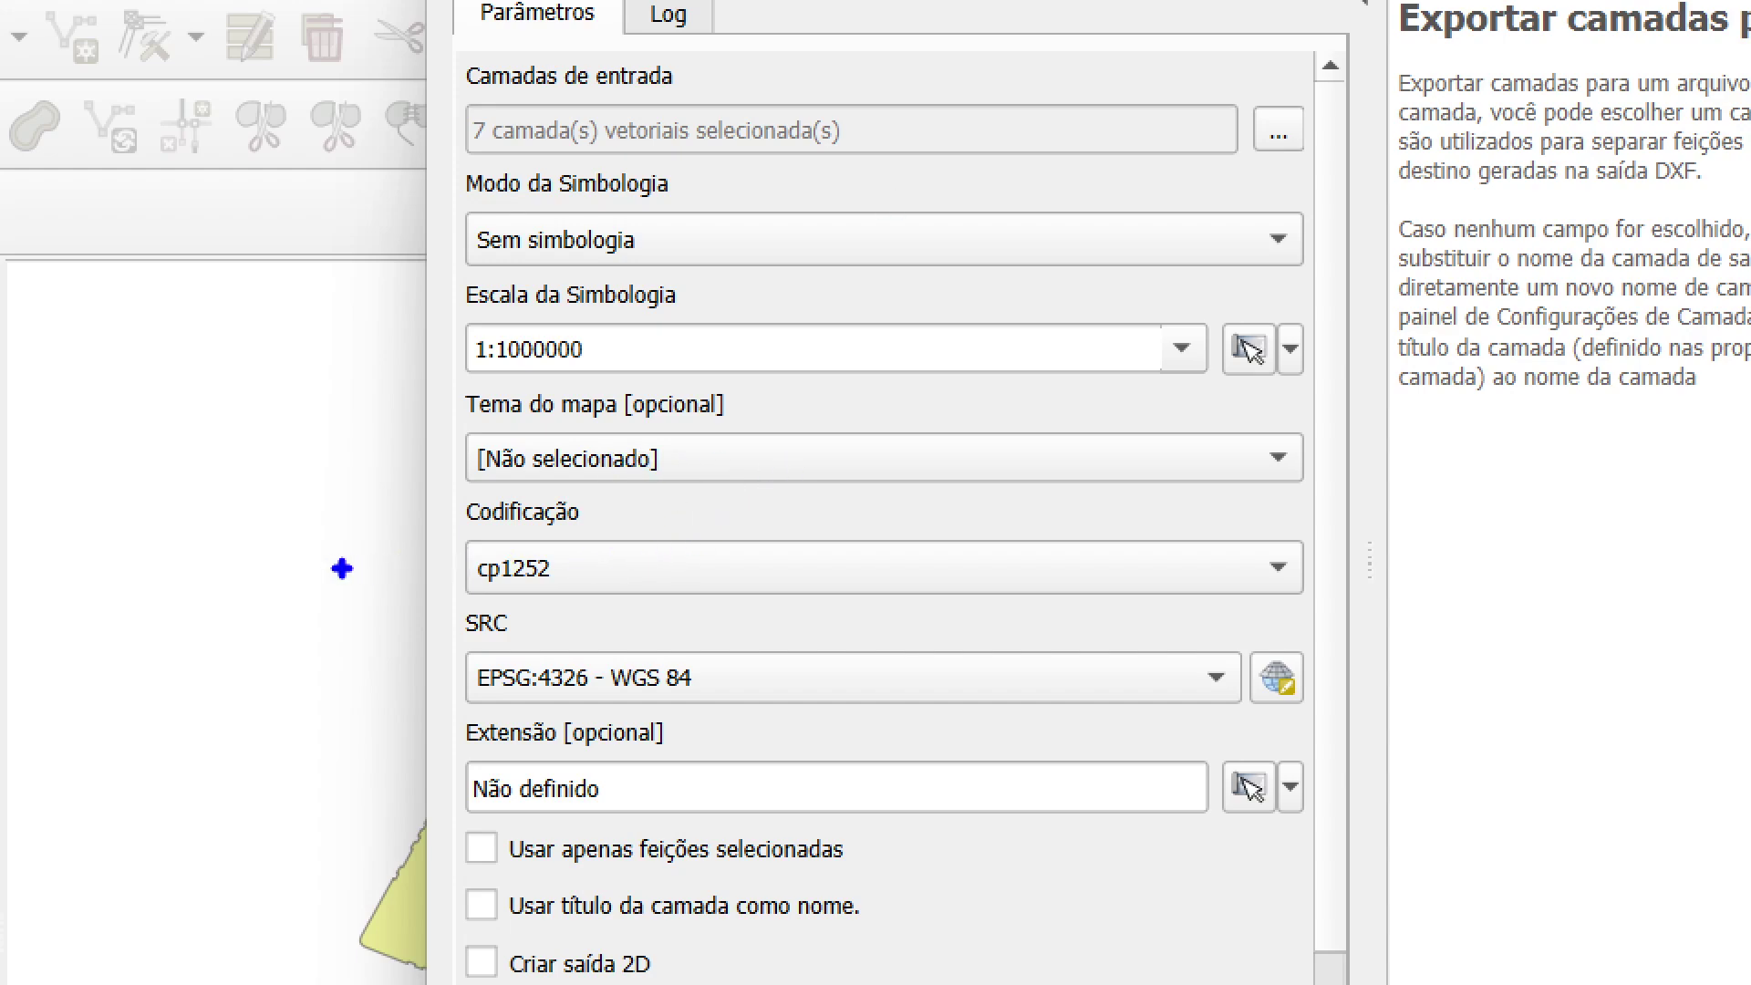
pyautogui.moveTo(342, 568)
pyautogui.mouseDown()
pyautogui.moveTo(456, 563)
pyautogui.moveTo(469, 597)
pyautogui.moveTo(520, 604)
pyautogui.moveTo(1332, 627)
pyautogui.moveTo(1374, 529)
pyautogui.moveTo(1131, 508)
pyautogui.moveTo(505, 529)
pyautogui.mouseUp()
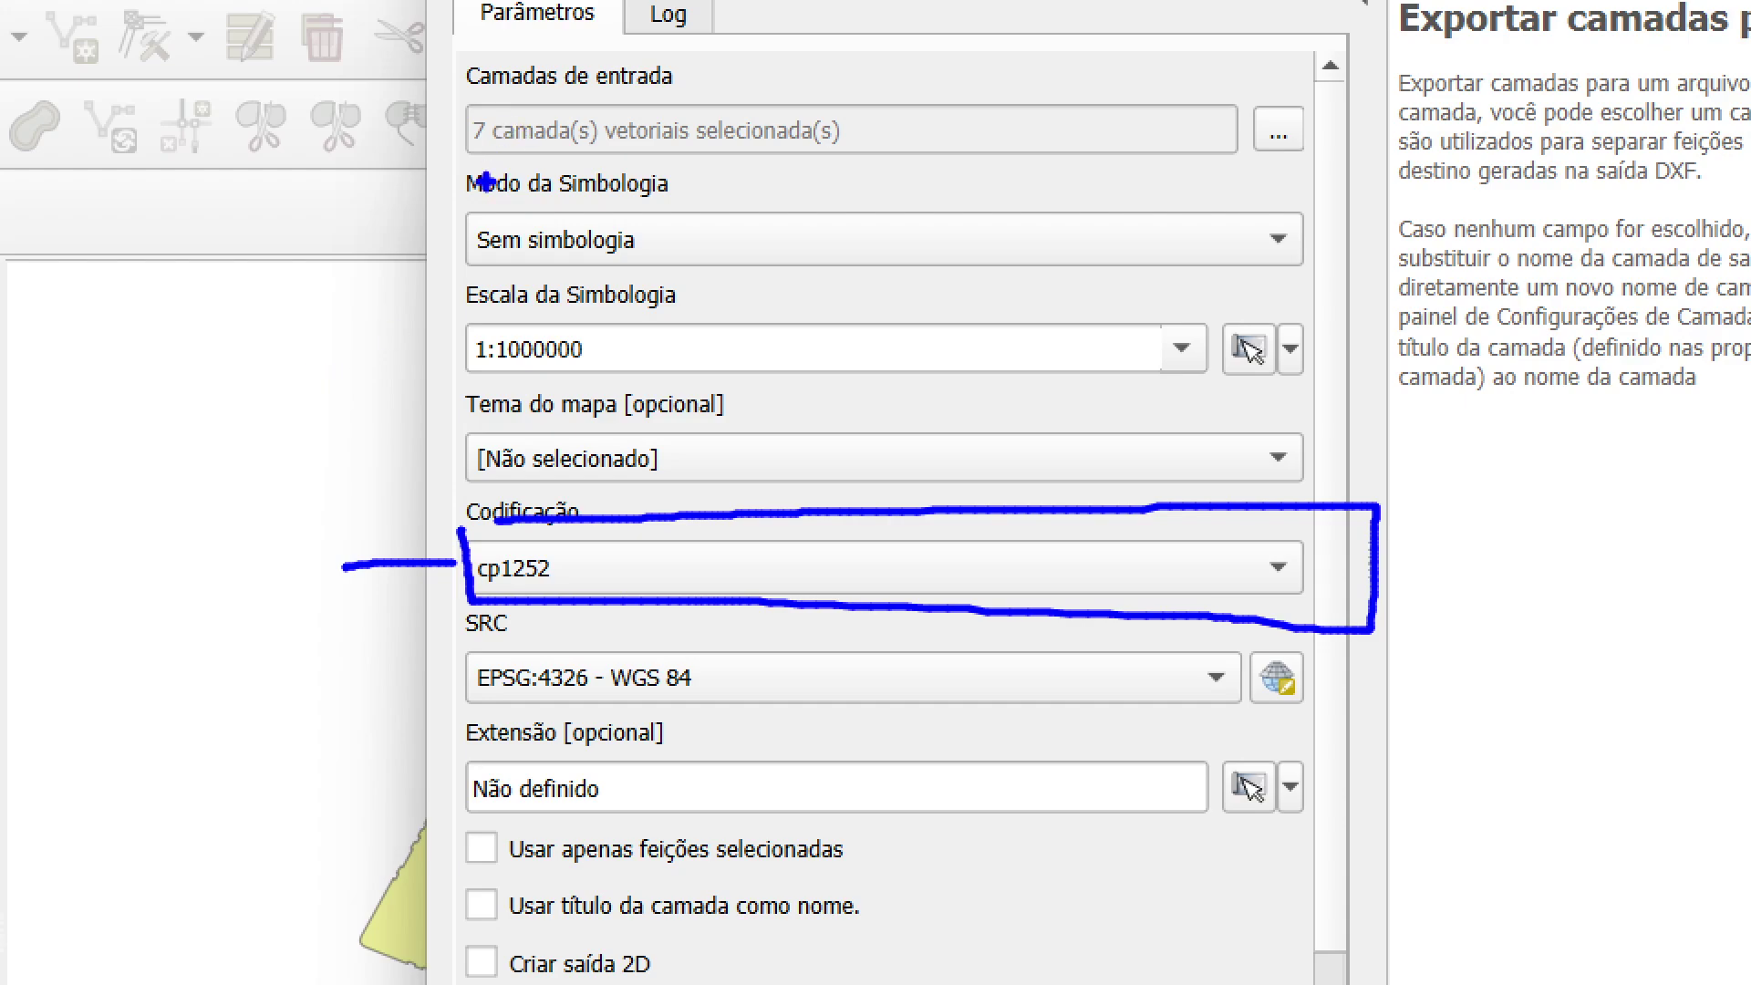
pyautogui.moveTo(477, 222); pyautogui.dragTo(1221, 586)
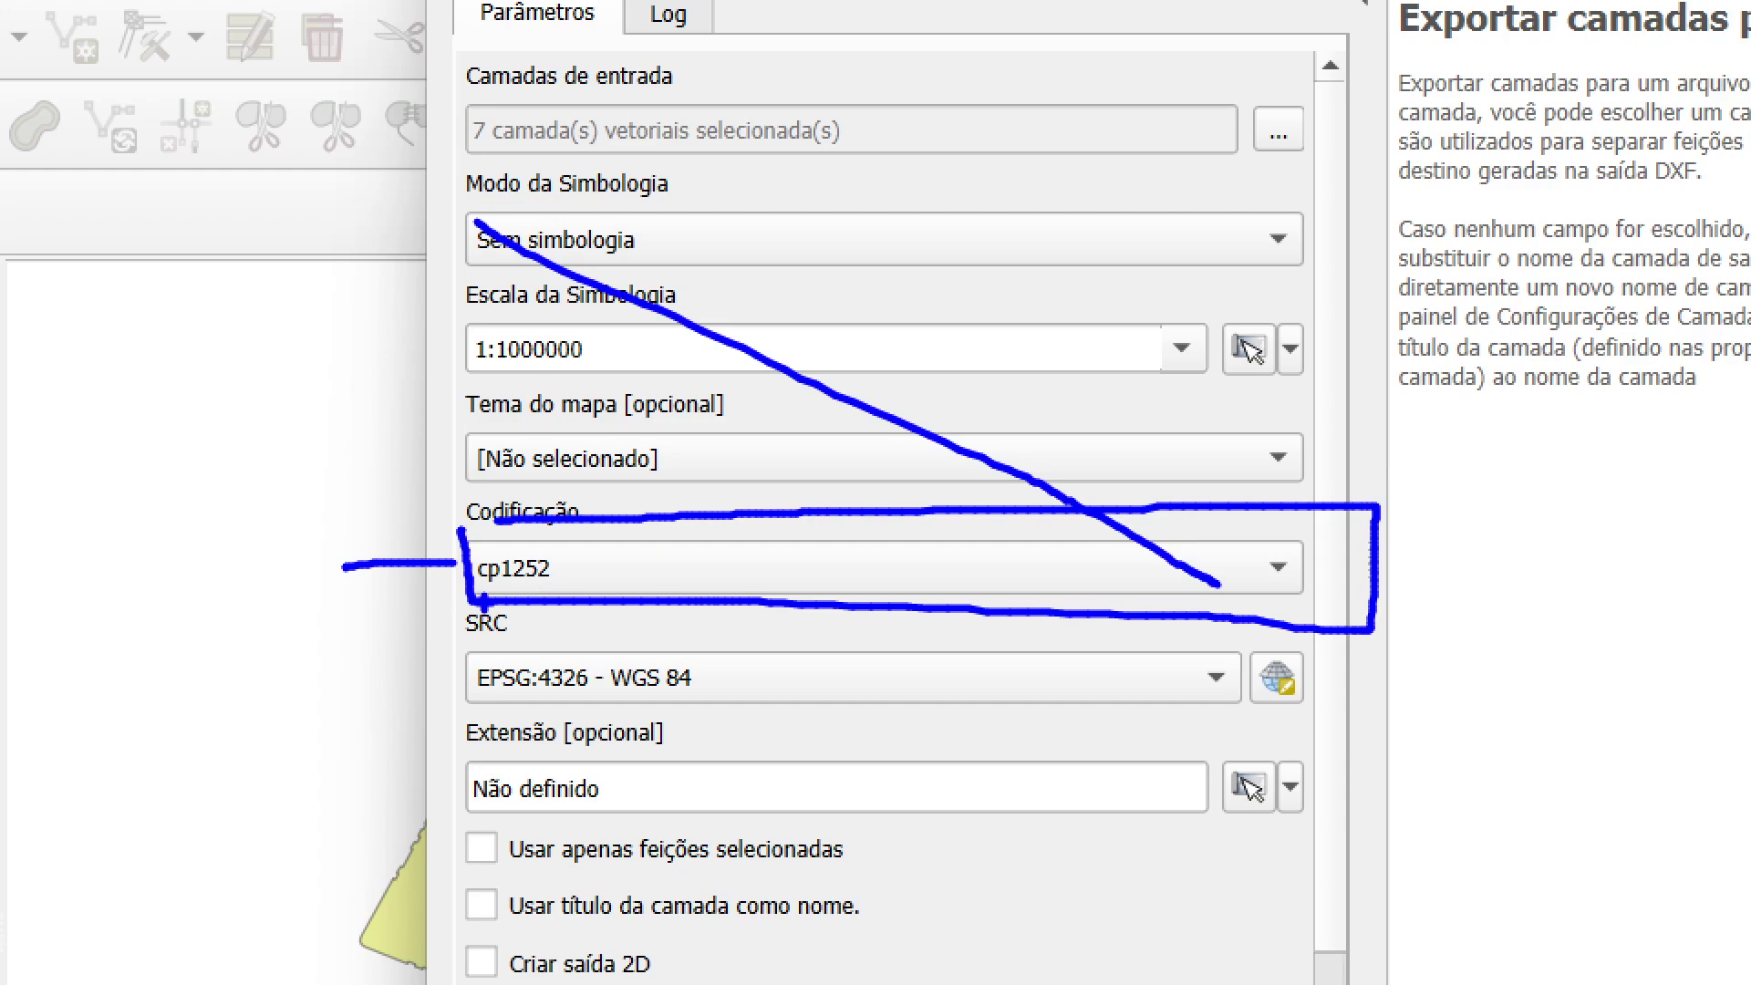
pyautogui.moveTo(501, 600)
pyautogui.mouseDown()
pyautogui.moveTo(949, 411)
pyautogui.moveTo(1195, 241)
pyautogui.mouseUp()
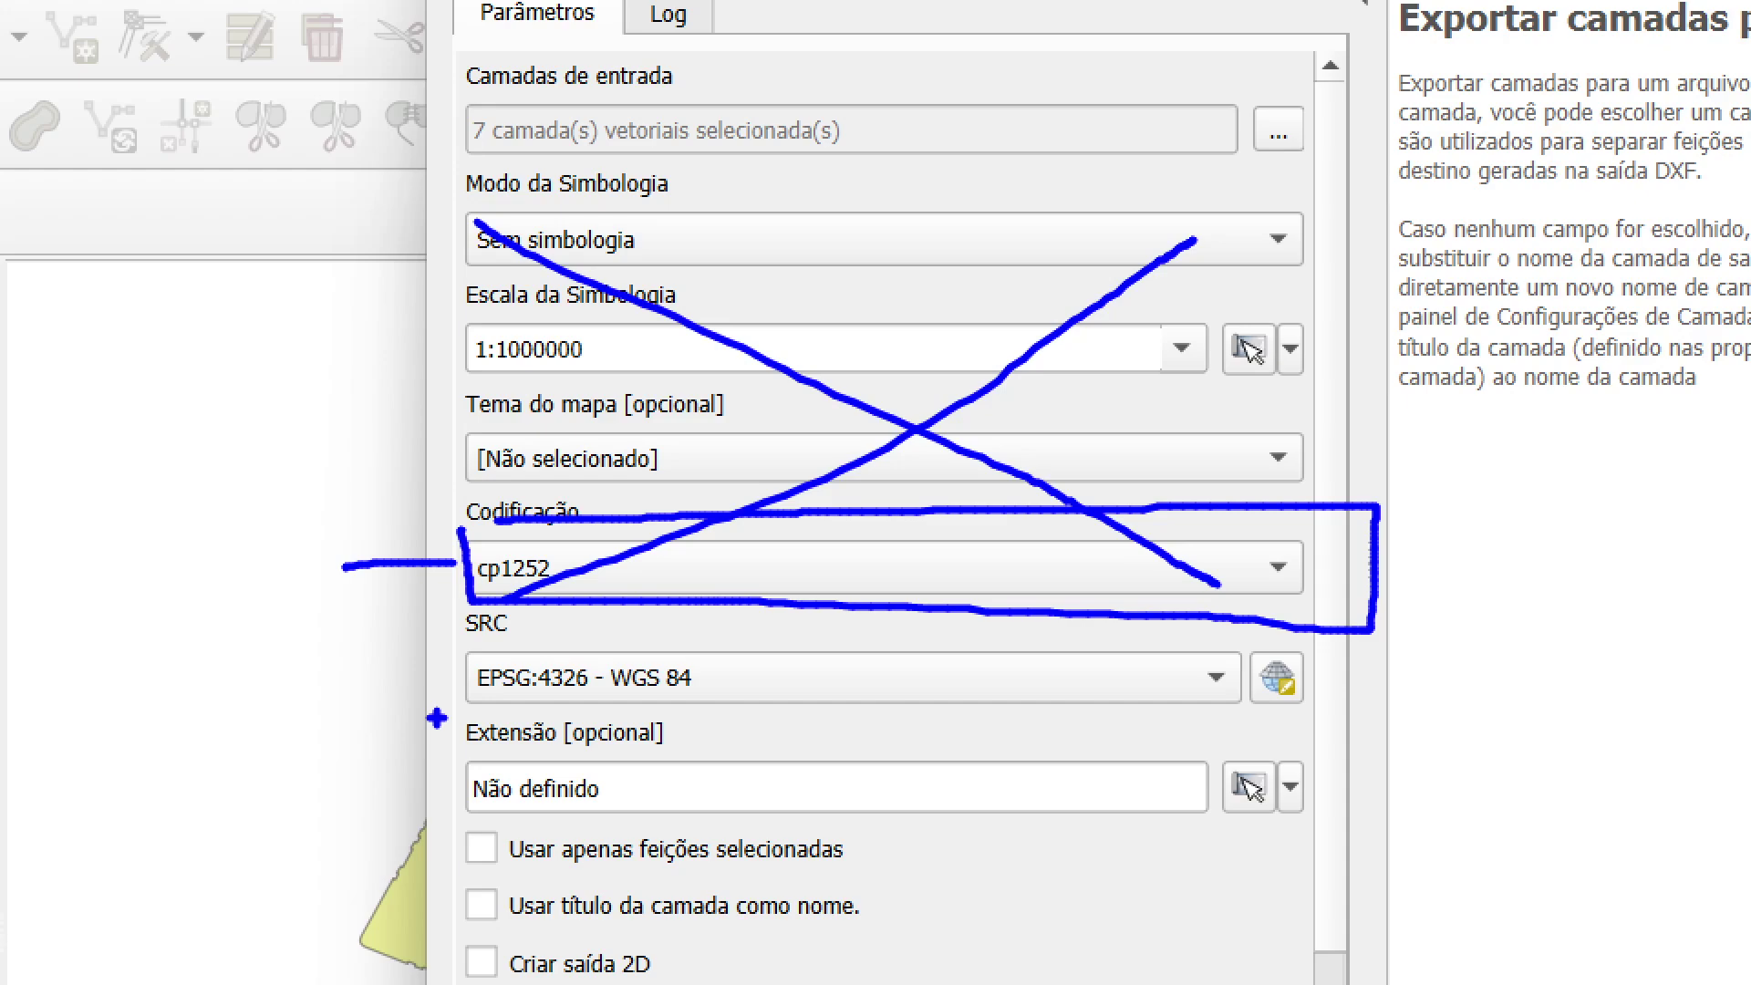
pyautogui.press('r')
pyautogui.moveTo(444, 639)
pyautogui.mouseDown()
pyautogui.moveTo(439, 711)
pyautogui.moveTo(1234, 743)
pyautogui.moveTo(1365, 721)
pyautogui.moveTo(1345, 631)
pyautogui.moveTo(453, 627)
pyautogui.mouseUp()
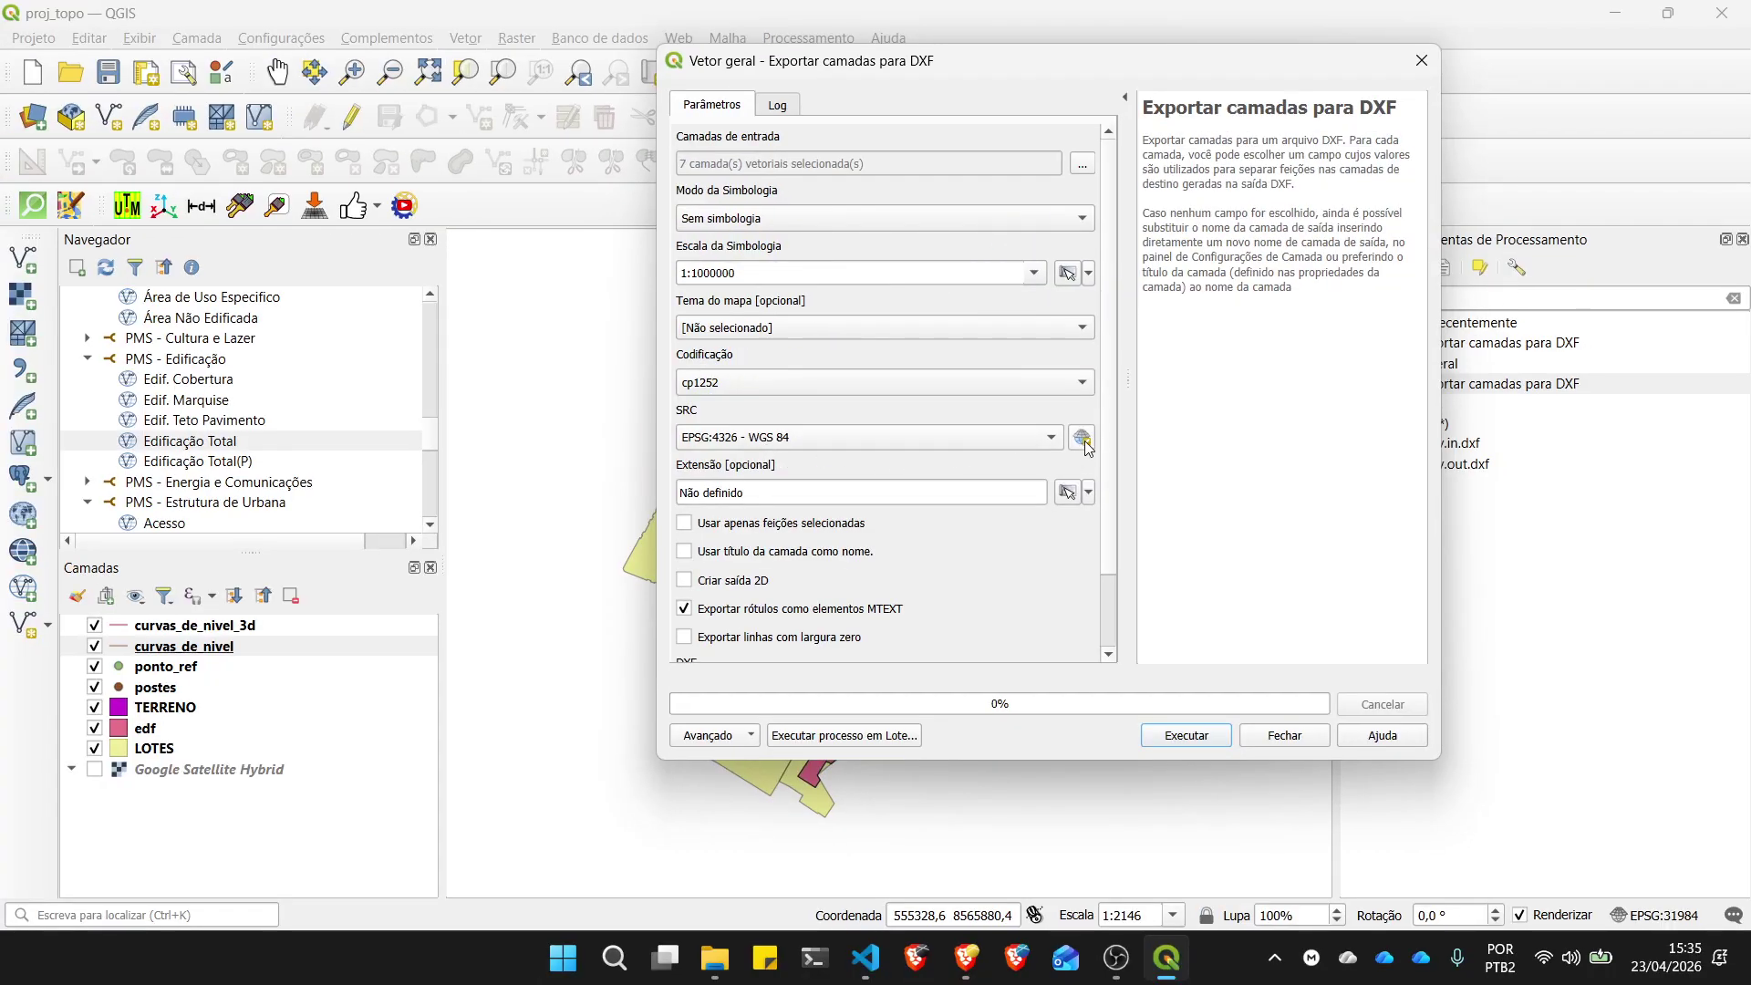
# Step: Set the coordinate reference system of the DXF export to EPSG:31984 - SIRGAS 2000 / UTM zone 24S
pyautogui.click(1083, 438)
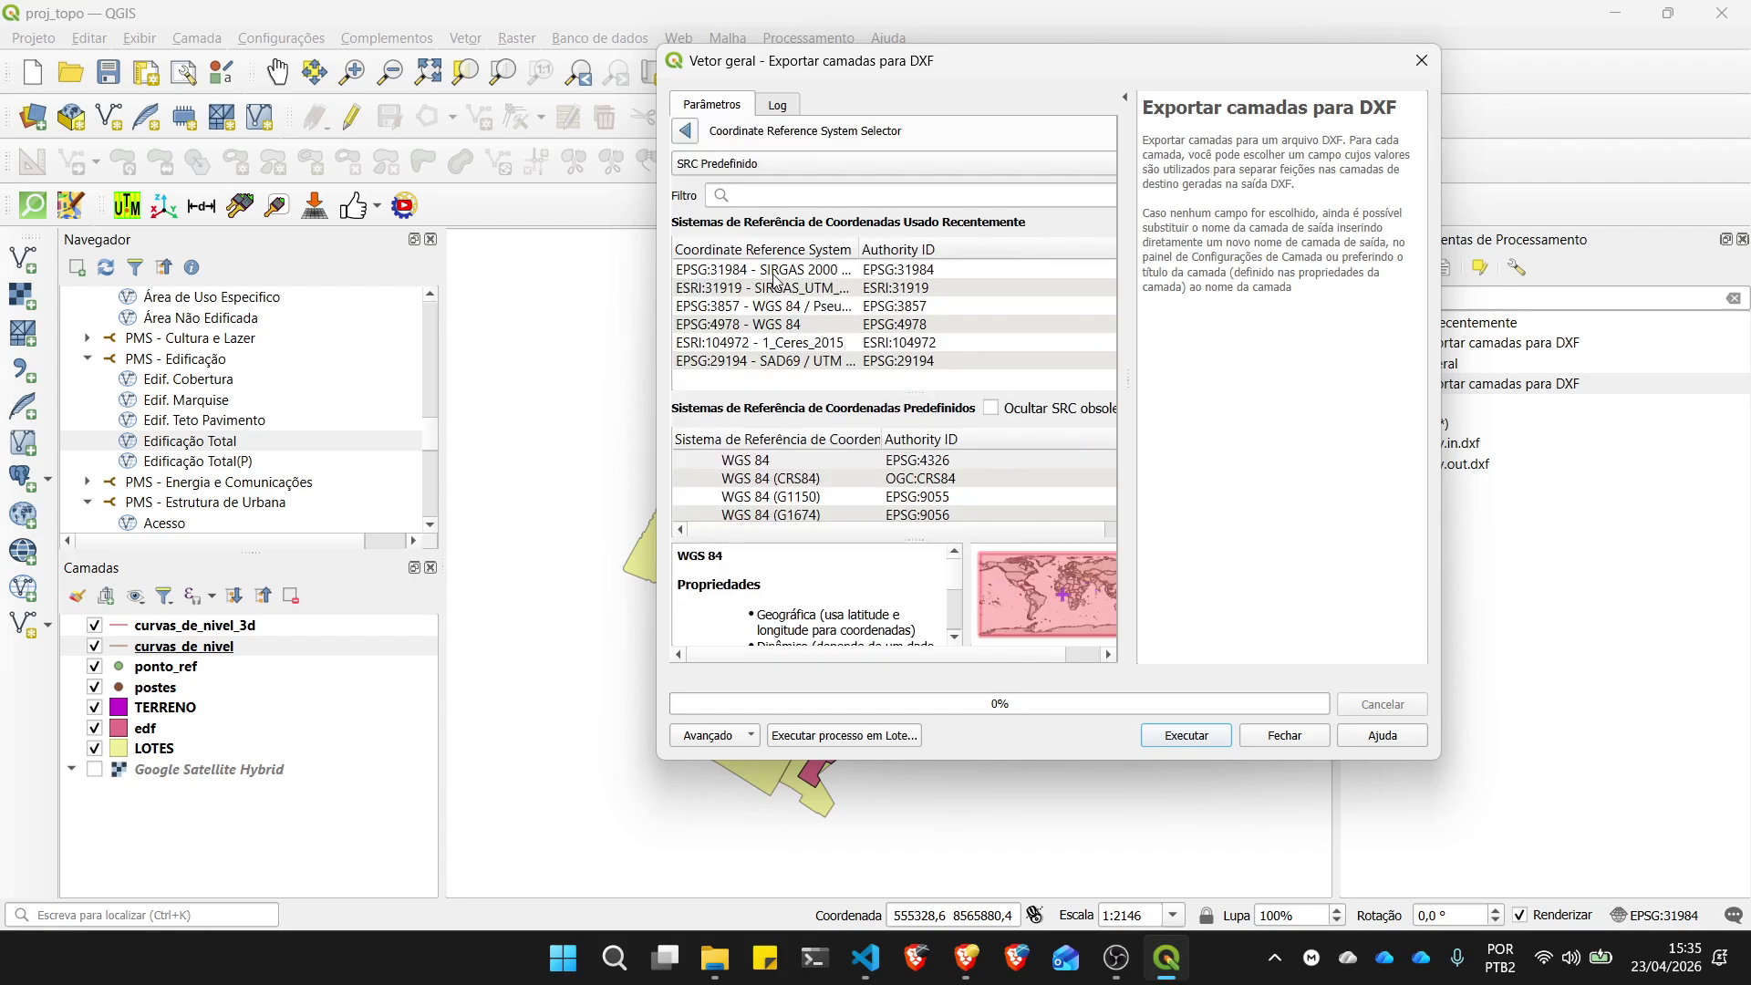
pyautogui.click(775, 197)
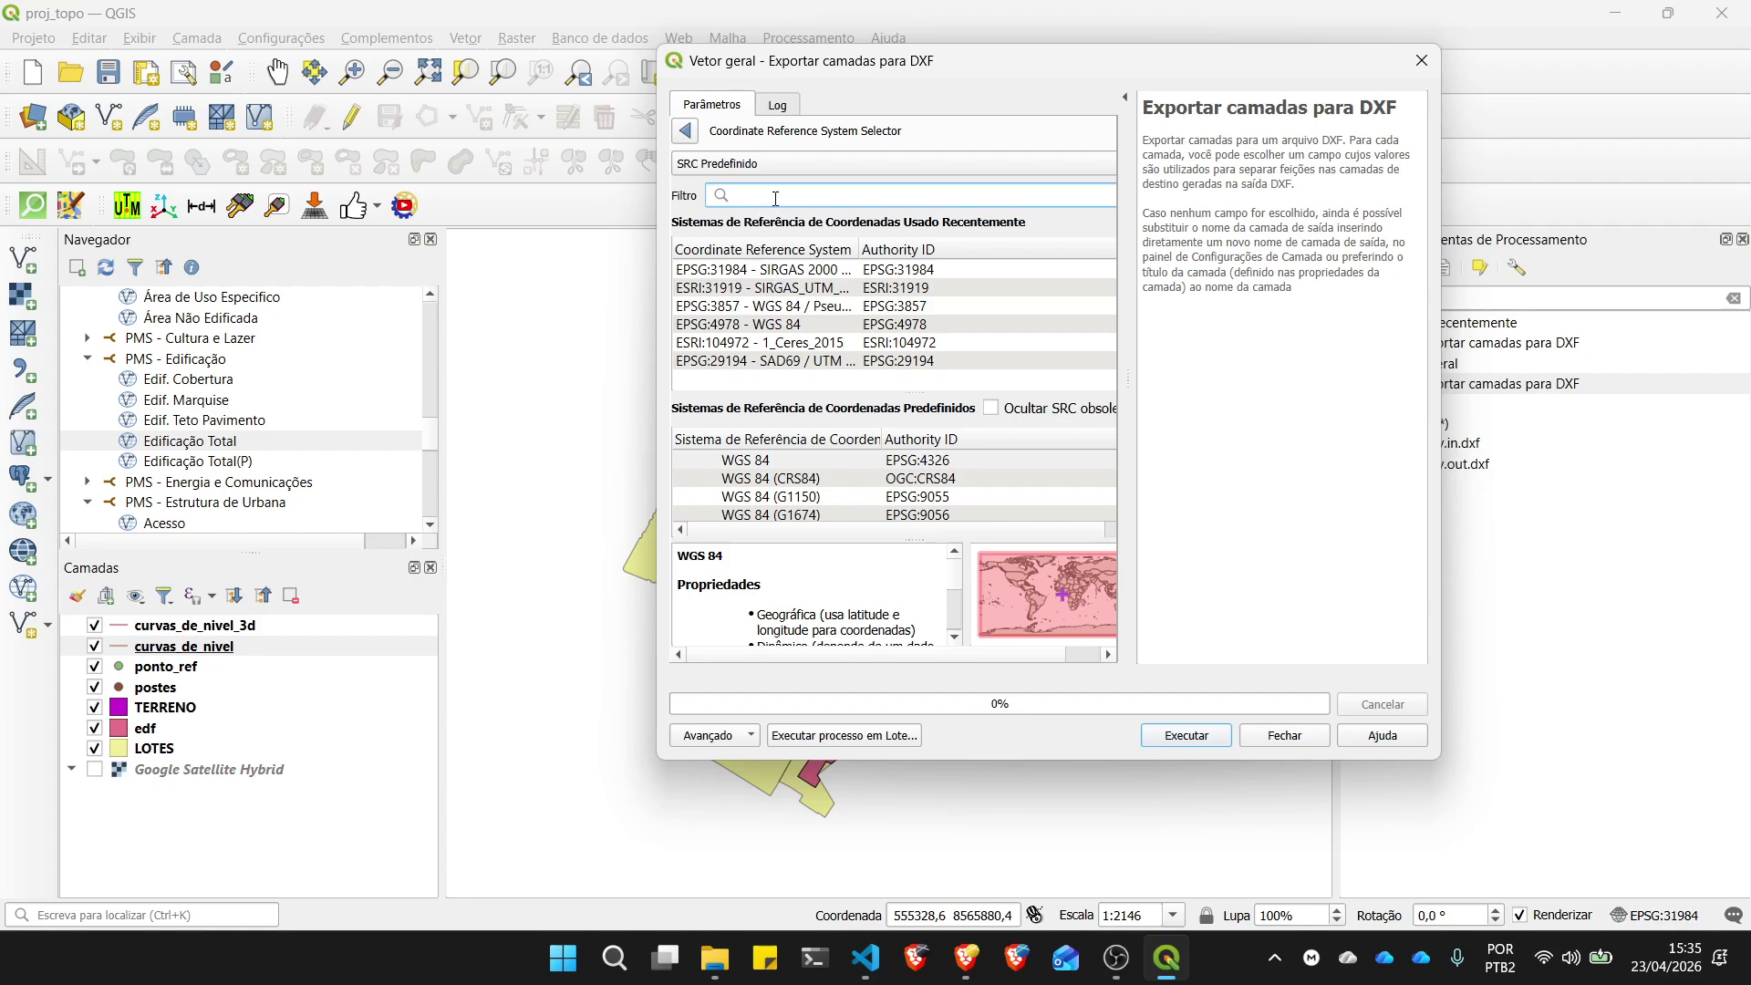
pyautogui.write('31984')
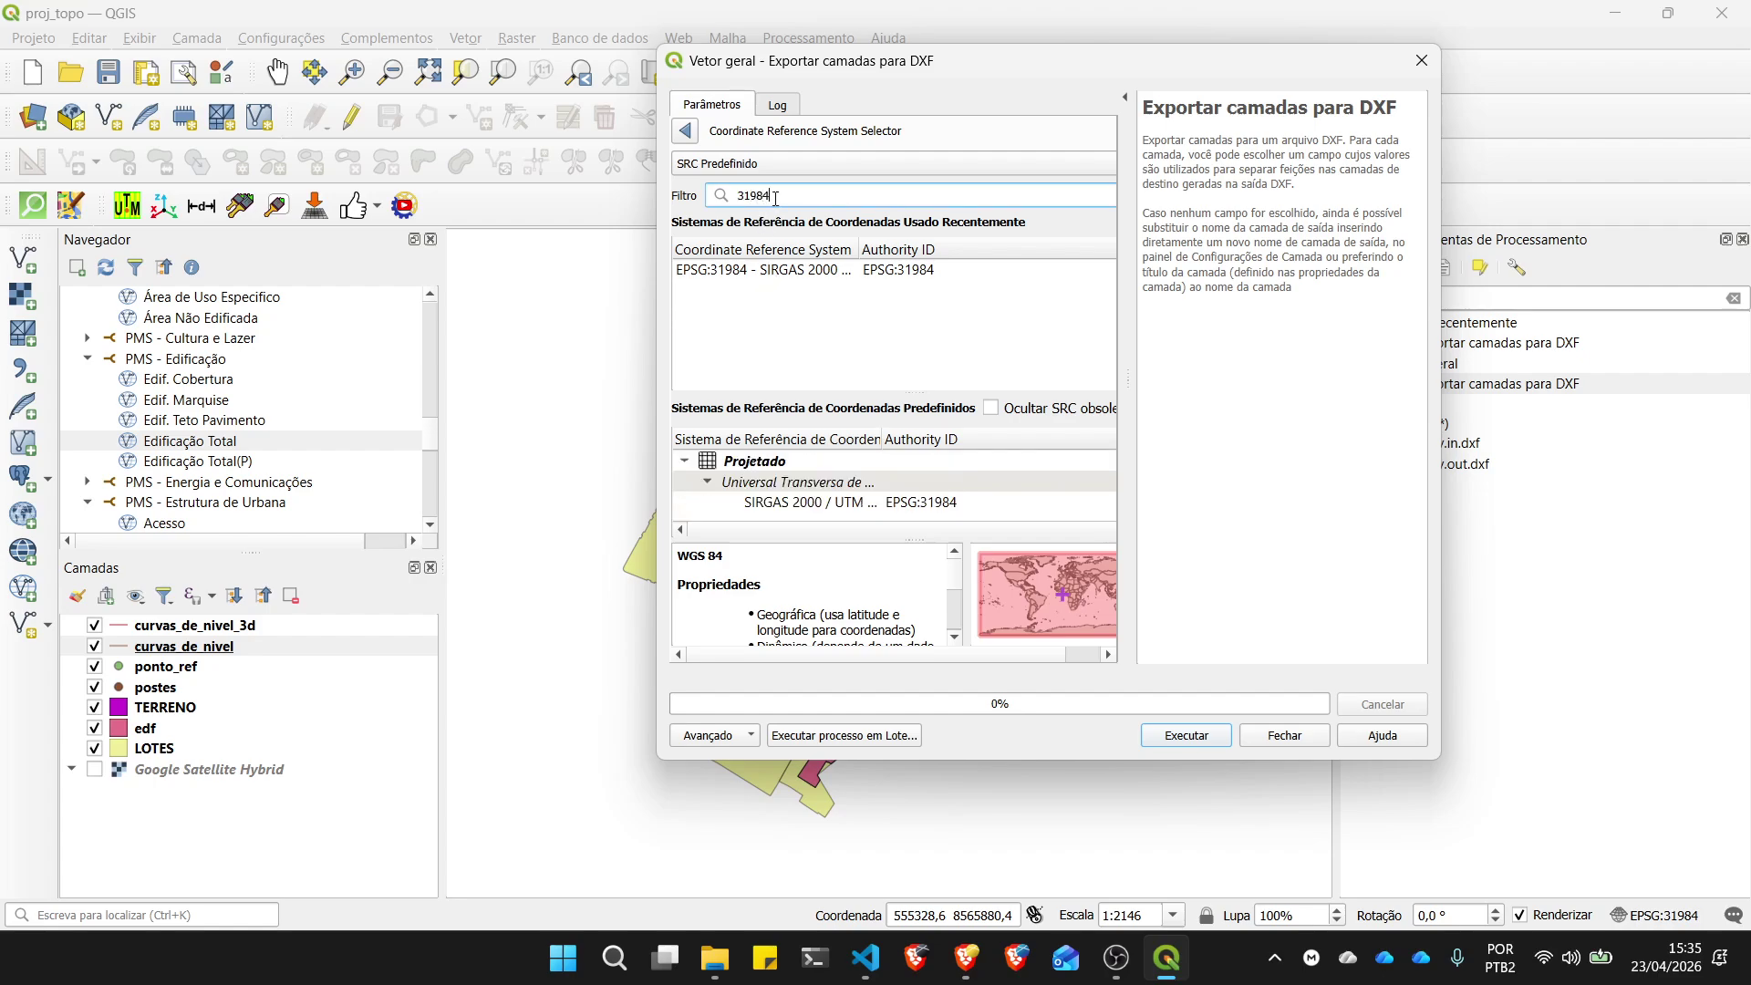
pyautogui.click(798, 272)
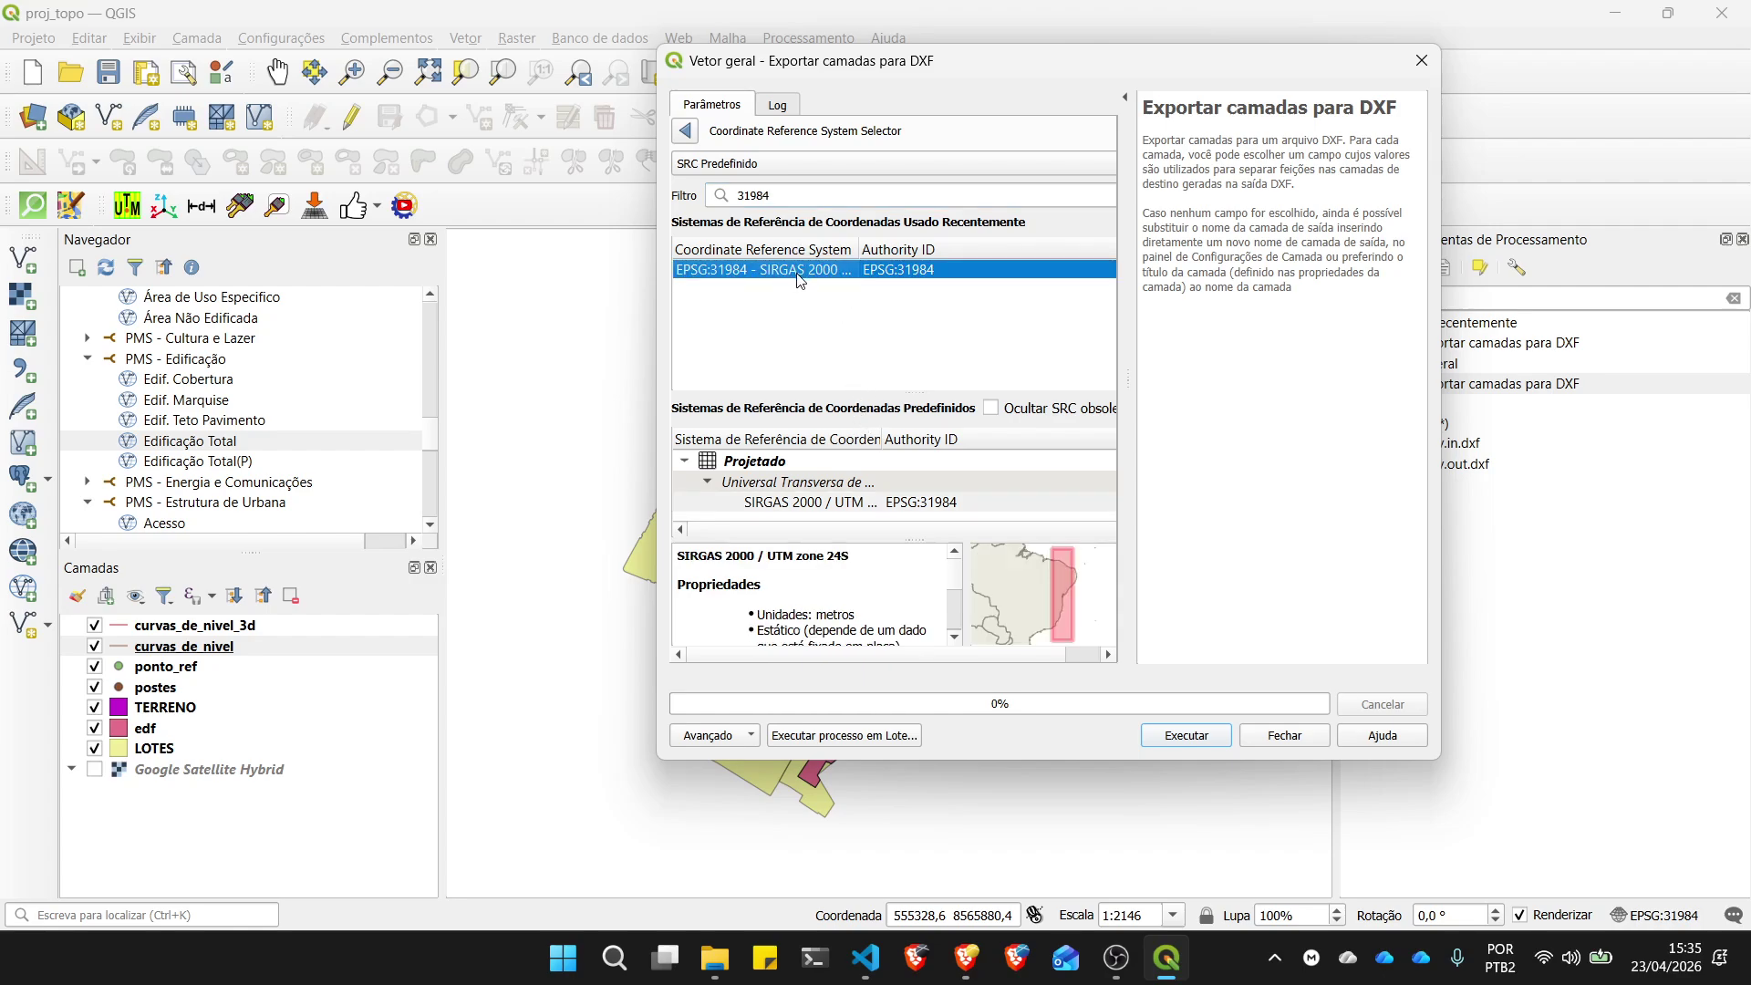
pyautogui.click(880, 504)
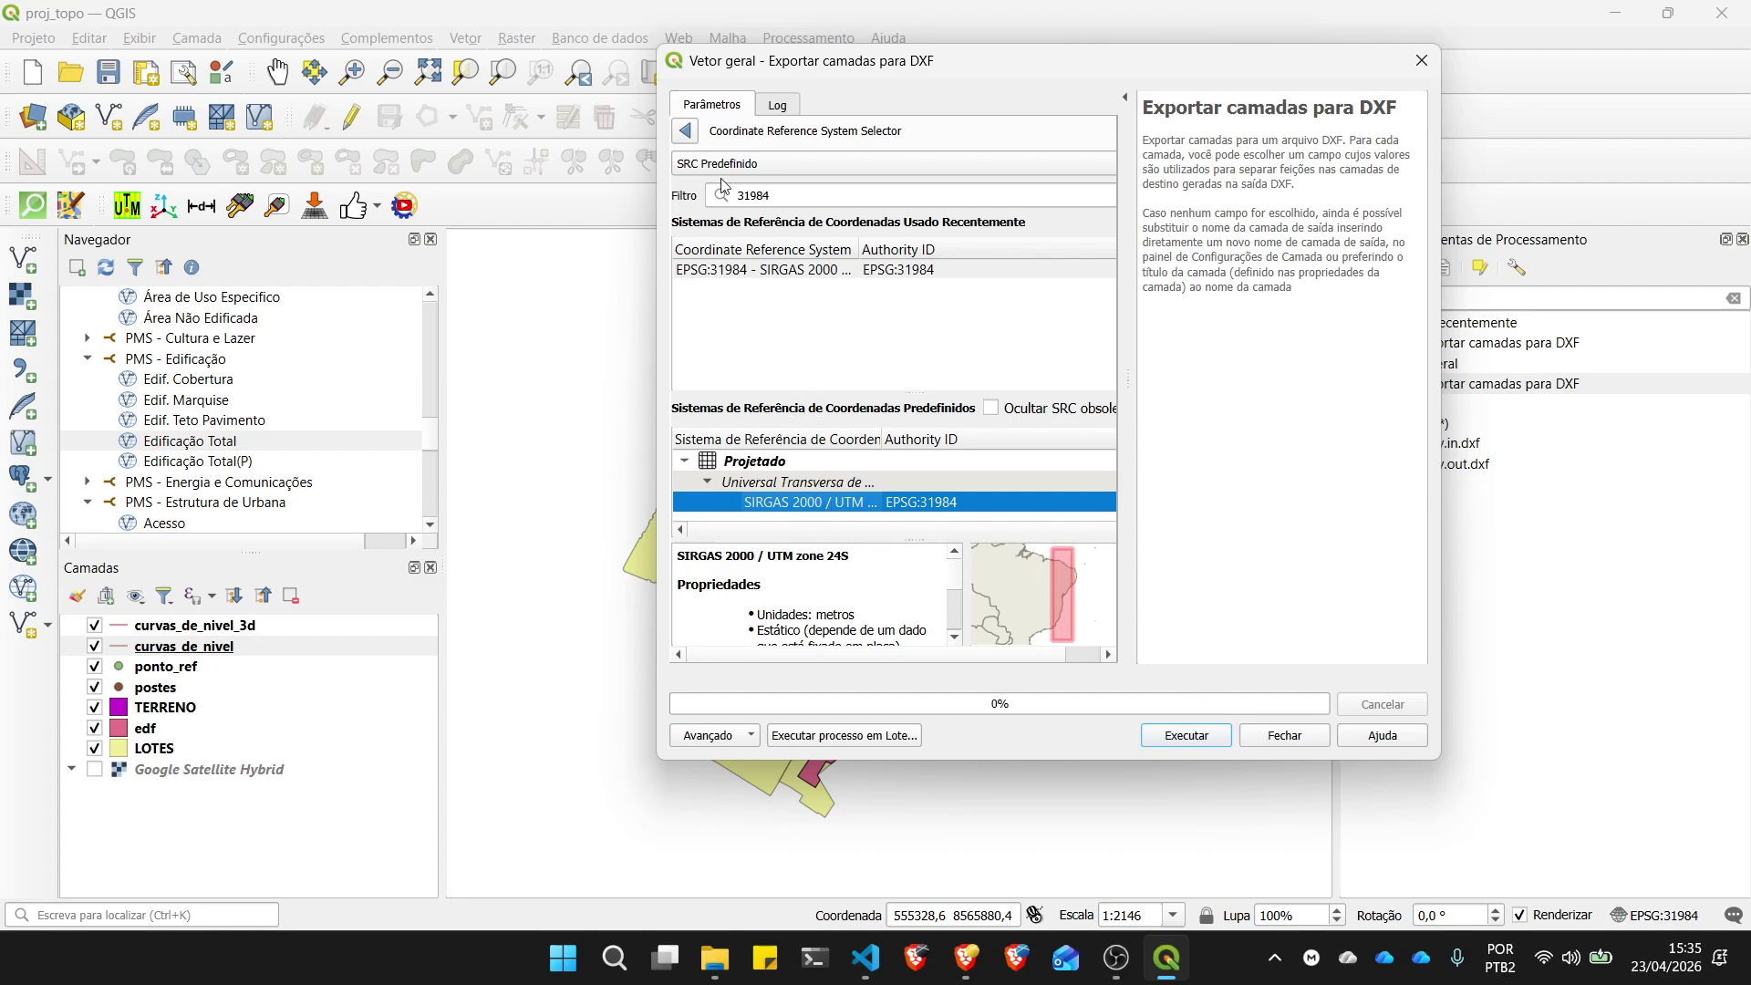
pyautogui.click(689, 131)
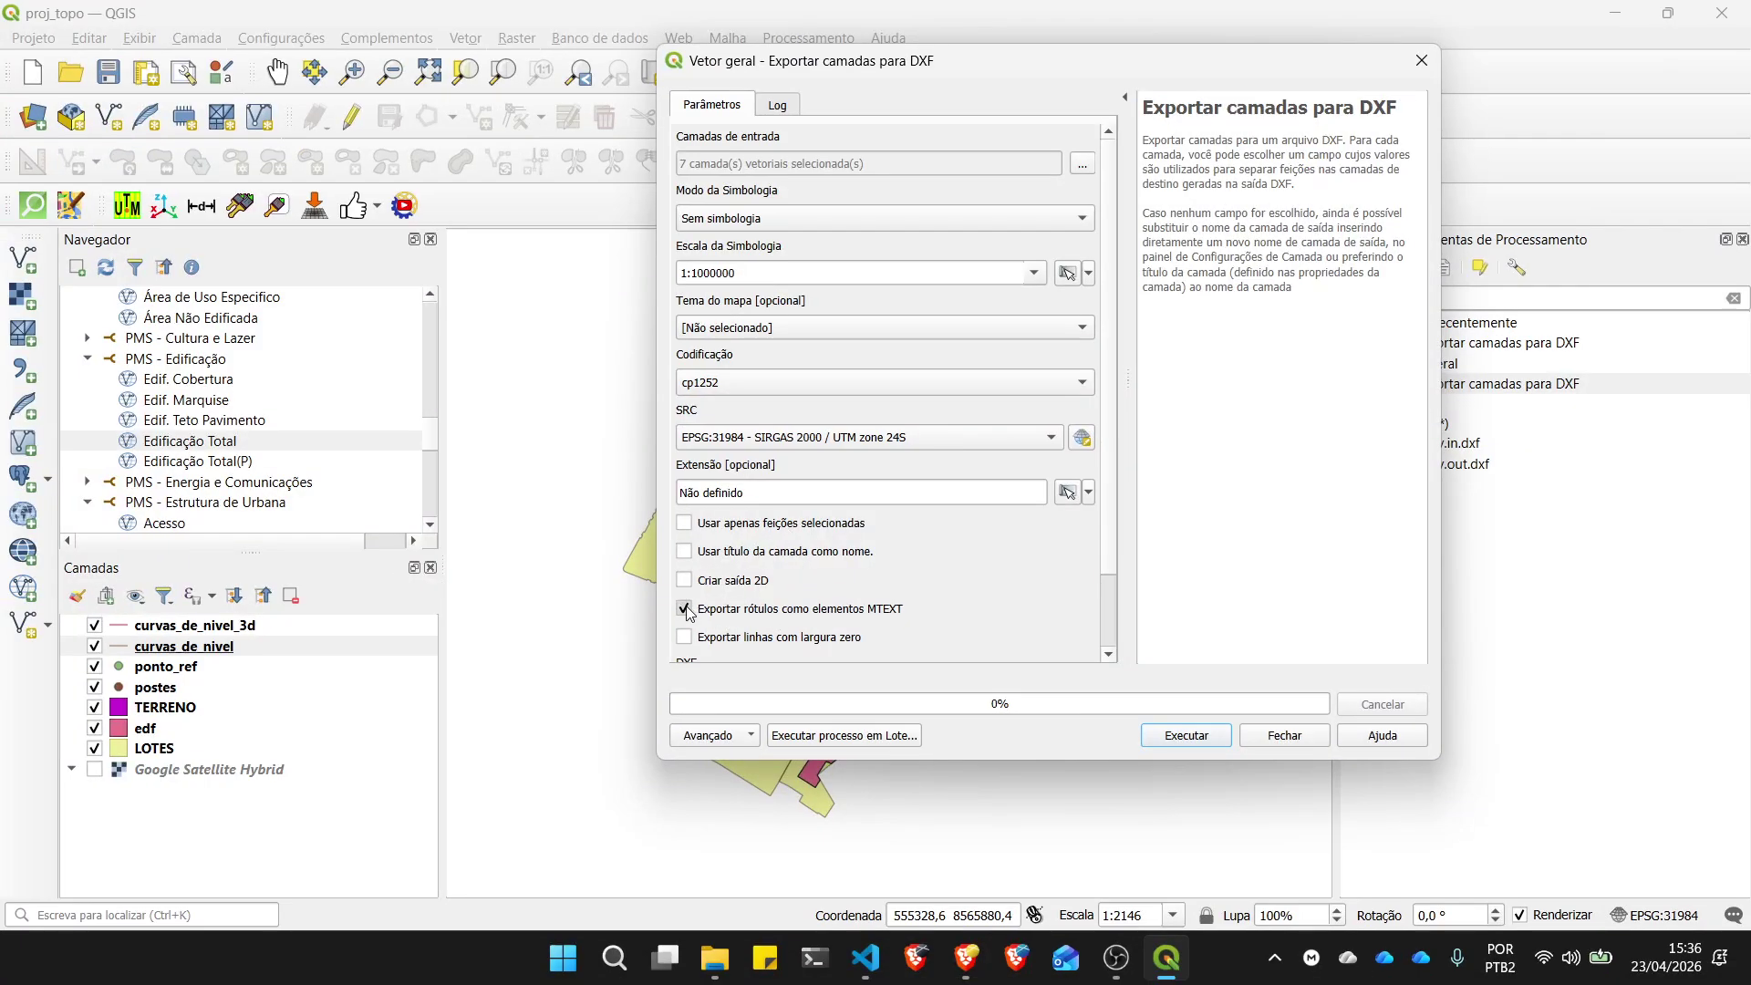
# Step: Disable exporting labels as MTEXT elements and enable using the layer title as name for the DXF export
pyautogui.click(685, 609)
pyautogui.click(685, 553)
pyautogui.moveTo(1109, 564); pyautogui.dragTo(1115, 645)
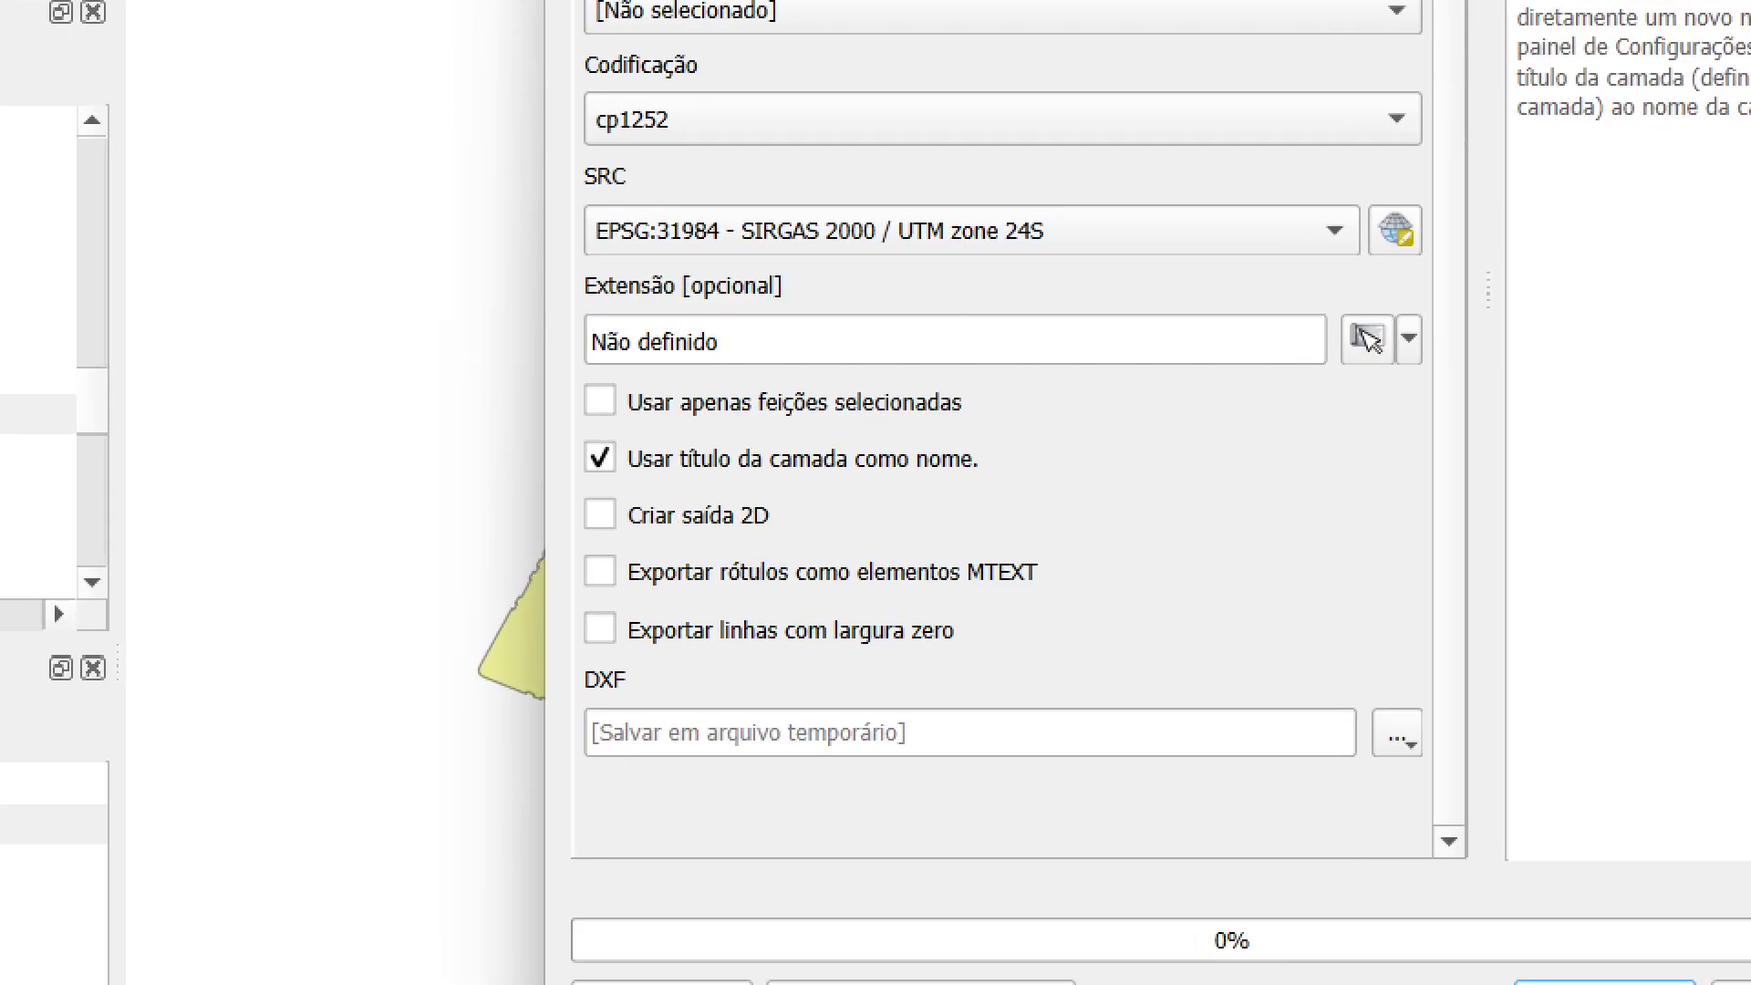
pyautogui.moveTo(671, 504); pyautogui.dragTo(815, 505)
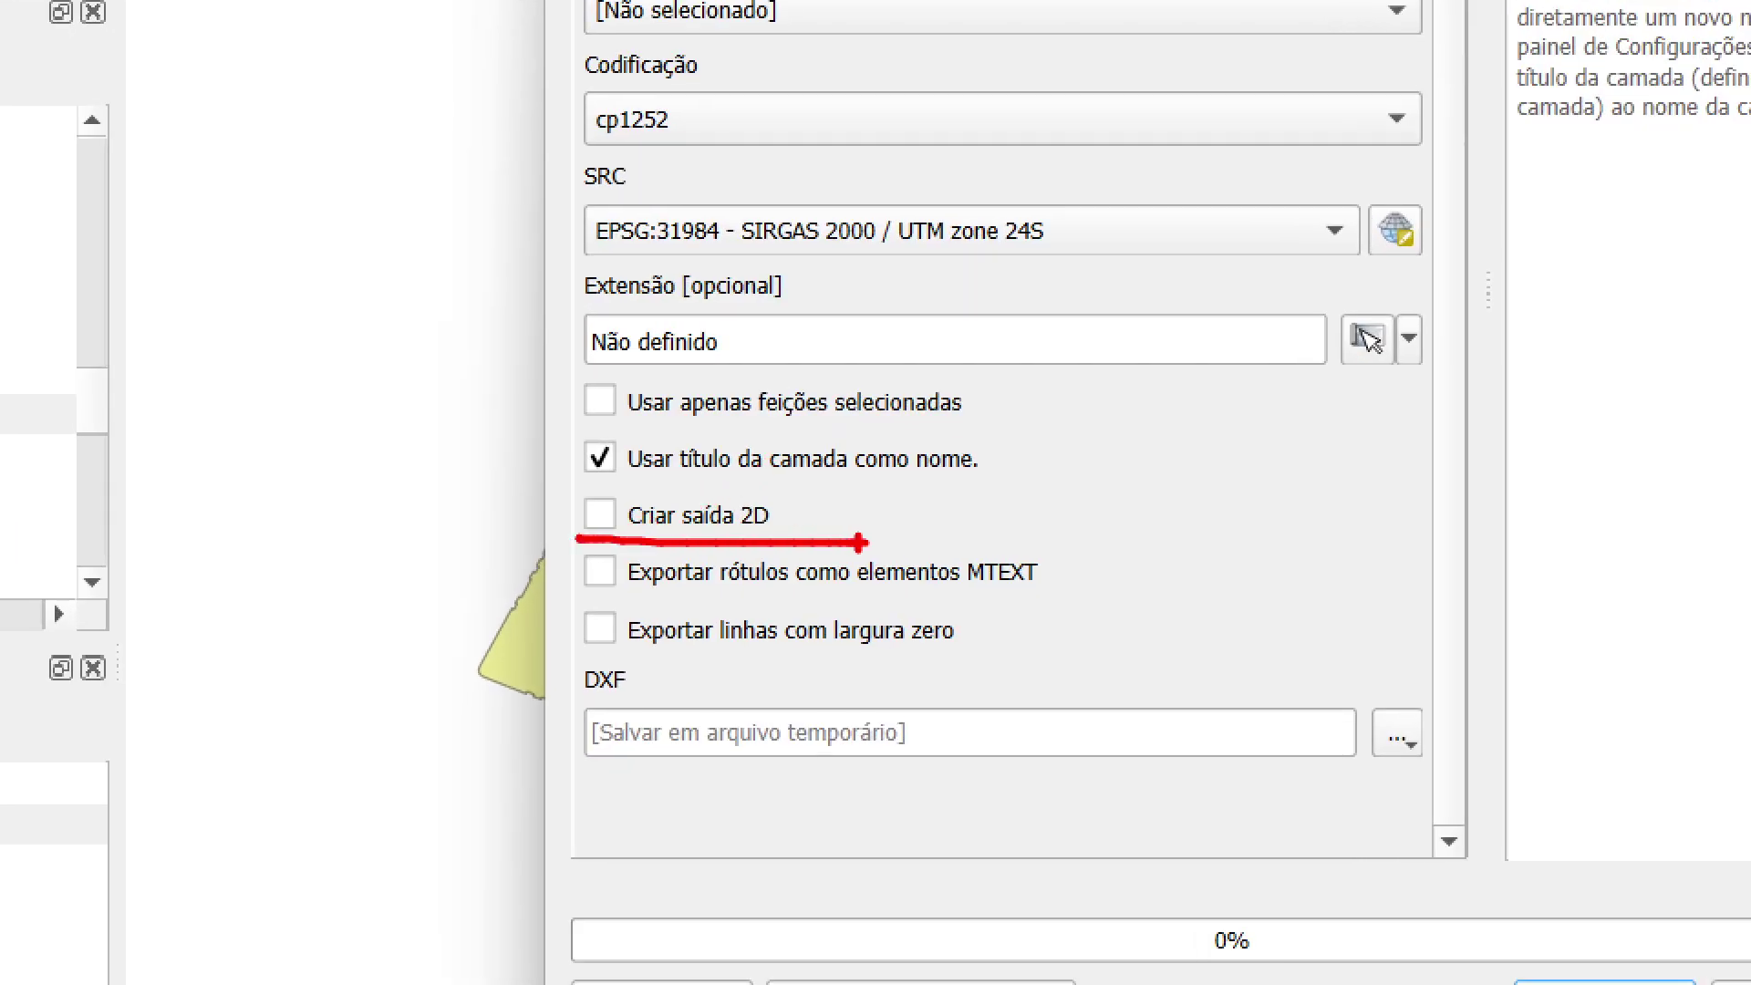
pyautogui.moveTo(652, 591); pyautogui.dragTo(1003, 591)
pyautogui.moveTo(737, 653)
pyautogui.mouseDown()
pyautogui.moveTo(650, 655)
pyautogui.moveTo(978, 657)
pyautogui.mouseUp()
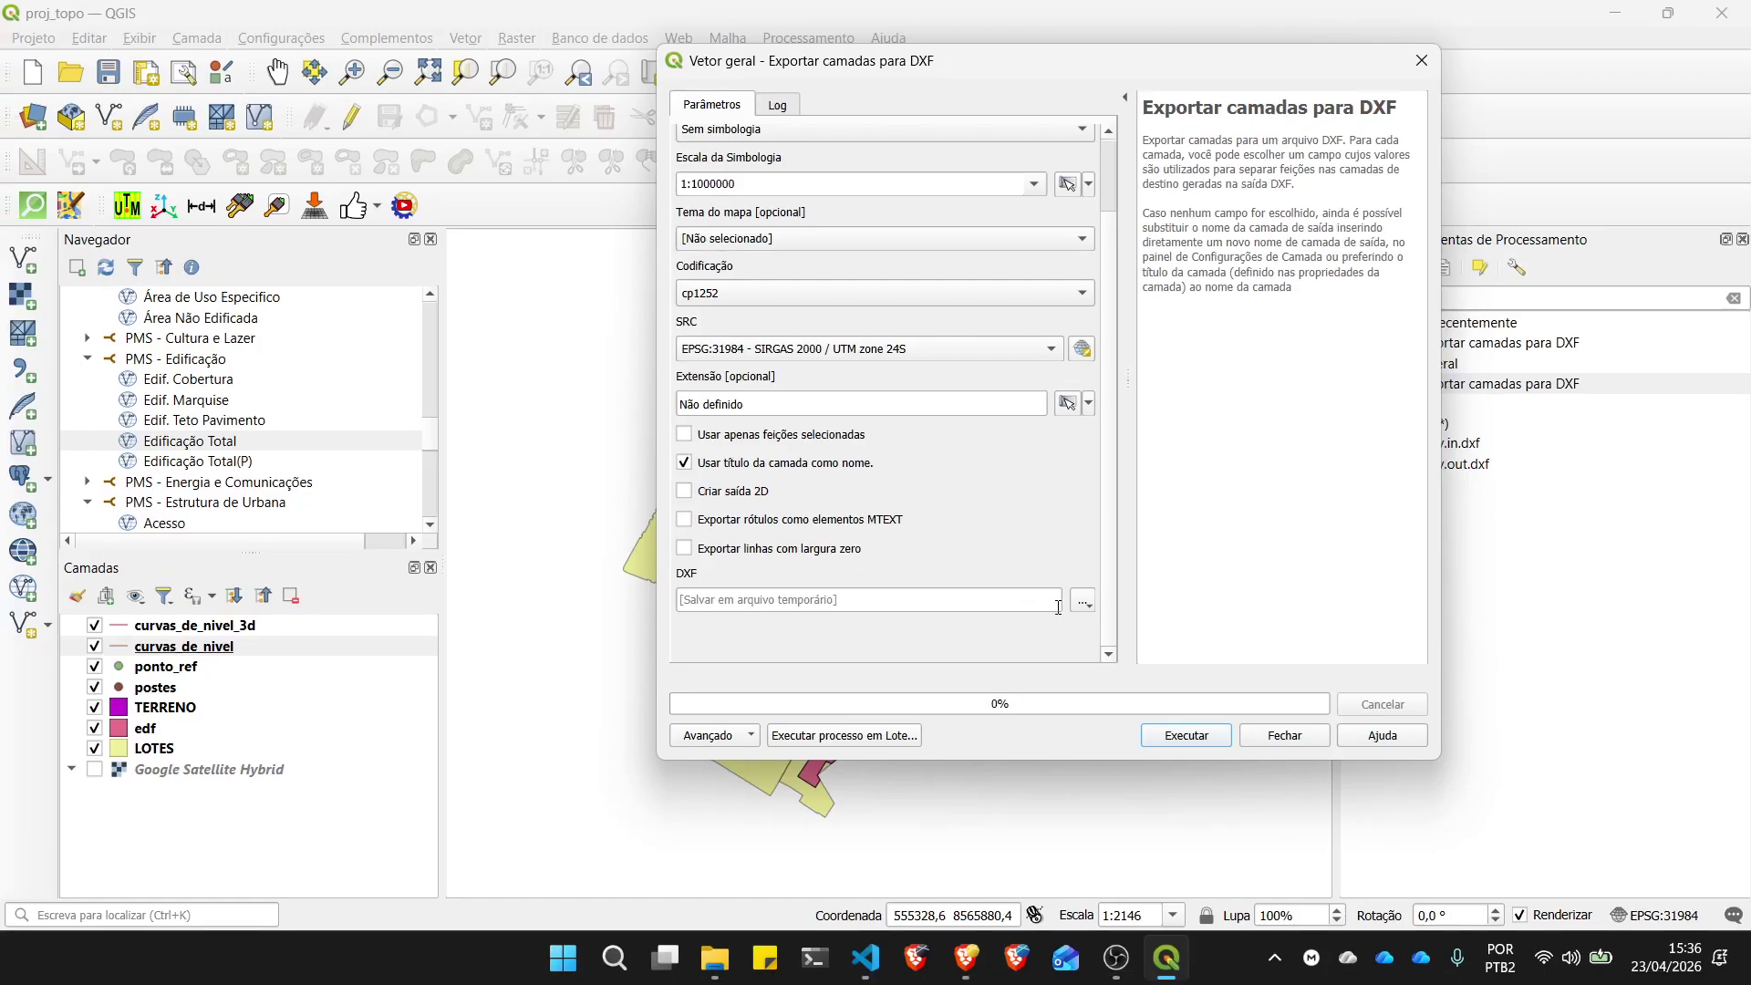
# Step: Choose to save the DXF output to a file and create a folder named dxf in the main project folder
pyautogui.click(1083, 604)
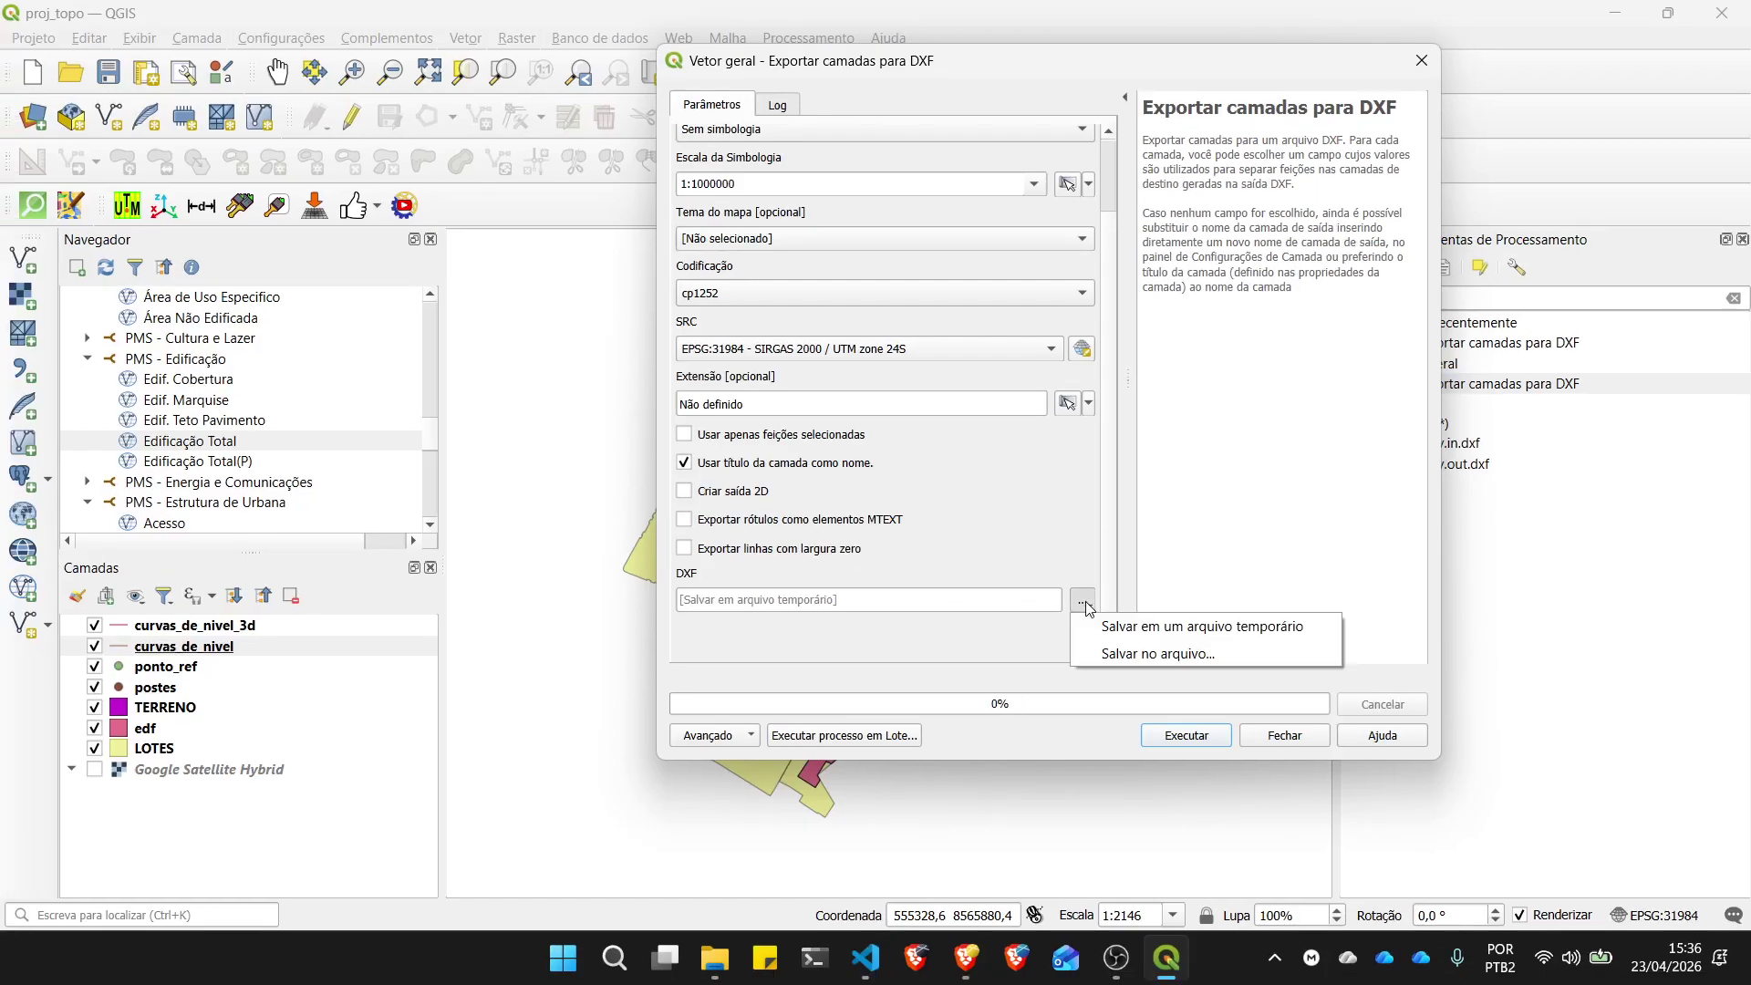
pyautogui.click(1121, 655)
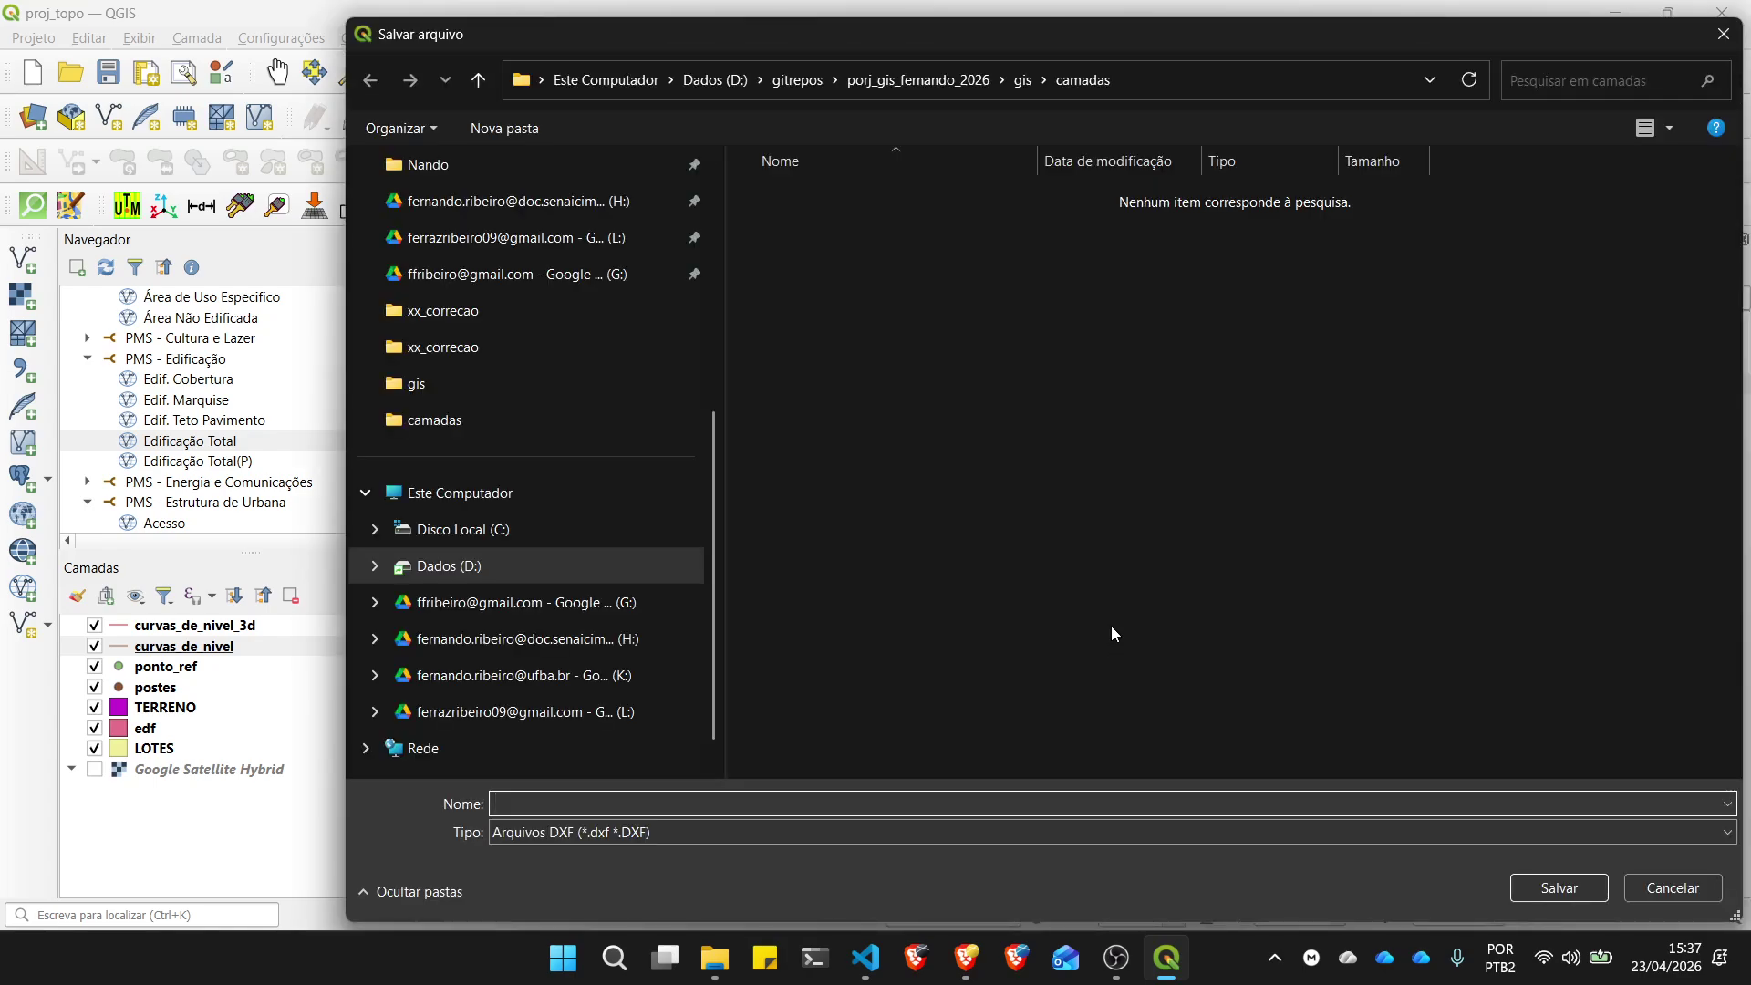
pyautogui.click(942, 80)
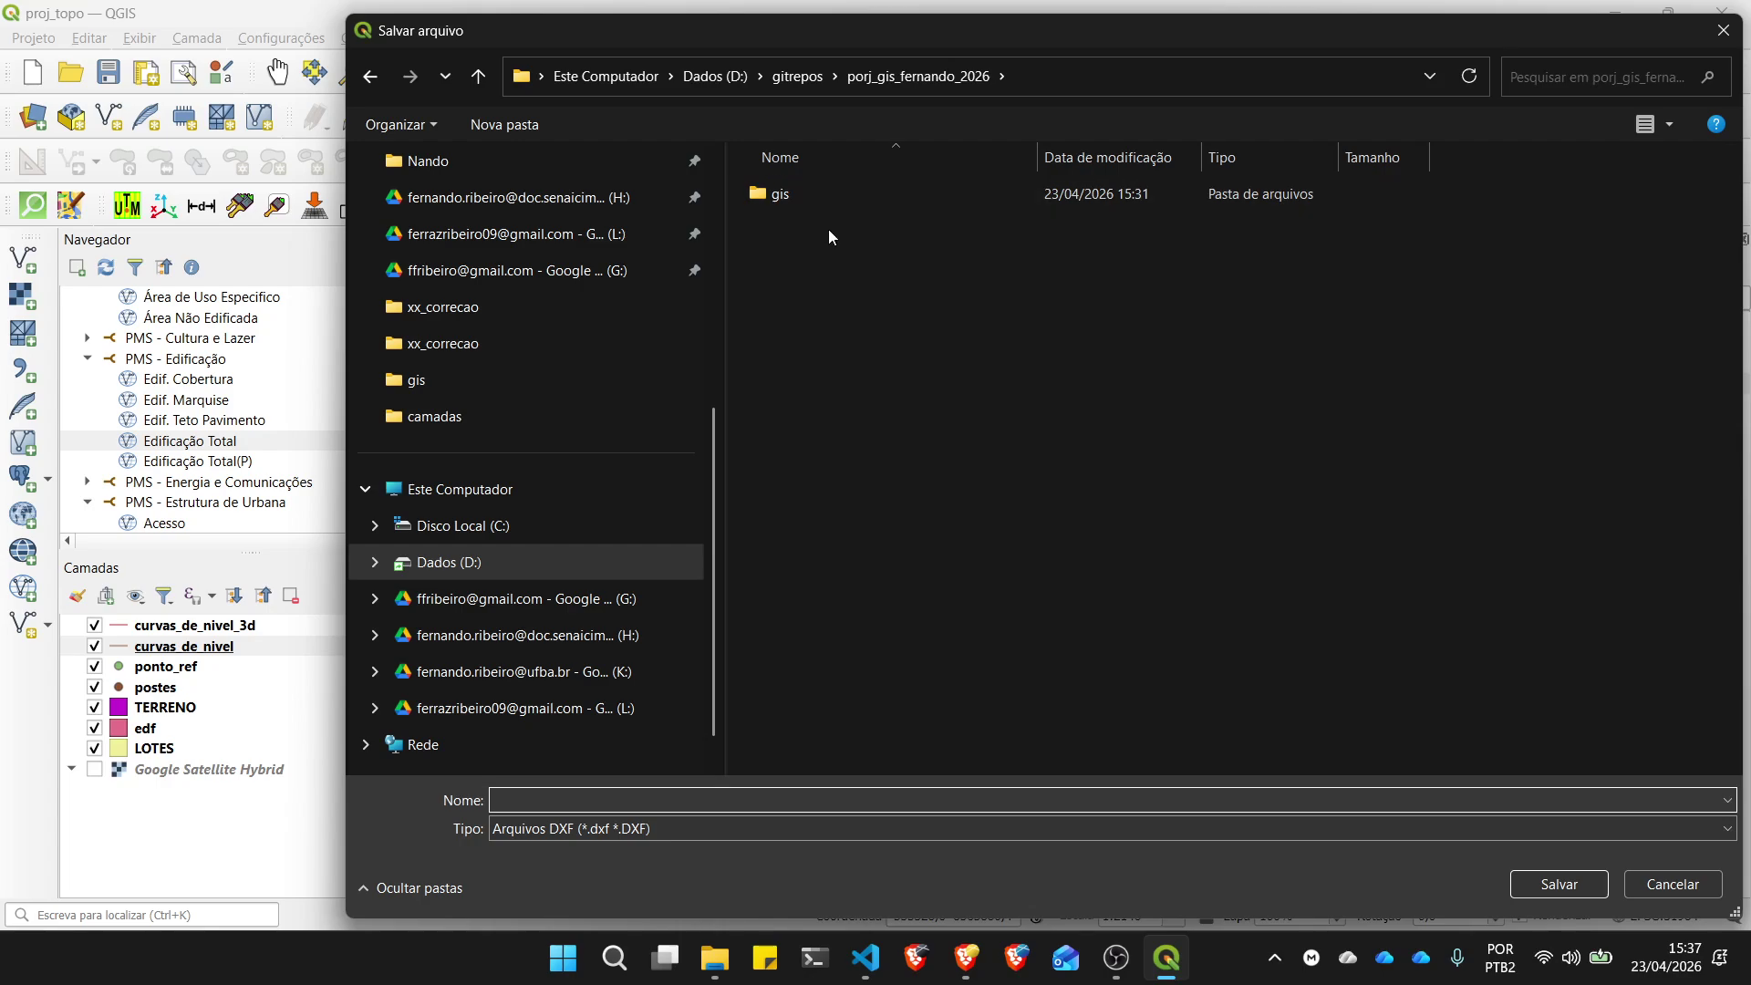
pyautogui.rightClick(762, 229)
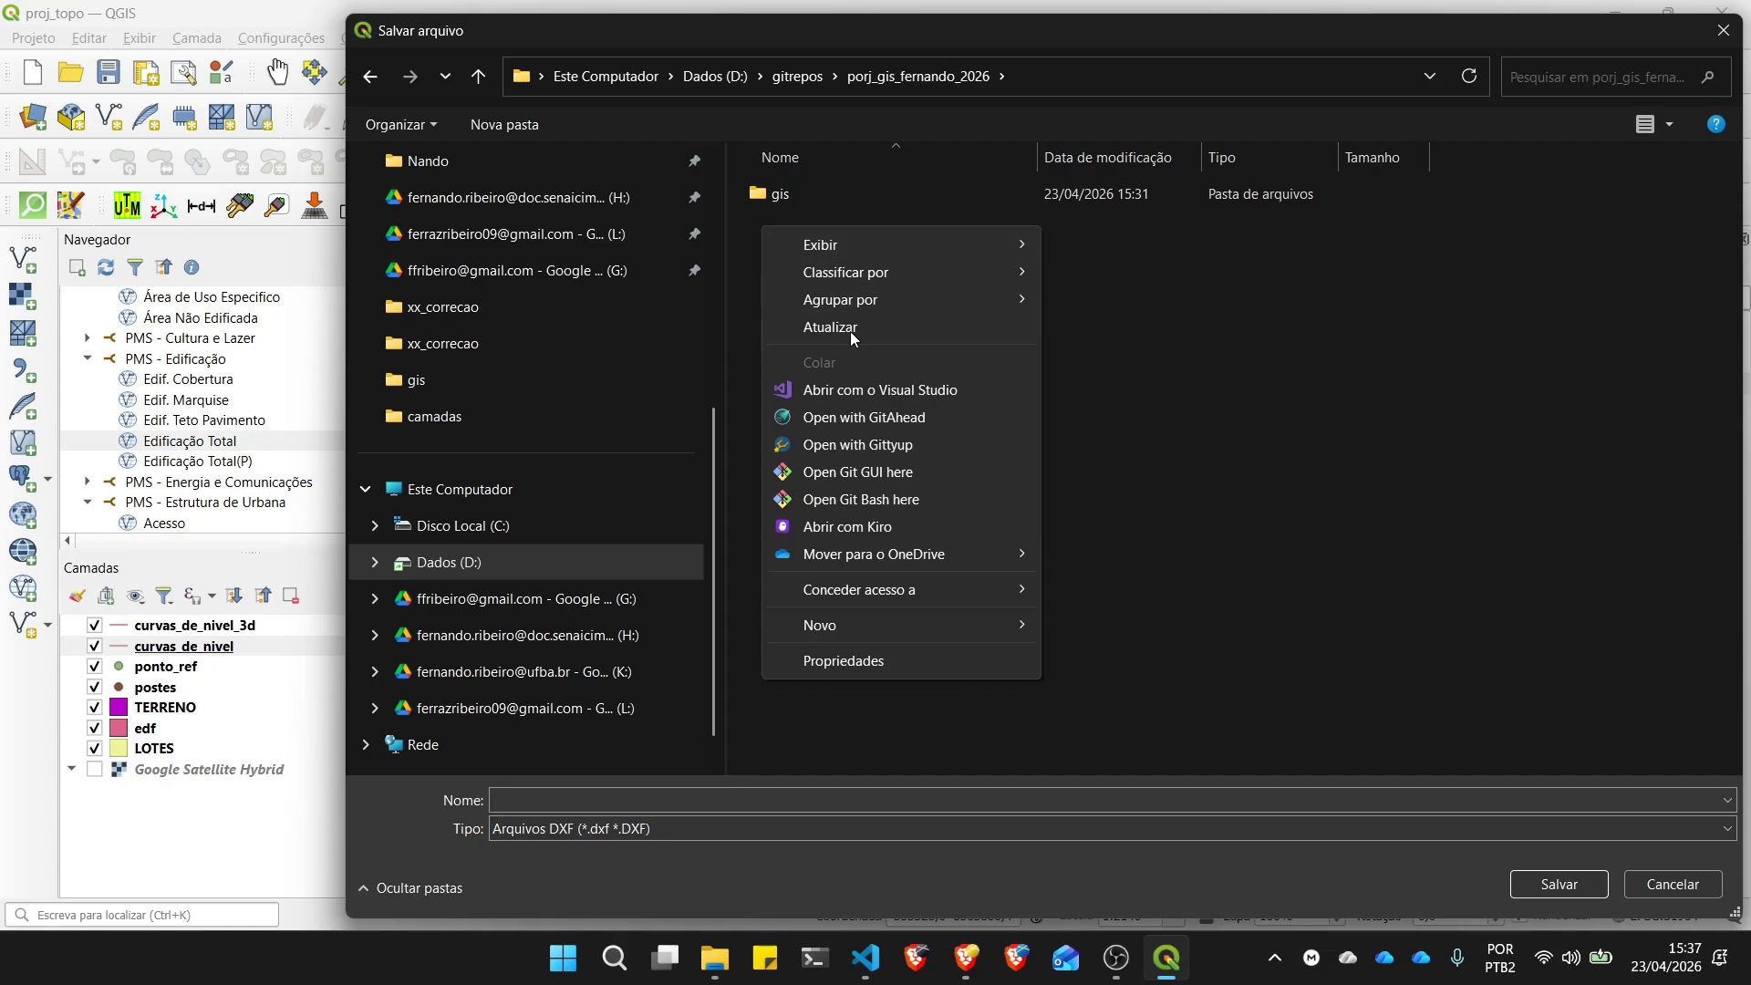
pyautogui.moveTo(933, 627)
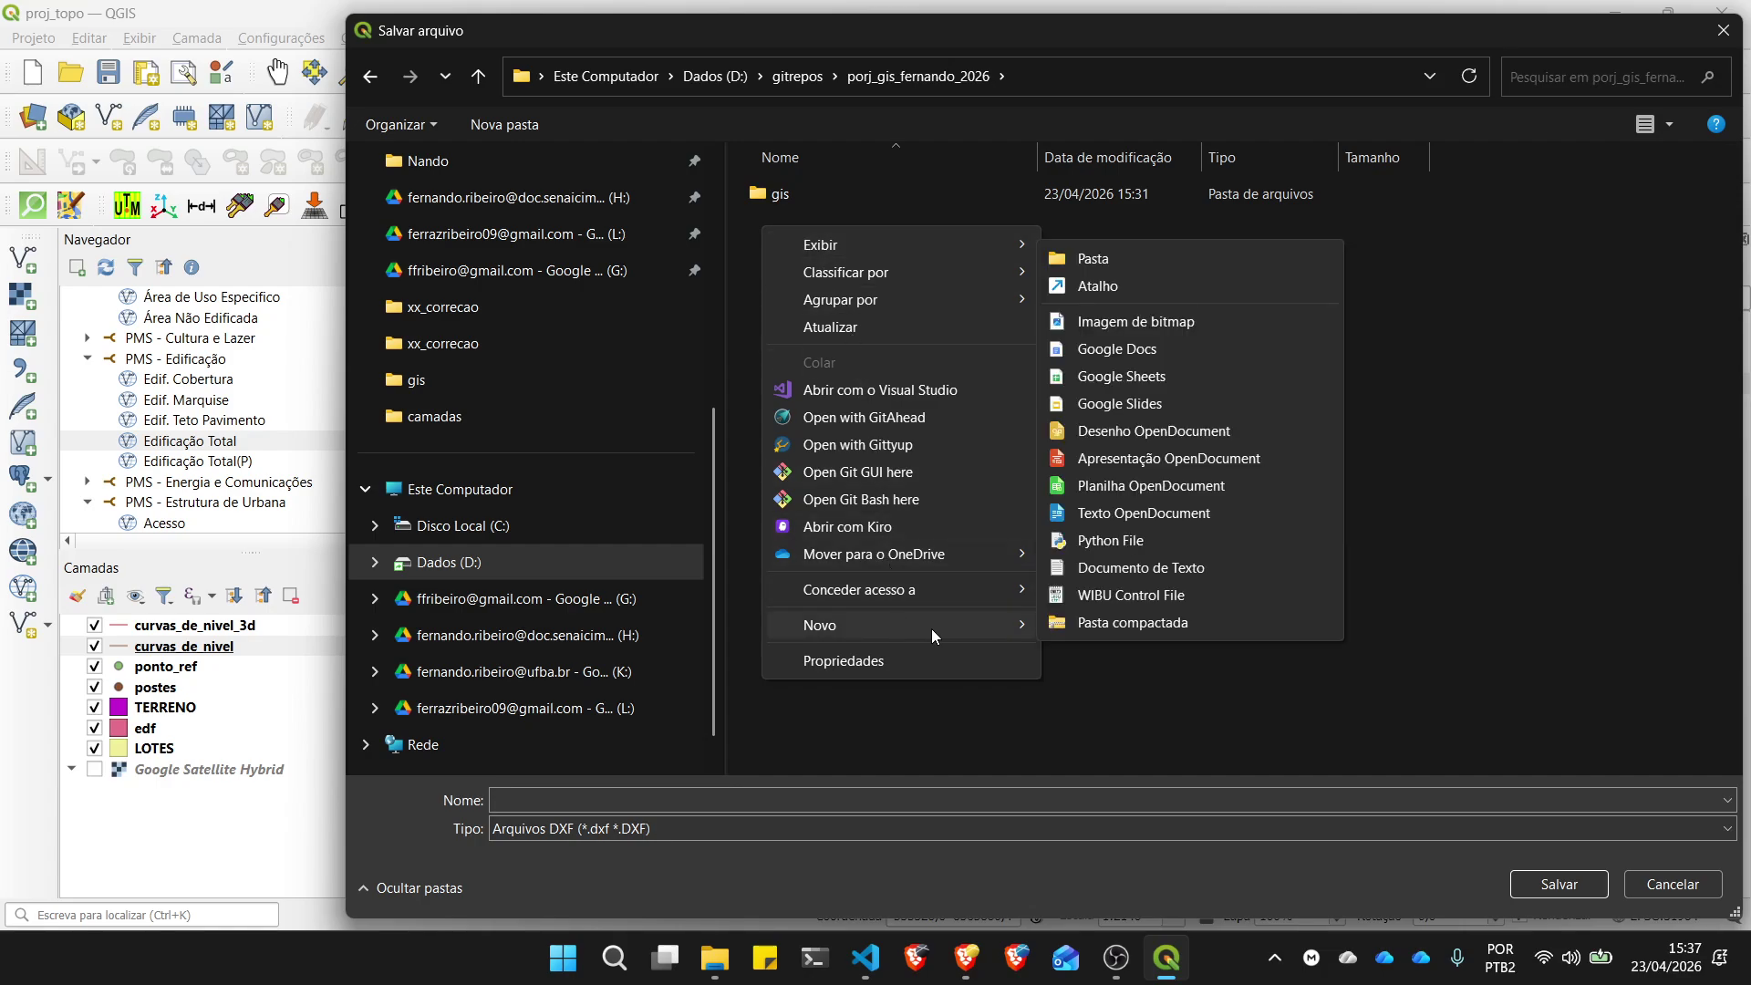
pyautogui.click(1118, 265)
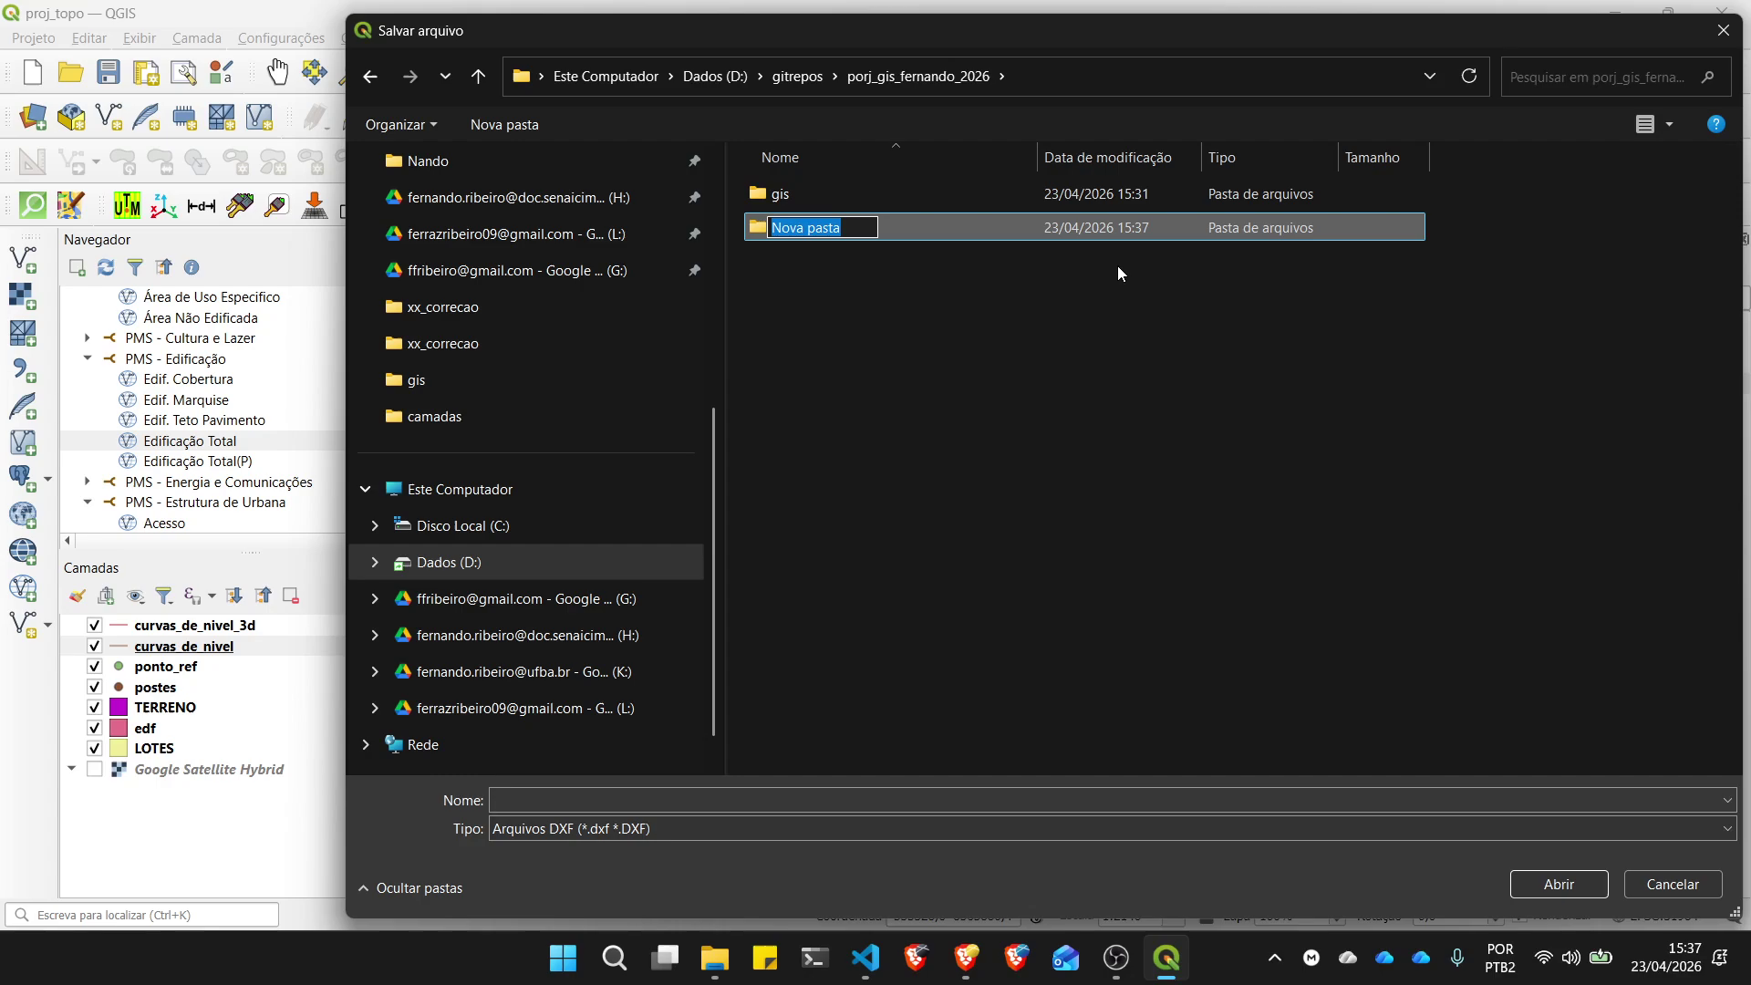
pyautogui.write('dxf')
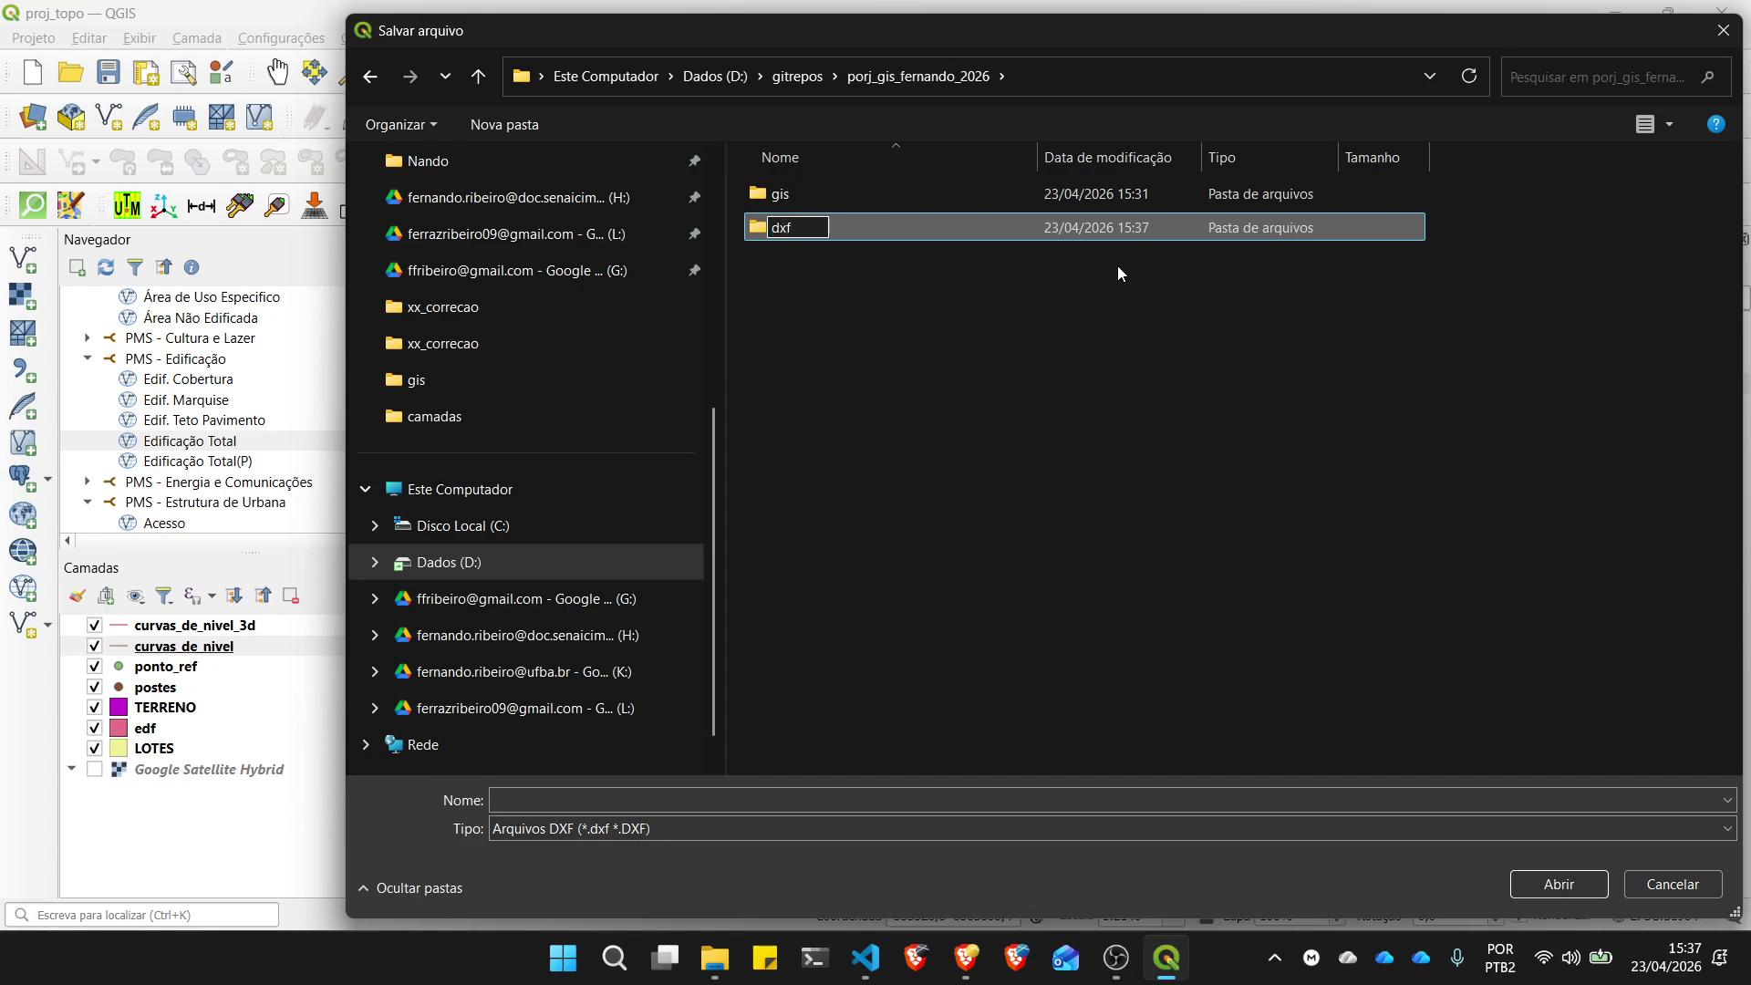
pyautogui.press('Return')
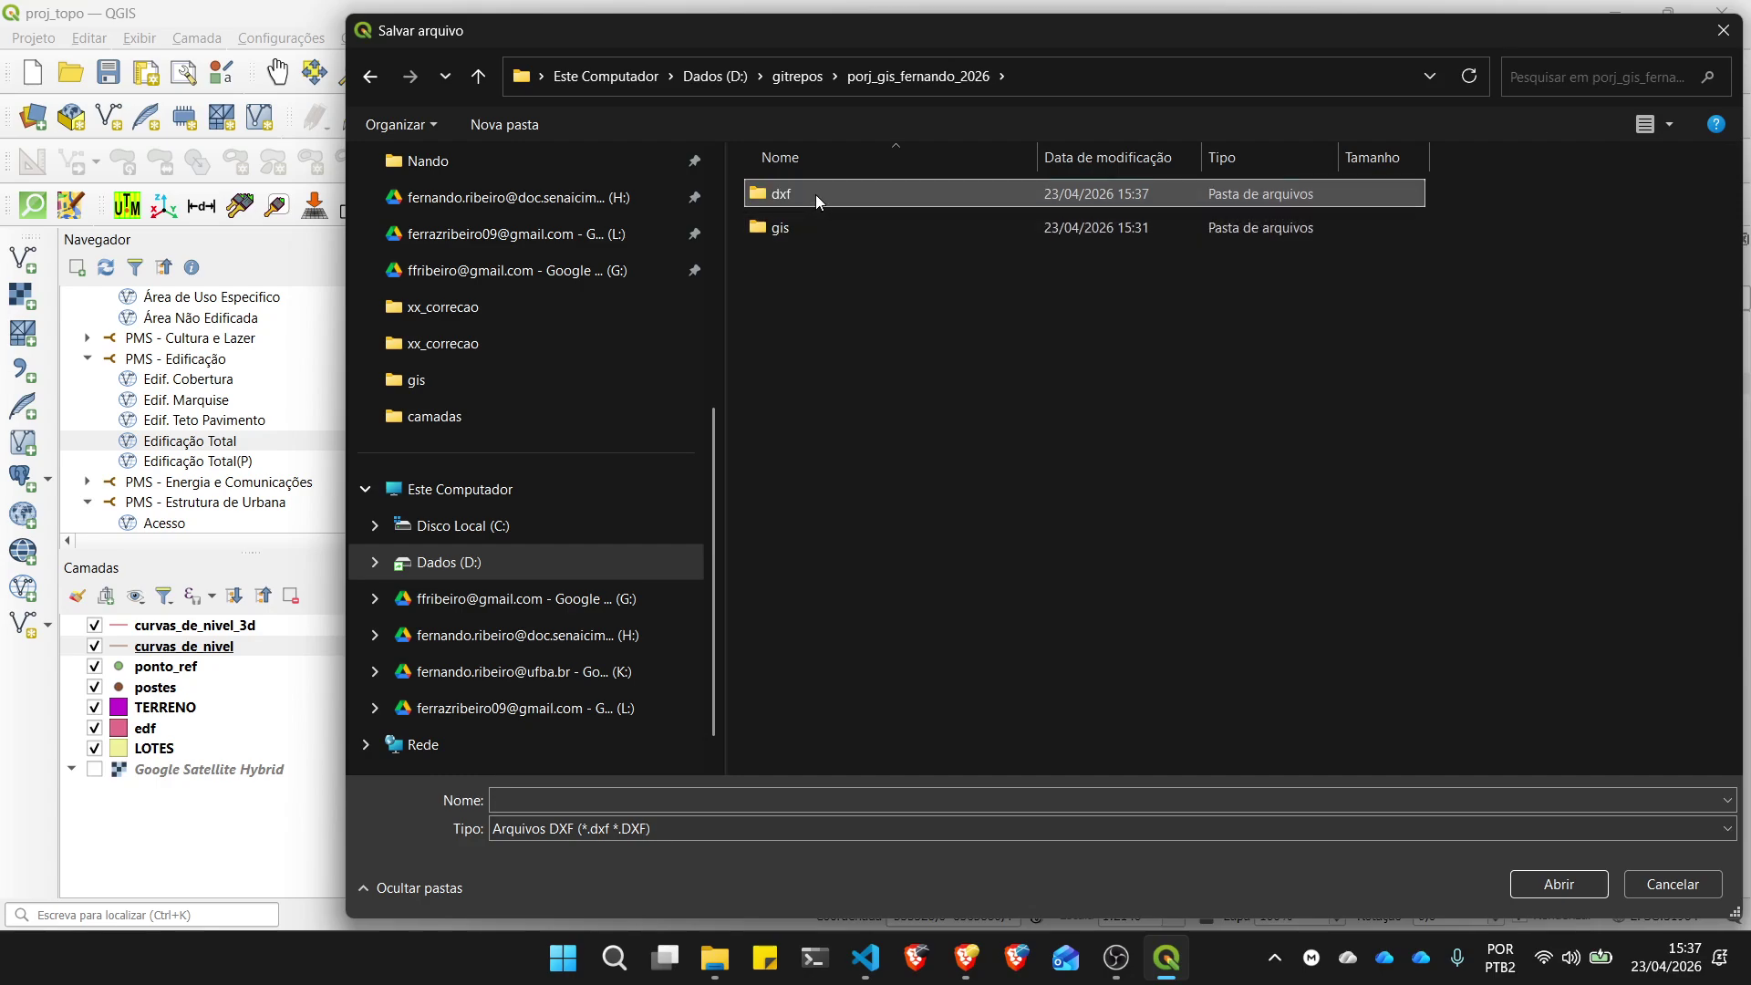
# Step: Save the output as terreno_teste_01 in the dxf folder and run the DXF export
pyautogui.doubleClick(781, 195)
pyautogui.click(587, 799)
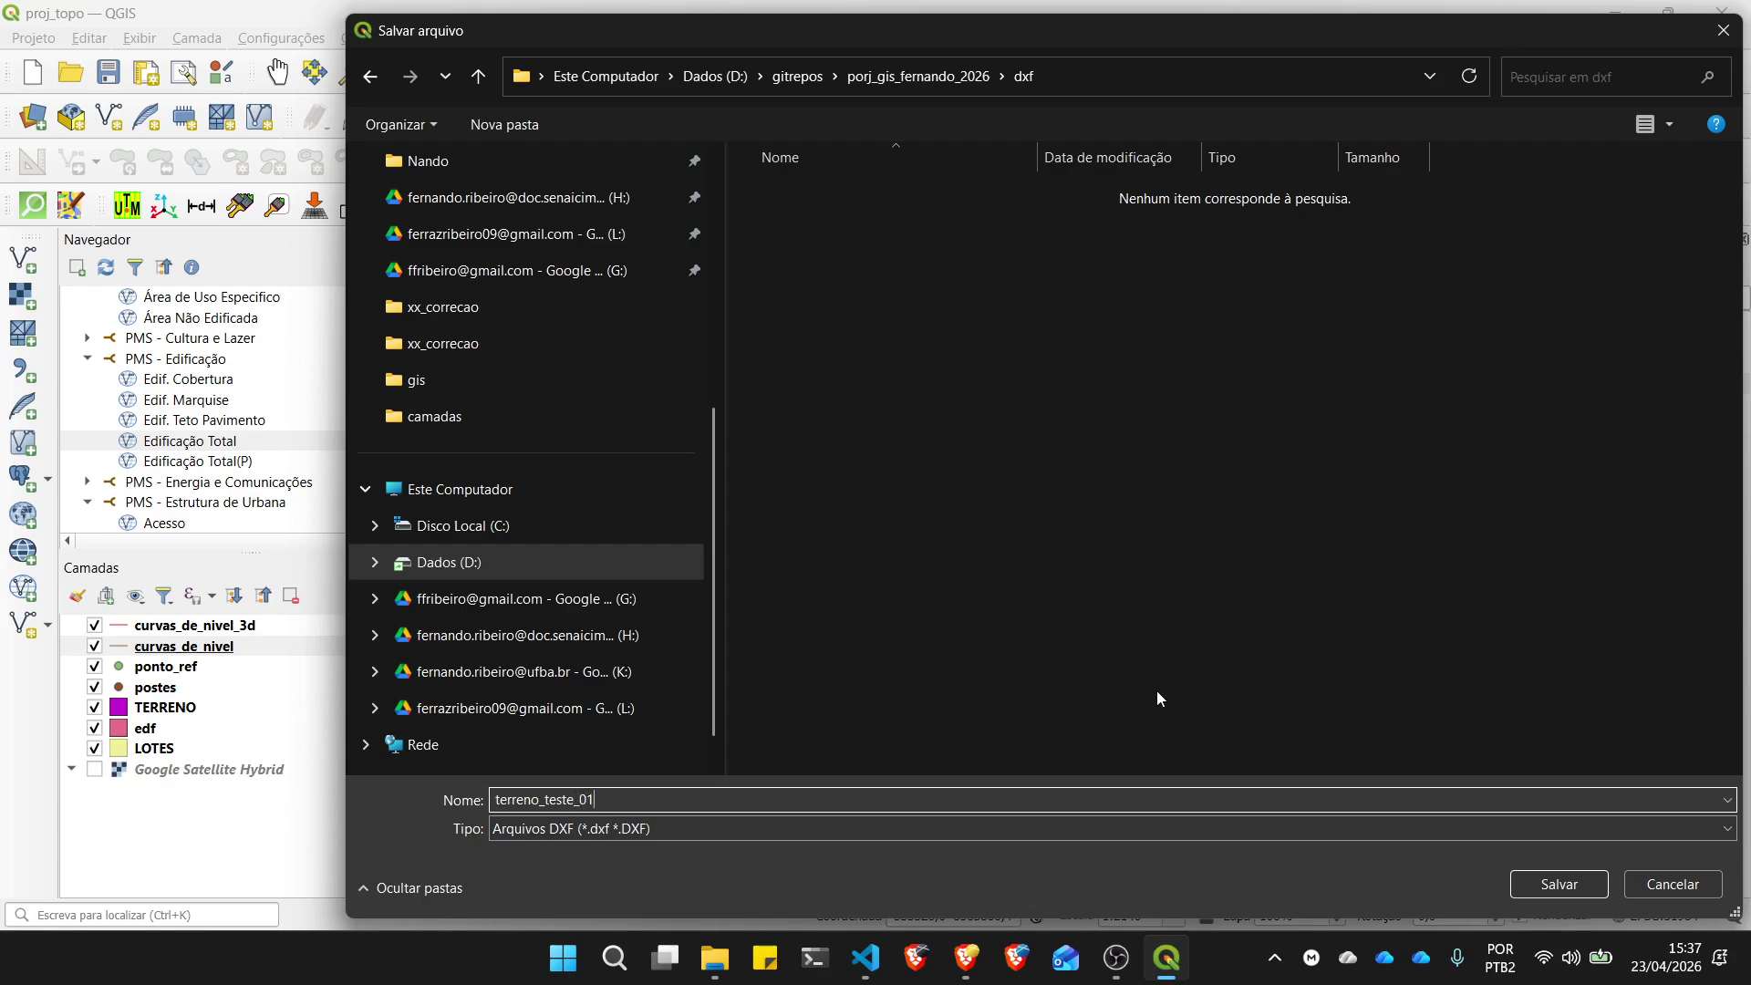
pyautogui.click(1562, 887)
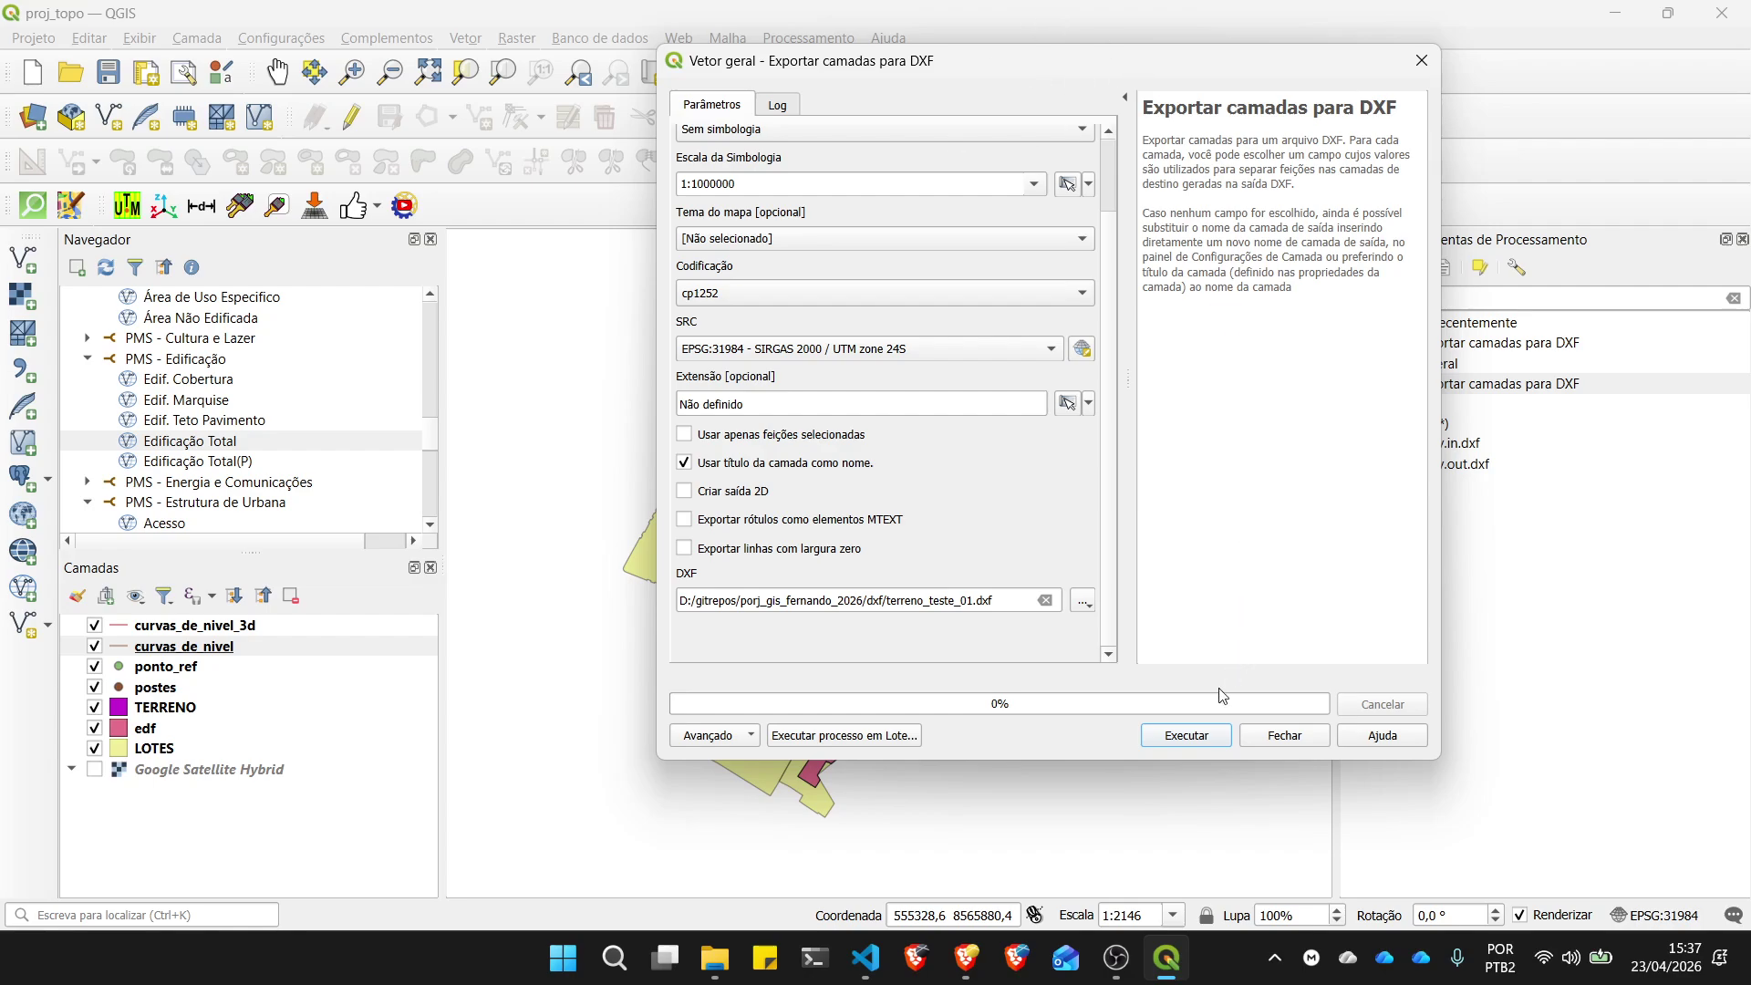
pyautogui.click(1188, 741)
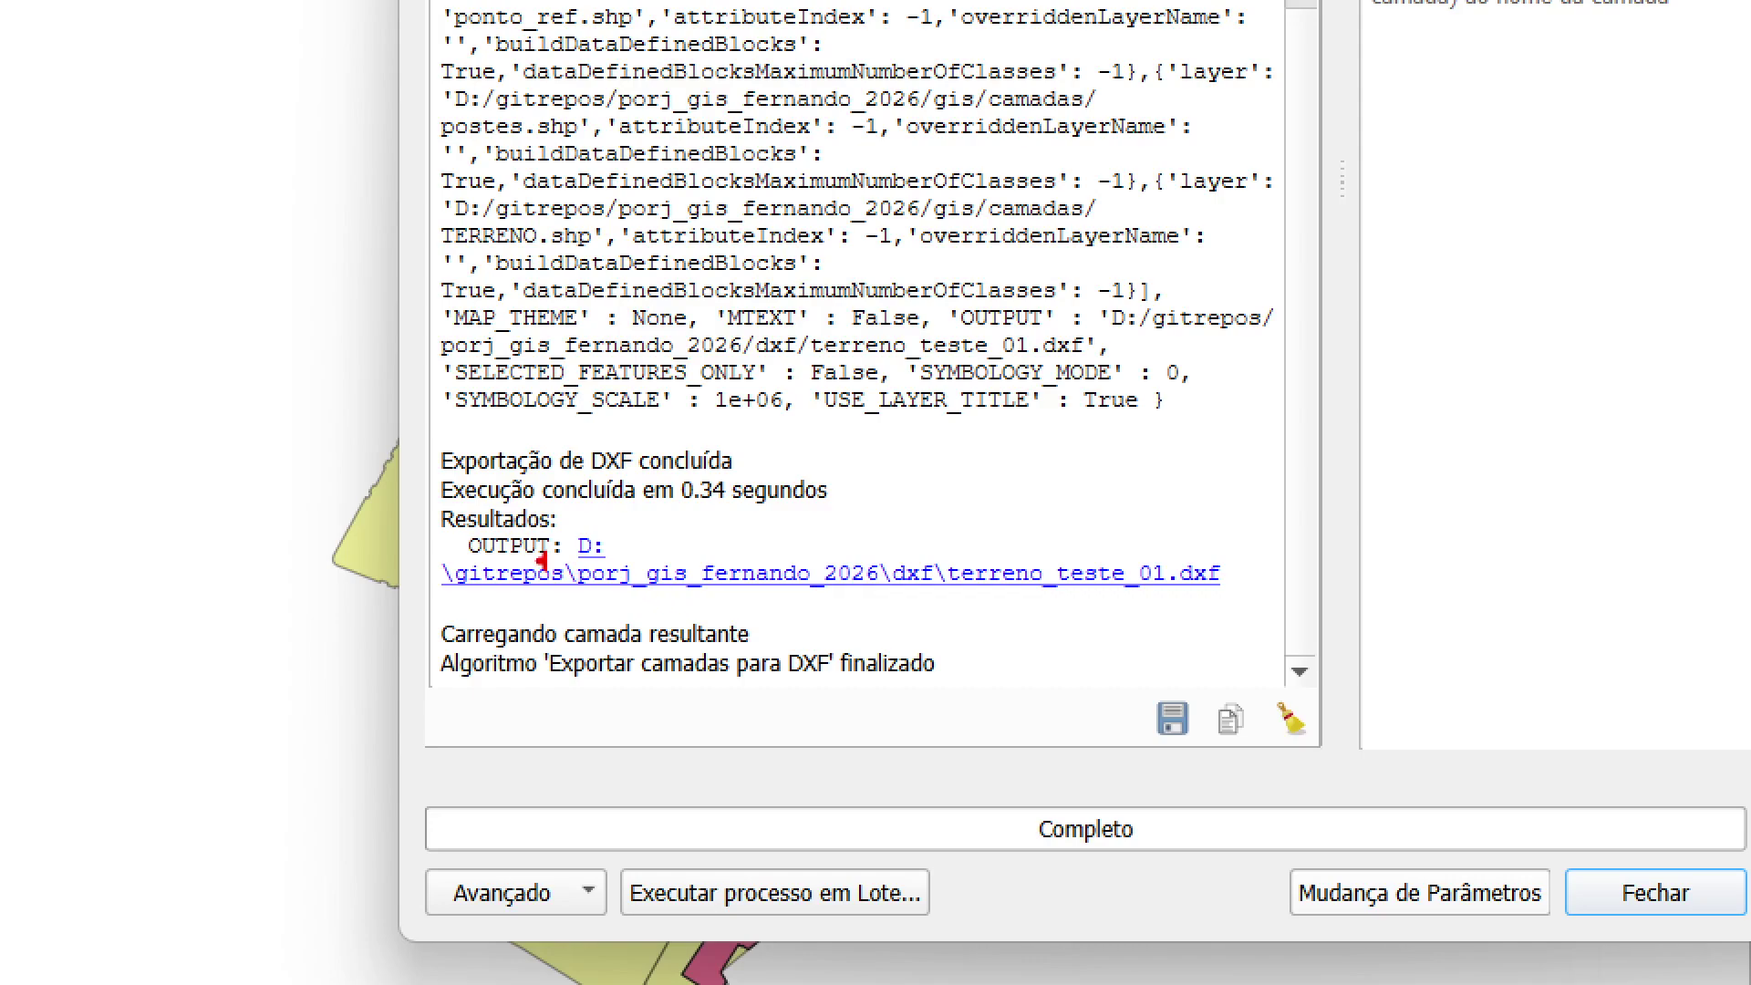
pyautogui.moveTo(447, 602); pyautogui.dragTo(1287, 594)
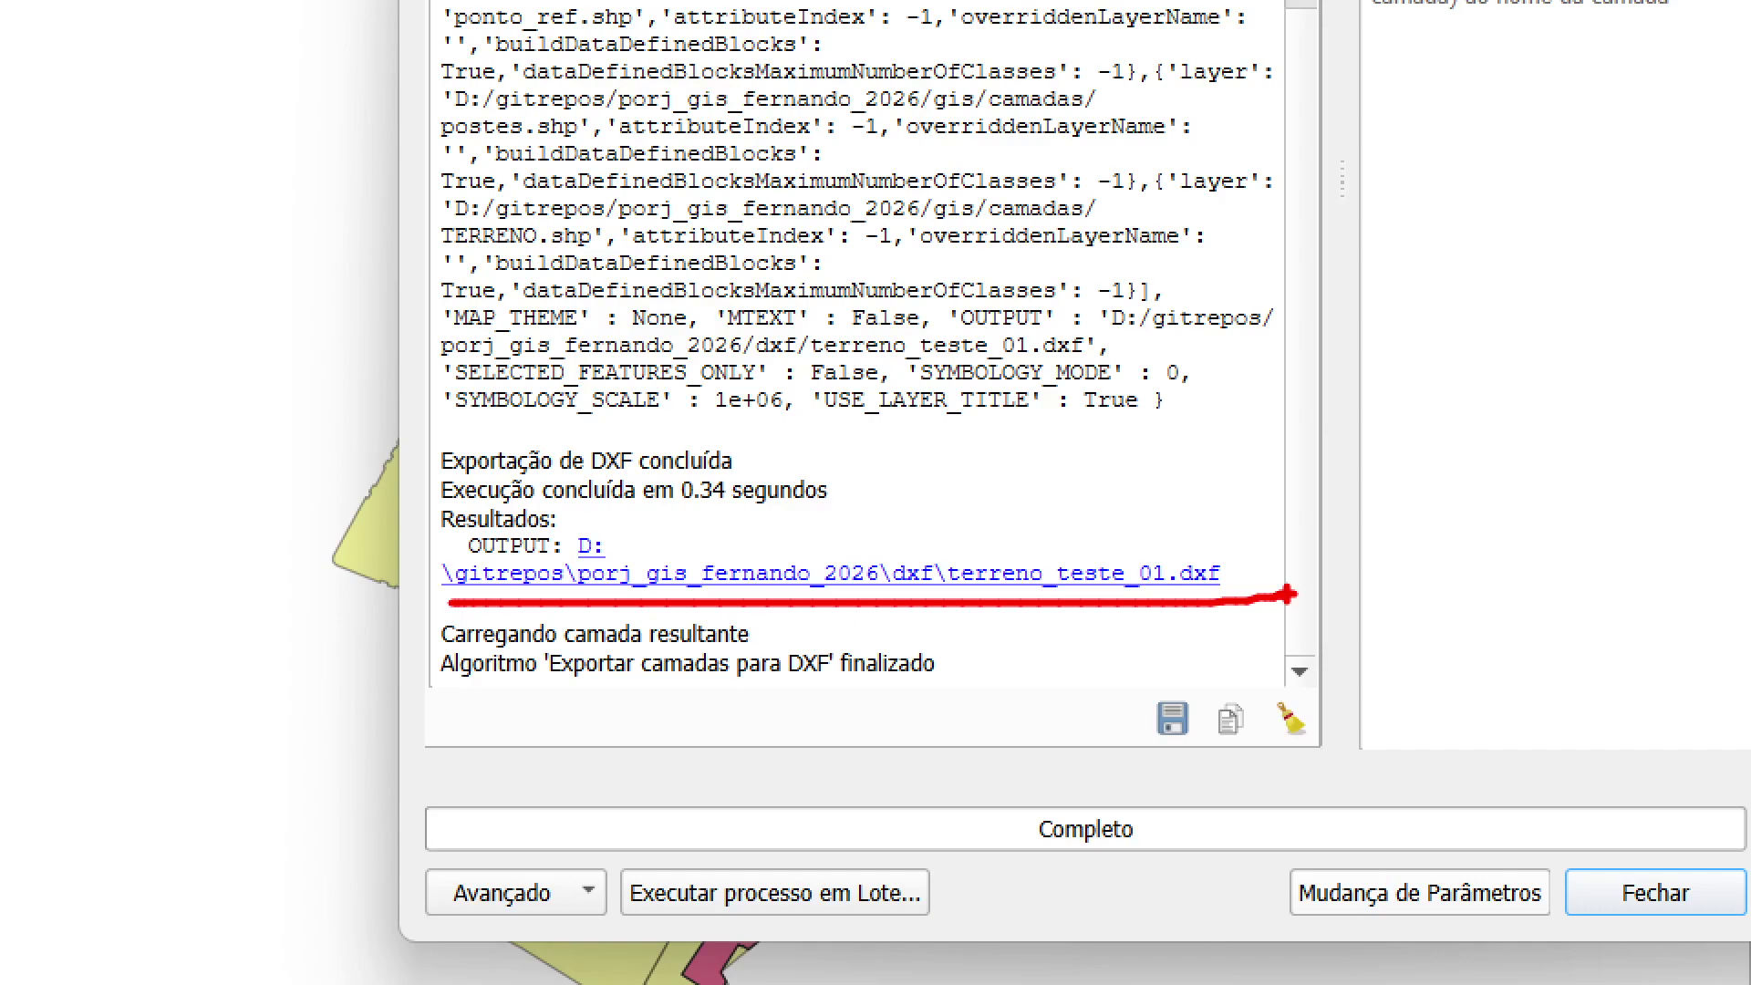
pyautogui.press('Escape')
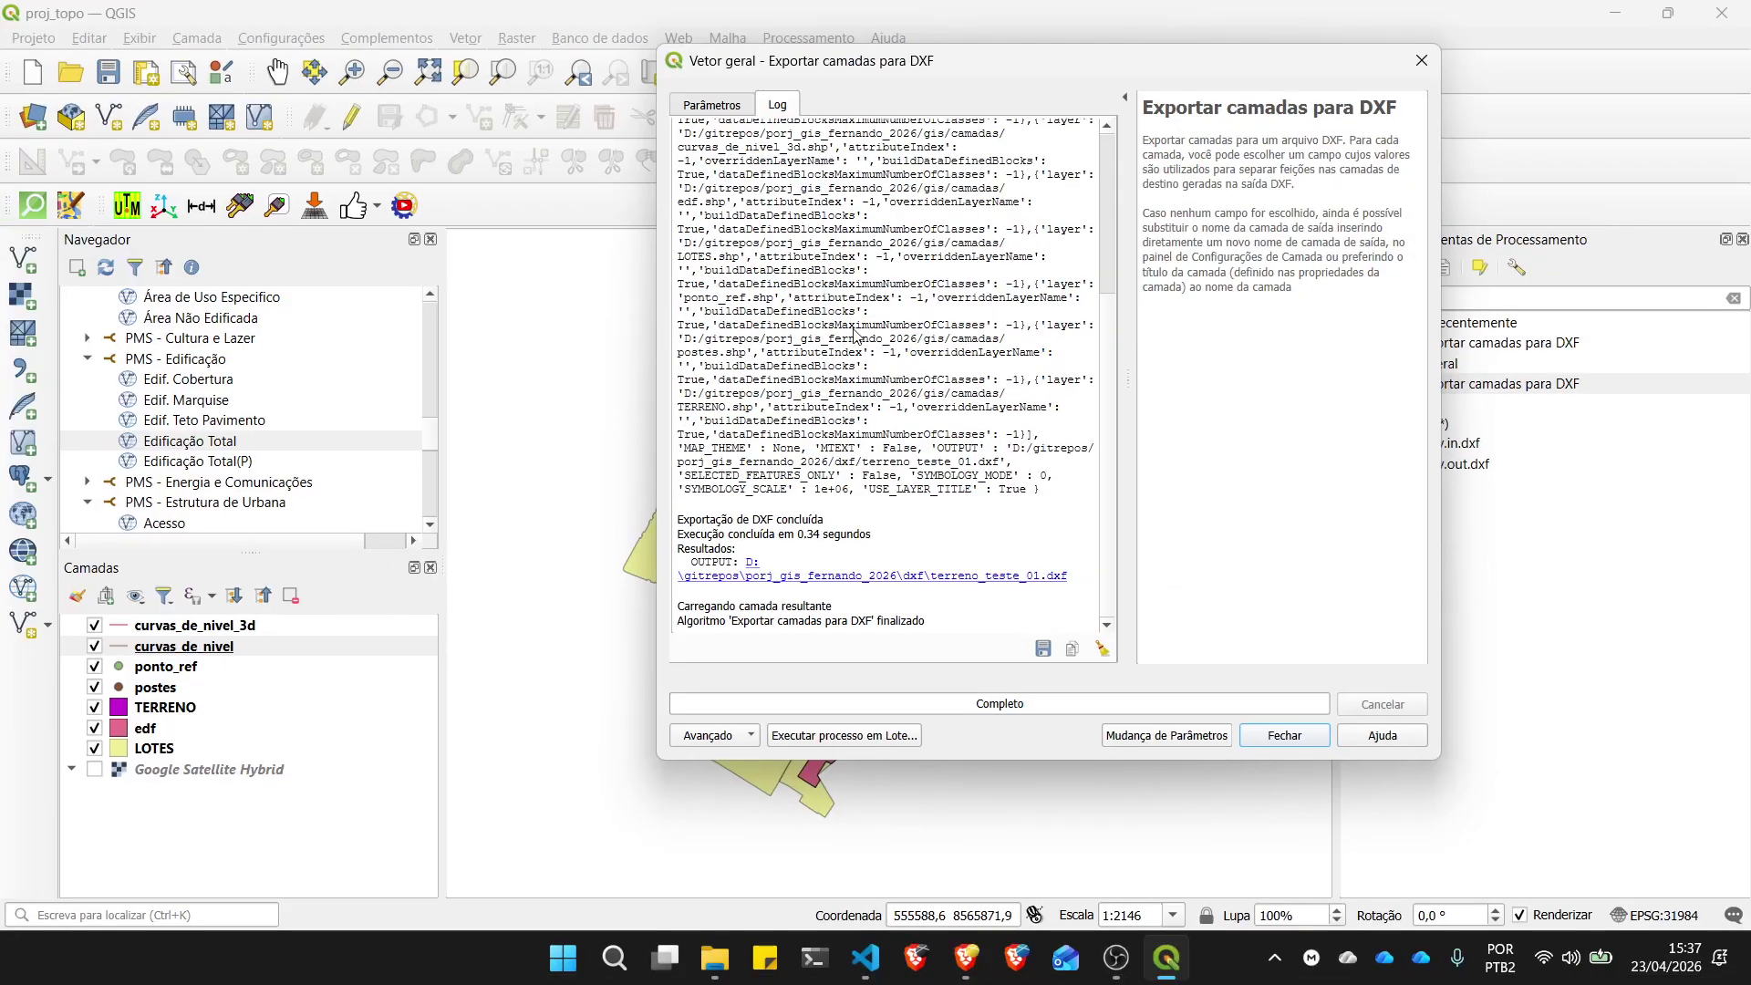
# Step: Launch AutoCAD 2025 from the CAD-BIM app group and dismiss the Autodesk Assistant notice
pyautogui.click(558, 963)
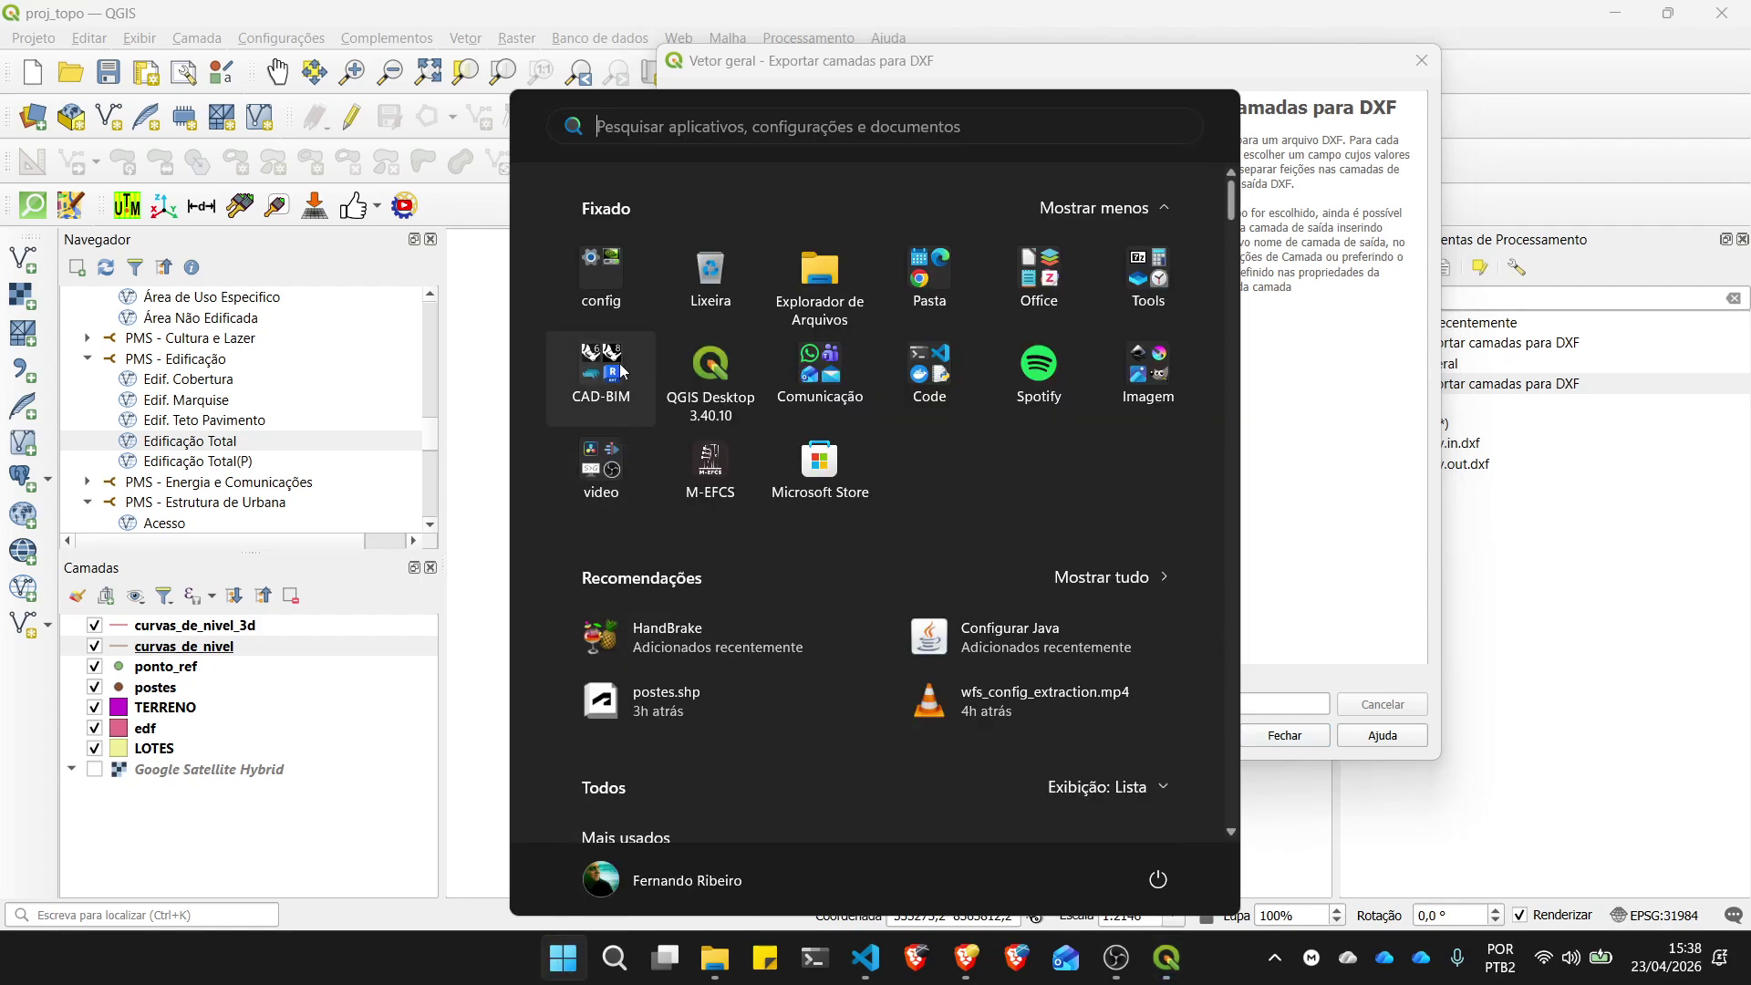
pyautogui.click(613, 373)
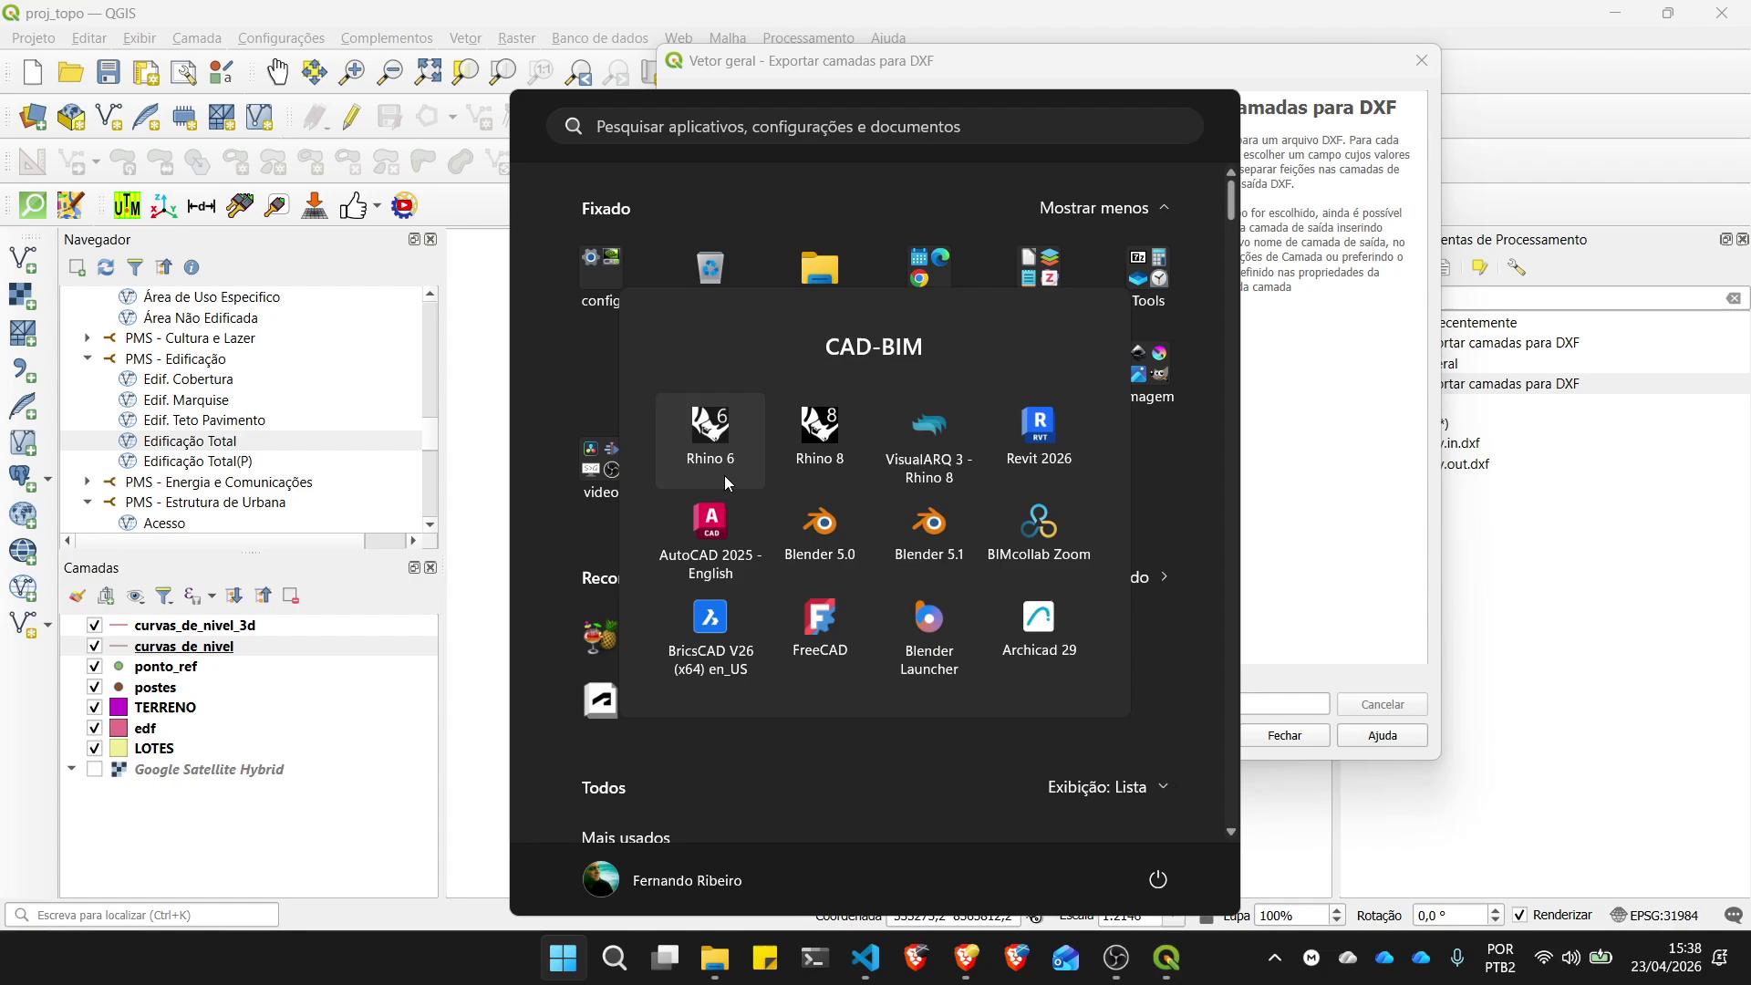
pyautogui.click(714, 524)
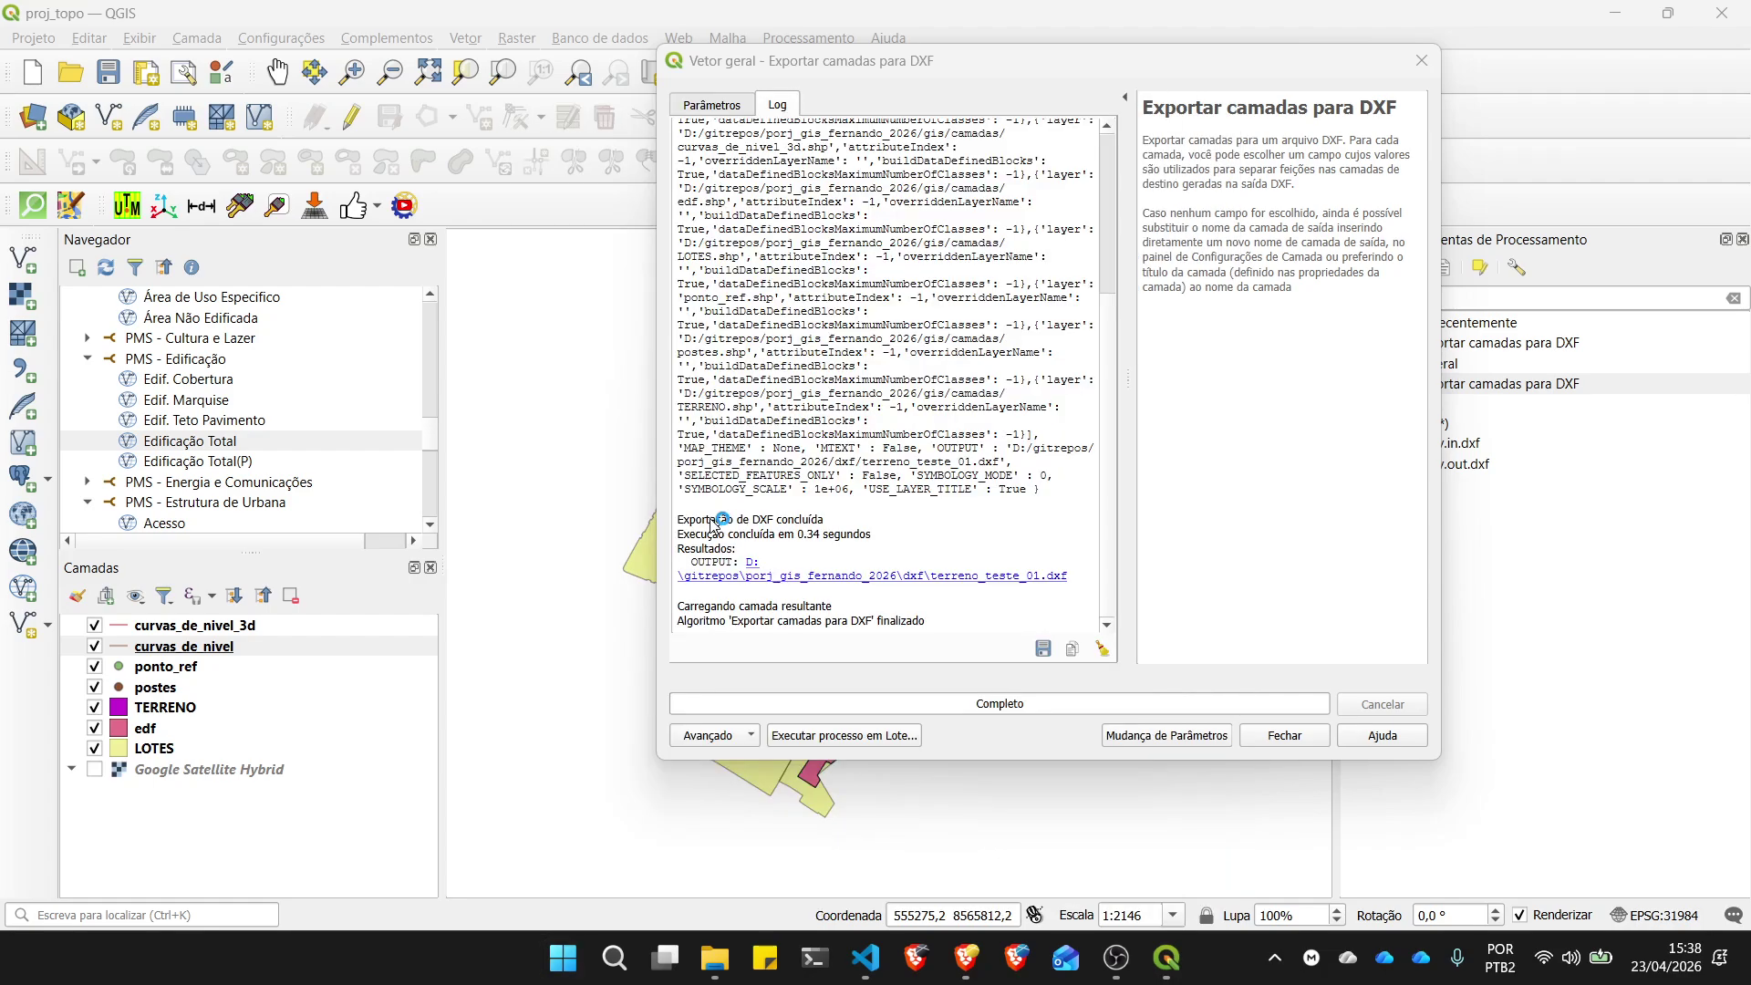
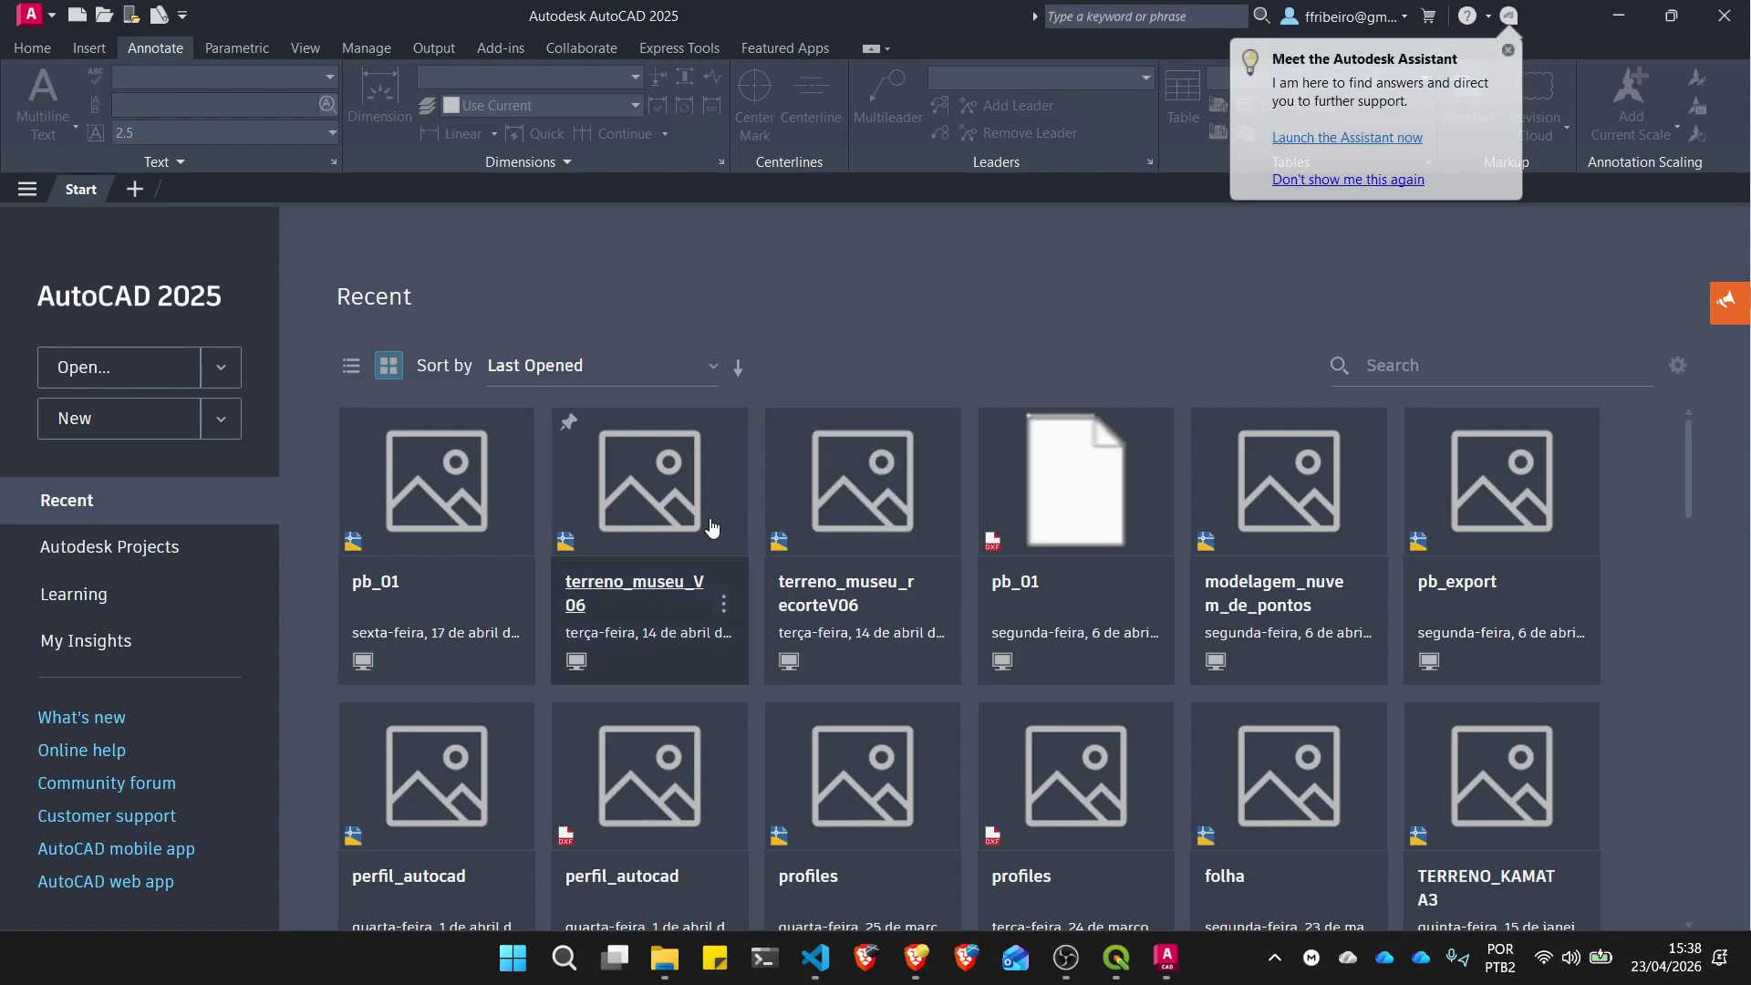
pyautogui.click(1508, 52)
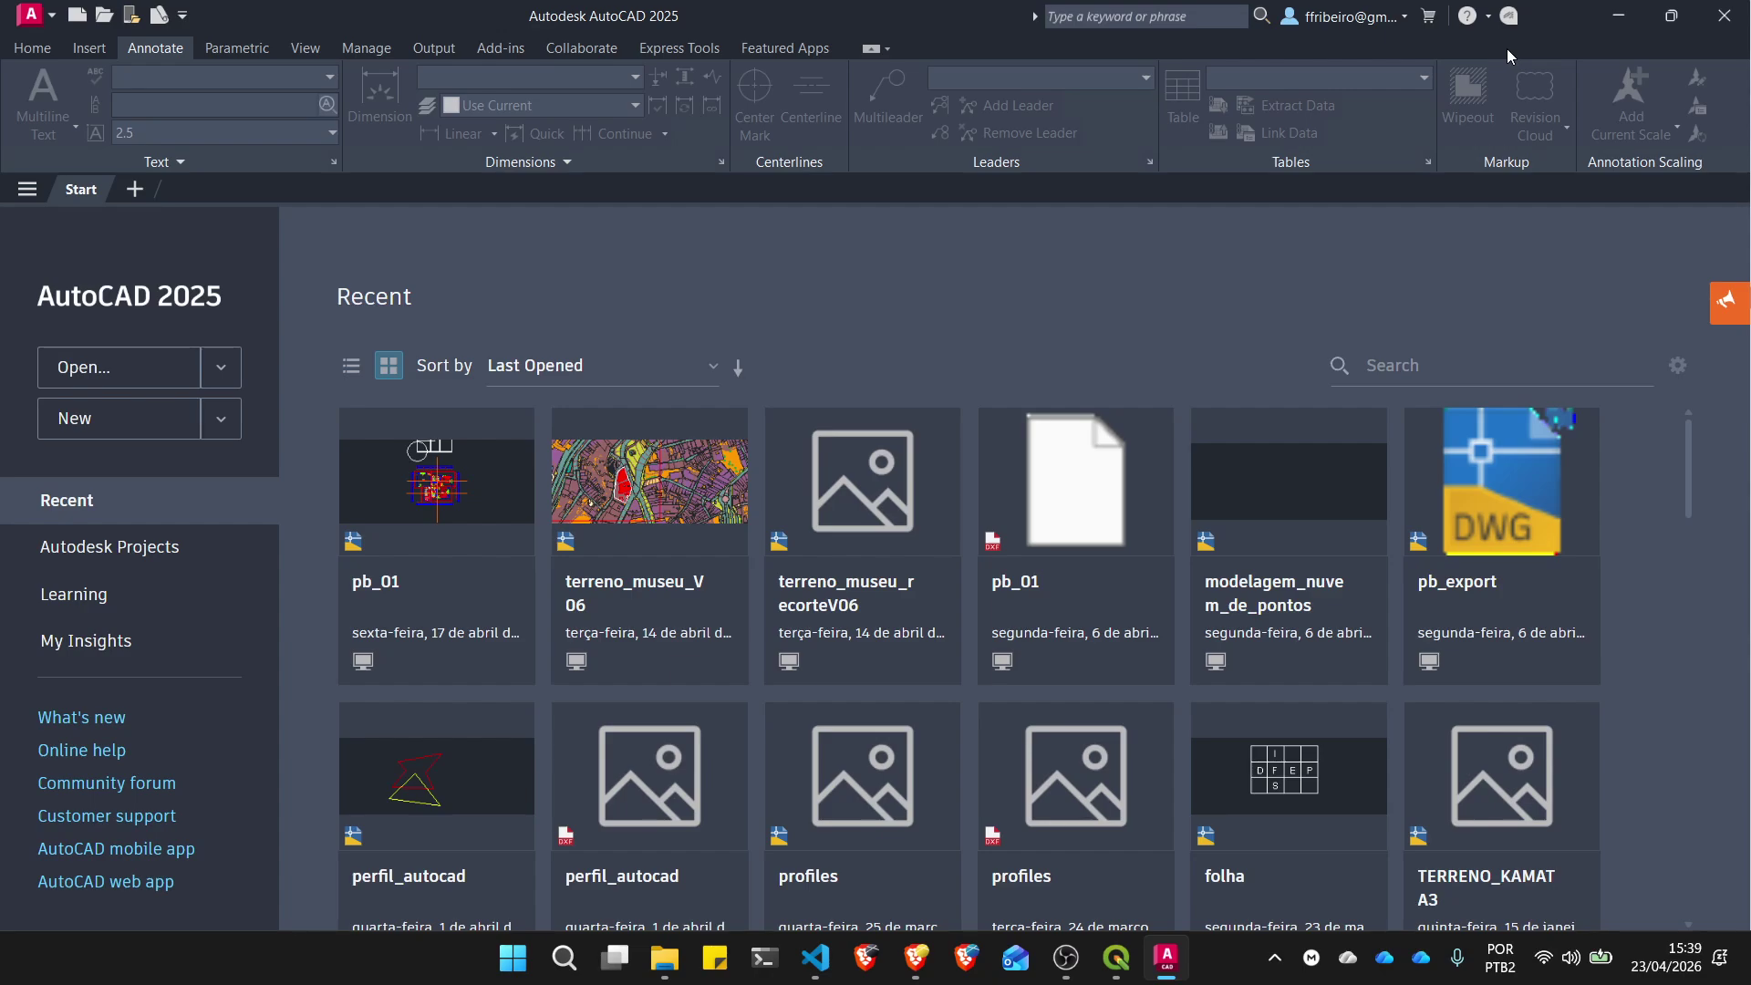
# Step: Start opening a file in AutoCAD and browse to the gitrepos folder on the Dados (D:) drive
pyautogui.click(103, 22)
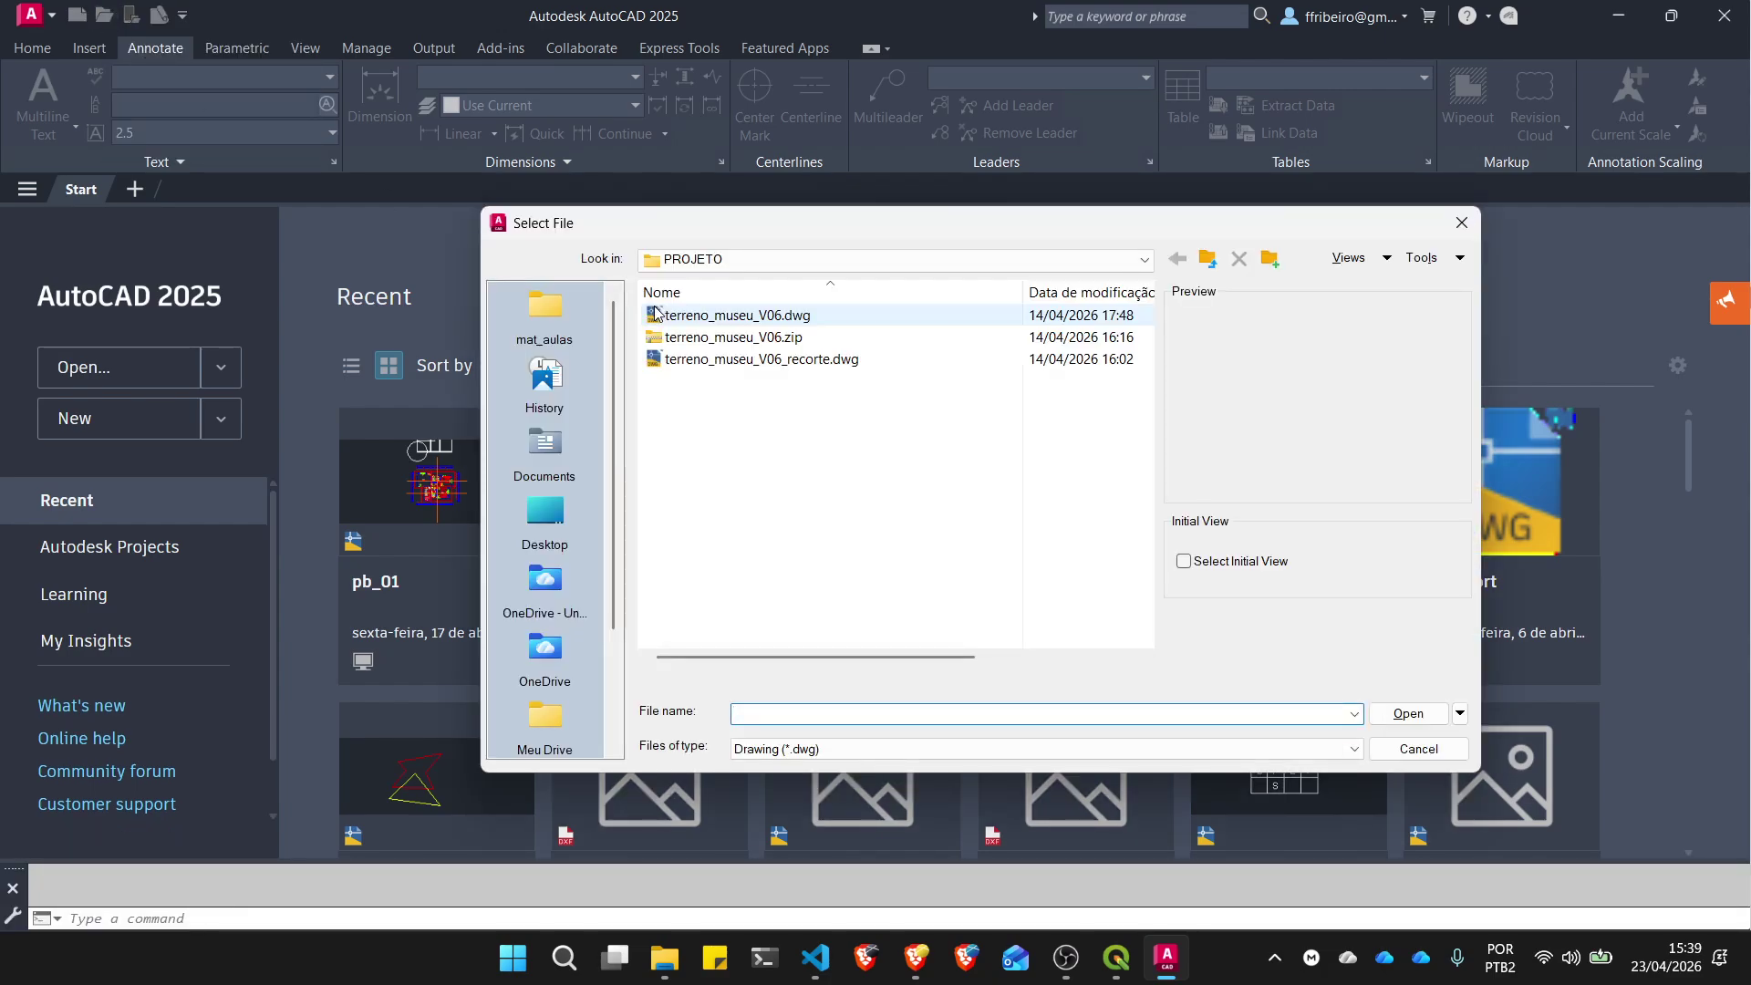
pyautogui.scroll(-2, 595, 539)
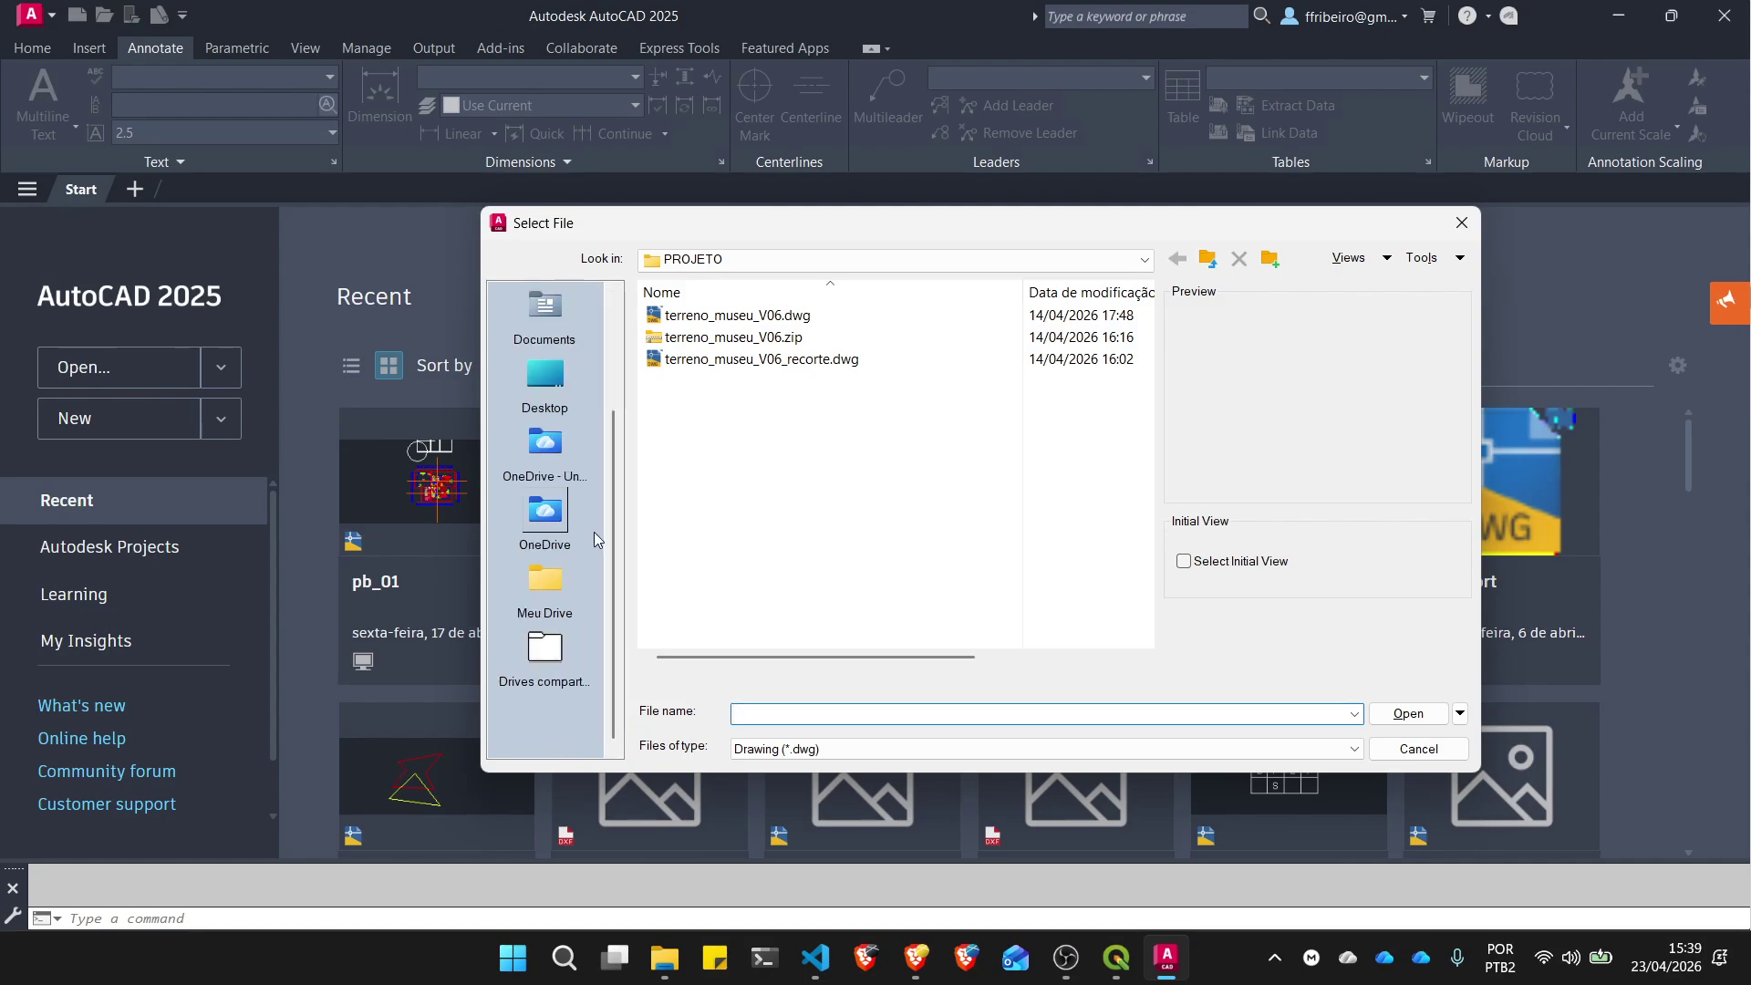
pyautogui.scroll(2, 595, 542)
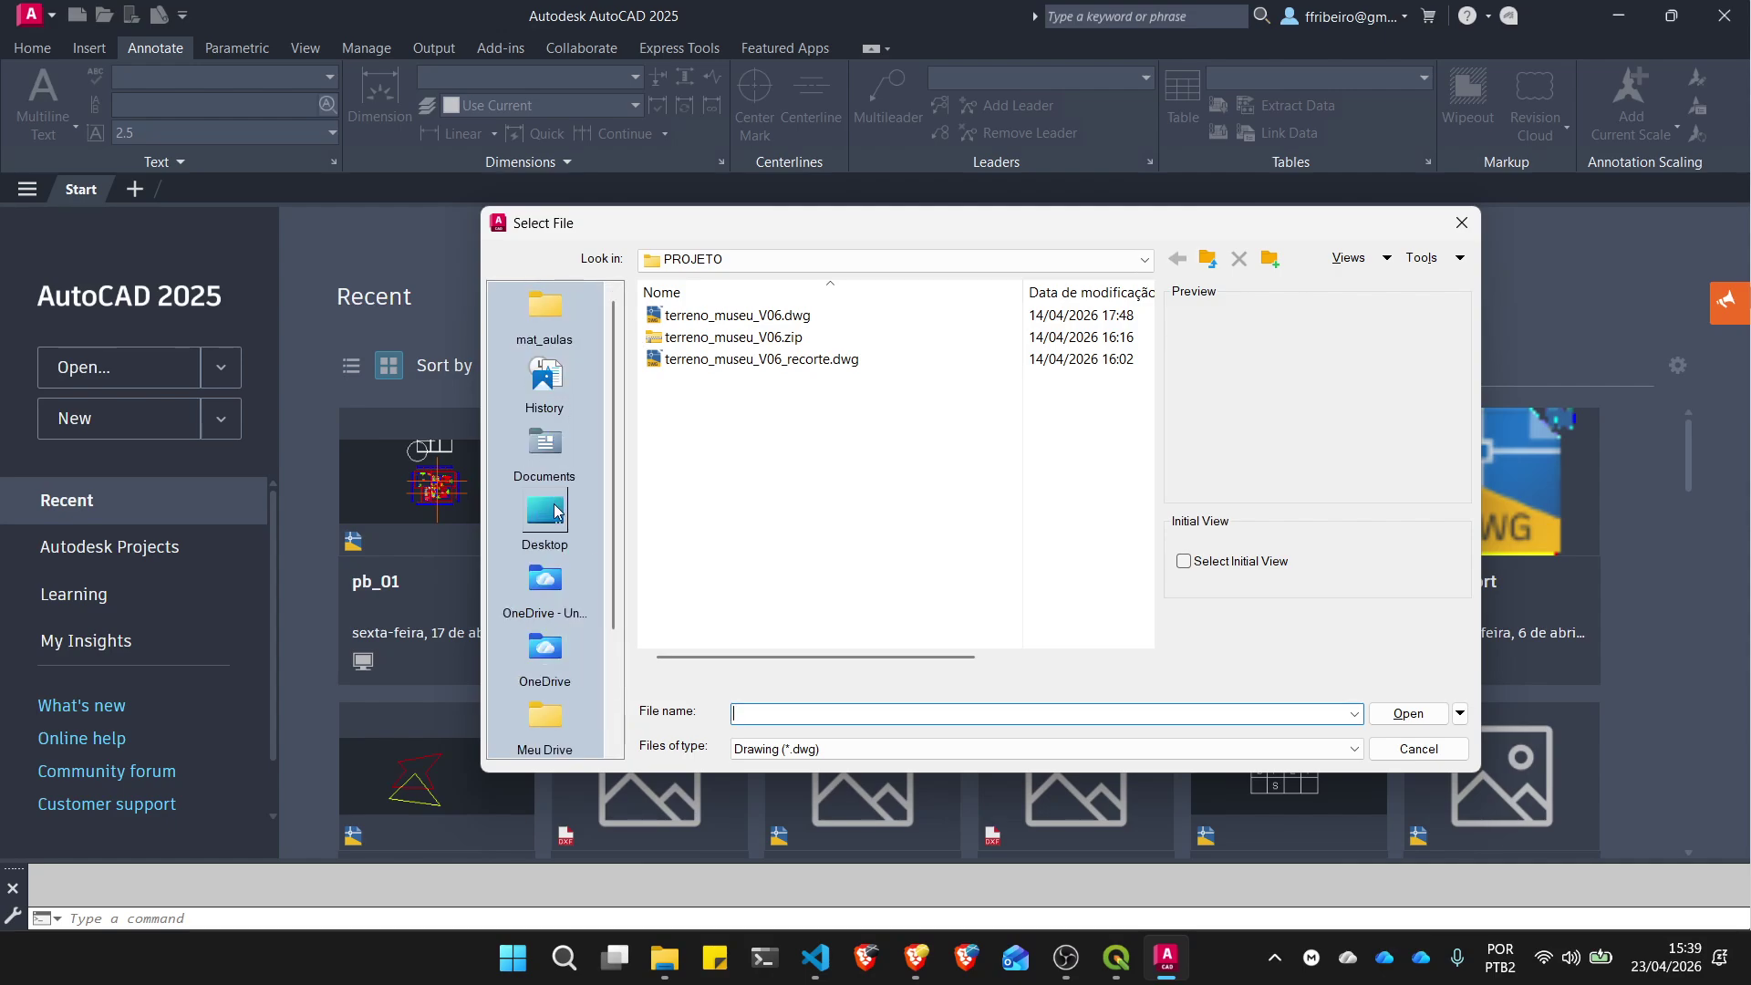
pyautogui.click(554, 519)
pyautogui.scroll(-3, 731, 511)
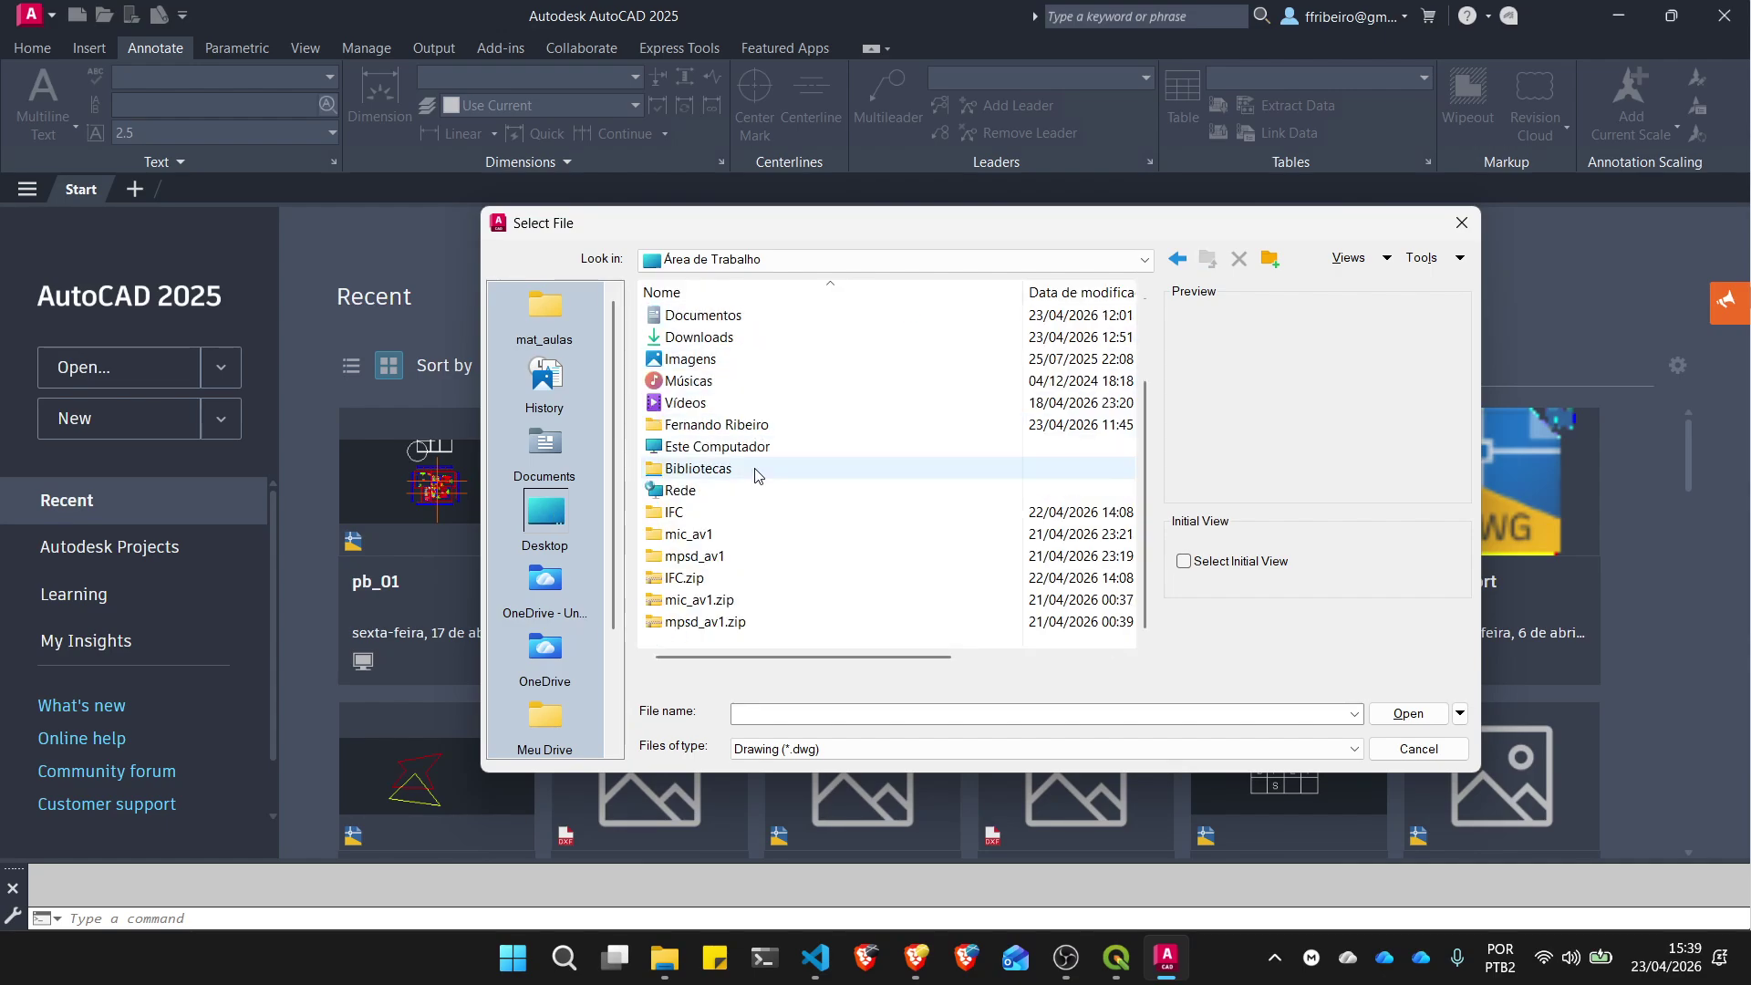
pyautogui.doubleClick(720, 447)
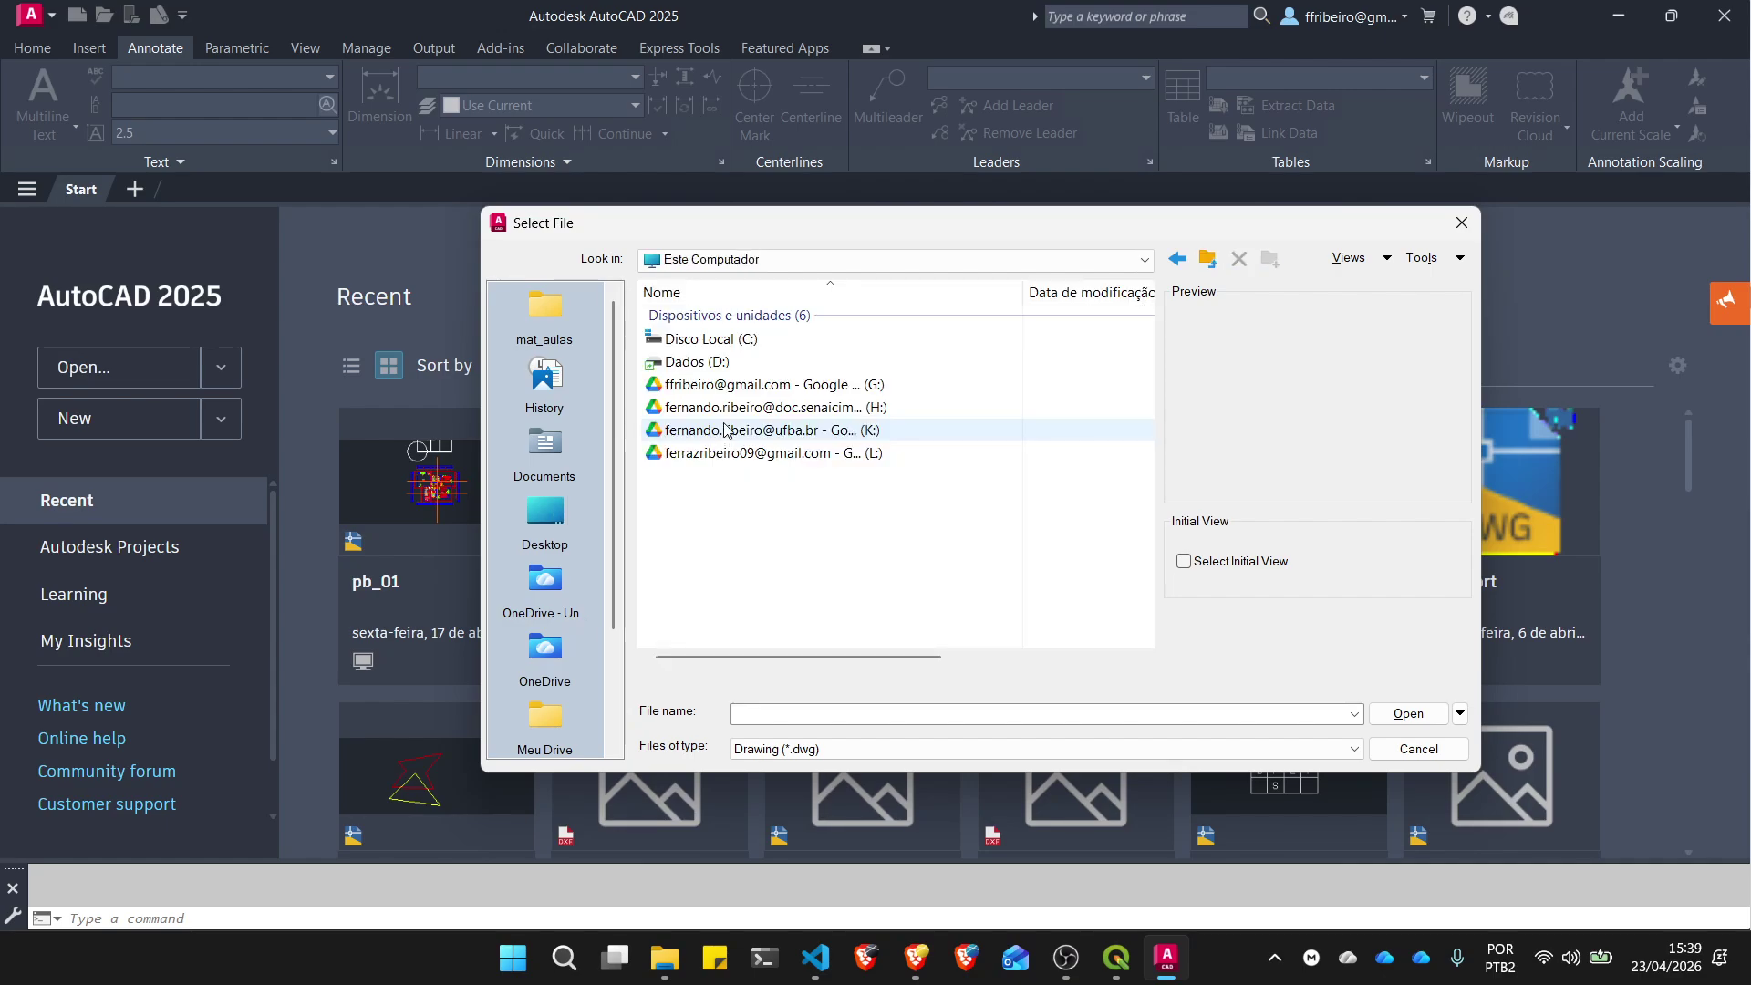
pyautogui.doubleClick(698, 362)
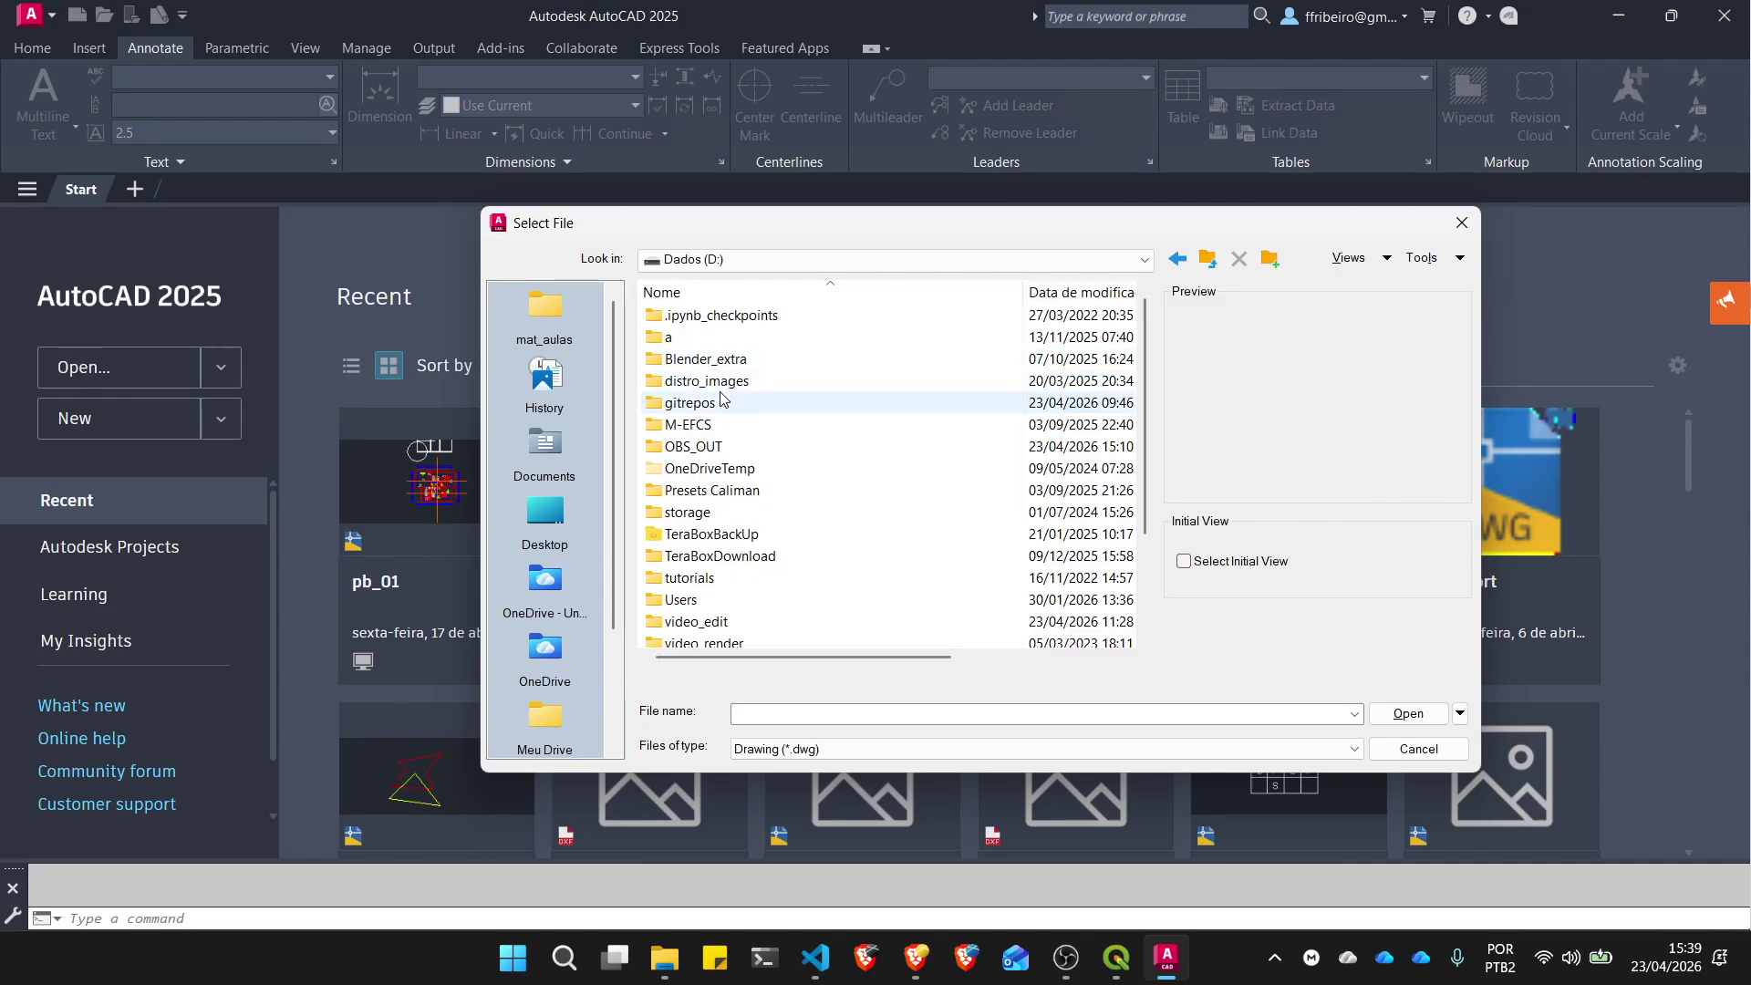
pyautogui.doubleClick(718, 405)
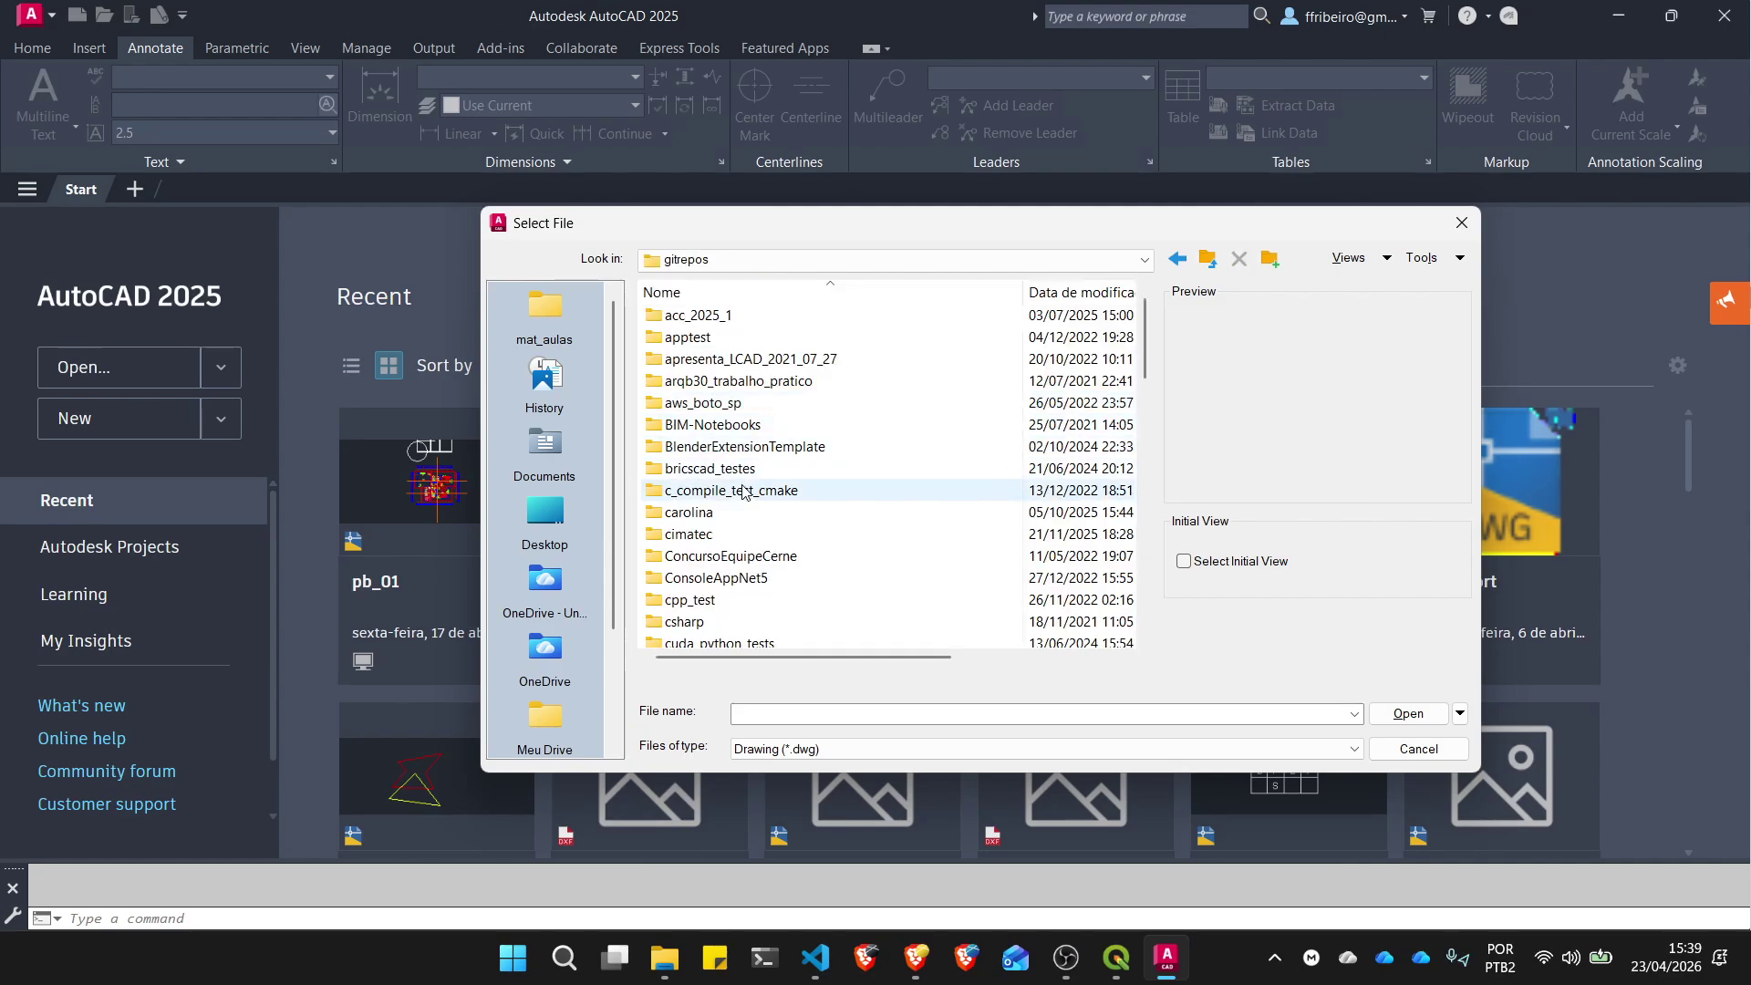
# Step: Open terreno_teste_01.dxf from the GIS project's dxf folder under gitrepos, using DXF (*.dxf) as the file type
pyautogui.click(744, 492)
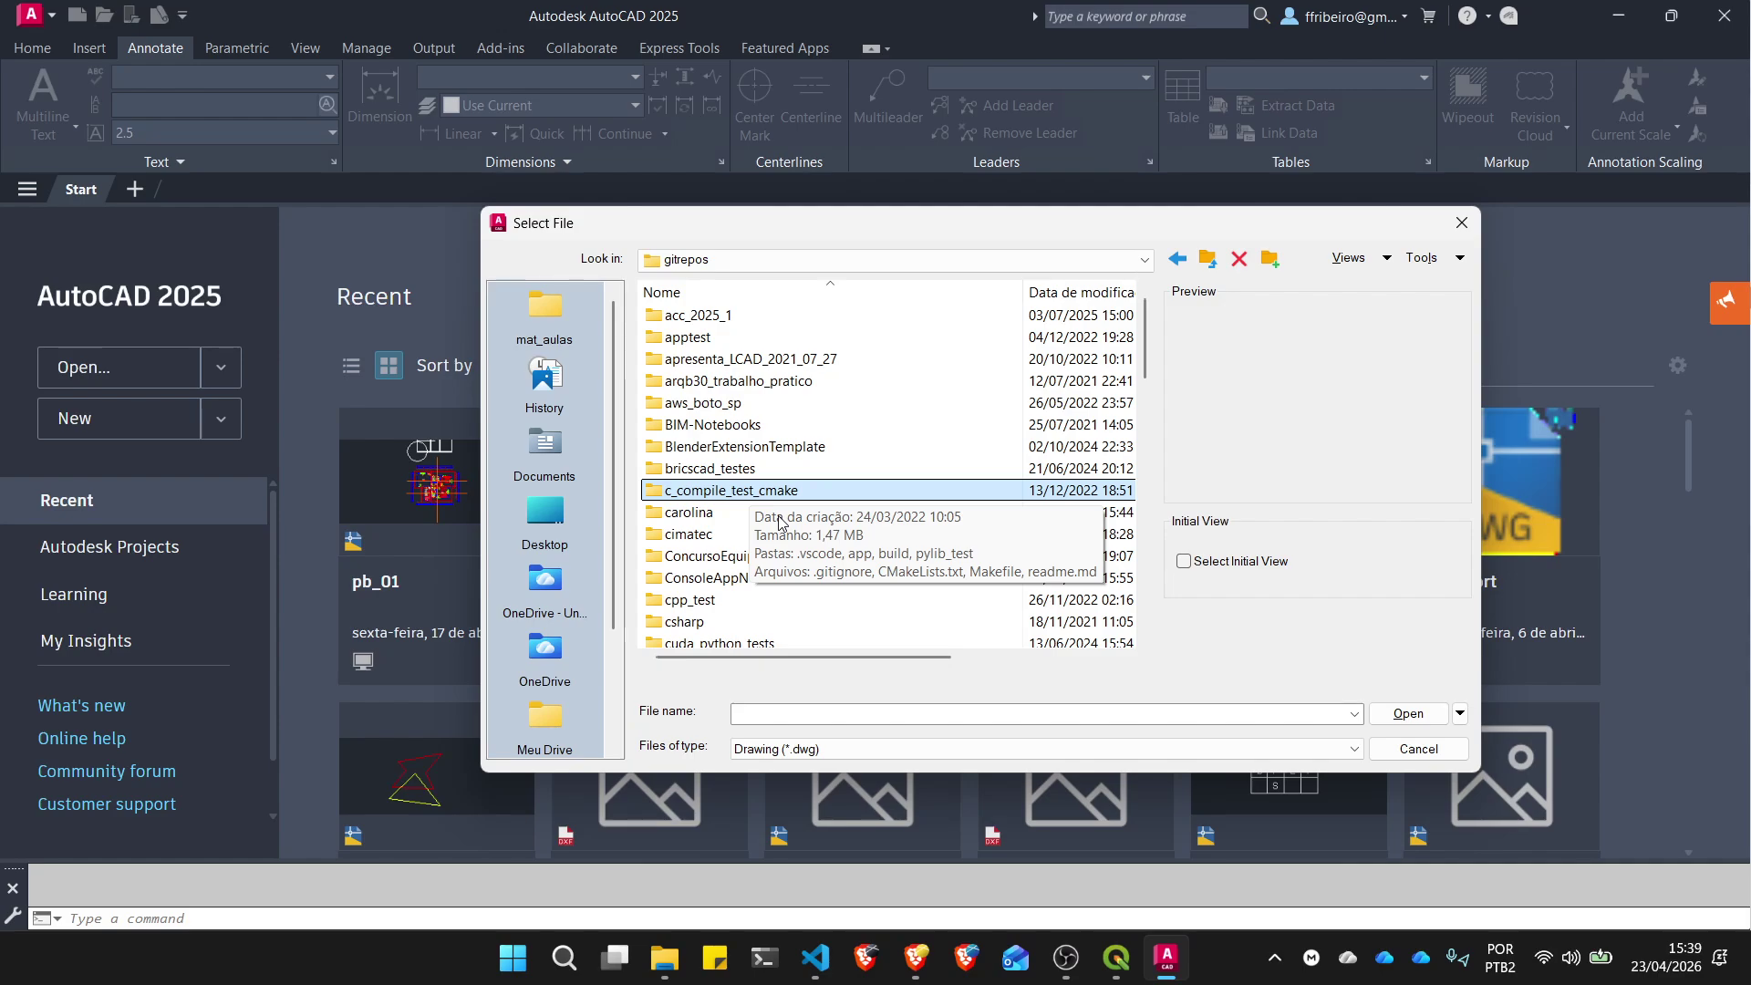
pyautogui.press('p')
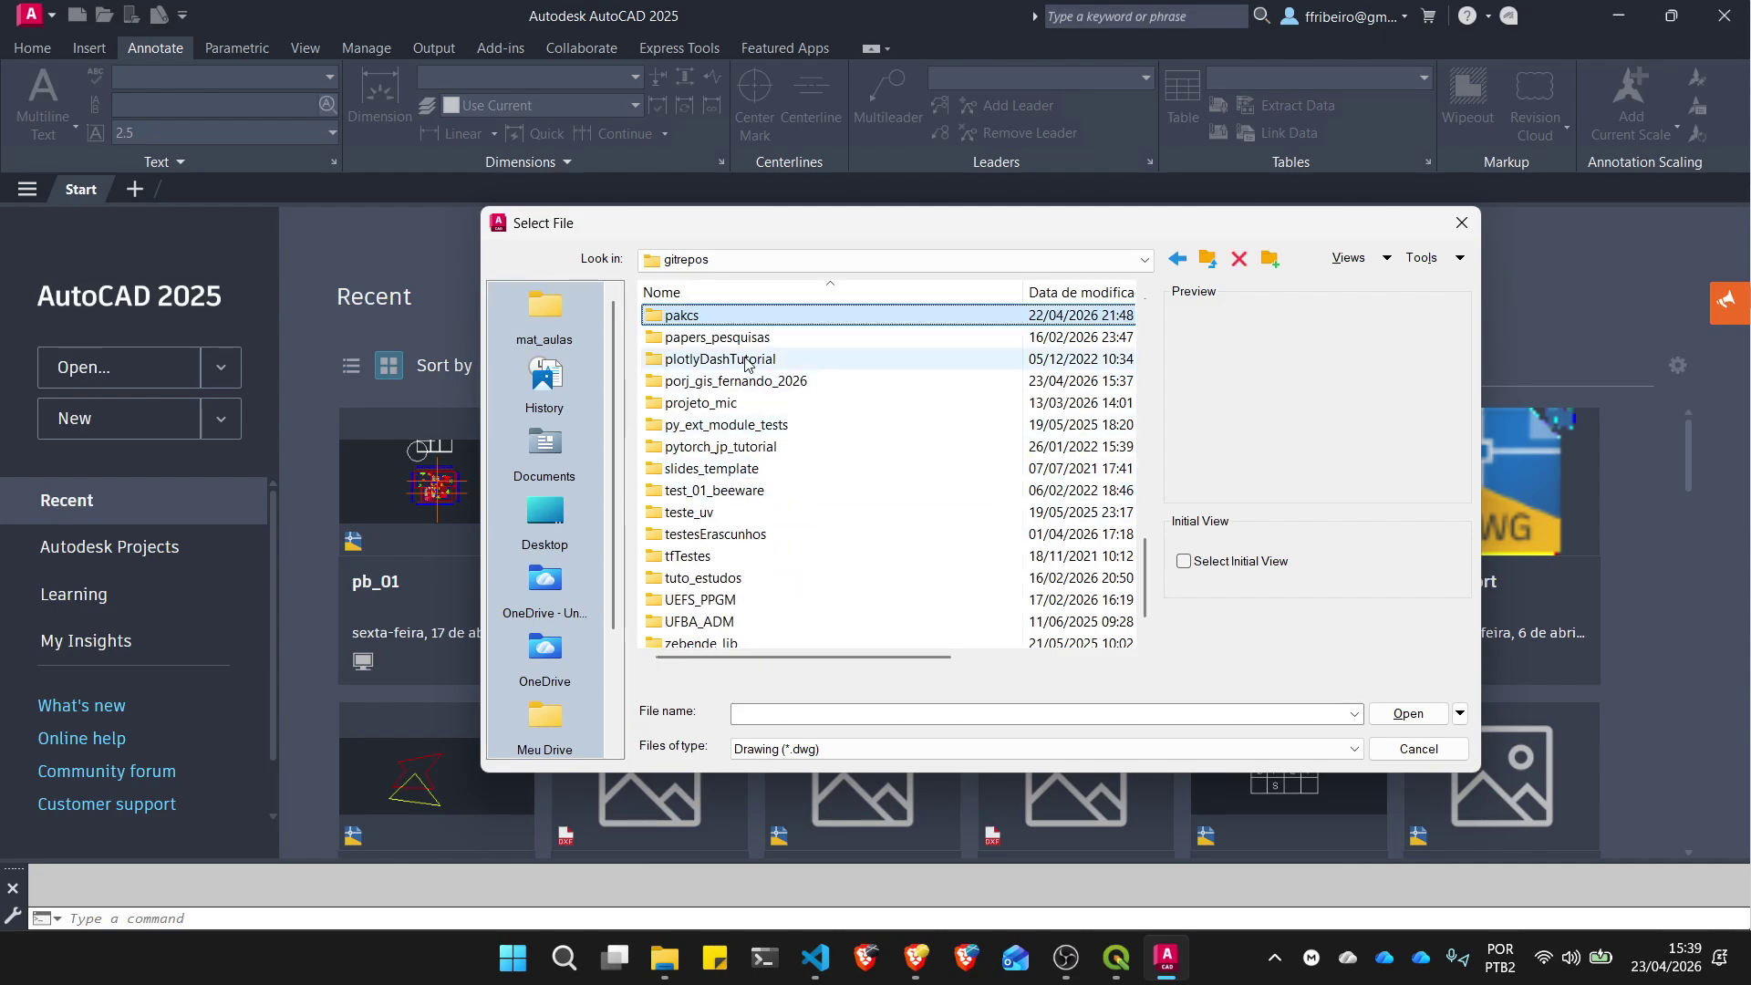
pyautogui.doubleClick(748, 380)
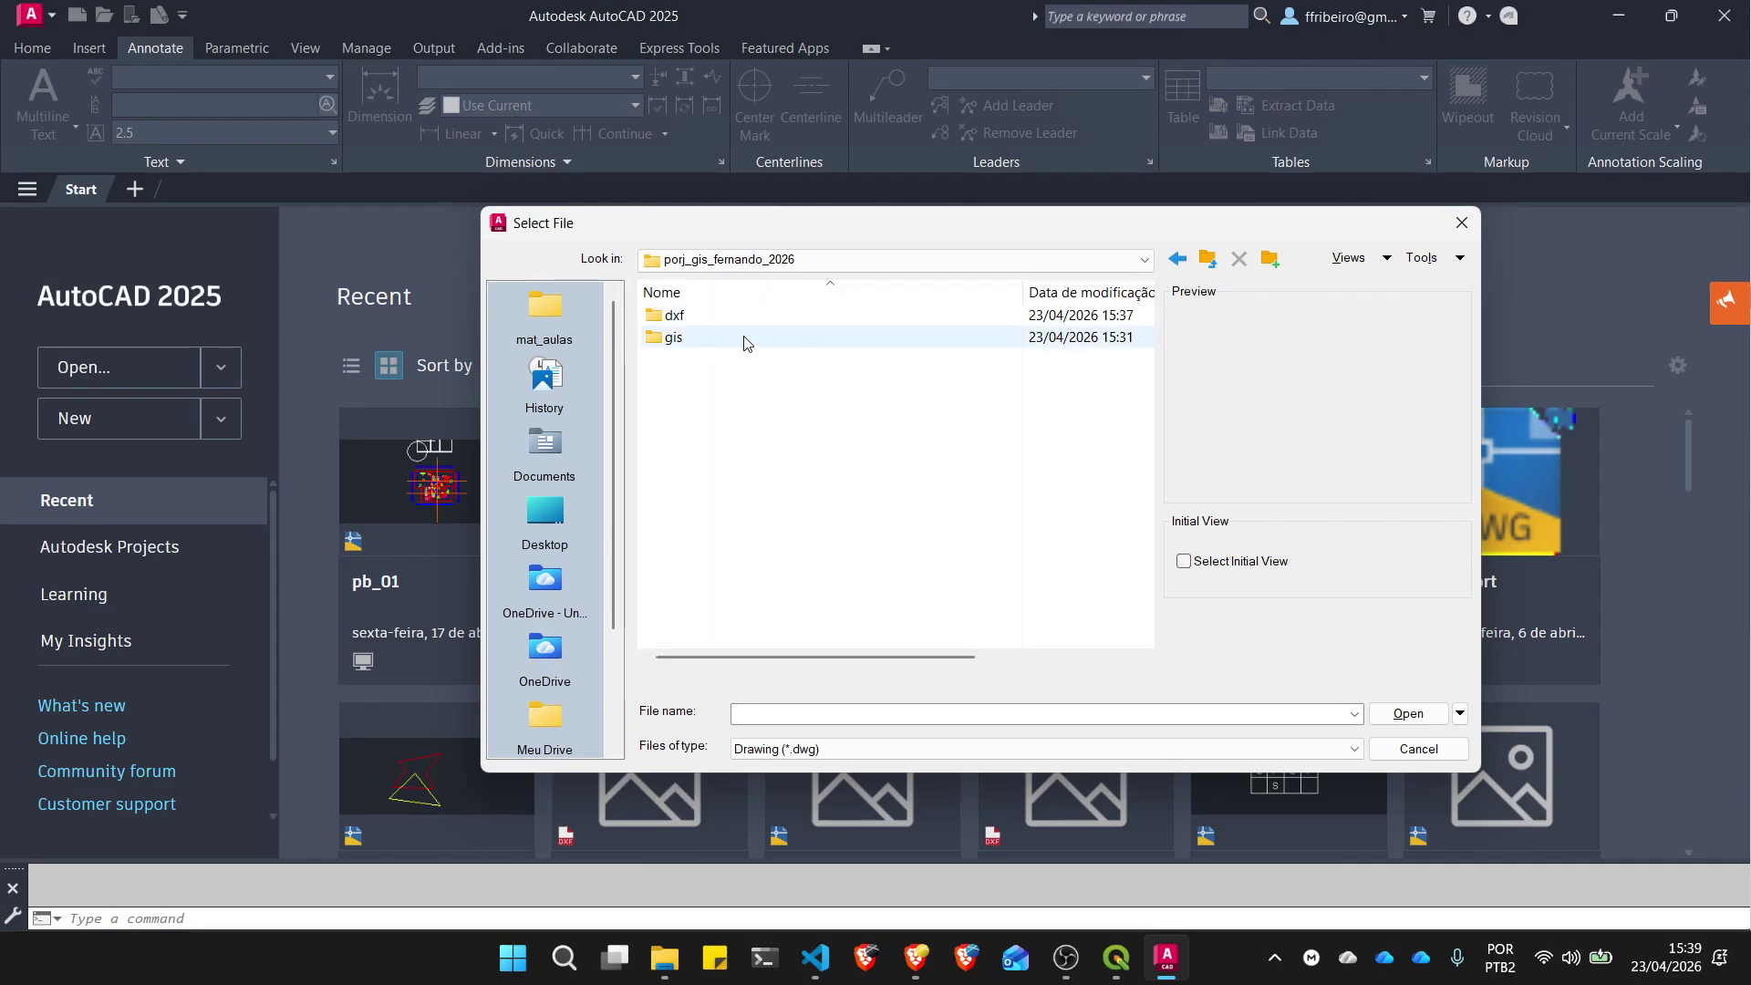
pyautogui.doubleClick(701, 315)
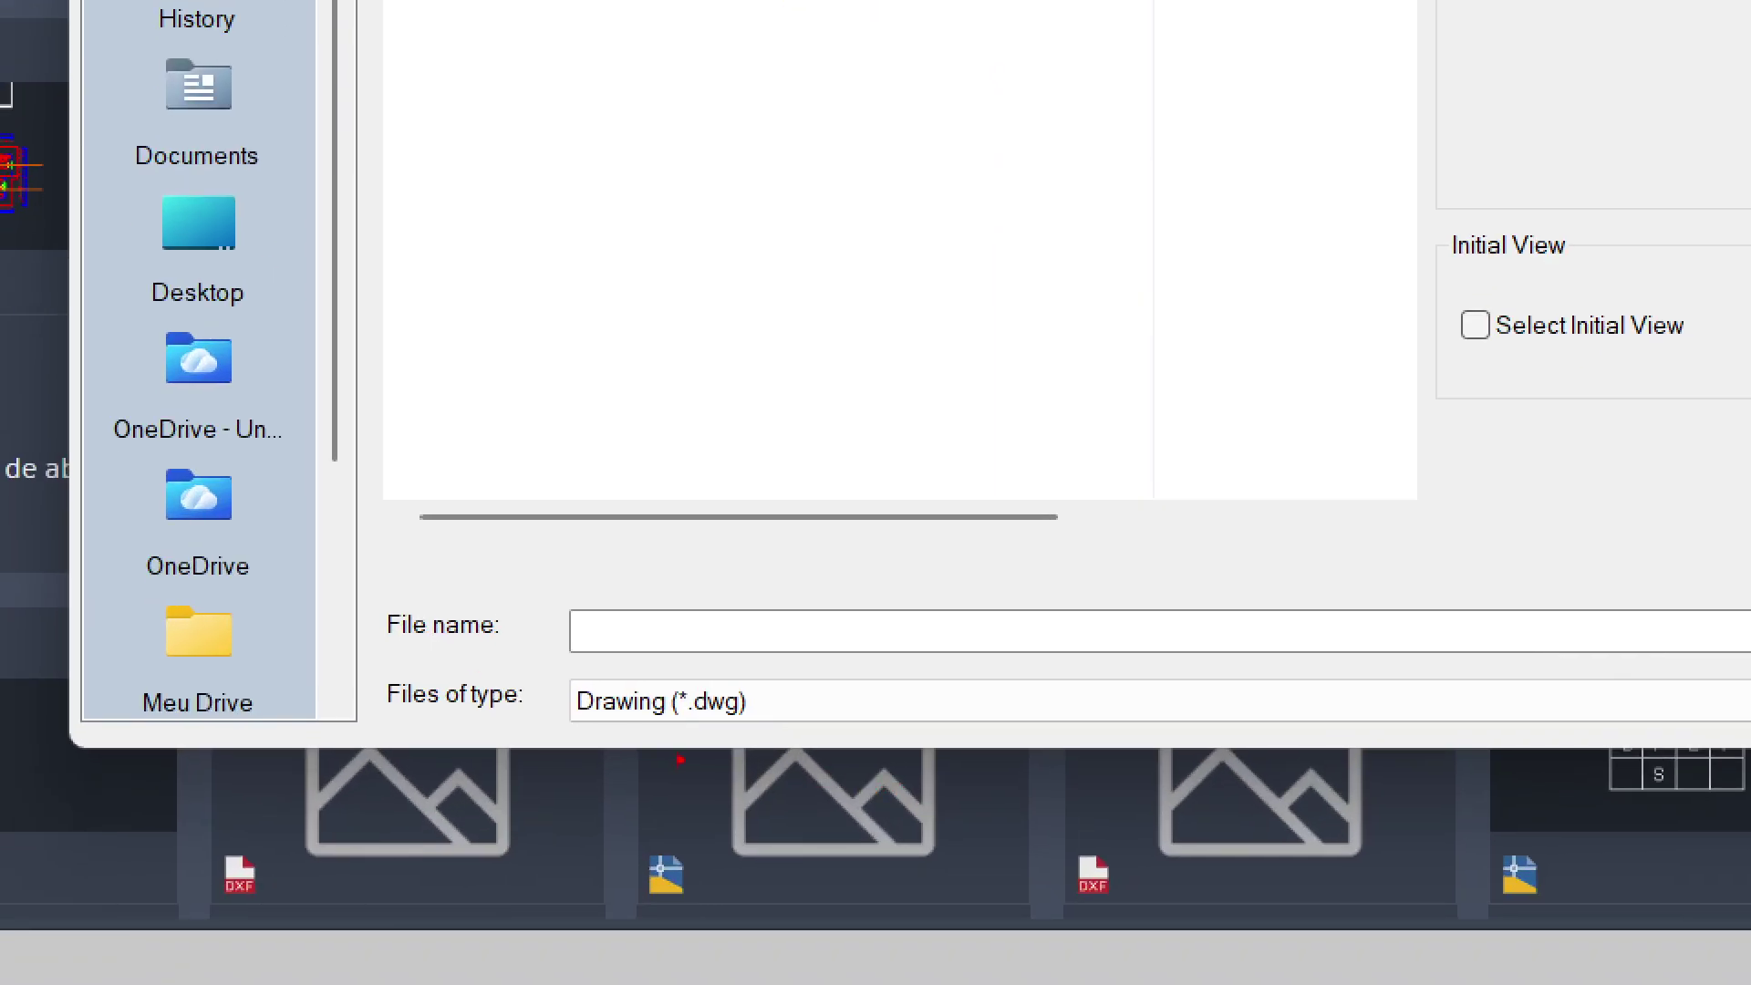
pyautogui.moveTo(573, 742)
pyautogui.mouseDown()
pyautogui.moveTo(780, 649)
pyautogui.moveTo(570, 726)
pyautogui.moveTo(682, 735)
pyautogui.mouseUp()
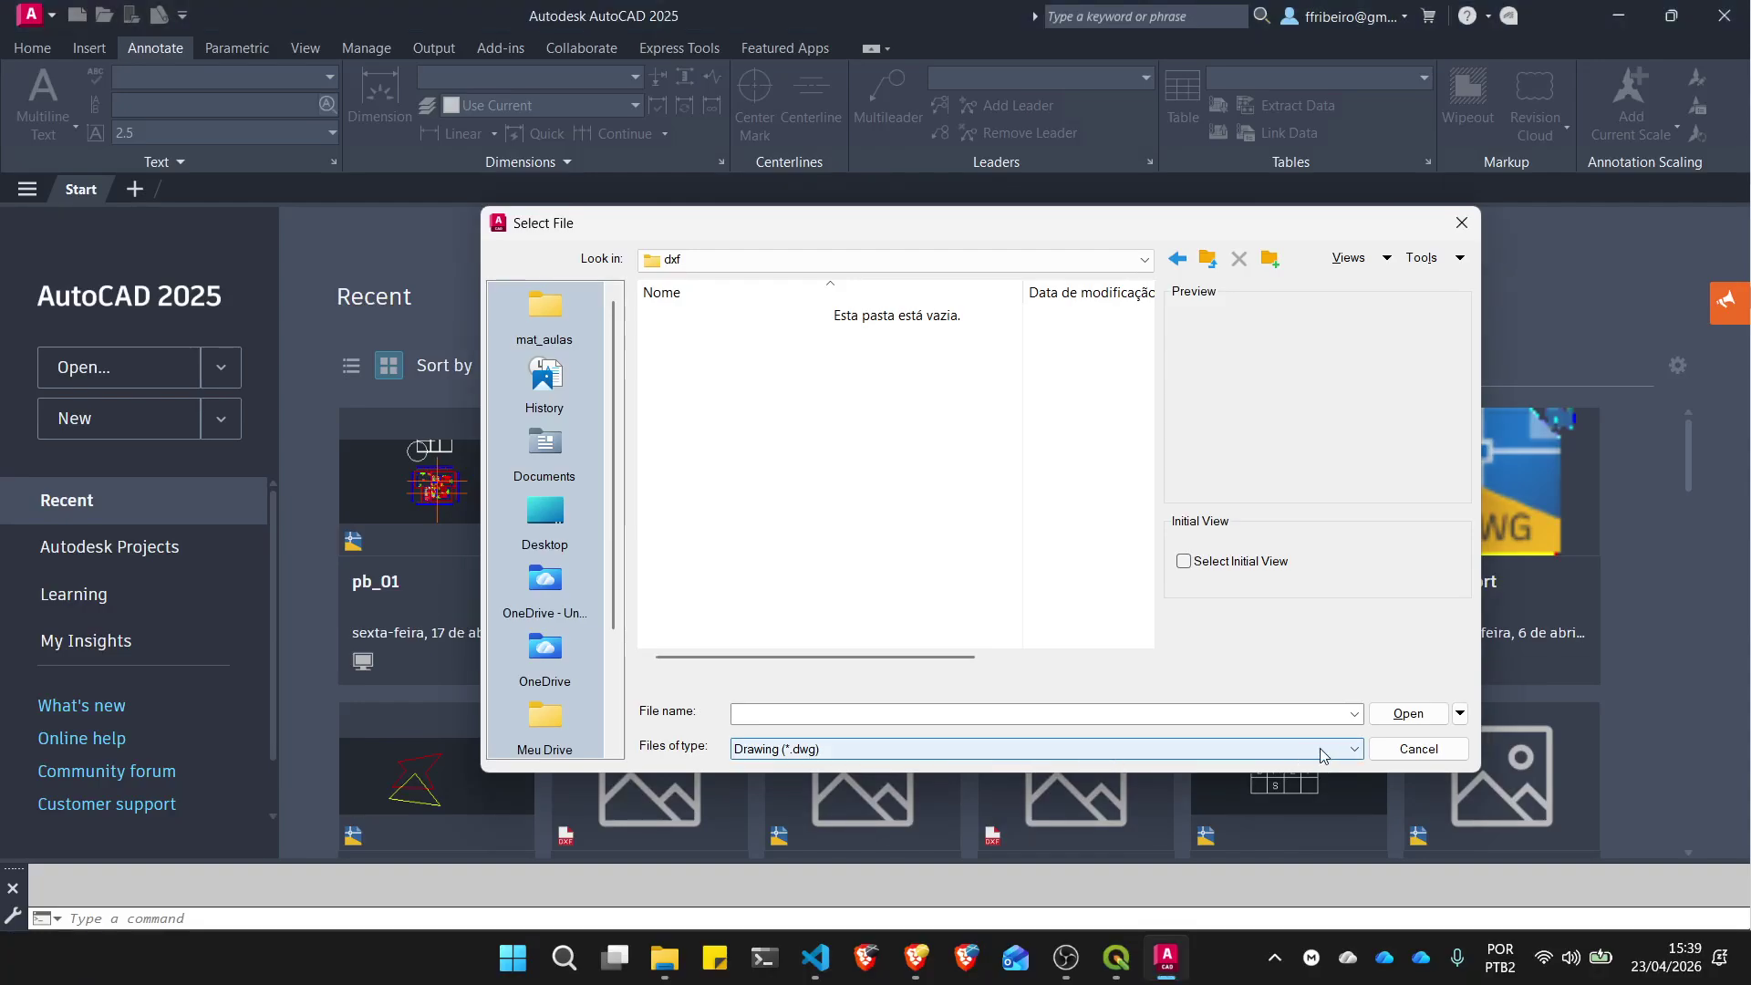
pyautogui.click(1324, 750)
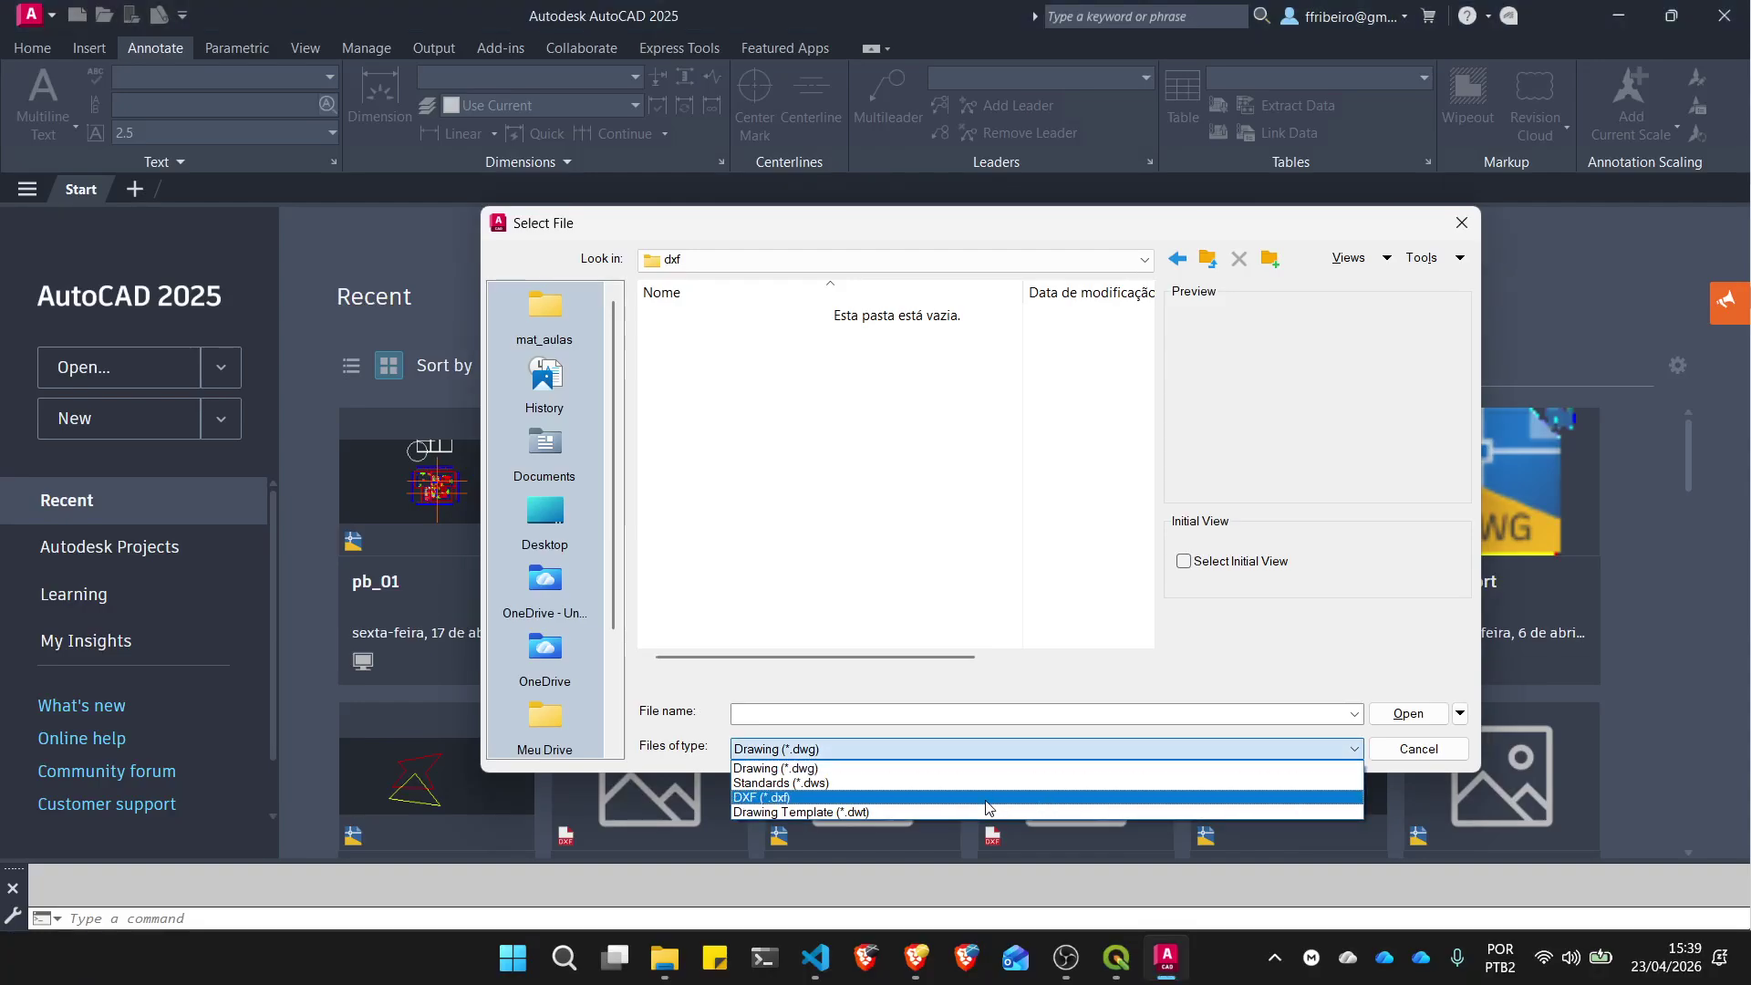
pyautogui.click(939, 797)
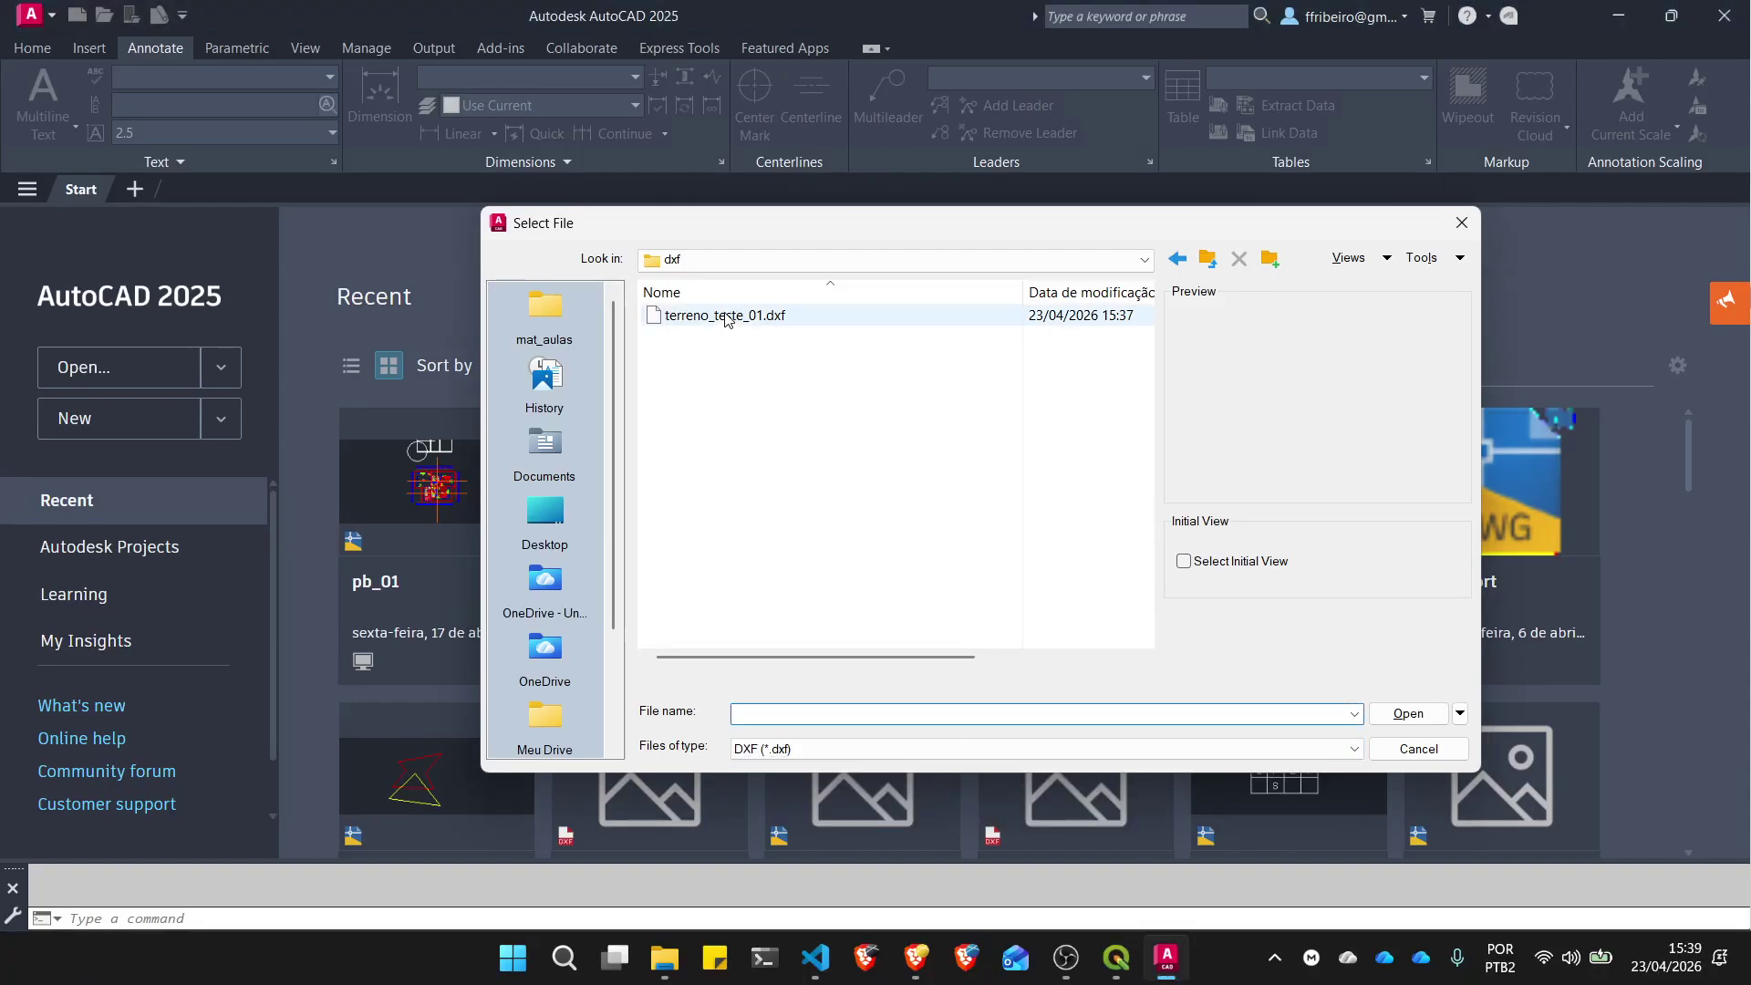
pyautogui.click(766, 315)
pyautogui.click(1408, 713)
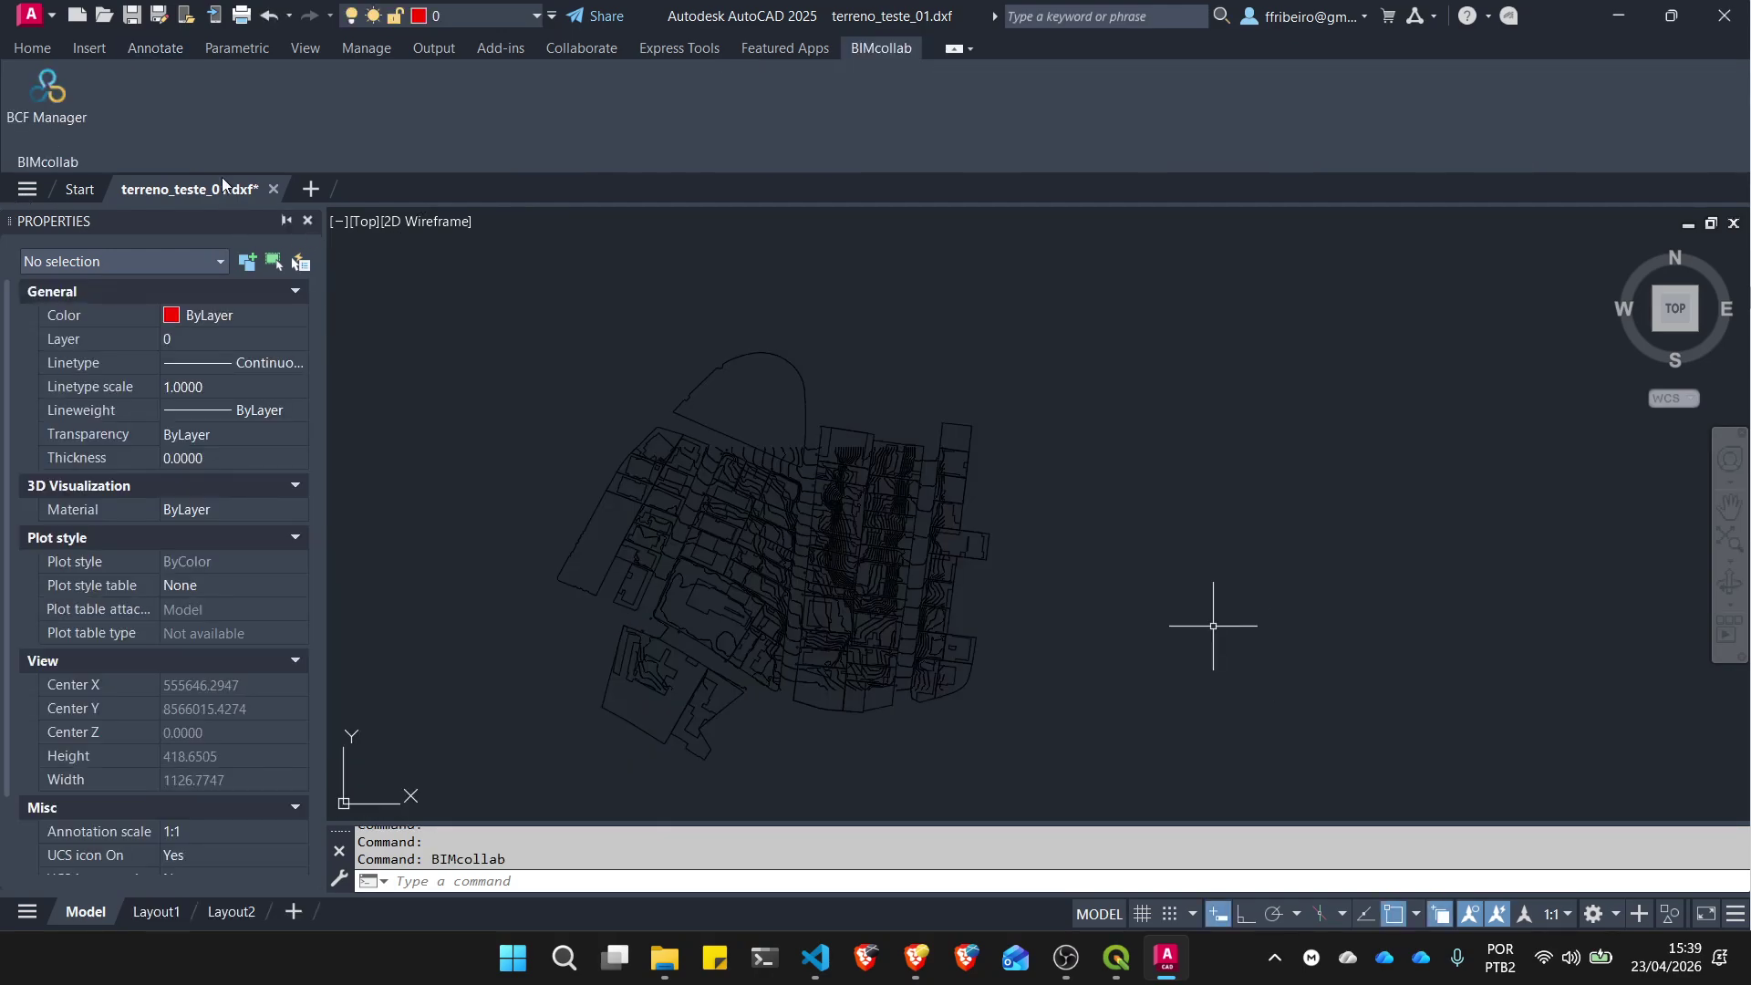
# Step: Set the color of all objects in the drawing to ByLayer and clear the selection
pyautogui.click(41, 47)
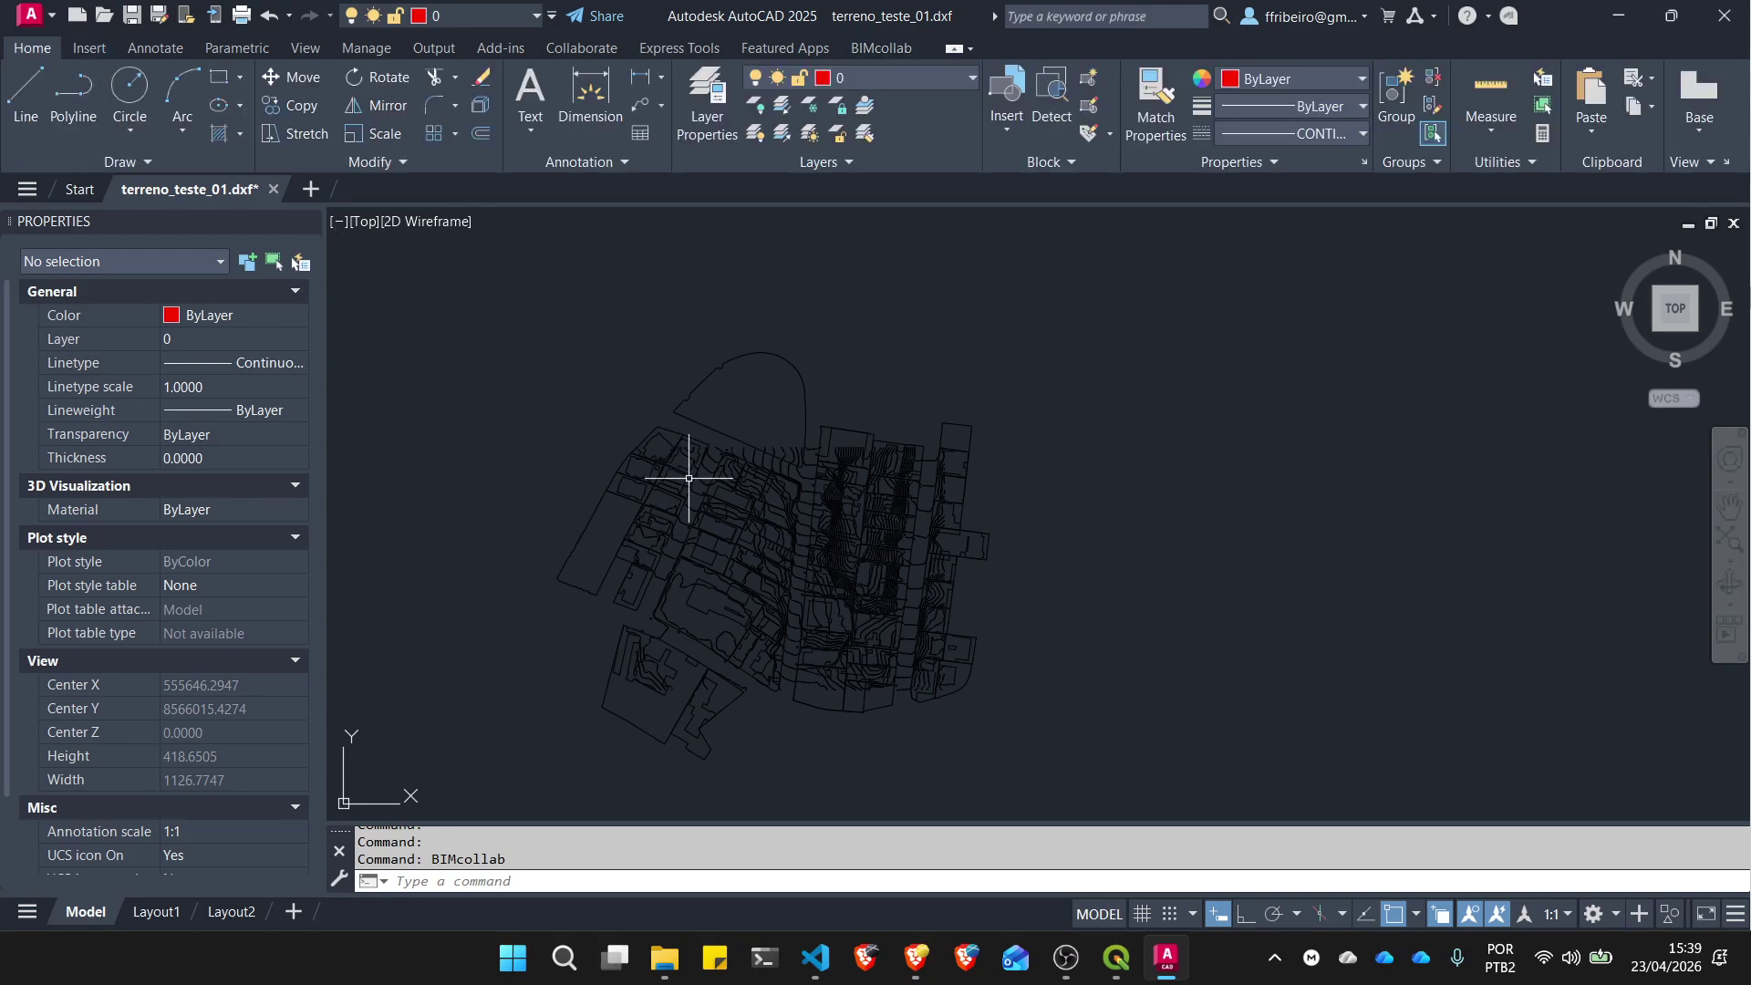
pyautogui.scroll(3, 782, 508)
pyautogui.scroll(-3, 1002, 521)
pyautogui.scroll(4, 1001, 521)
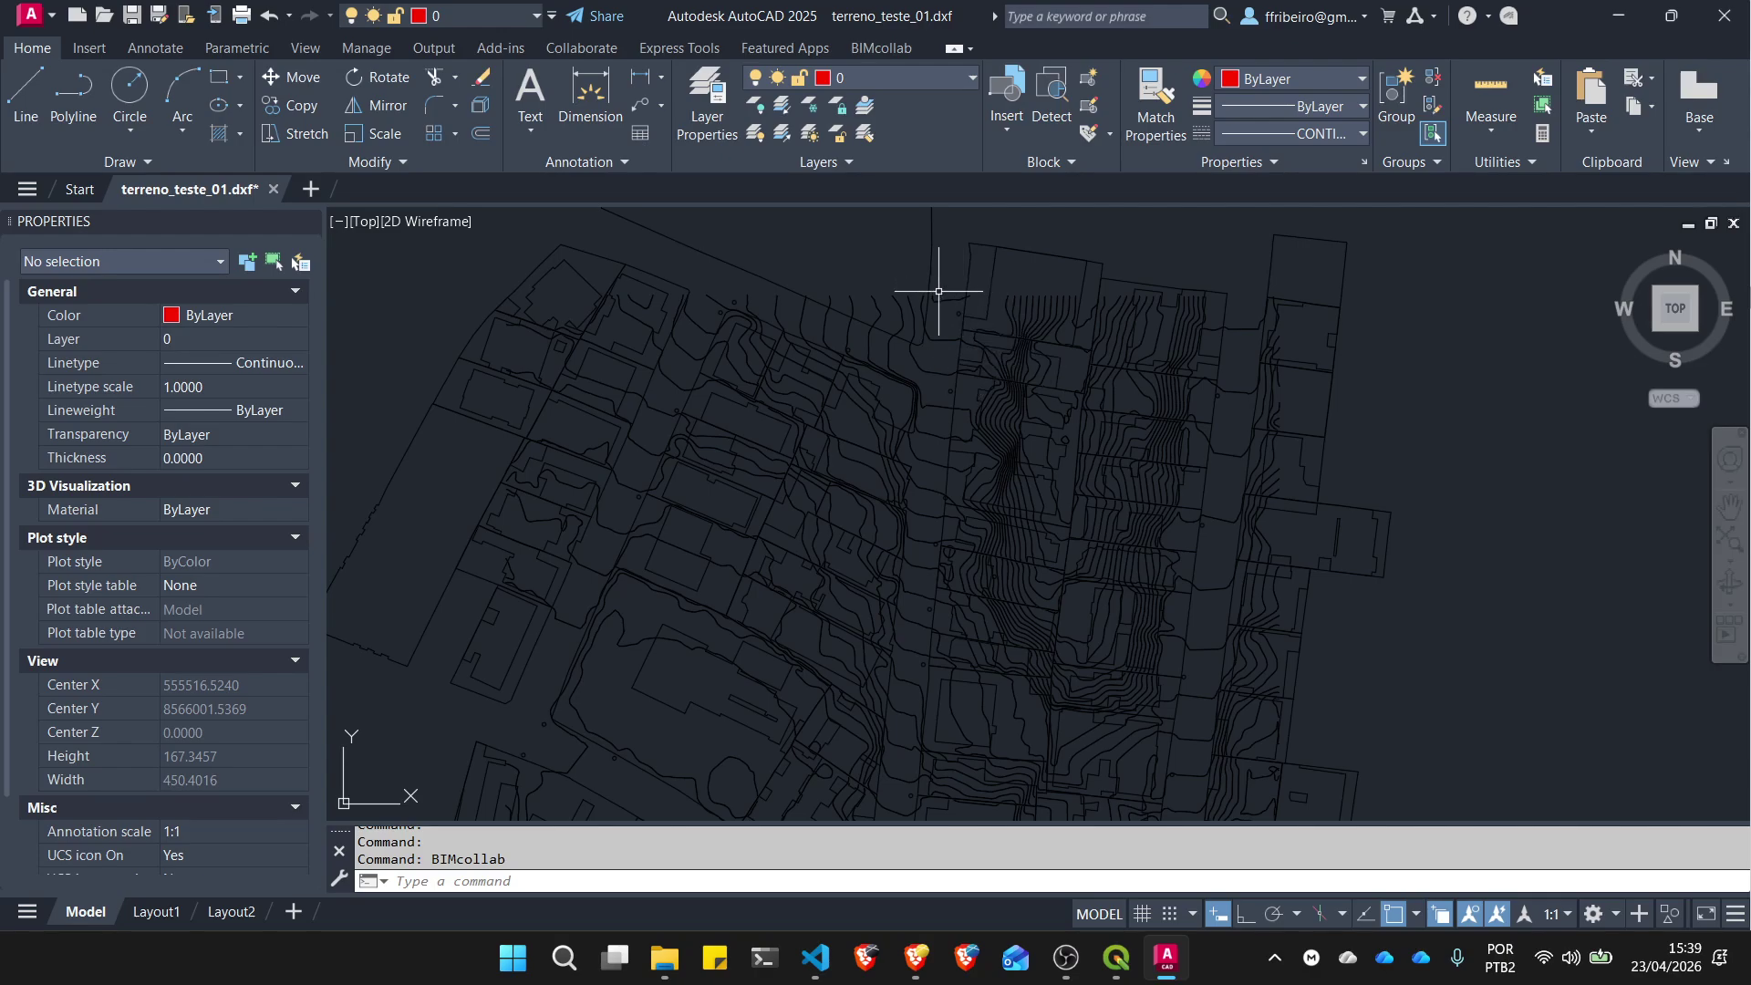
pyautogui.scroll(-2, 970, 362)
pyautogui.scroll(-2, 970, 362)
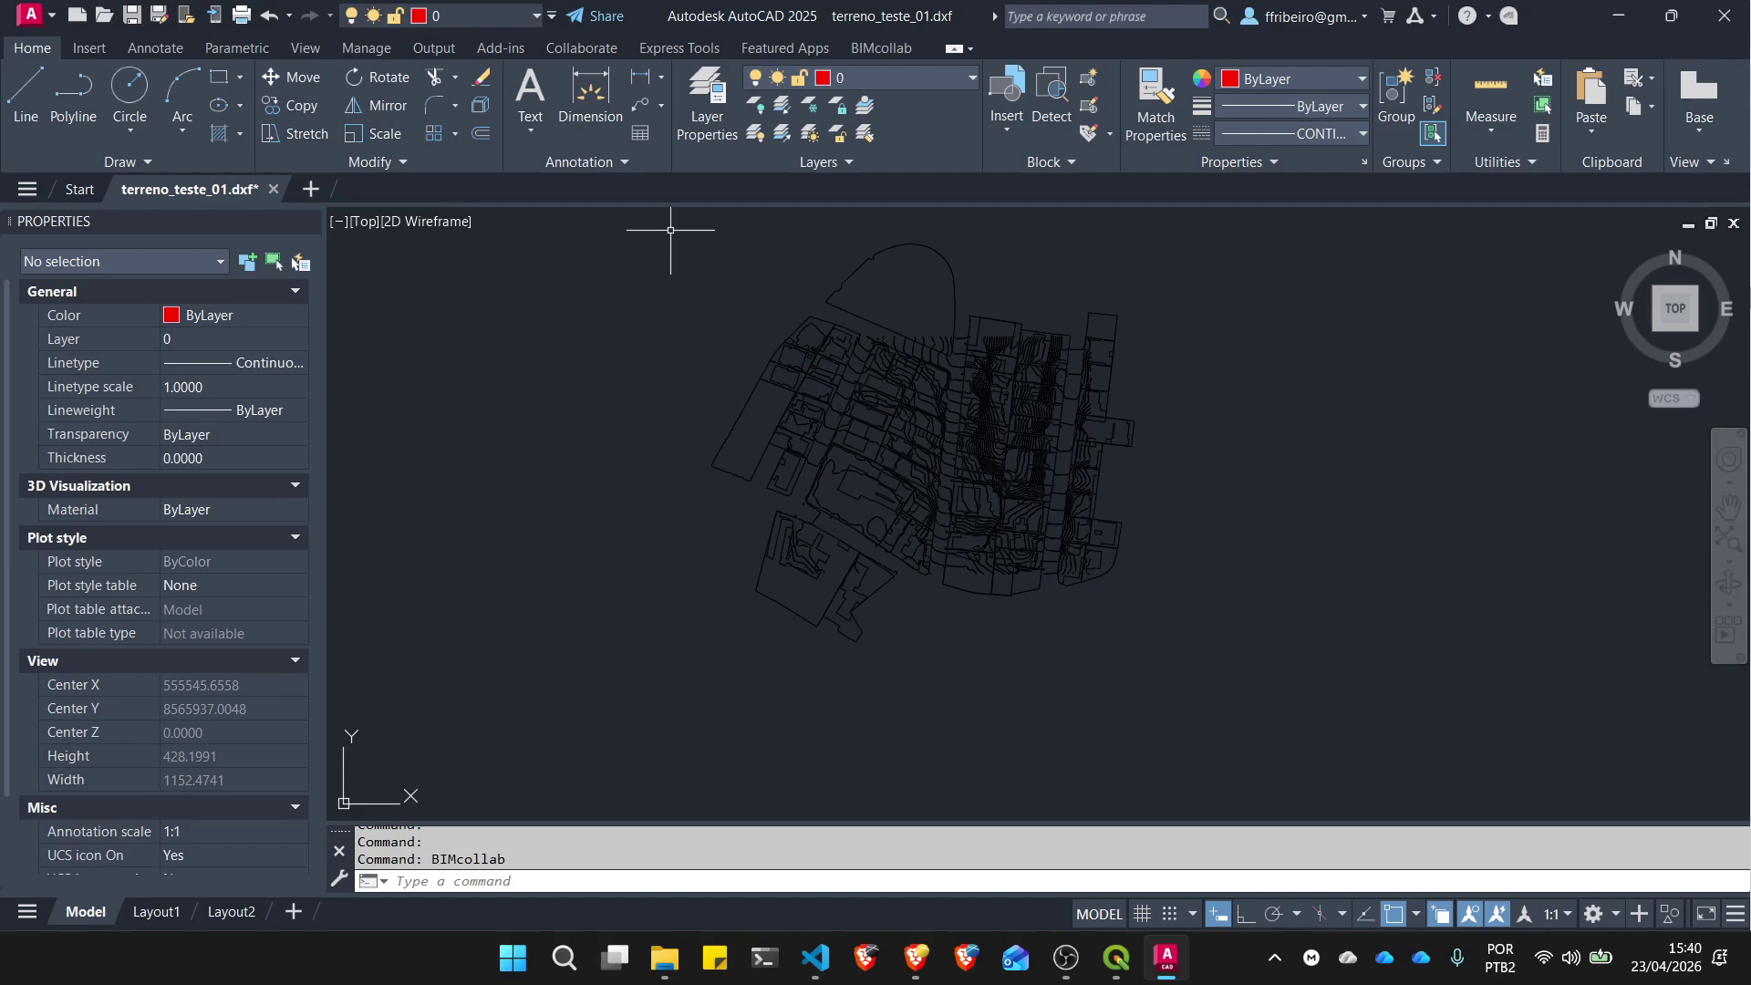
pyautogui.hotkey('ctrl', 'a')
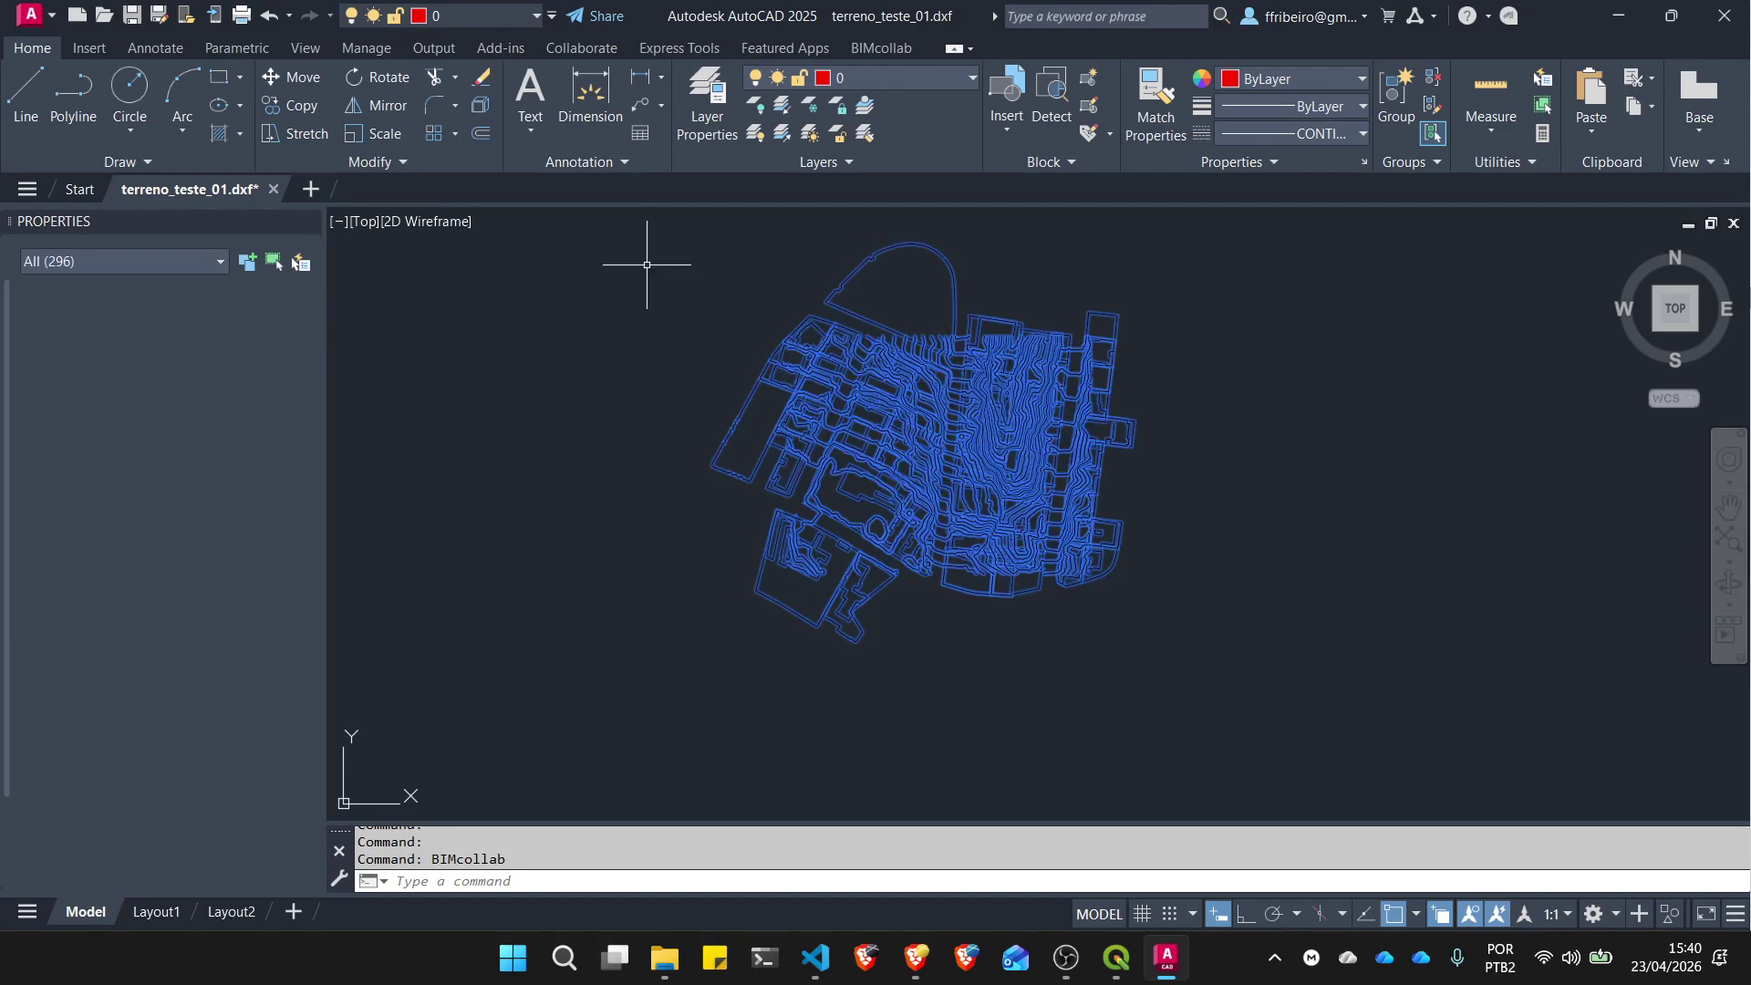
pyautogui.click(1359, 79)
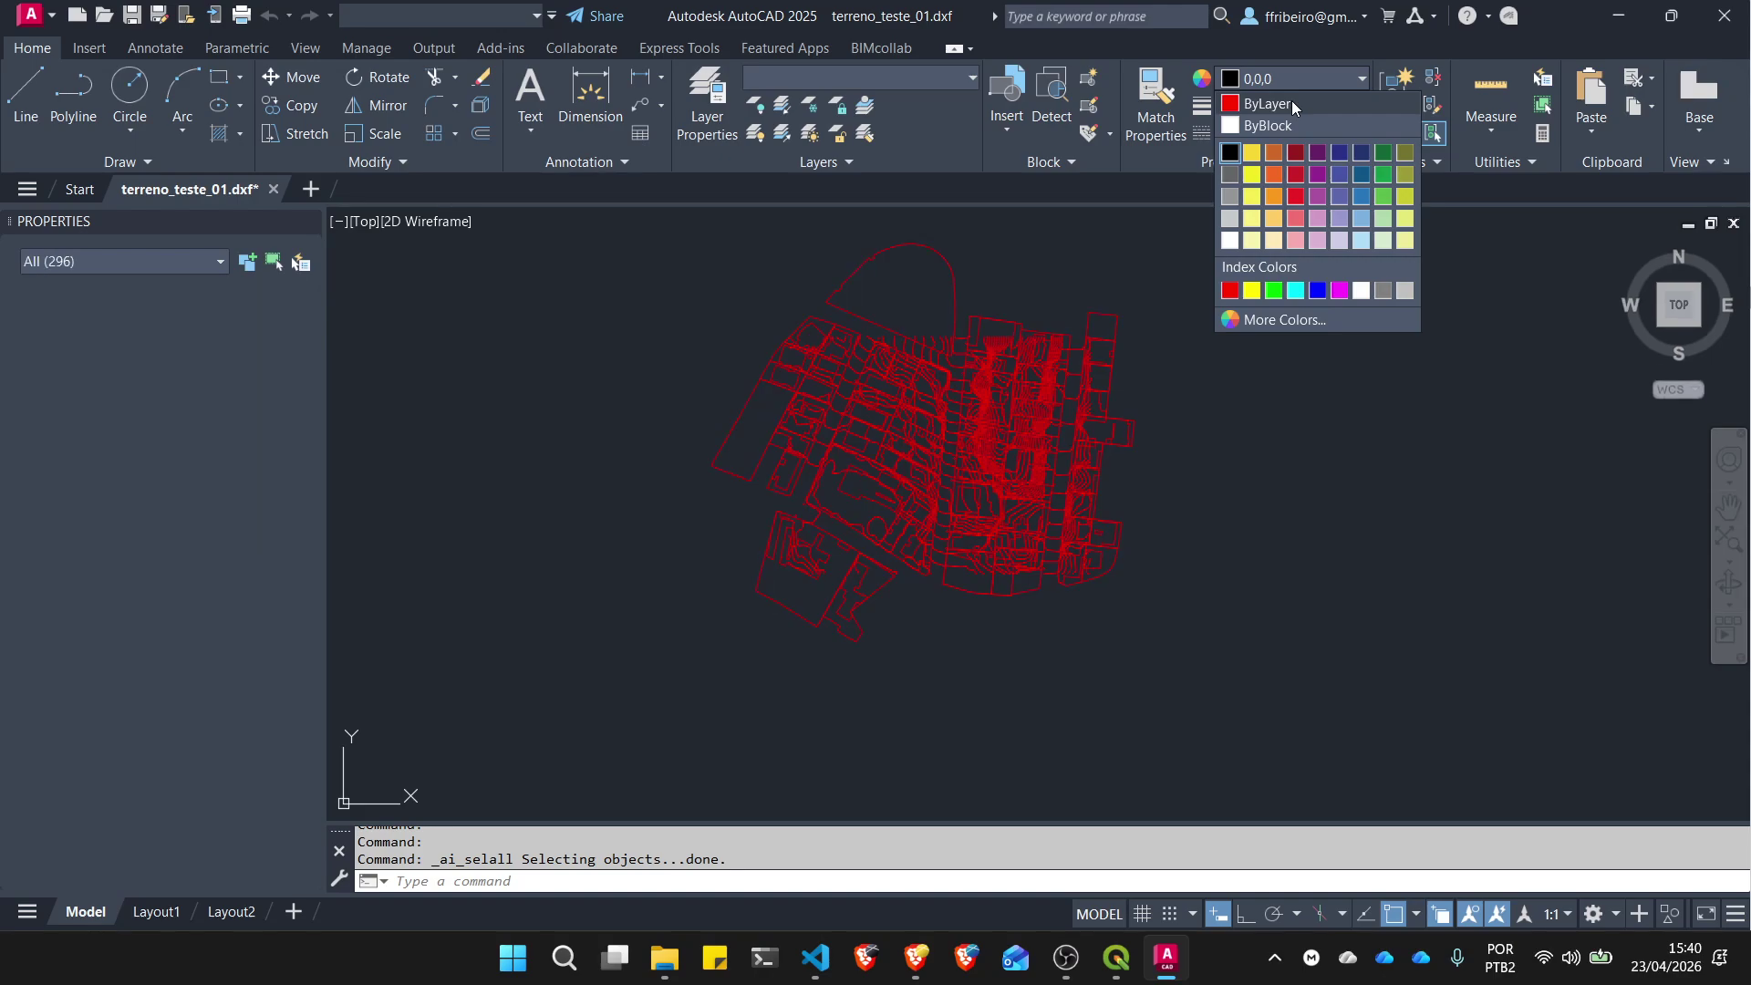
pyautogui.click(1291, 103)
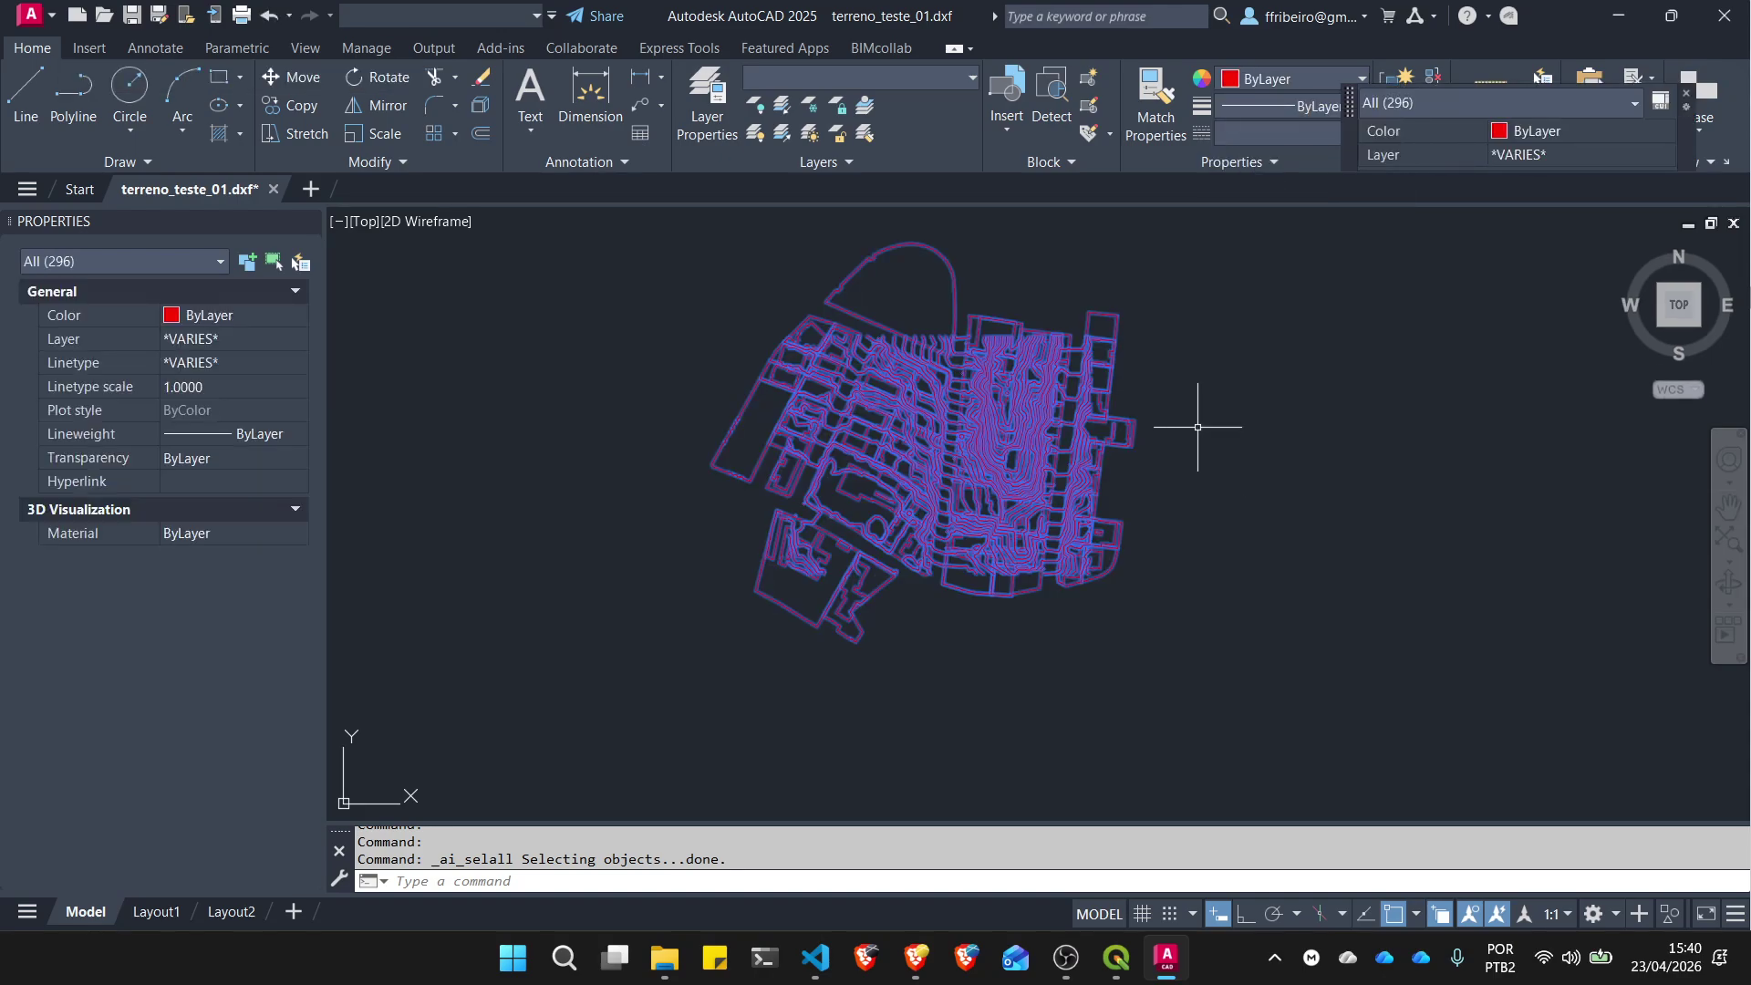
pyautogui.press('Escape')
pyautogui.press('Escape')
# Step: Inspect the properties of the reference point shown as a small circle among the contour lines
pyautogui.scroll(2, 1048, 359)
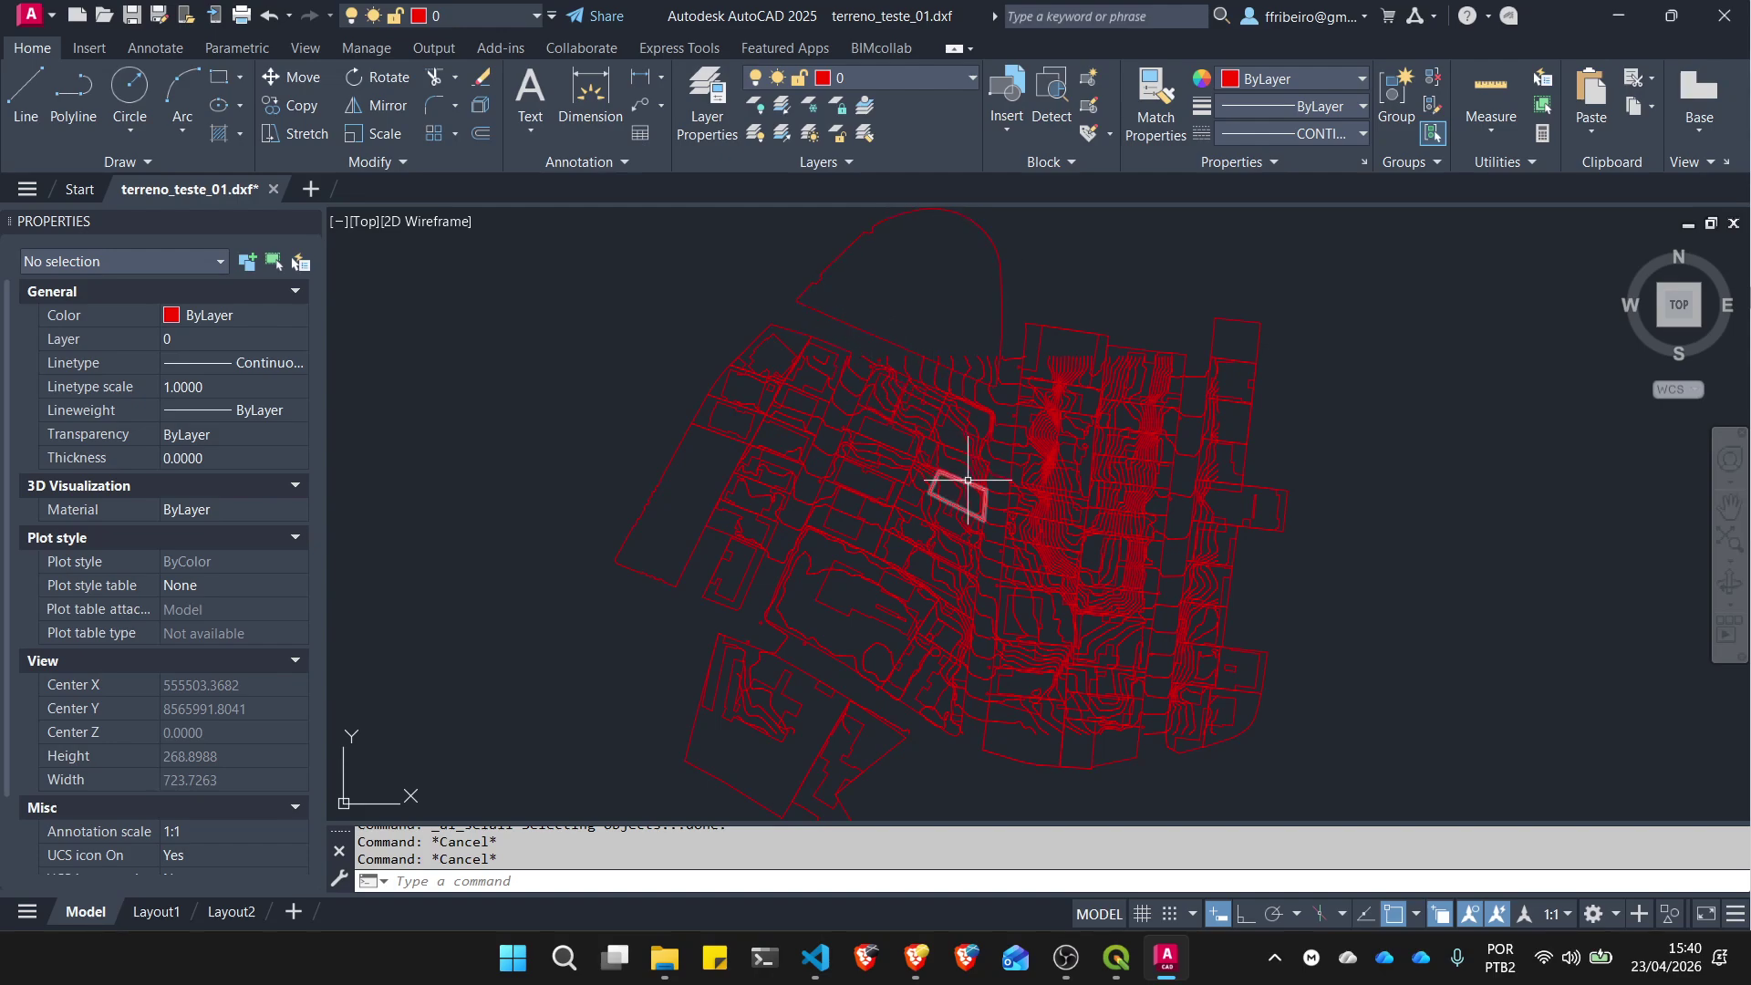
pyautogui.scroll(3, 1079, 588)
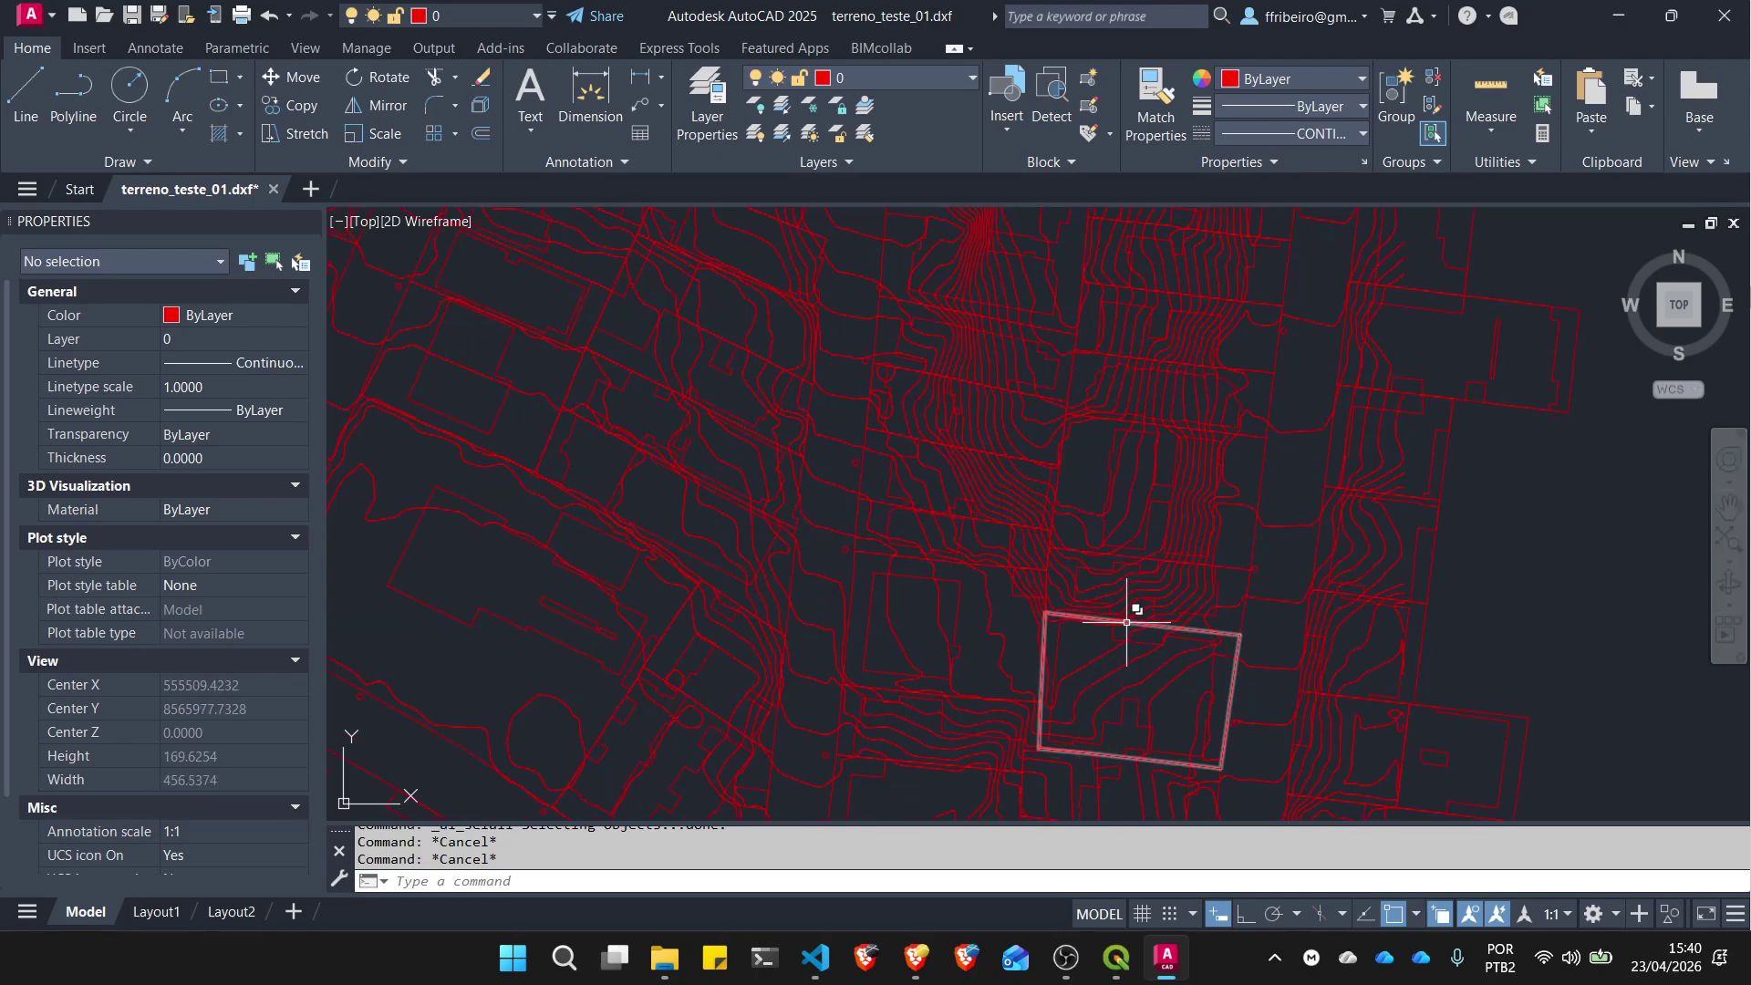
pyautogui.scroll(-5, 1157, 533)
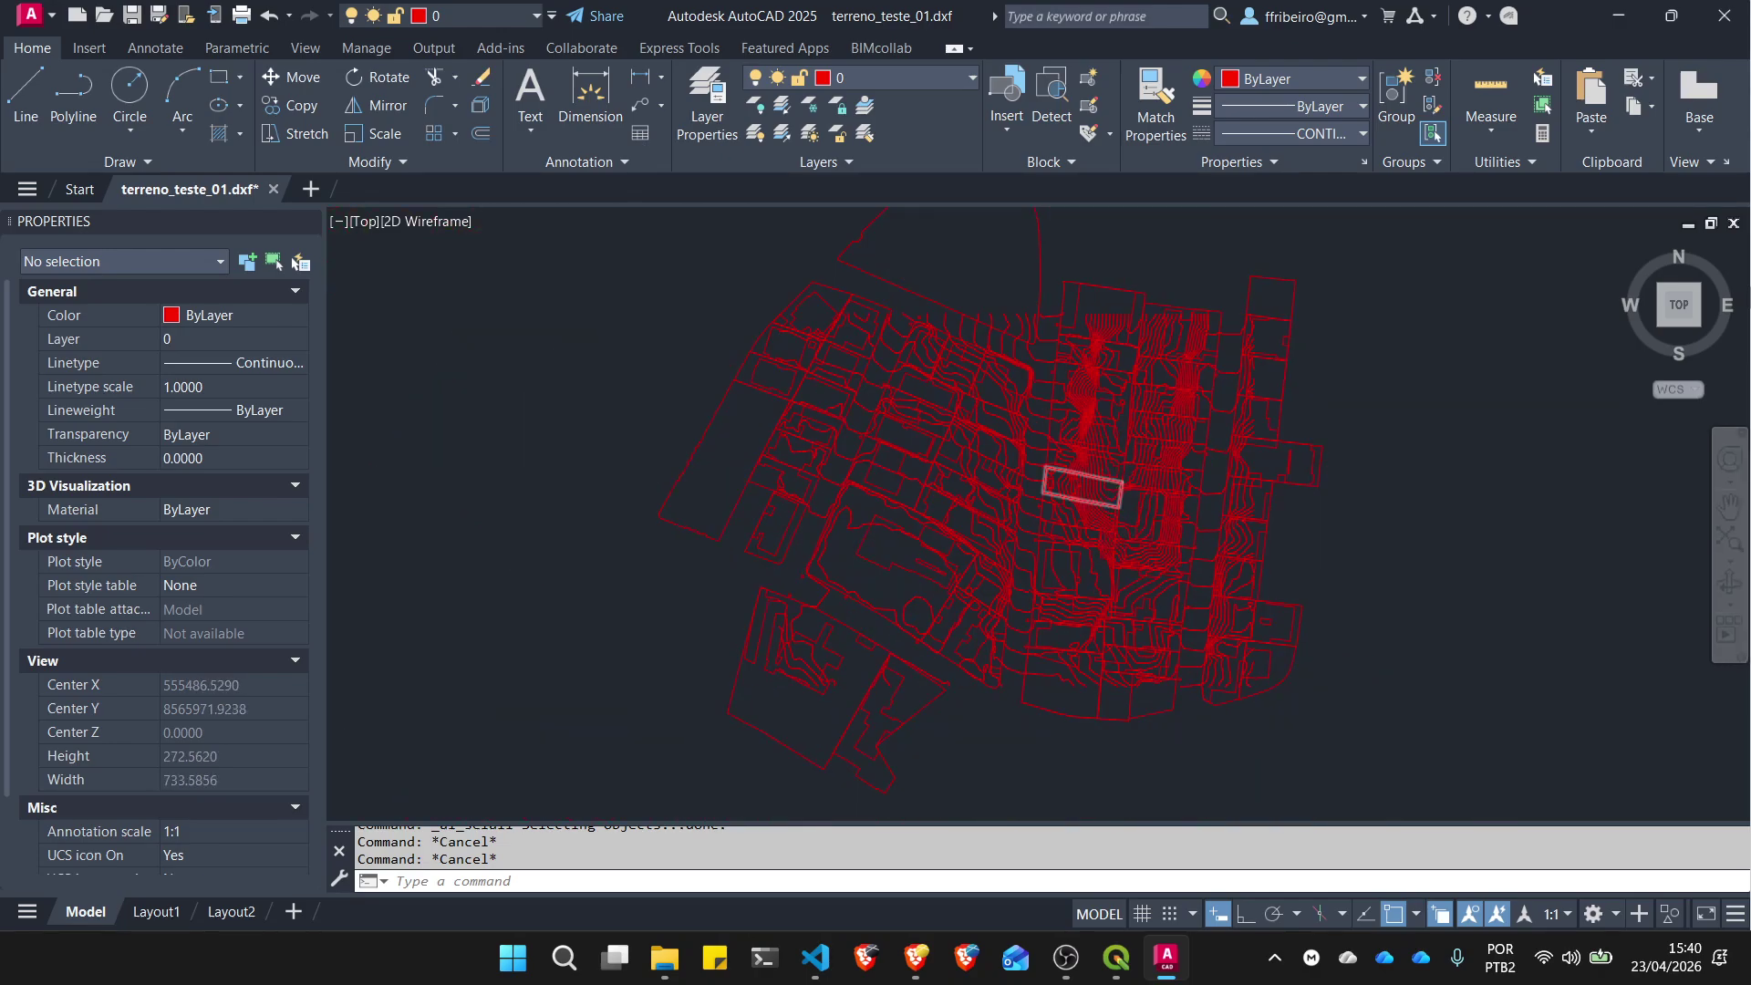
pyautogui.scroll(7, 1107, 494)
pyautogui.scroll(10, 1000, 391)
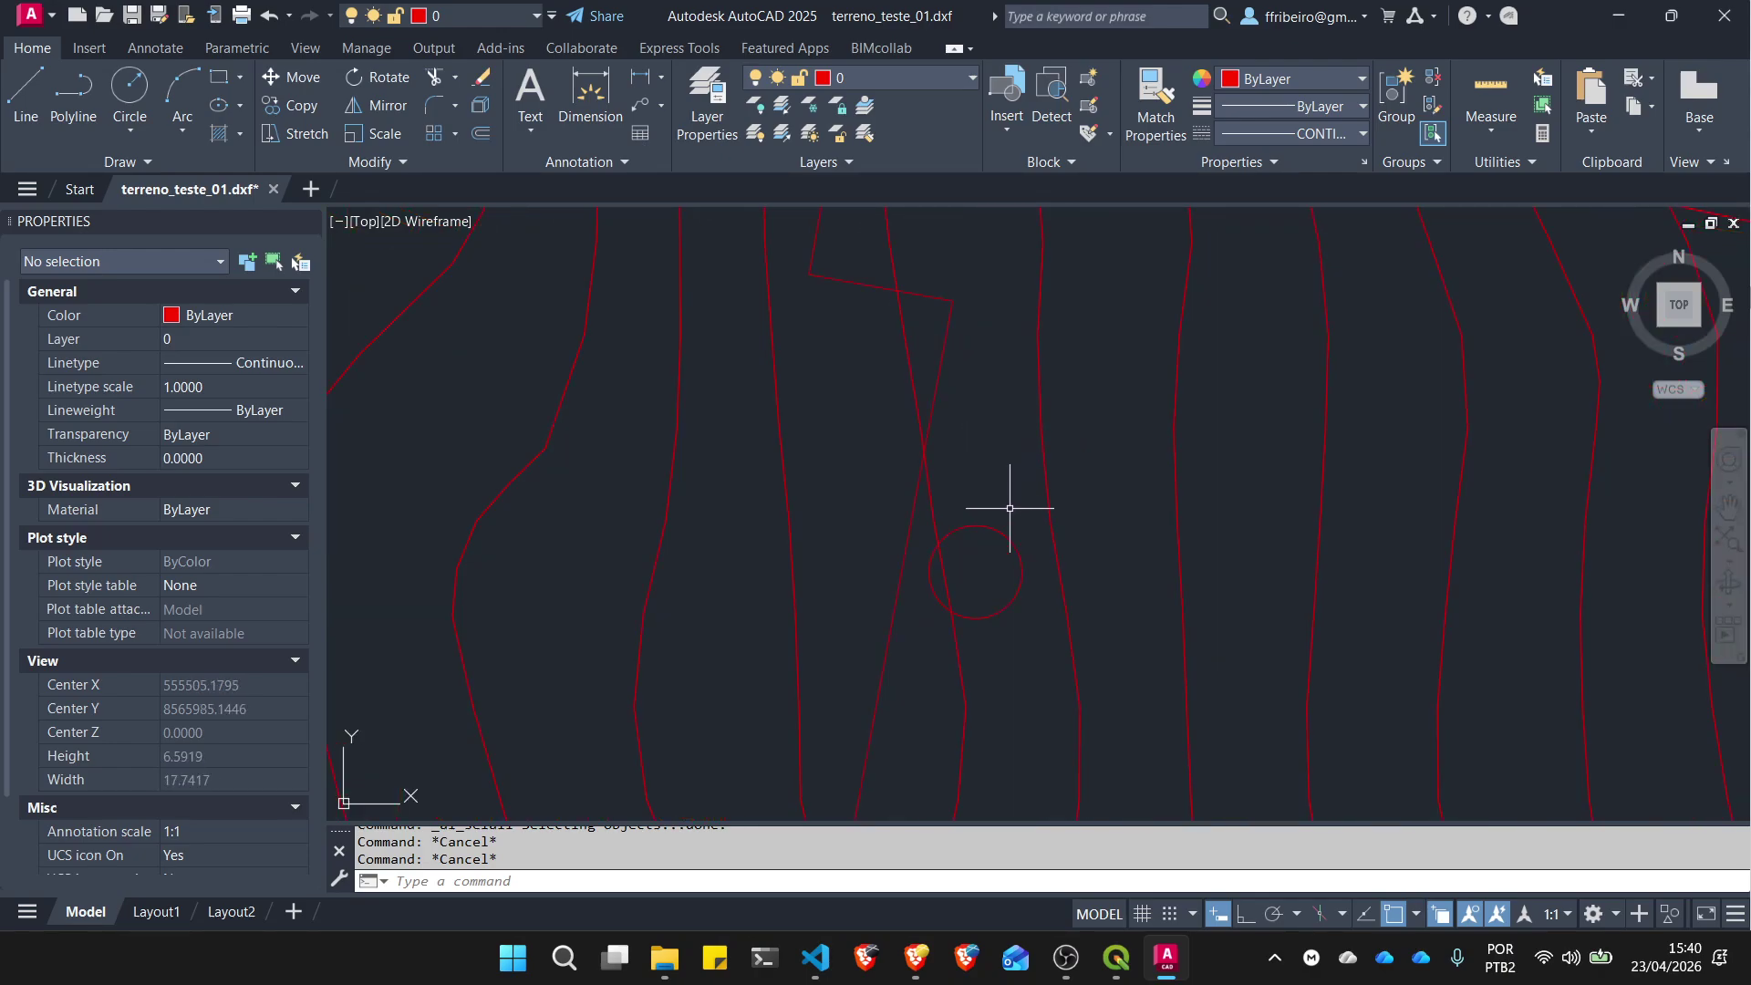
pyautogui.click(1008, 521)
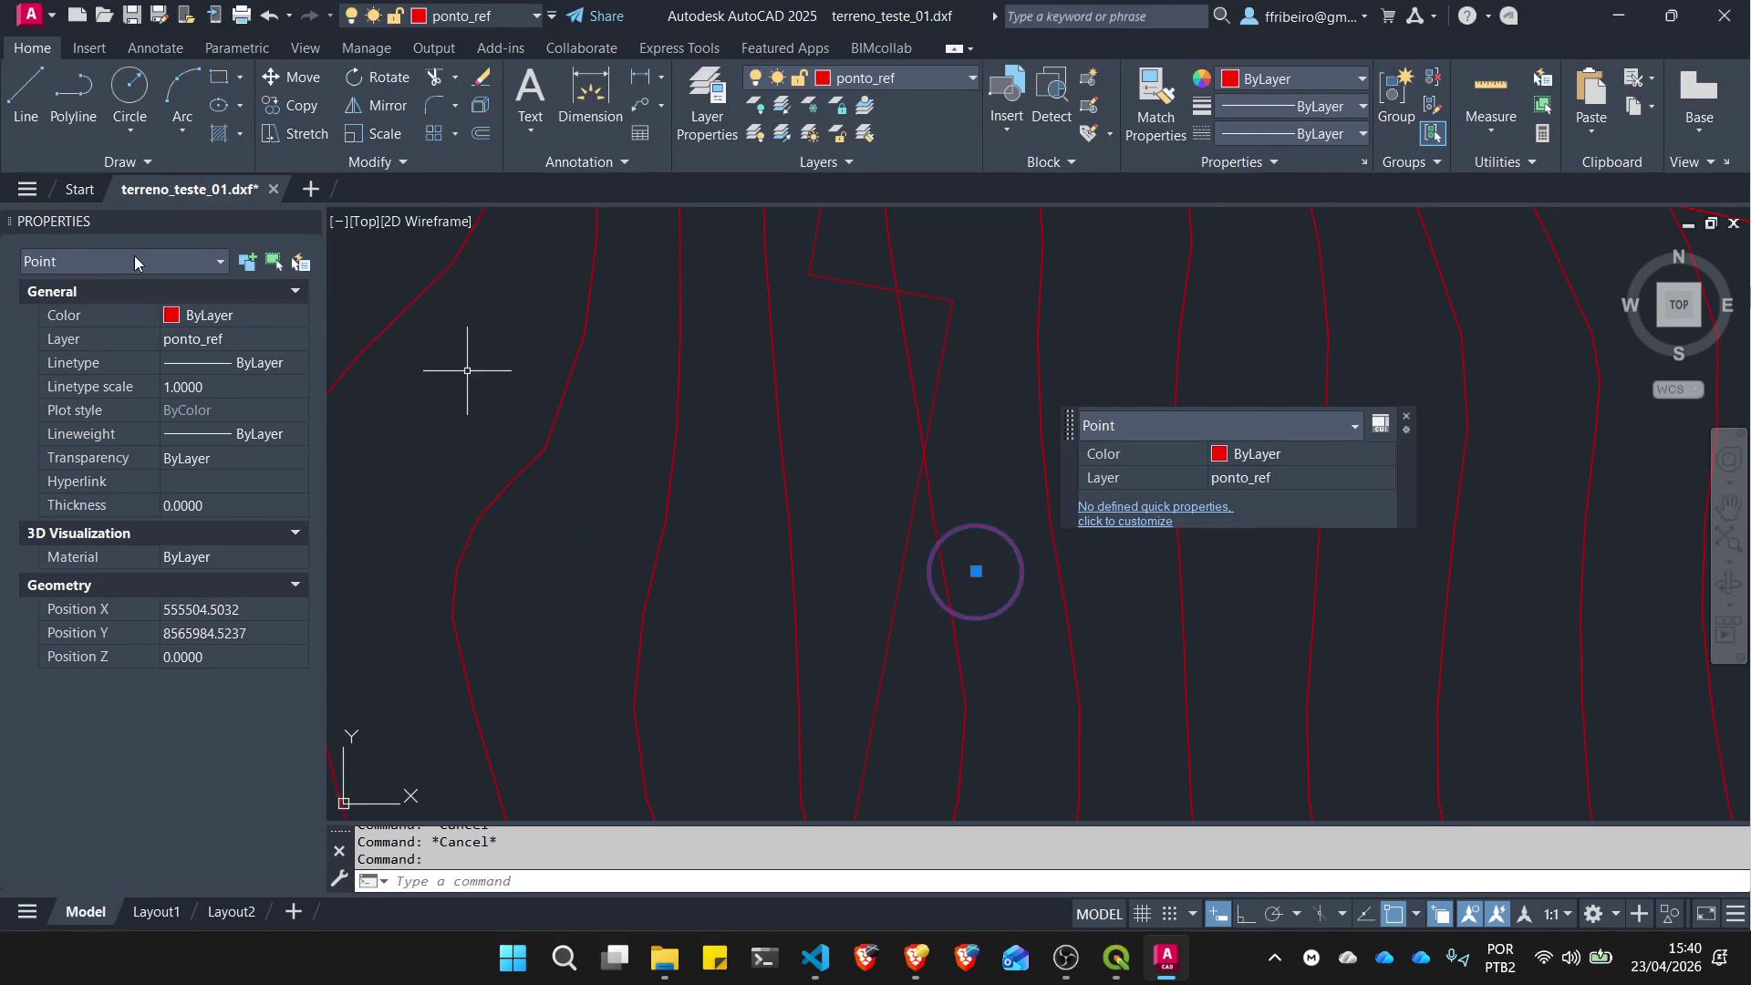
pyautogui.press('Escape')
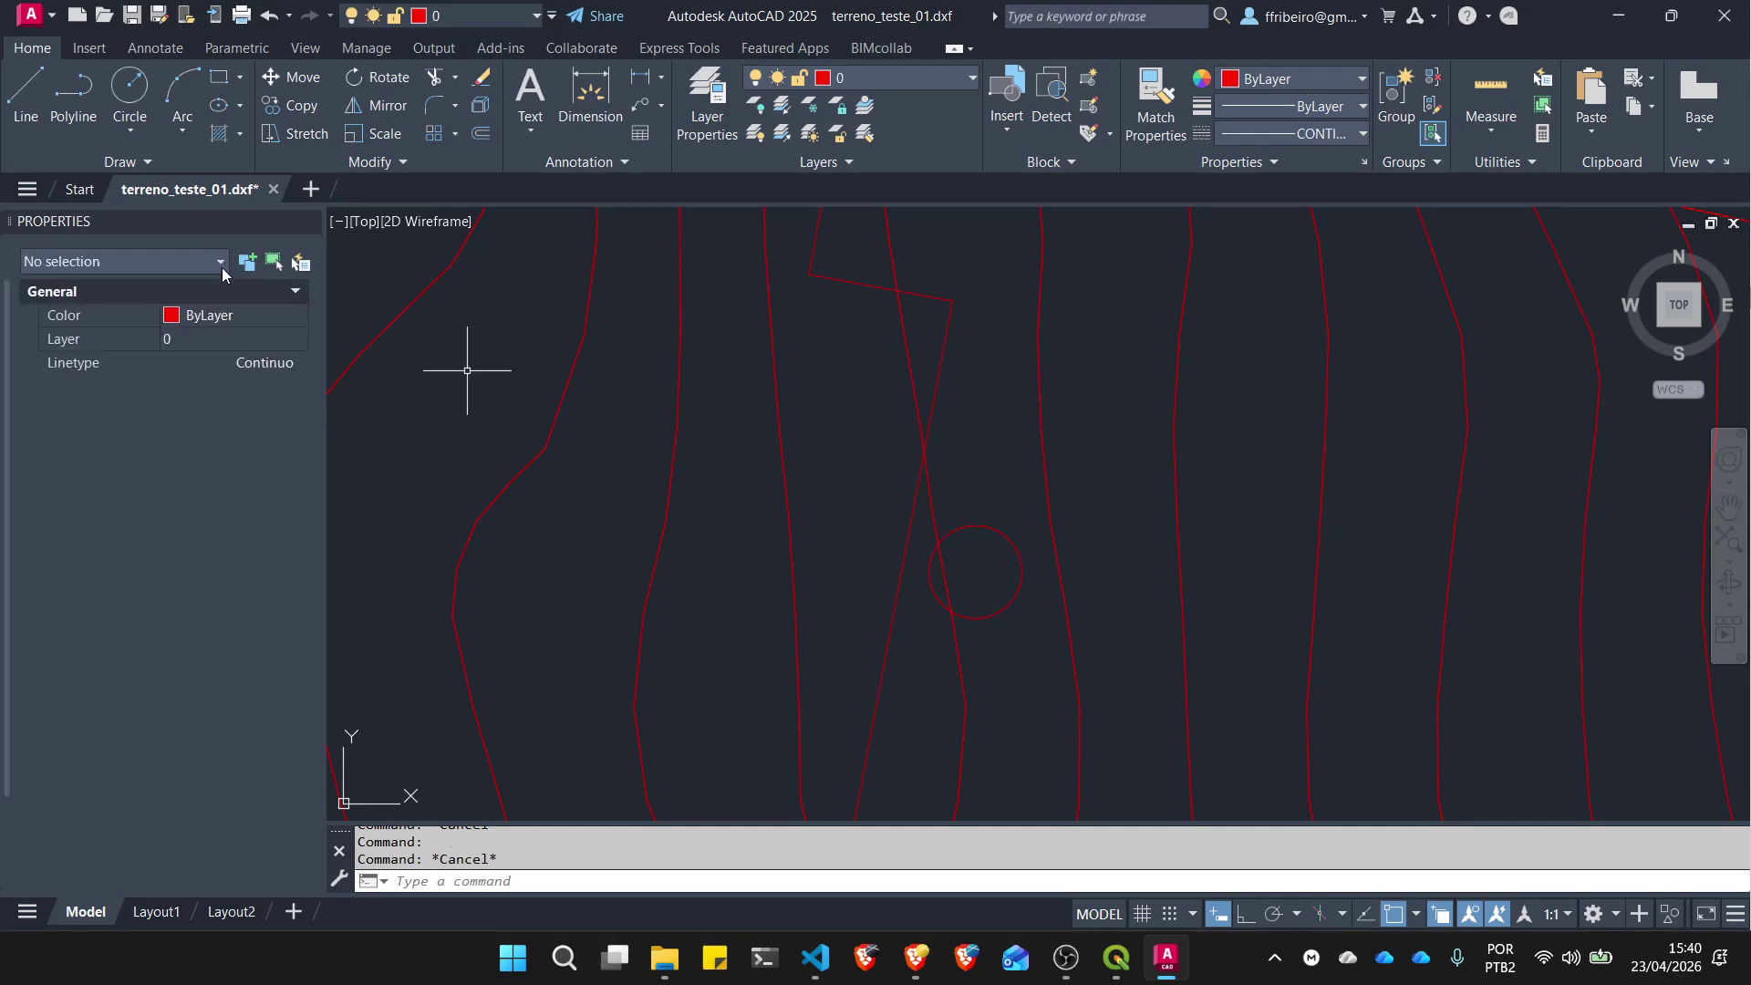
# Step: Read the coordinates of the circular reference point with the ID command
pyautogui.click(1507, 132)
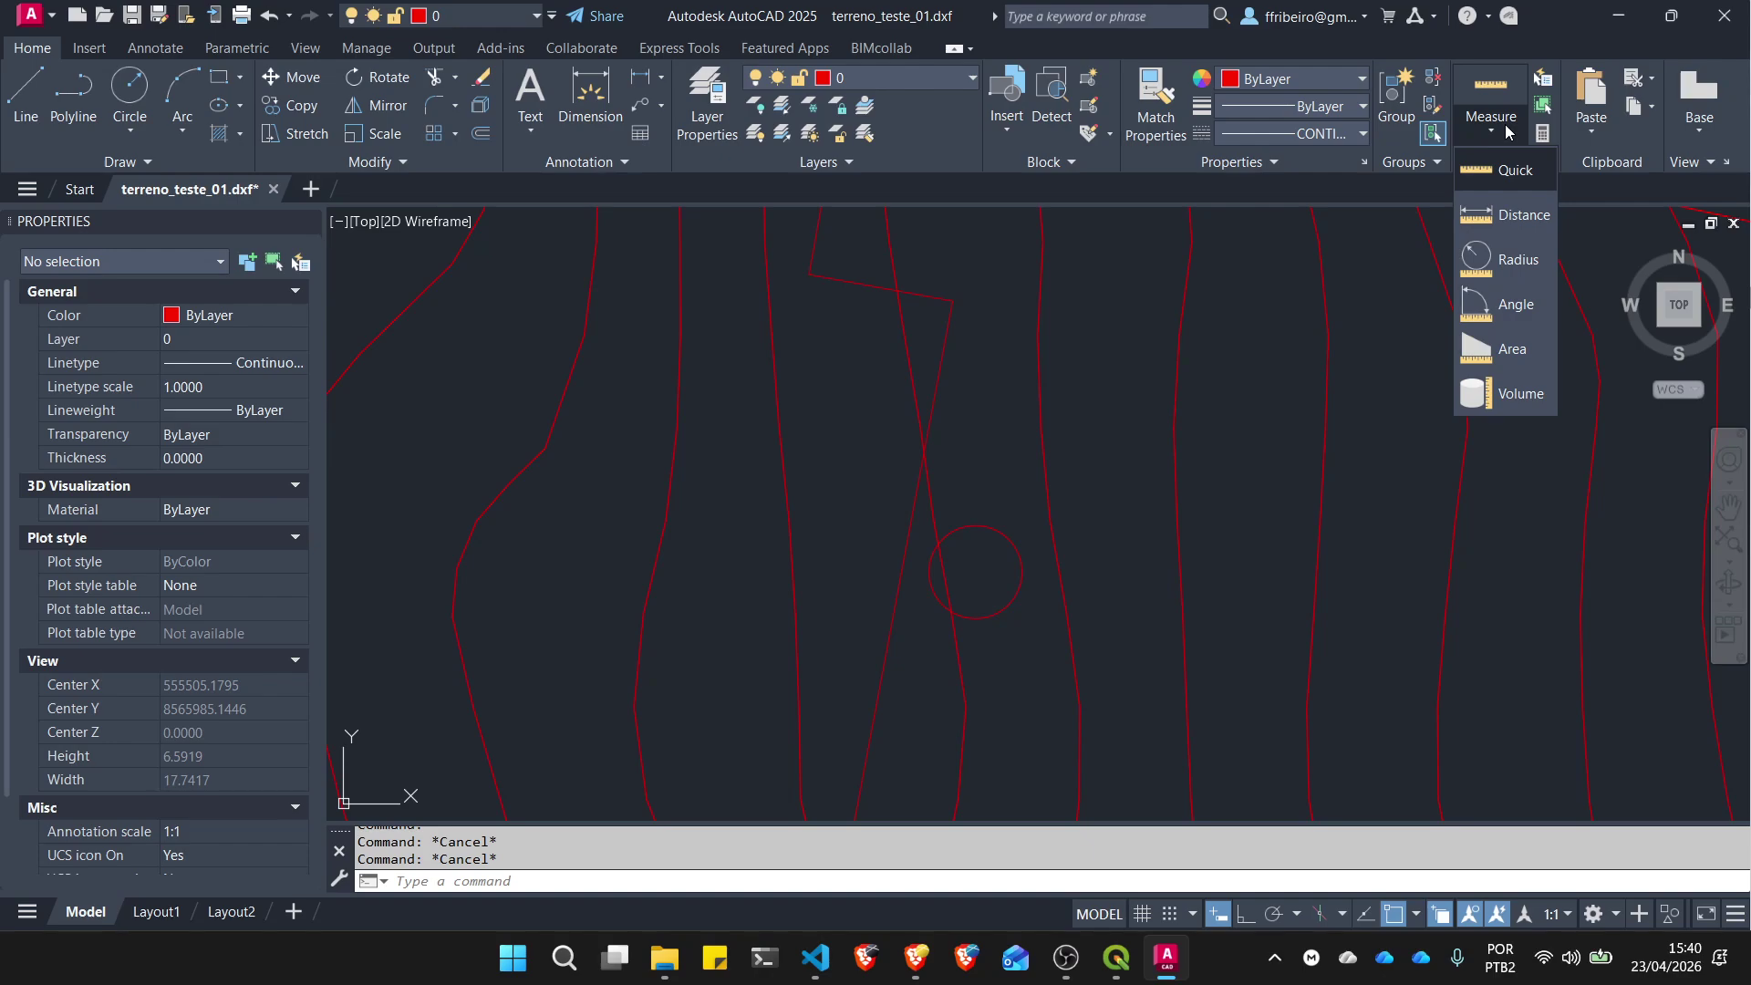
pyautogui.click(1247, 355)
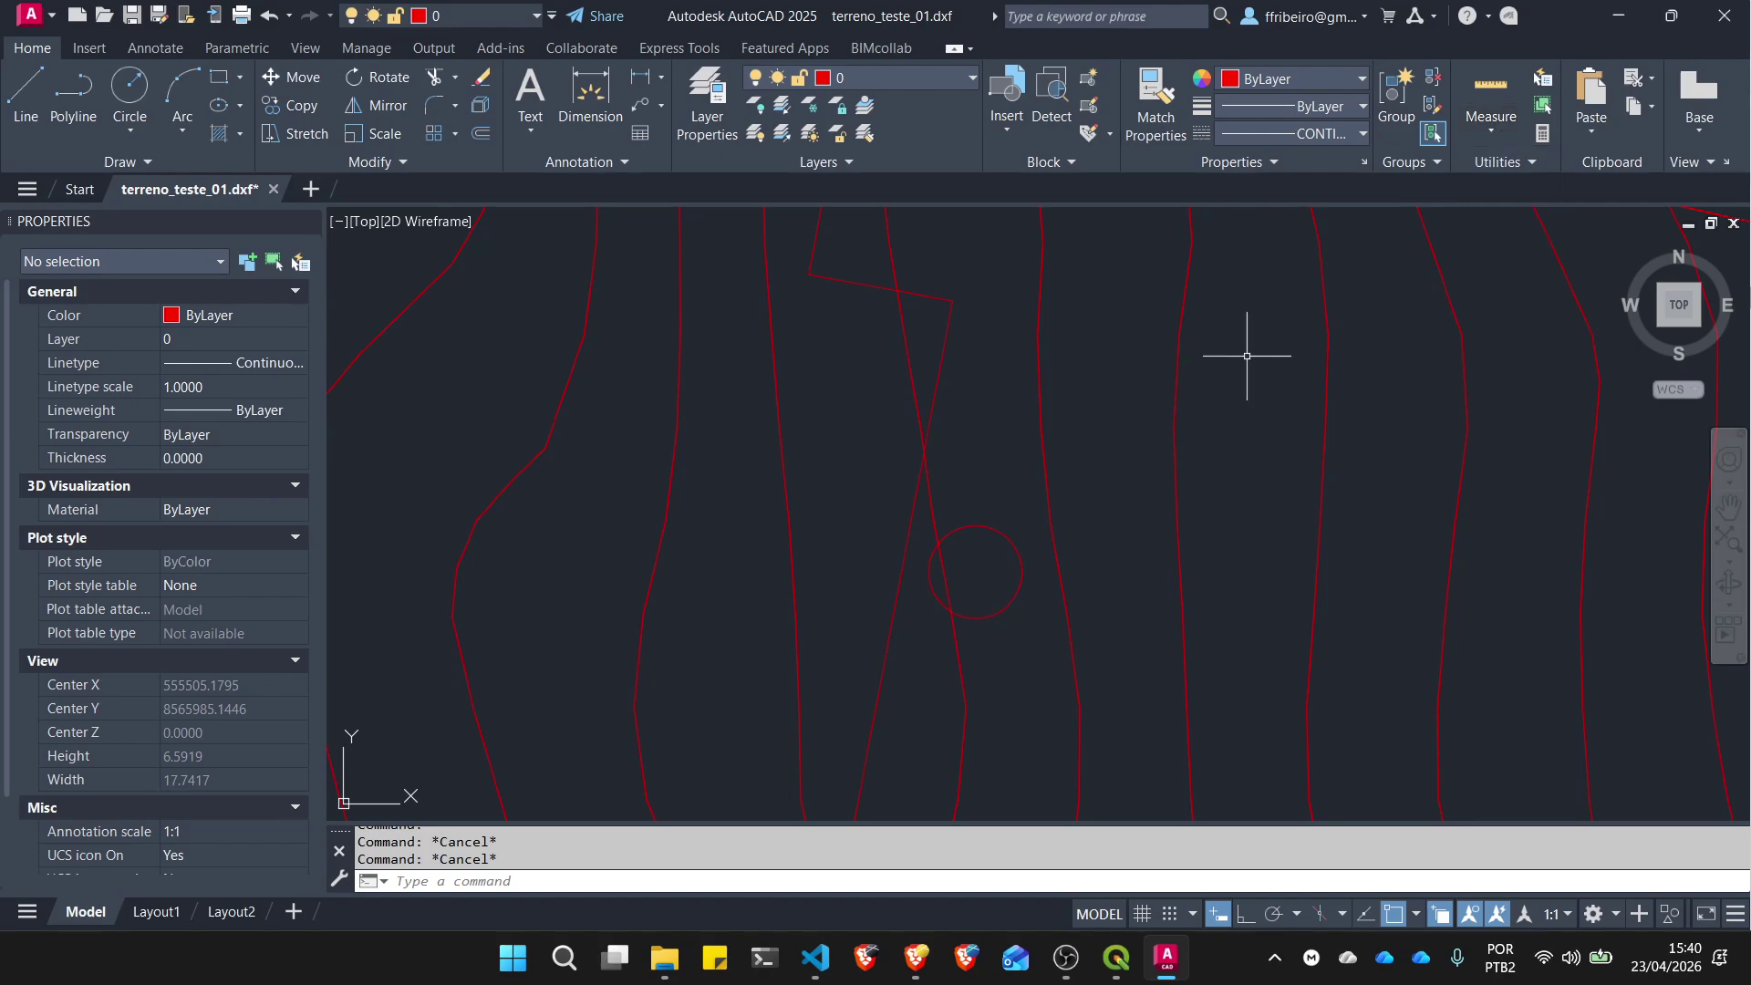
pyautogui.write('i')
pyautogui.write('d')
pyautogui.press('Return')
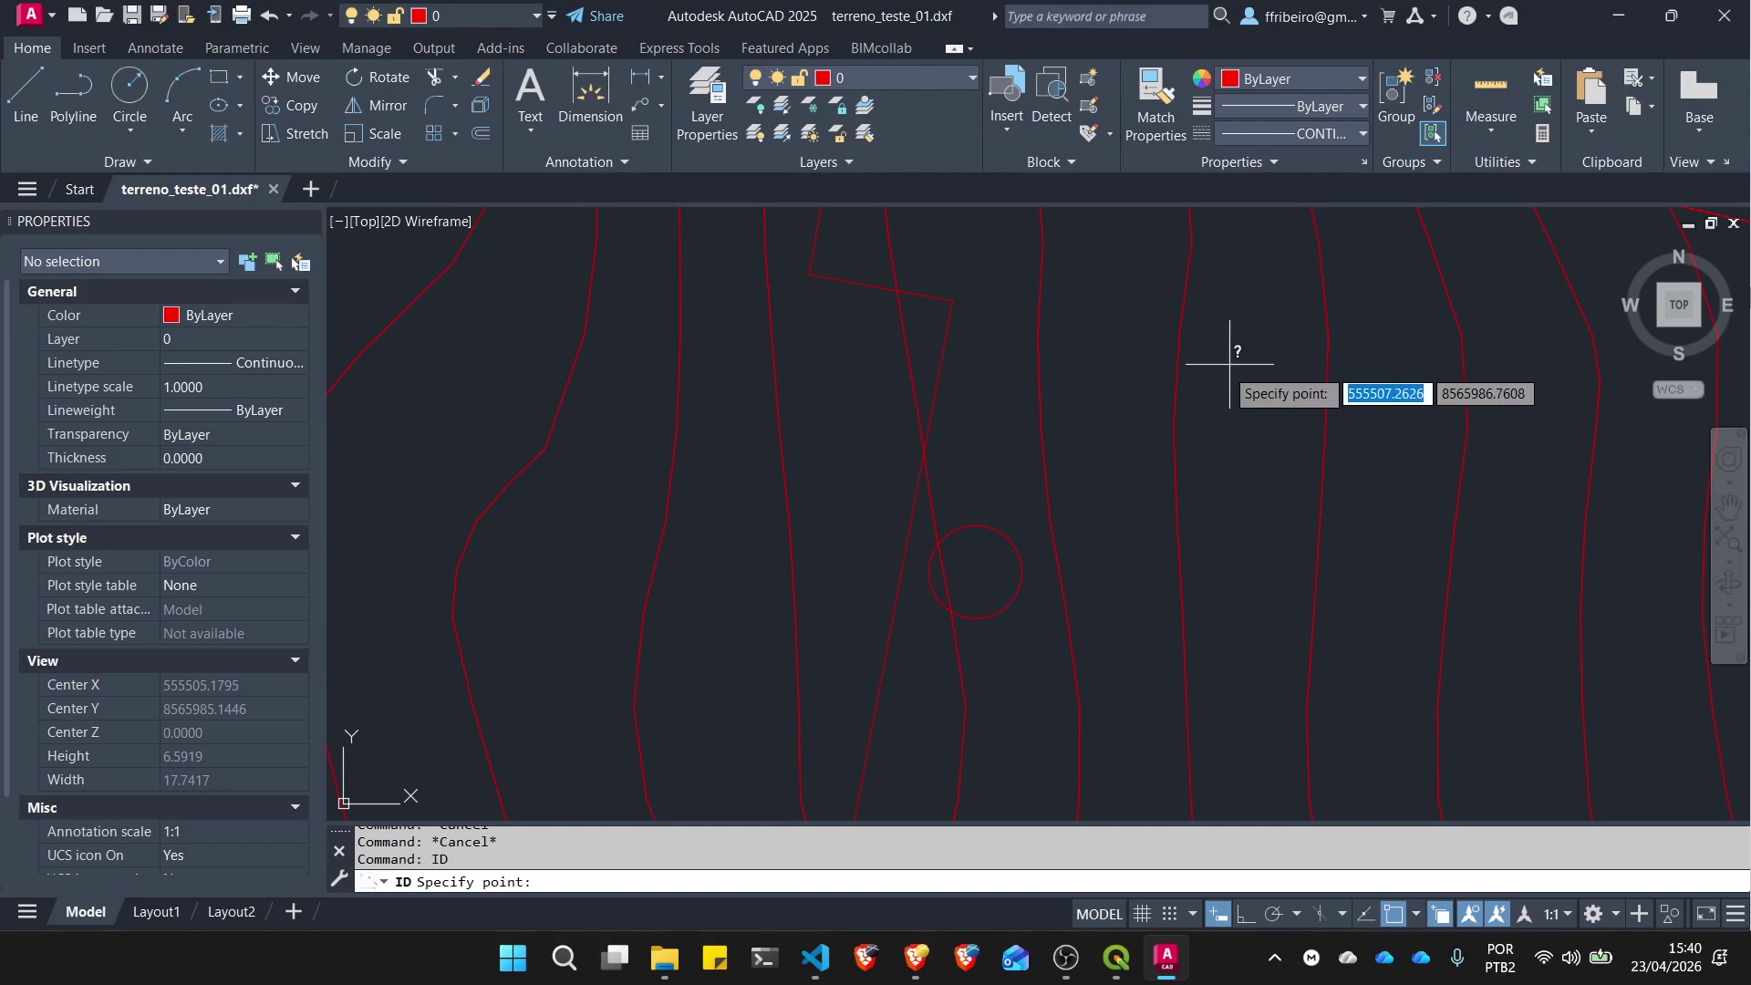
pyautogui.click(990, 611)
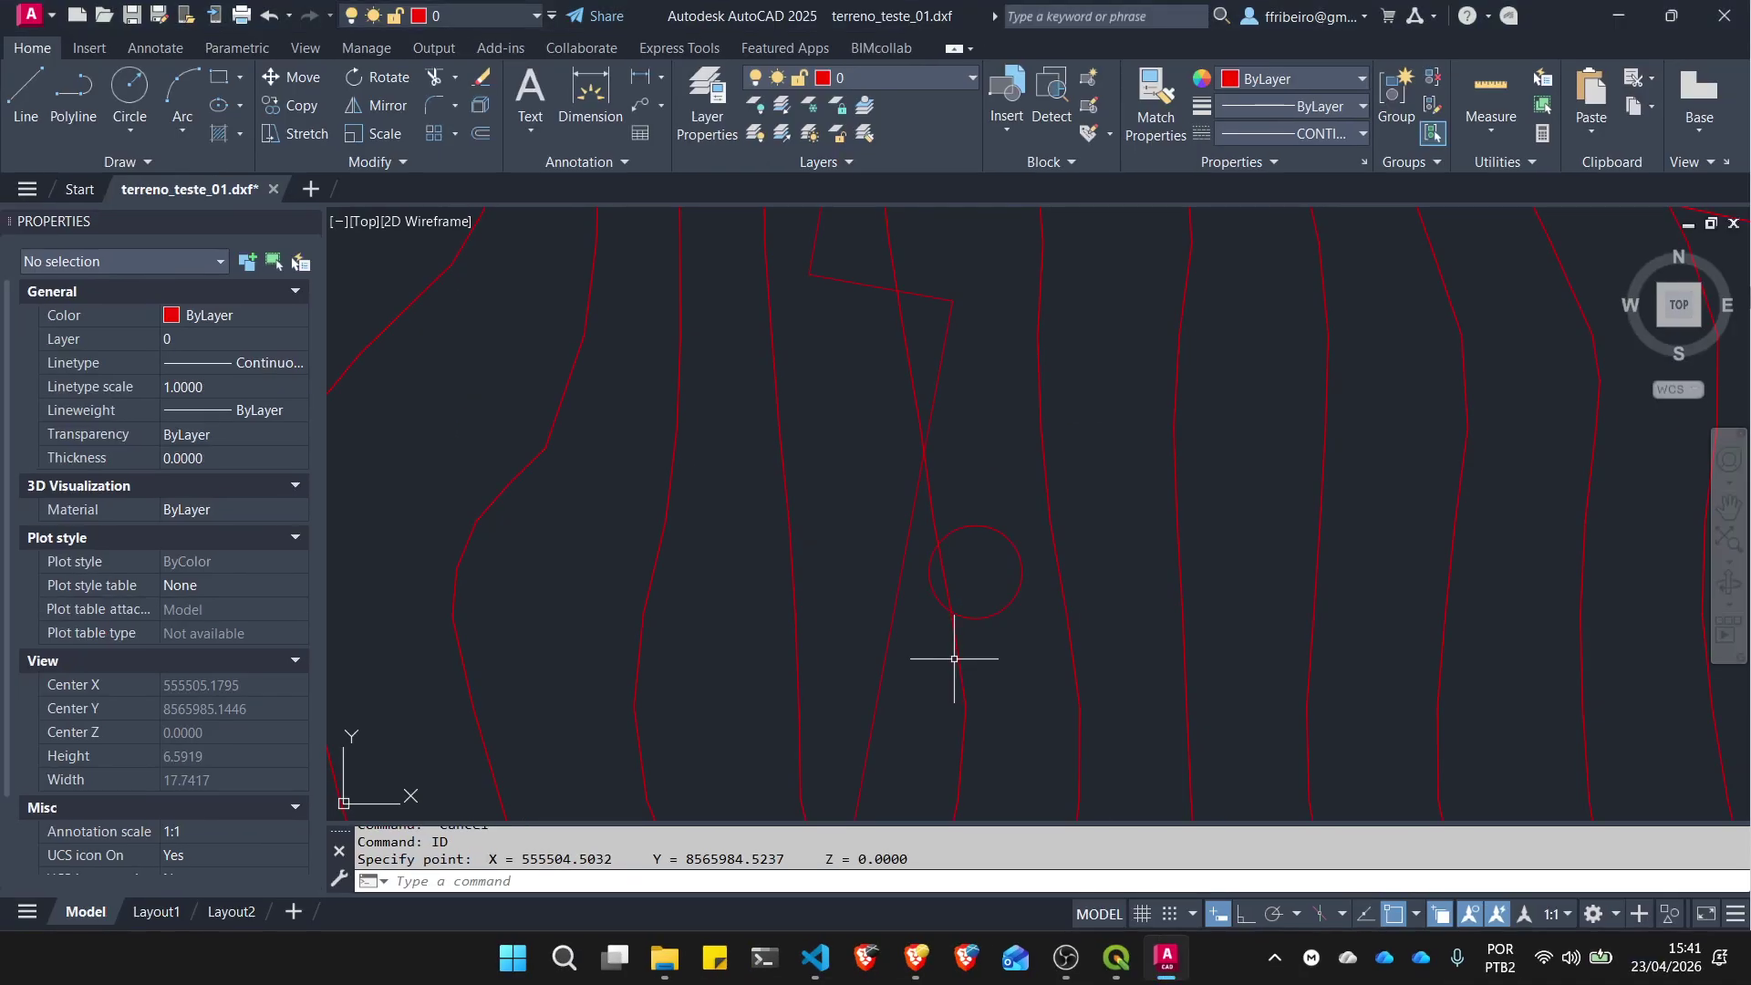
# Step: Survey the contour lines and lots of the terrain, and bring up the Layer Properties Manager
pyautogui.scroll(-6, 1668, 270)
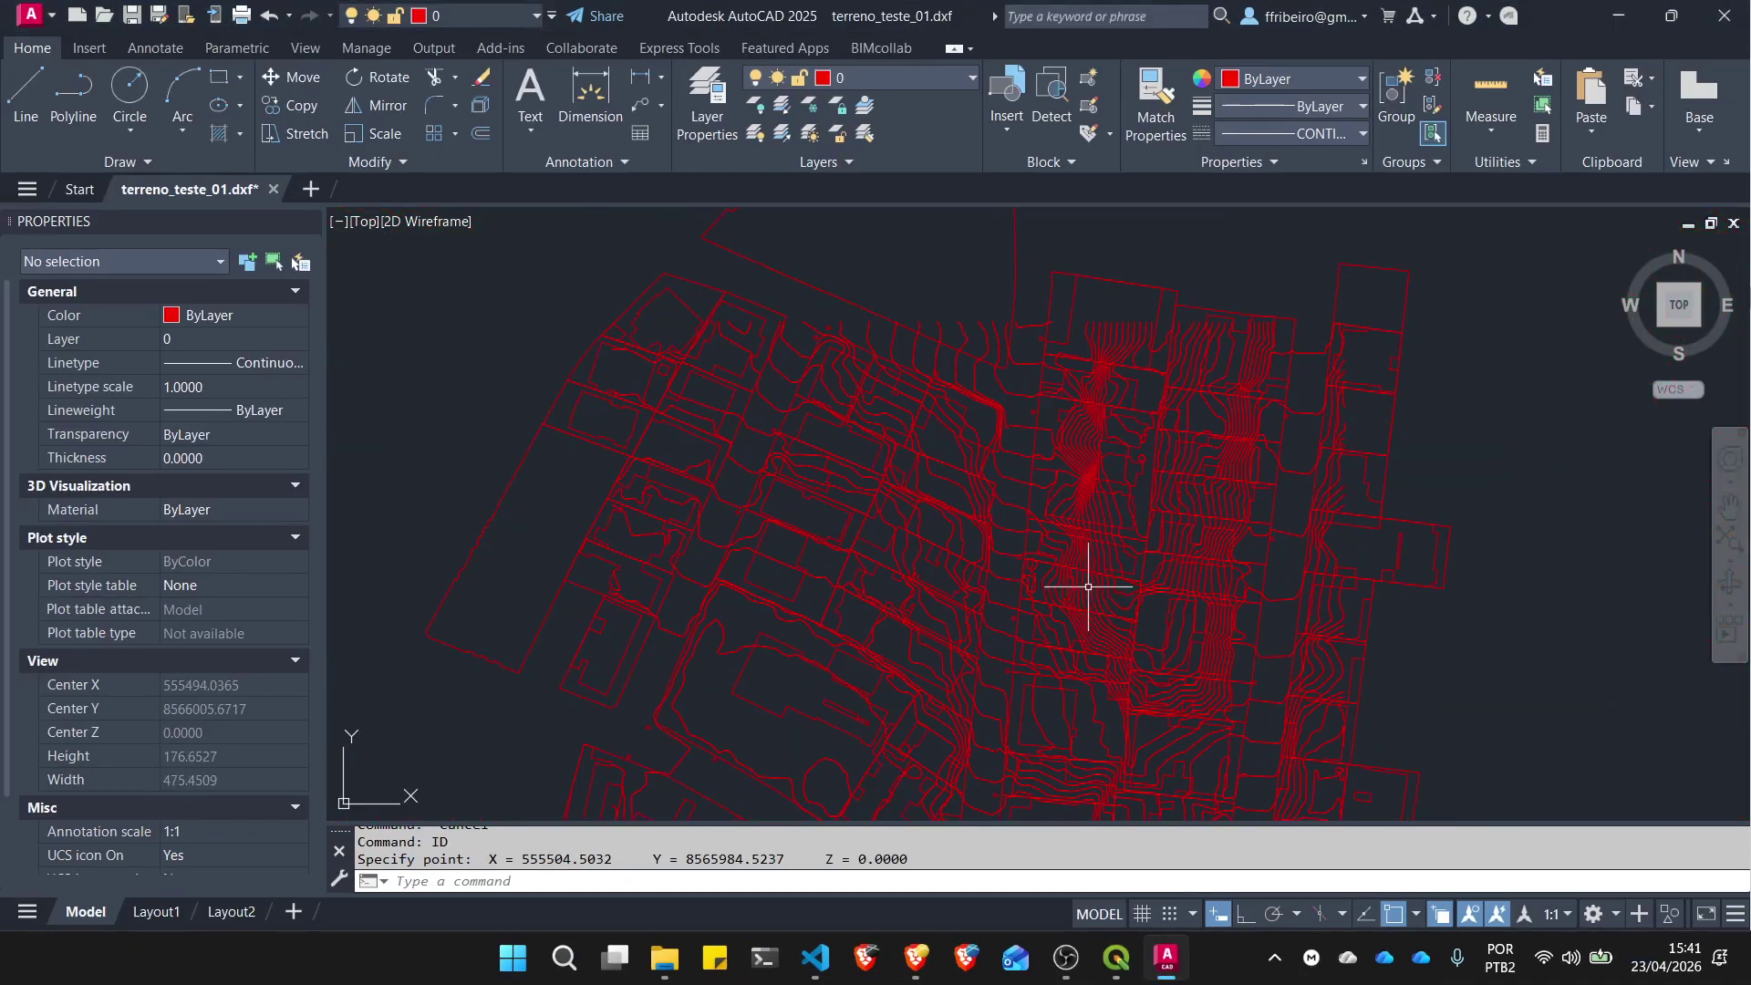
pyautogui.scroll(-4, 1003, 214)
pyautogui.scroll(4, 976, 243)
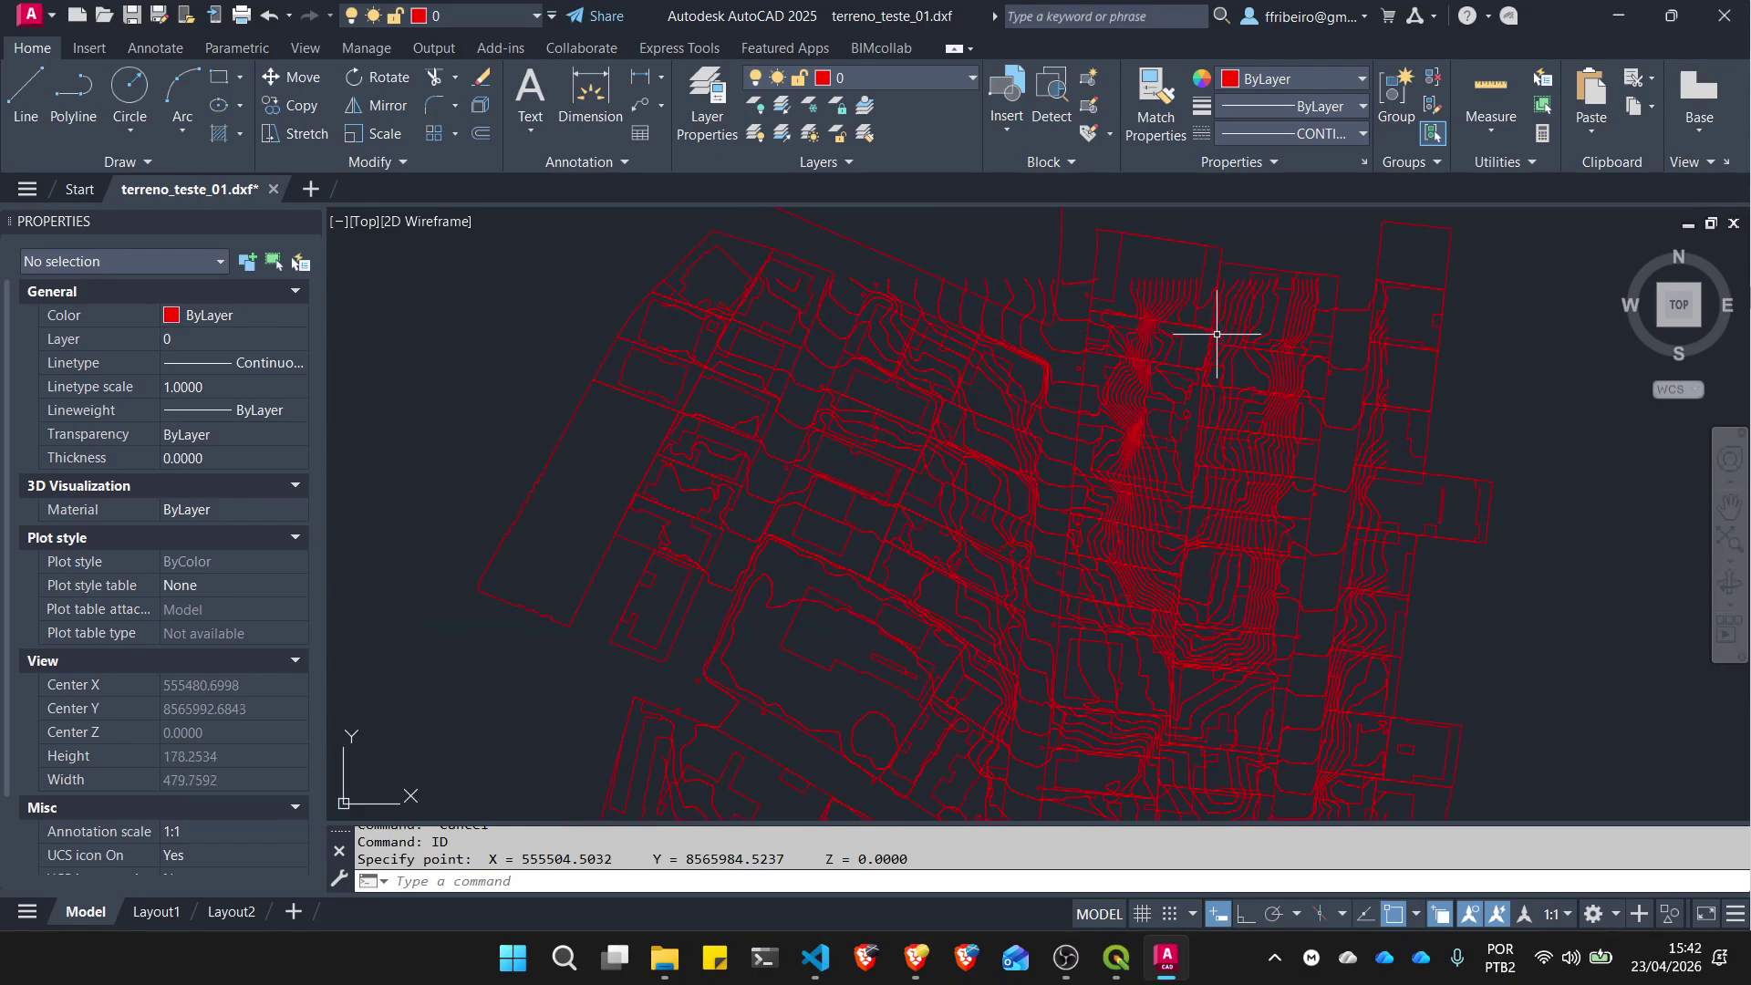
pyautogui.scroll(2, 1106, 402)
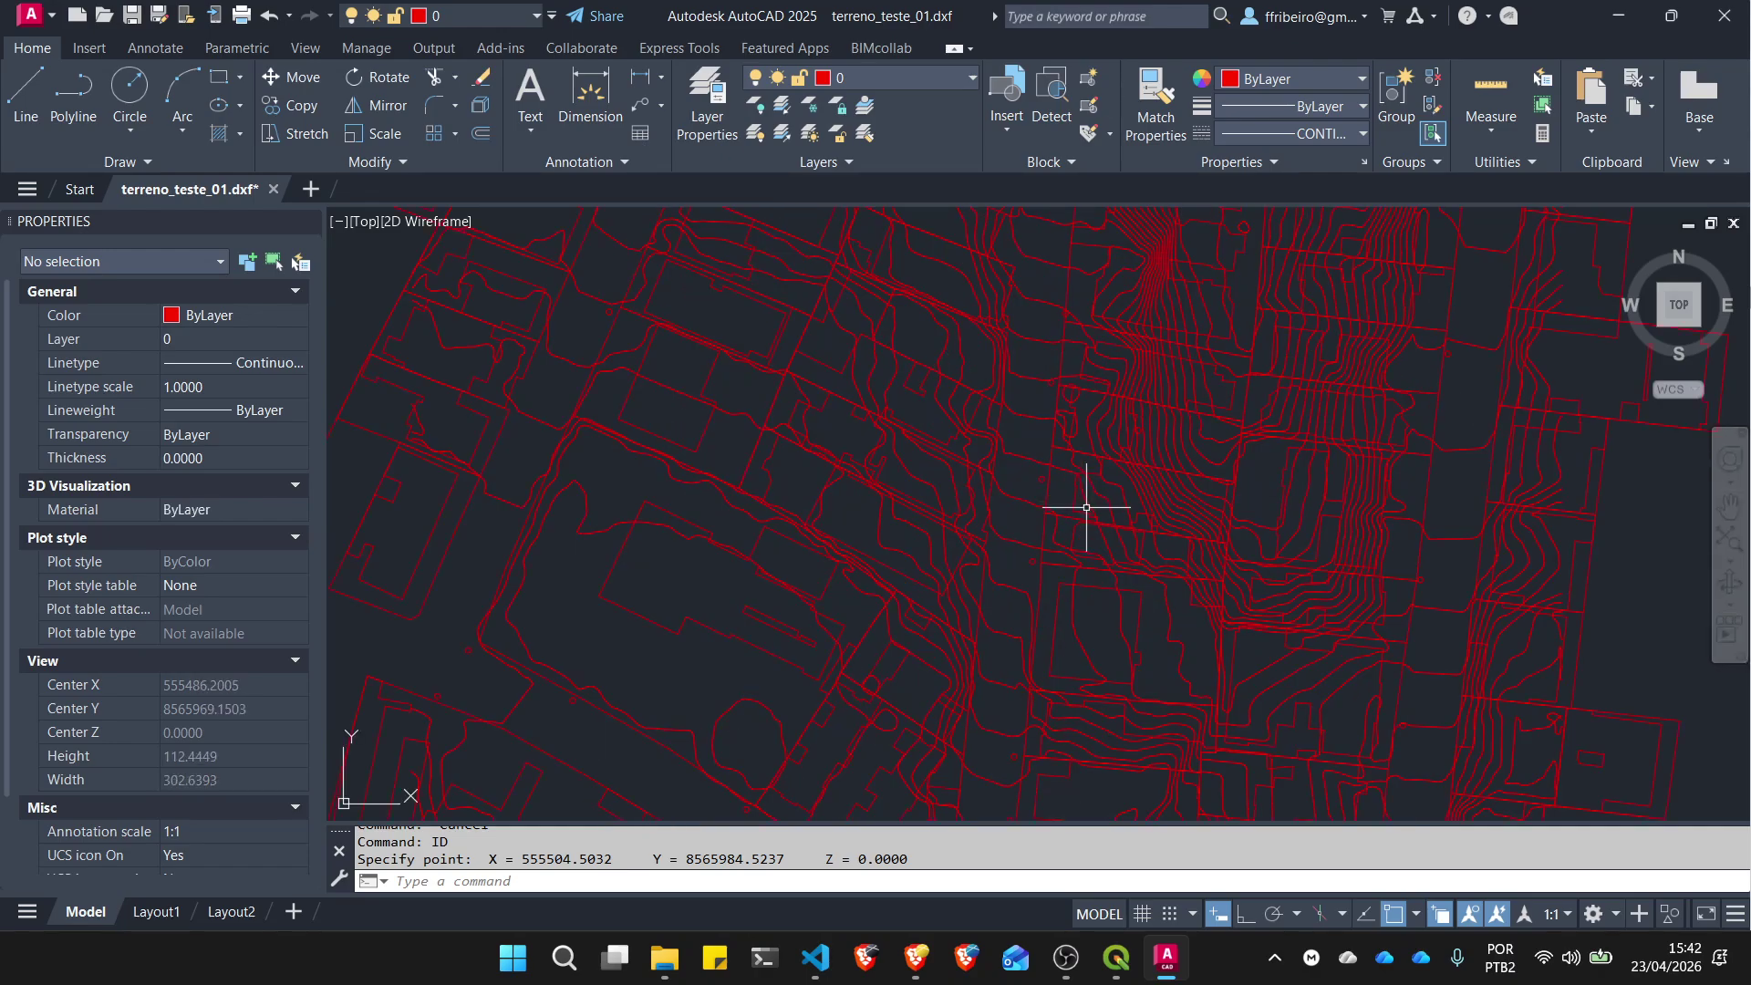
pyautogui.scroll(2, 1086, 507)
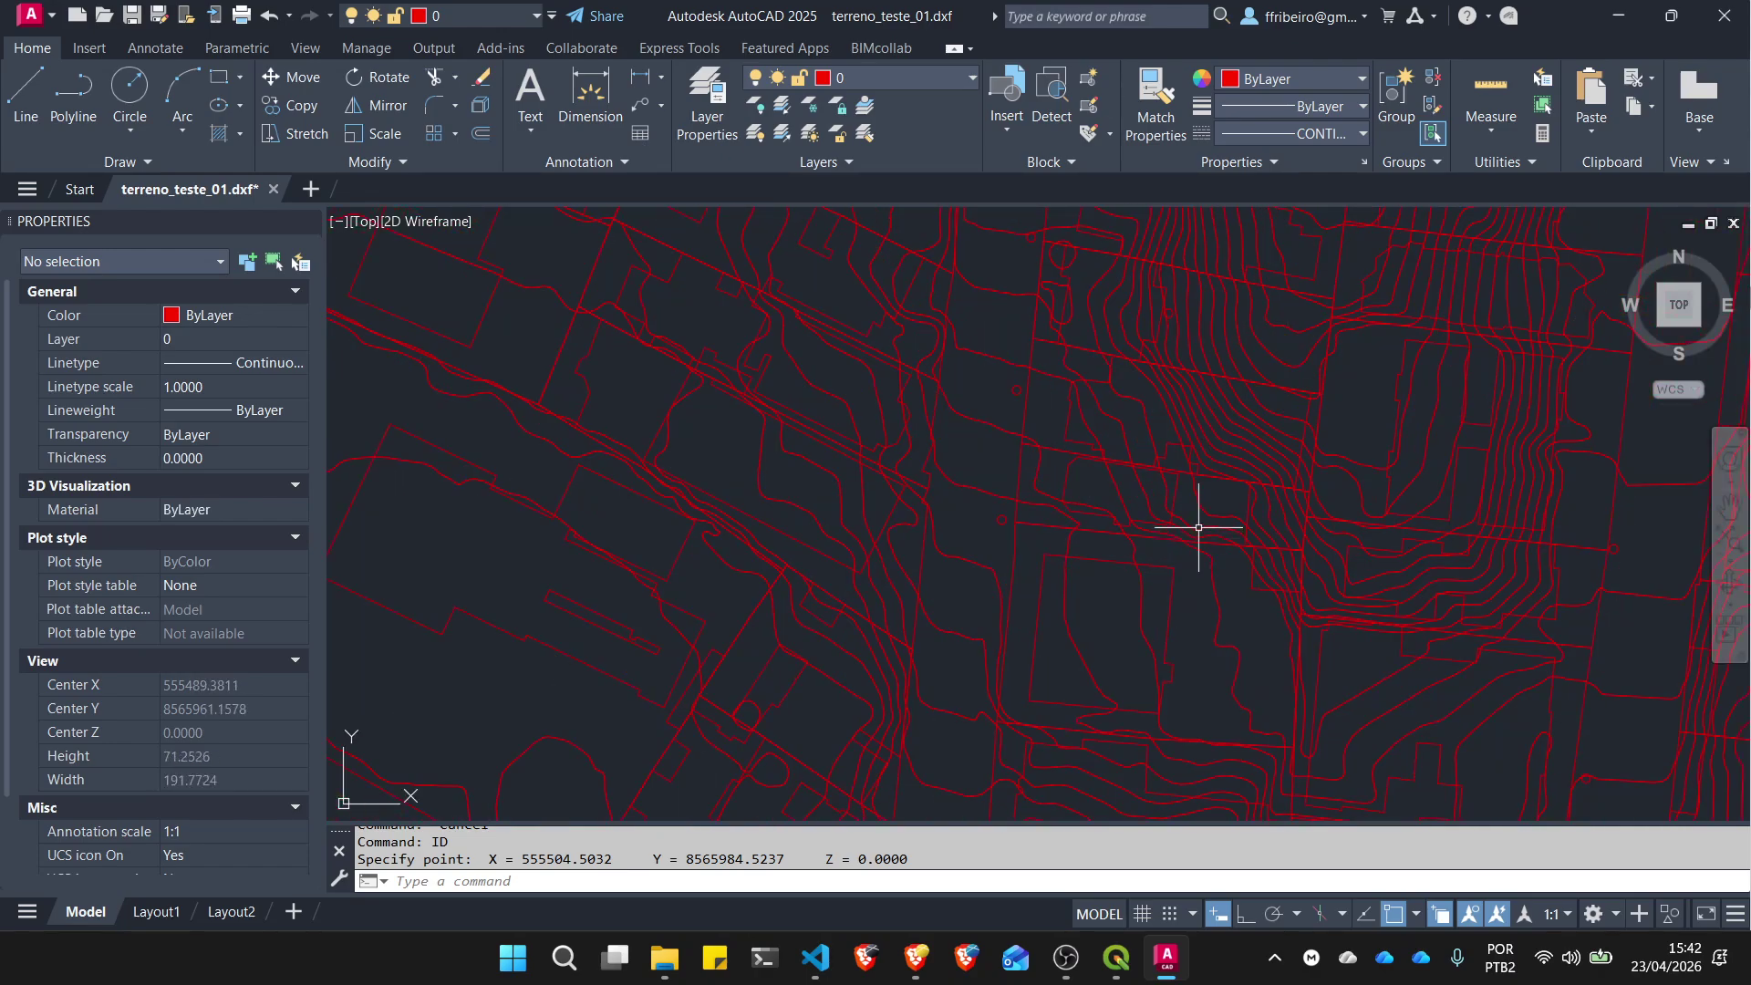
pyautogui.scroll(6, 1198, 527)
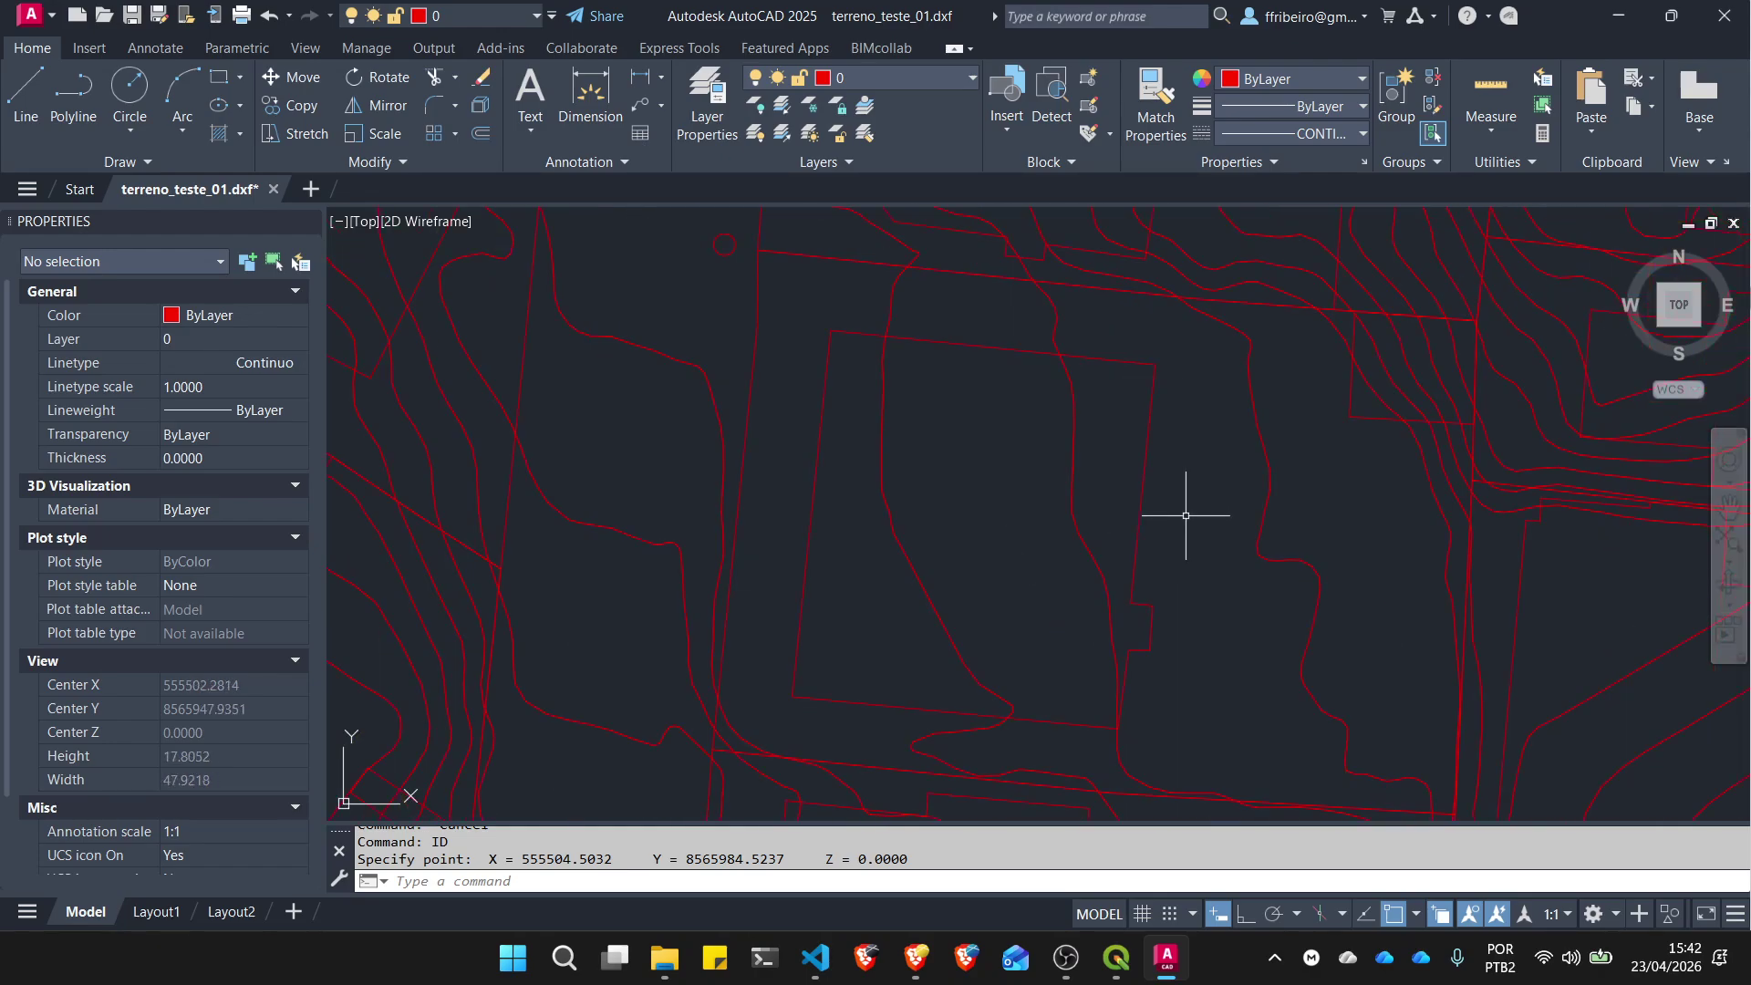
pyautogui.scroll(-8, 1186, 515)
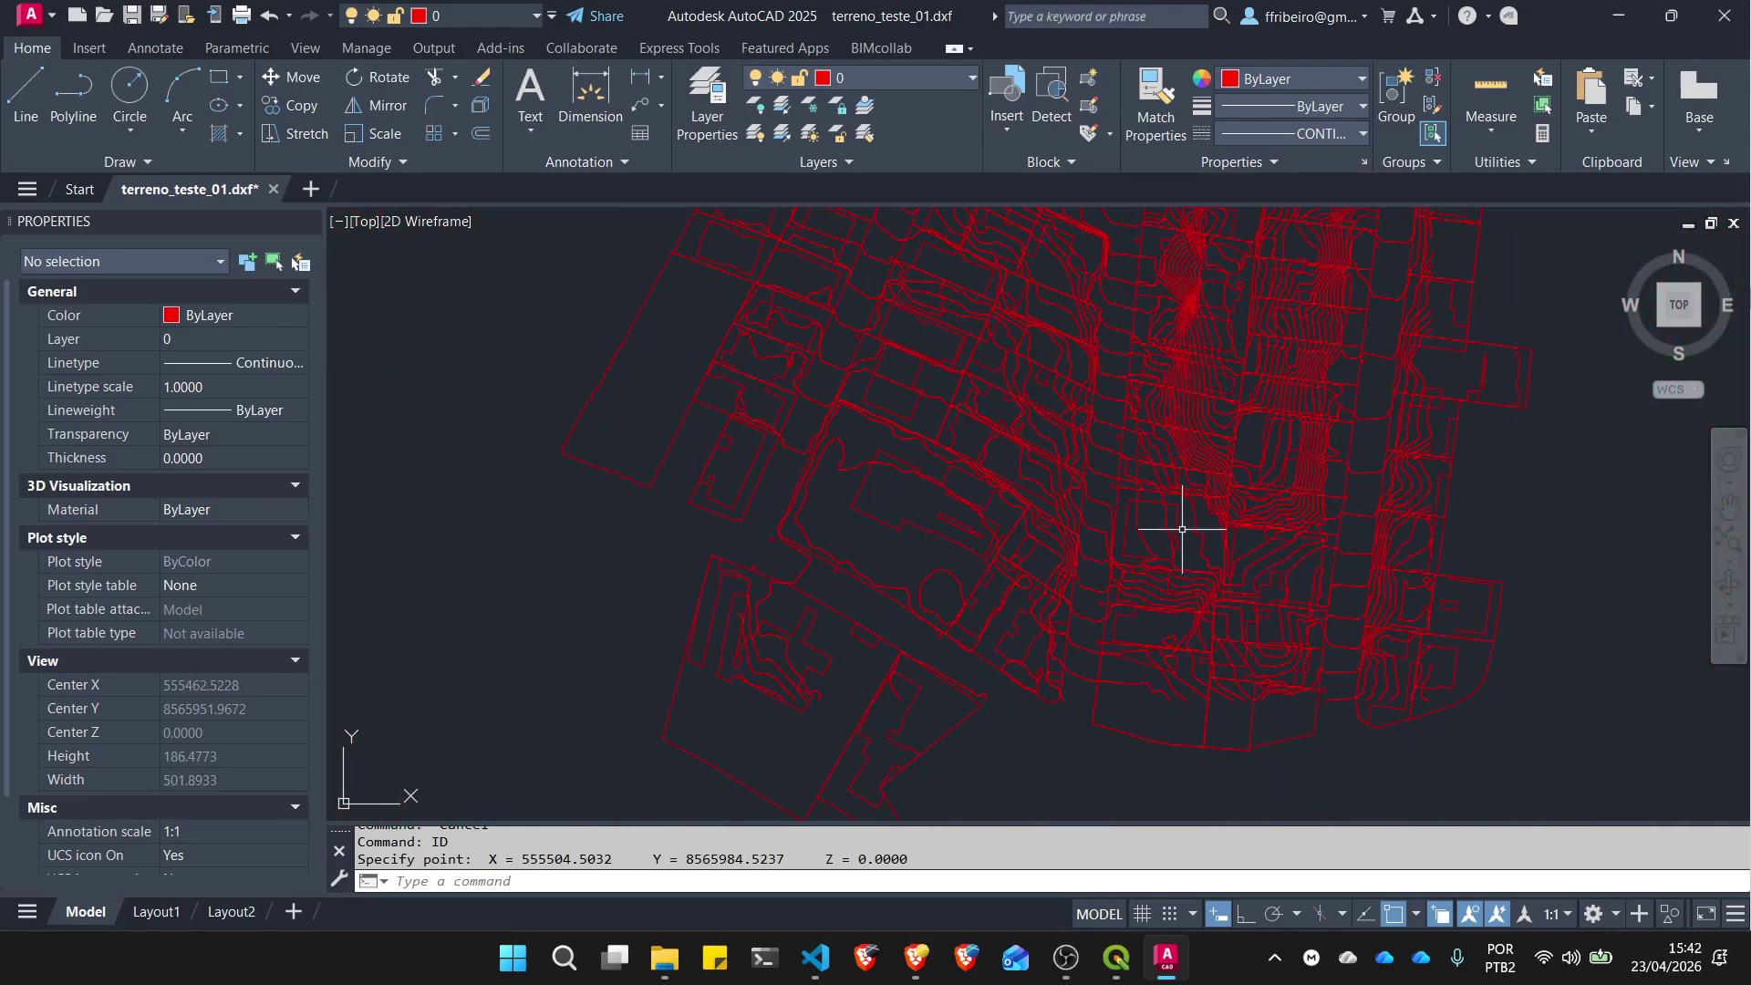
pyautogui.click(707, 94)
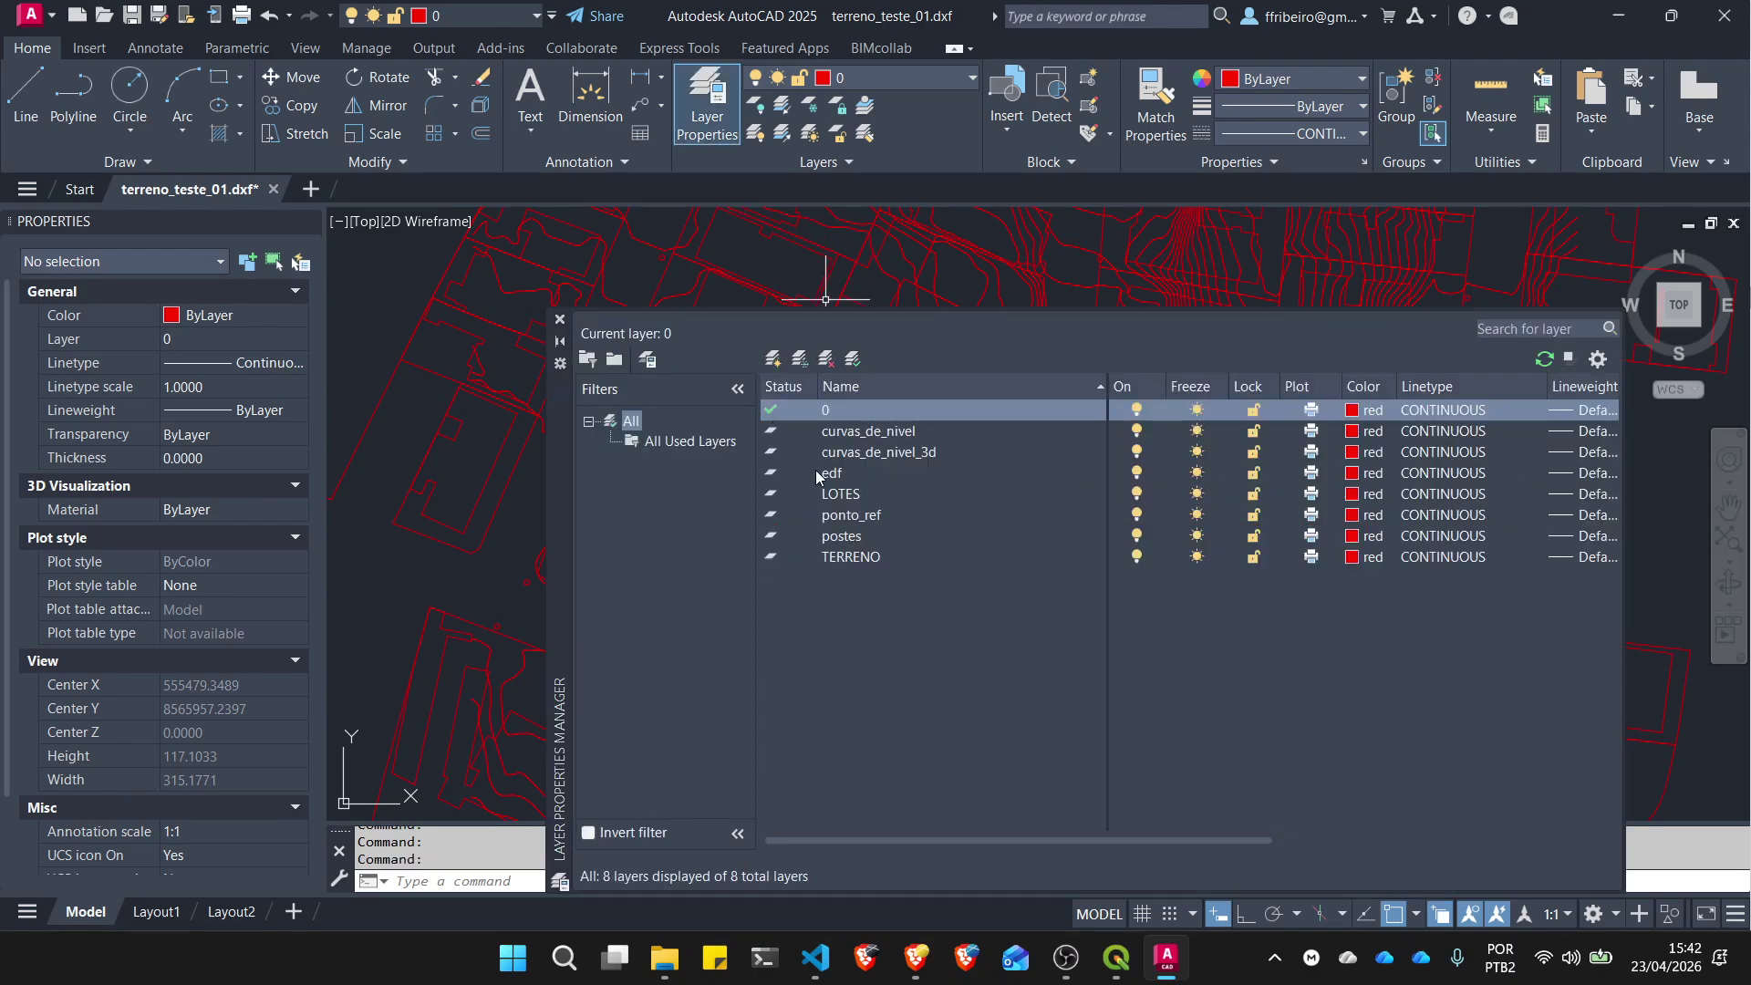
pyautogui.click(1086, 518)
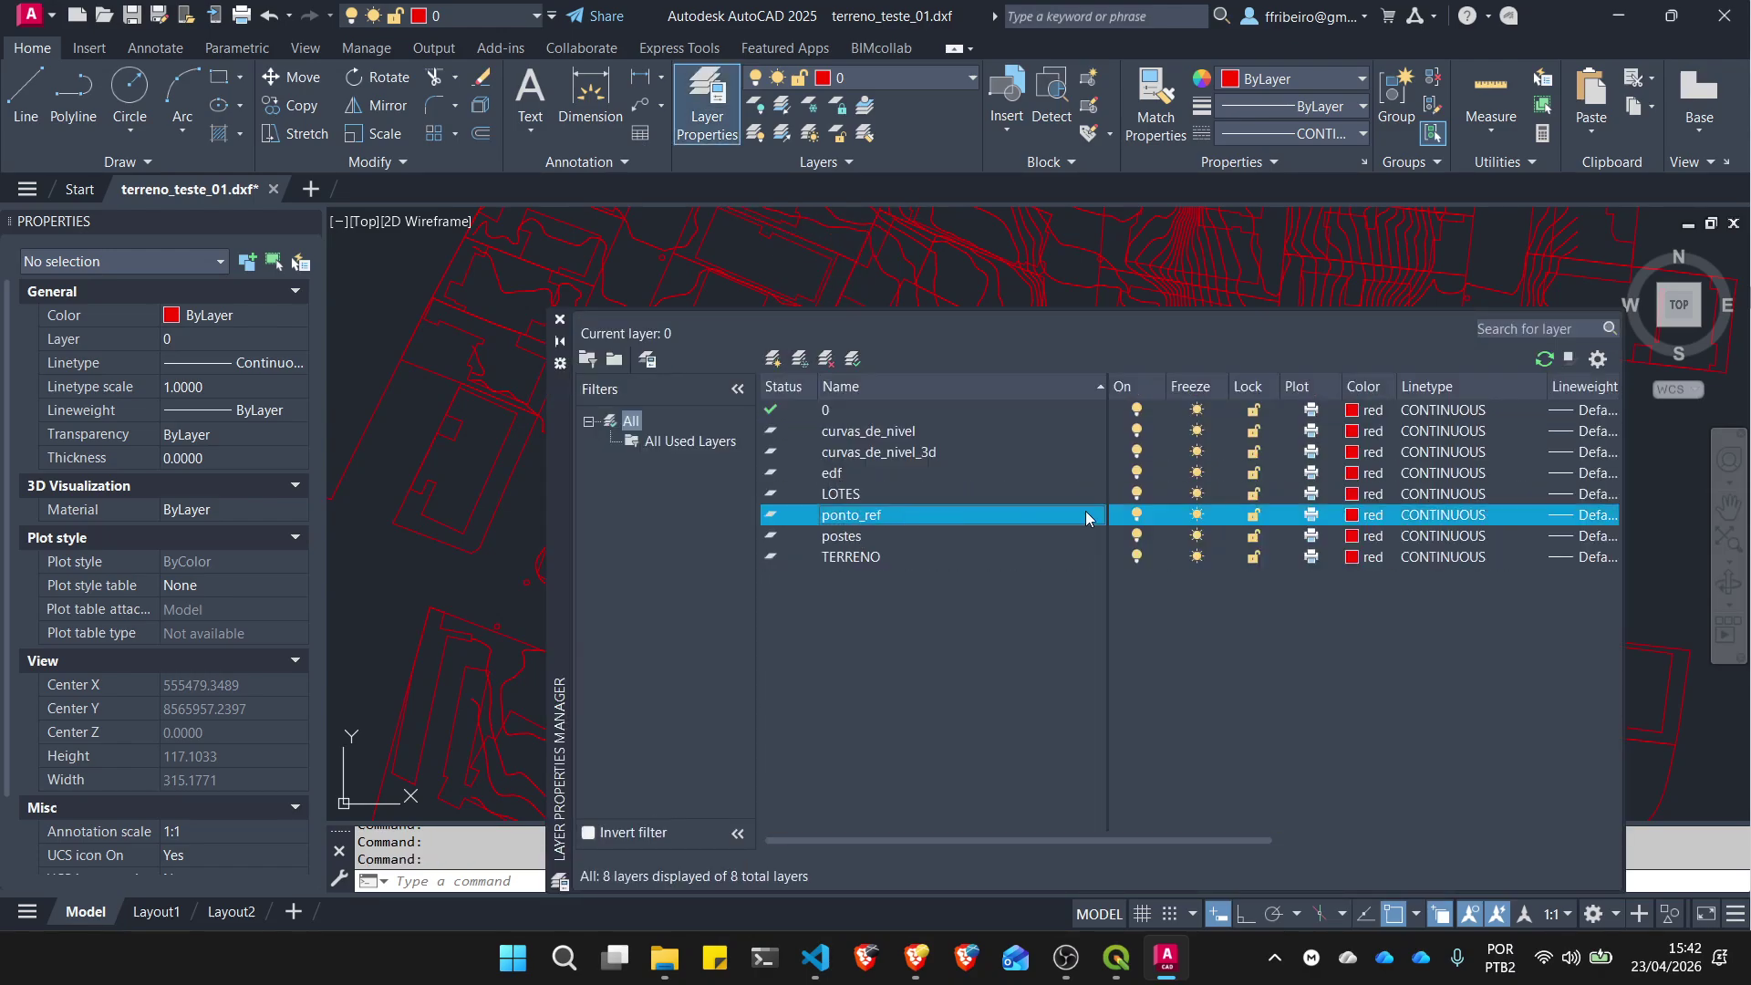
pyautogui.click(1350, 518)
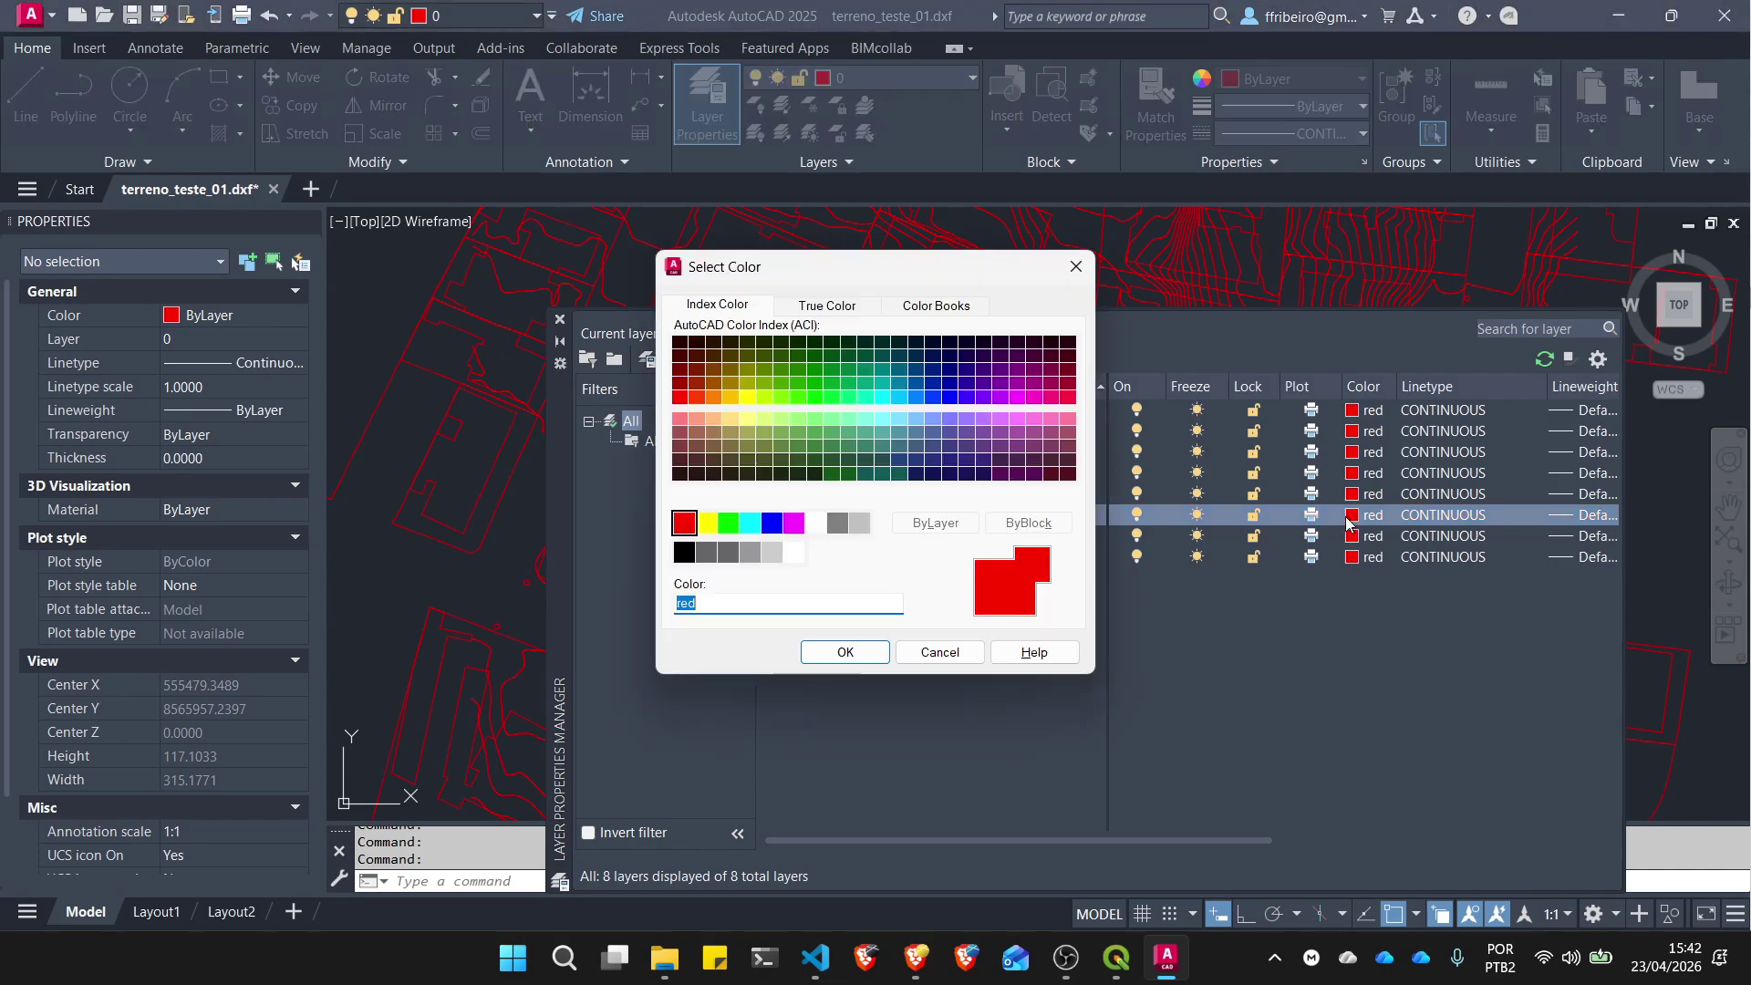
pyautogui.click(707, 523)
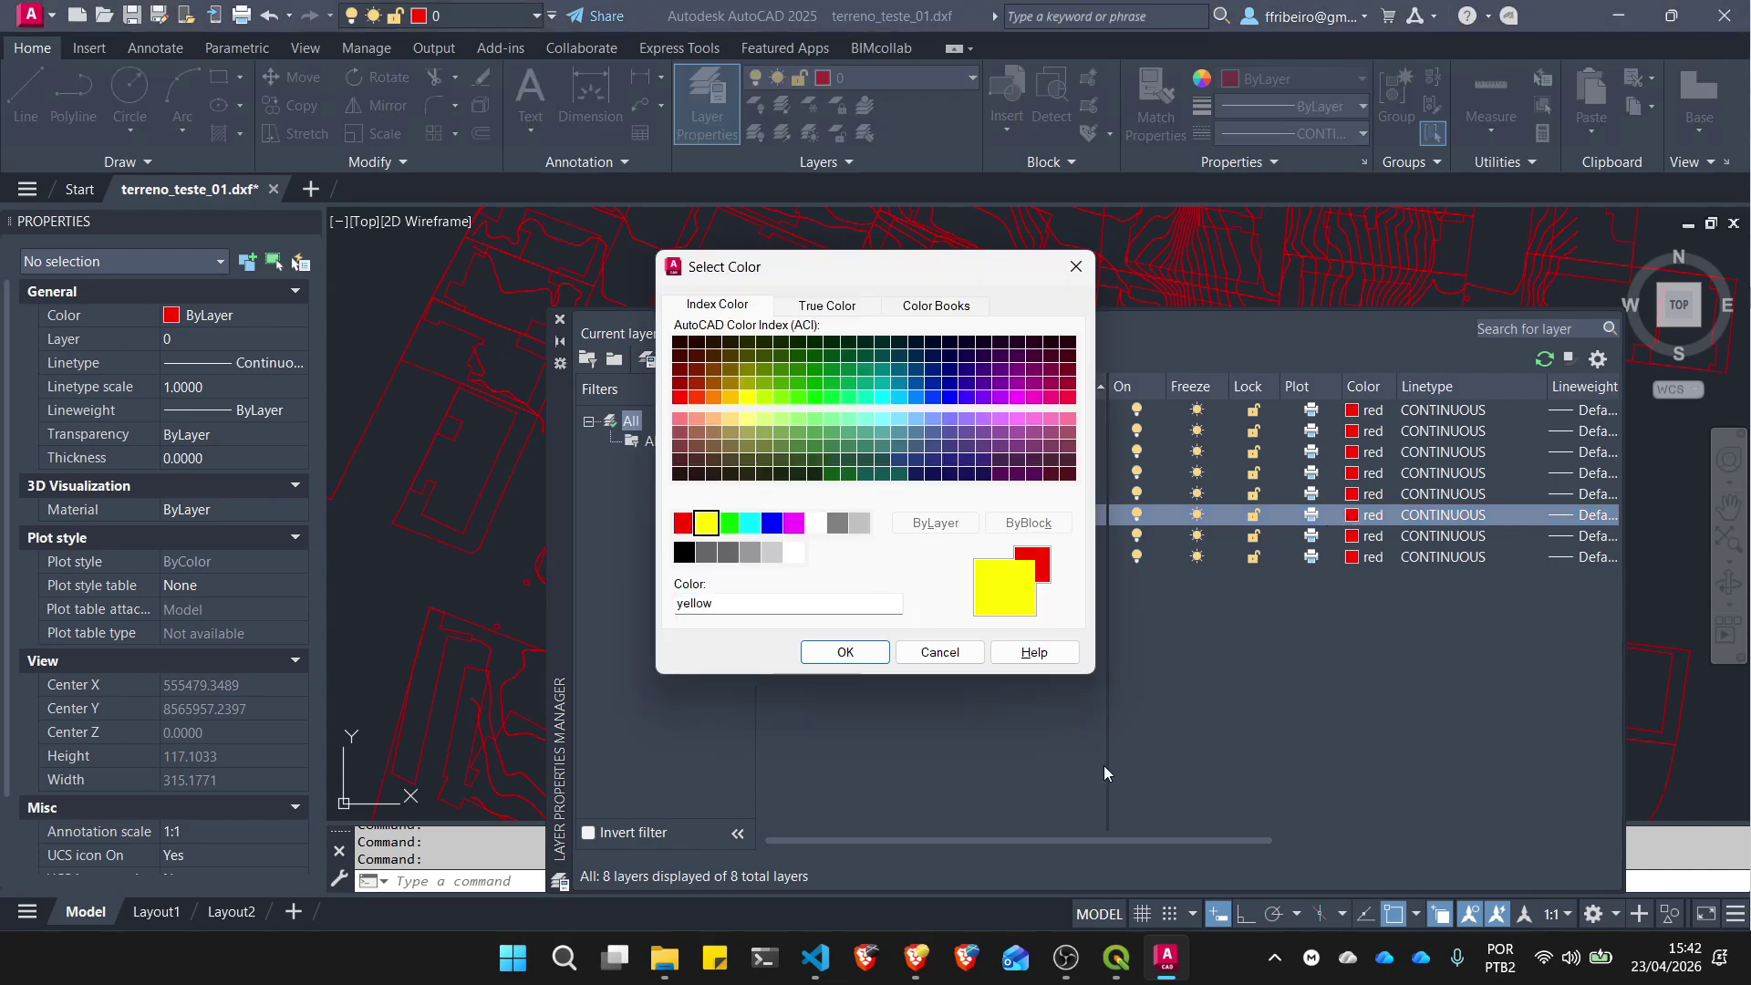
pyautogui.click(1077, 266)
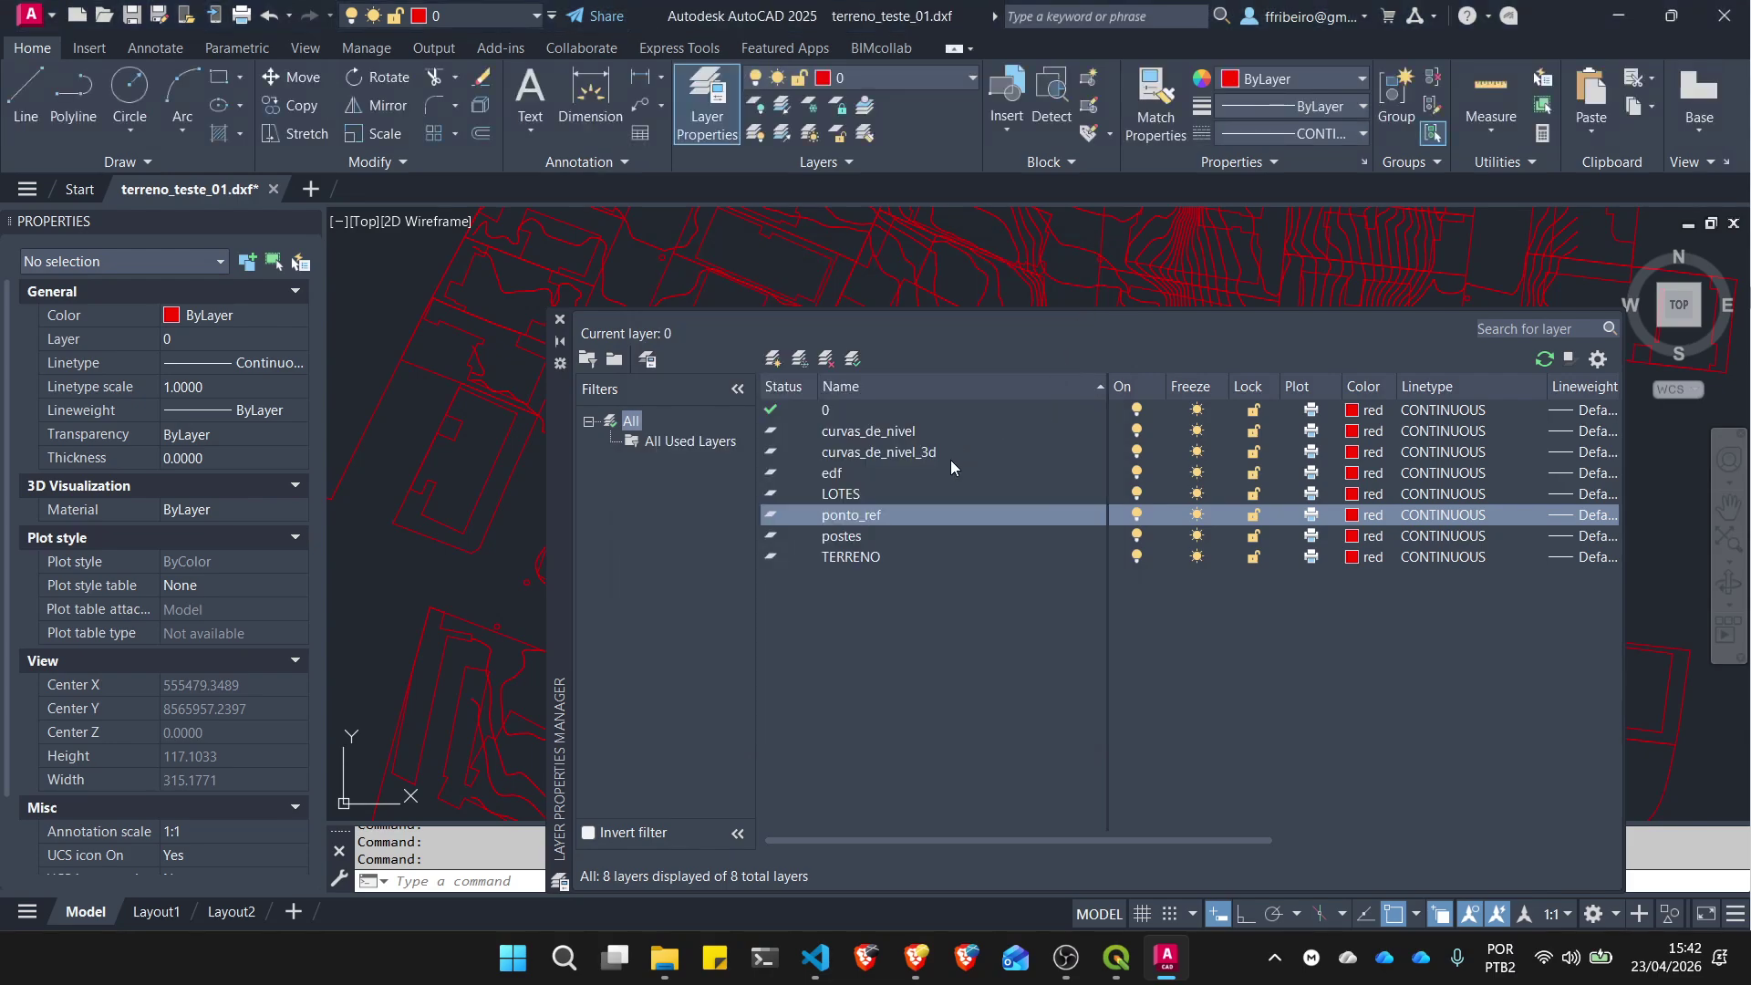
# Step: Set the ponto_ref layer's color to yellow and close the Layer Properties Manager
pyautogui.click(1353, 515)
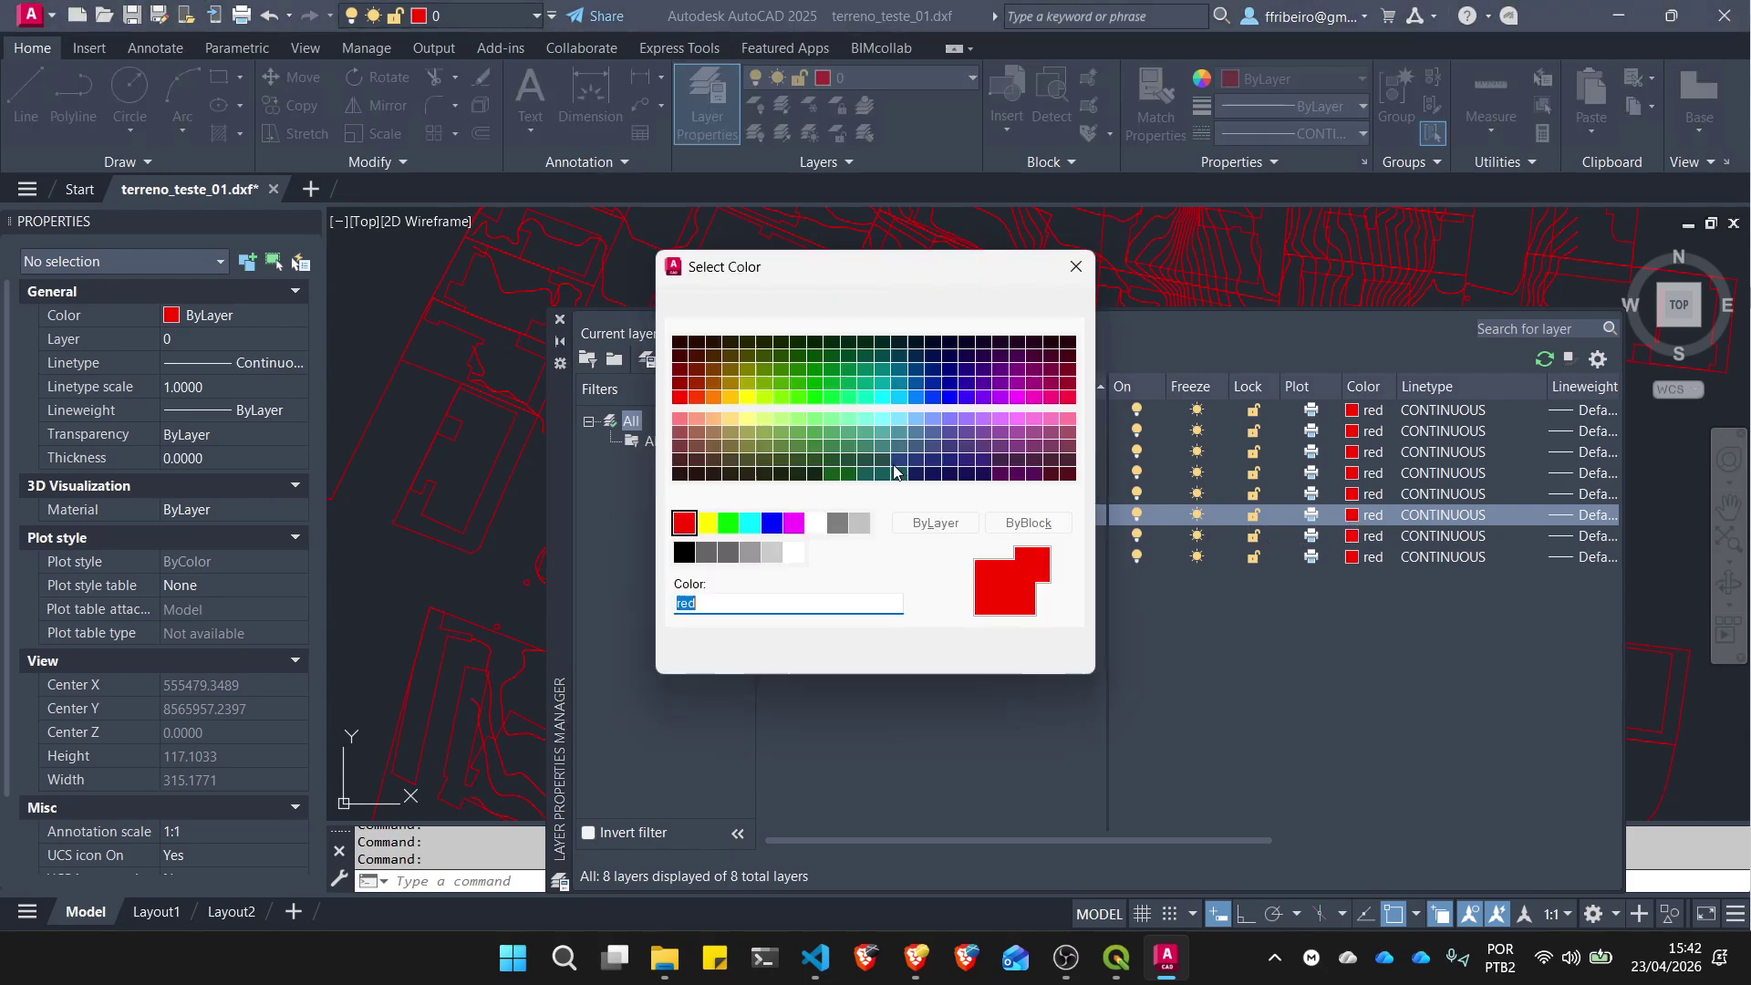
pyautogui.click(707, 523)
pyautogui.click(844, 652)
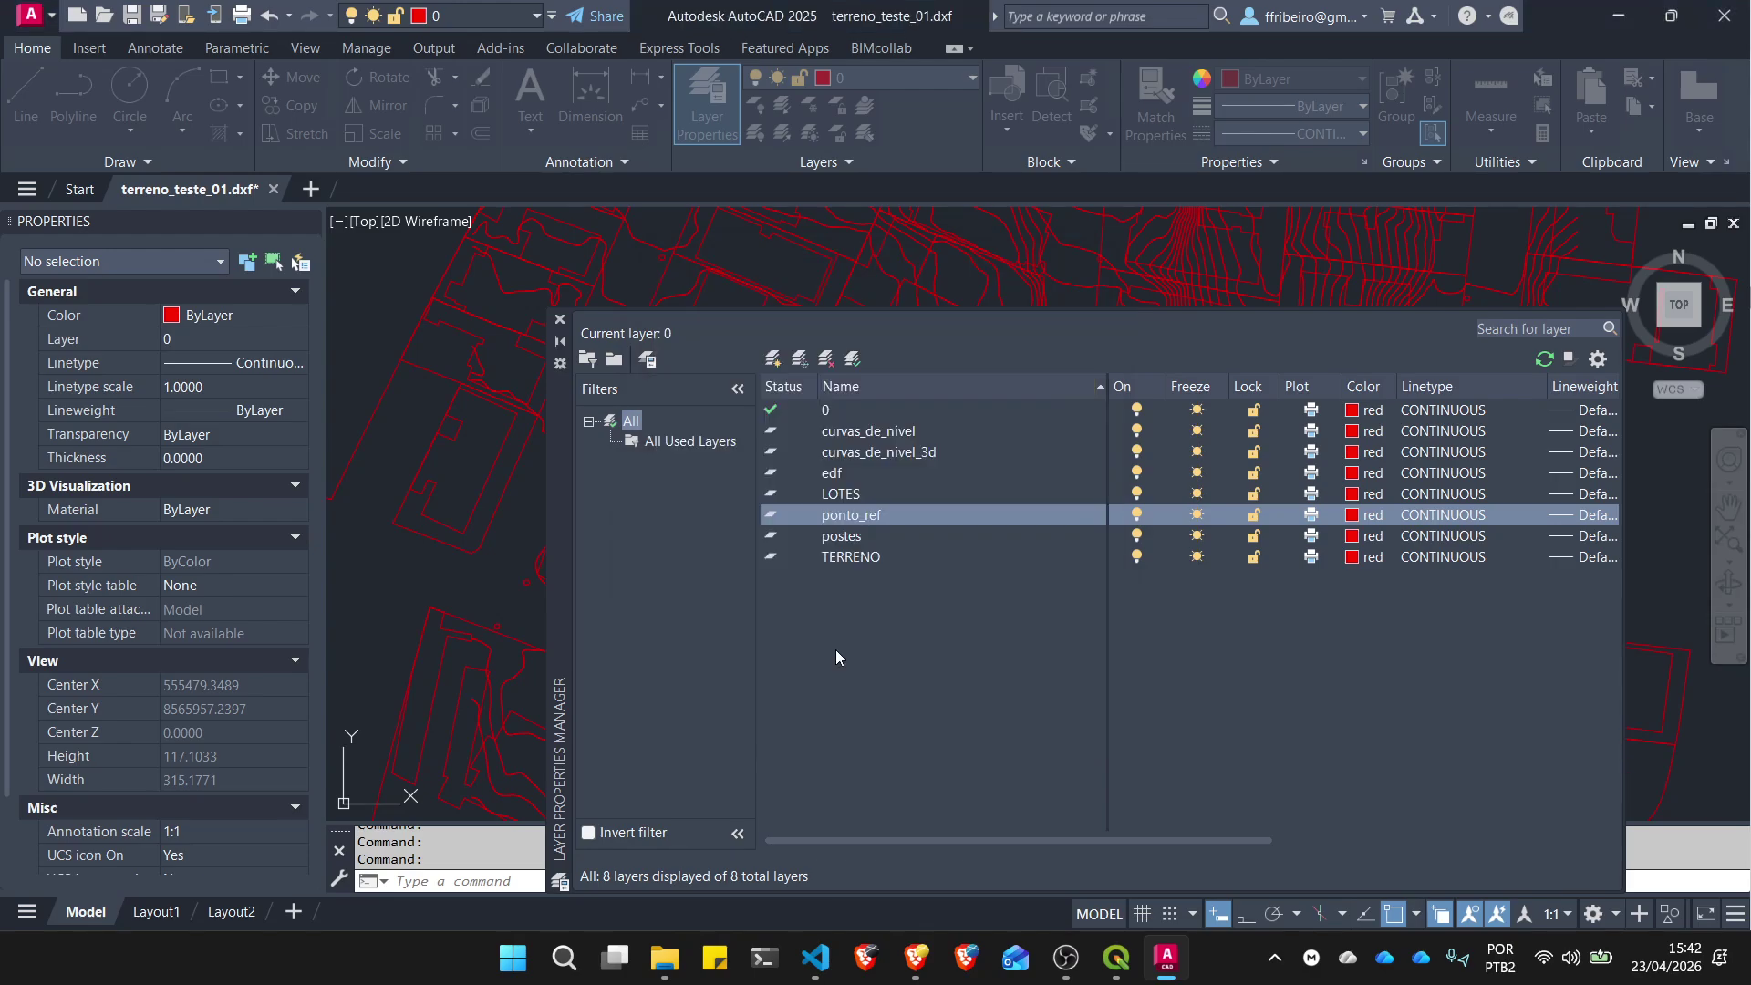
pyautogui.click(560, 319)
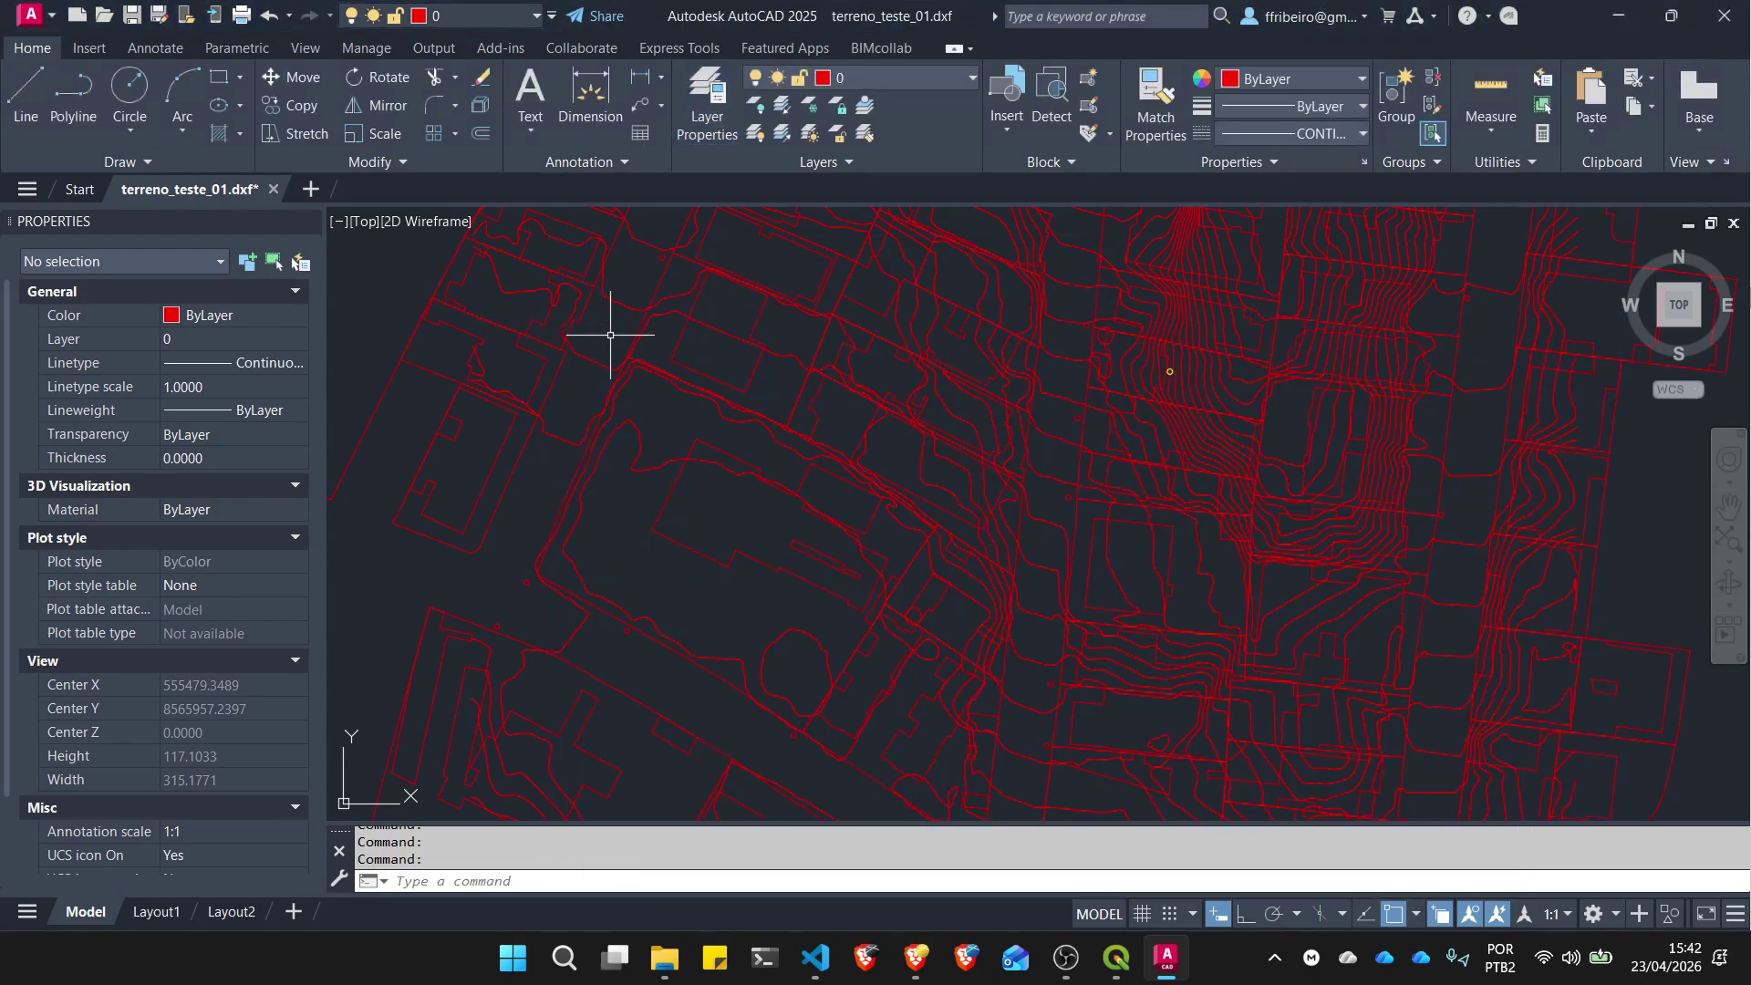
pyautogui.scroll(8, 1173, 341)
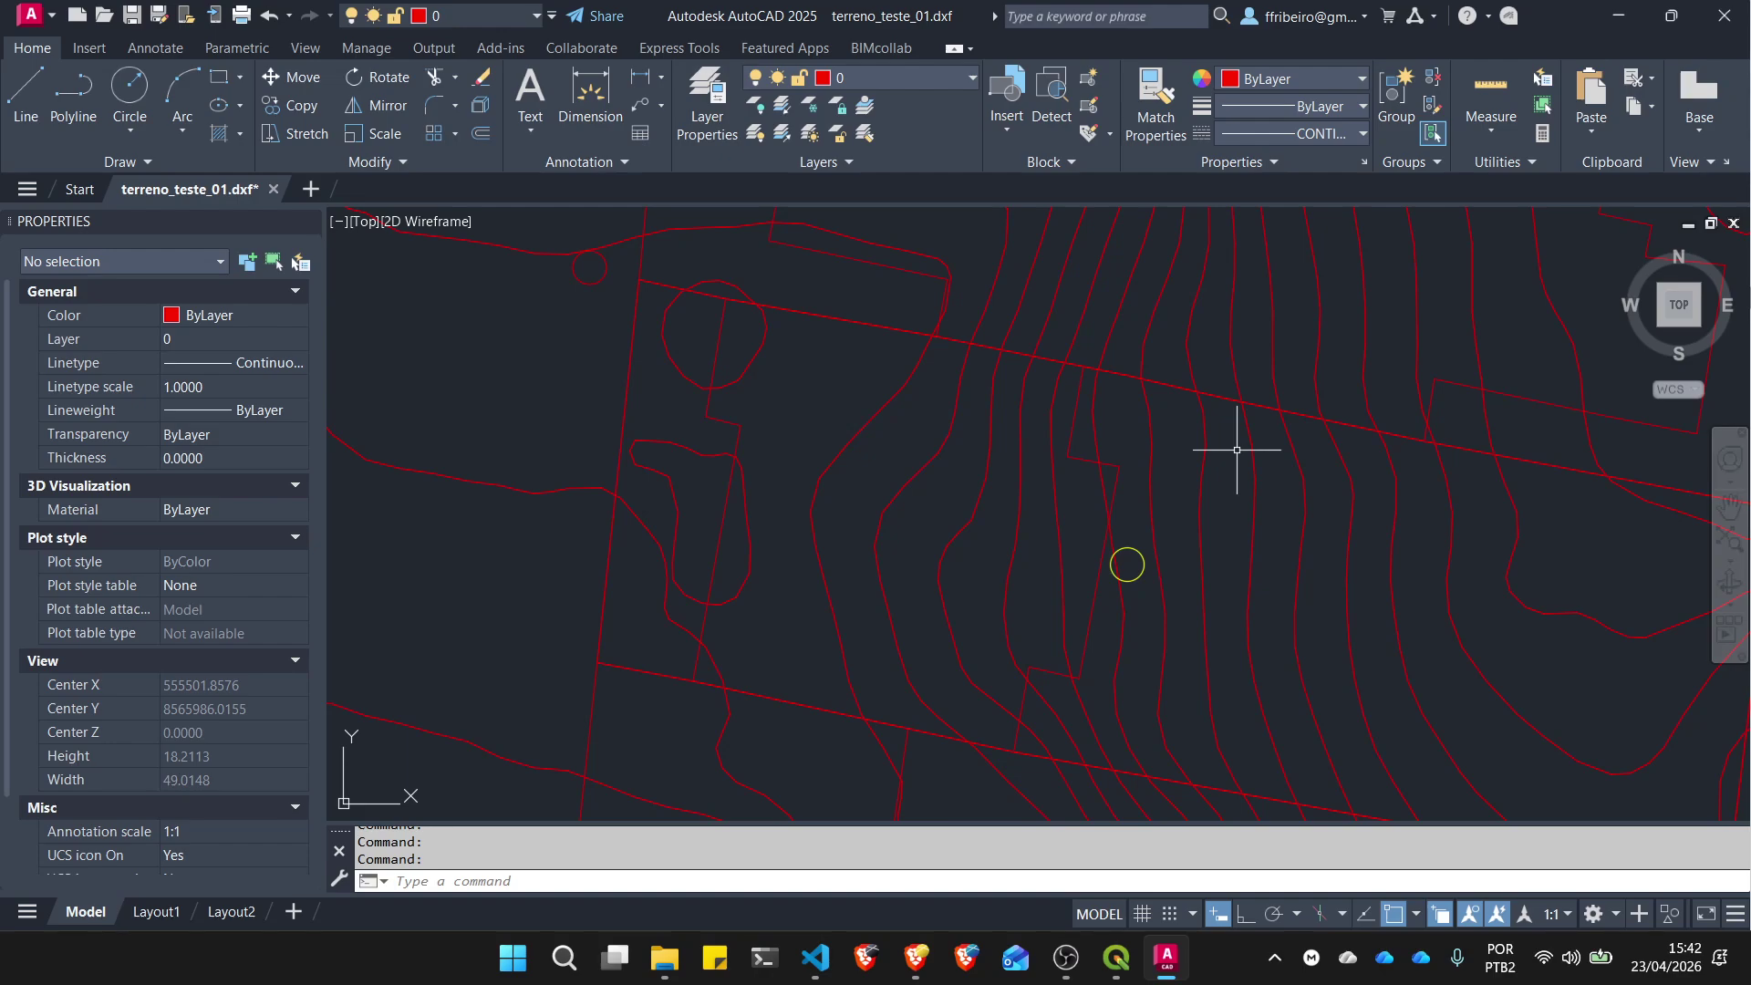
pyautogui.scroll(-12, 1237, 450)
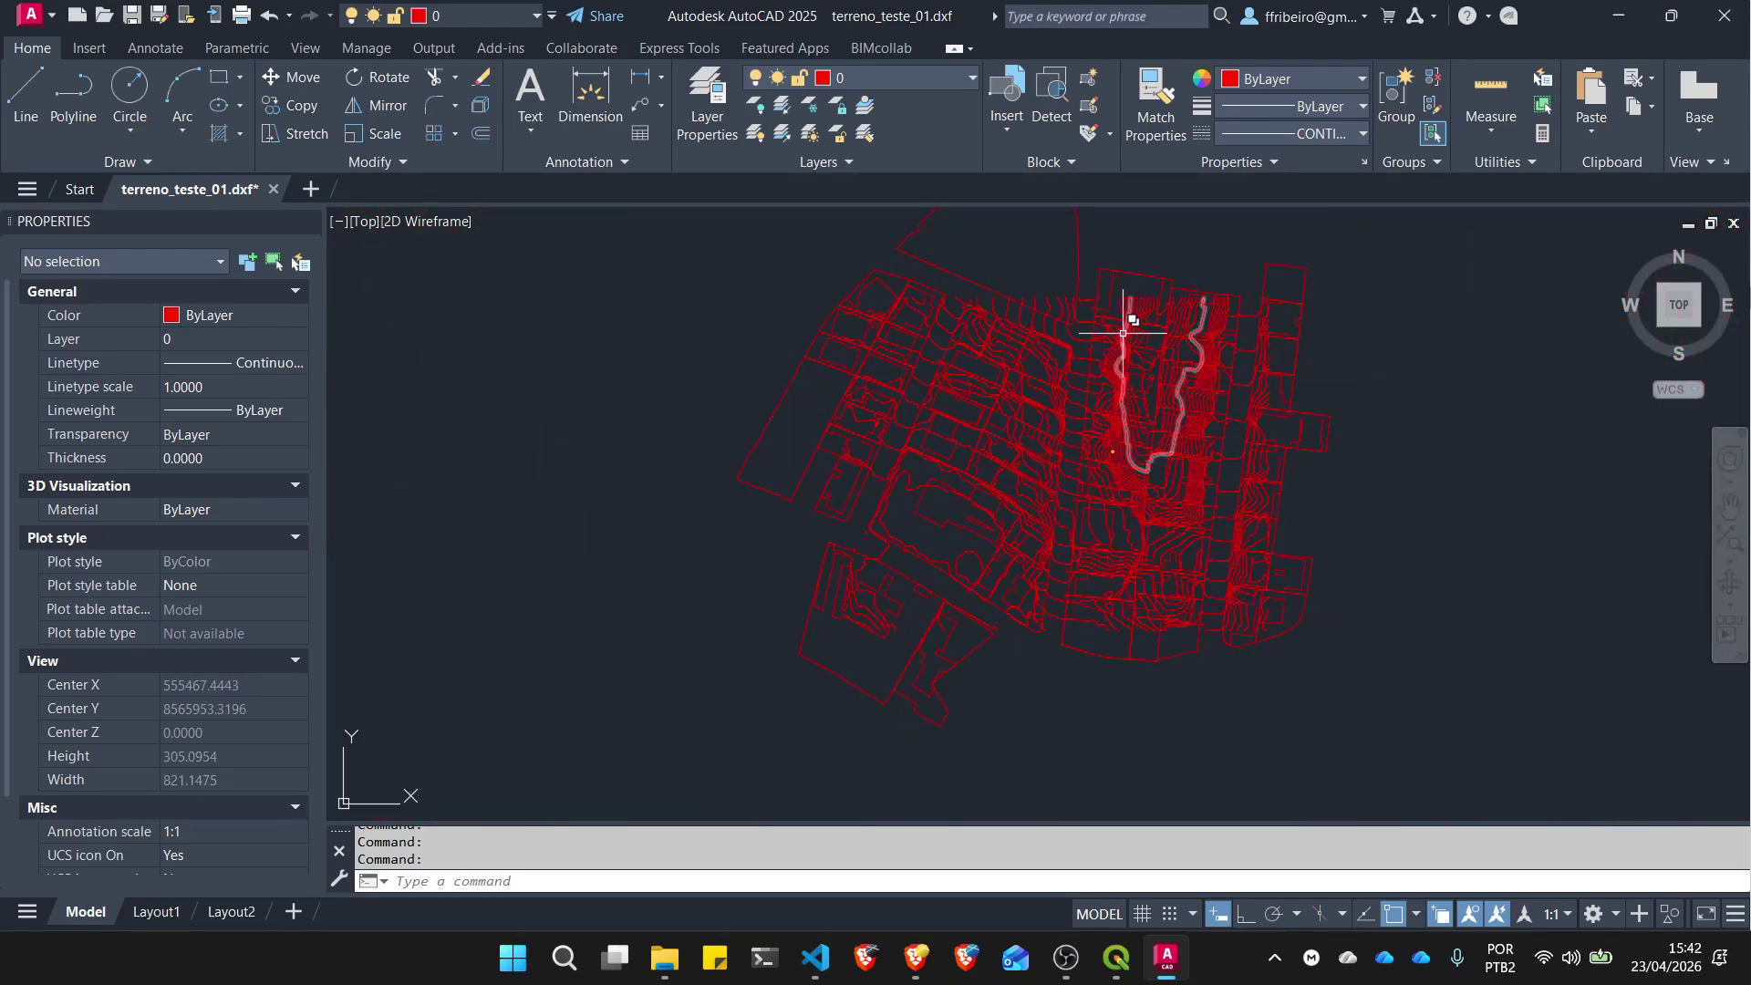
pyautogui.scroll(8, 1126, 456)
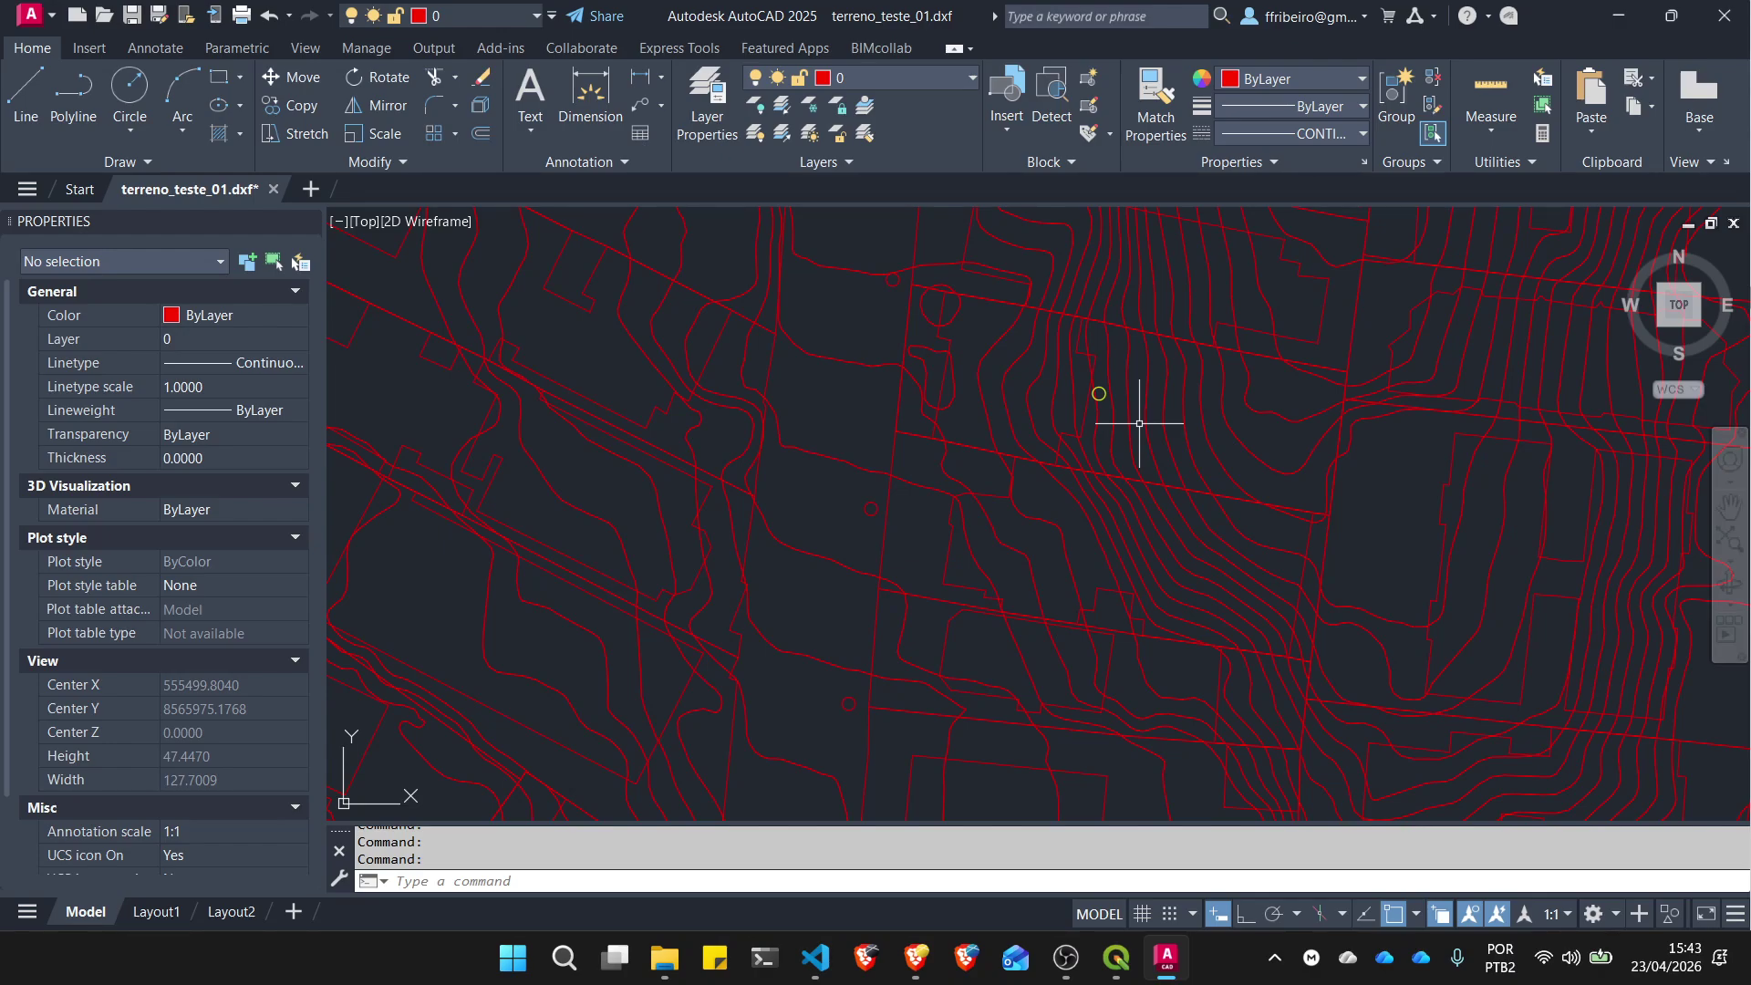
pyautogui.scroll(-8, 1140, 424)
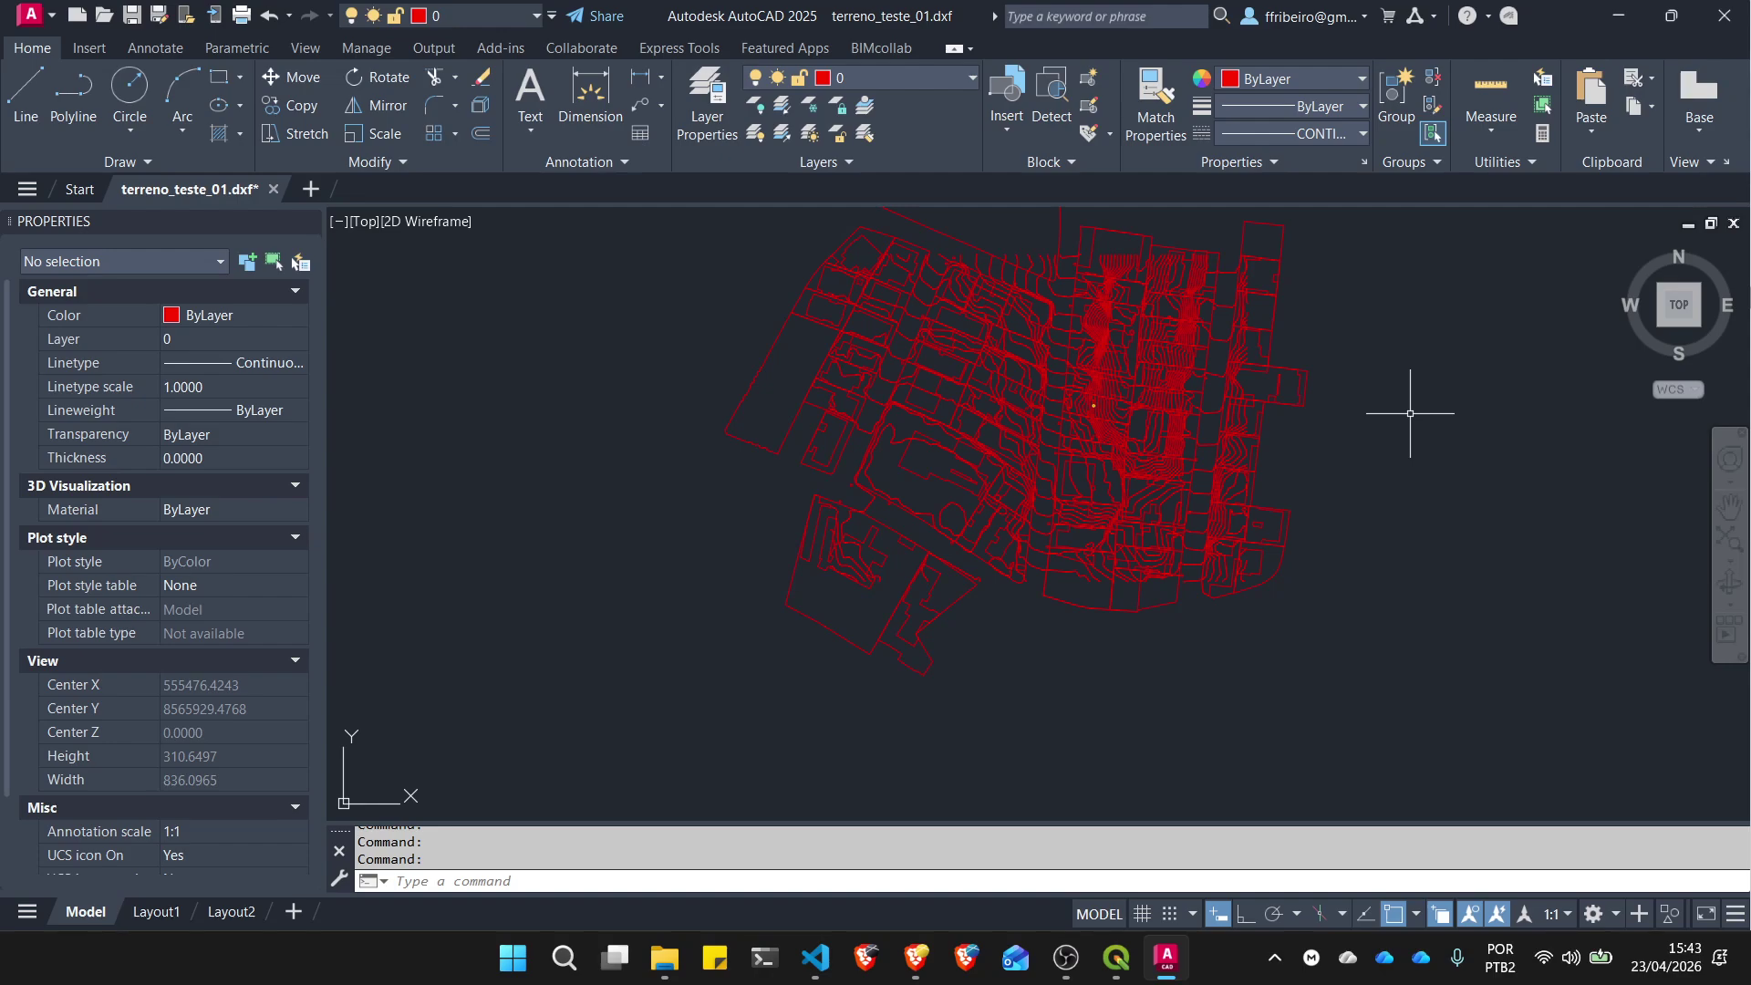
# Step: Switch to QGIS, close the finished export dialog, and reopen the Exportar camadas para DXF tool
pyautogui.click(1117, 958)
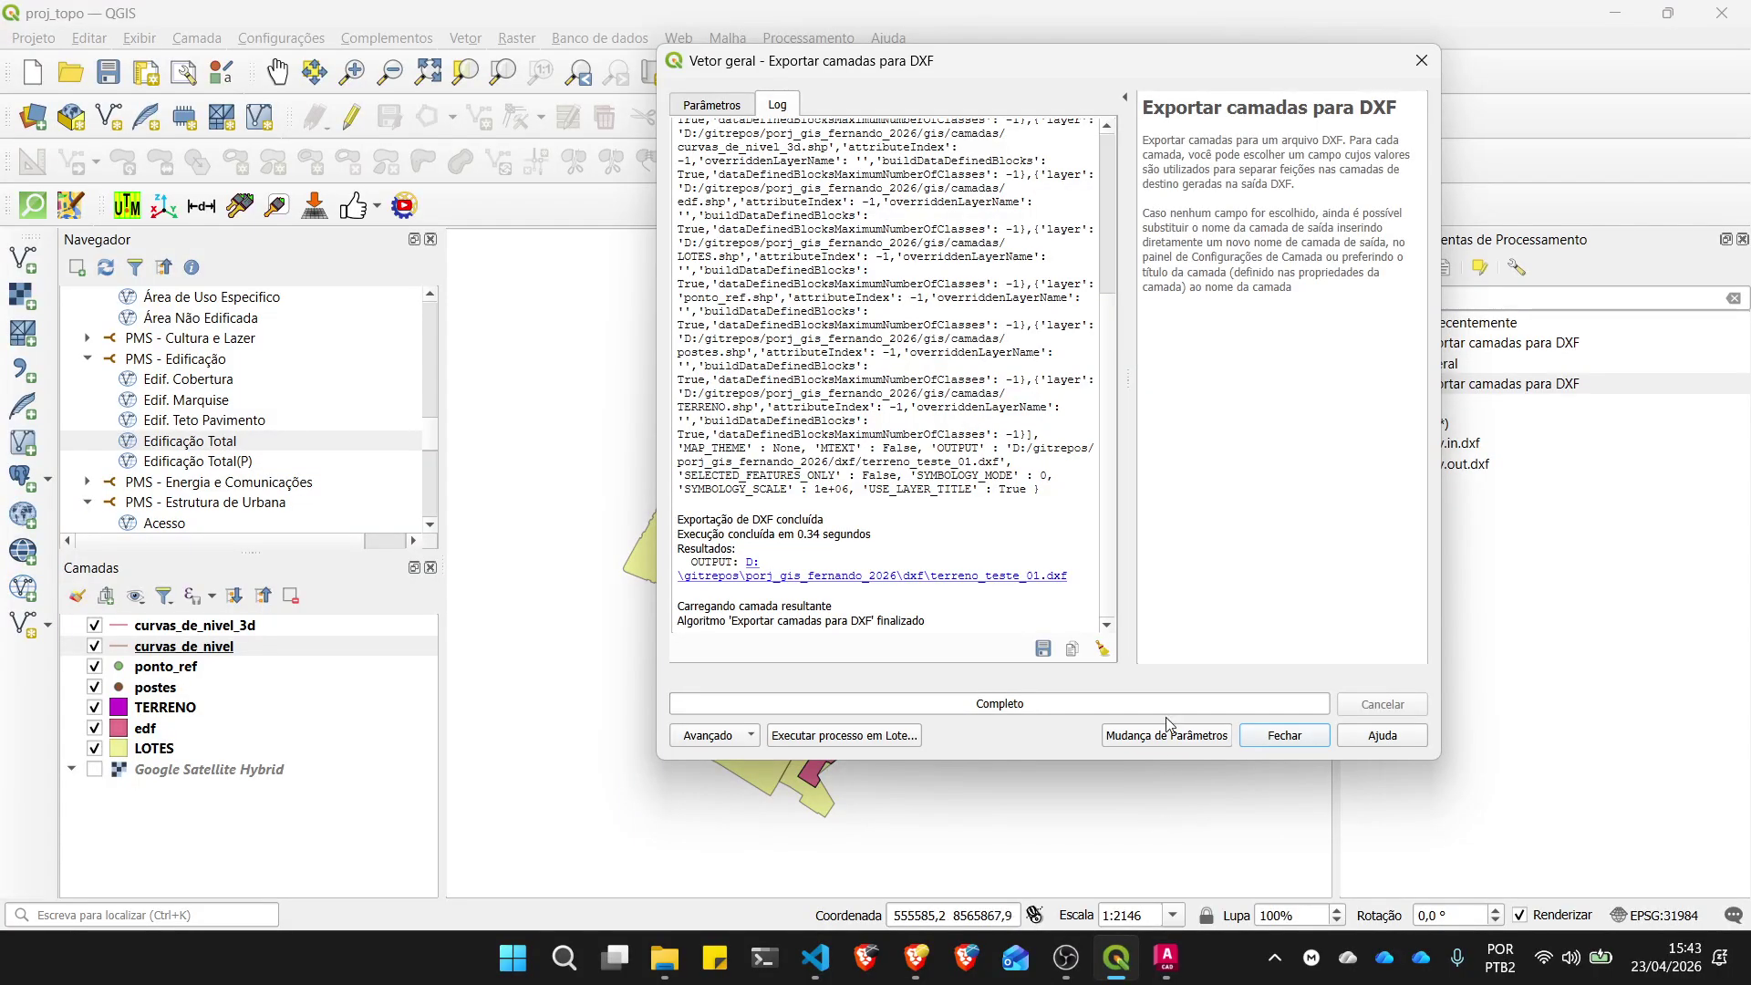
pyautogui.click(1422, 60)
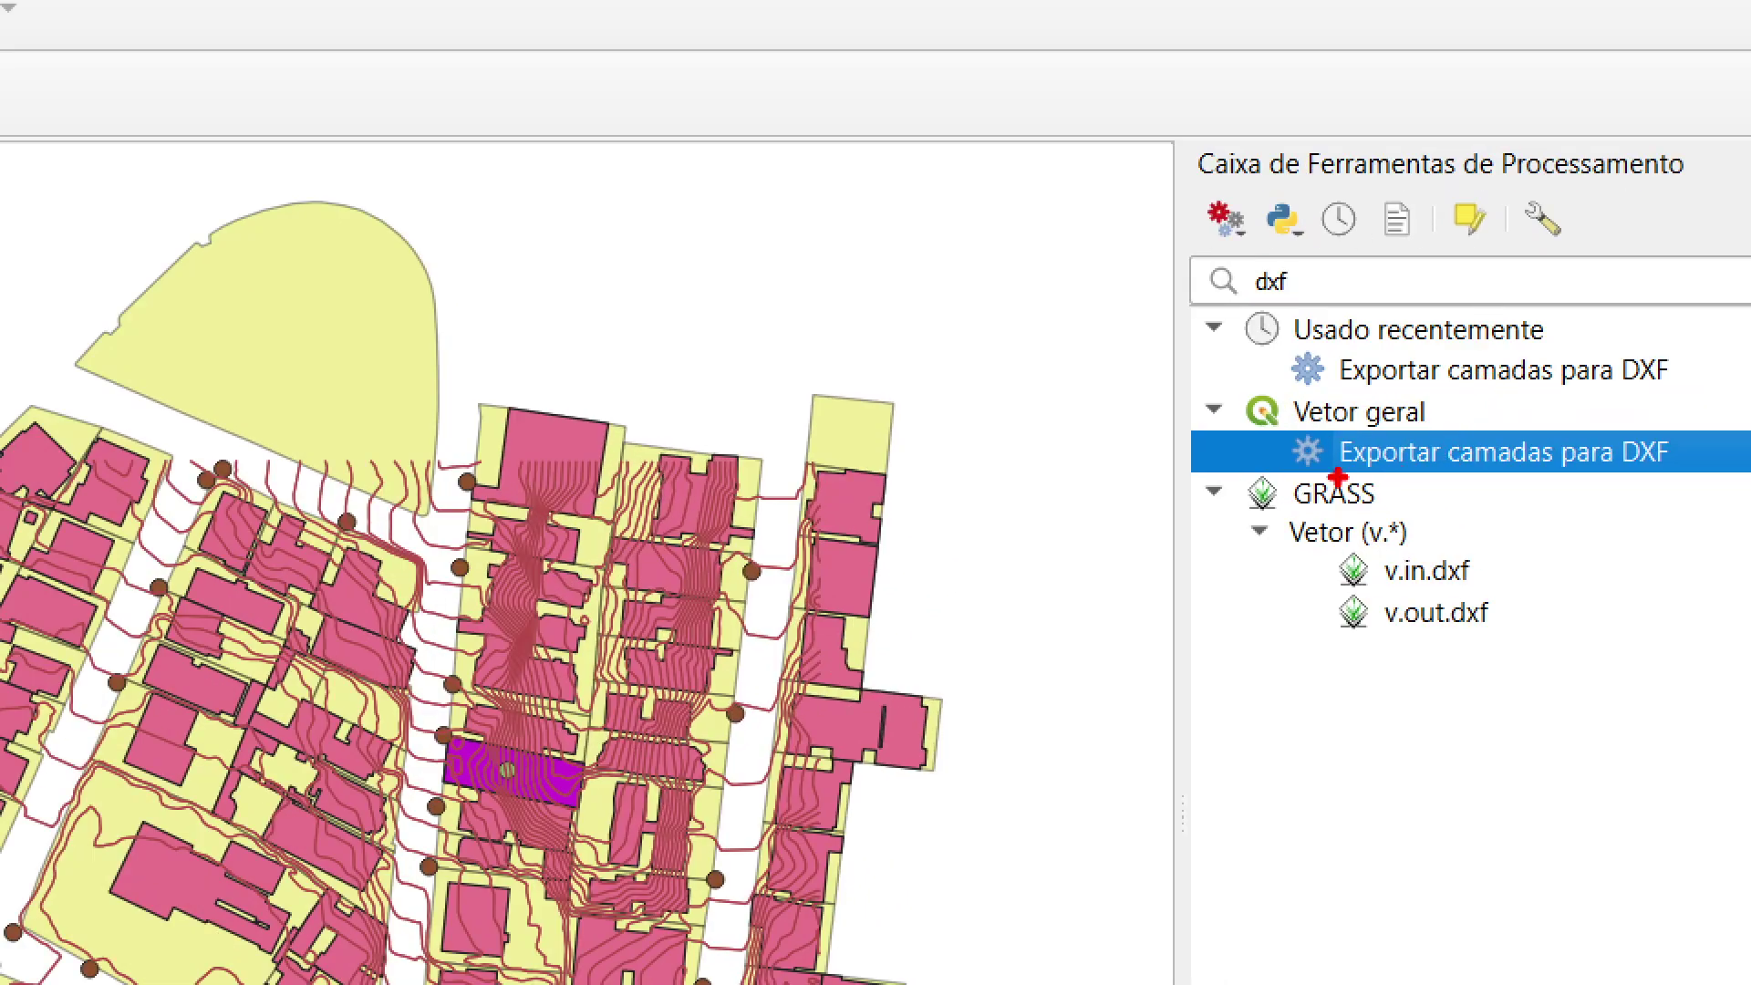
pyautogui.moveTo(1415, 396); pyautogui.dragTo(1581, 405)
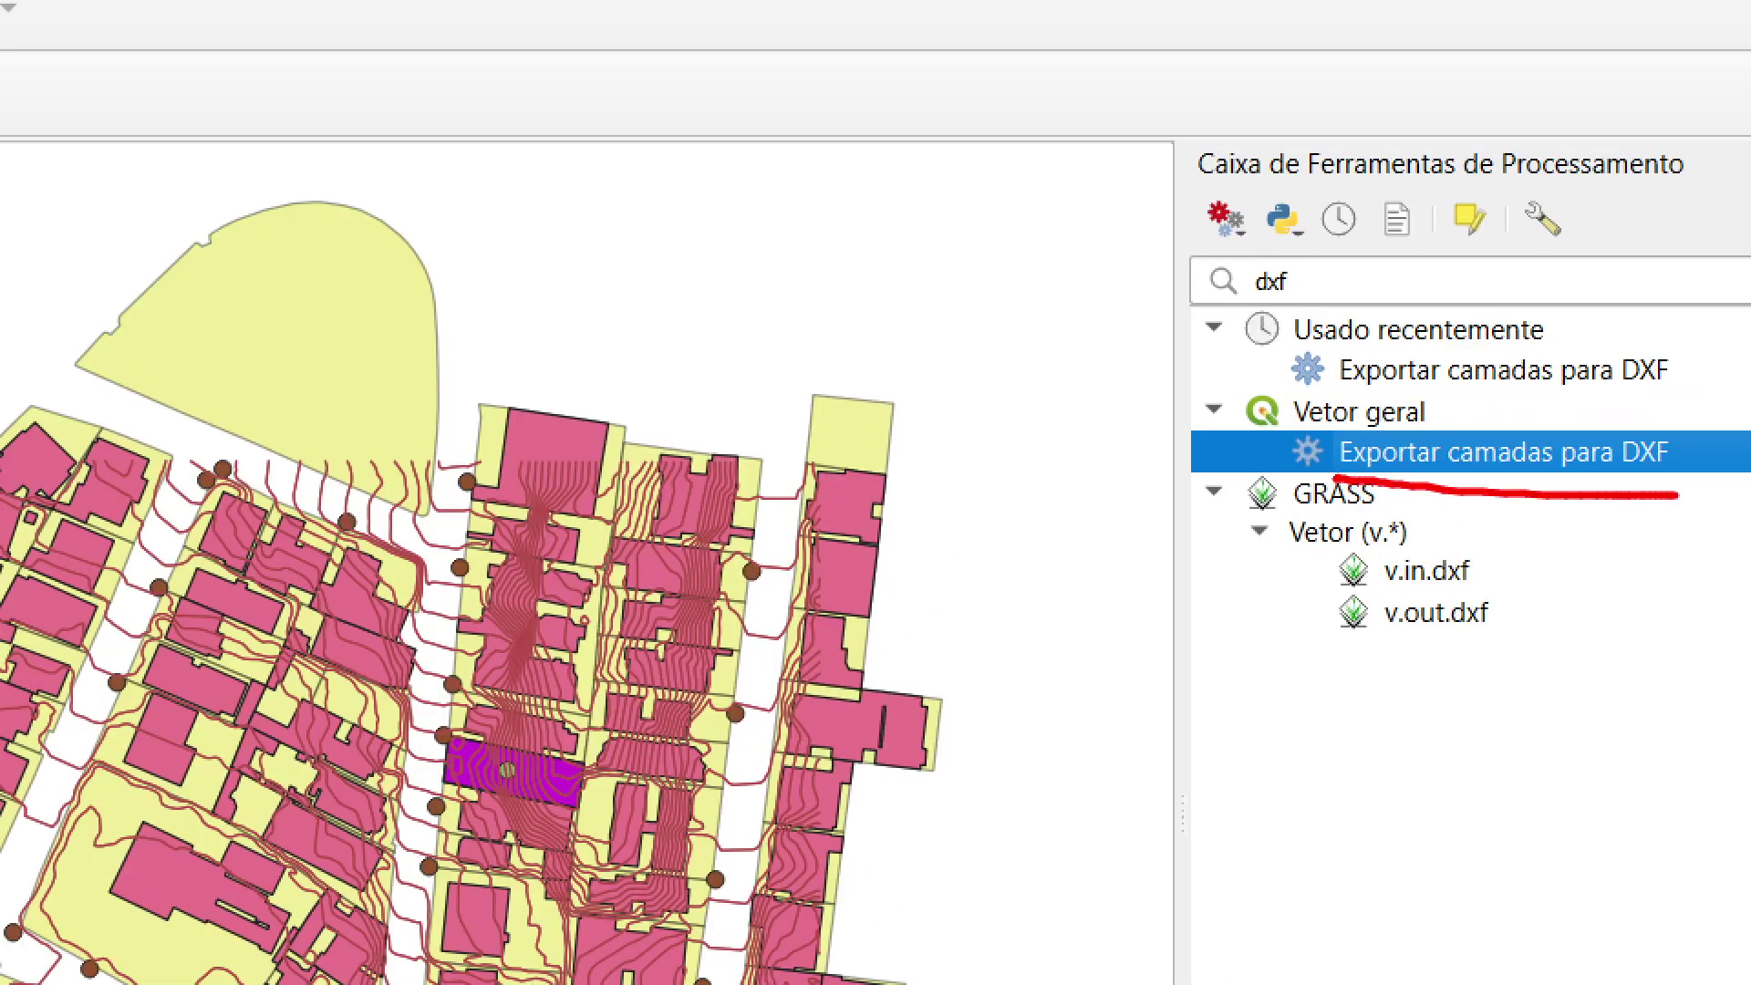
pyautogui.moveTo(1678, 496)
pyautogui.mouseDown()
pyautogui.moveTo(1483, 392)
pyautogui.moveTo(1288, 476)
pyautogui.mouseUp()
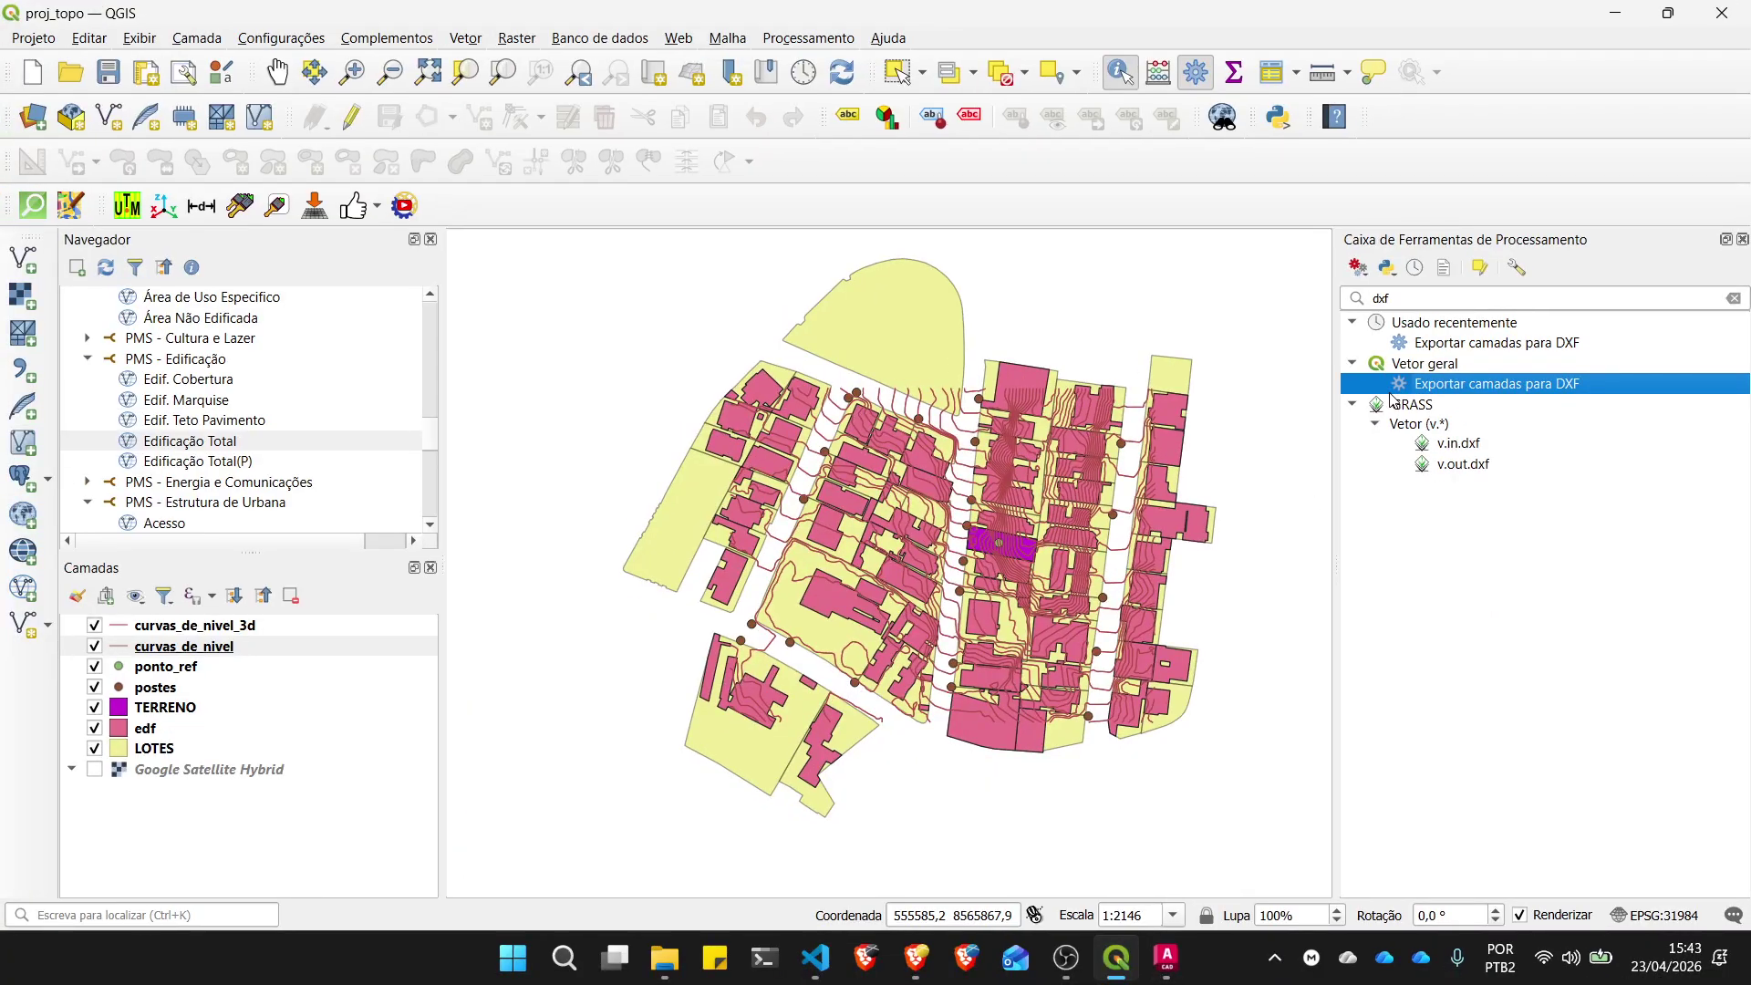
pyautogui.doubleClick(1479, 391)
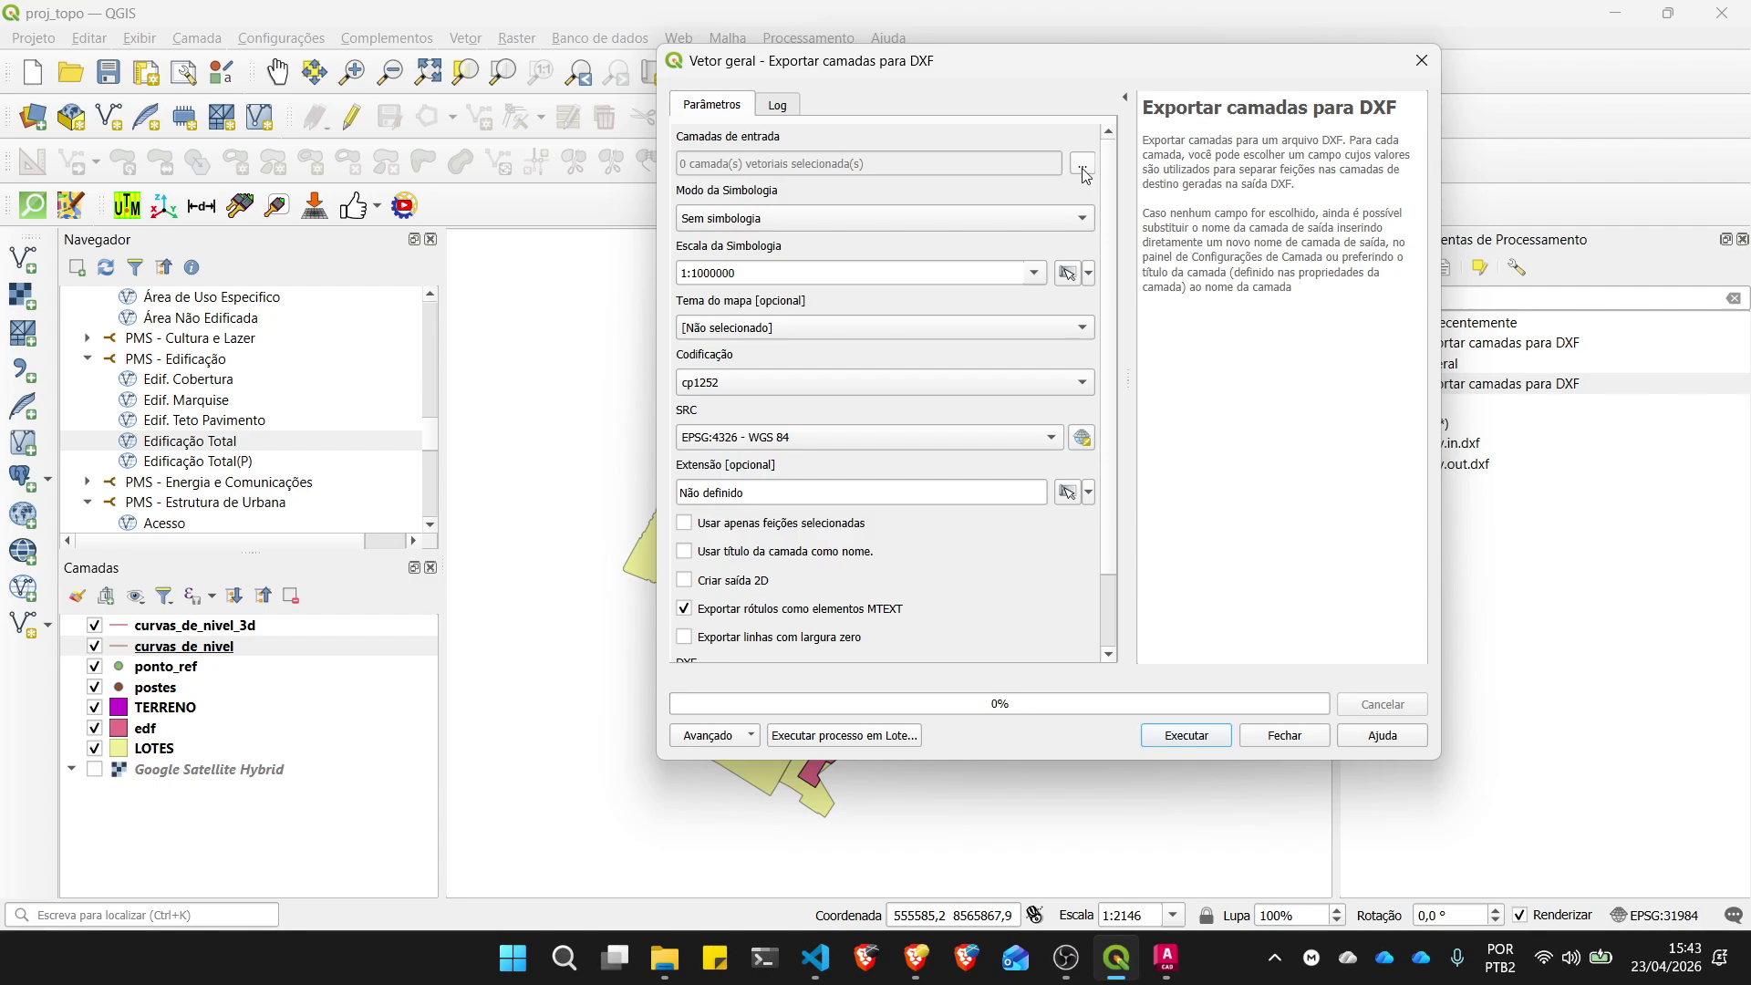
# Step: Select all seven vector layers, from curvas_de_nivel to TERRENO, as input layers for the DXF export
pyautogui.click(1210, 131)
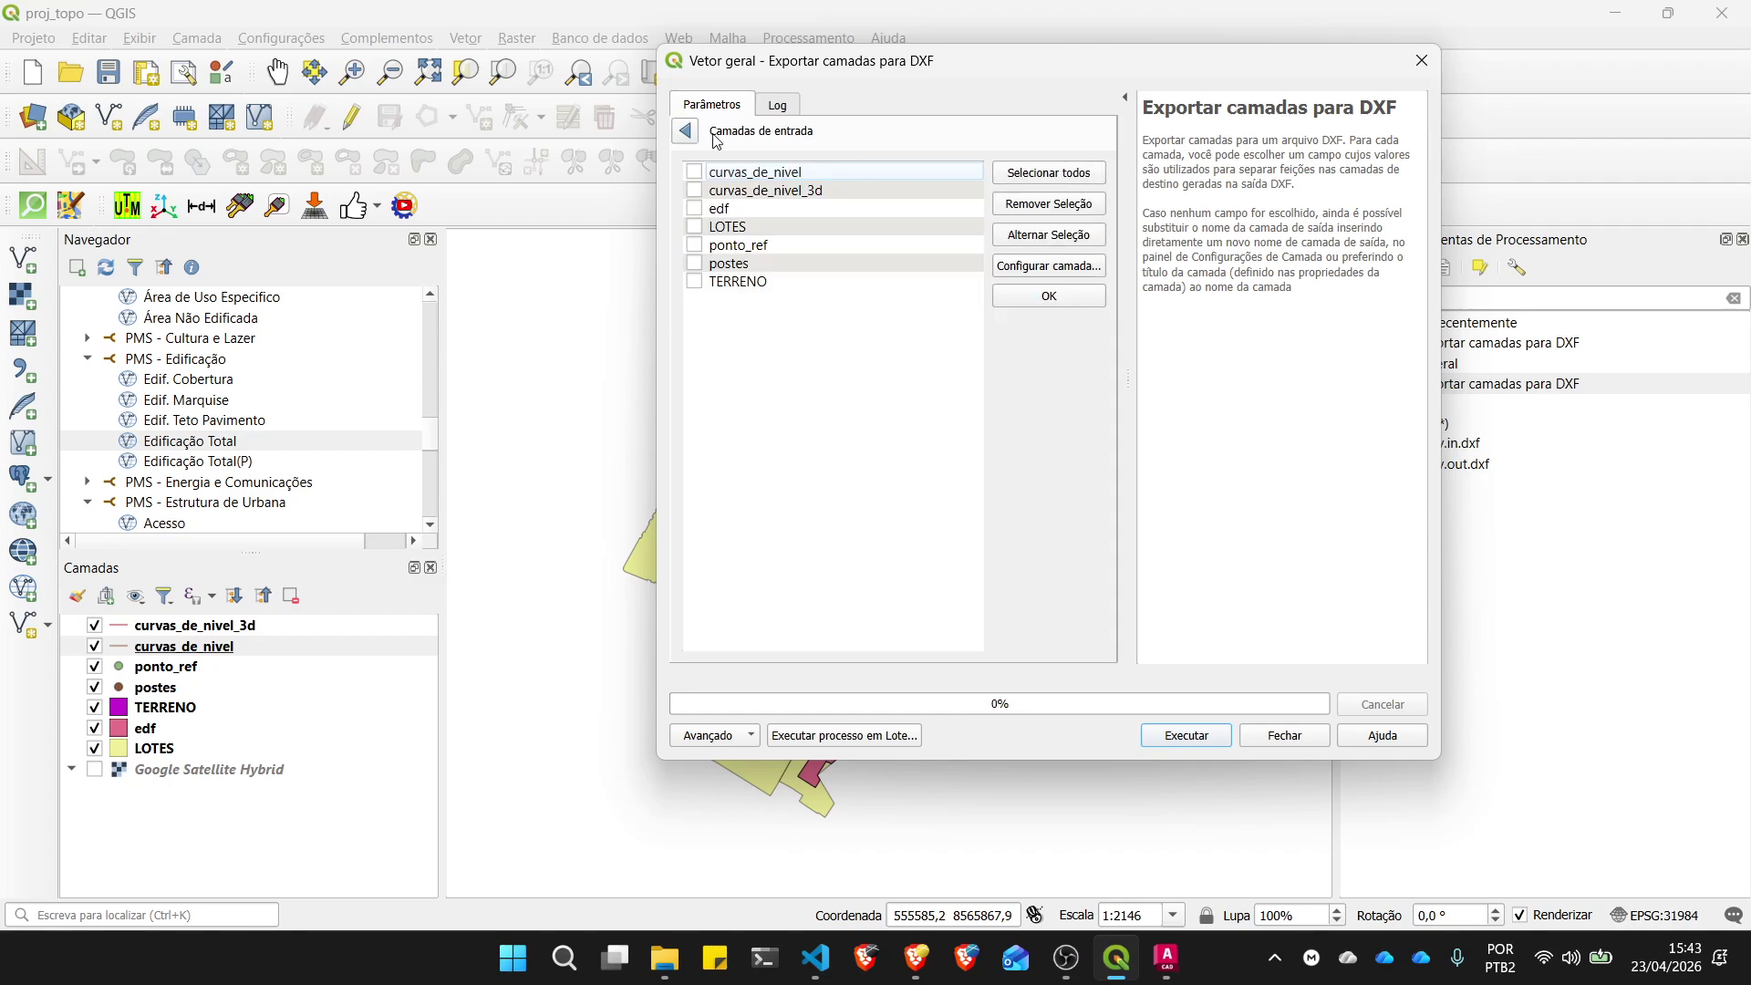
pyautogui.click(689, 132)
pyautogui.click(1083, 164)
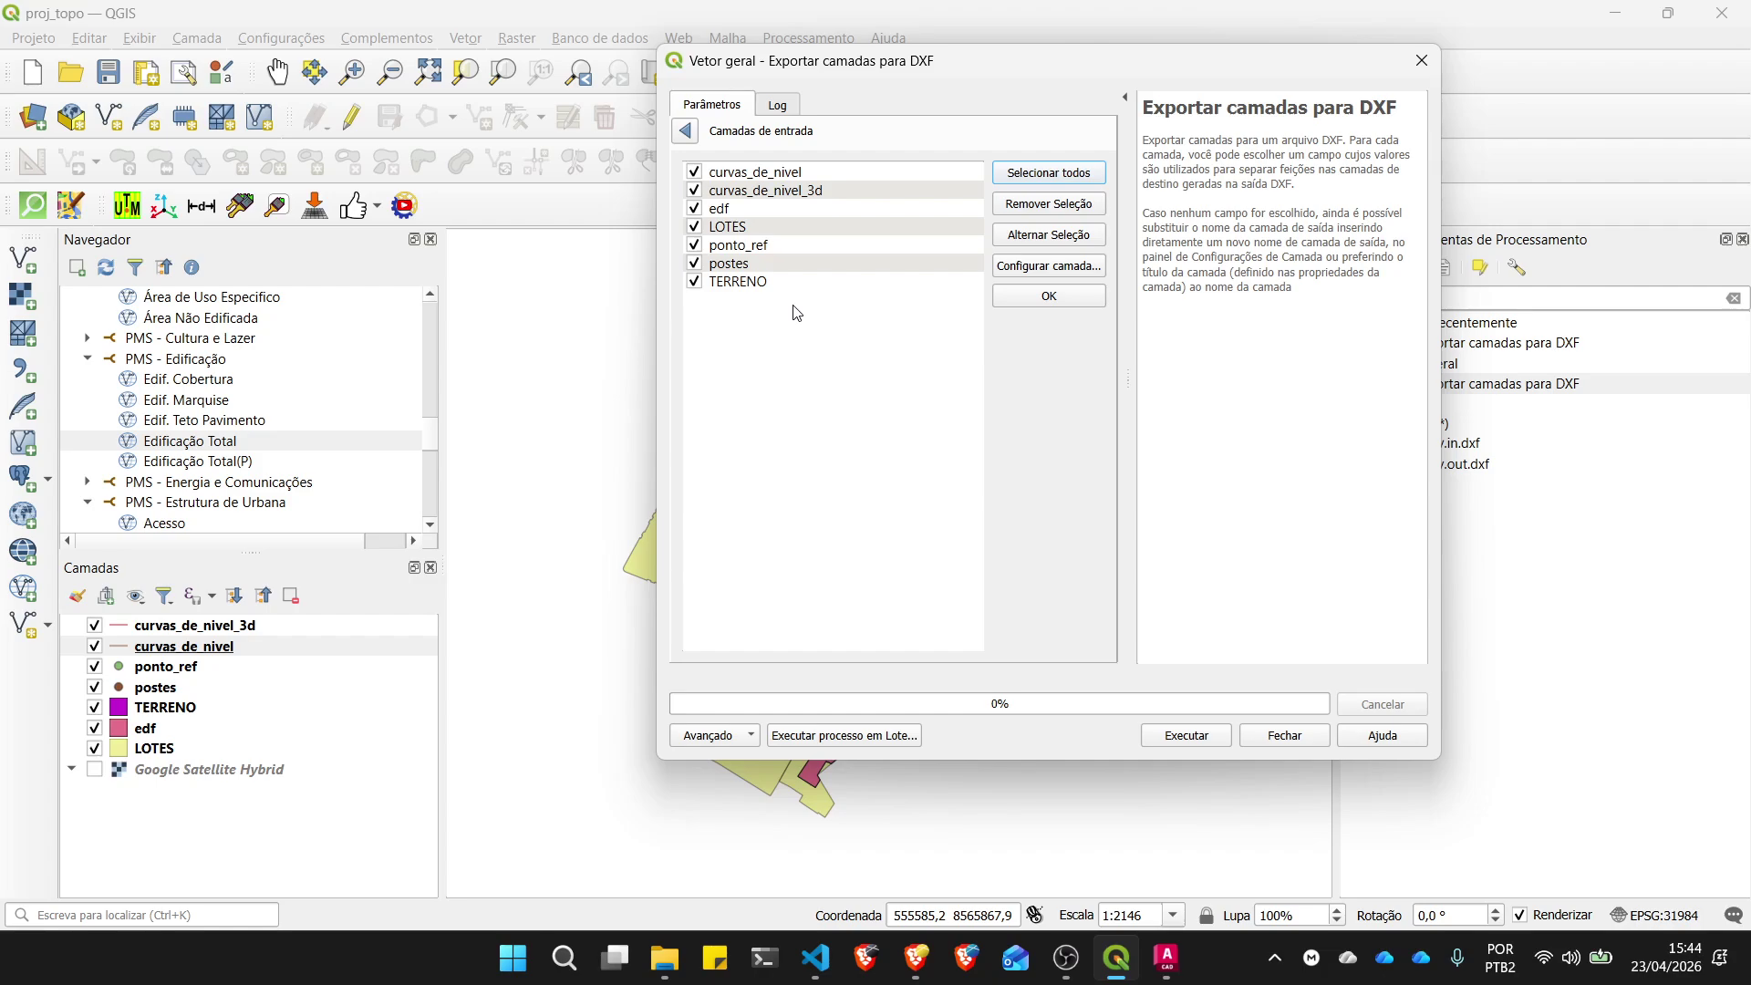
pyautogui.click(684, 133)
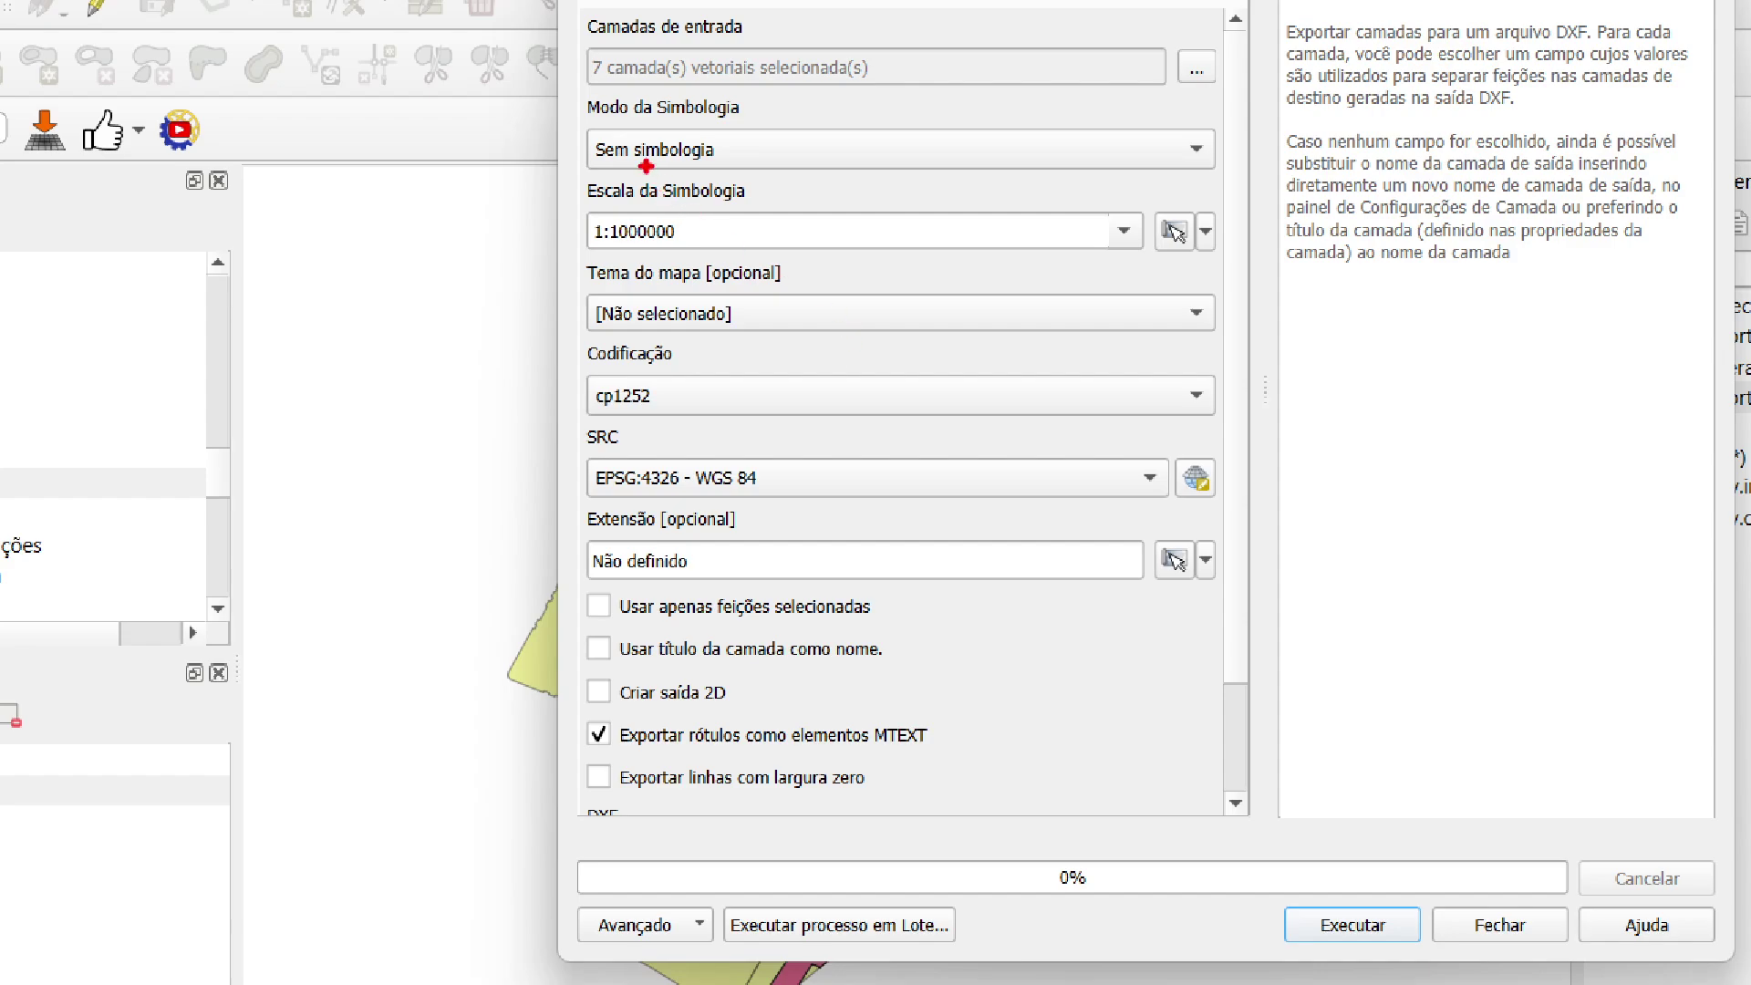
pyautogui.moveTo(617, 139); pyautogui.dragTo(1001, 396)
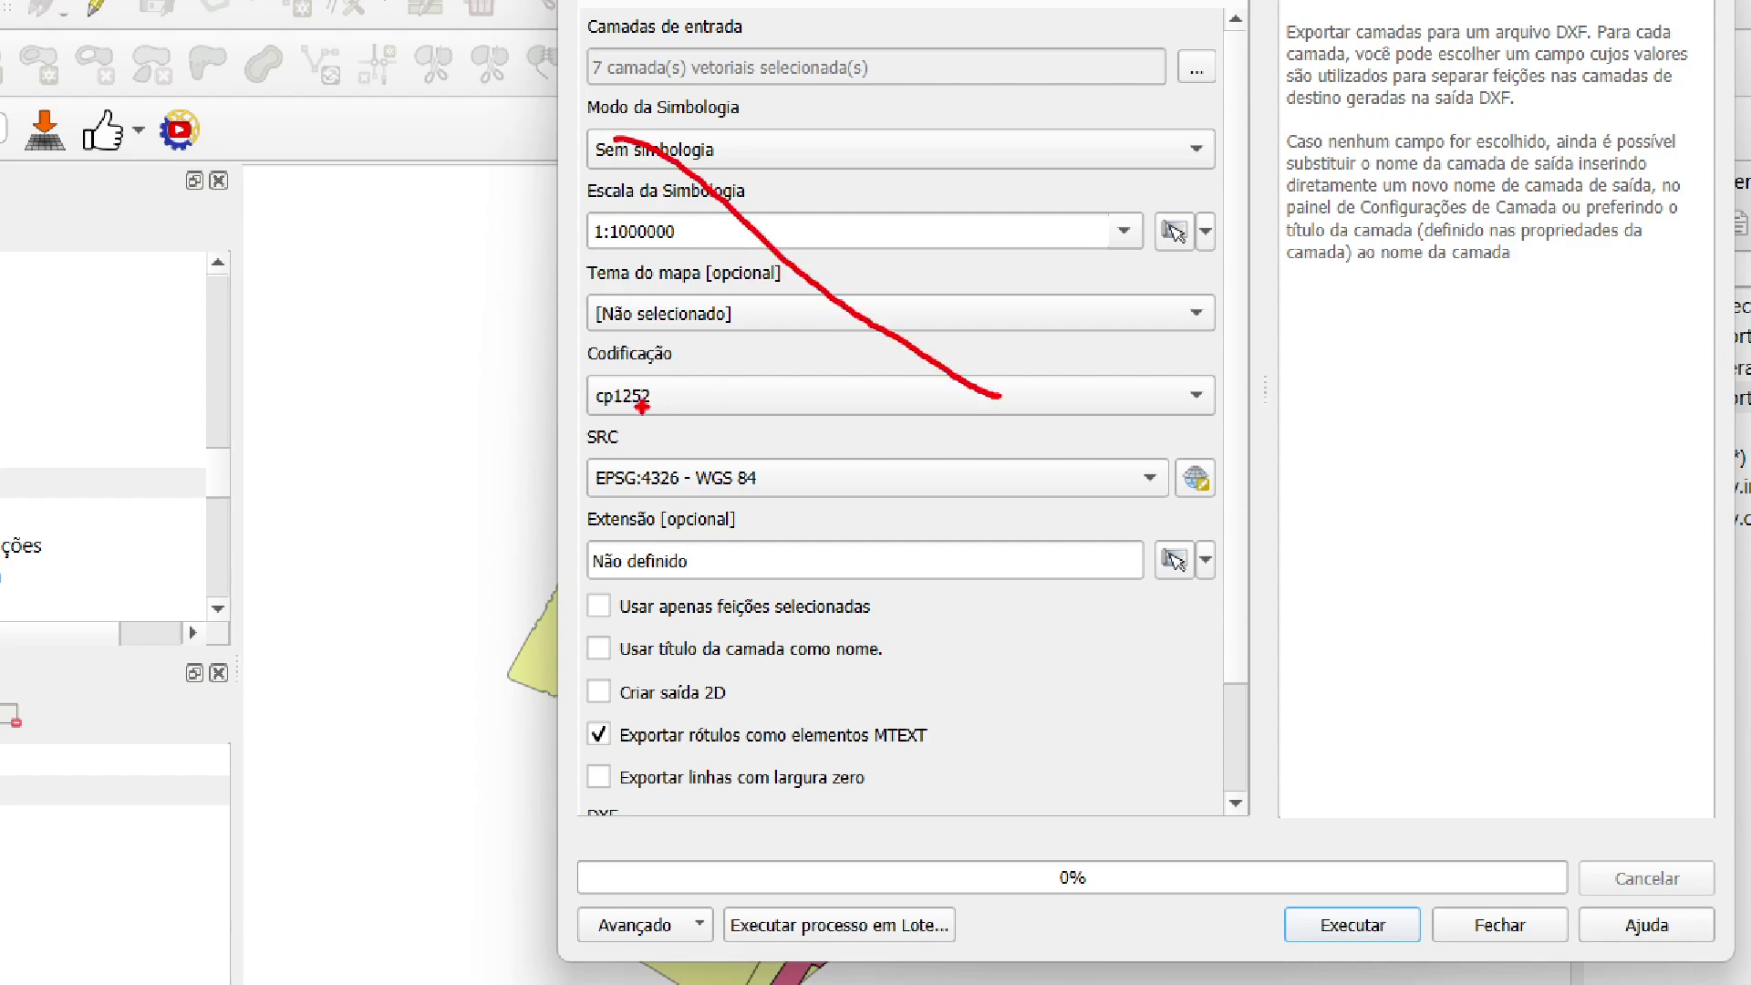
pyautogui.moveTo(642, 407); pyautogui.dragTo(1090, 148)
pyautogui.press('b')
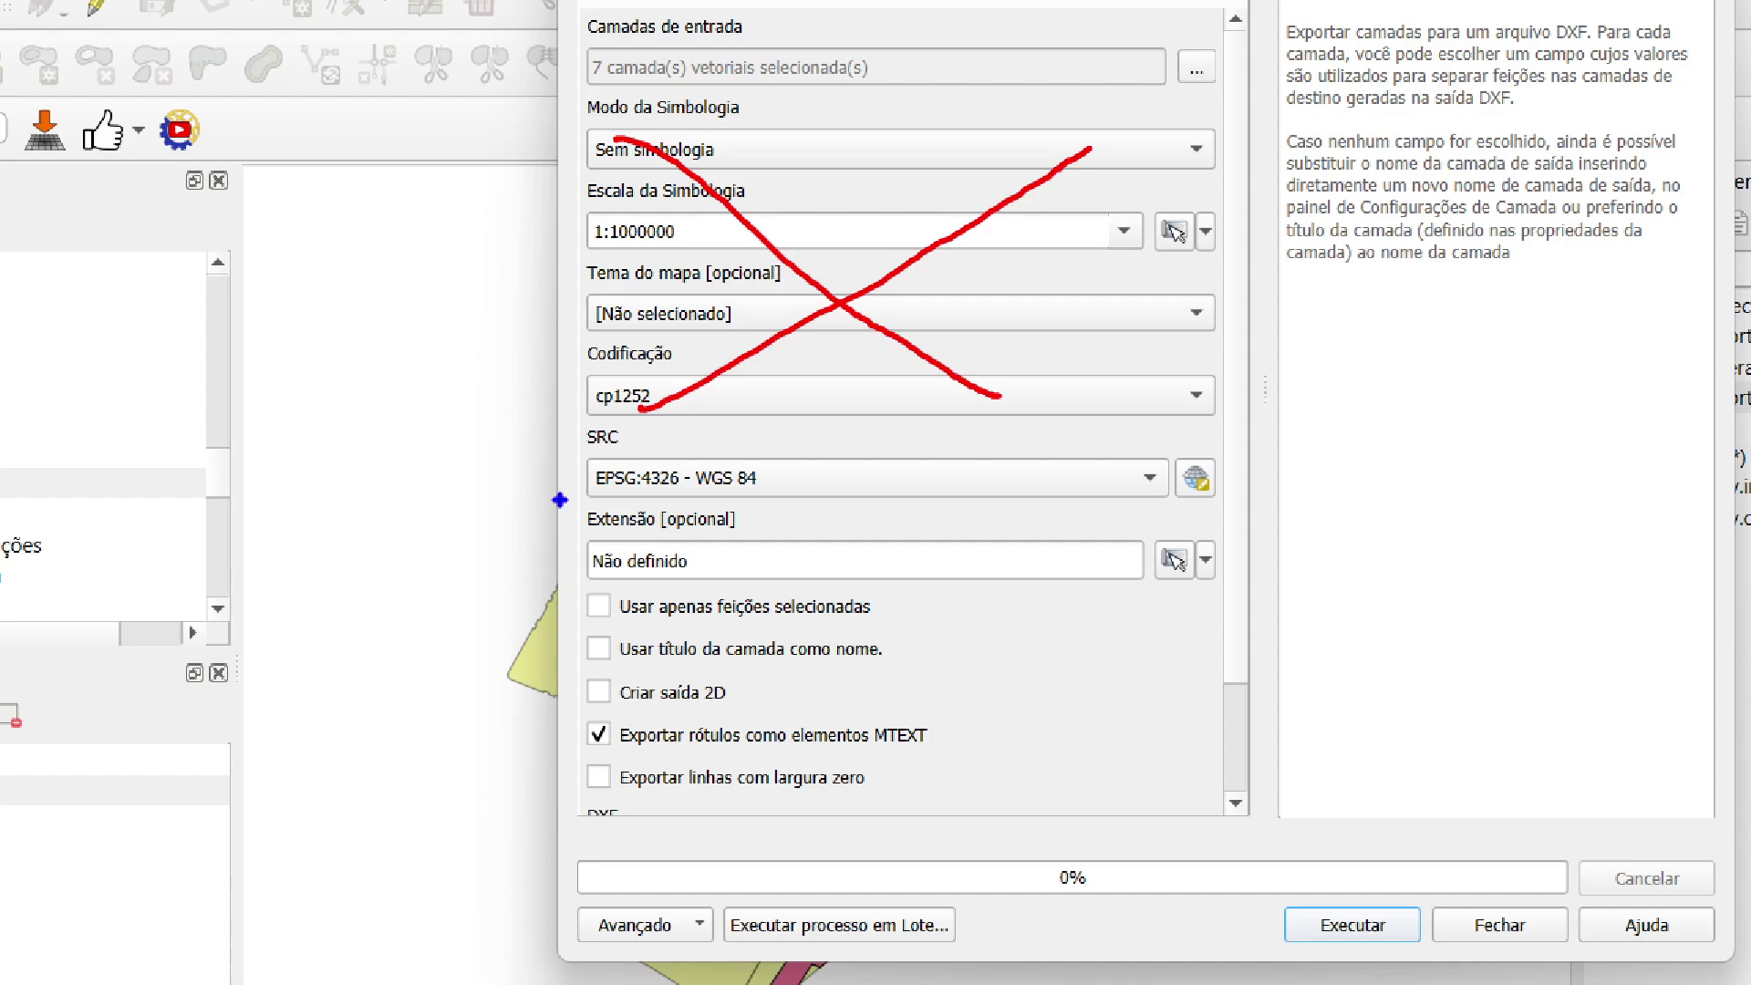
pyautogui.moveTo(565, 453)
pyautogui.mouseDown()
pyautogui.moveTo(753, 503)
pyautogui.moveTo(1237, 528)
pyautogui.moveTo(1069, 432)
pyautogui.moveTo(526, 438)
pyautogui.mouseUp()
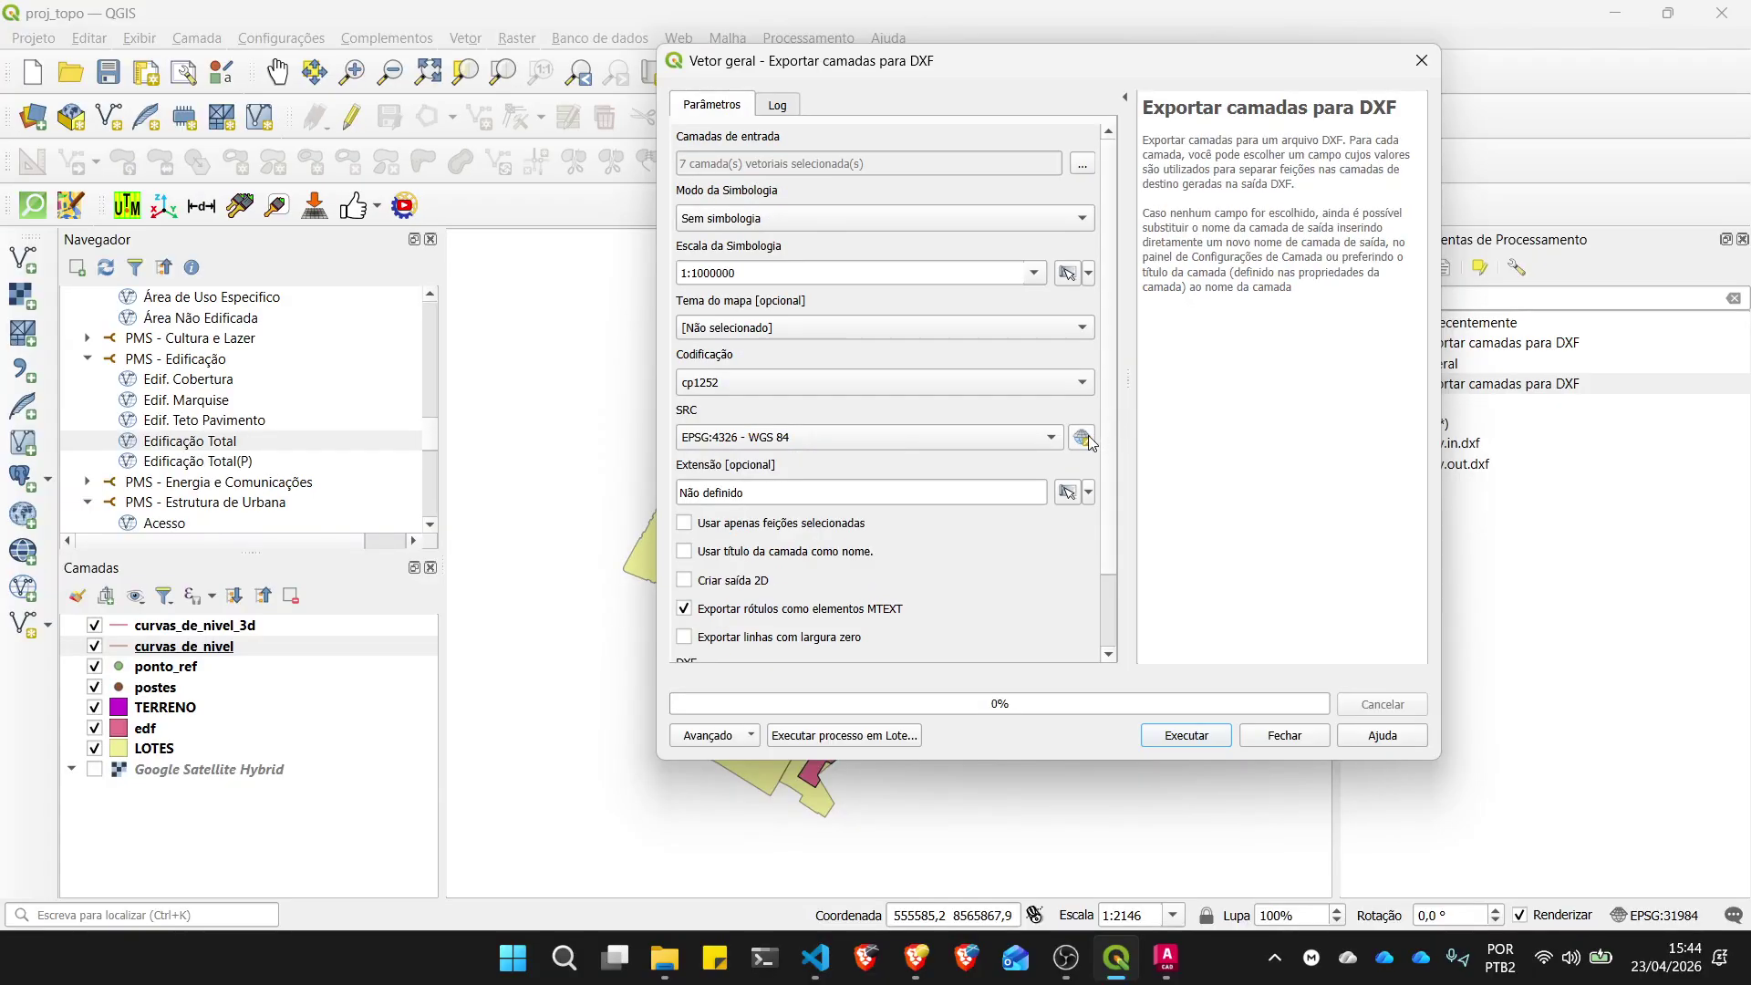
# Step: Search the coordinate reference systems for 31984 and assign EPSG:31984 - SIRGAS 2000 / UTM zone 24S to the export
pyautogui.click(1196, 477)
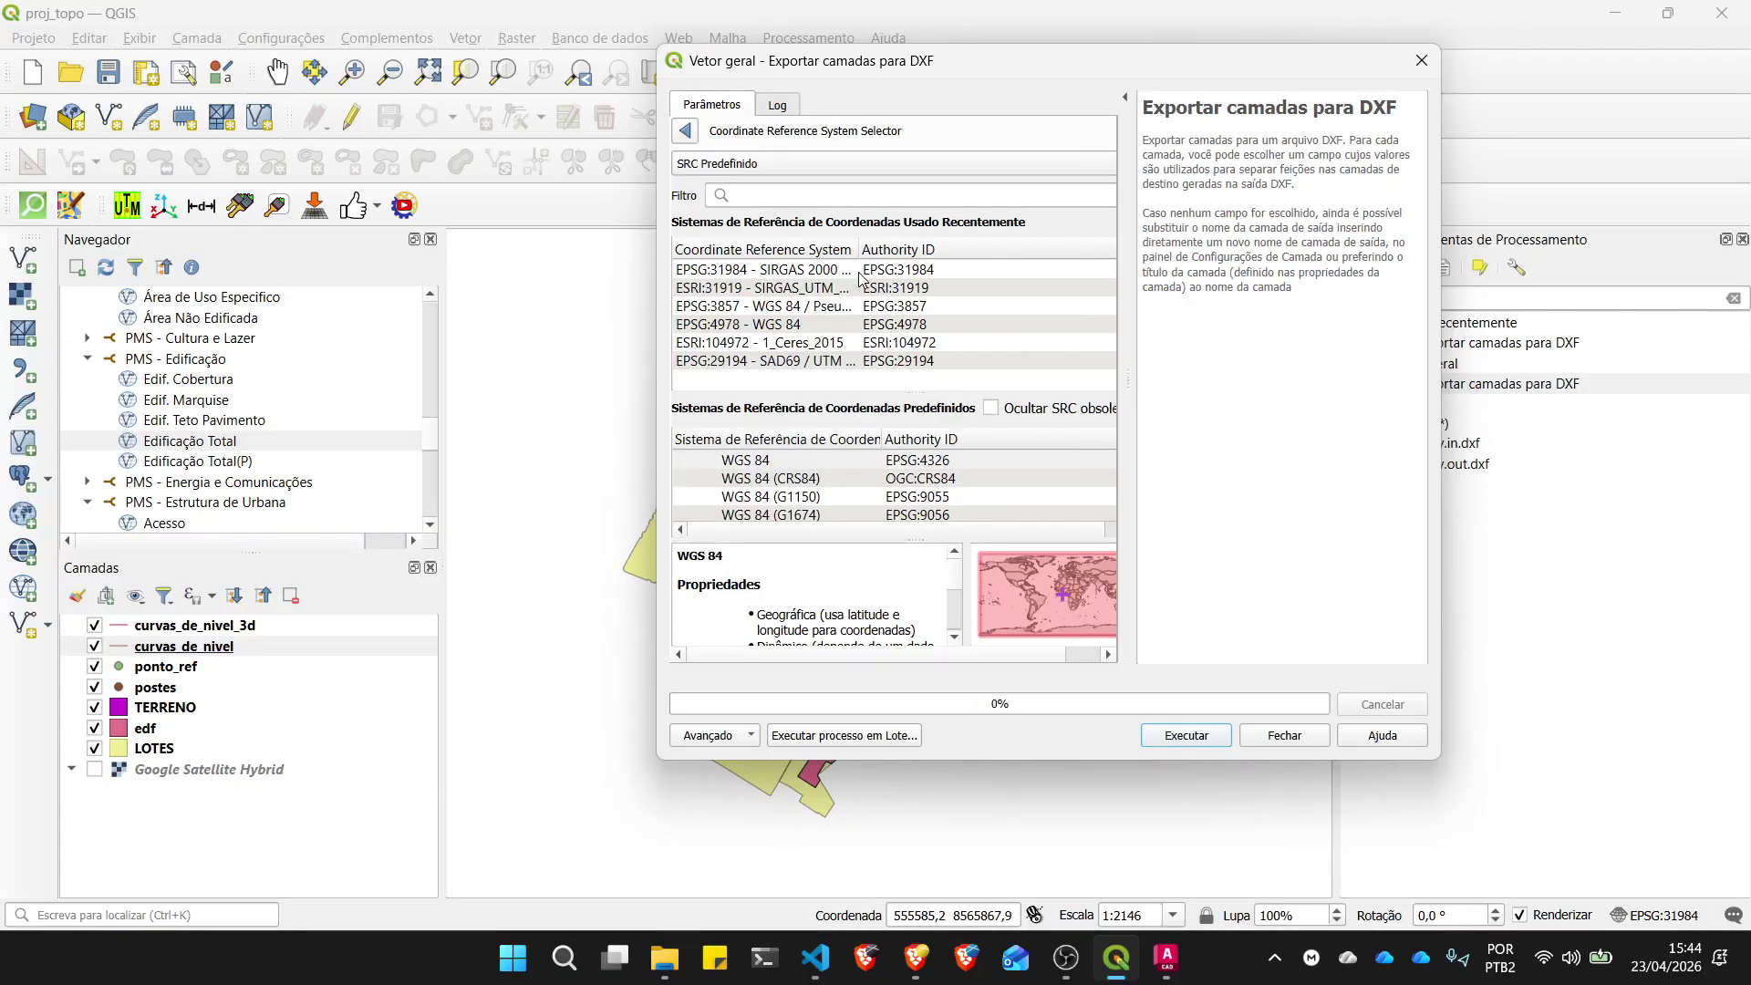
pyautogui.click(757, 198)
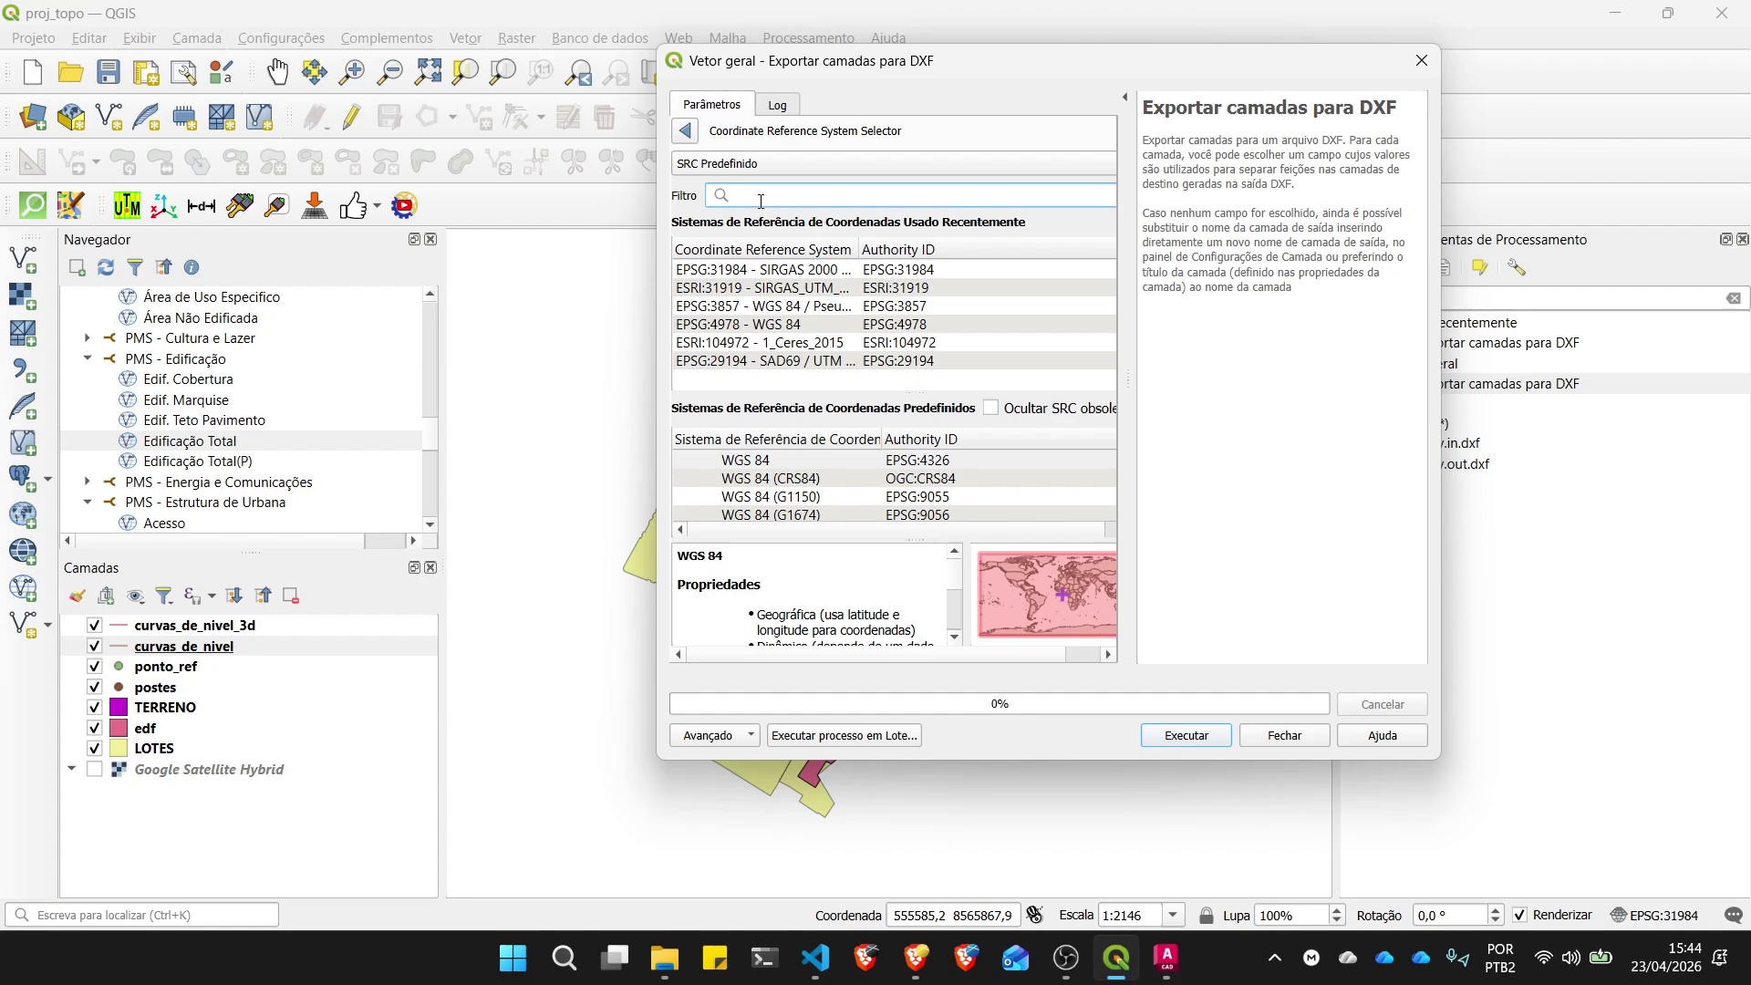
pyautogui.write('31984')
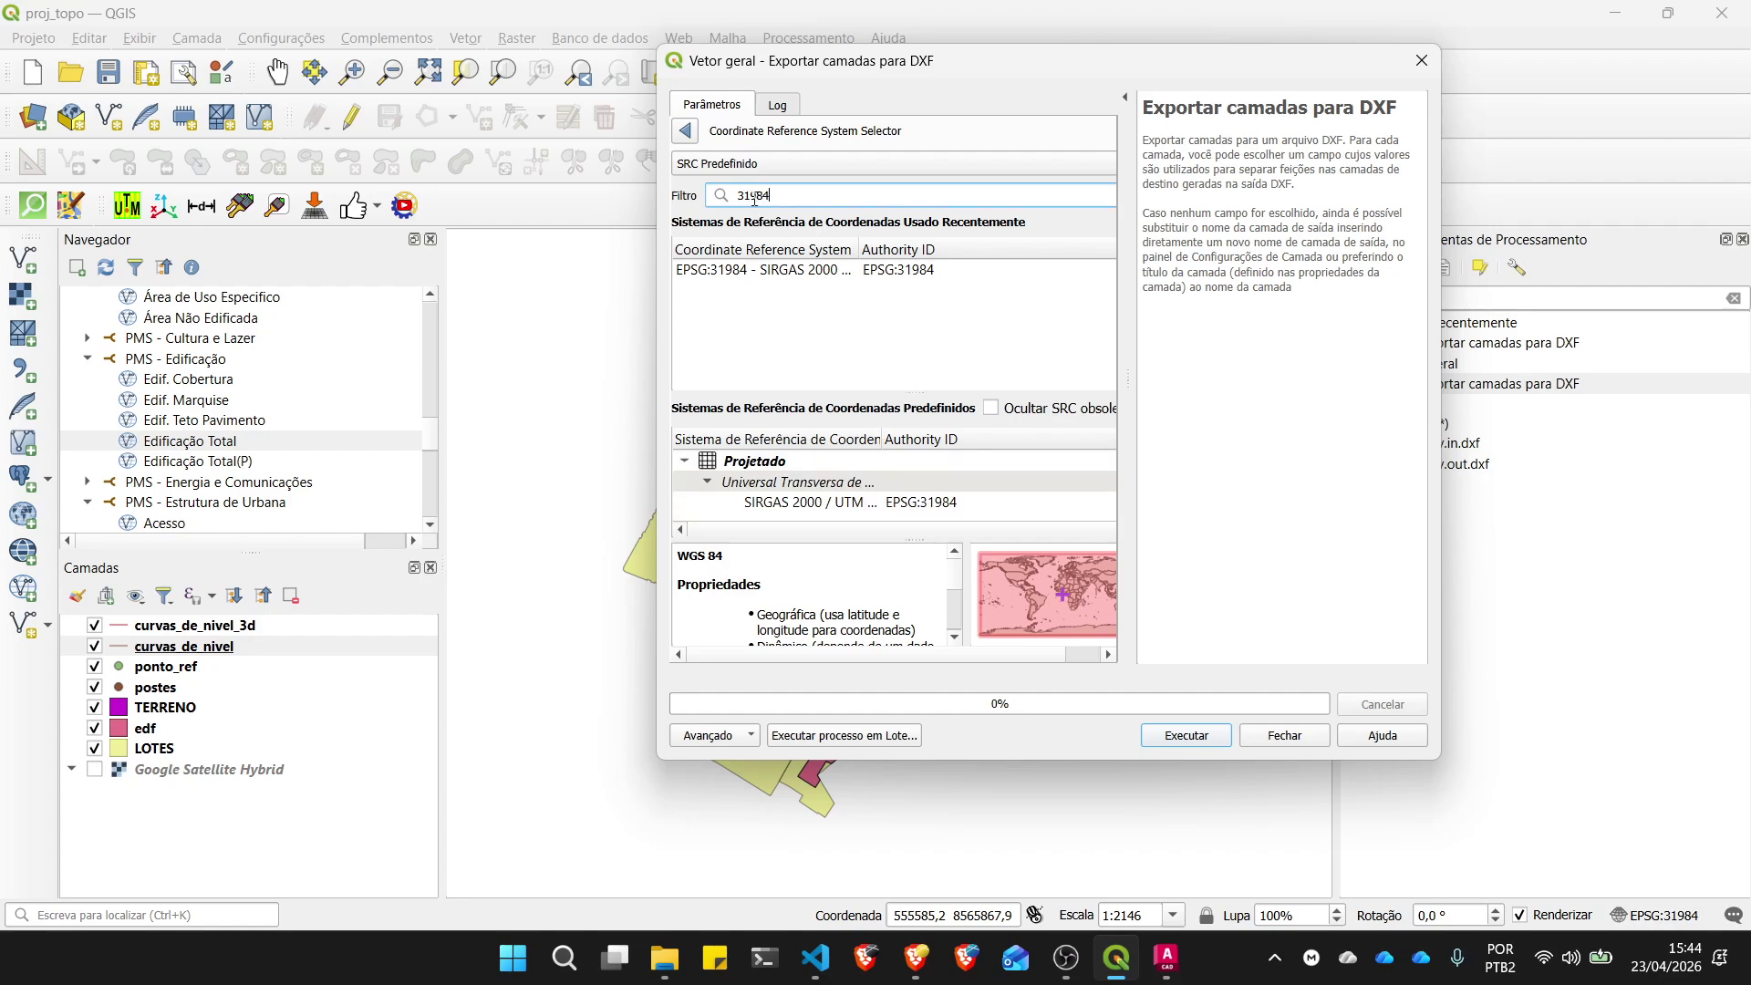
pyautogui.click(925, 507)
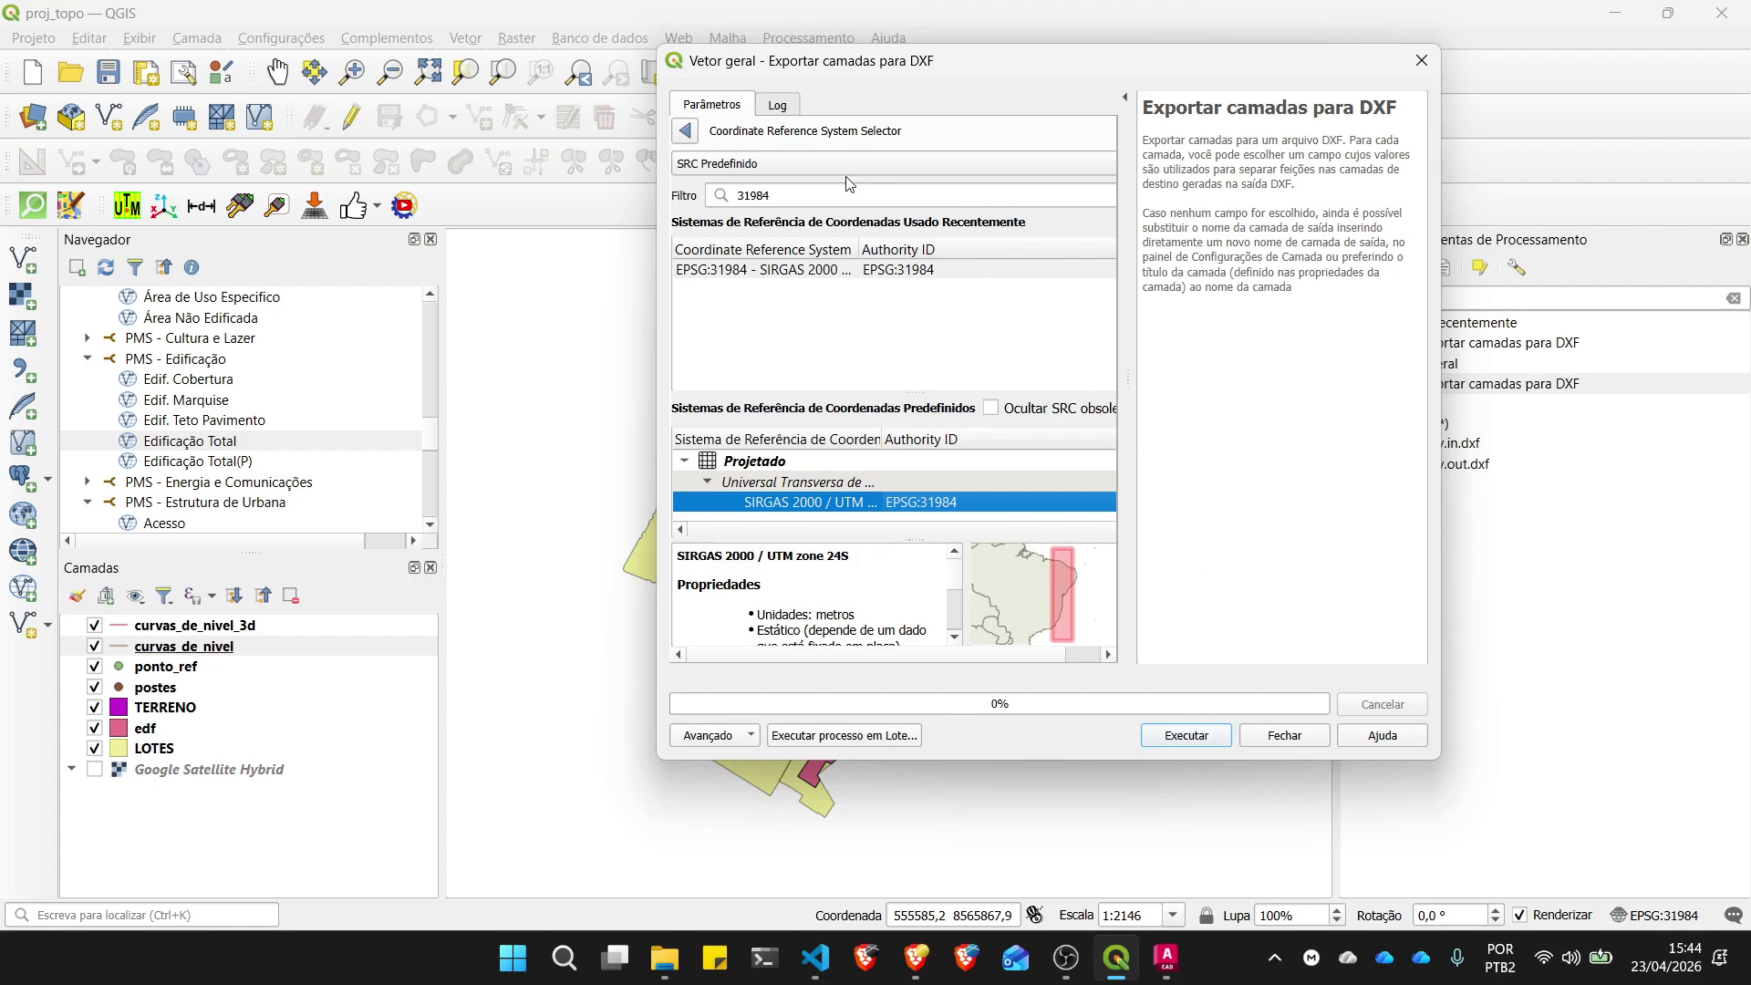
pyautogui.click(687, 132)
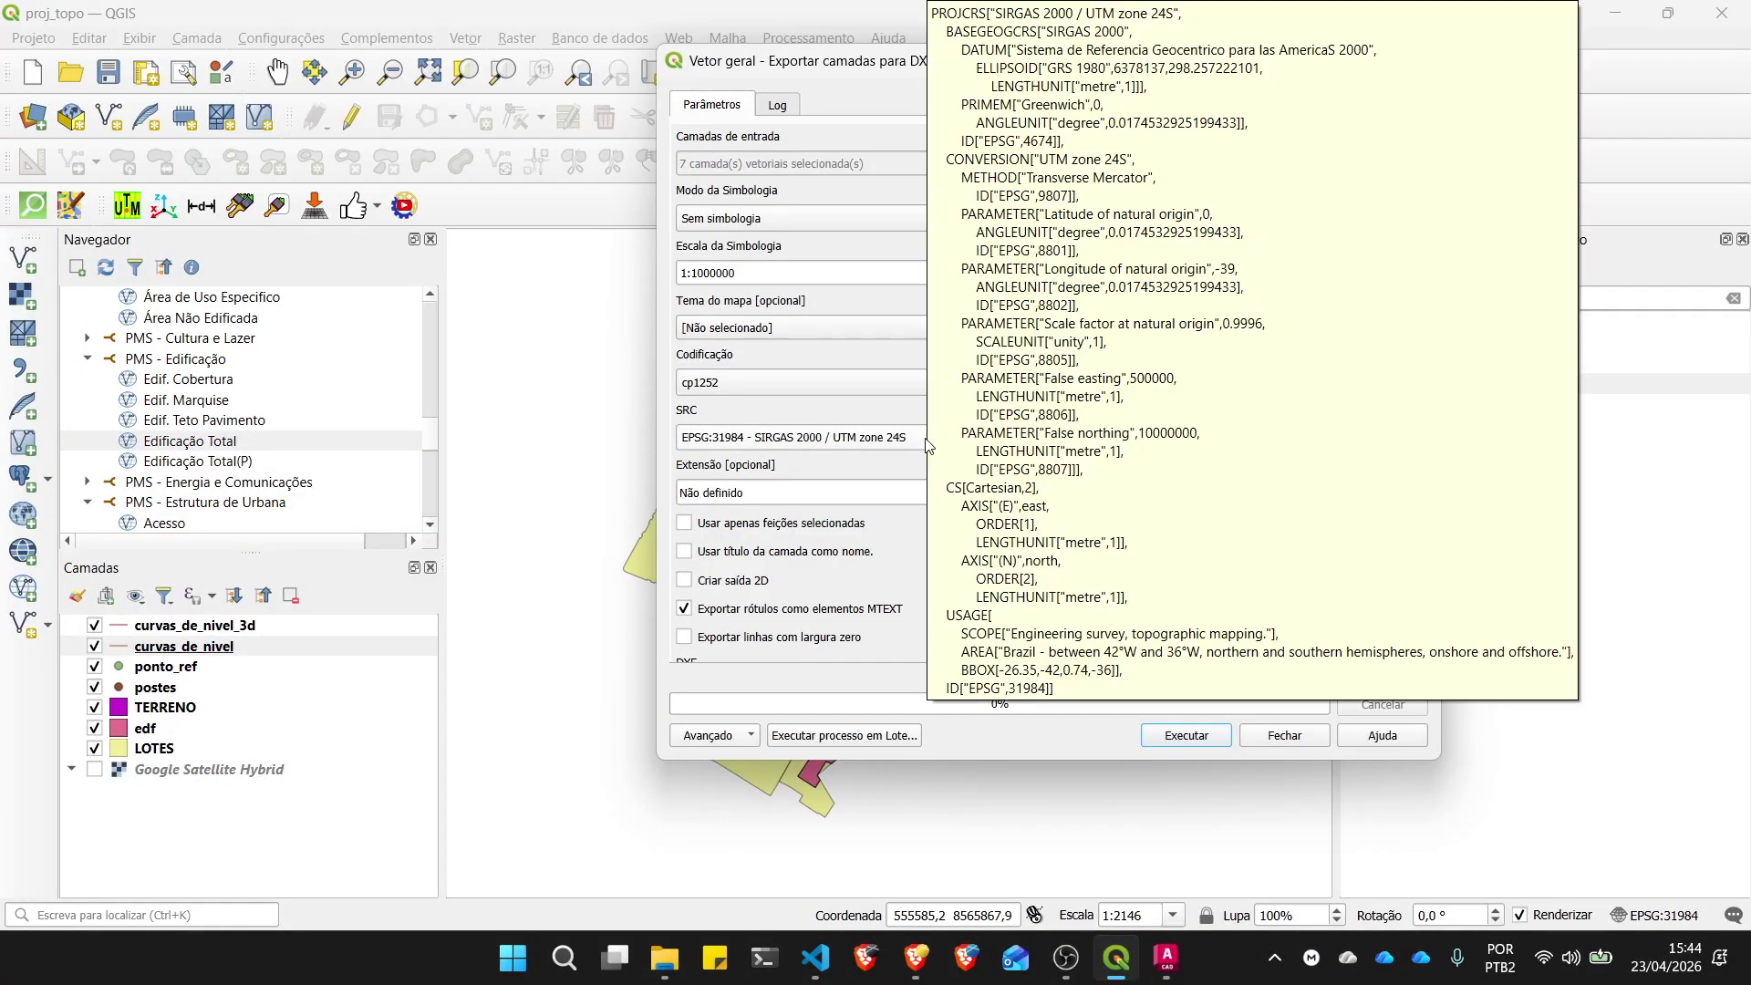
# Step: Set the export's SRC to the project CRS, EPSG:31984 - SIRGAS 2000 / UTM zone 24S
pyautogui.scroll(-2, 921, 442)
pyautogui.scroll(-6, 915, 443)
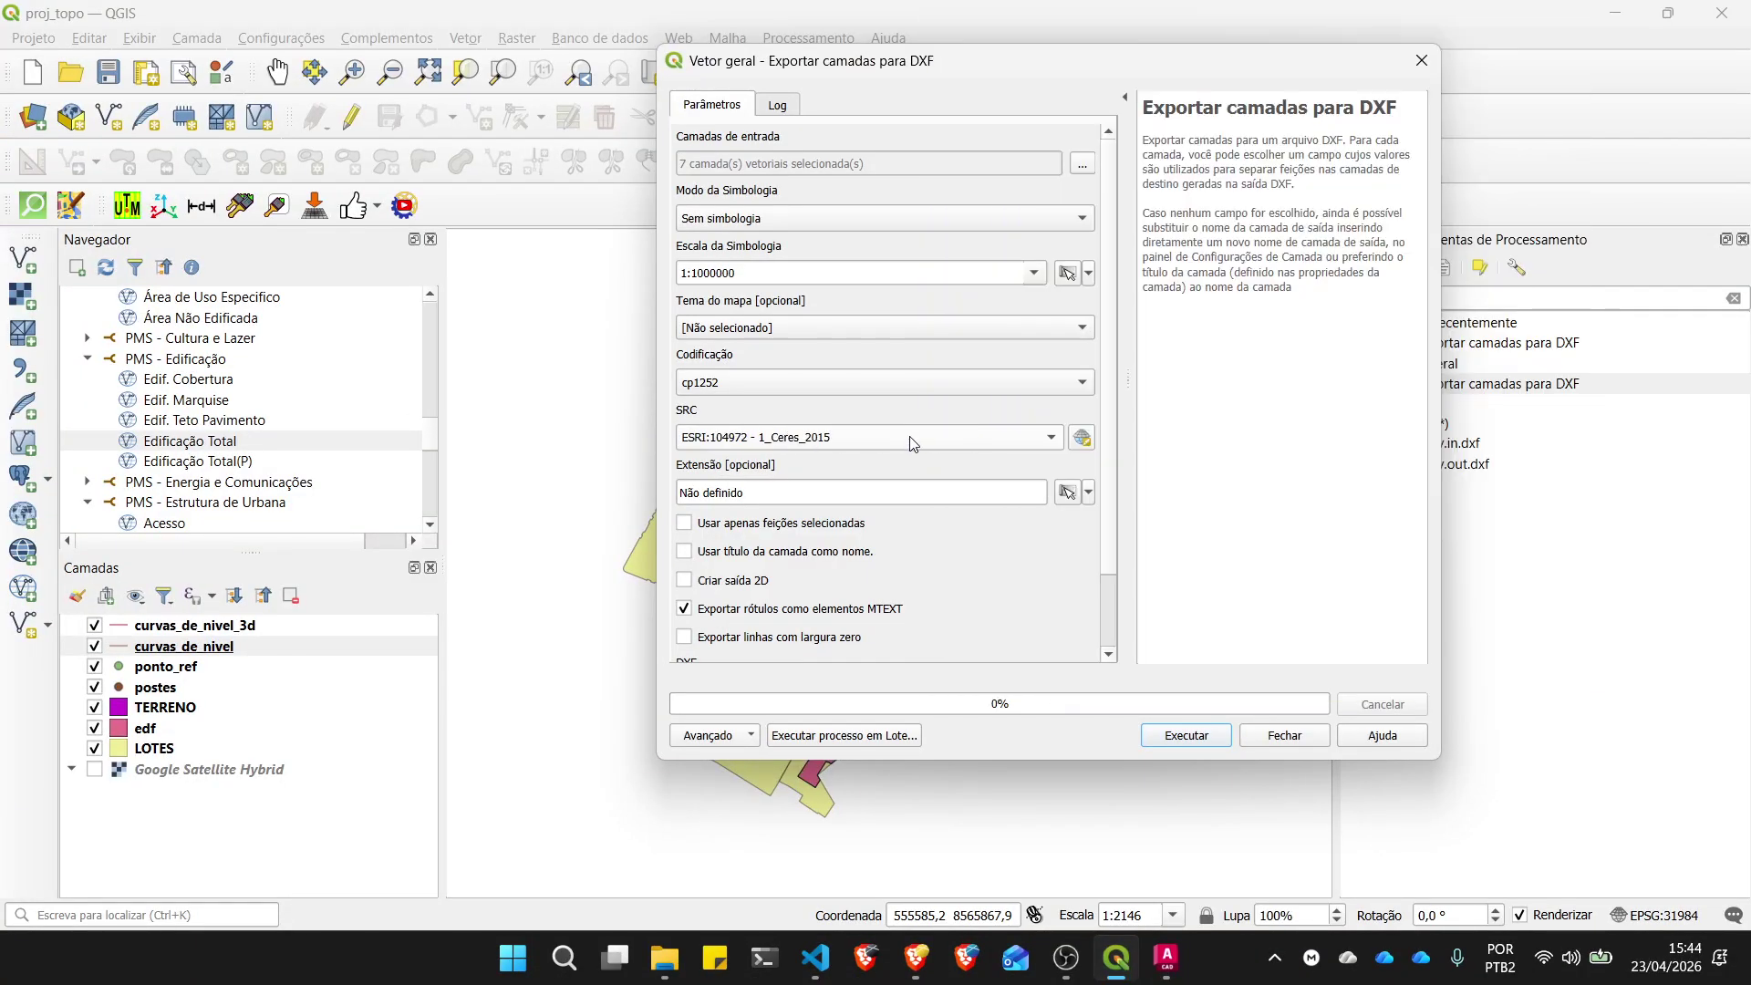
pyautogui.scroll(6, 915, 445)
pyautogui.click(1049, 438)
pyautogui.click(849, 367)
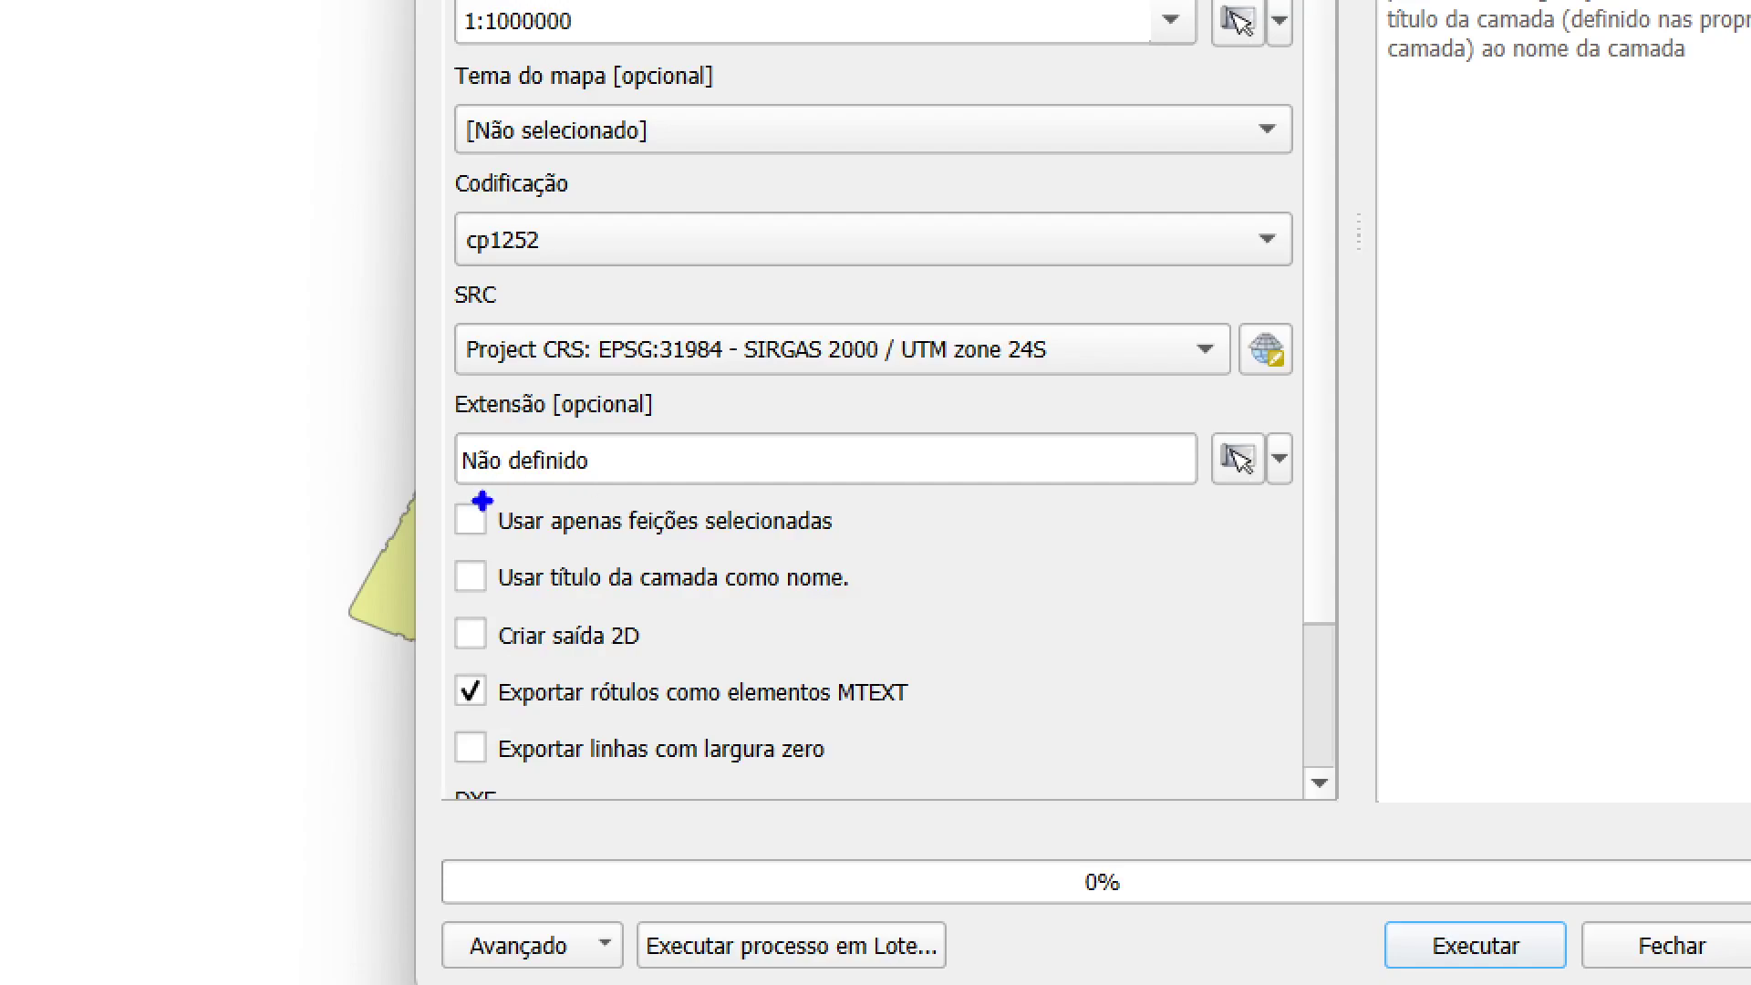
# Step: Enable using the layer title as name and disable exporting labels as MTEXT elements in the DXF export
pyautogui.click(468, 572)
pyautogui.moveTo(463, 691); pyautogui.dragTo(985, 720)
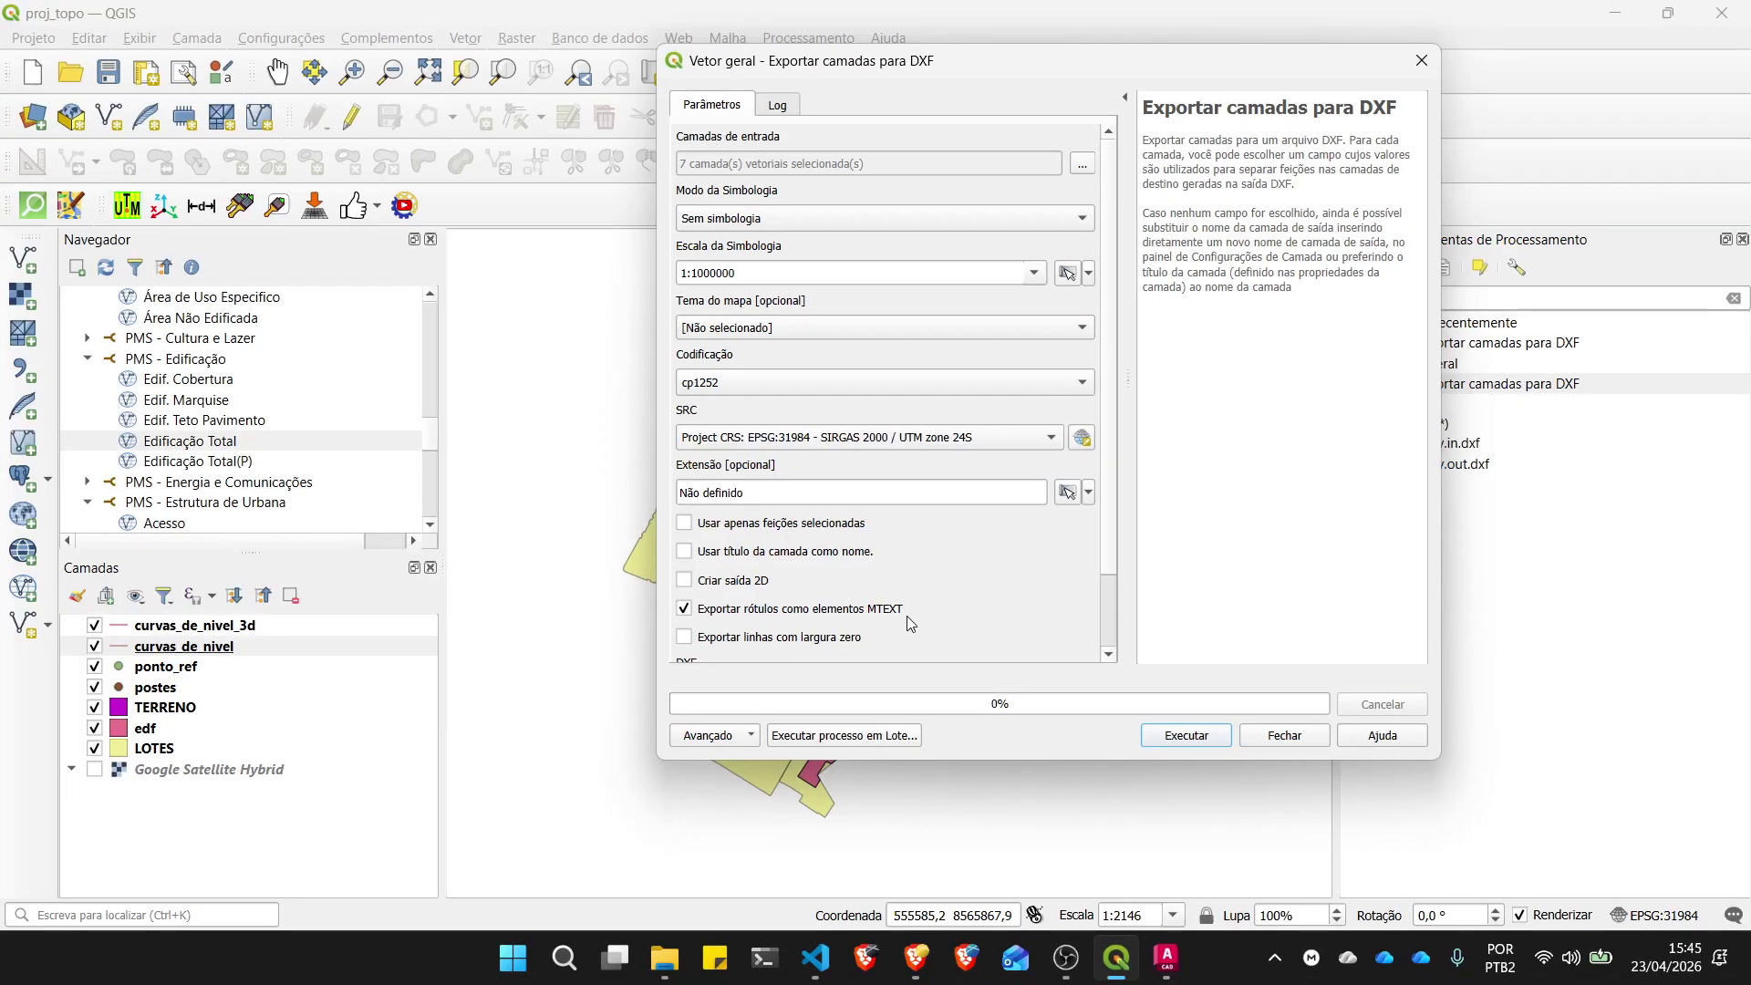
pyautogui.click(684, 551)
pyautogui.scroll(-1, 856, 580)
pyautogui.scroll(-1, 856, 580)
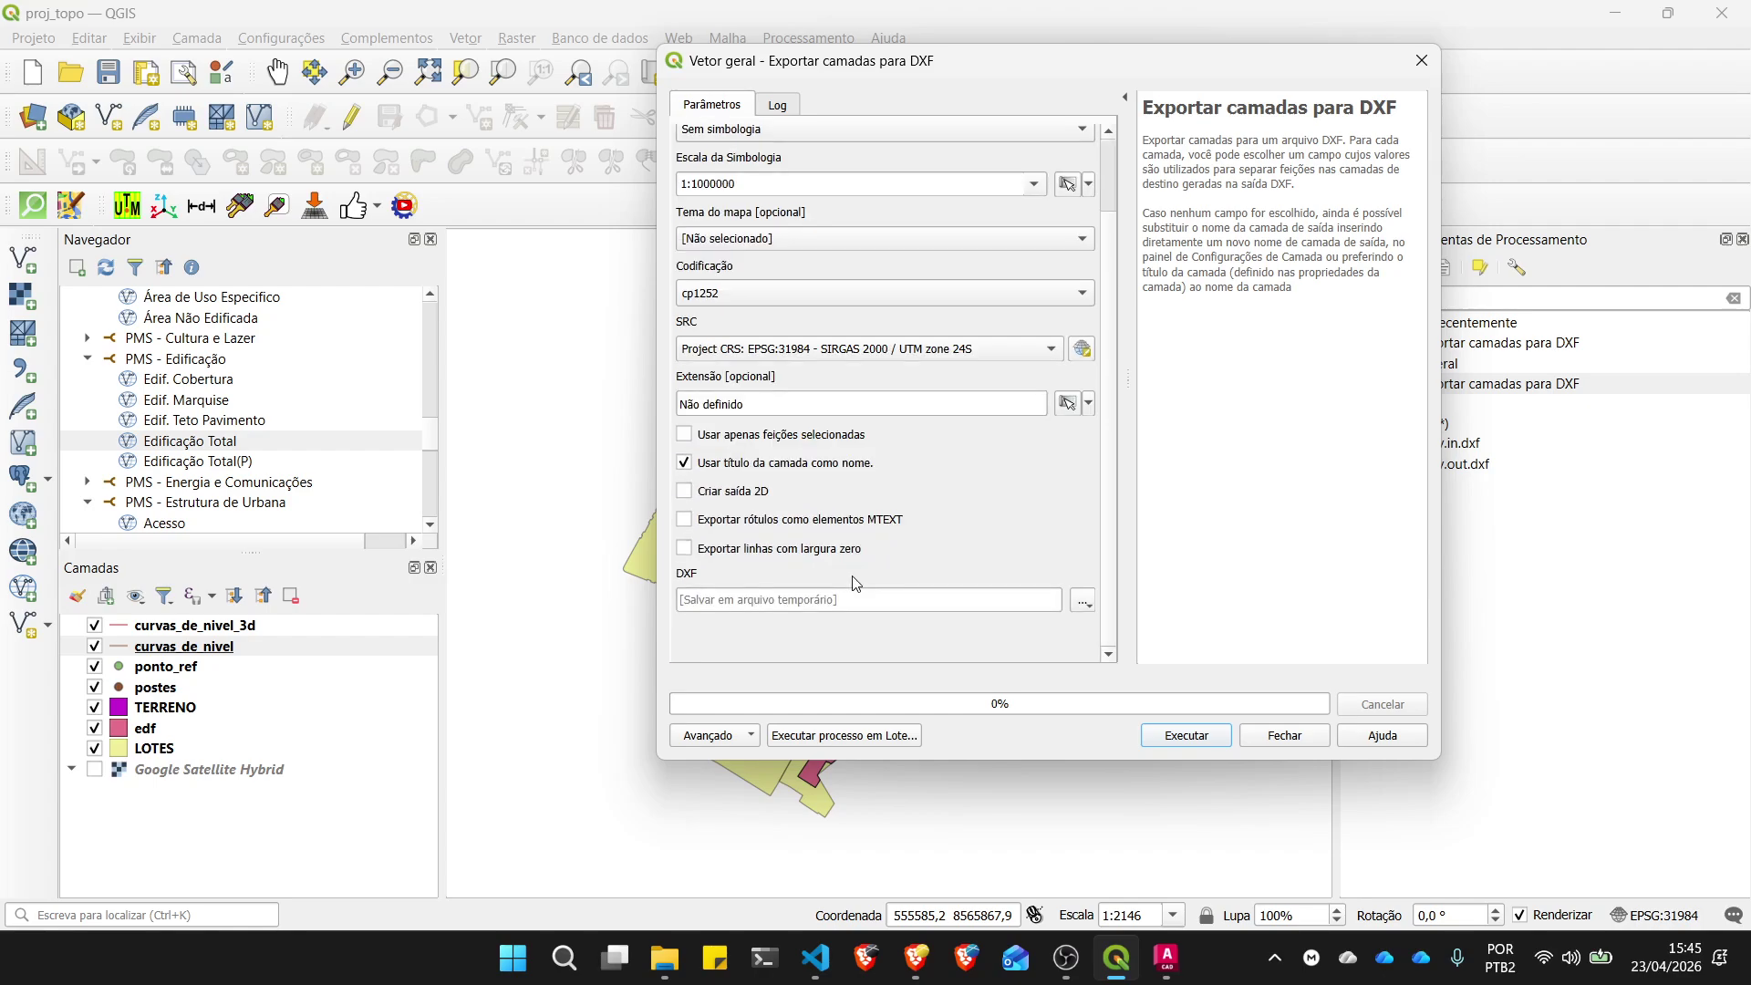
pyautogui.scroll(1, 982, 551)
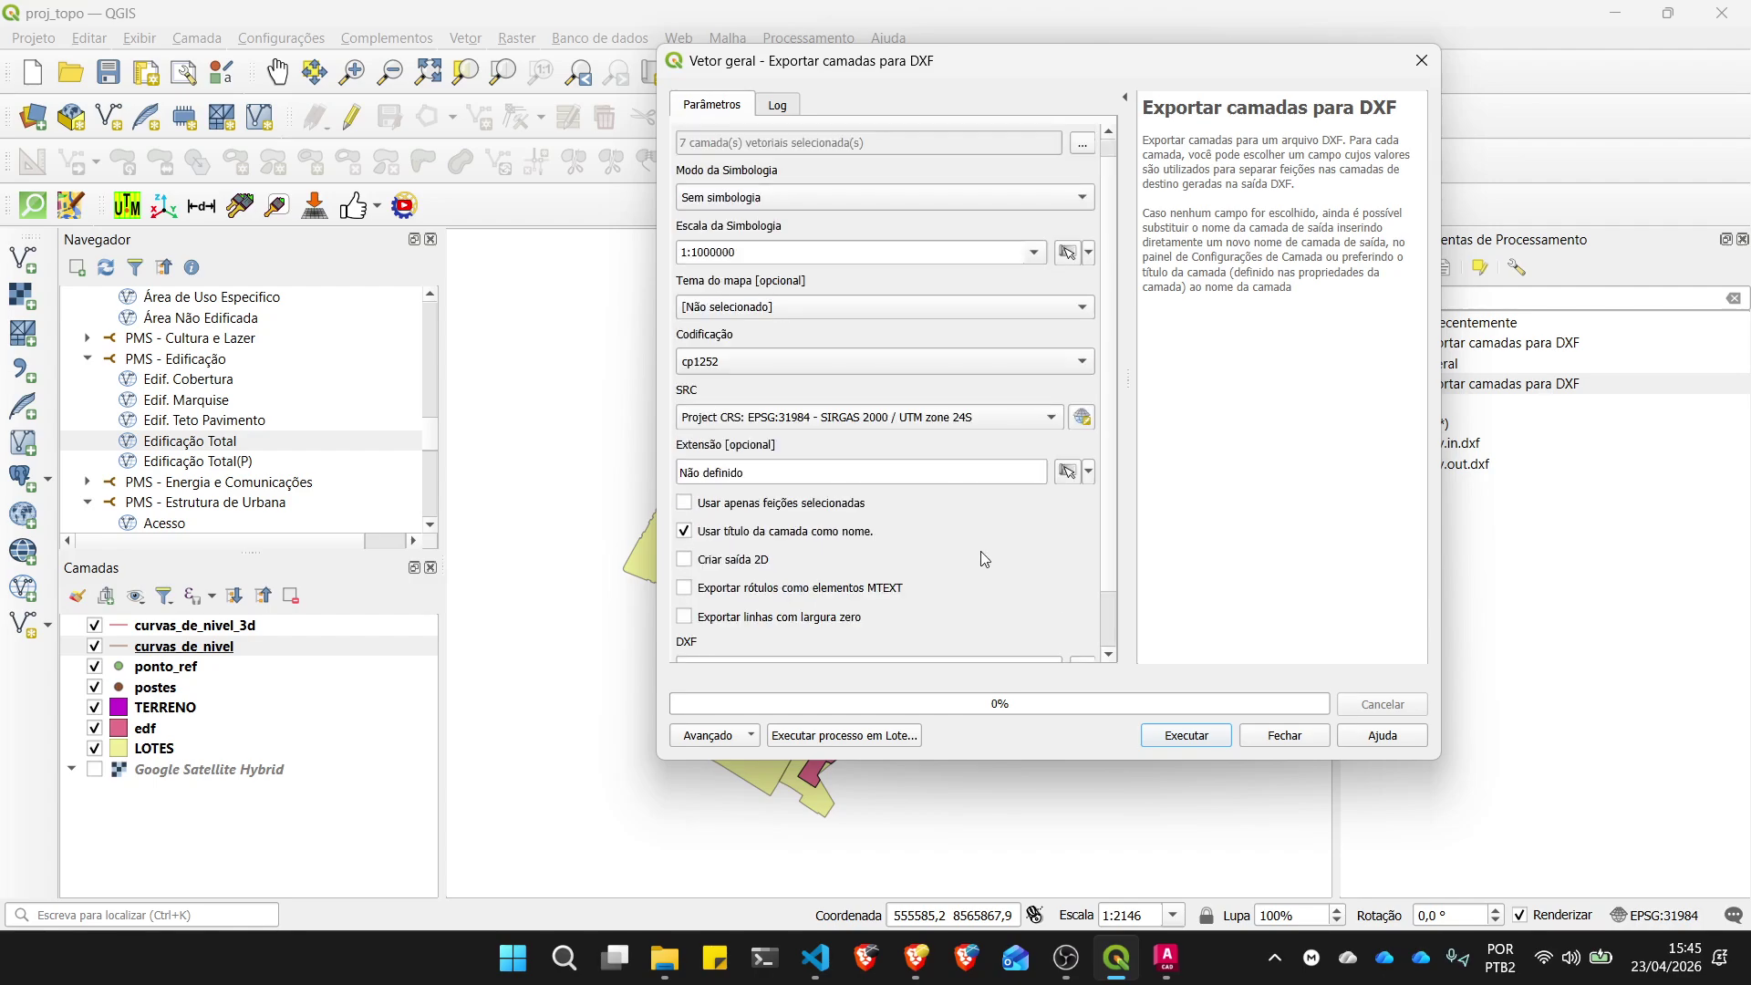
pyautogui.scroll(1, 979, 551)
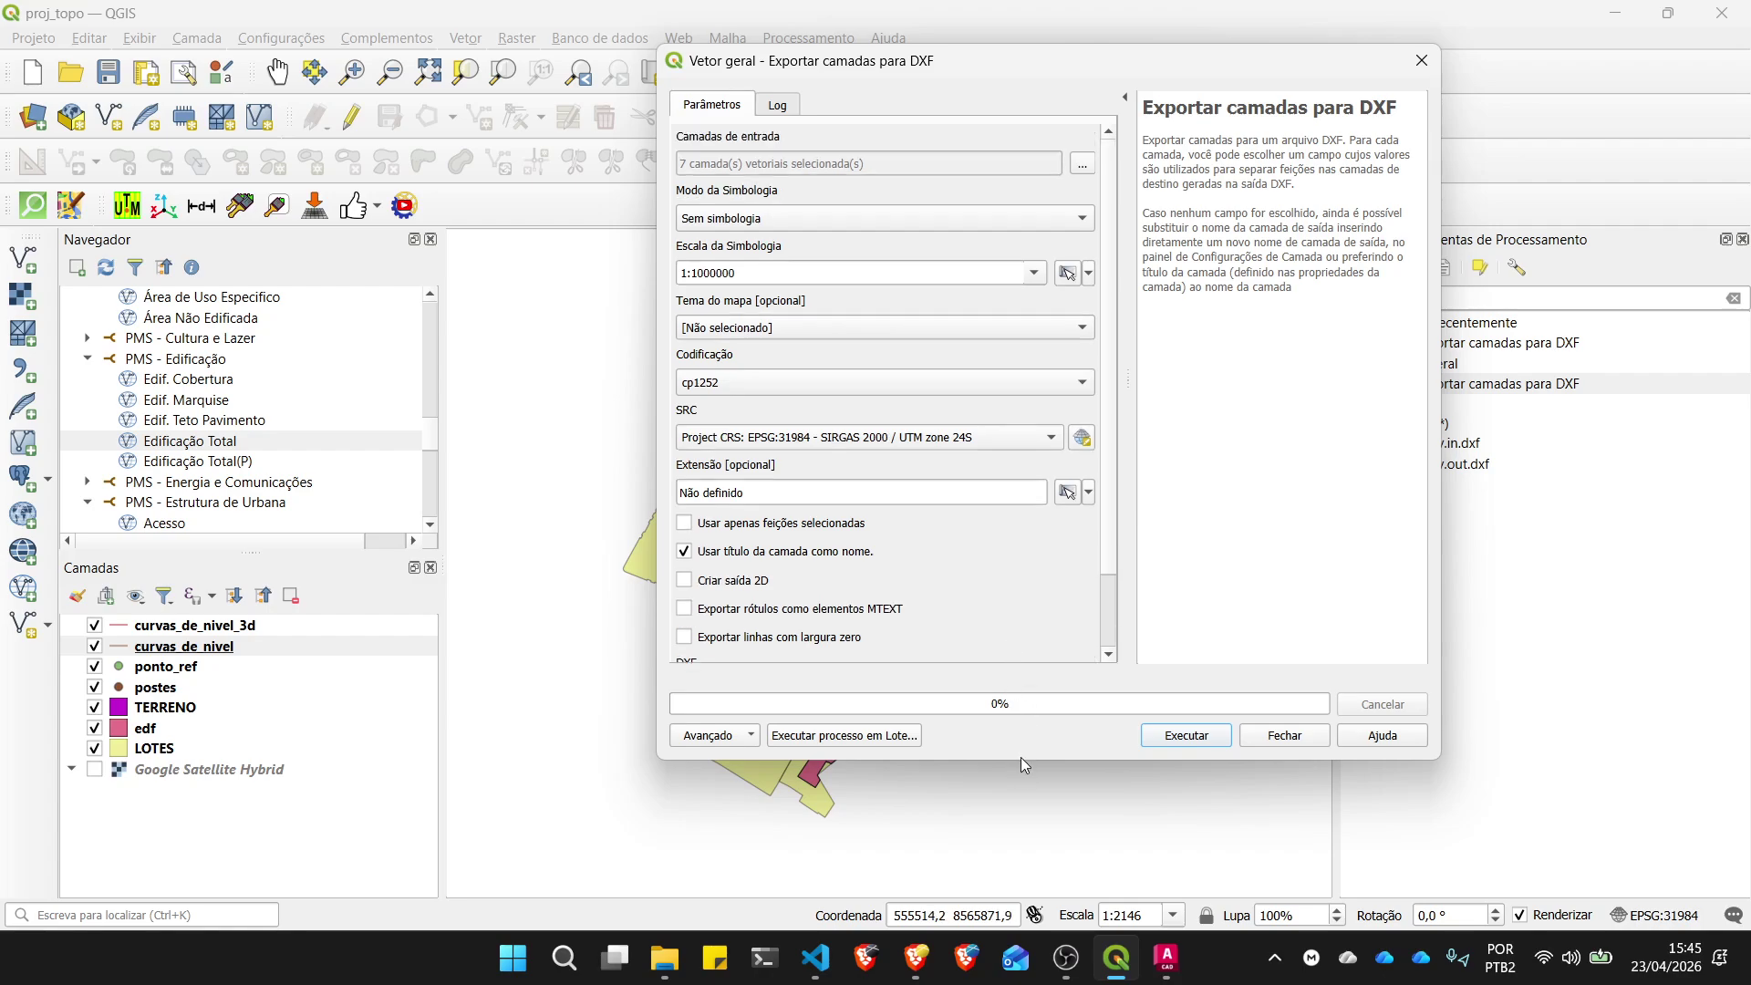
pyautogui.moveTo(1021, 759); pyautogui.dragTo(1036, 899)
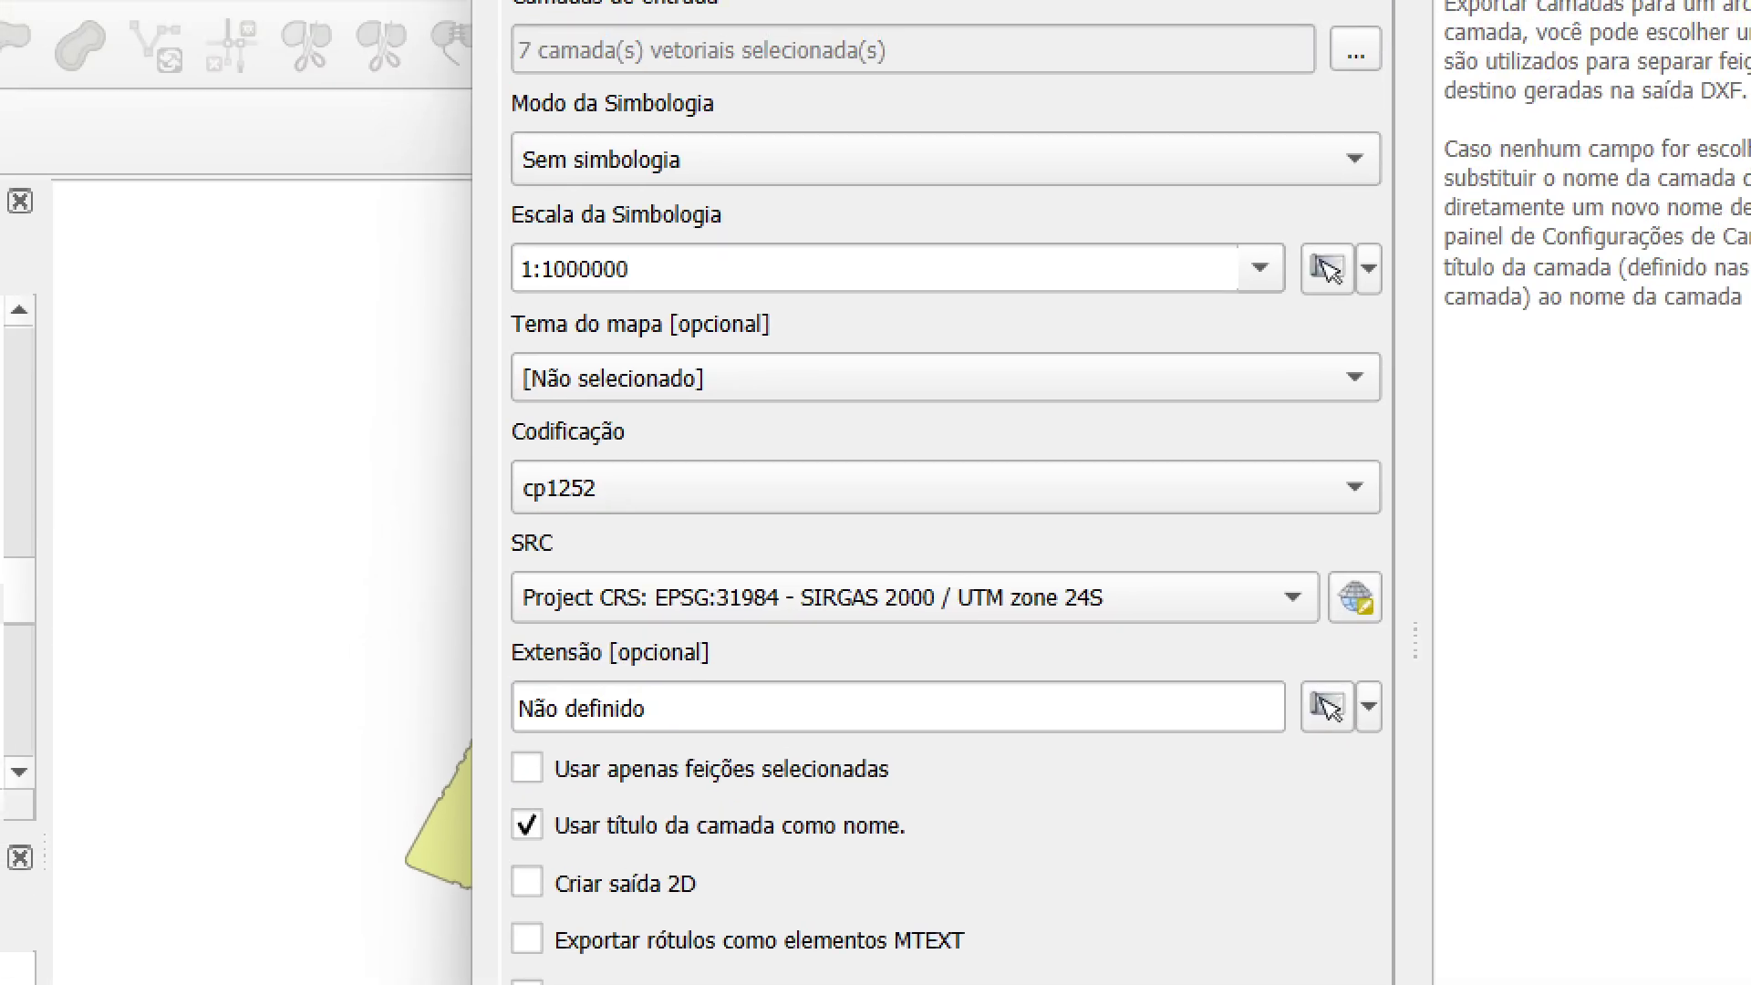
pyautogui.click(780, 310)
pyautogui.moveTo(525, 228); pyautogui.dragTo(1236, 559)
pyautogui.moveTo(565, 533)
pyautogui.mouseDown()
pyautogui.moveTo(802, 422)
pyautogui.moveTo(1135, 227)
pyautogui.mouseUp()
pyautogui.moveTo(227, 597)
pyautogui.mouseDown()
pyautogui.moveTo(509, 597)
pyautogui.moveTo(456, 639)
pyautogui.mouseUp()
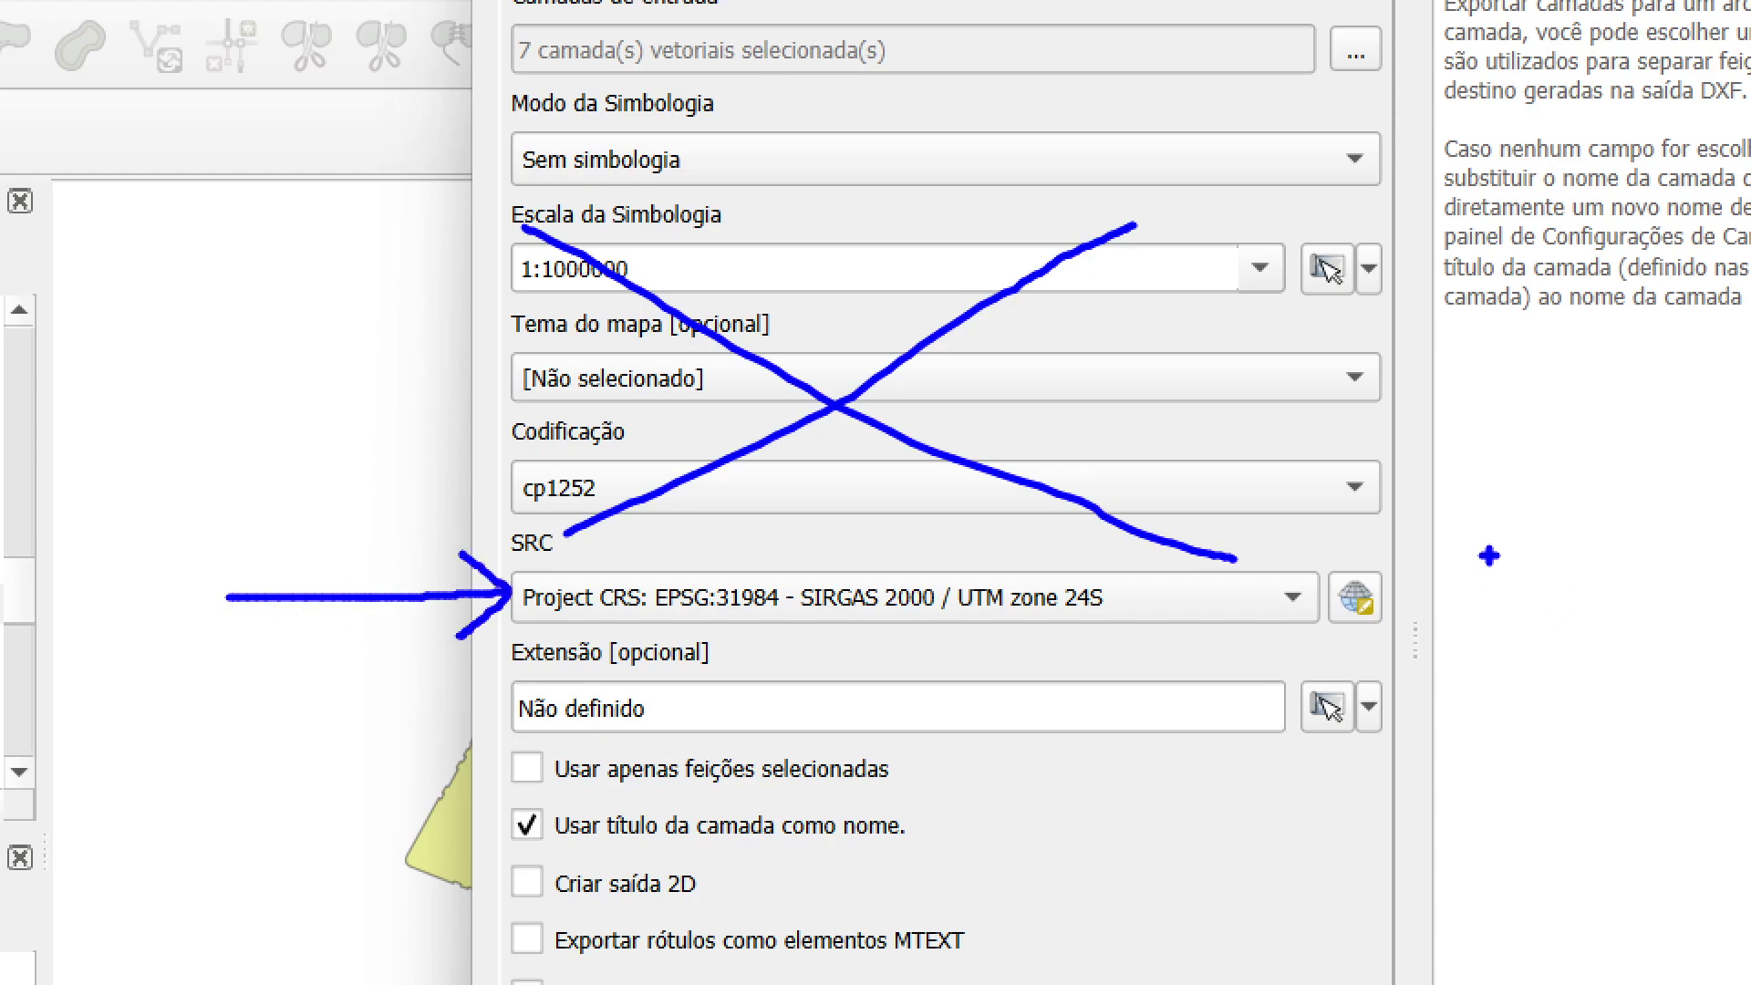
pyautogui.moveTo(1489, 555)
pyautogui.mouseDown()
pyautogui.moveTo(1494, 638)
pyautogui.moveTo(1592, 593)
pyautogui.moveTo(1750, 582)
pyautogui.mouseUp()
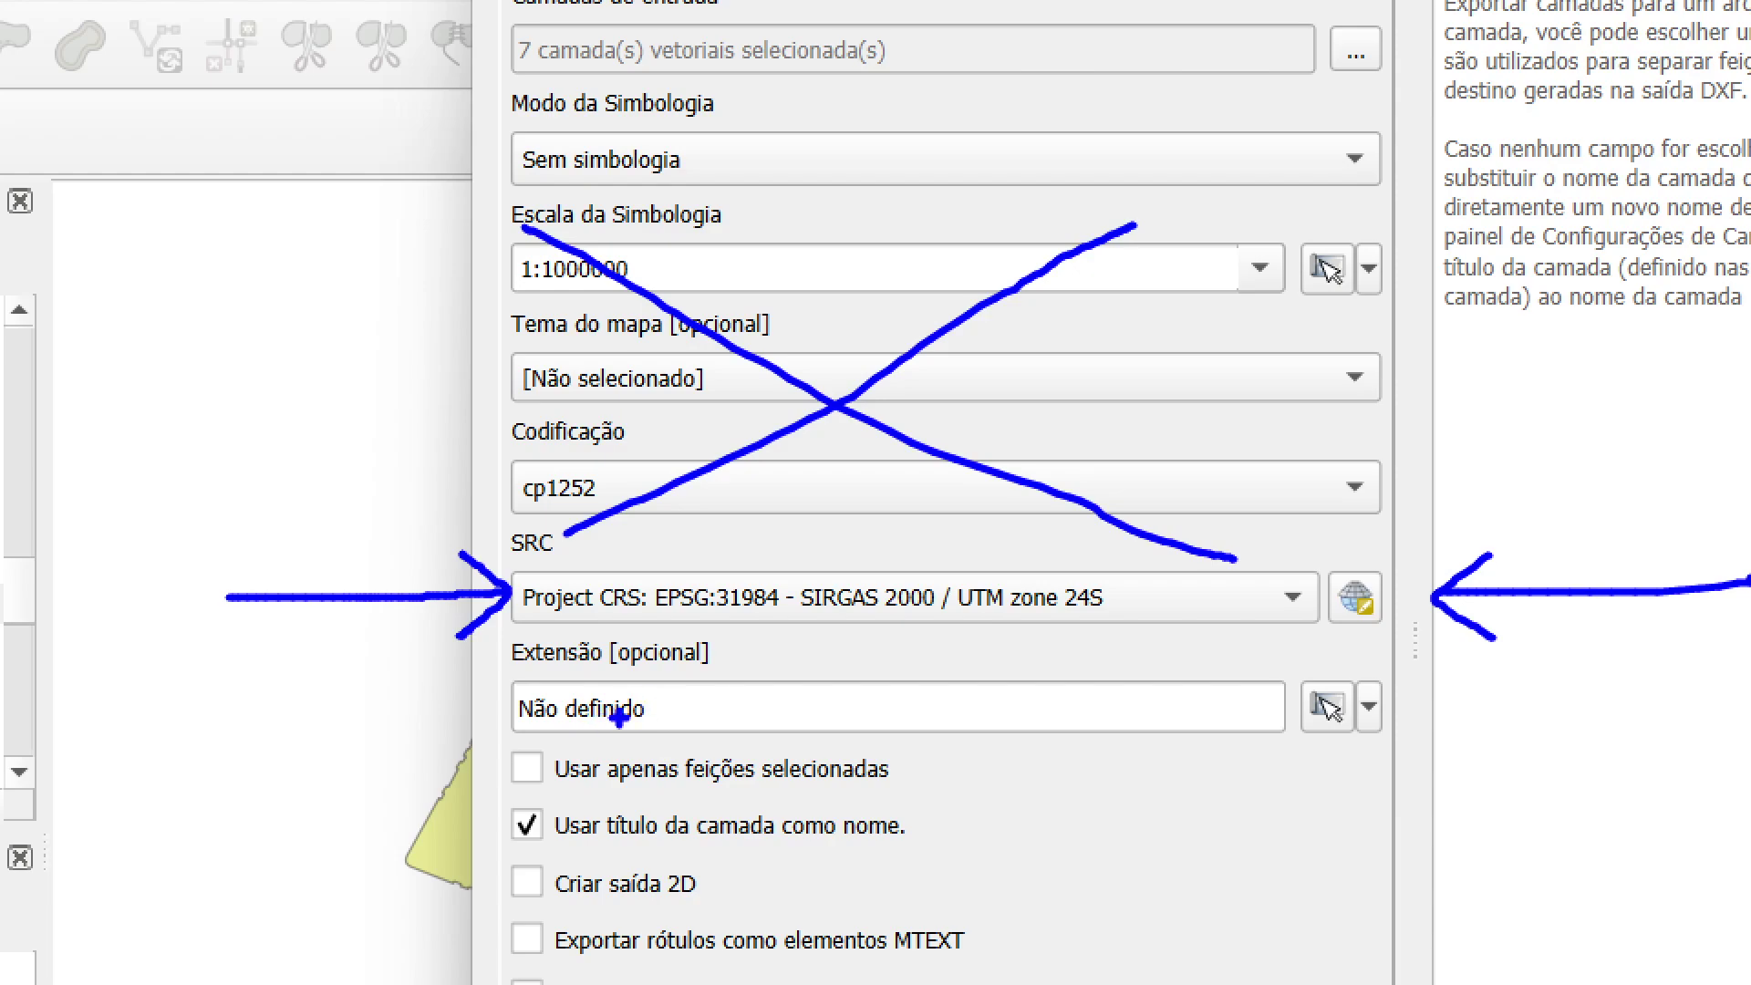
pyautogui.moveTo(478, 713); pyautogui.dragTo(1372, 697)
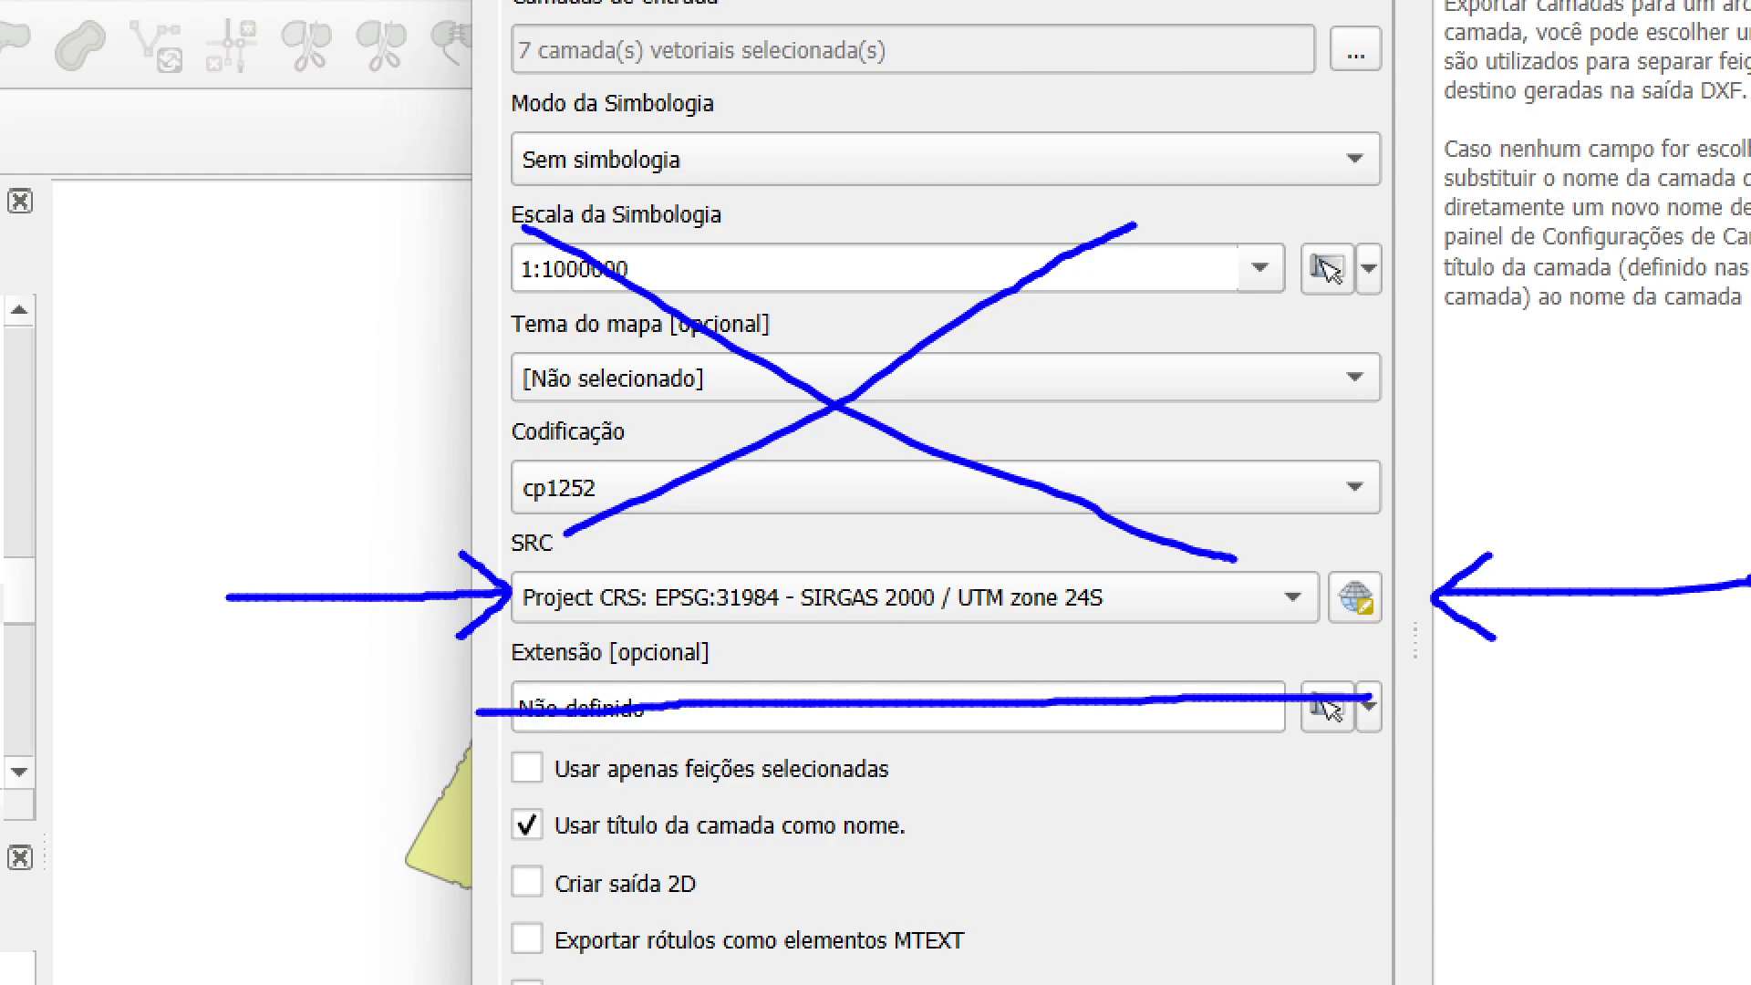
pyautogui.moveTo(204, 827)
pyautogui.mouseDown()
pyautogui.moveTo(485, 820)
pyautogui.moveTo(454, 844)
pyautogui.mouseUp()
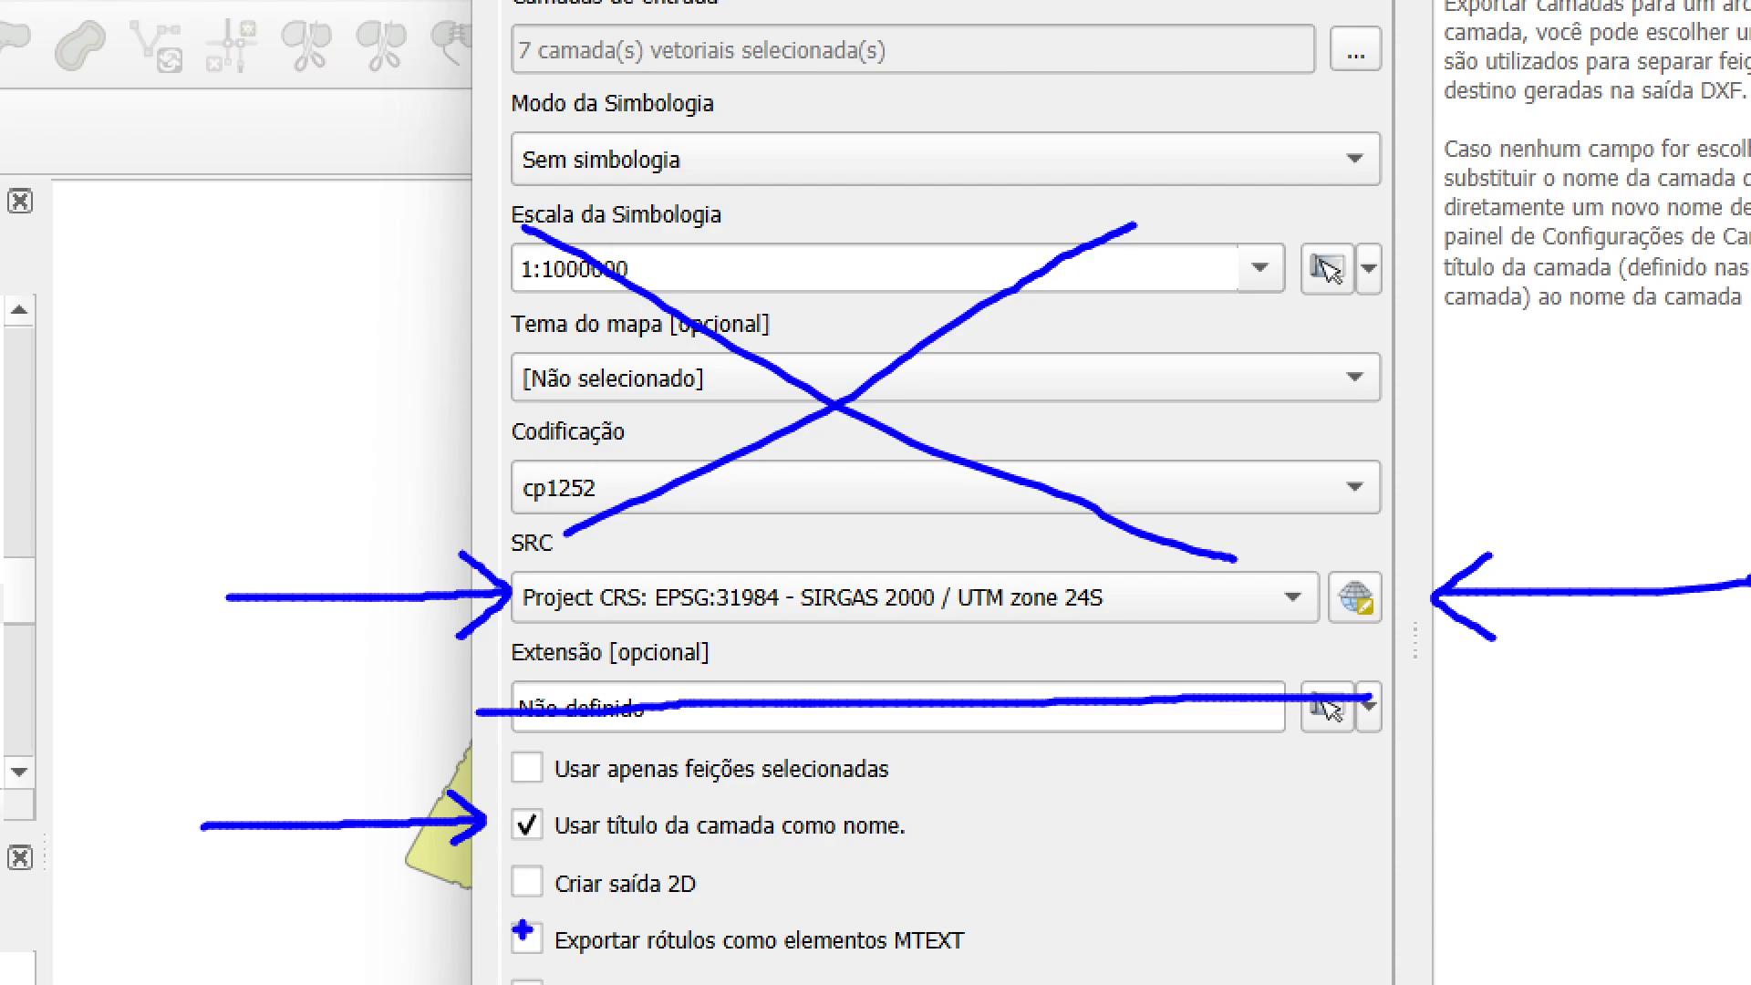
pyautogui.moveTo(519, 930)
pyautogui.mouseDown()
pyautogui.moveTo(521, 950)
pyautogui.moveTo(542, 925)
pyautogui.mouseUp()
pyautogui.press('Escape')
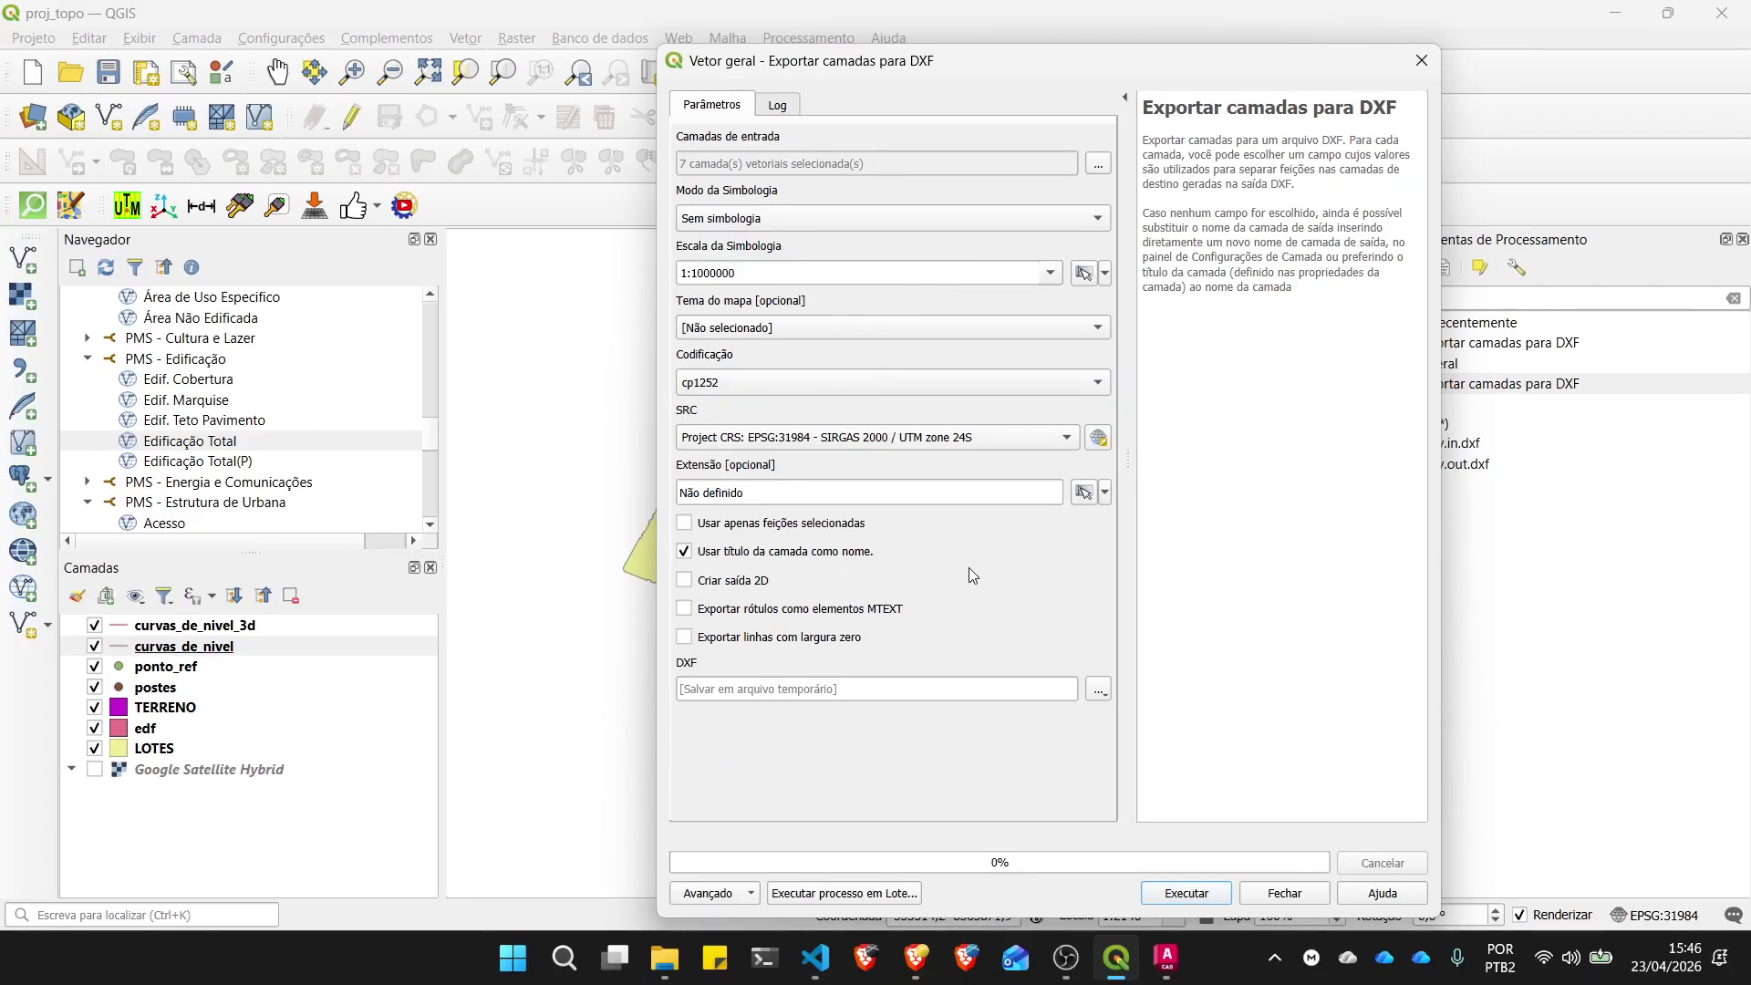
pyautogui.click(1098, 688)
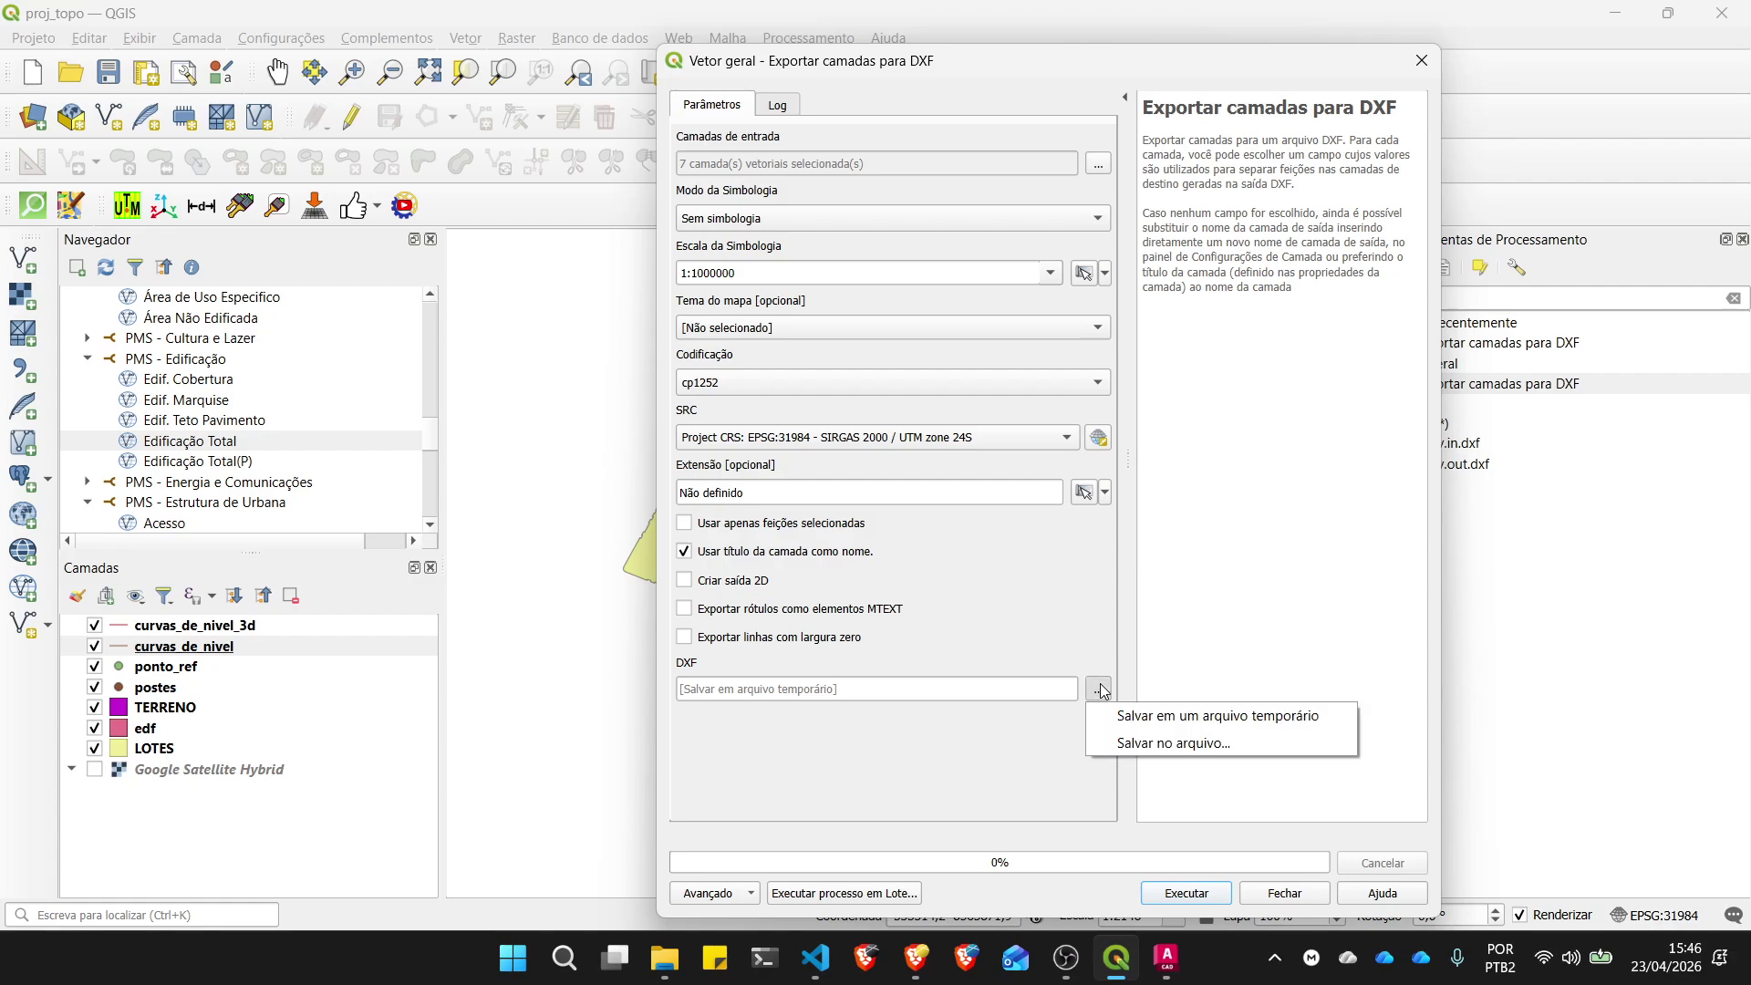
pyautogui.click(1169, 744)
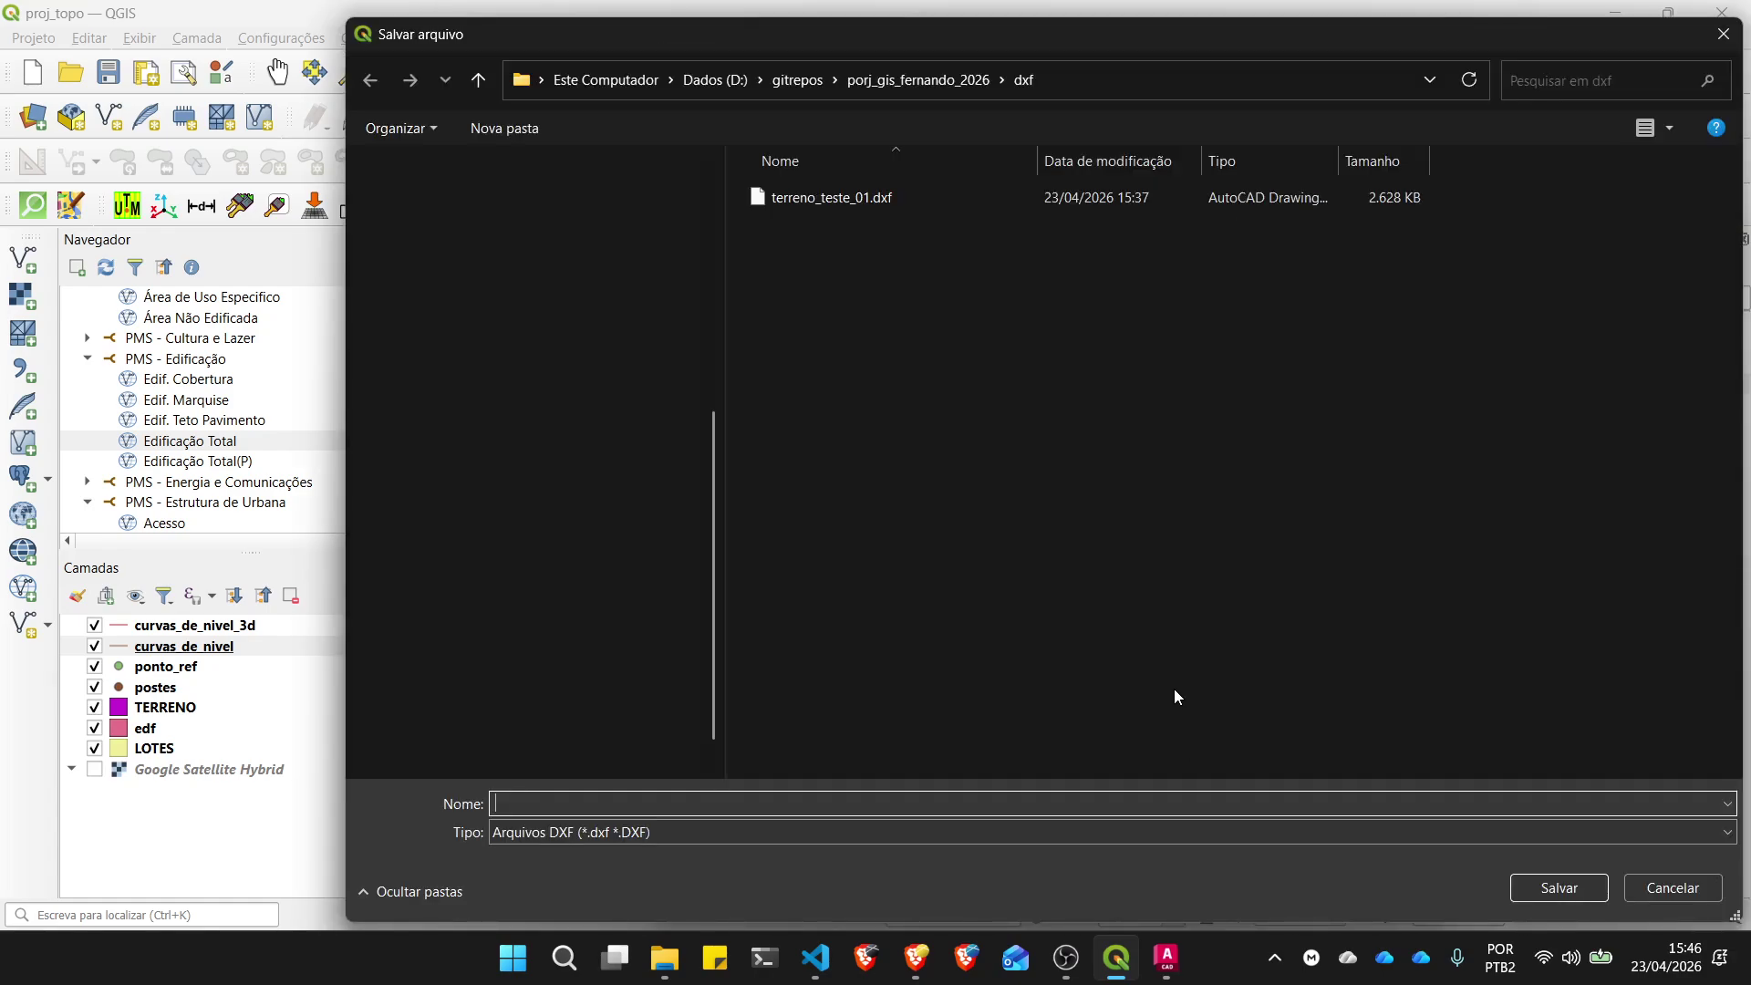
pyautogui.click(873, 79)
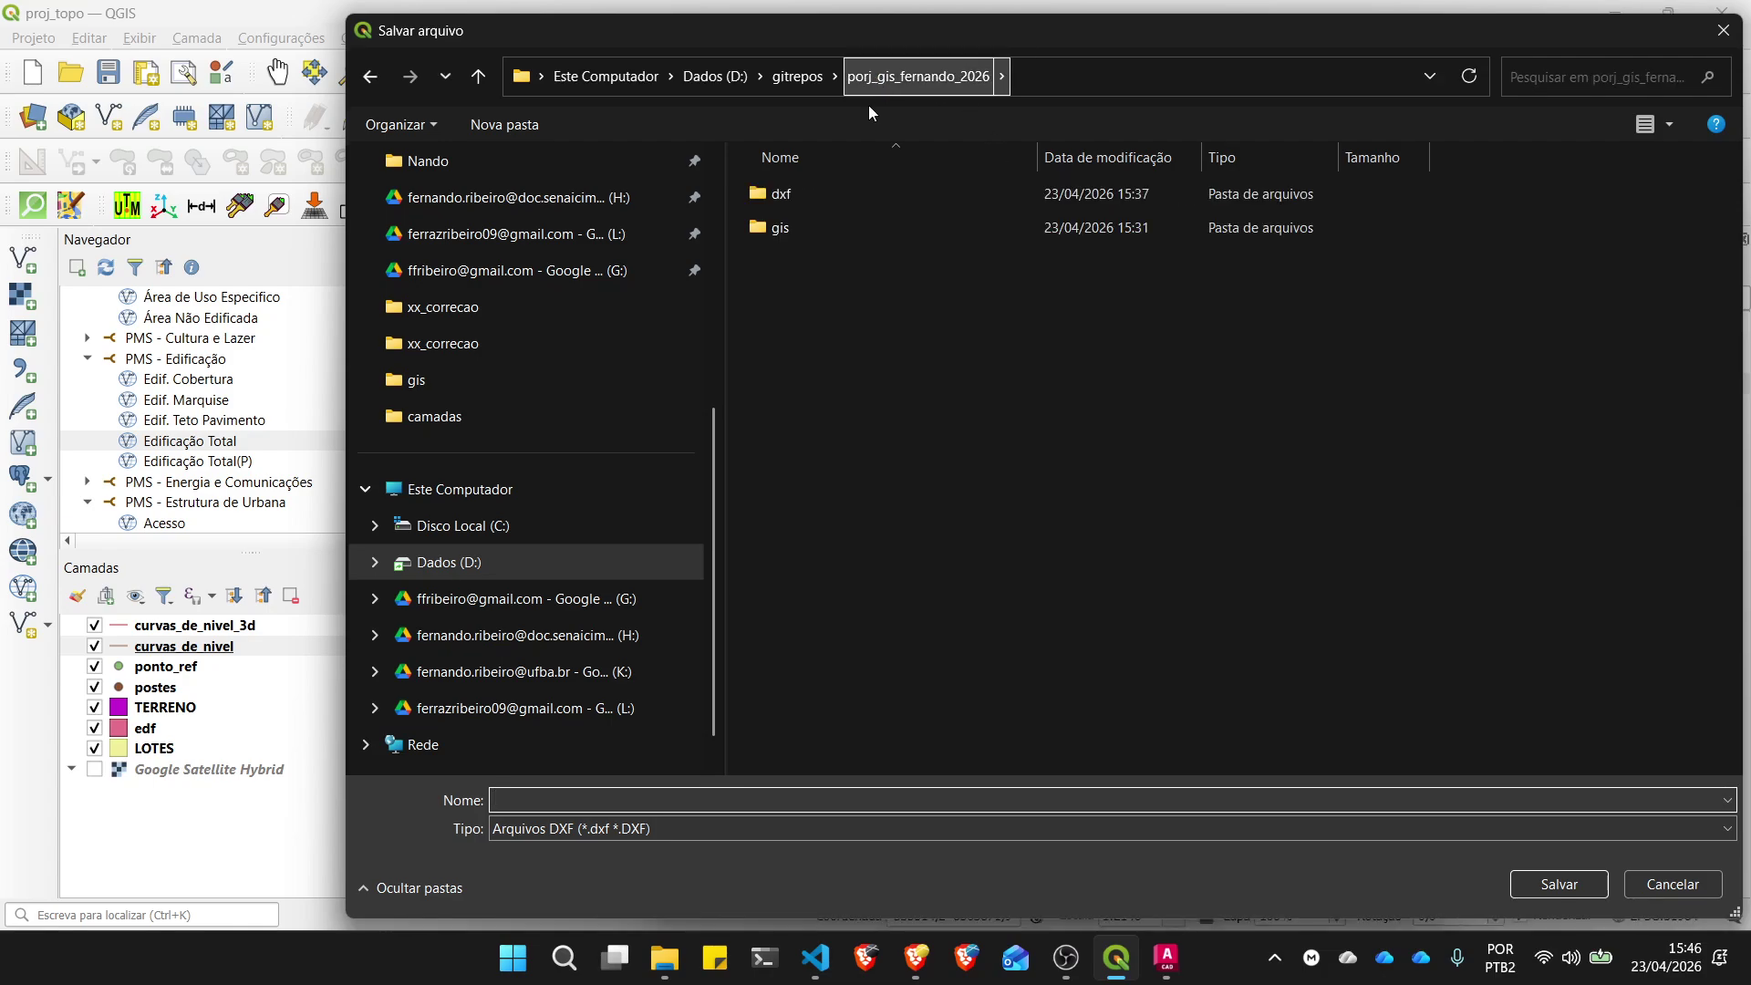
pyautogui.doubleClick(812, 232)
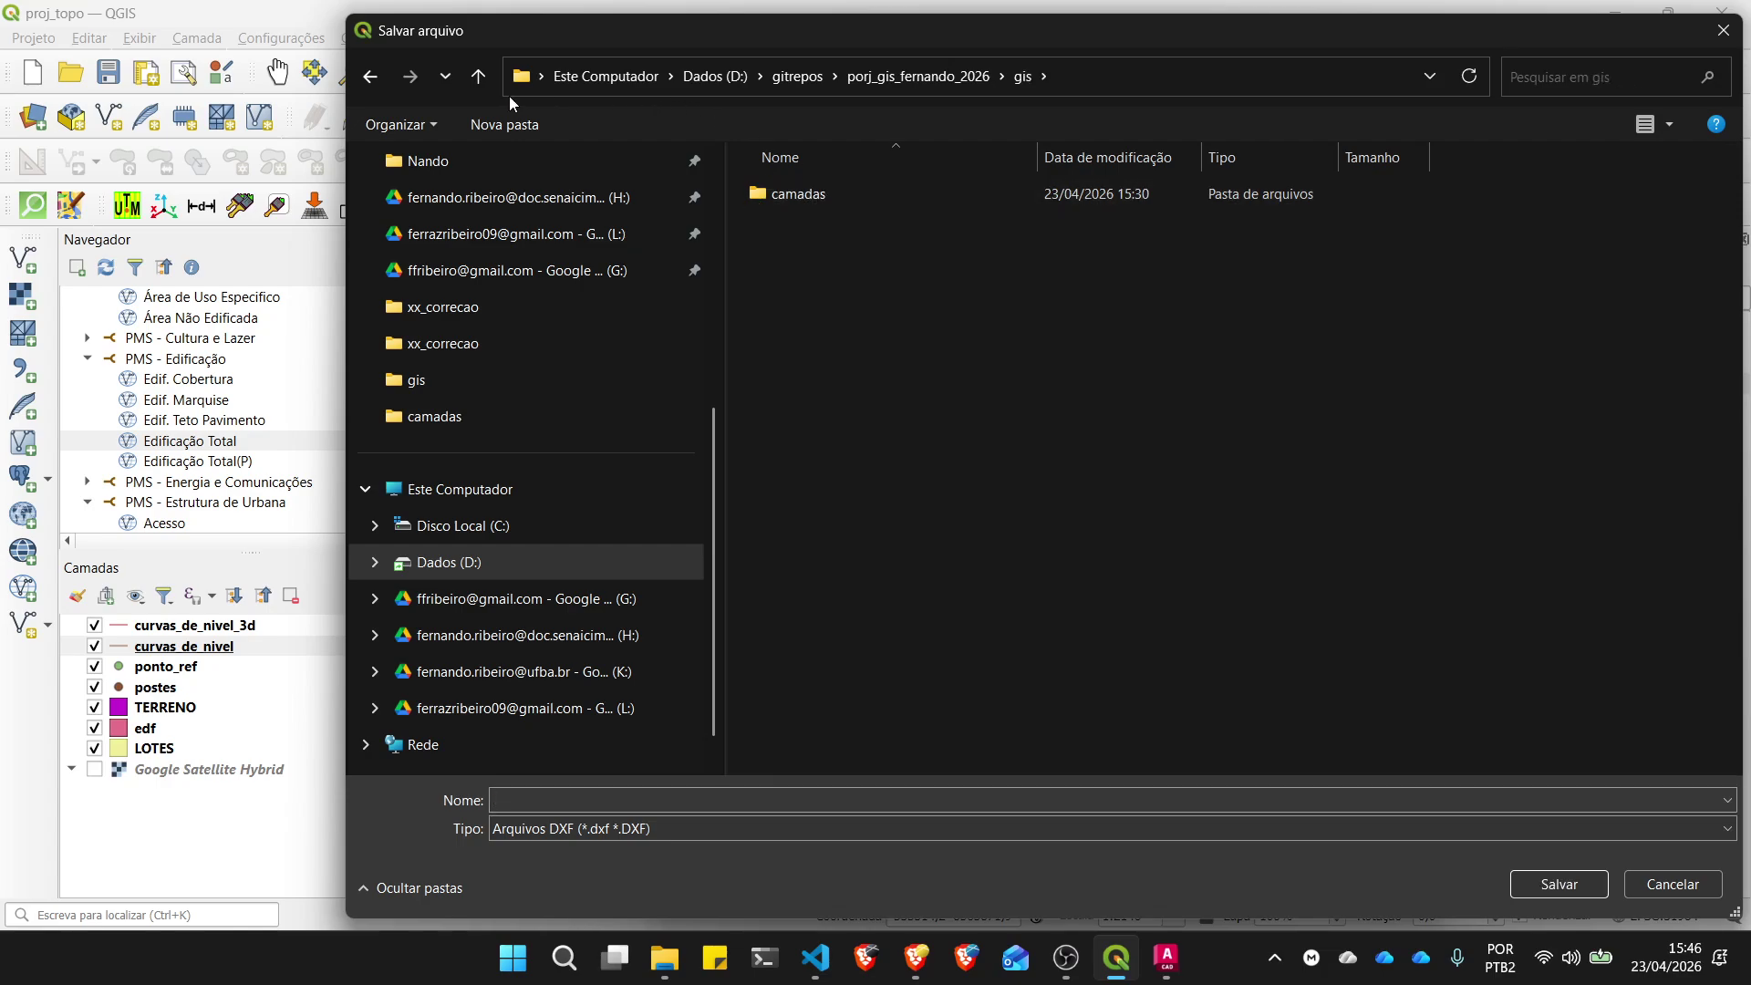
pyautogui.click(484, 87)
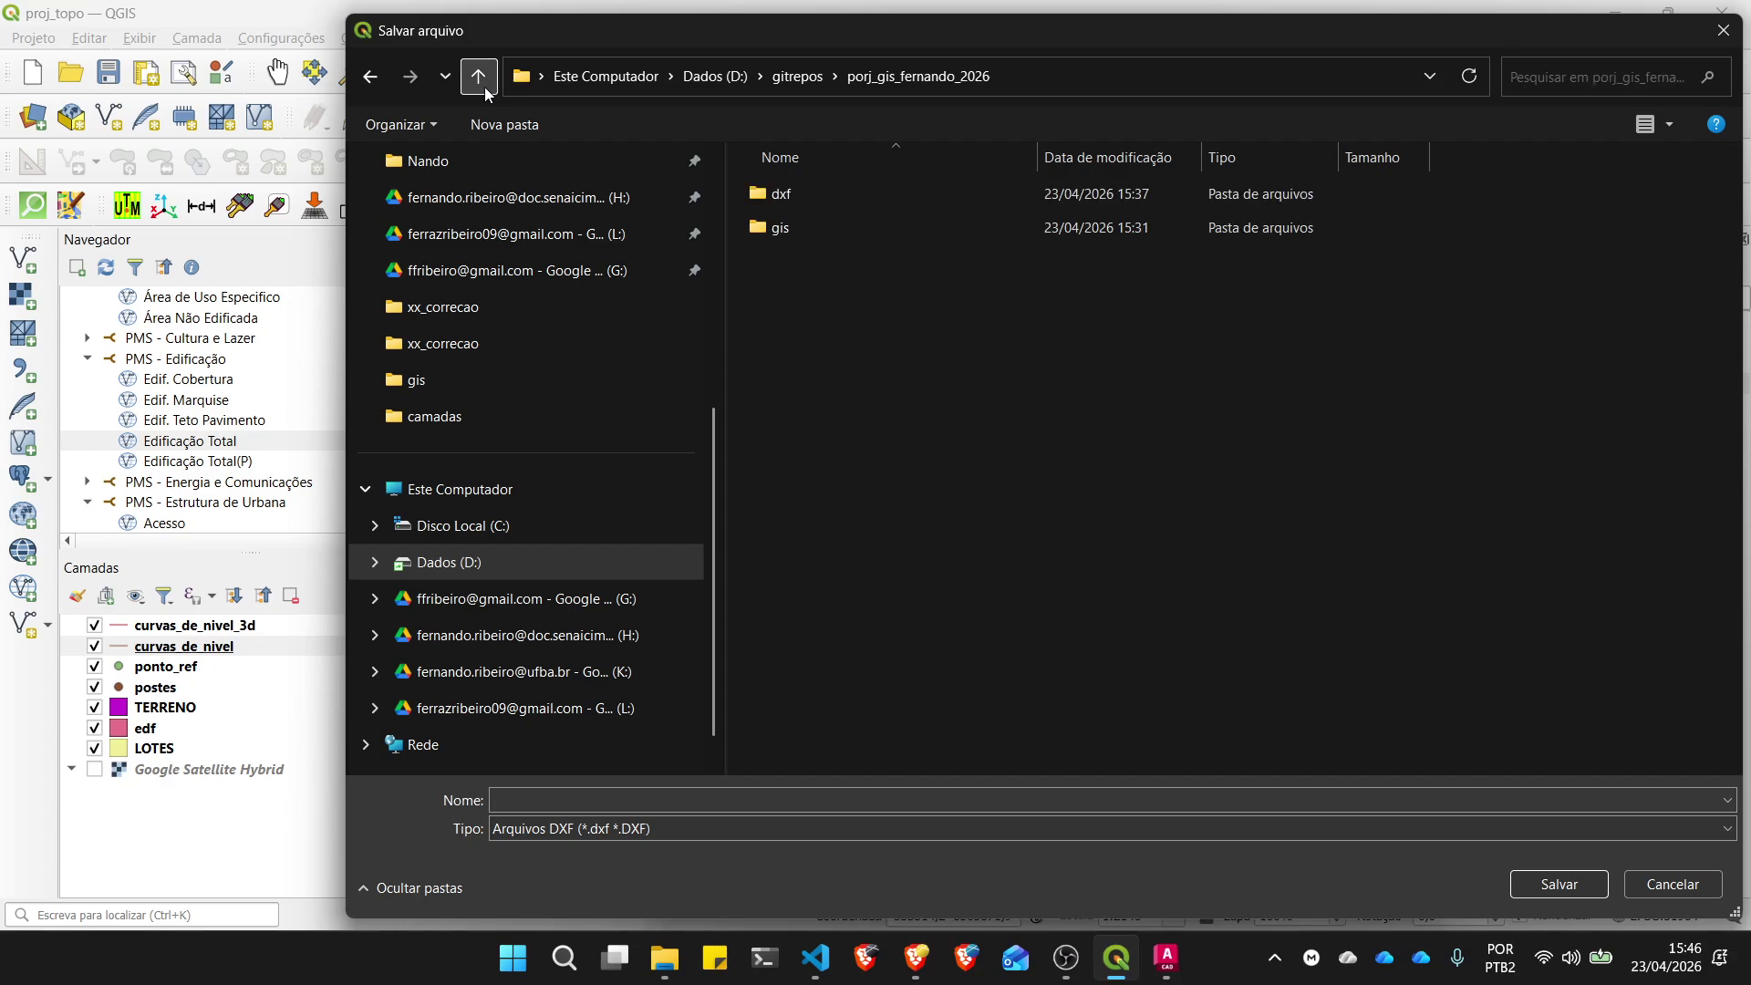
pyautogui.doubleClick(818, 199)
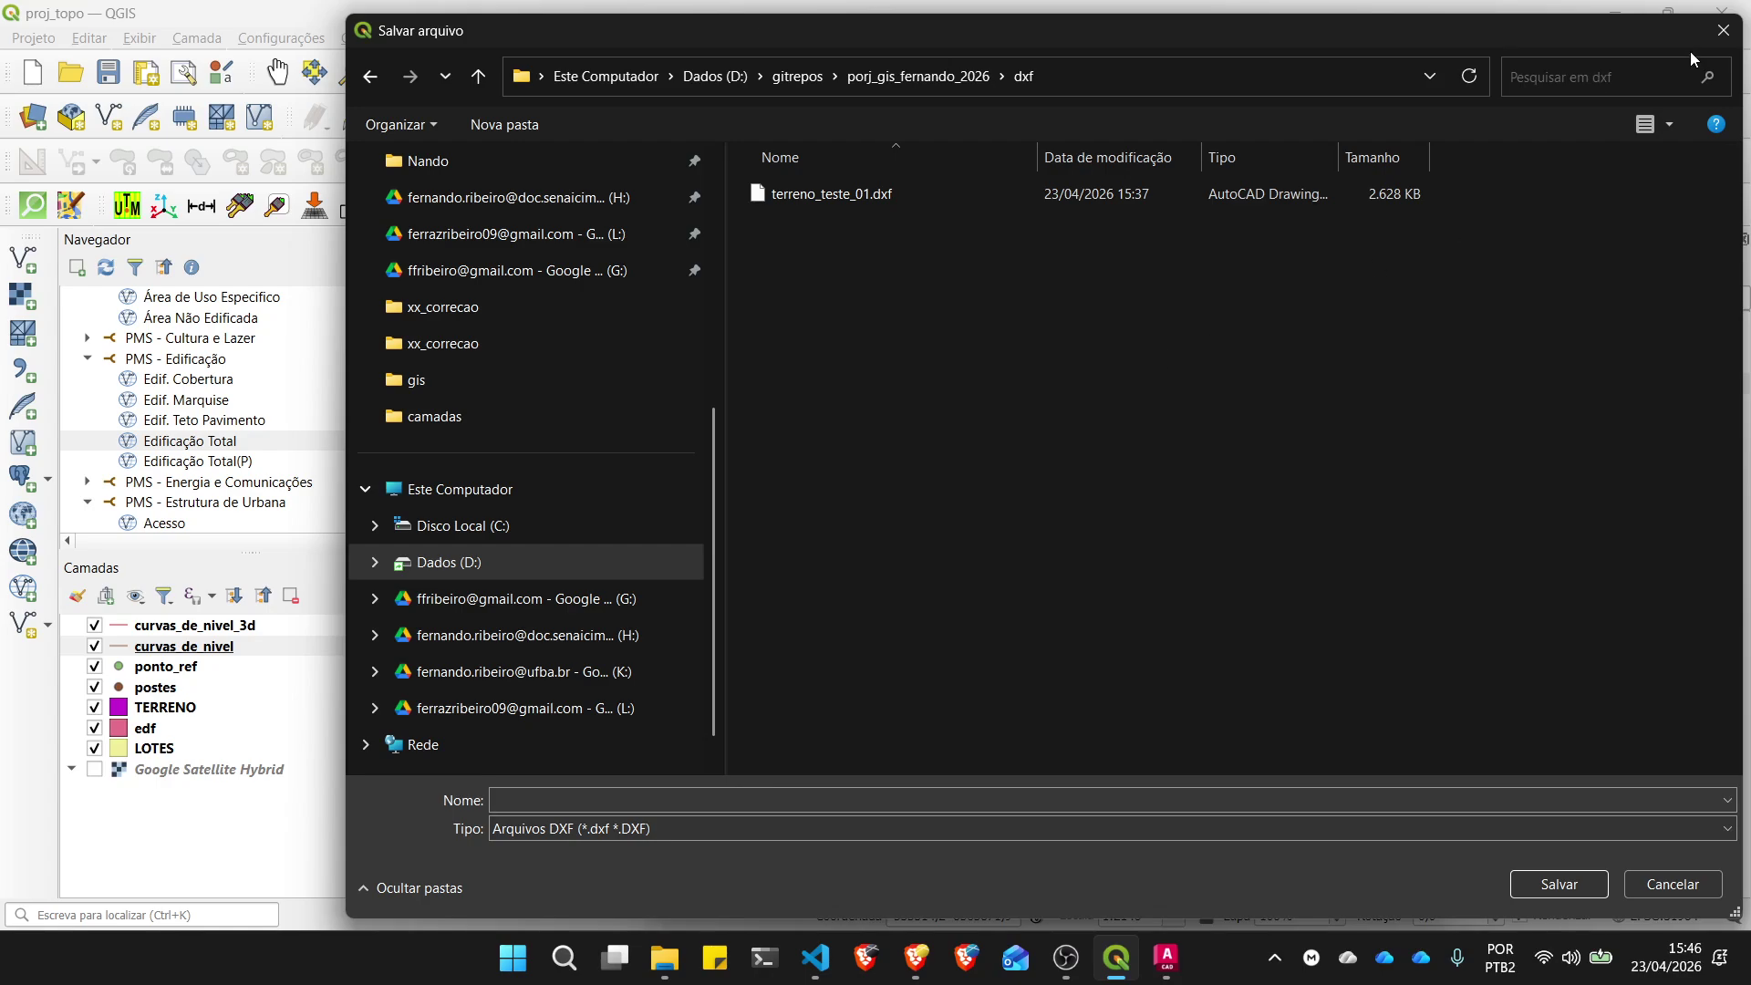
pyautogui.click(1723, 30)
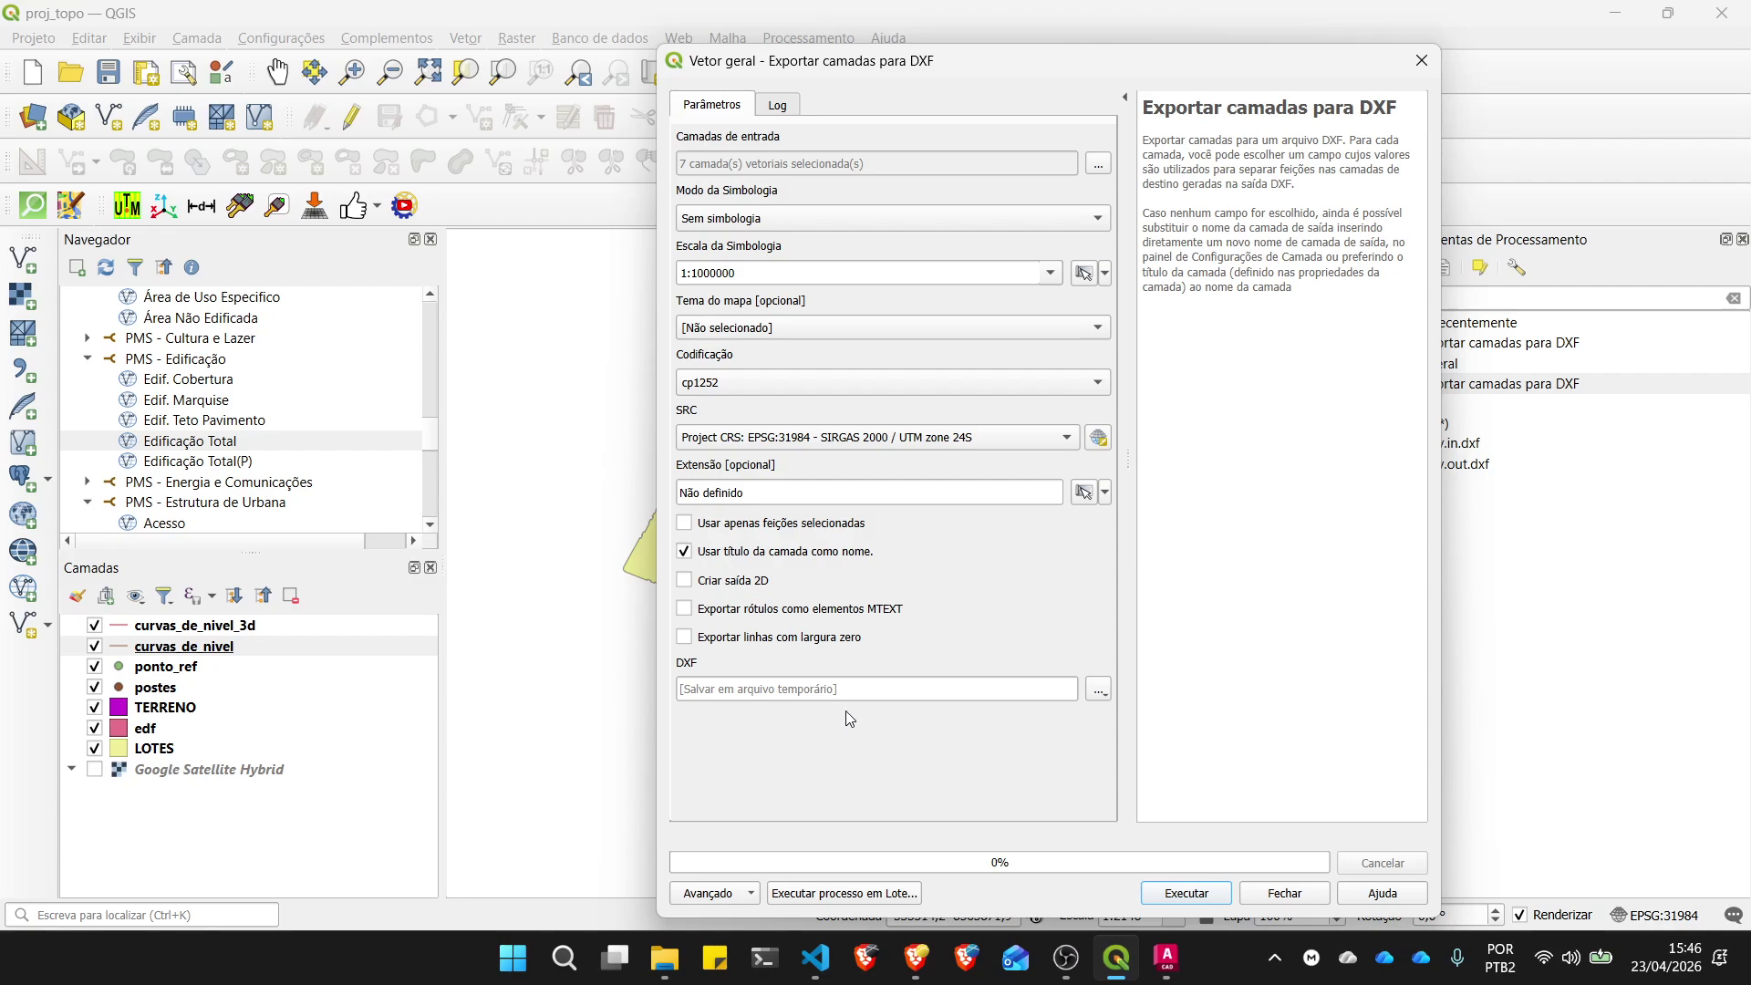
# Step: Set the DXF output to a new file named terreno_teste_02.dxf in the project's dxf folder
pyautogui.click(1099, 691)
pyautogui.click(1176, 740)
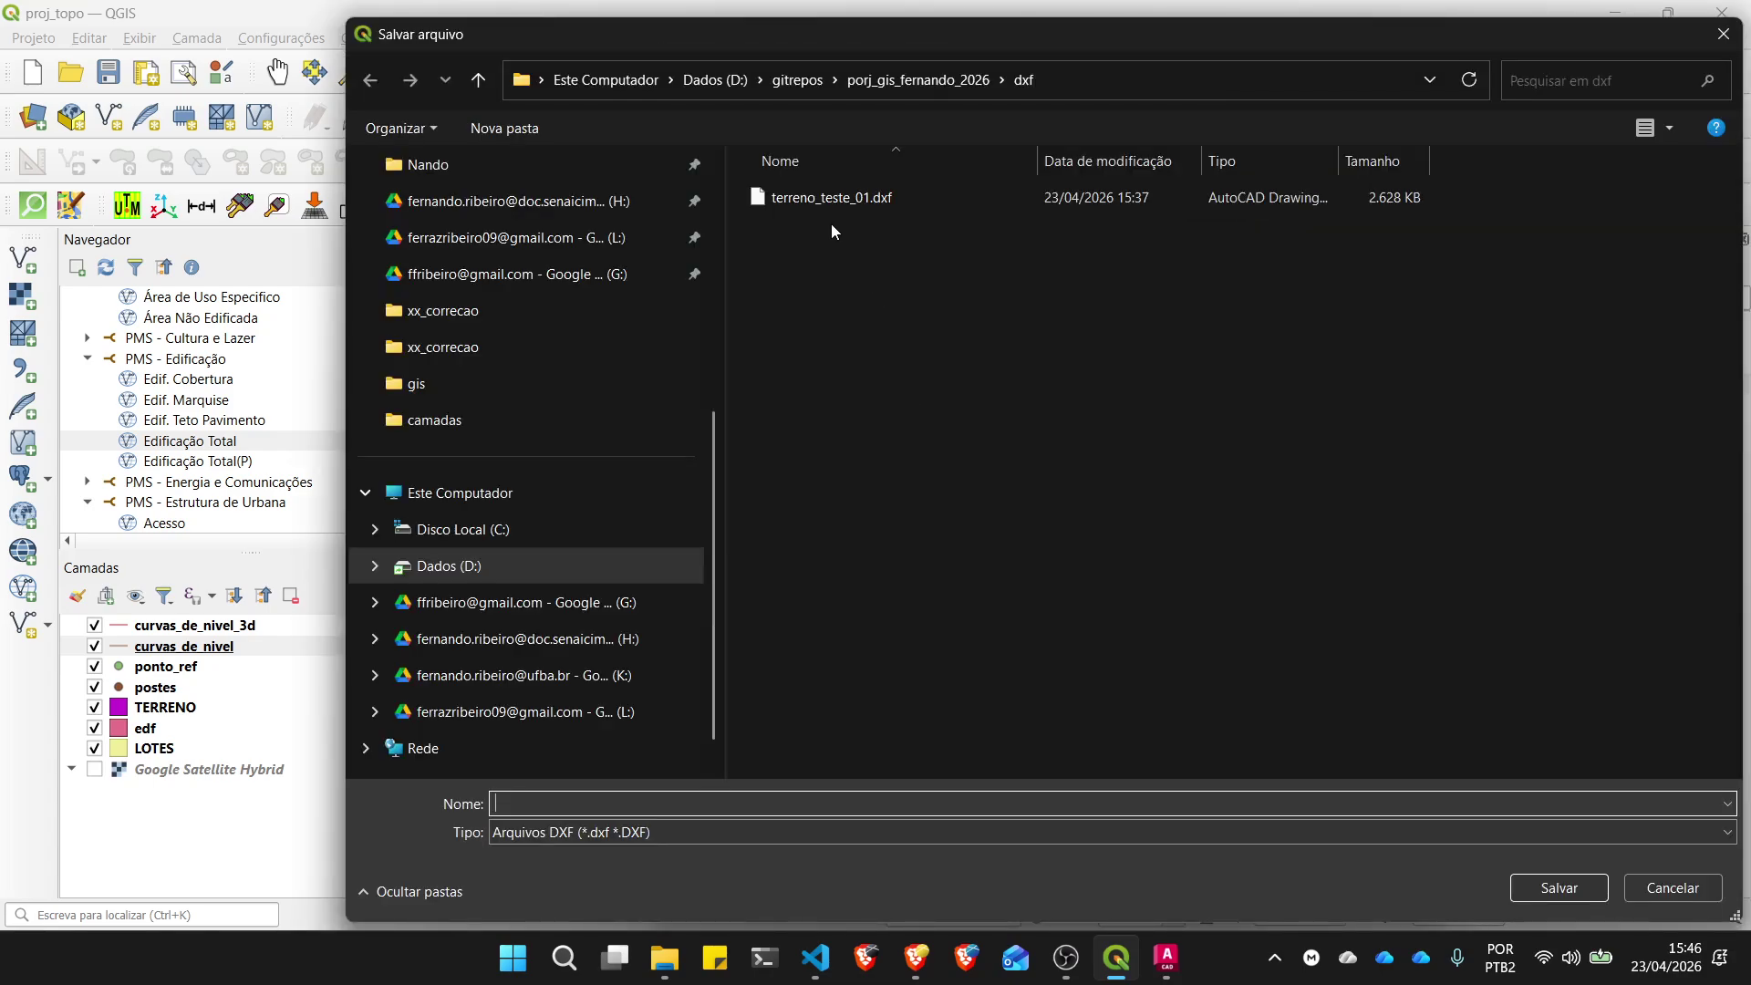
pyautogui.click(832, 199)
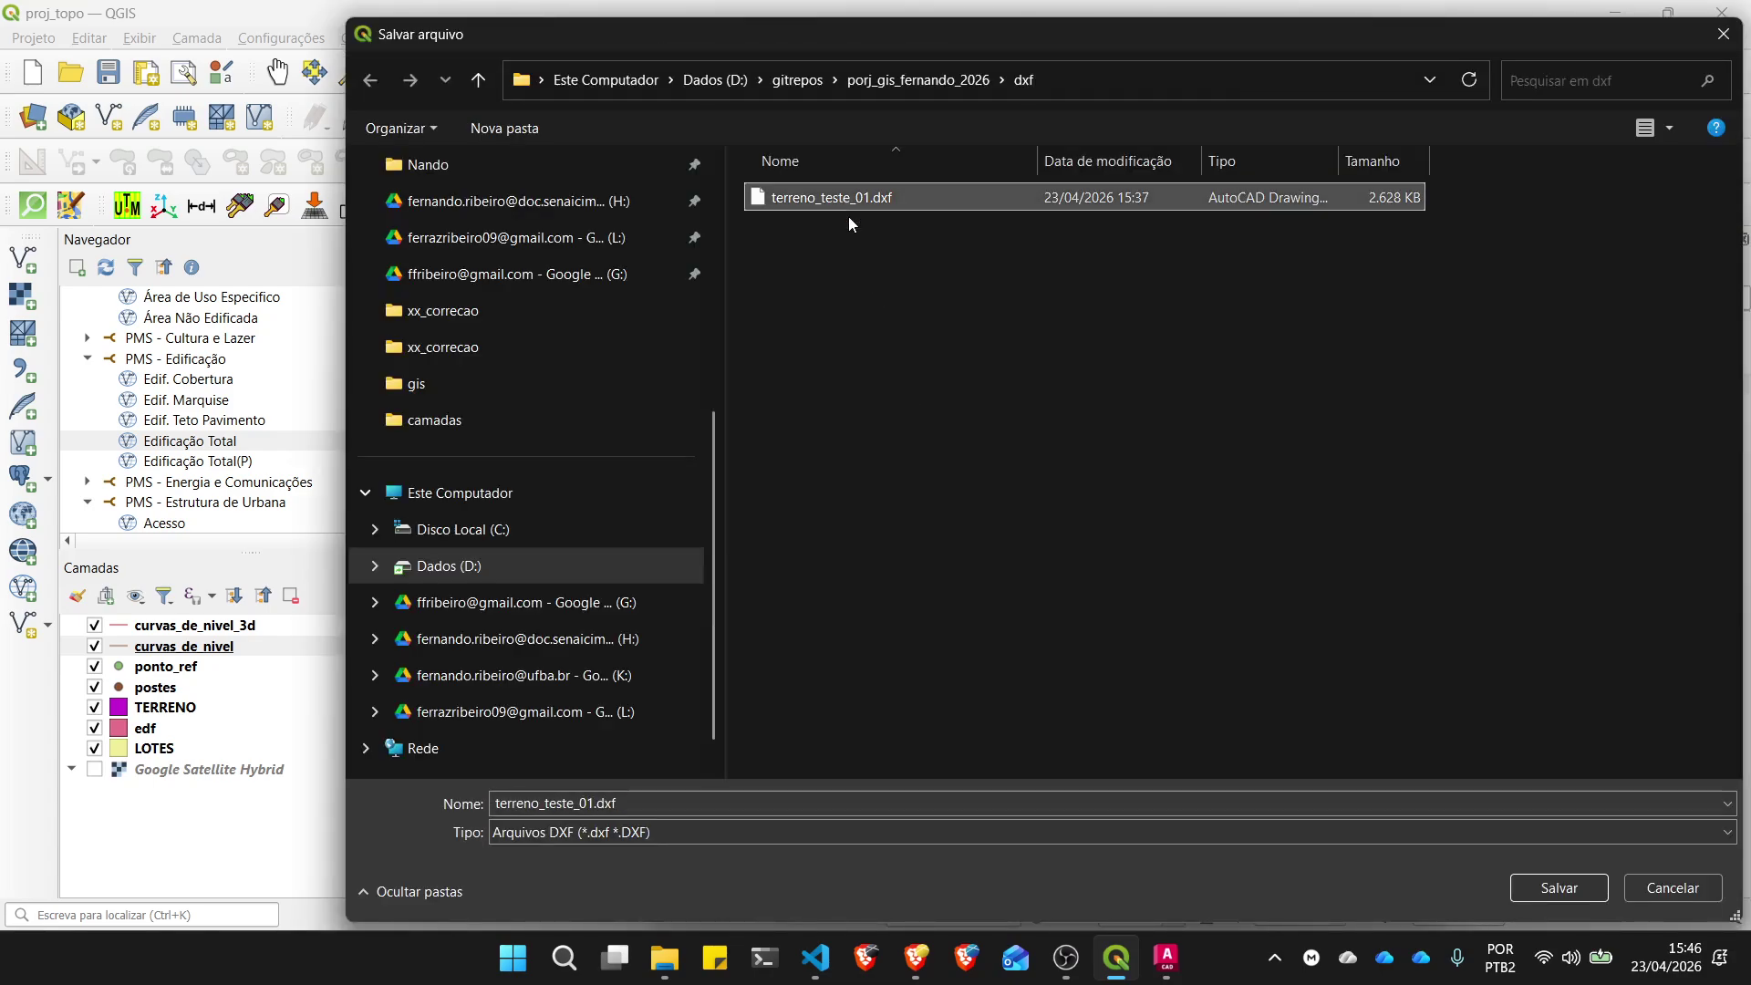
pyautogui.click(589, 804)
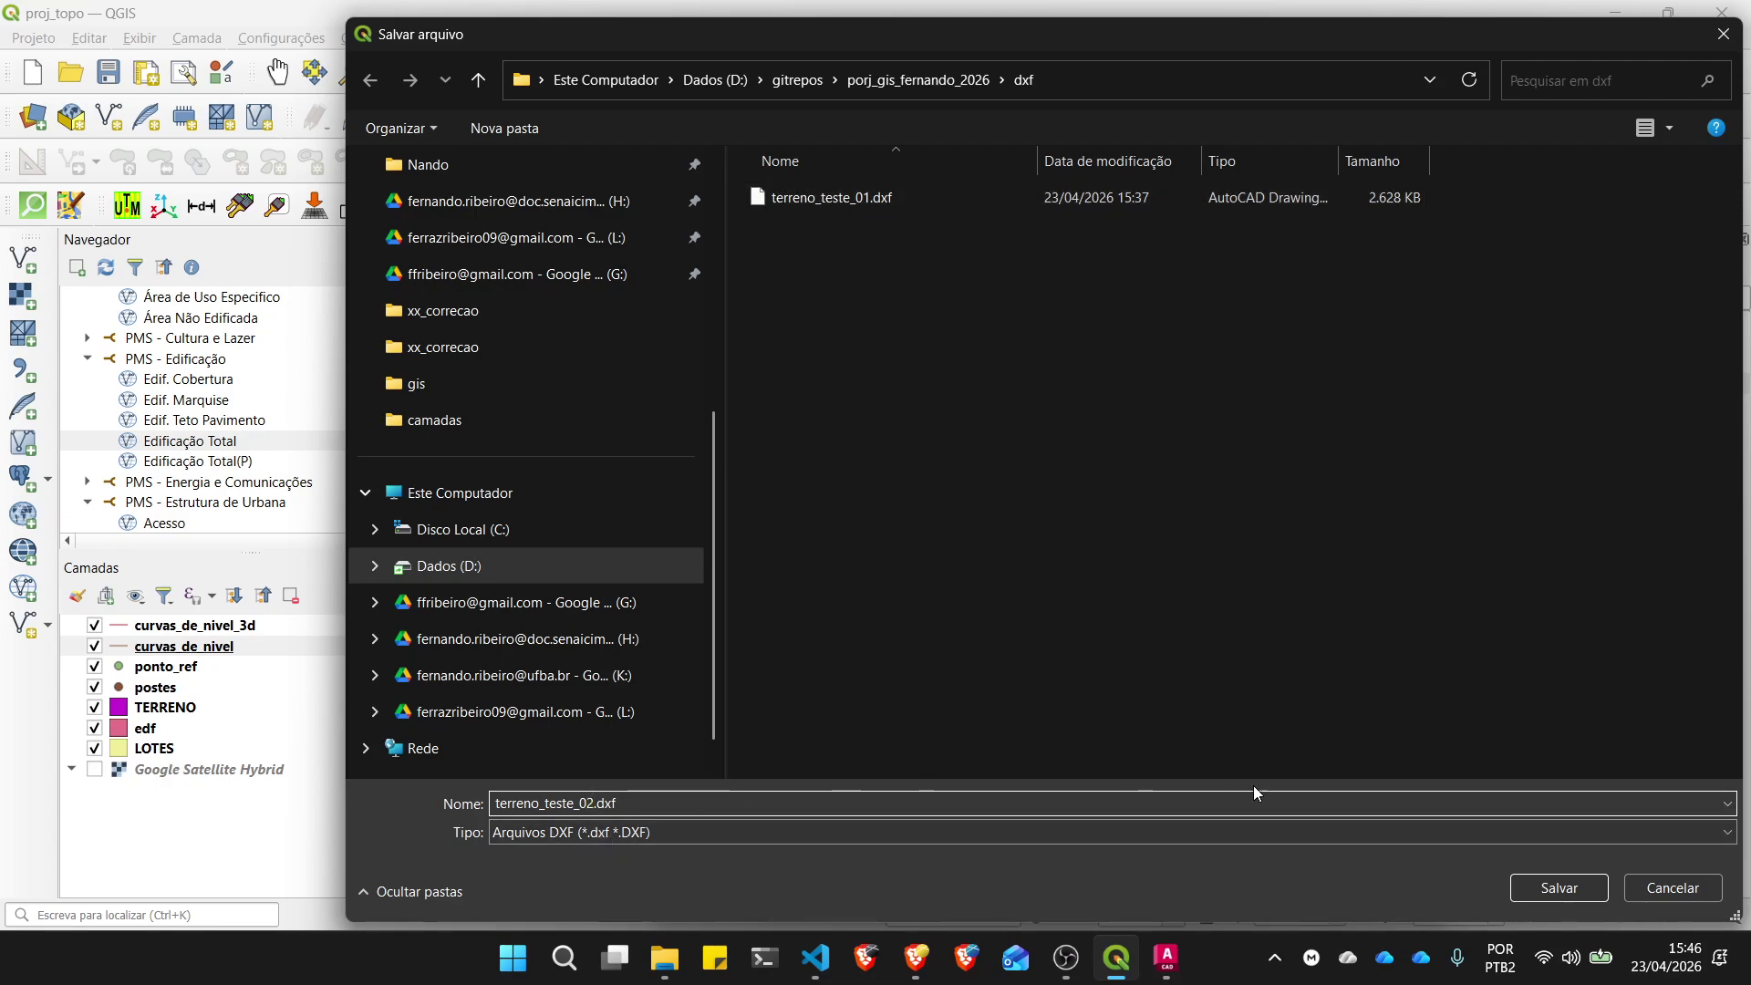
pyautogui.click(1561, 888)
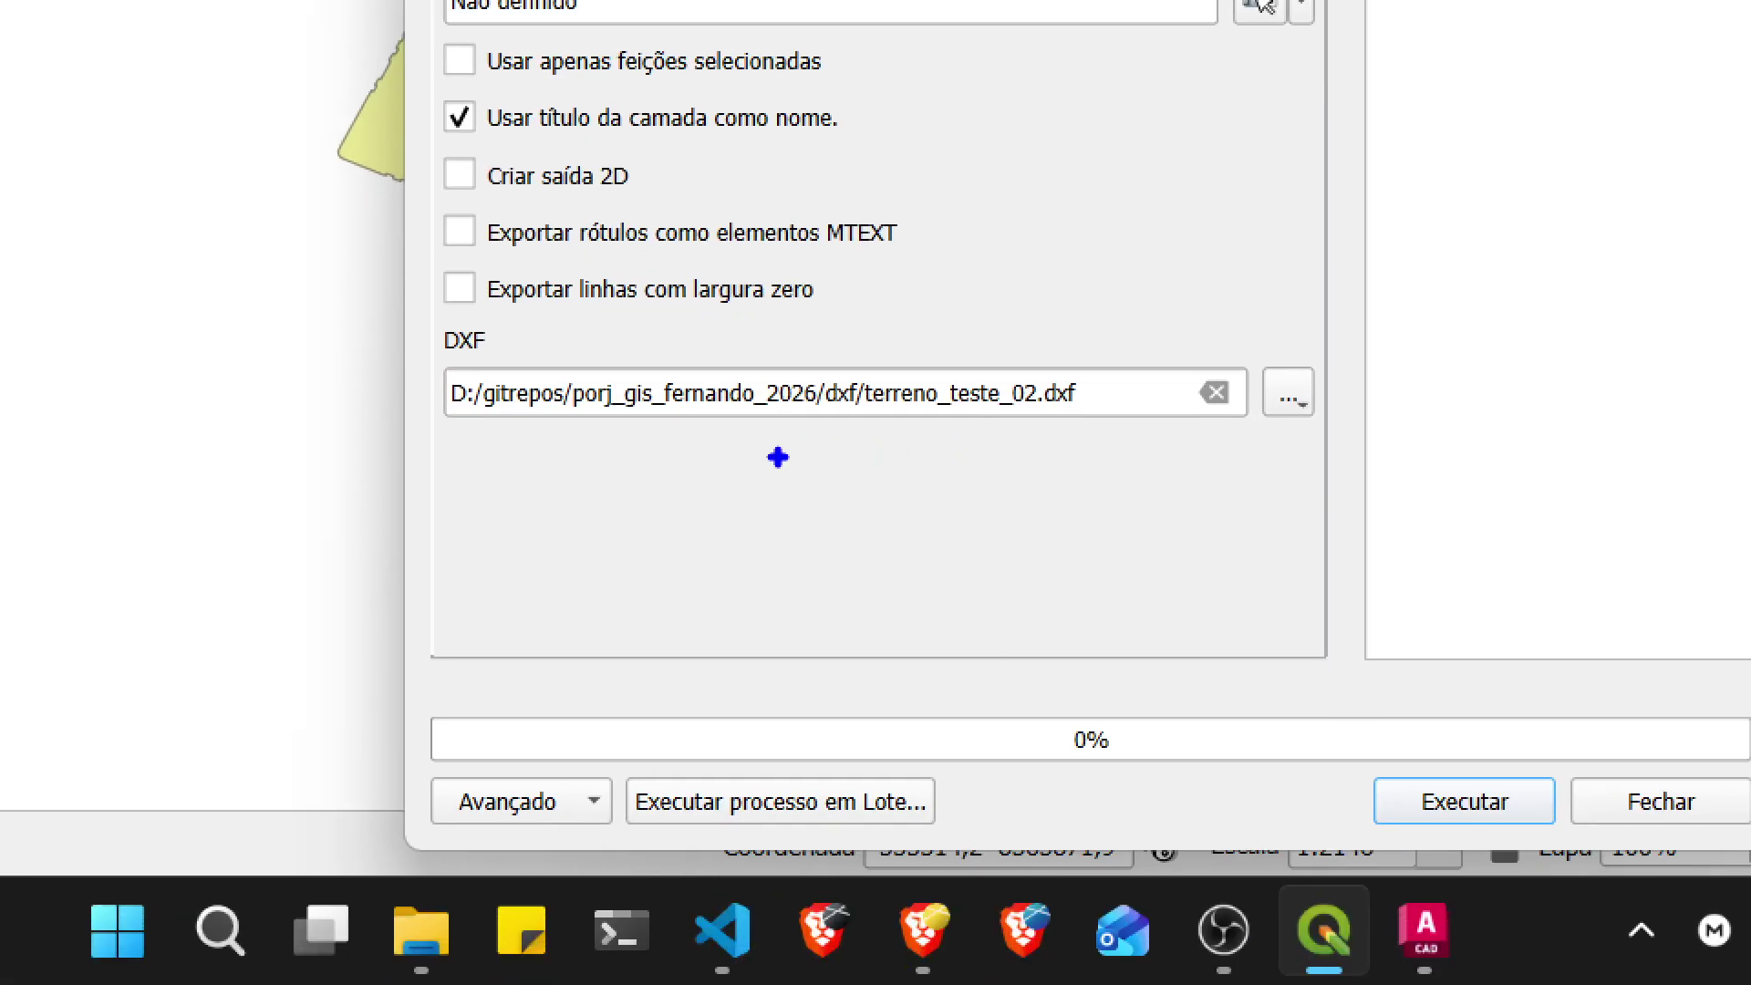
pyautogui.moveTo(778, 457); pyautogui.dragTo(1109, 457)
pyautogui.moveTo(787, 613)
pyautogui.mouseDown()
pyautogui.moveTo(755, 713)
pyautogui.moveTo(809, 714)
pyautogui.mouseUp()
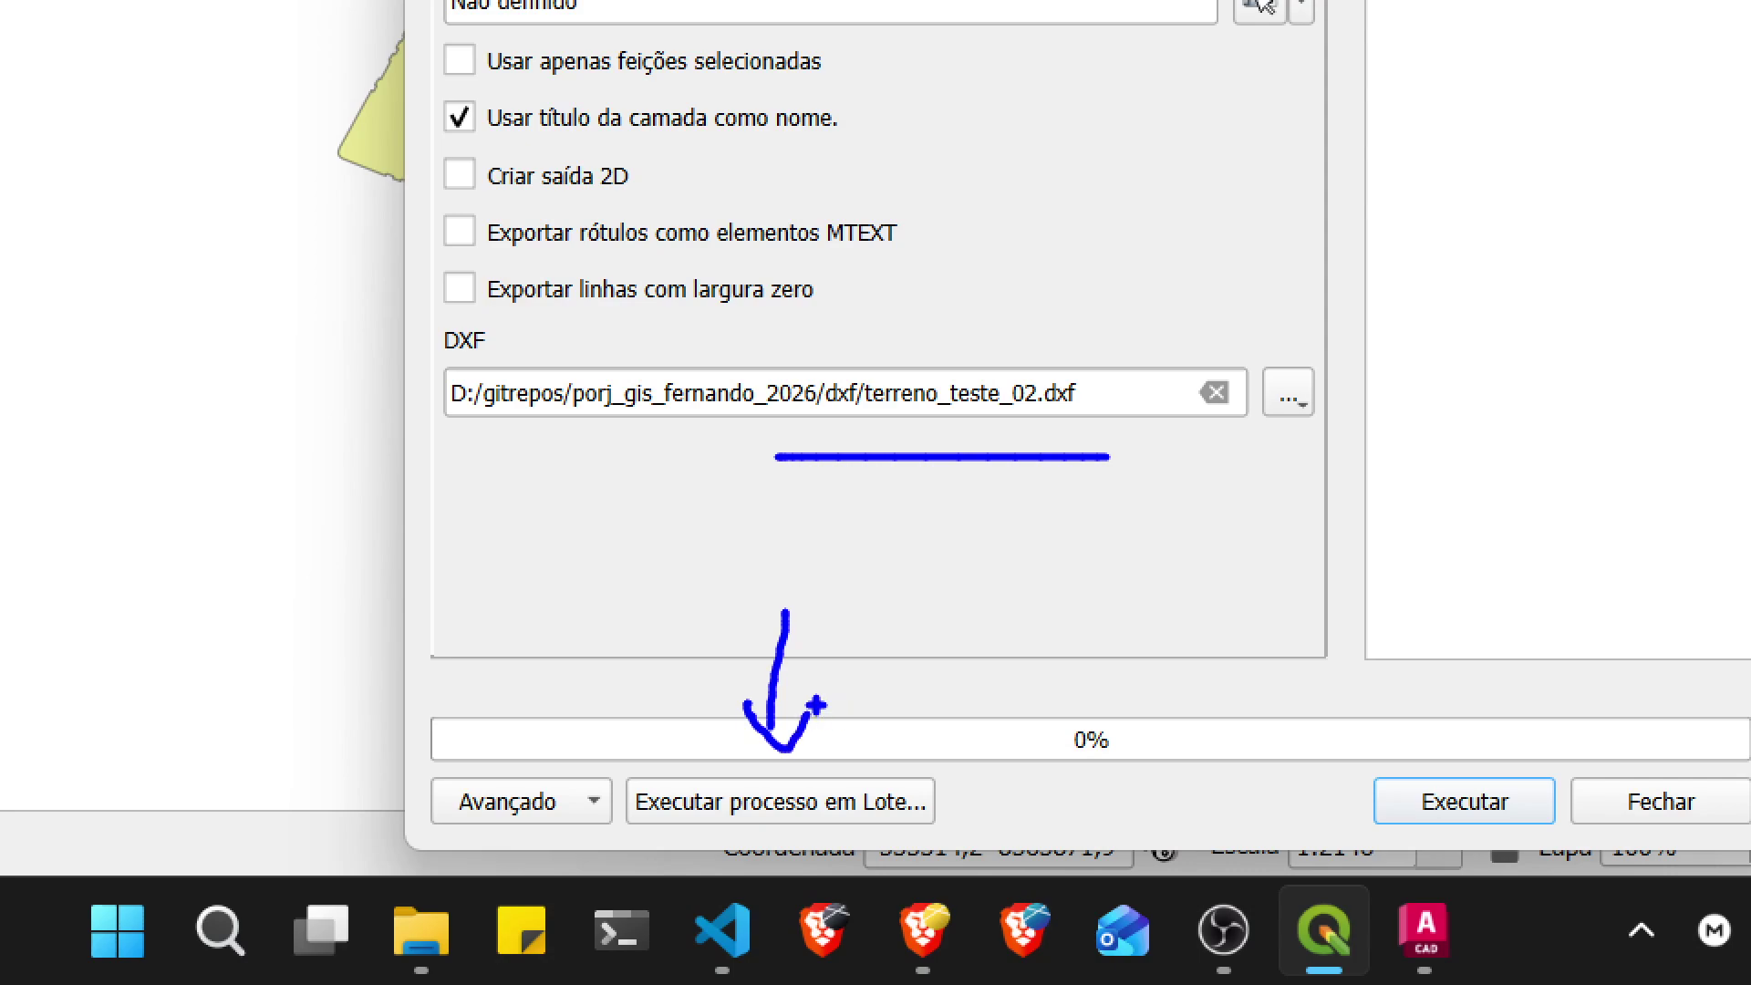
pyautogui.press('Escape')
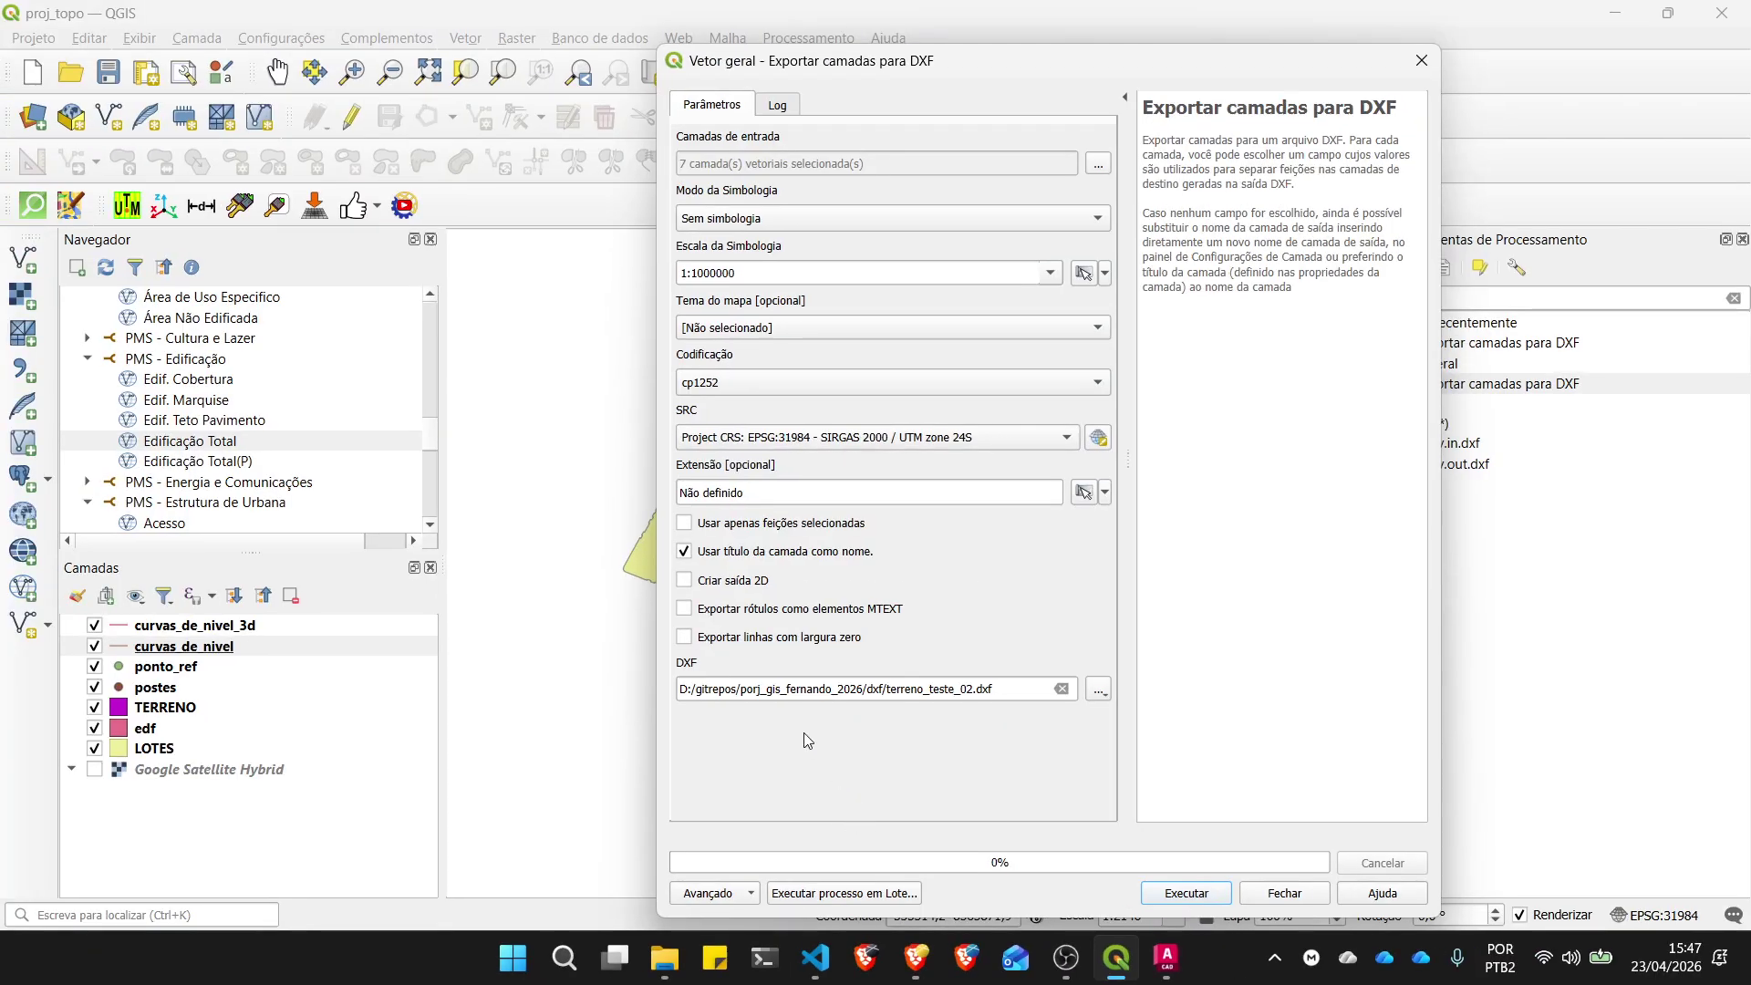
# Step: Try to run the DXF export as a batch process, and return to the single-process export
pyautogui.click(685, 609)
pyautogui.click(874, 894)
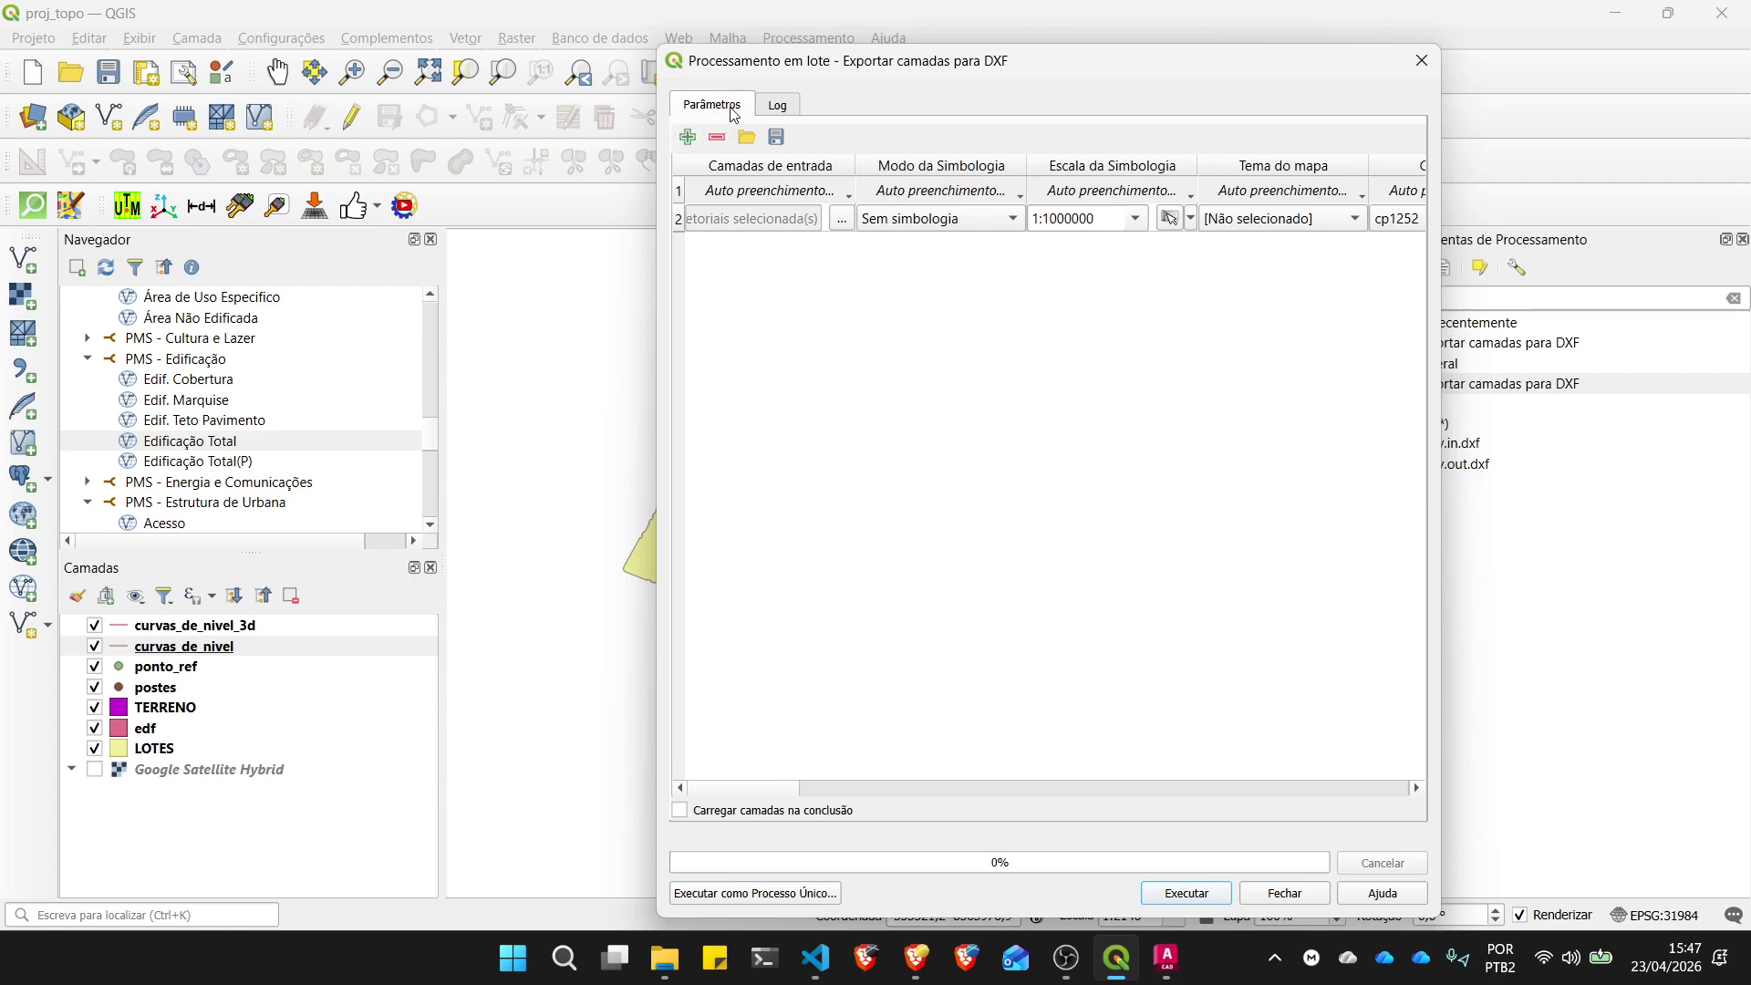
pyautogui.click(776, 105)
pyautogui.click(728, 108)
pyautogui.click(1187, 894)
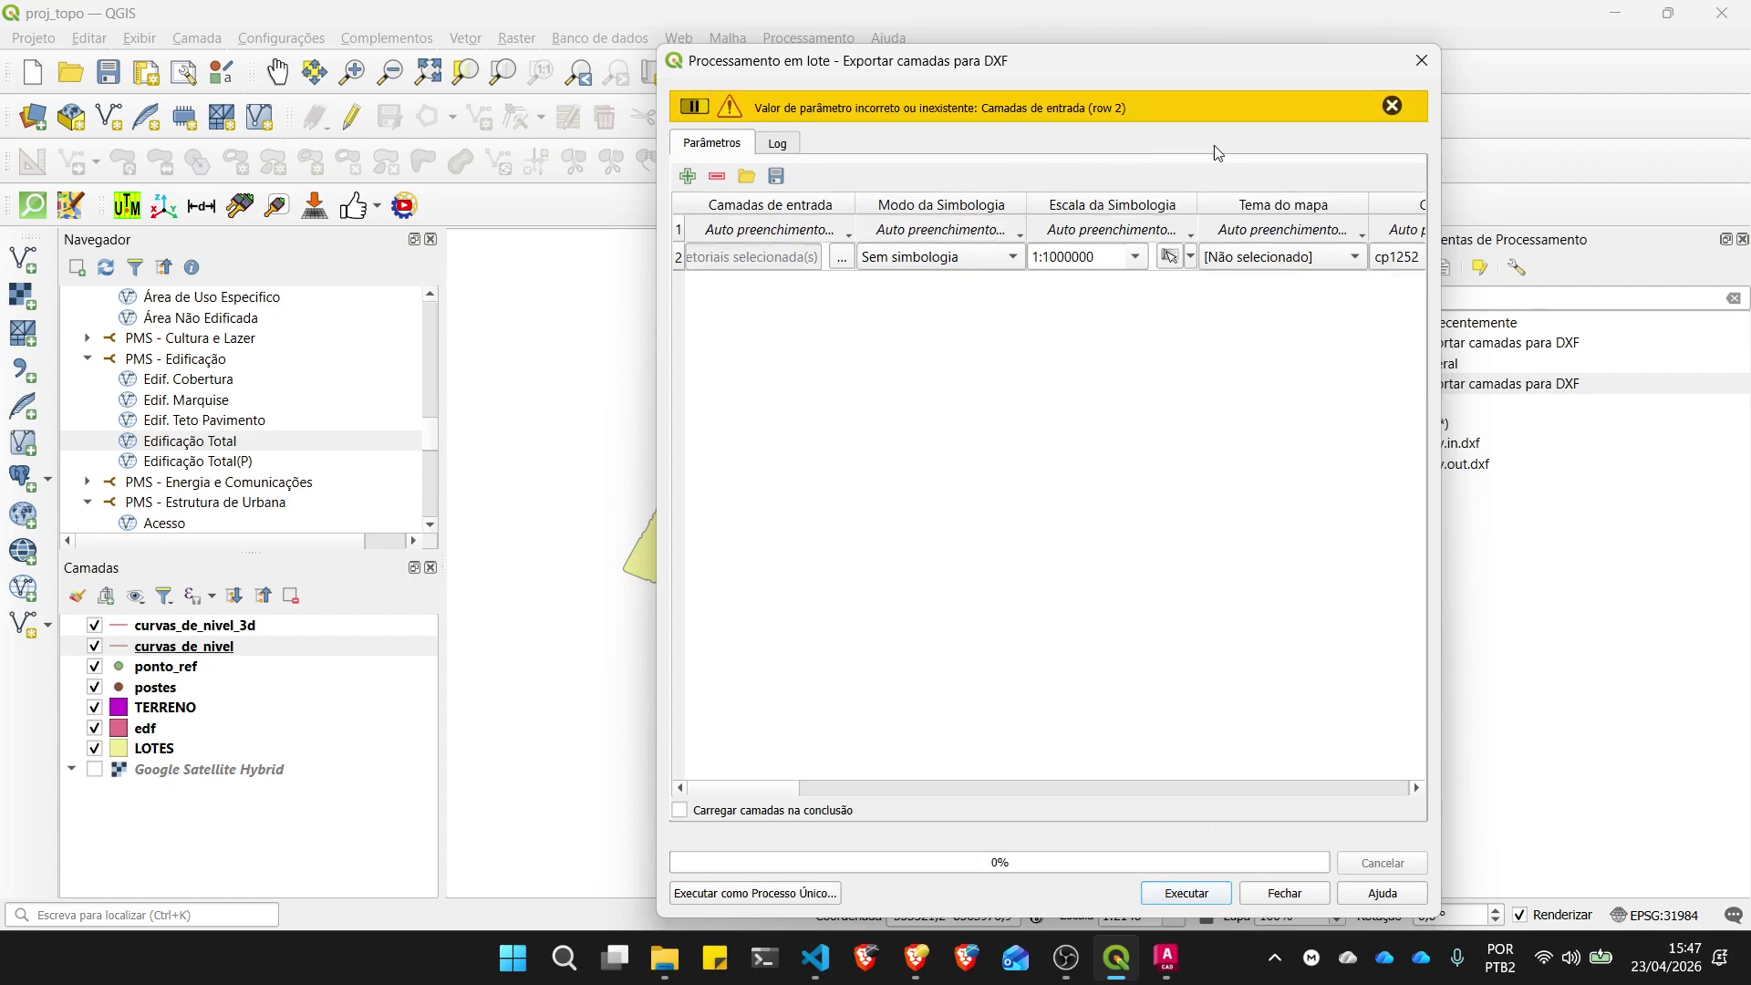
pyautogui.click(1393, 106)
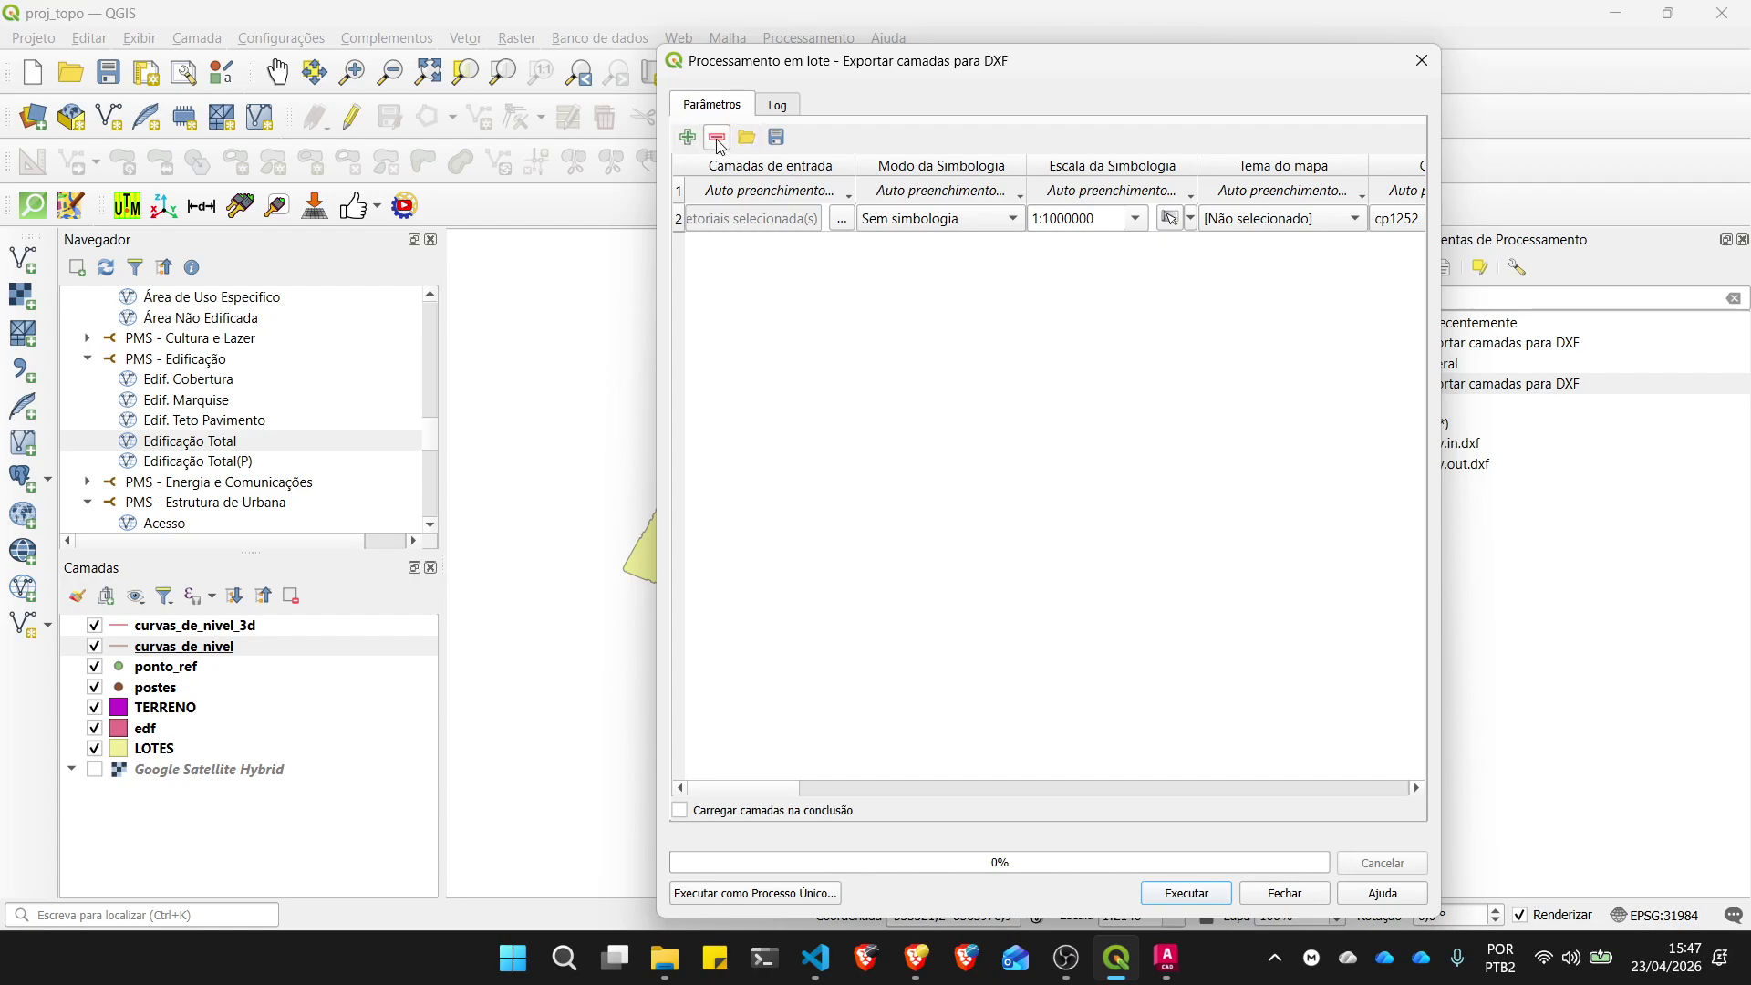
pyautogui.click(794, 901)
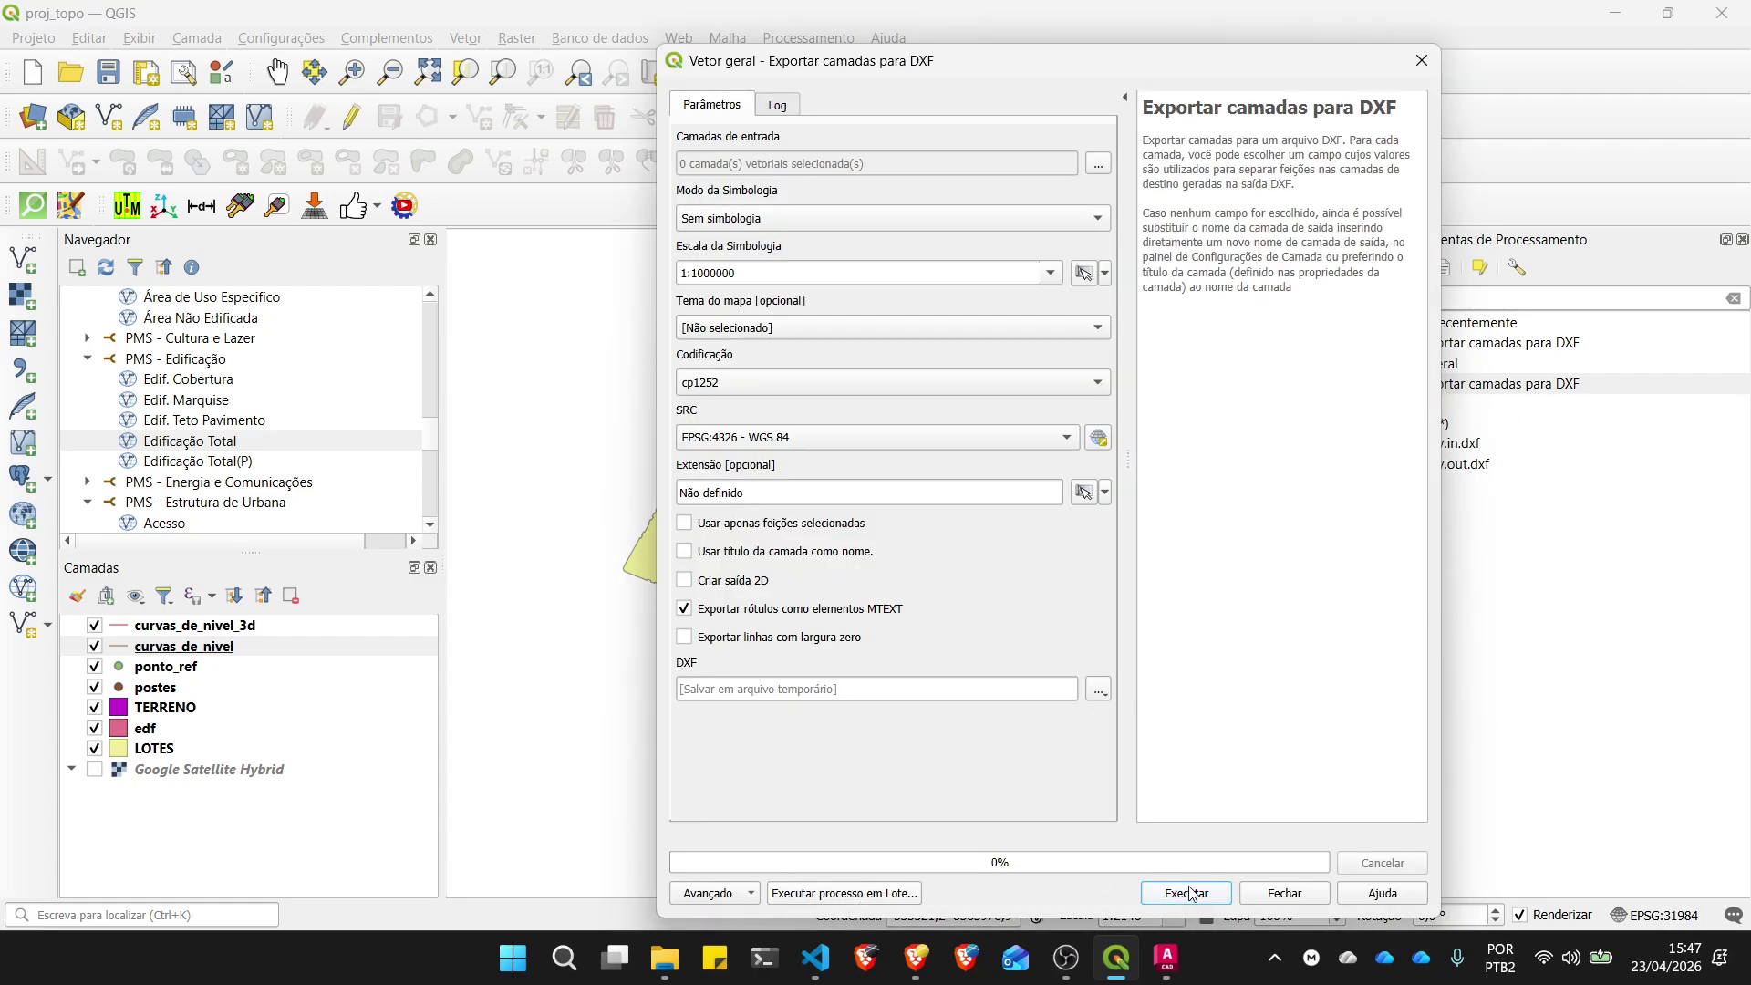
pyautogui.click(867, 900)
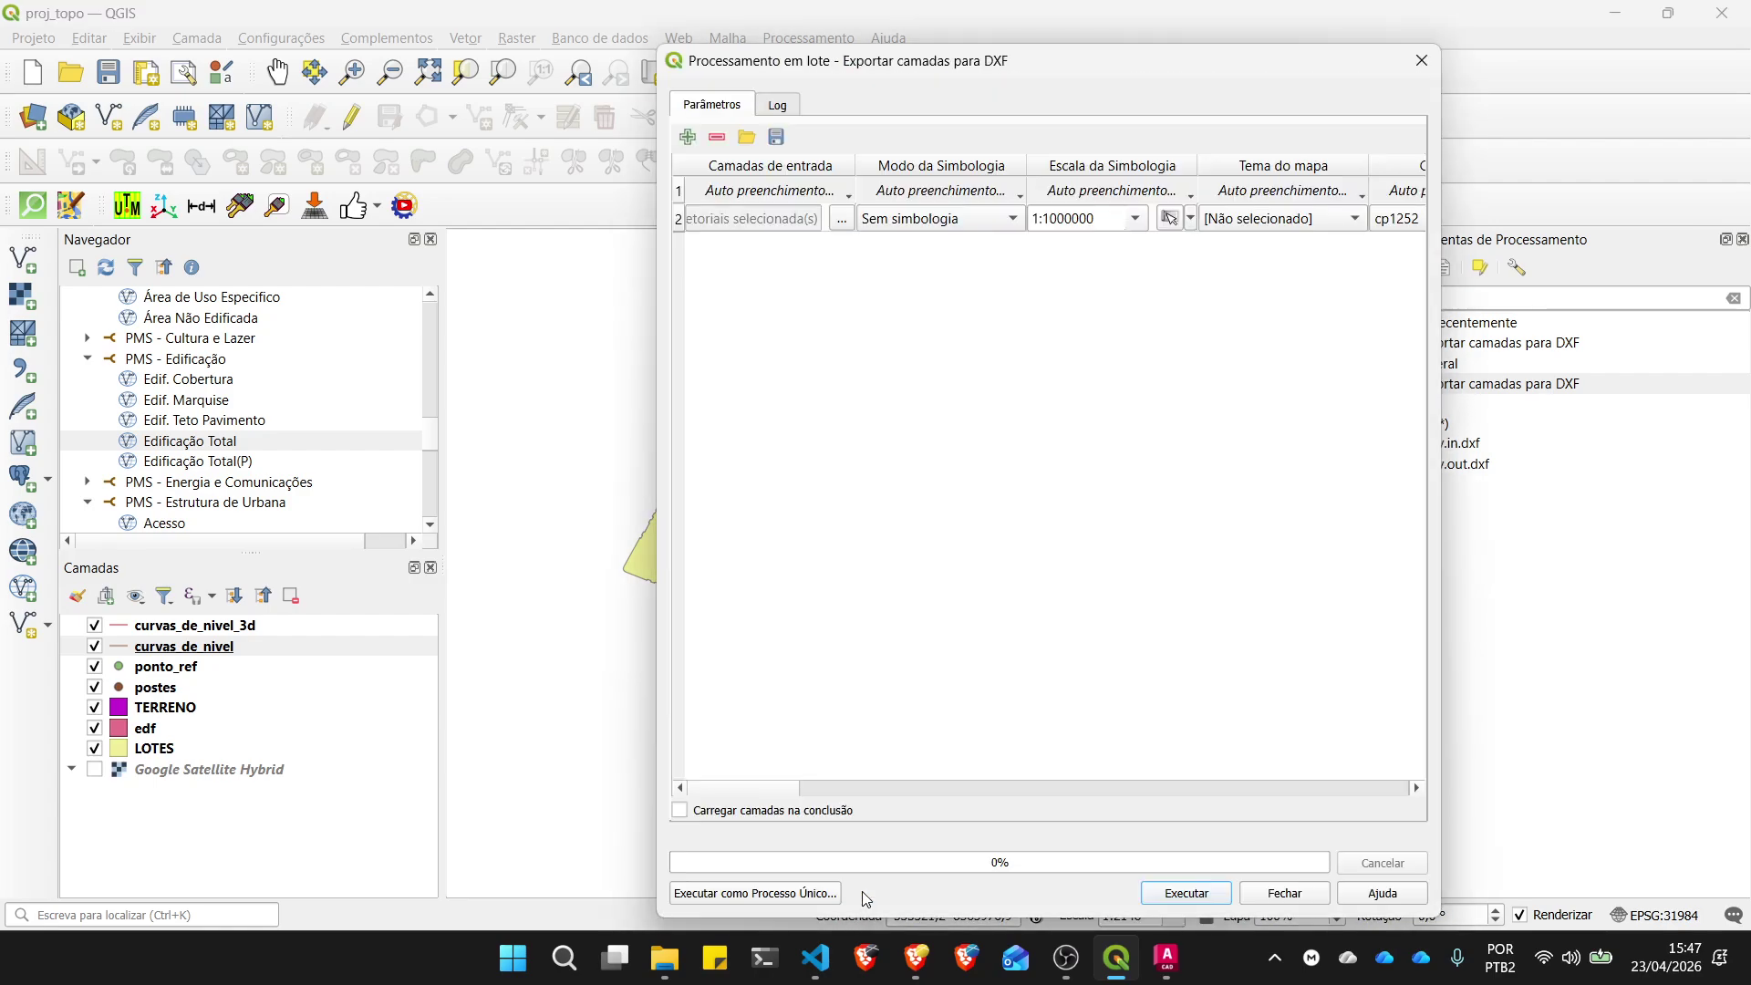
pyautogui.click(752, 896)
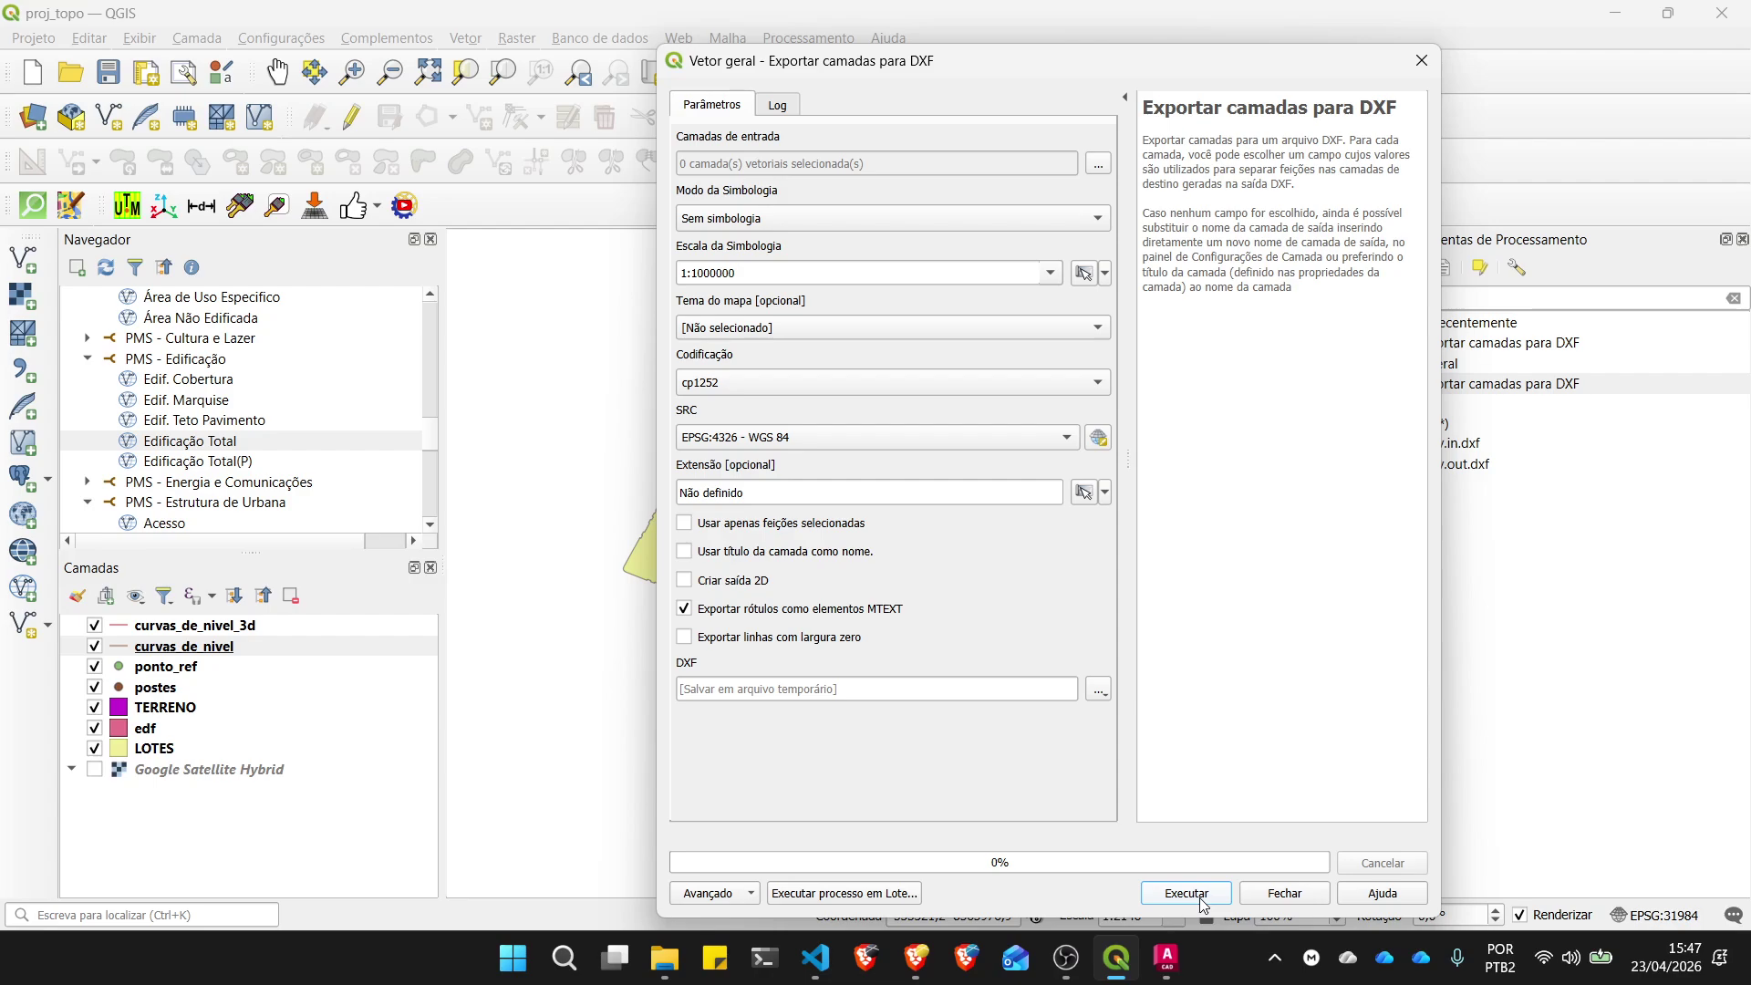
# Step: Enable using the layer title as name and select all seven vector layers as input for the DXF export
pyautogui.click(685, 552)
pyautogui.click(1098, 166)
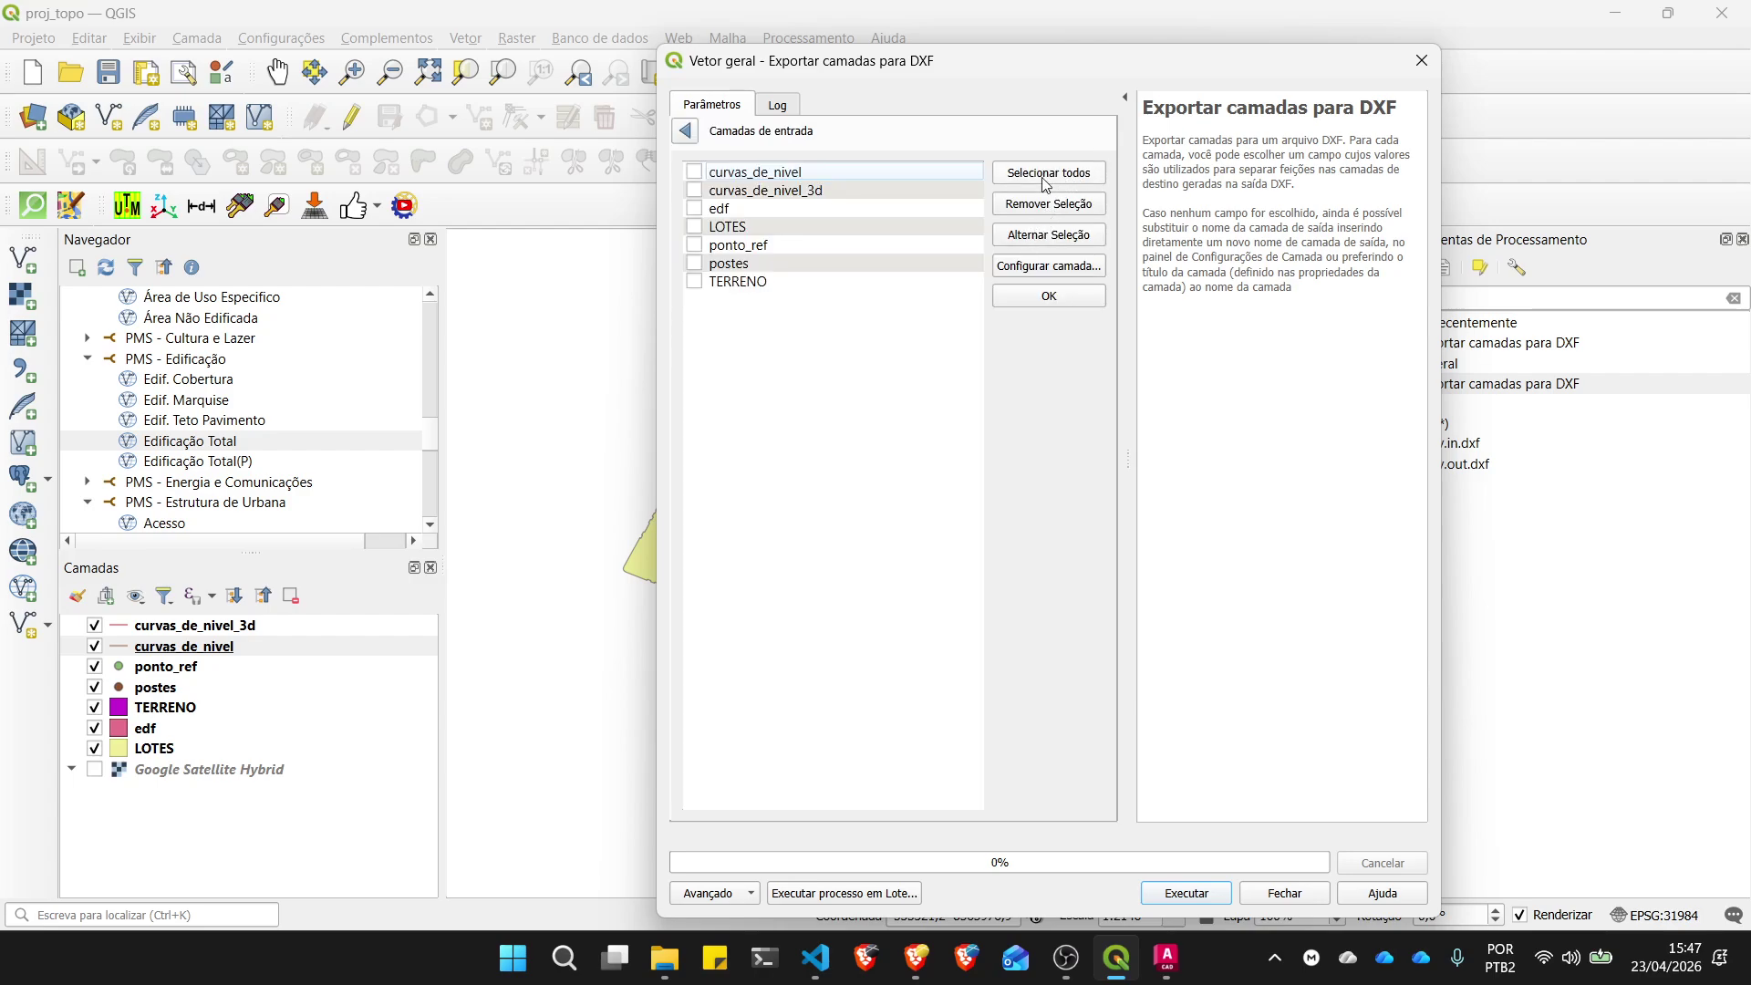
pyautogui.click(1047, 181)
pyautogui.click(1040, 296)
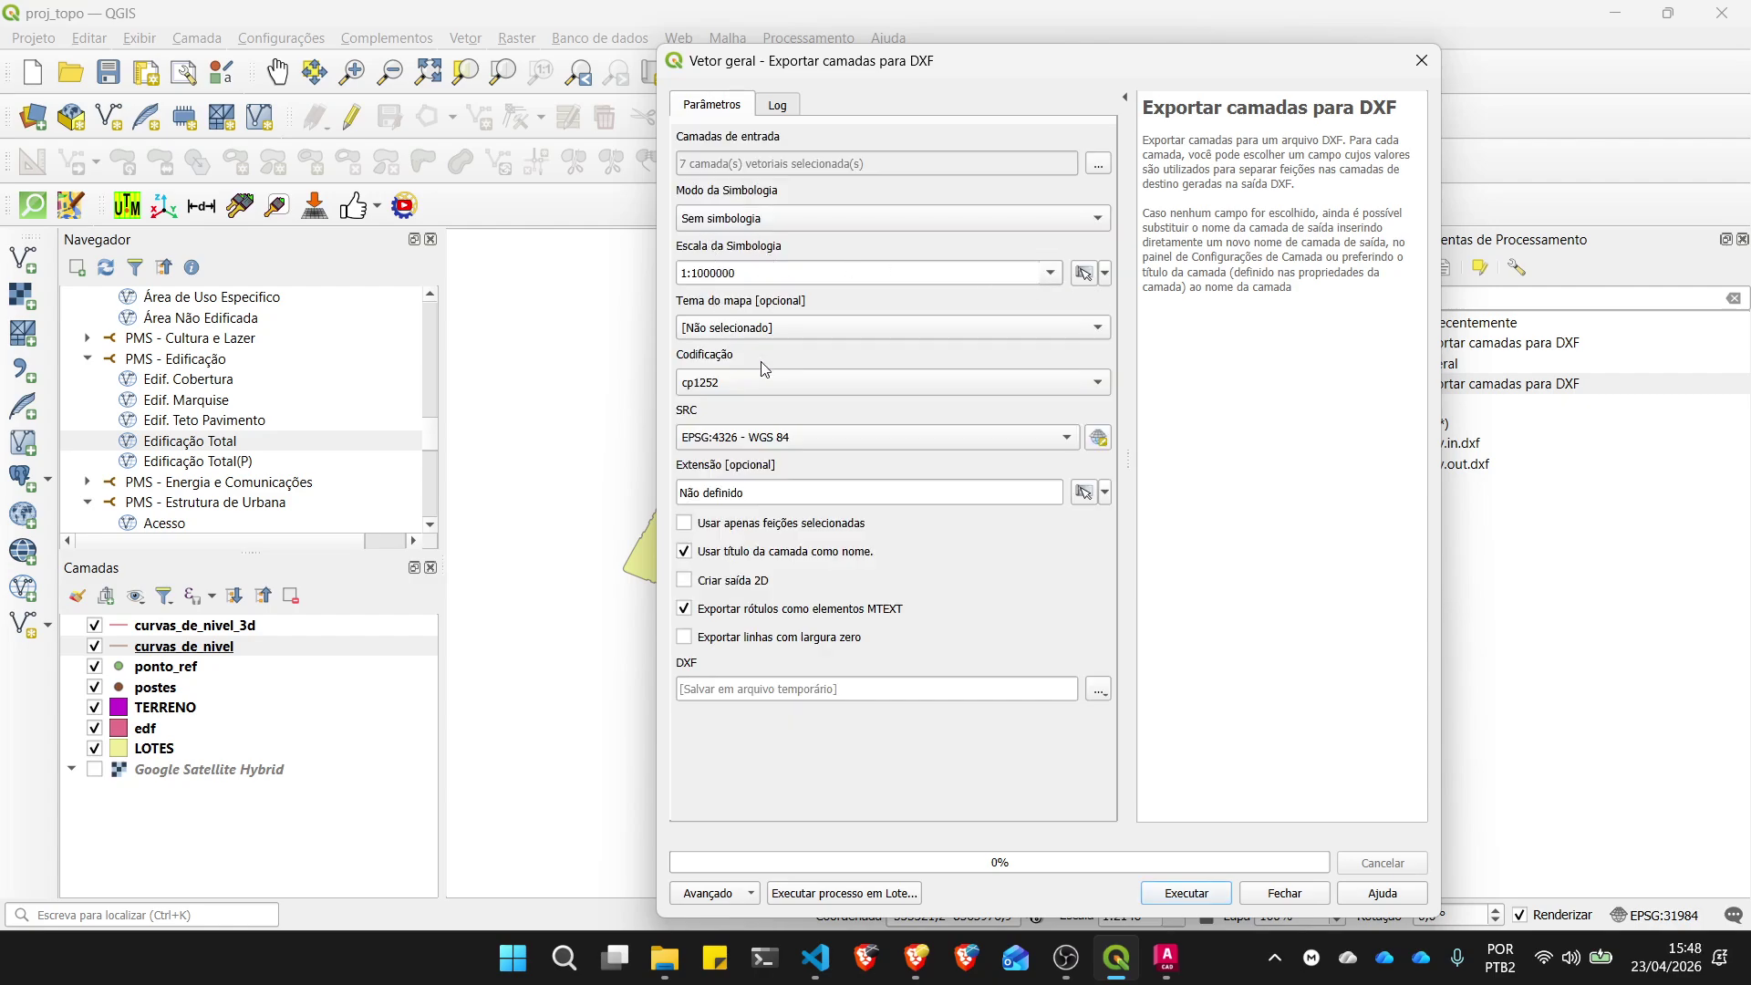
# Step: Set the export's SRC to the project CRS, EPSG:31984 - SIRGAS 2000 / UTM zone 24S
pyautogui.click(1072, 438)
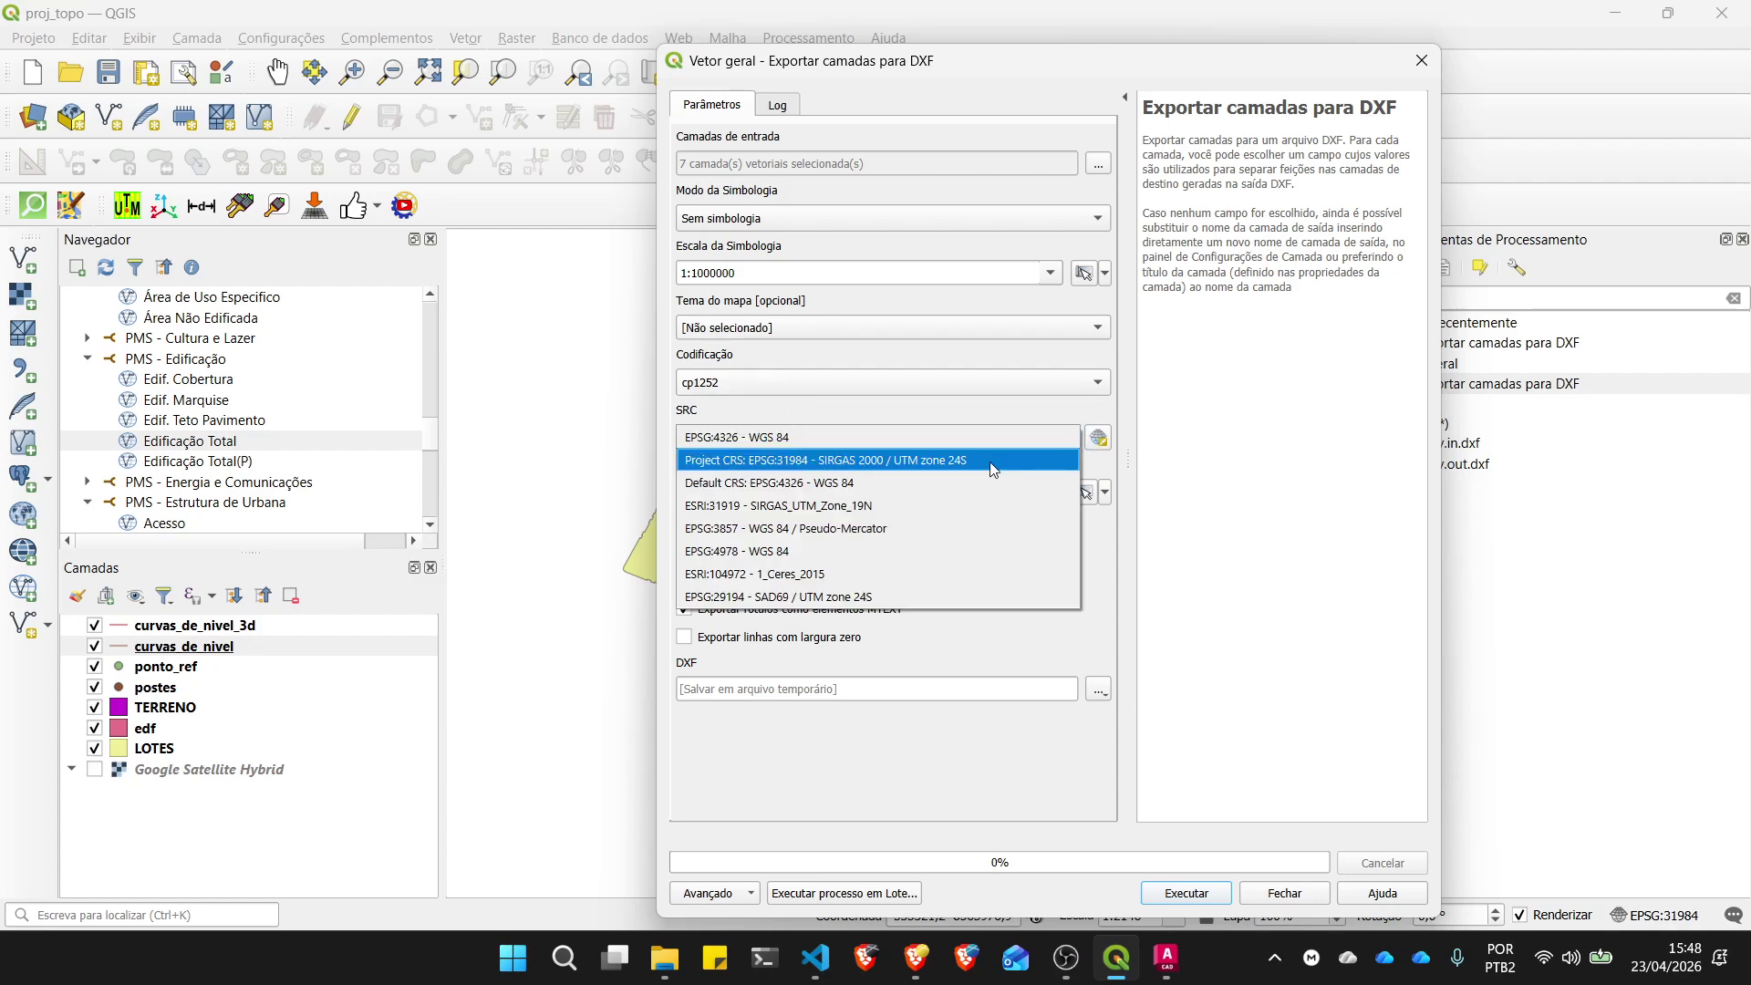
pyautogui.click(838, 507)
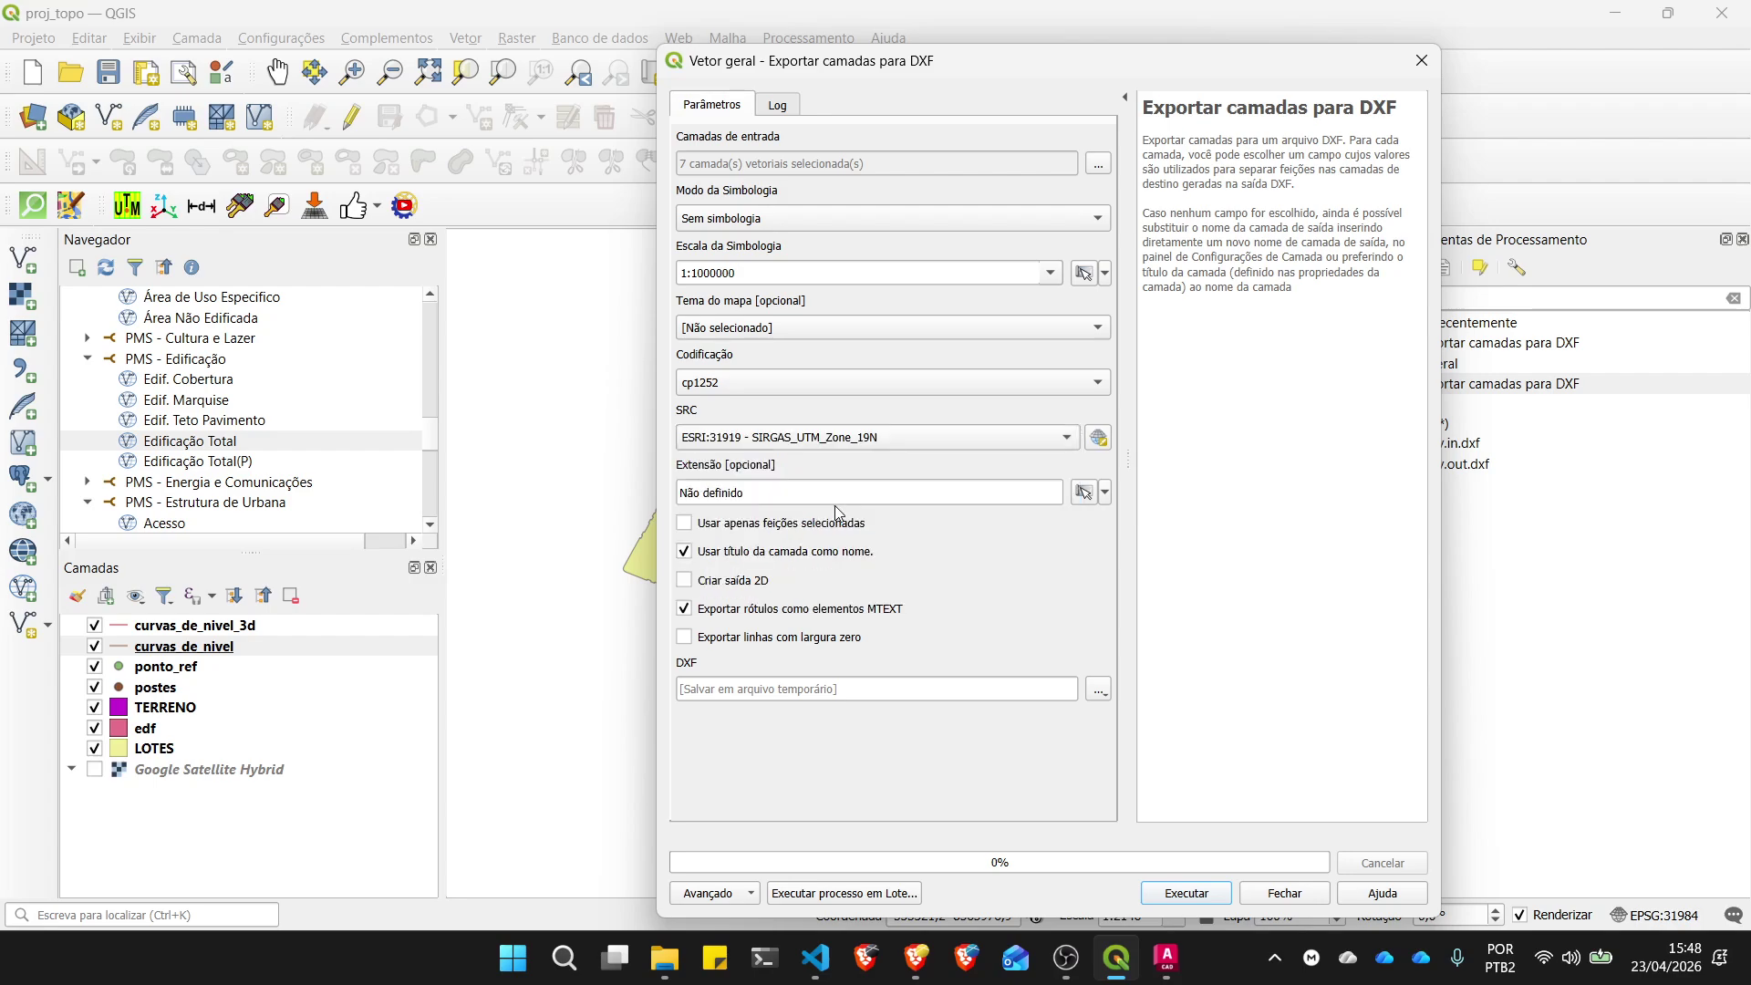
pyautogui.click(1058, 438)
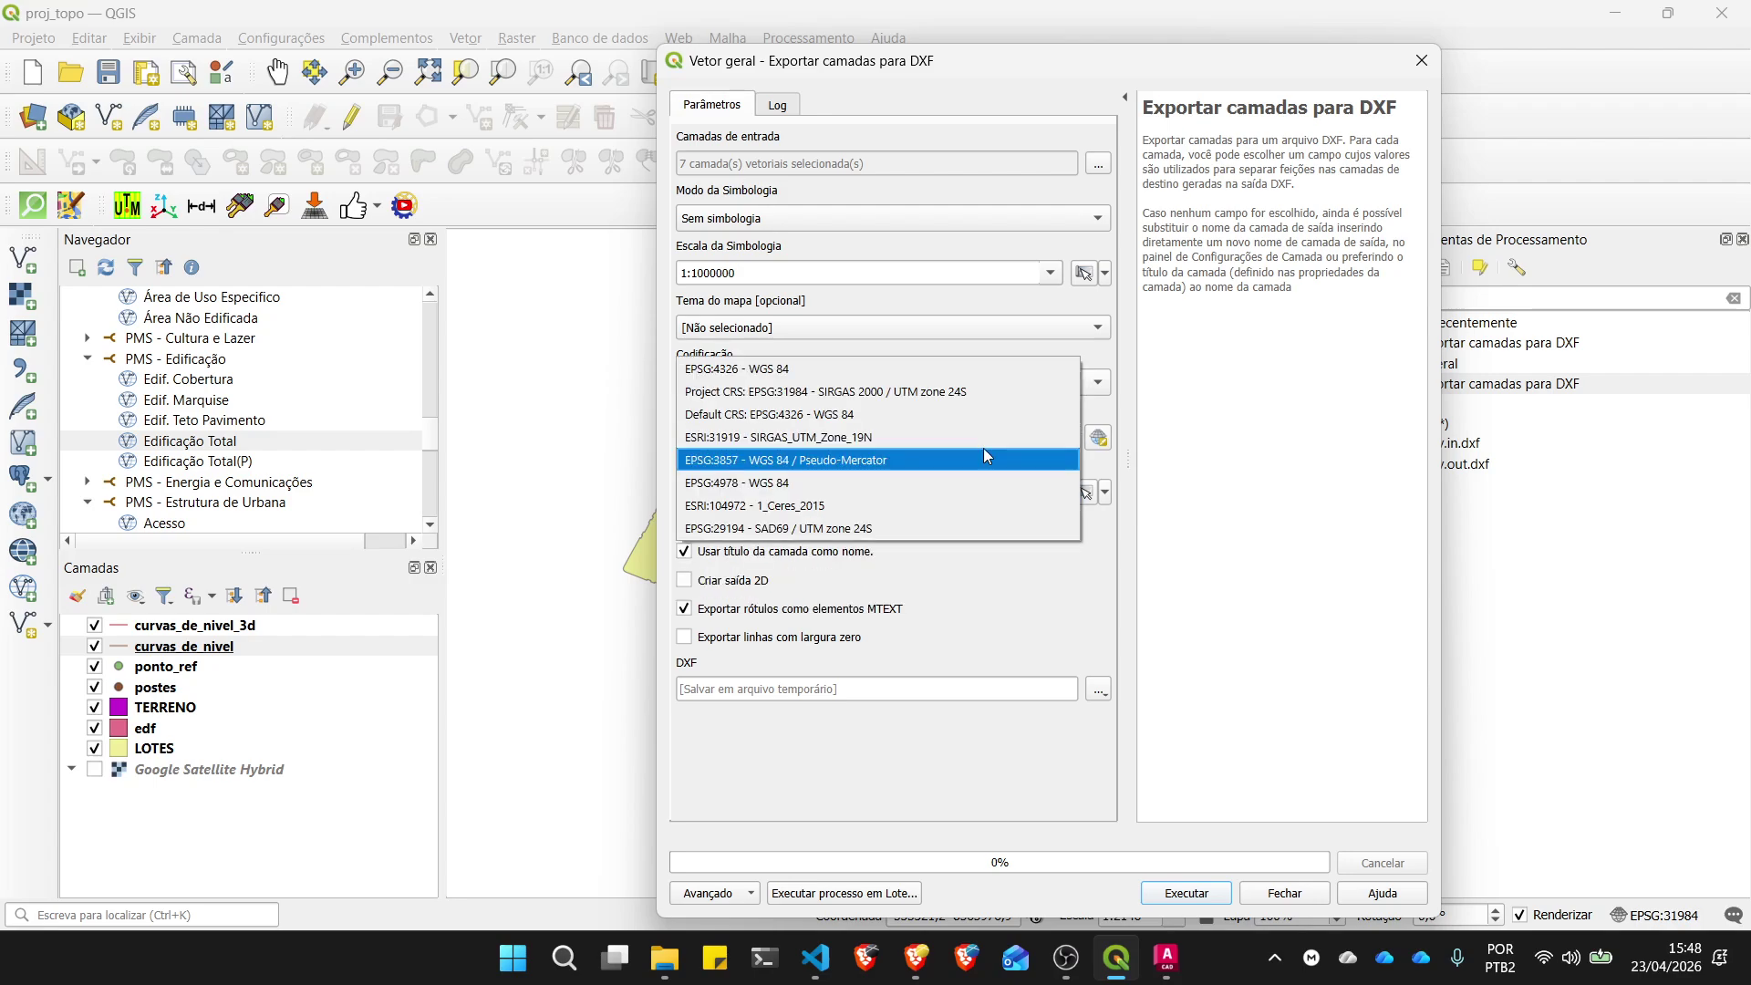
pyautogui.click(958, 391)
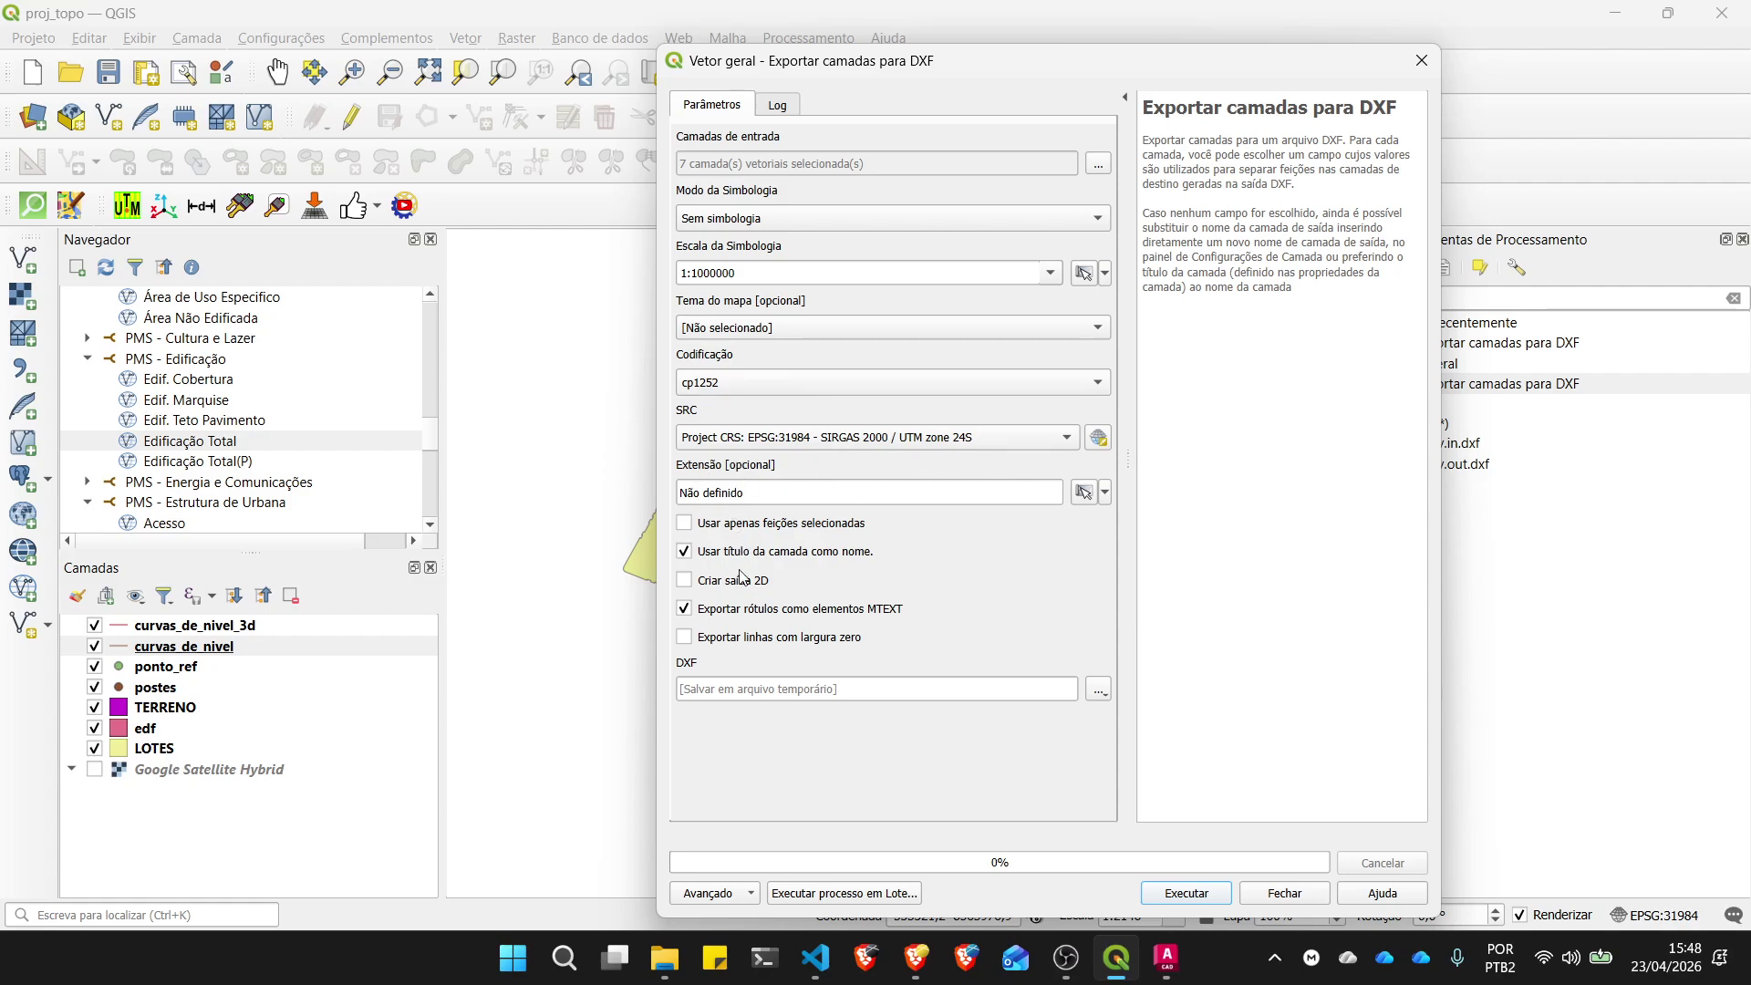
# Step: Set the output file to terreno_teste_02.dxf in the dxf folder and run the DXF export
pyautogui.click(1105, 697)
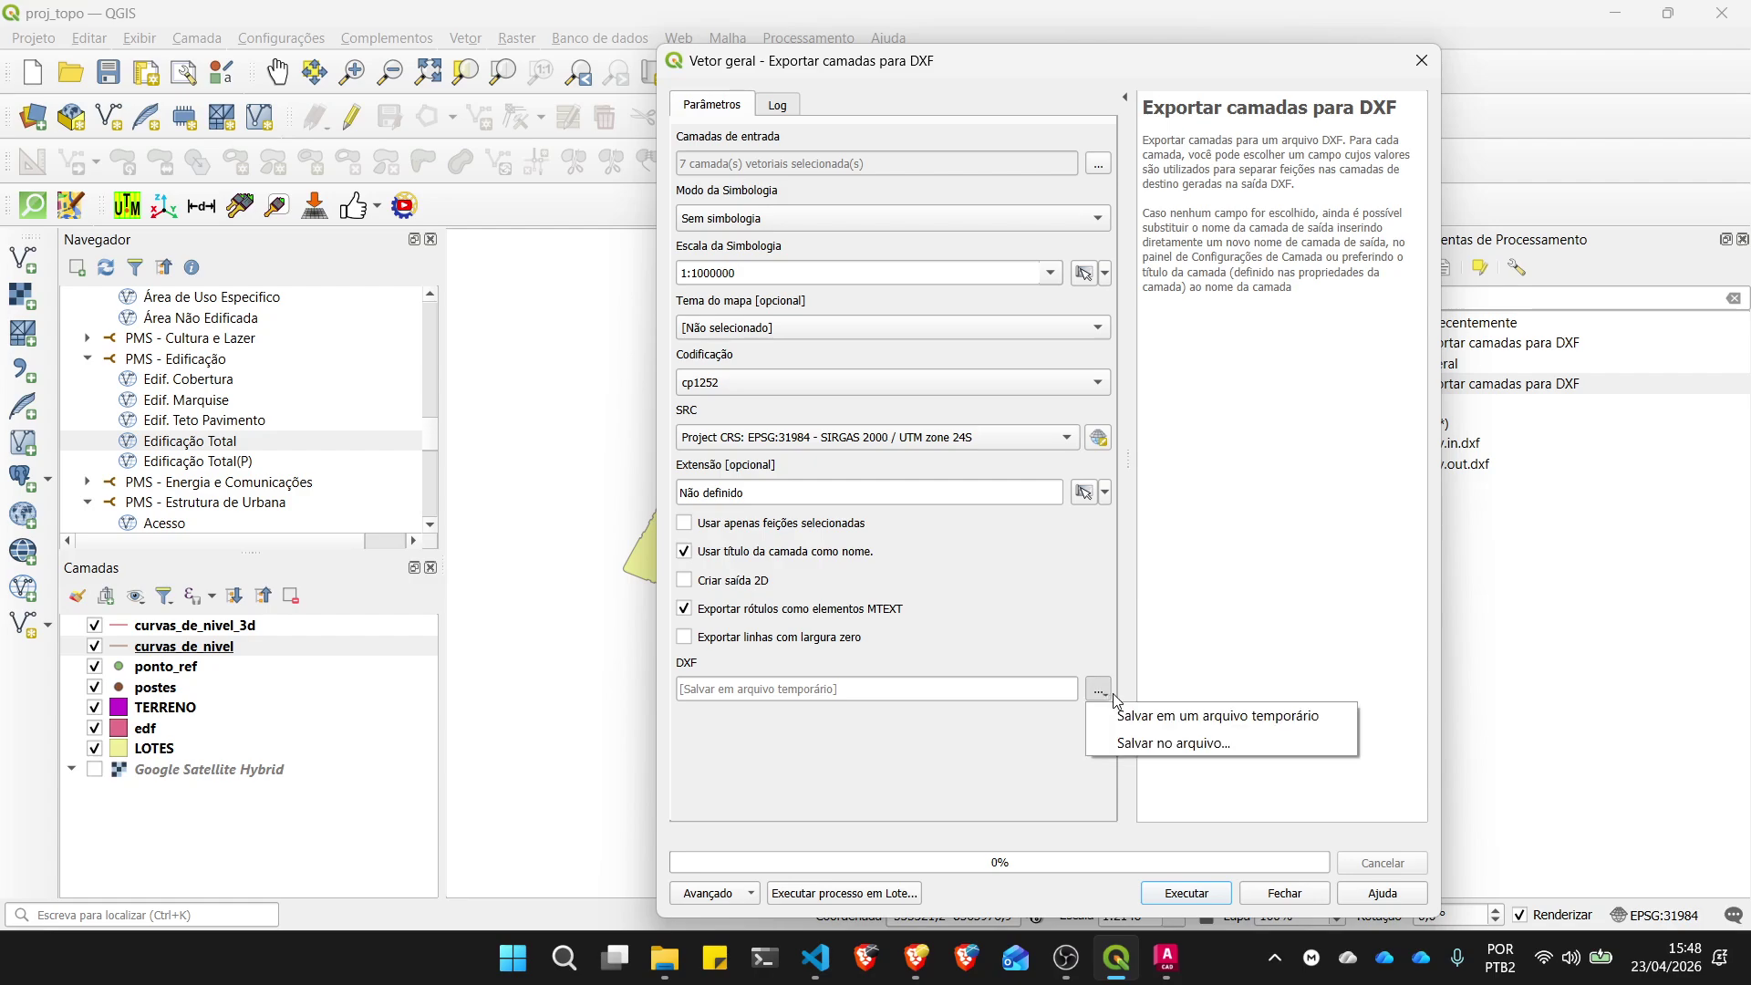
pyautogui.click(1146, 743)
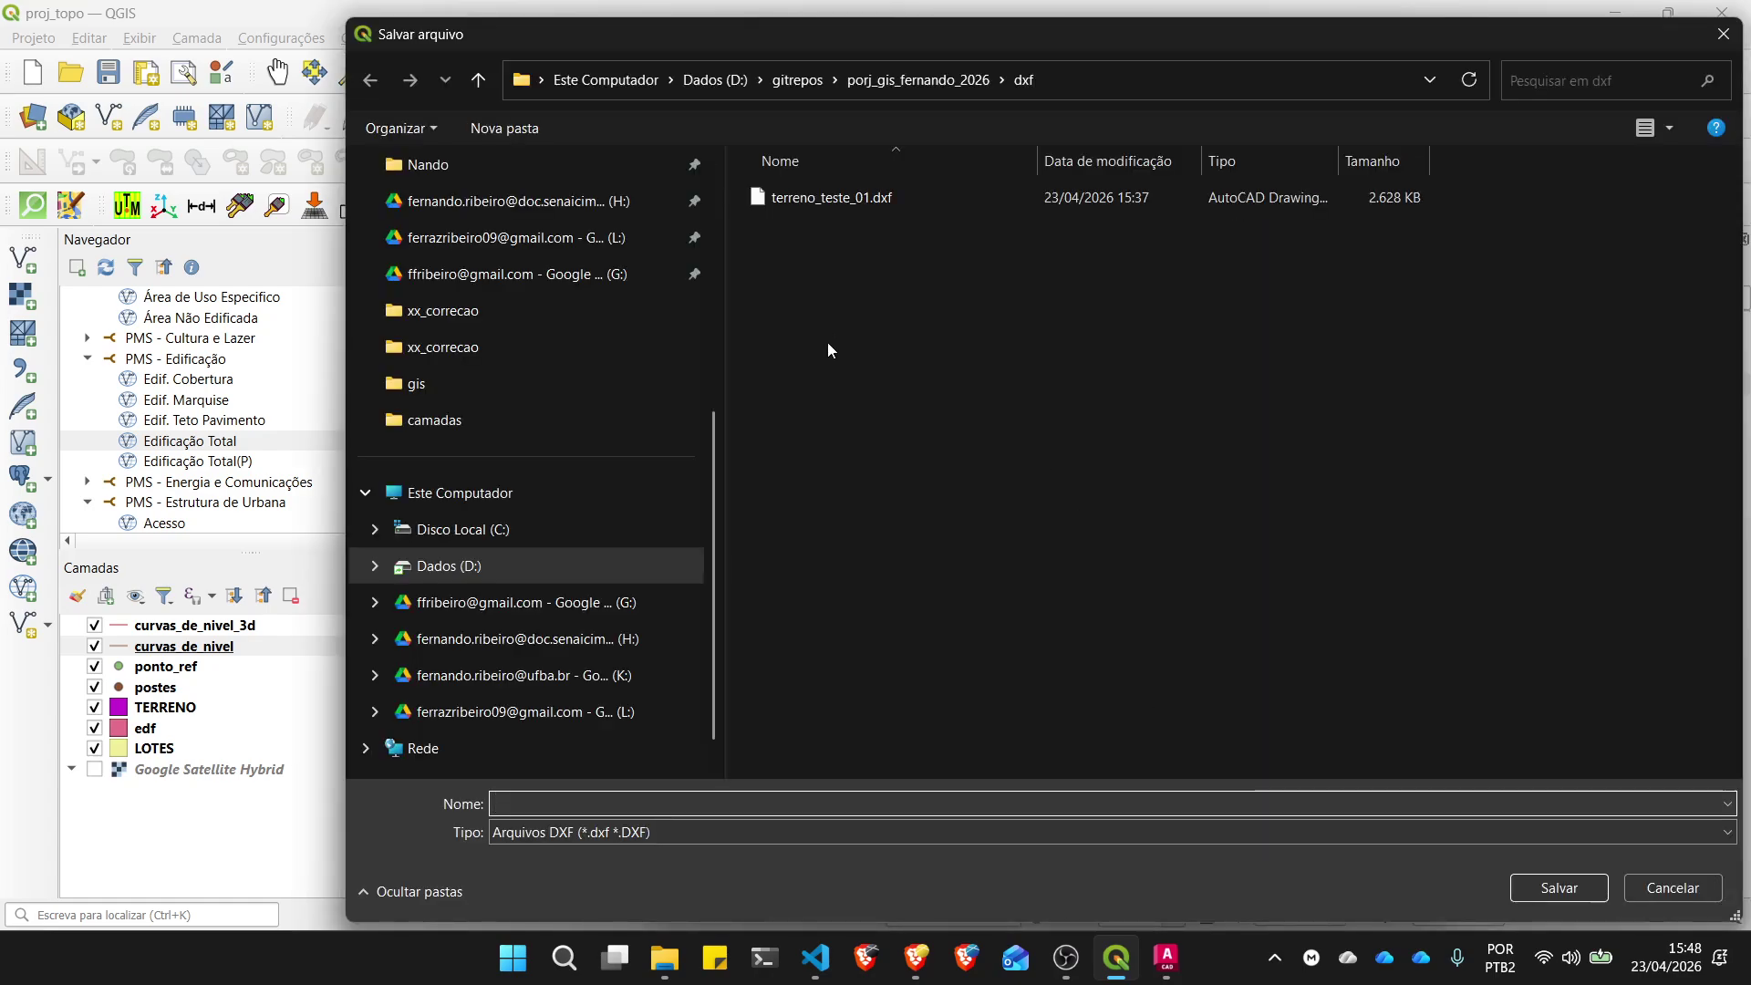
pyautogui.click(848, 200)
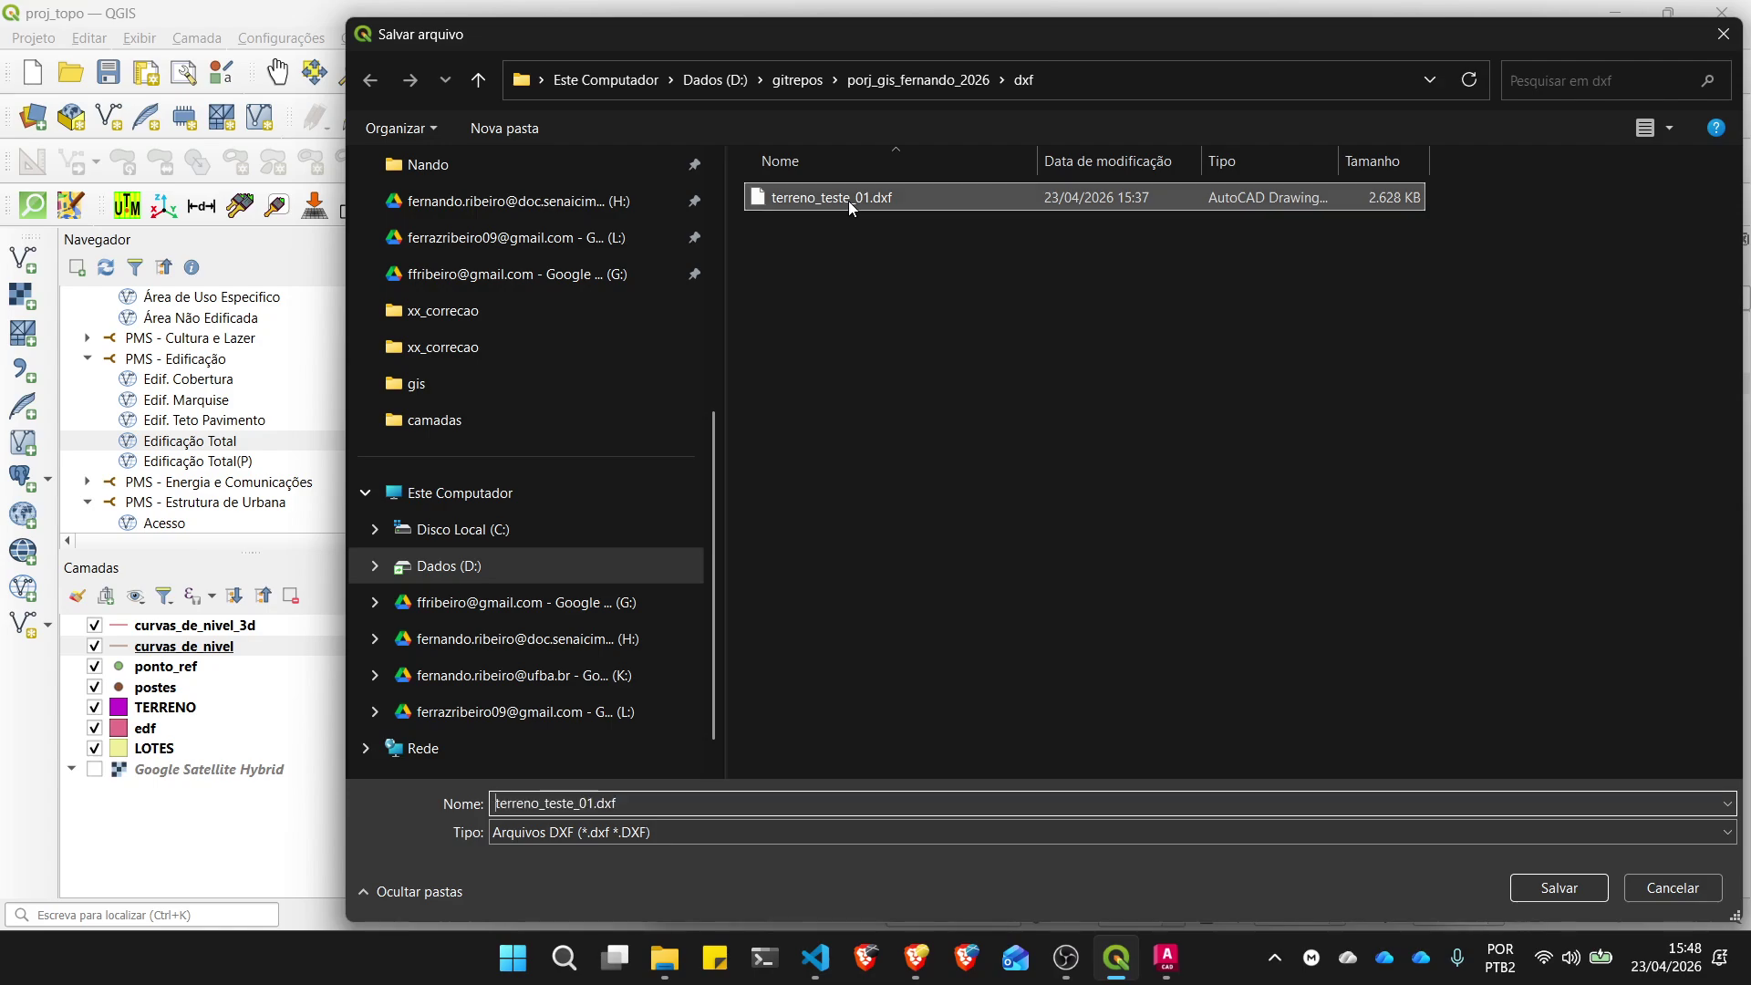
pyautogui.click(594, 804)
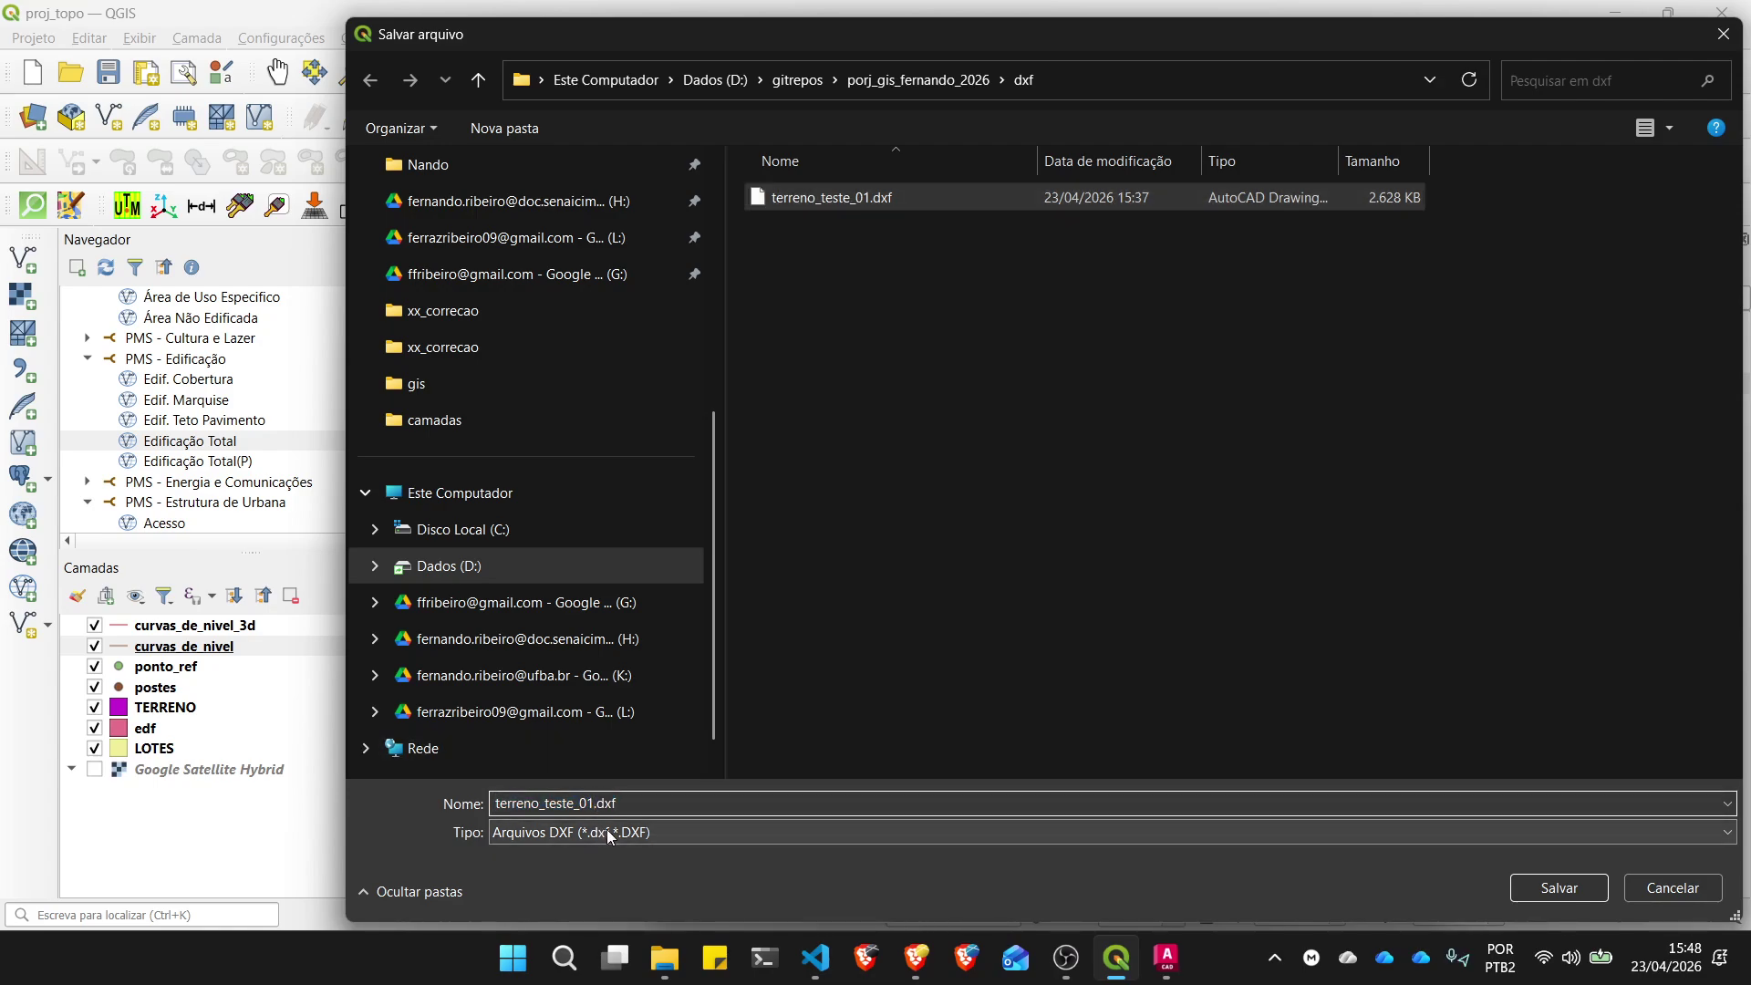
pyautogui.press('BackSpace')
pyautogui.write('2')
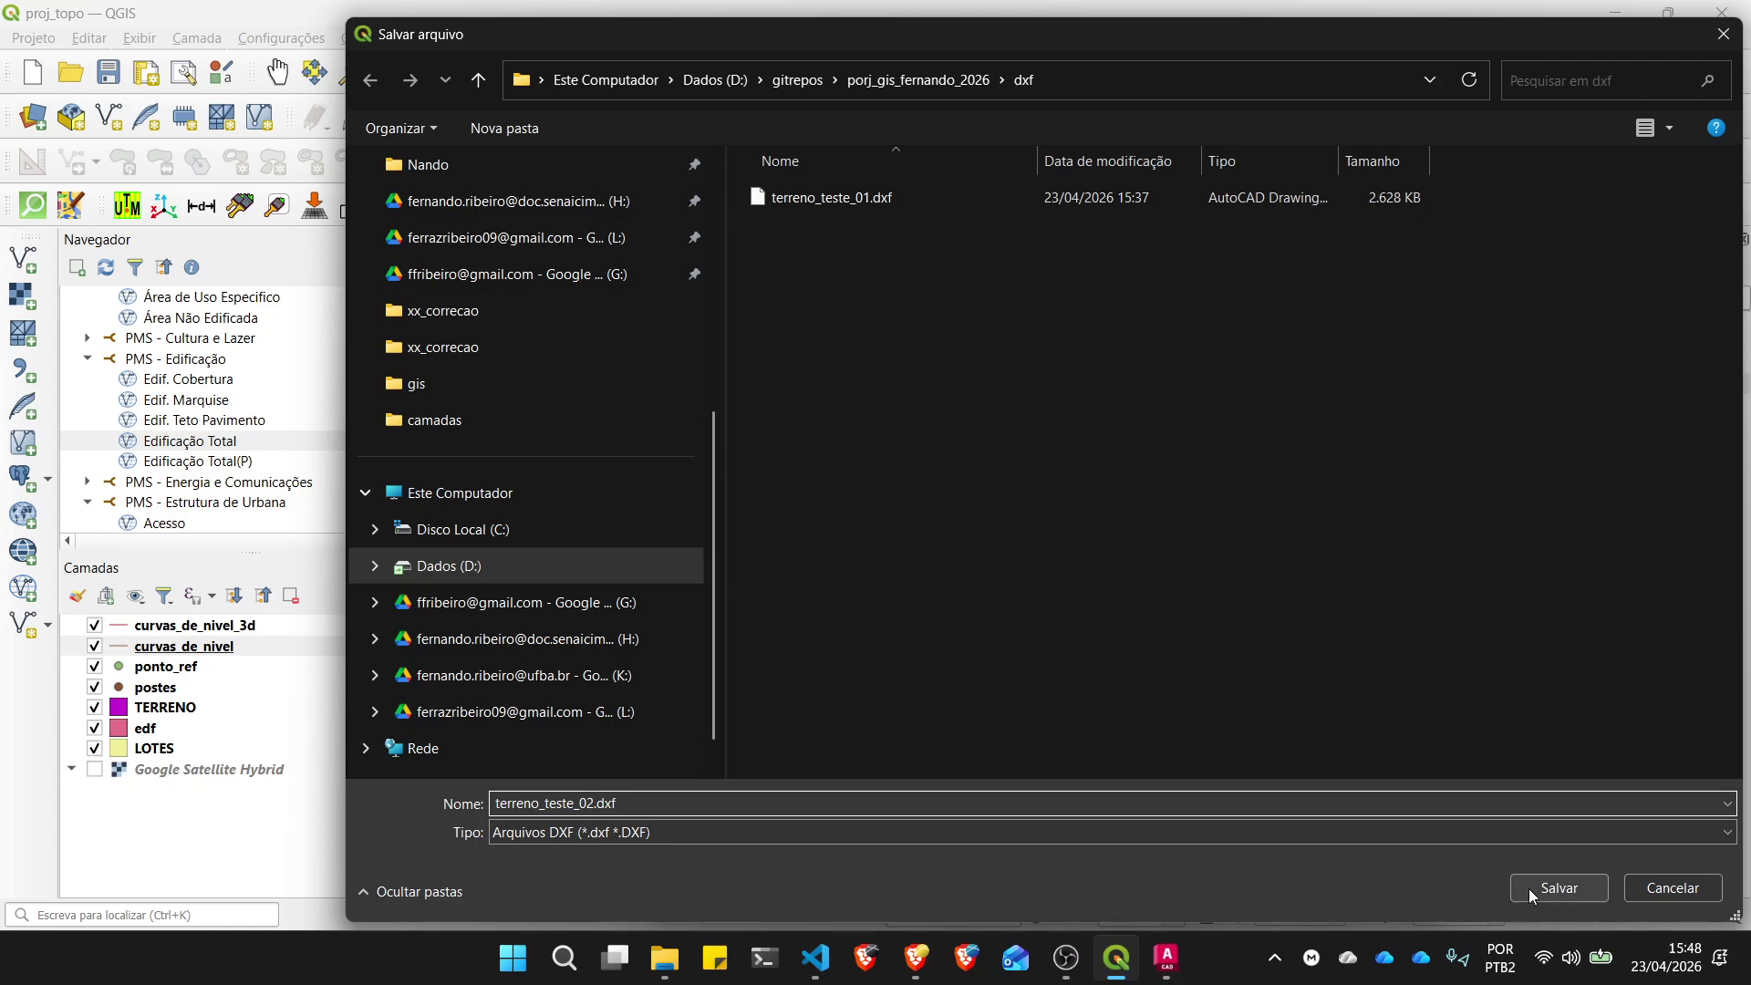
pyautogui.click(1558, 888)
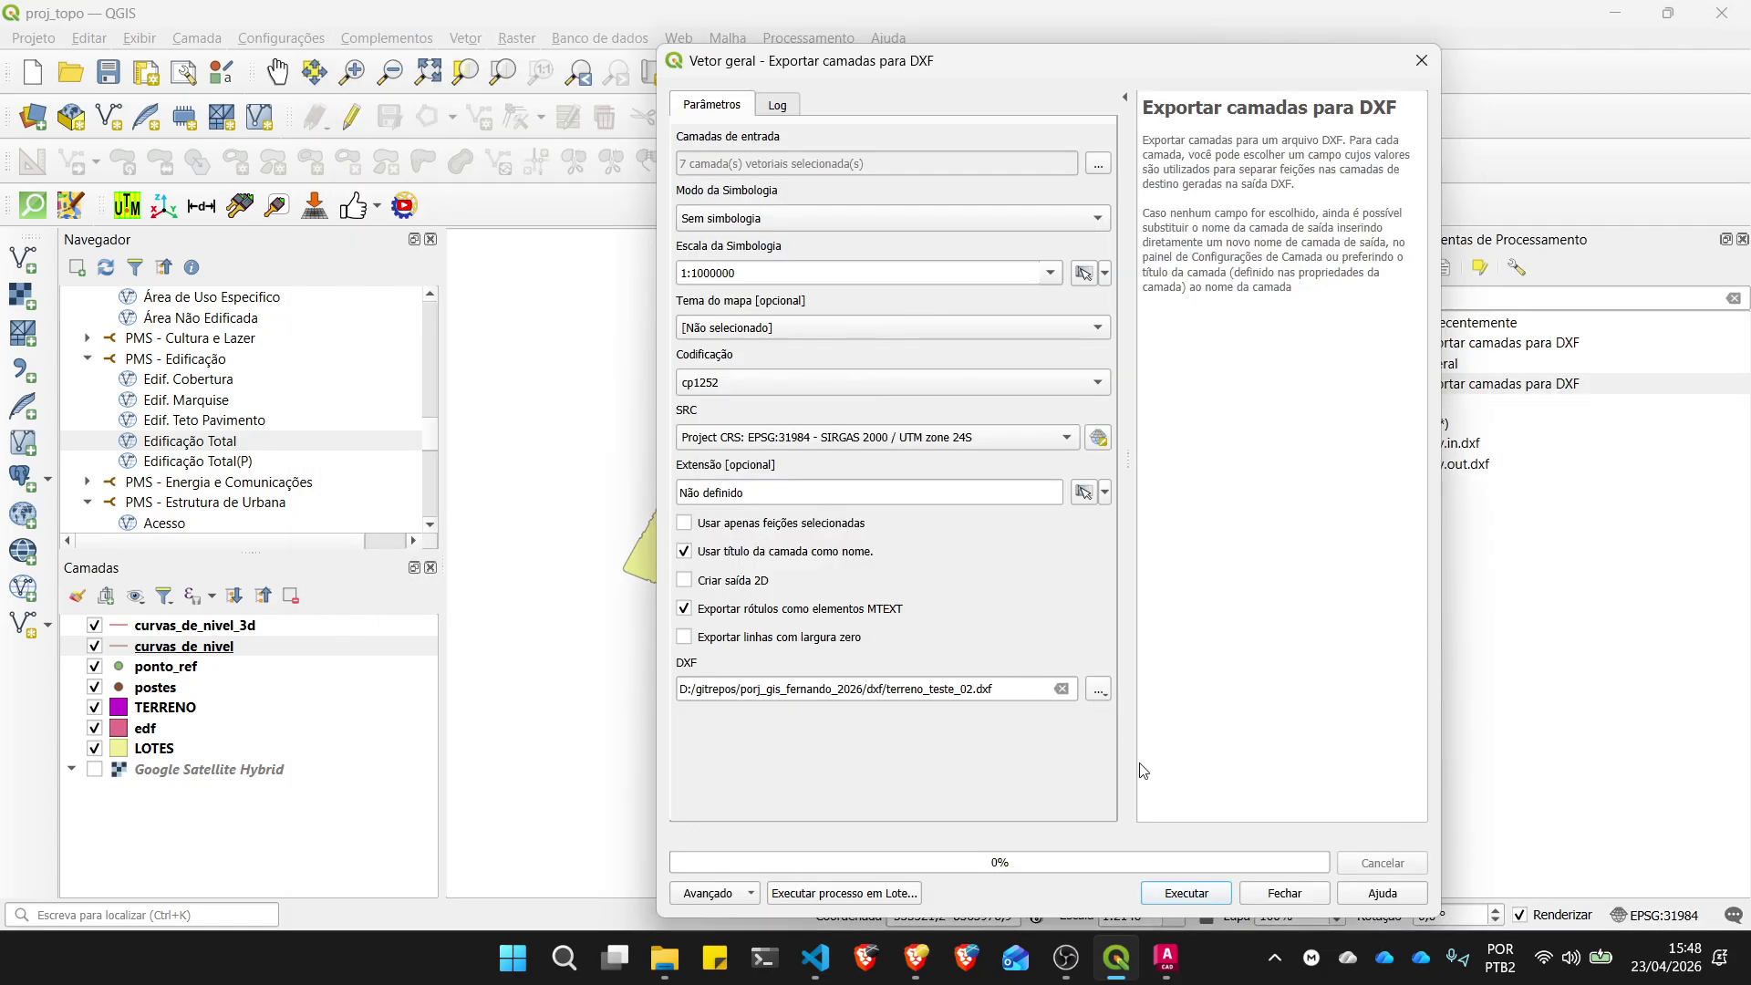
pyautogui.click(1188, 893)
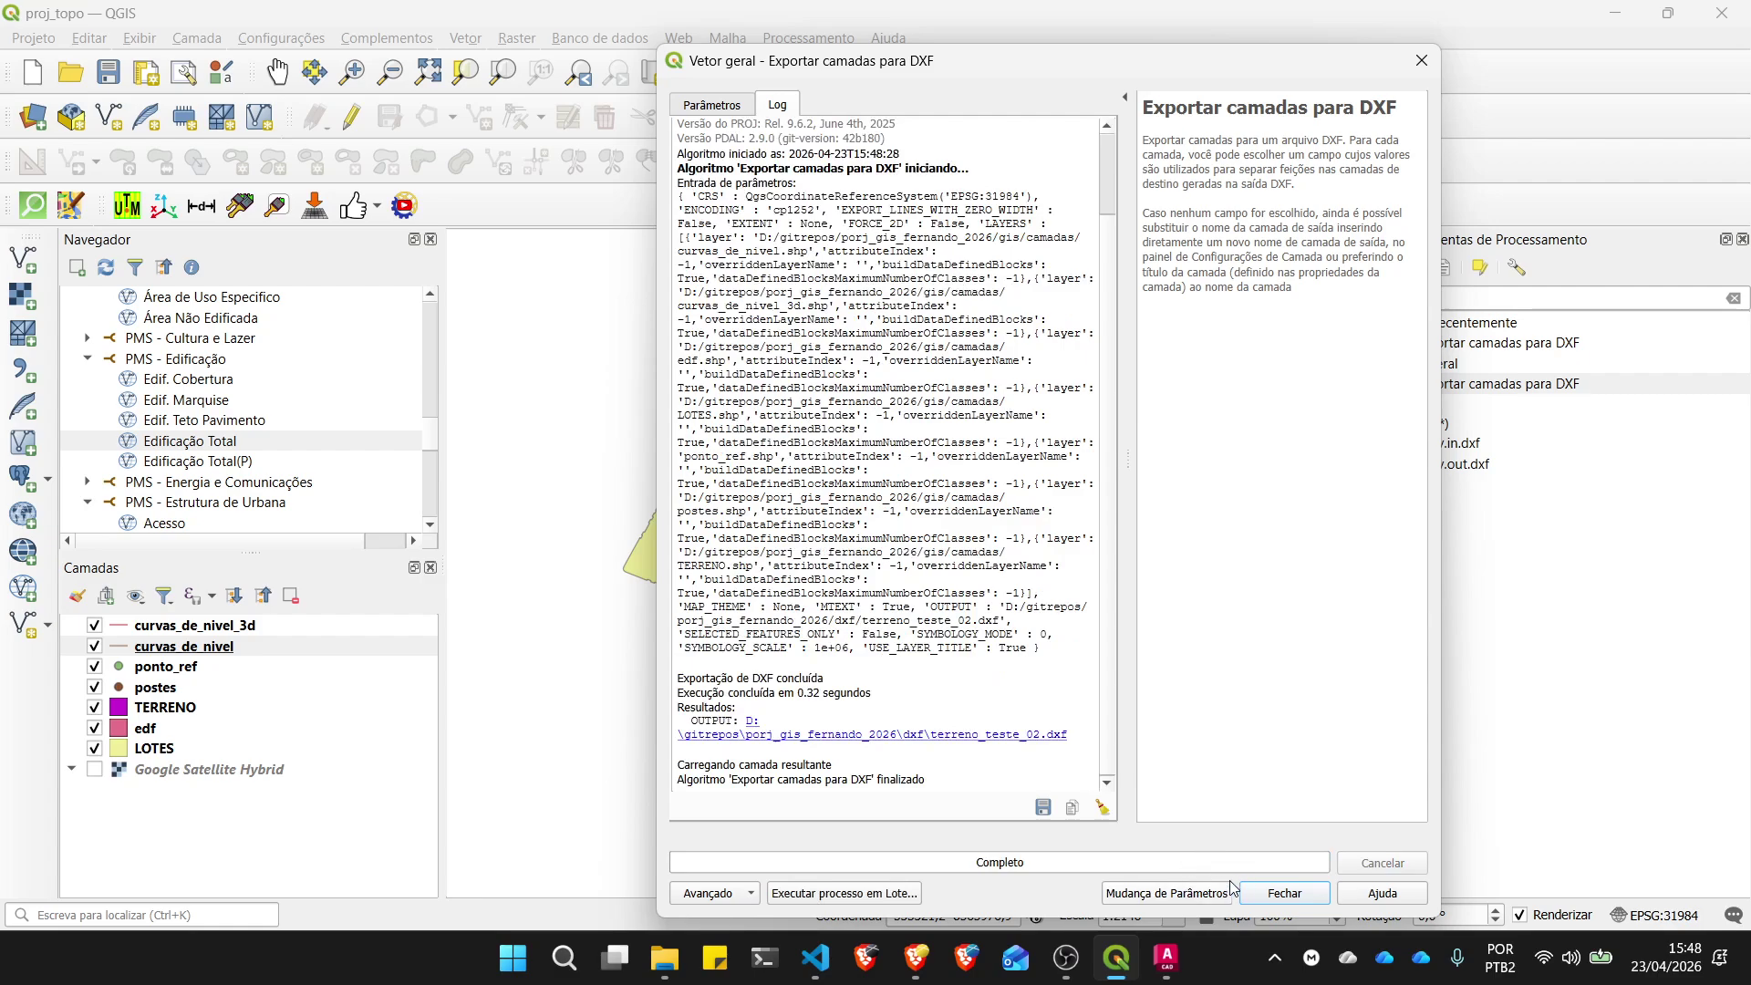
# Step: Switch to AutoCAD and look over the linework of the terreno_teste_01.dxf drawing
pyautogui.click(1167, 957)
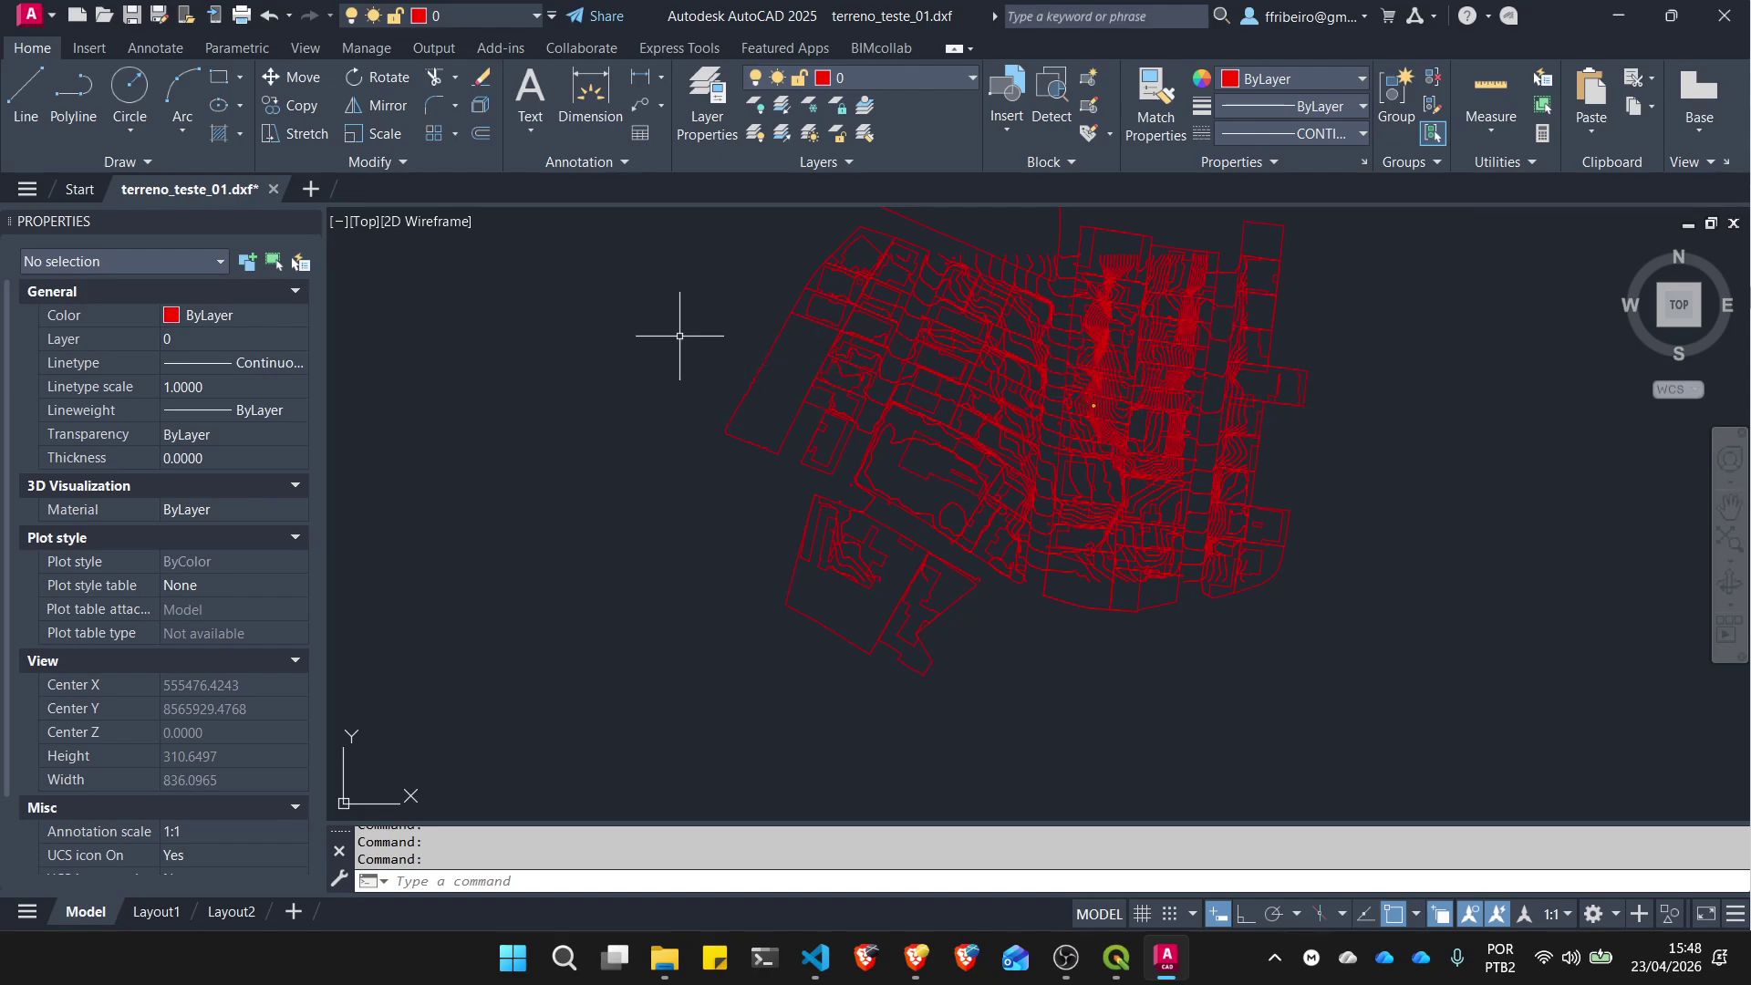
pyautogui.scroll(3, 1251, 340)
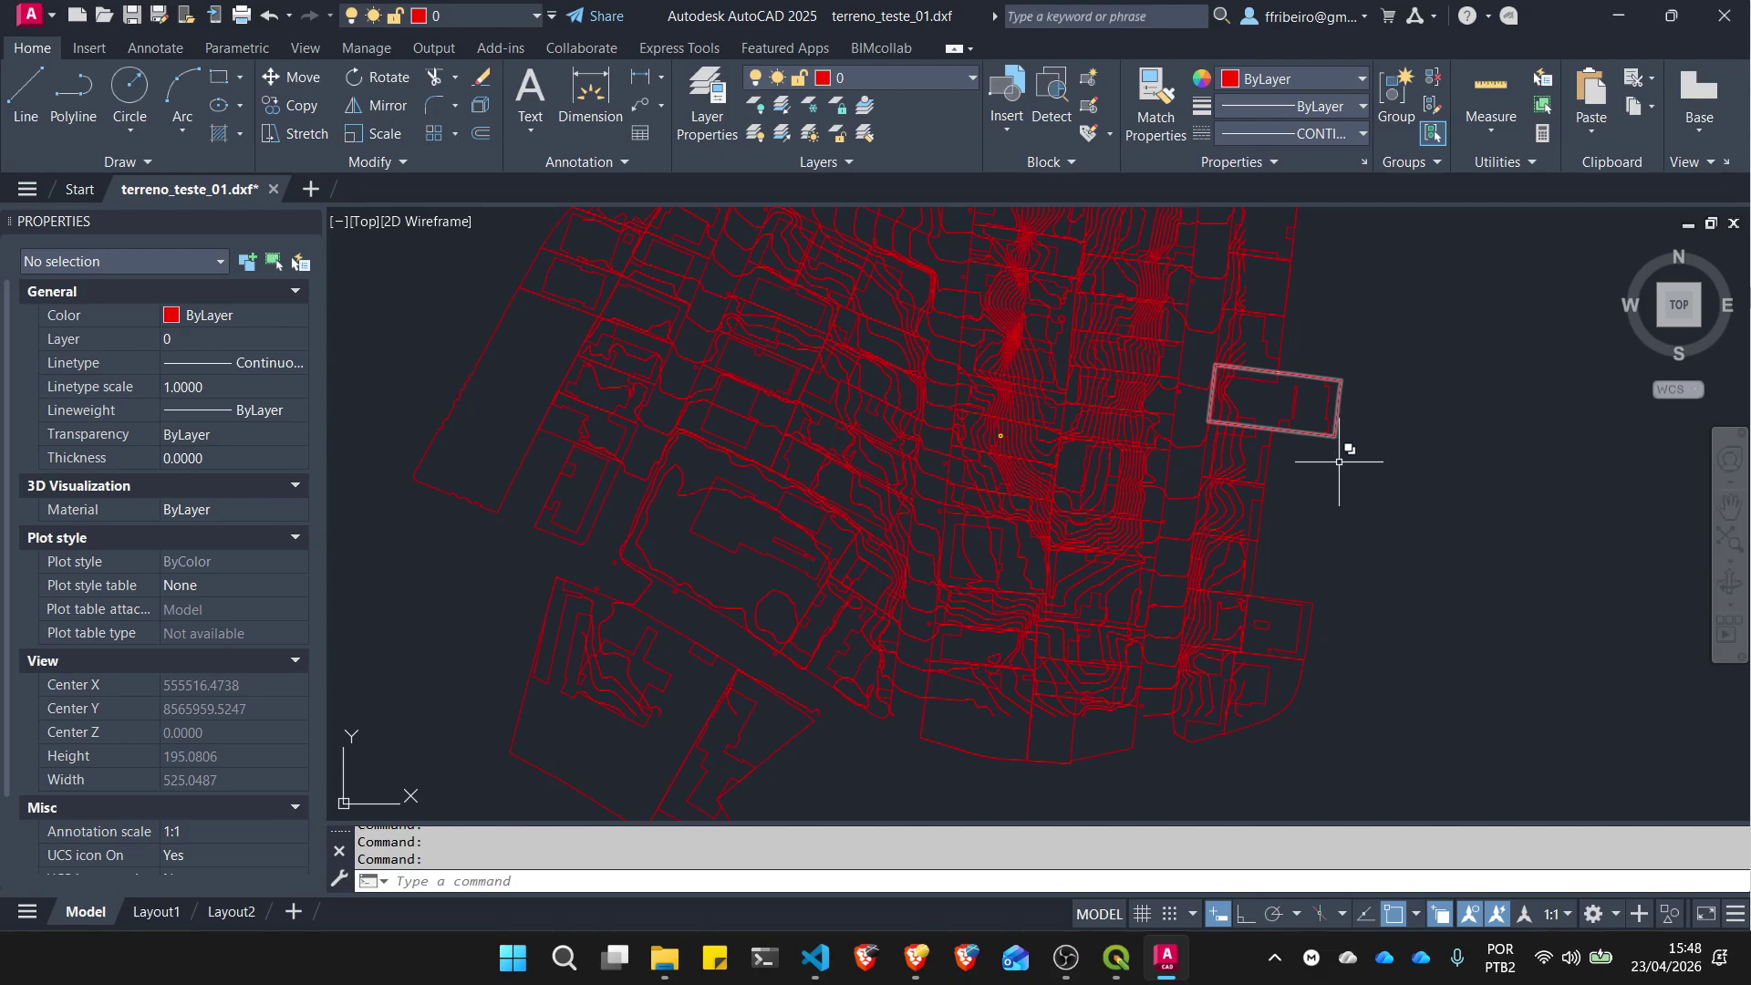
pyautogui.scroll(-3, 1338, 472)
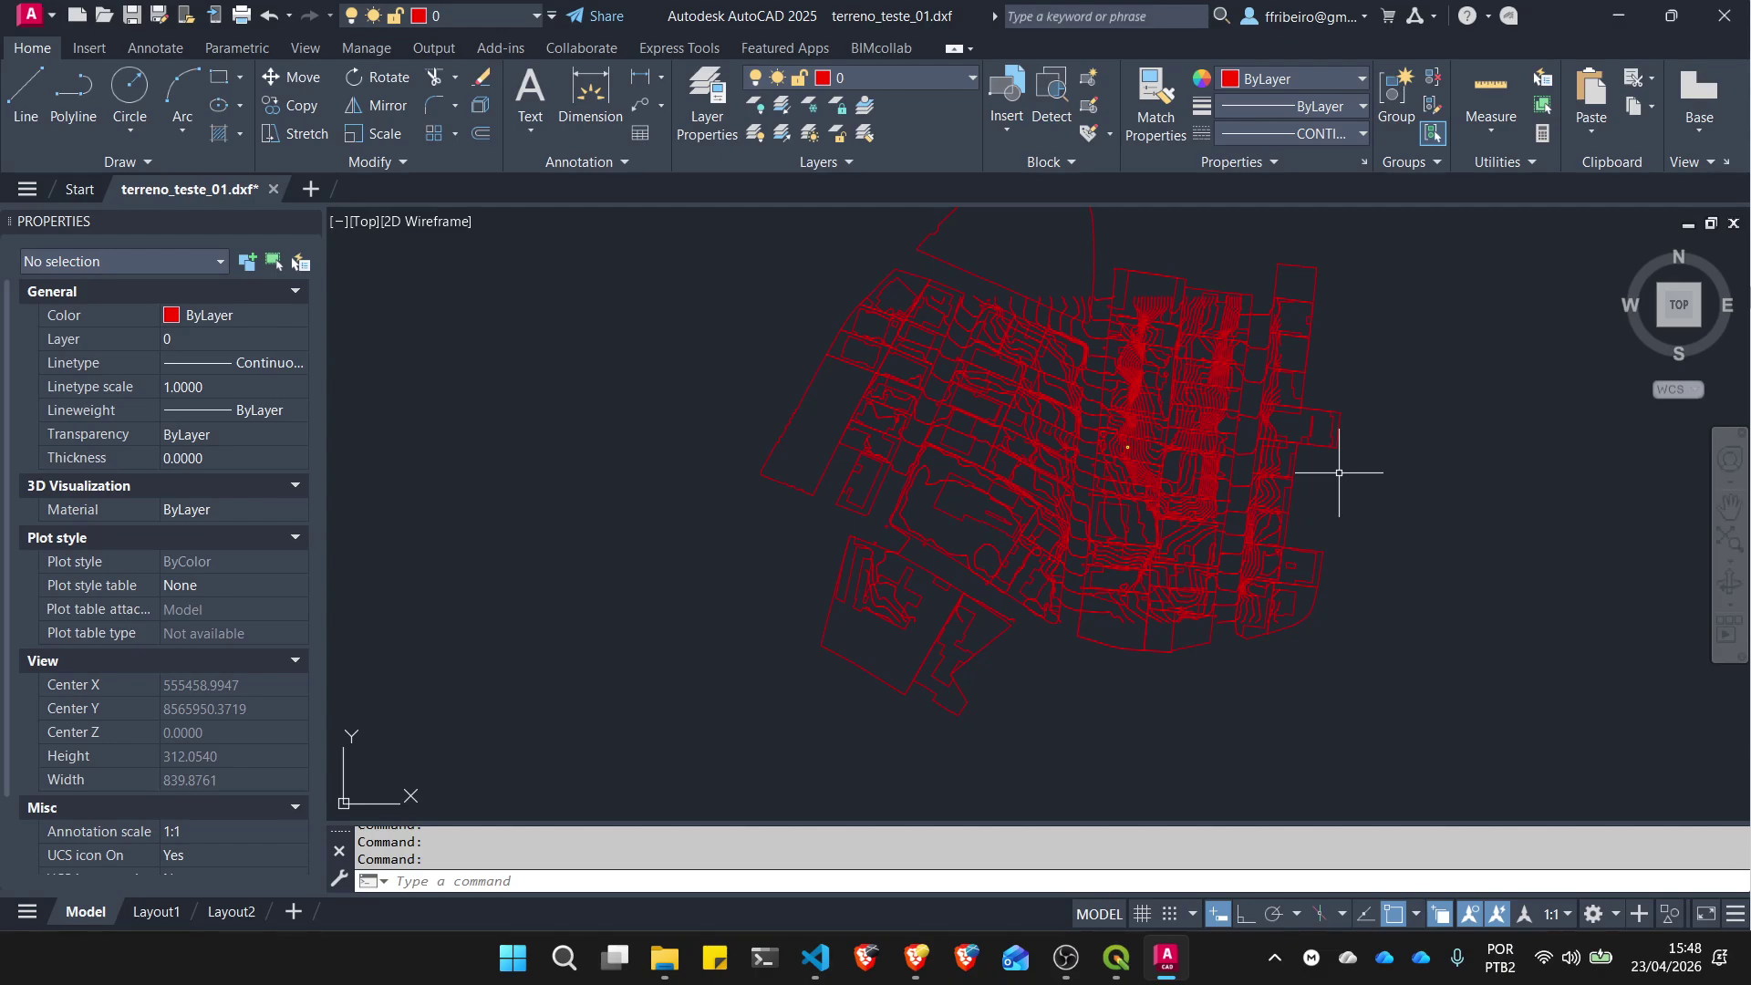
# Step: Inspect the properties of the yellow ponto_ref point among the contour lines
pyautogui.scroll(15, 1134, 380)
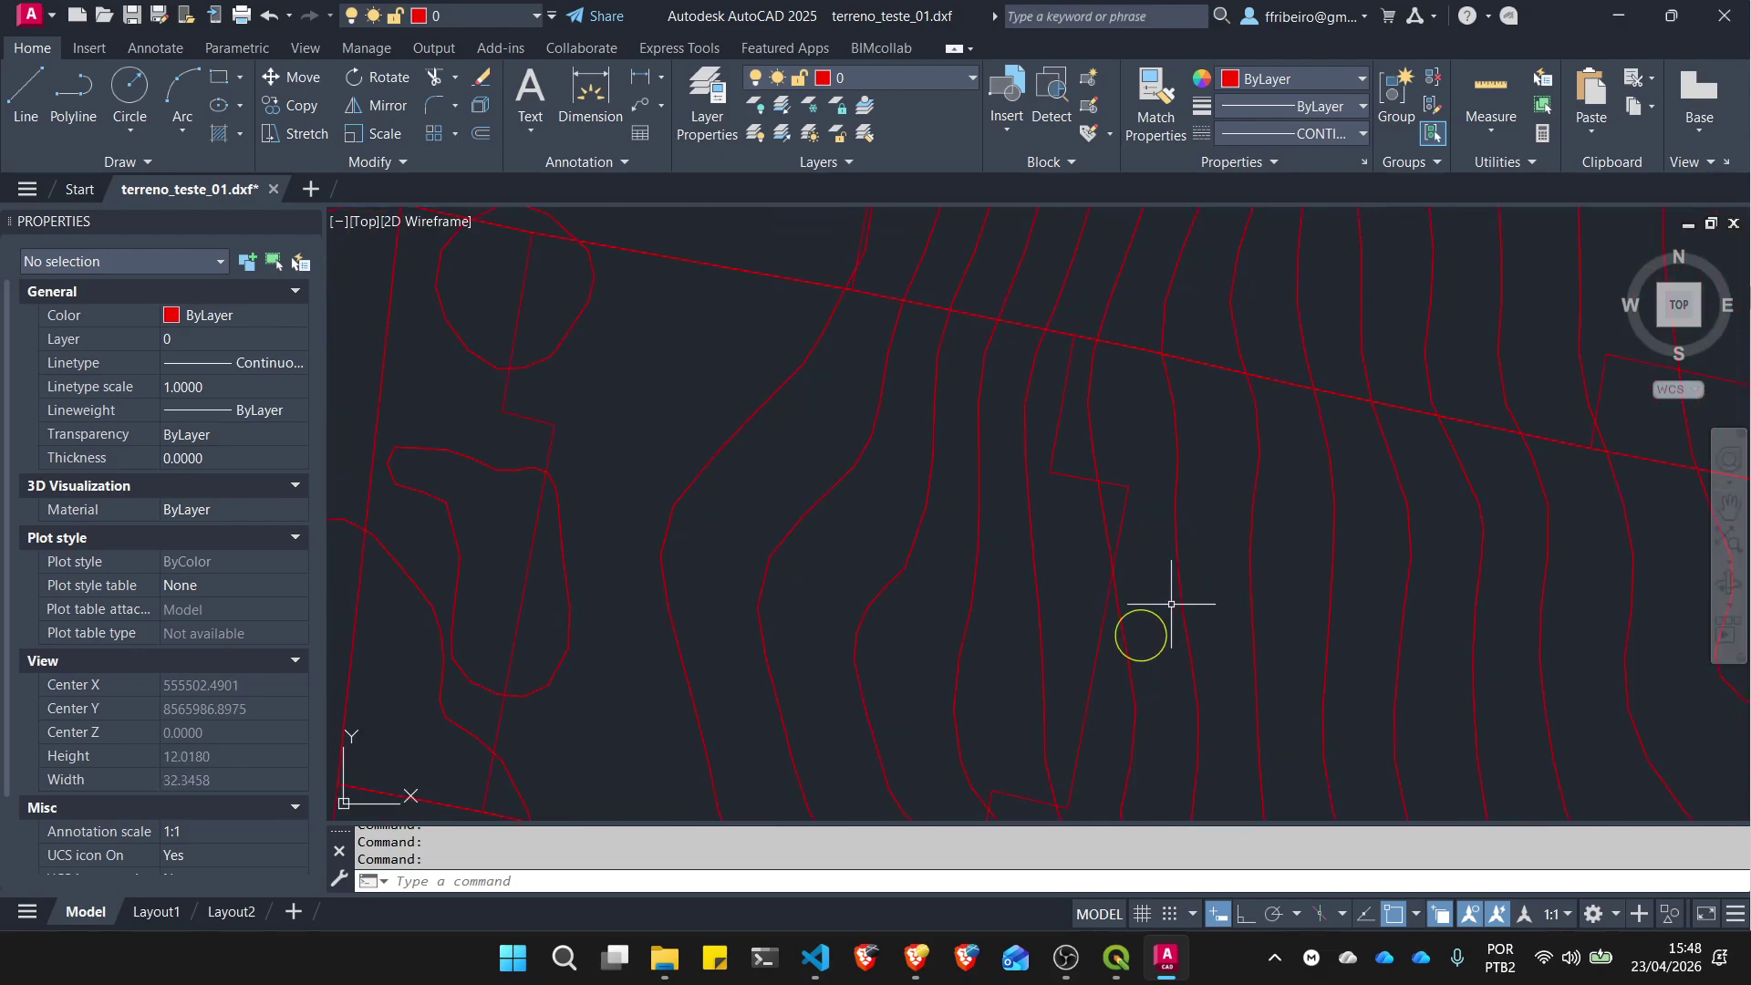
pyautogui.click(1140, 634)
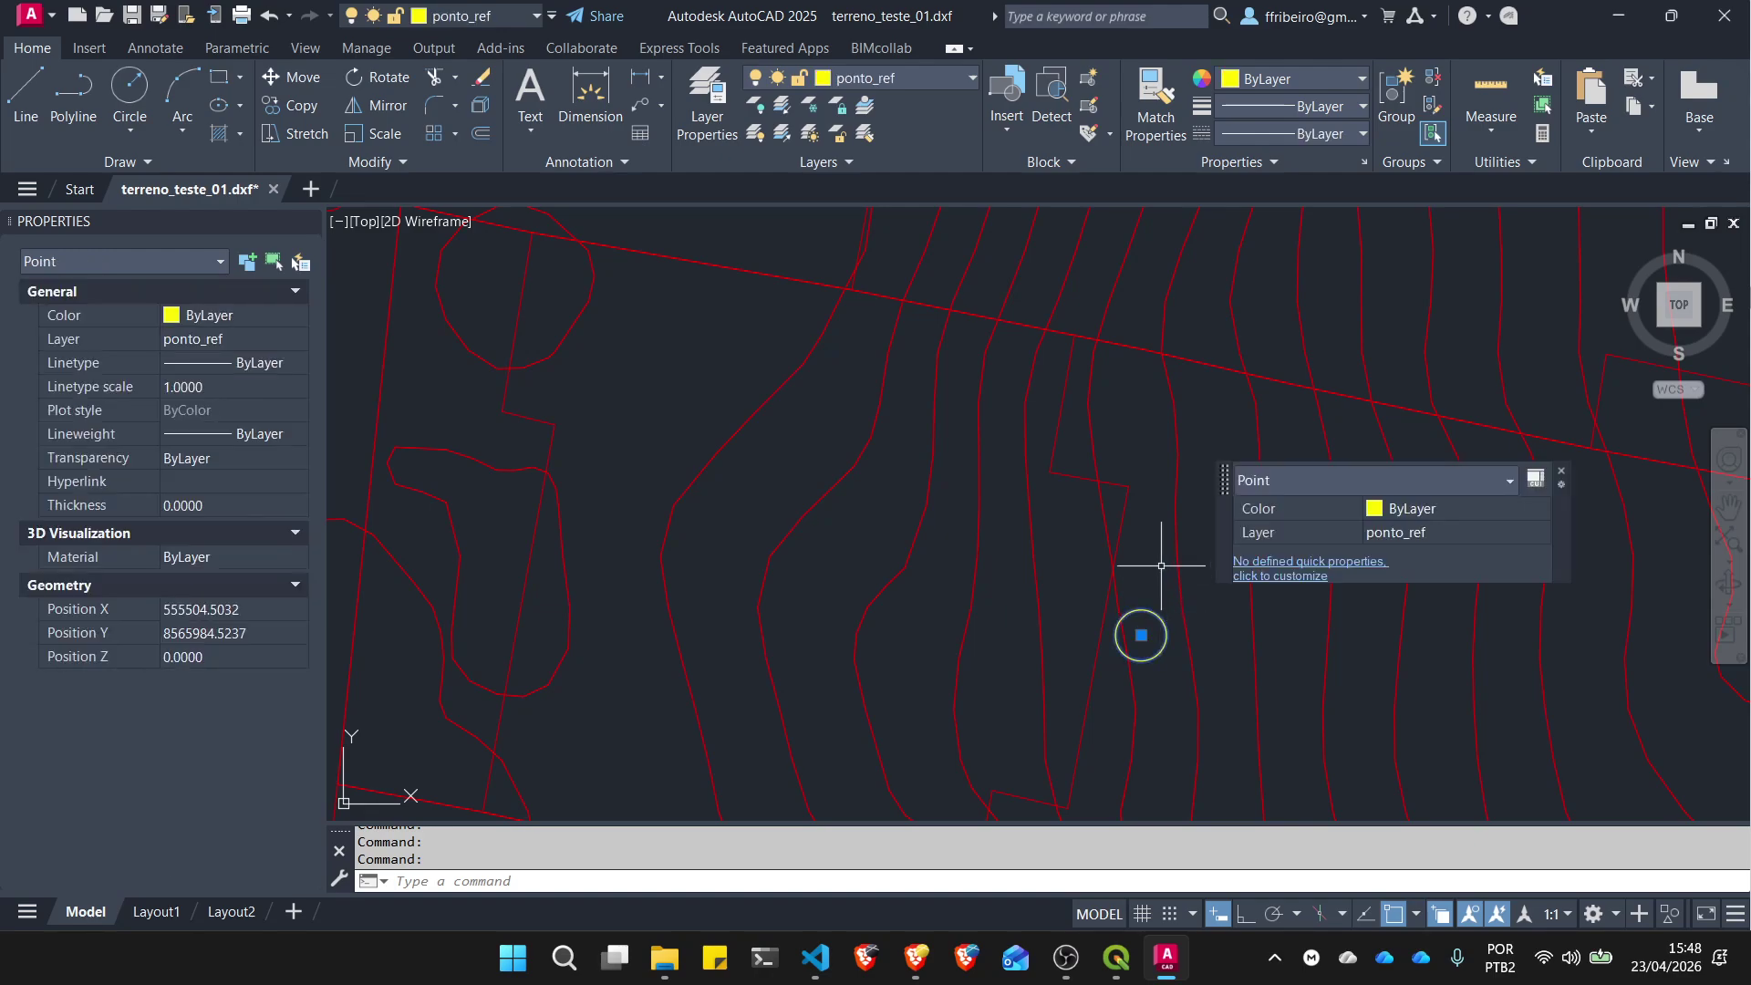
pyautogui.press('Escape')
pyautogui.scroll(-12, 1131, 520)
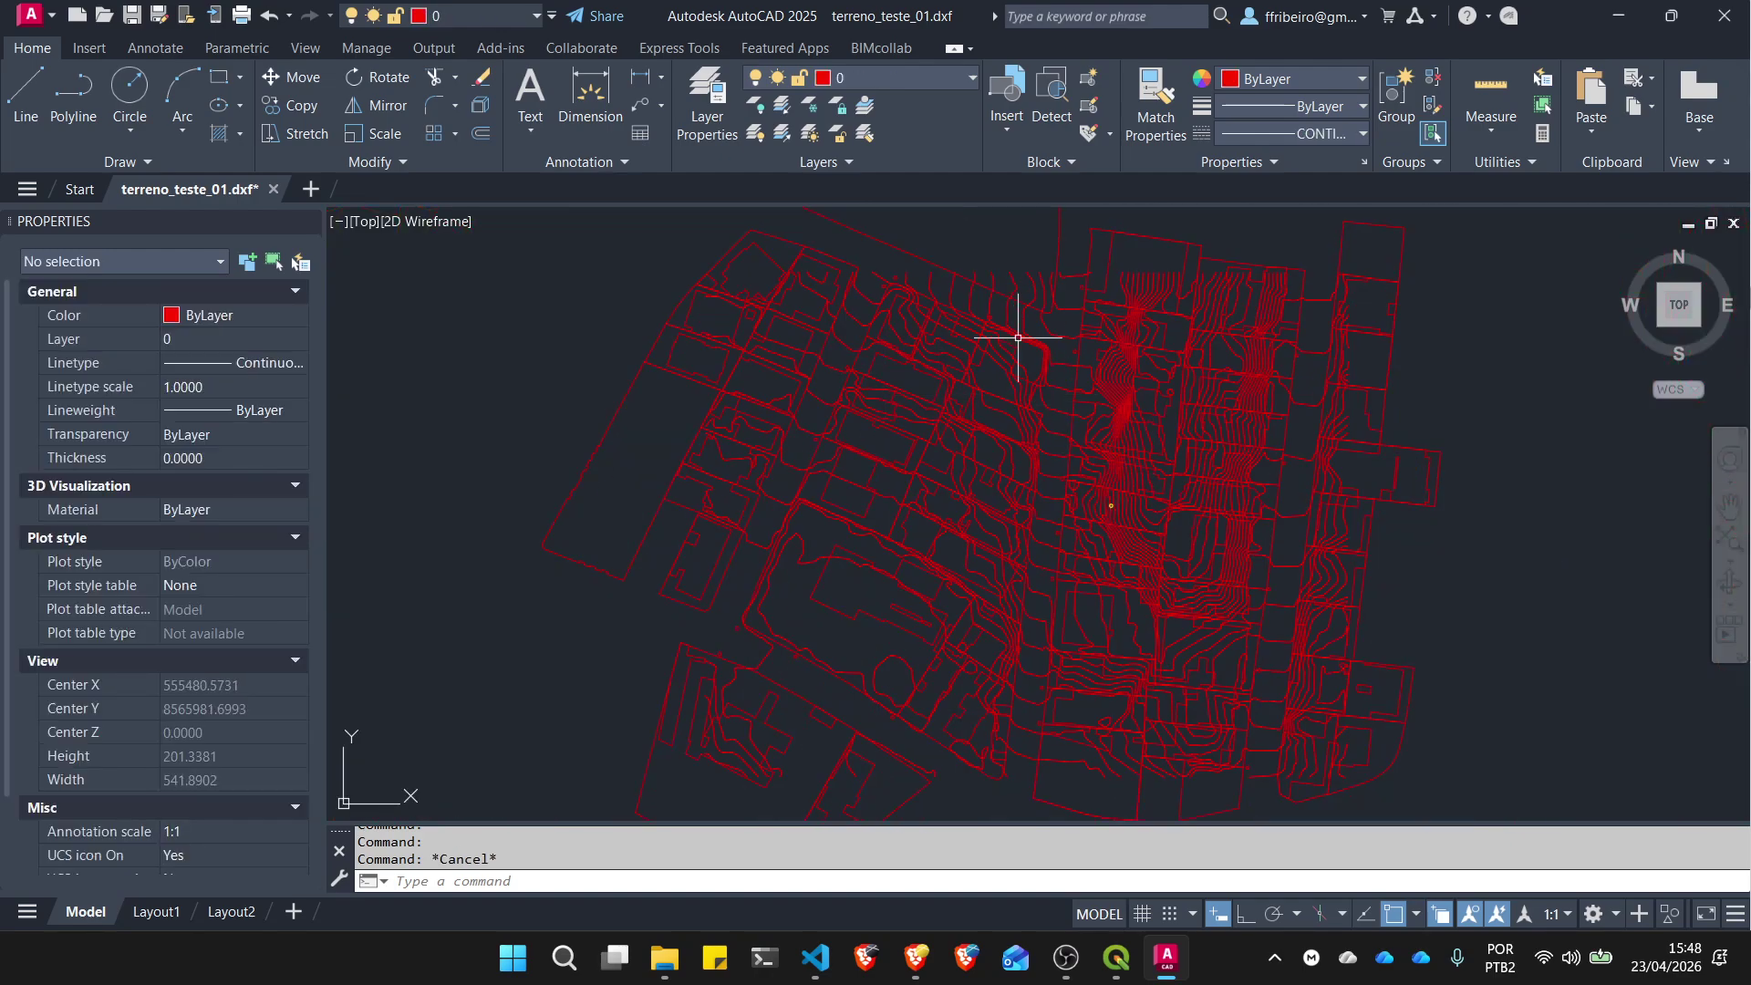
pyautogui.scroll(-6, 1055, 305)
pyautogui.scroll(5, 1048, 285)
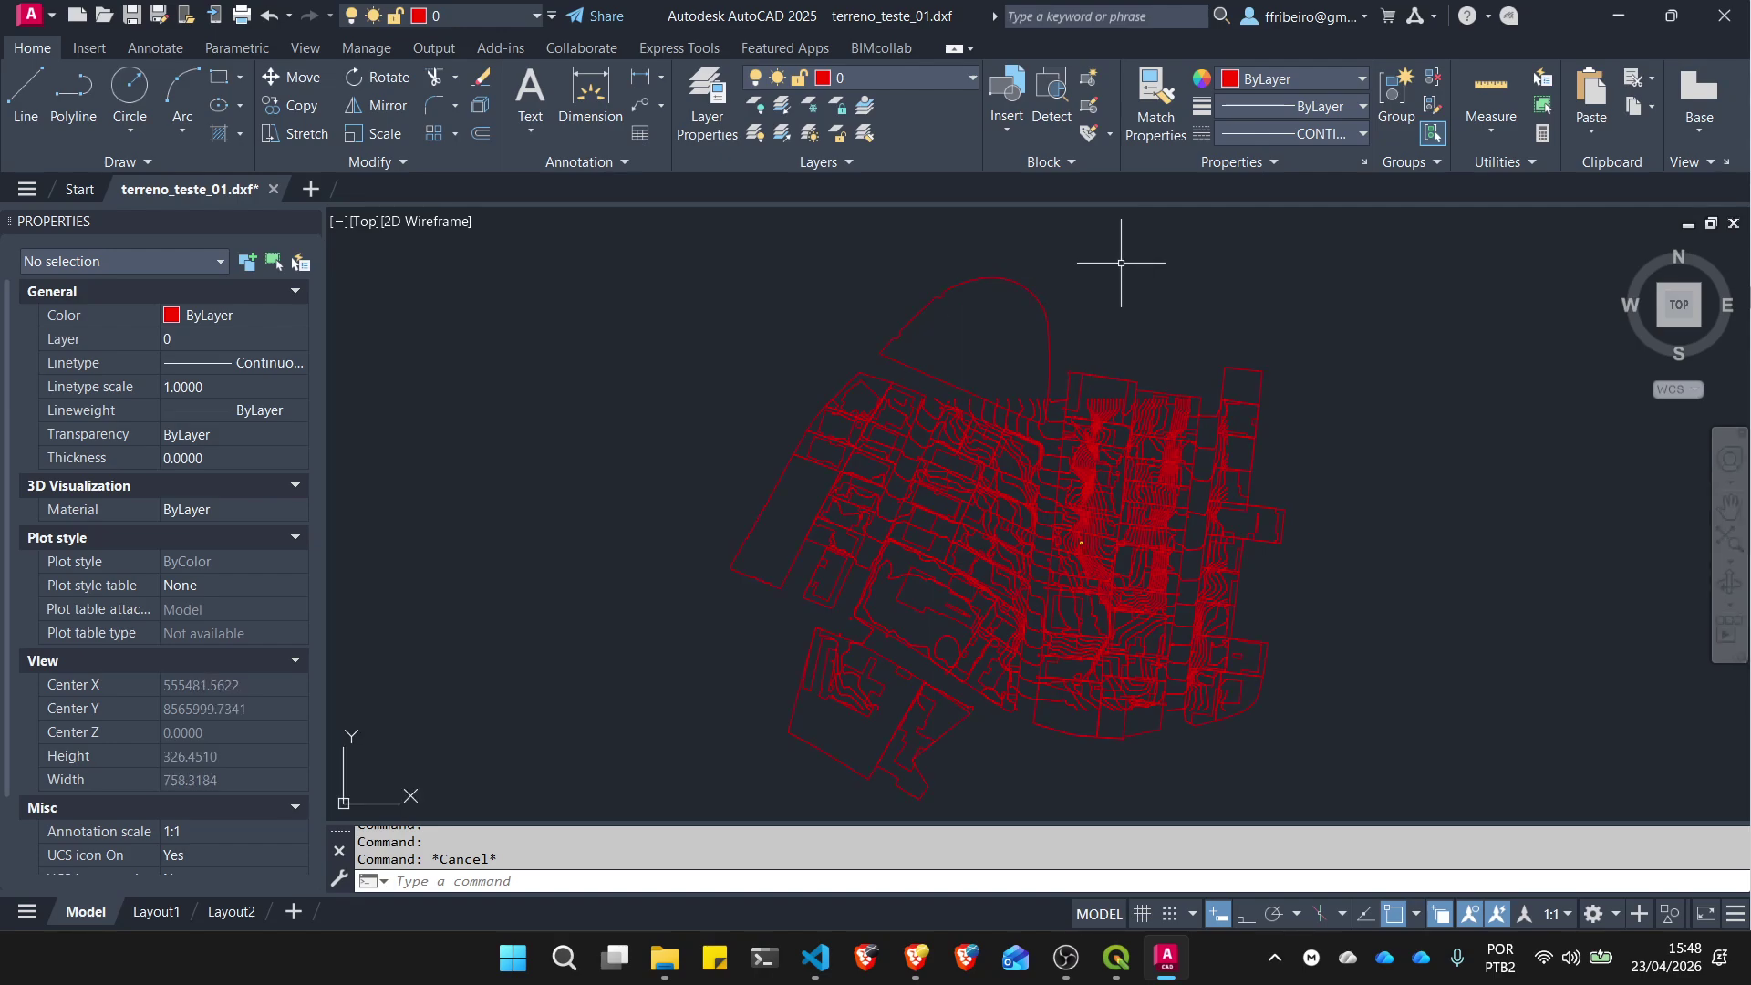
# Step: Set the color of all objects in the drawing to ByLayer and clear the selection
pyautogui.hotkey('ctrl', 'a')
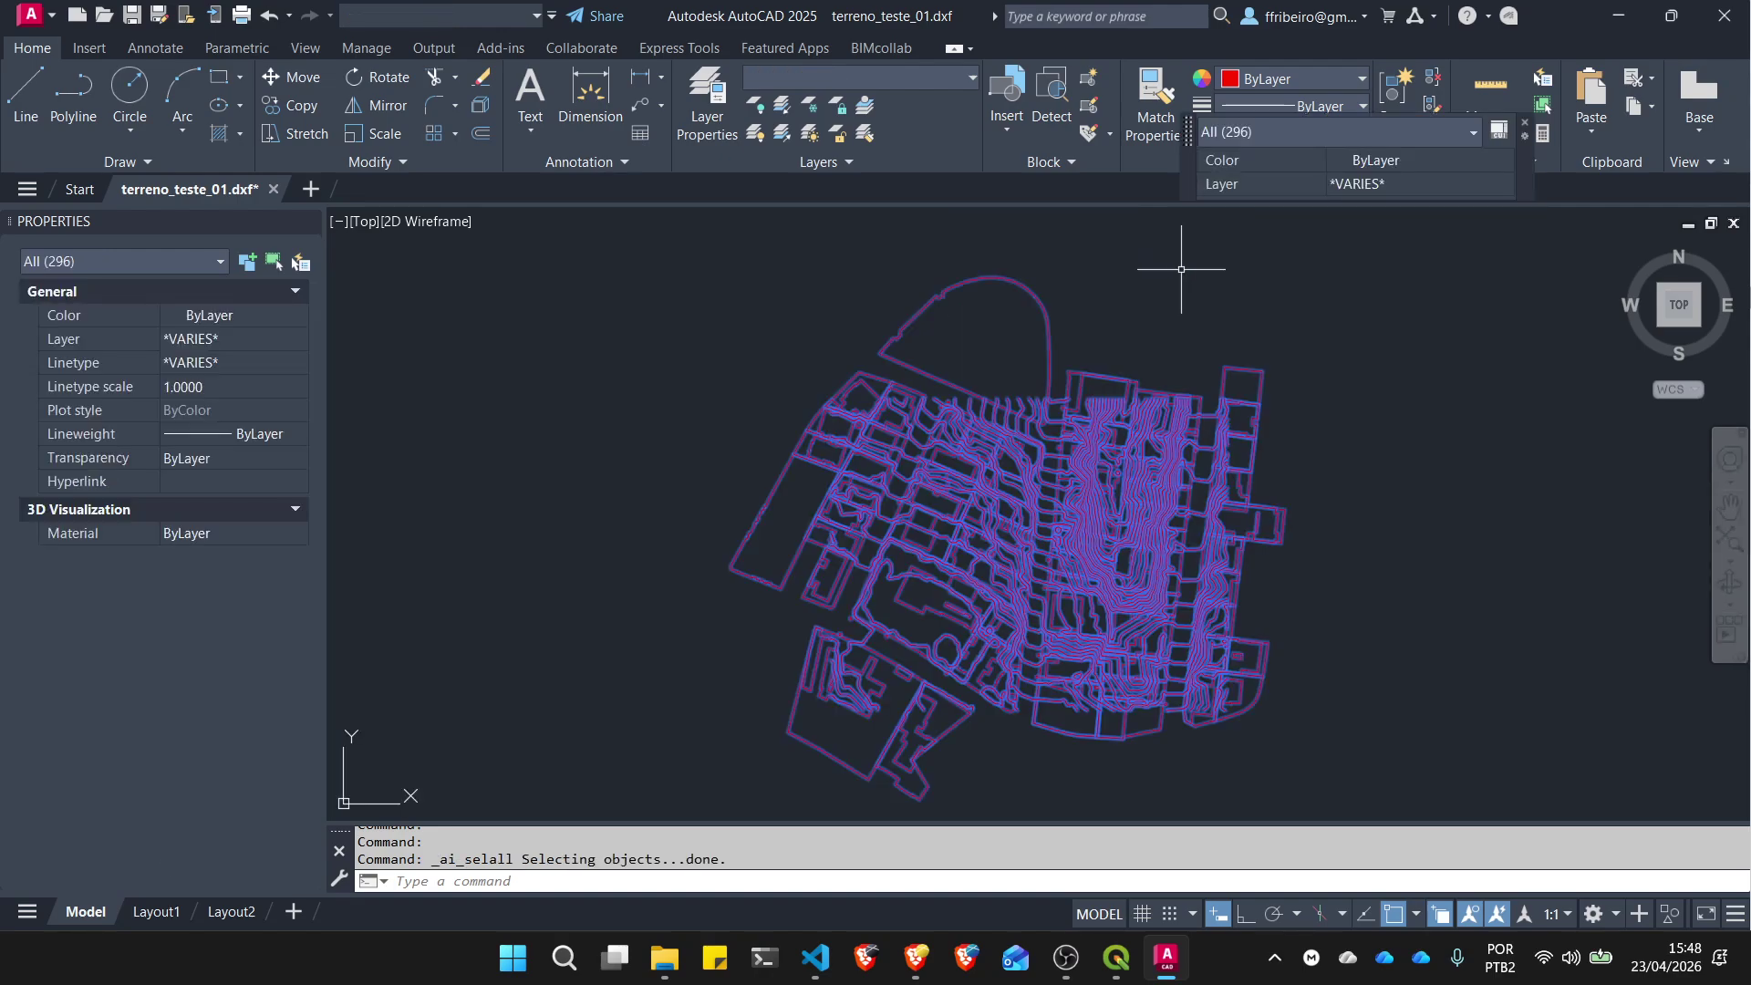
pyautogui.click(1524, 126)
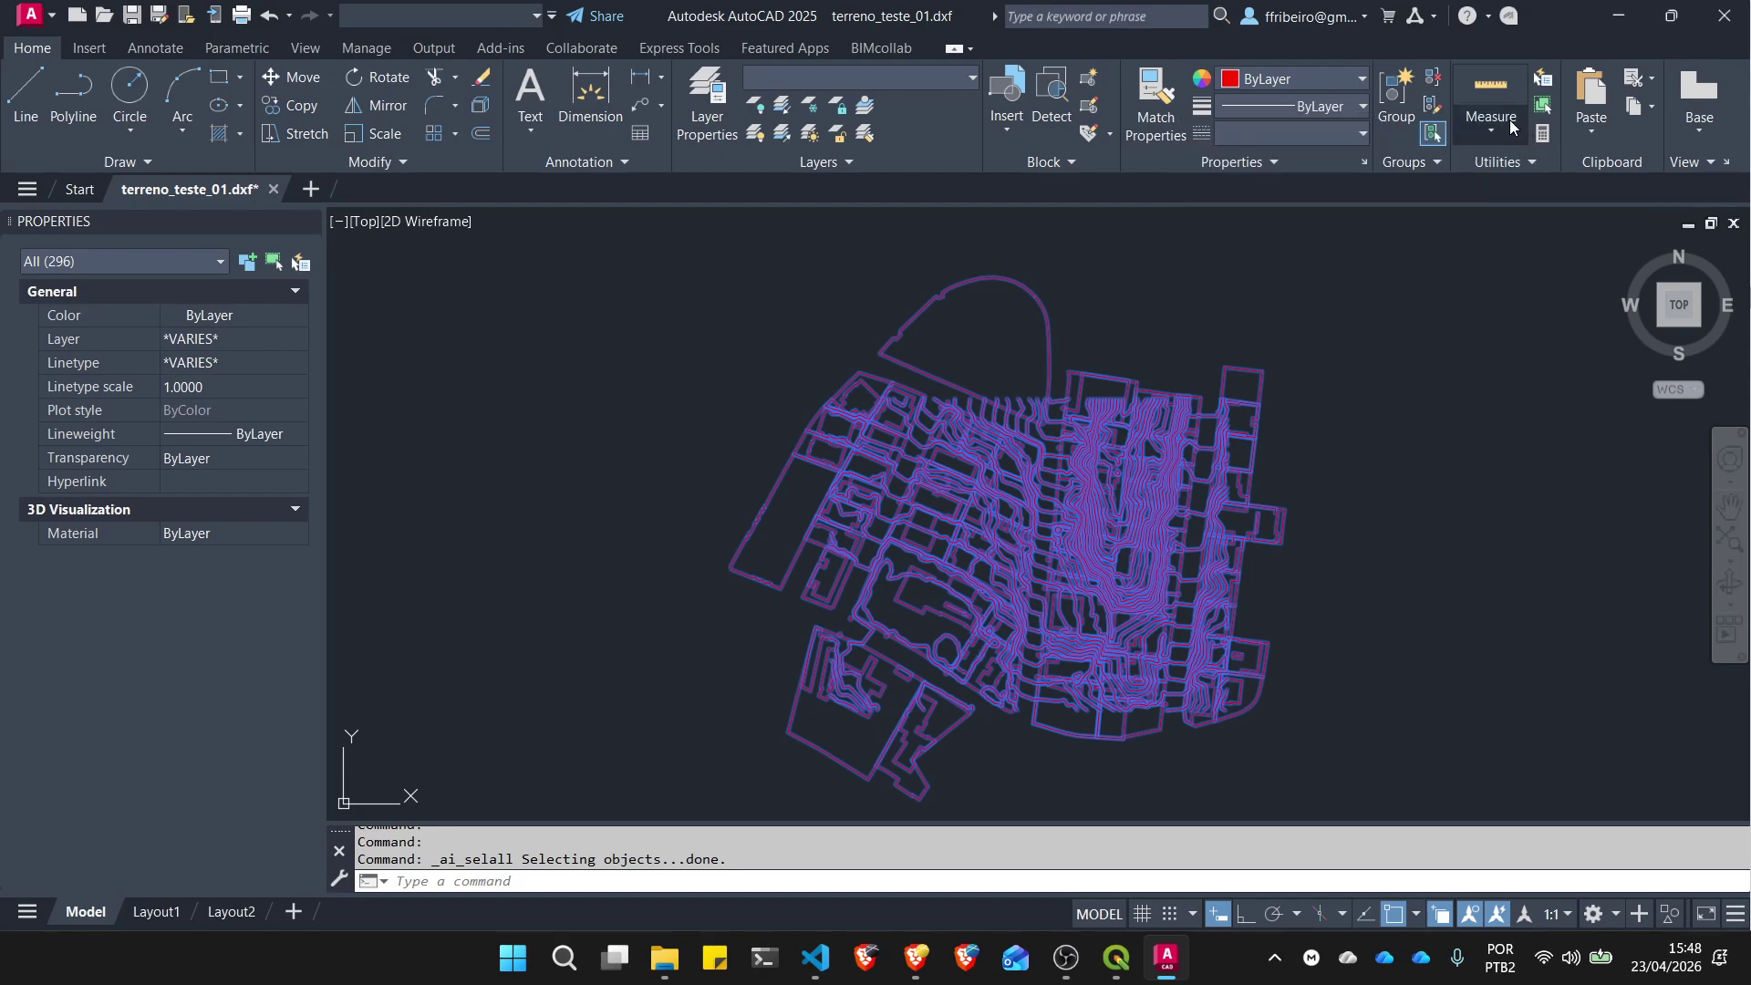
pyautogui.click(1363, 79)
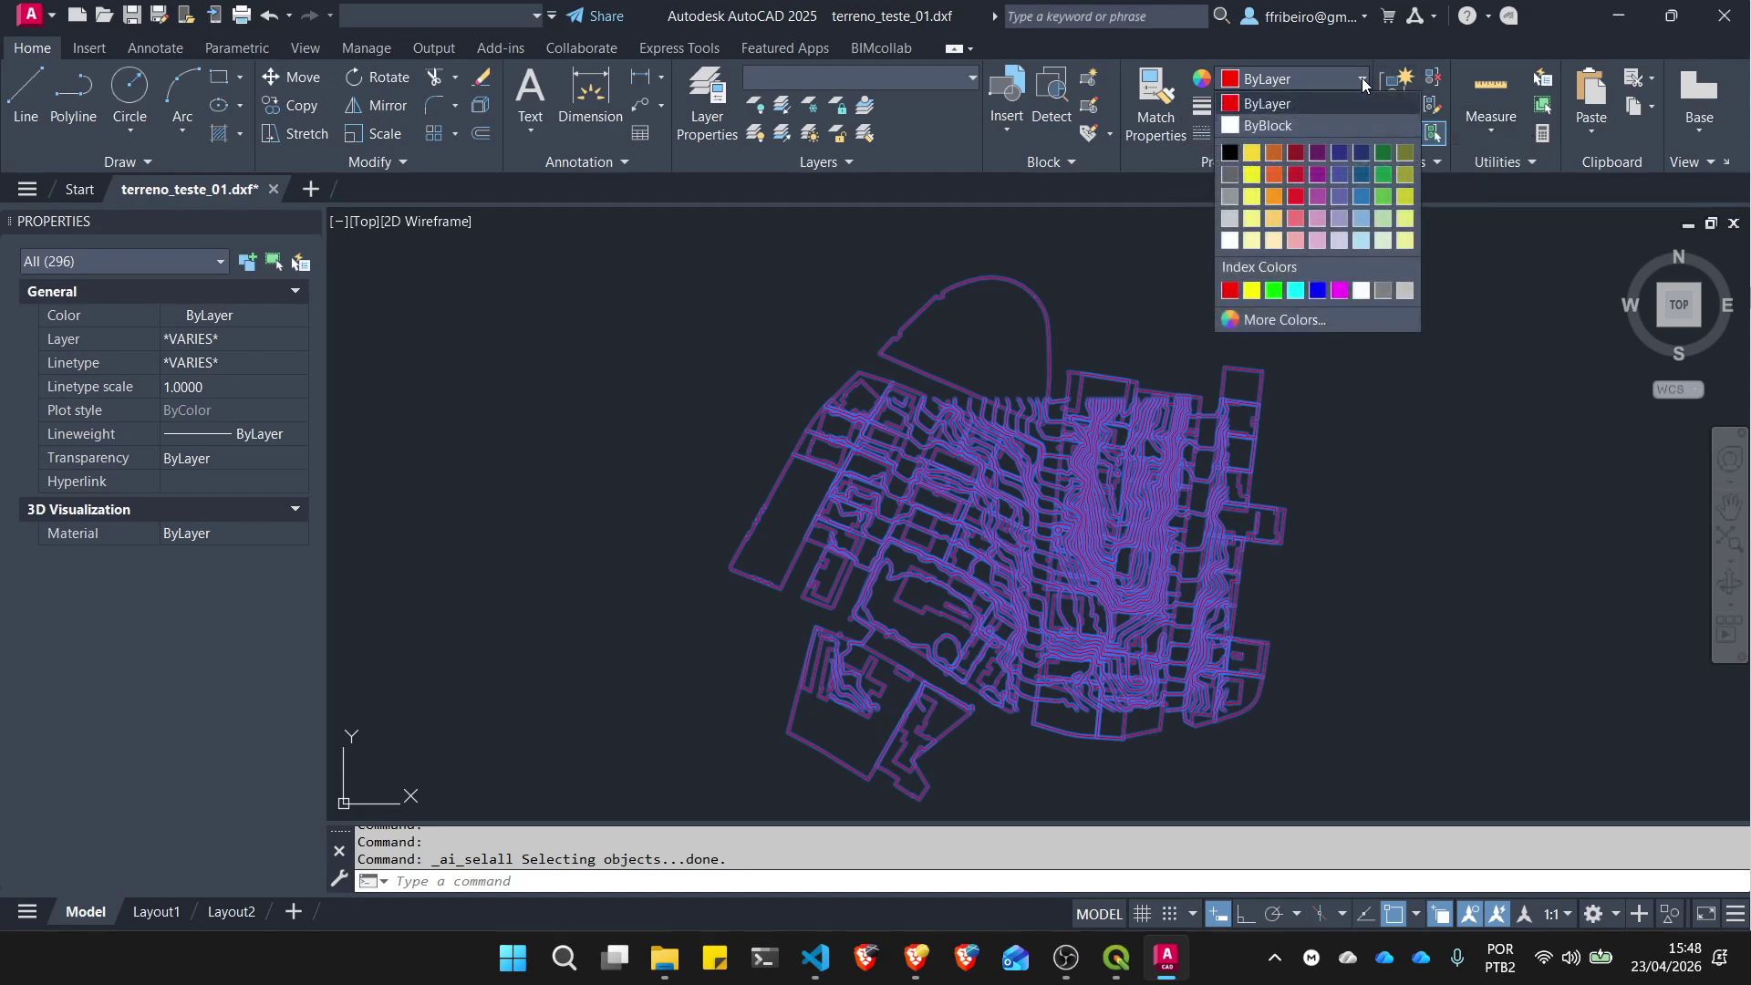
pyautogui.click(1296, 103)
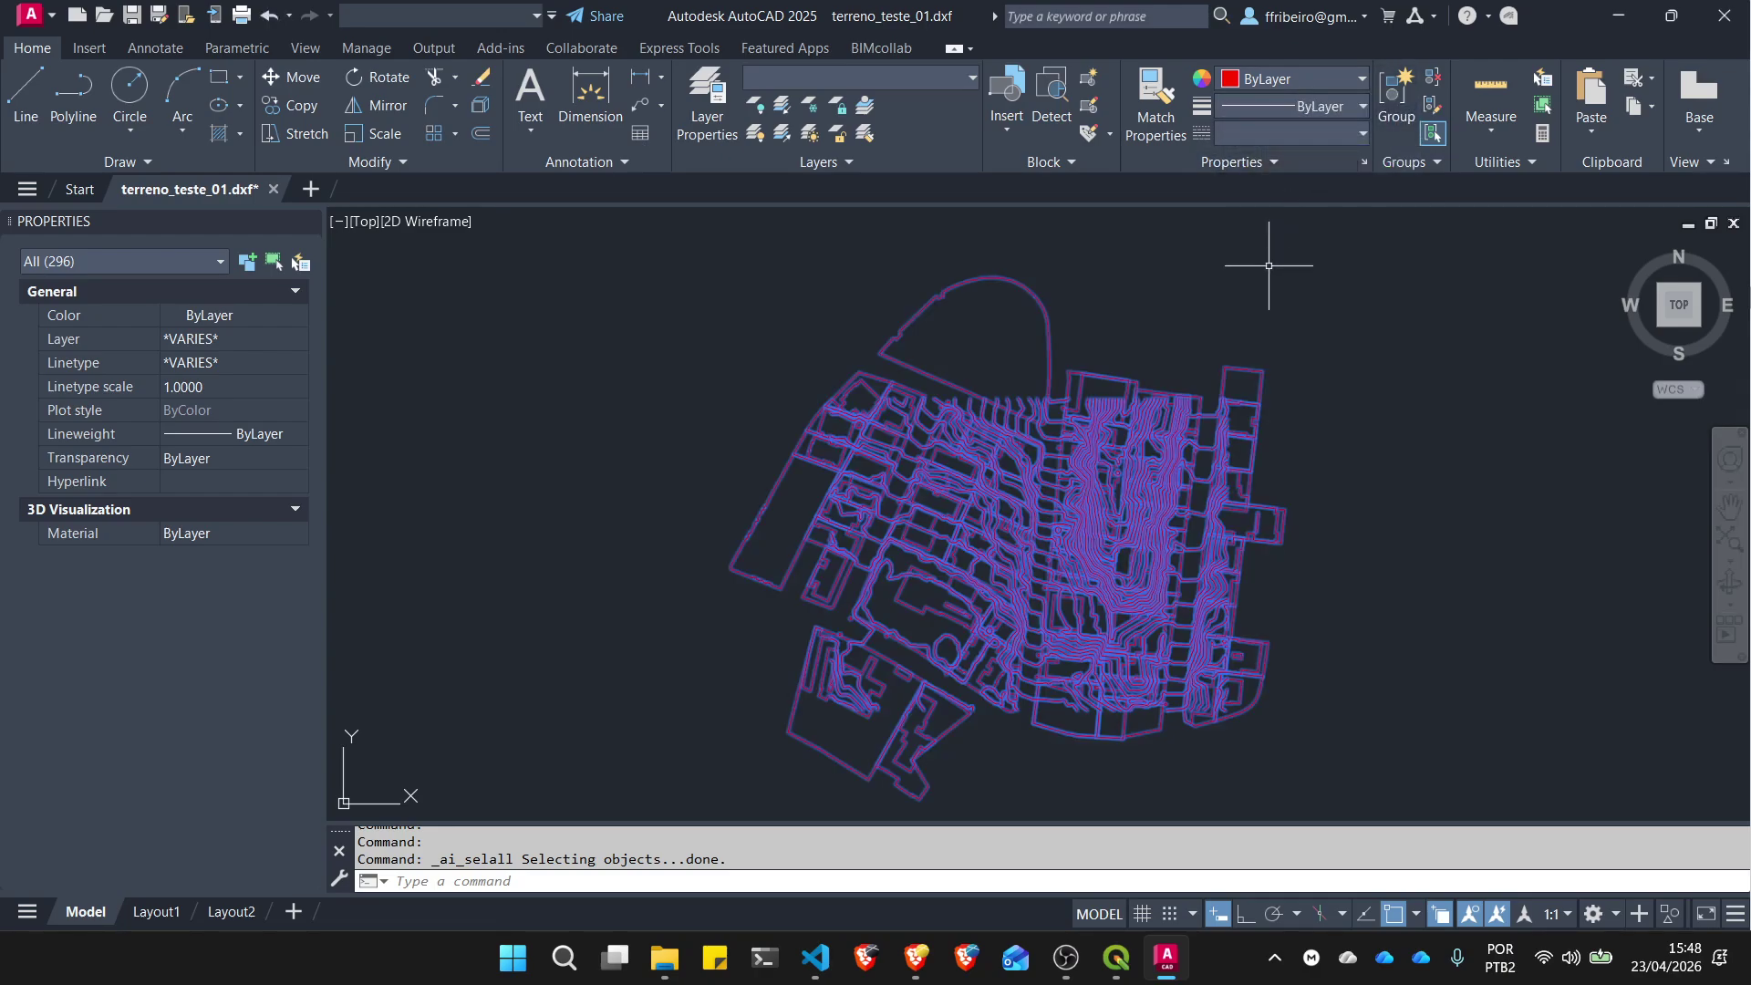
pyautogui.press('Escape')
pyautogui.press('Escape')
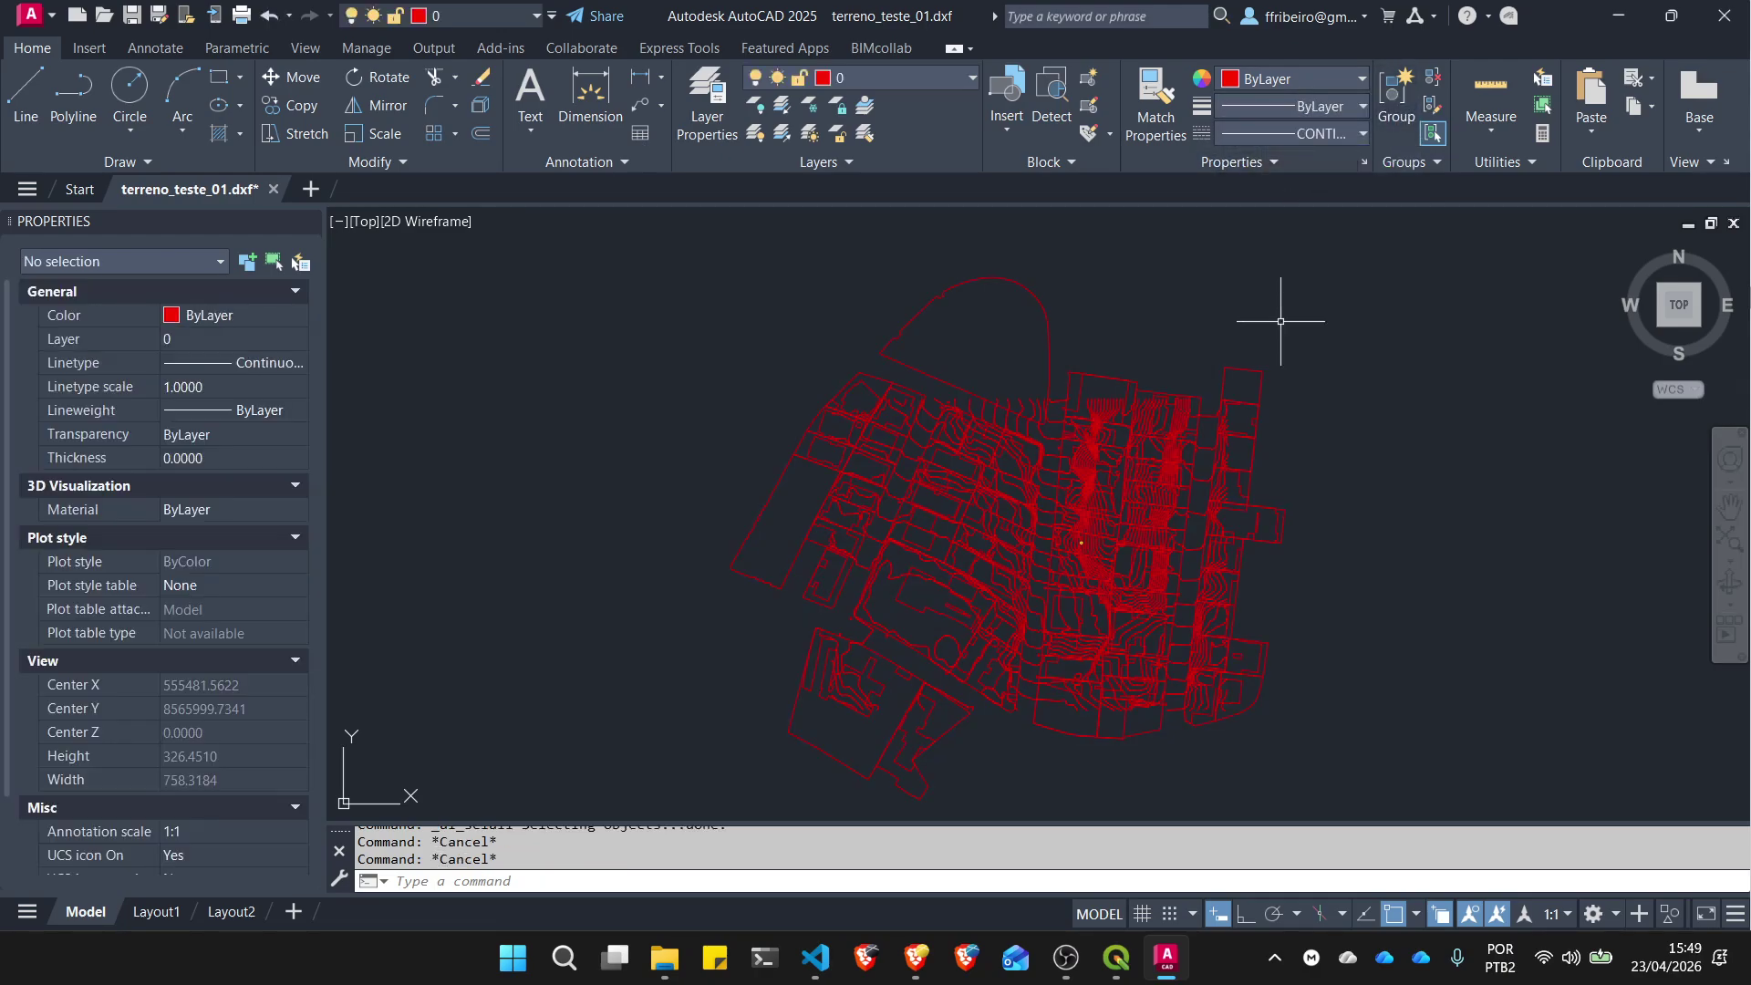
pyautogui.hotkey('ctrl', 'a')
pyautogui.scroll(5, 1122, 548)
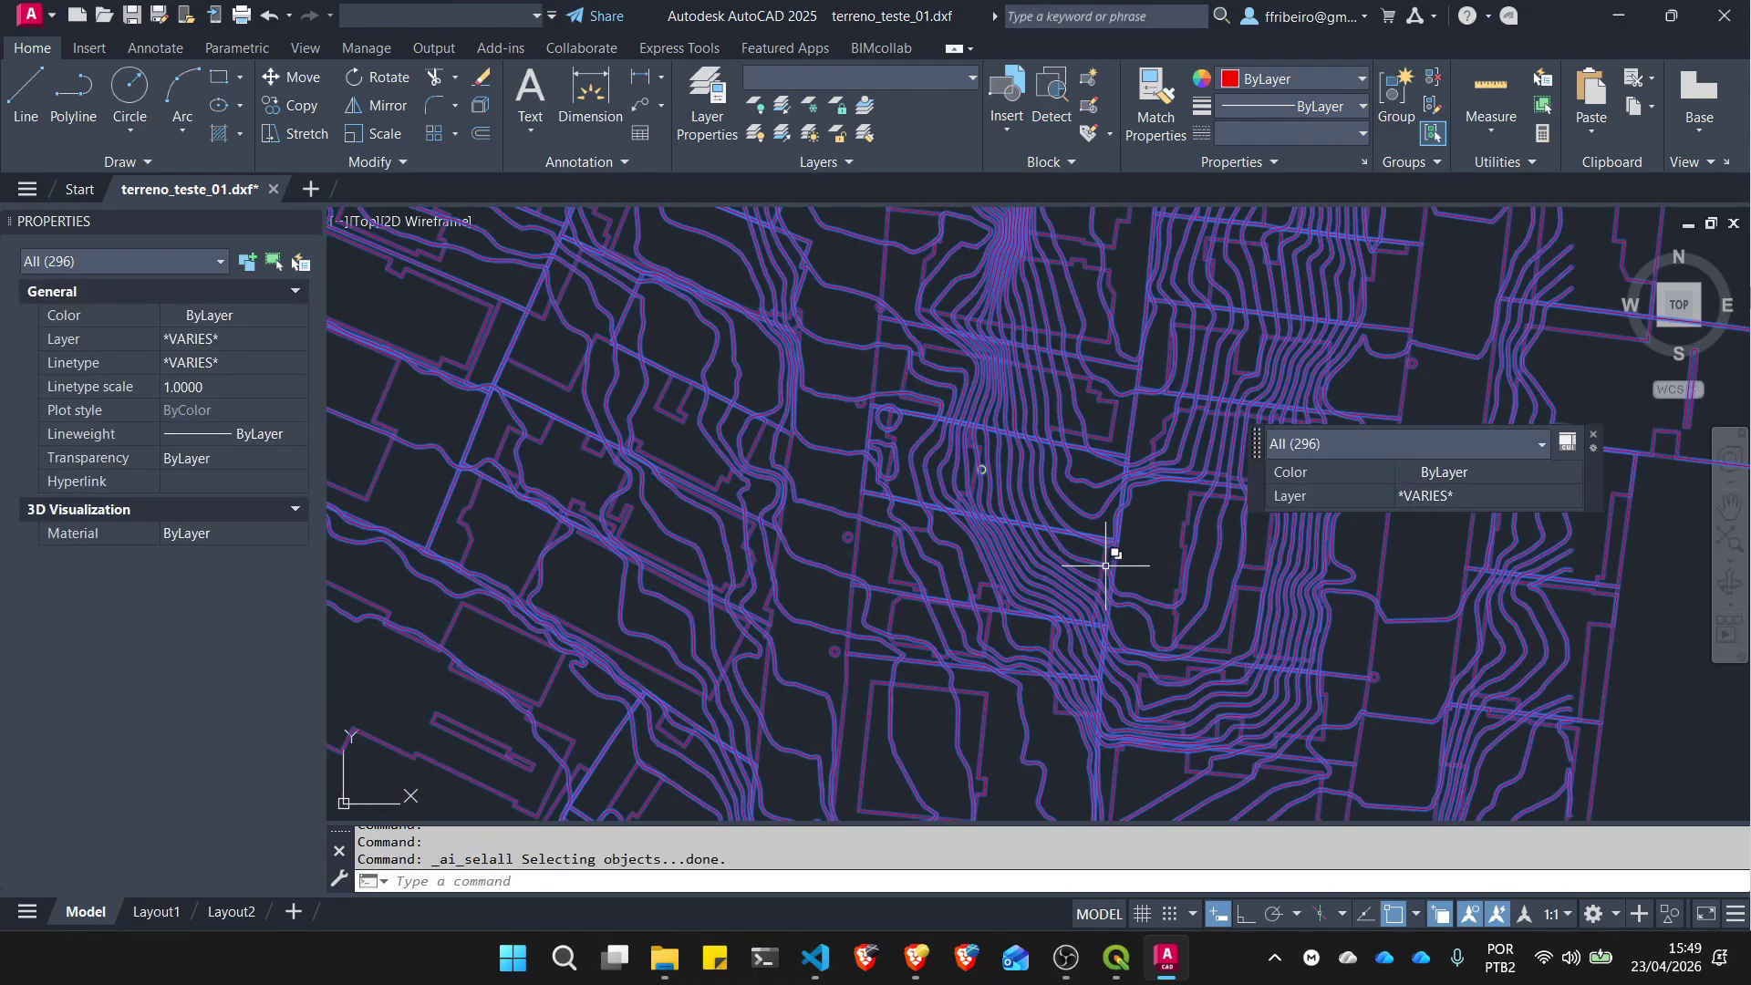
pyautogui.scroll(2, 1027, 465)
pyautogui.write('M')
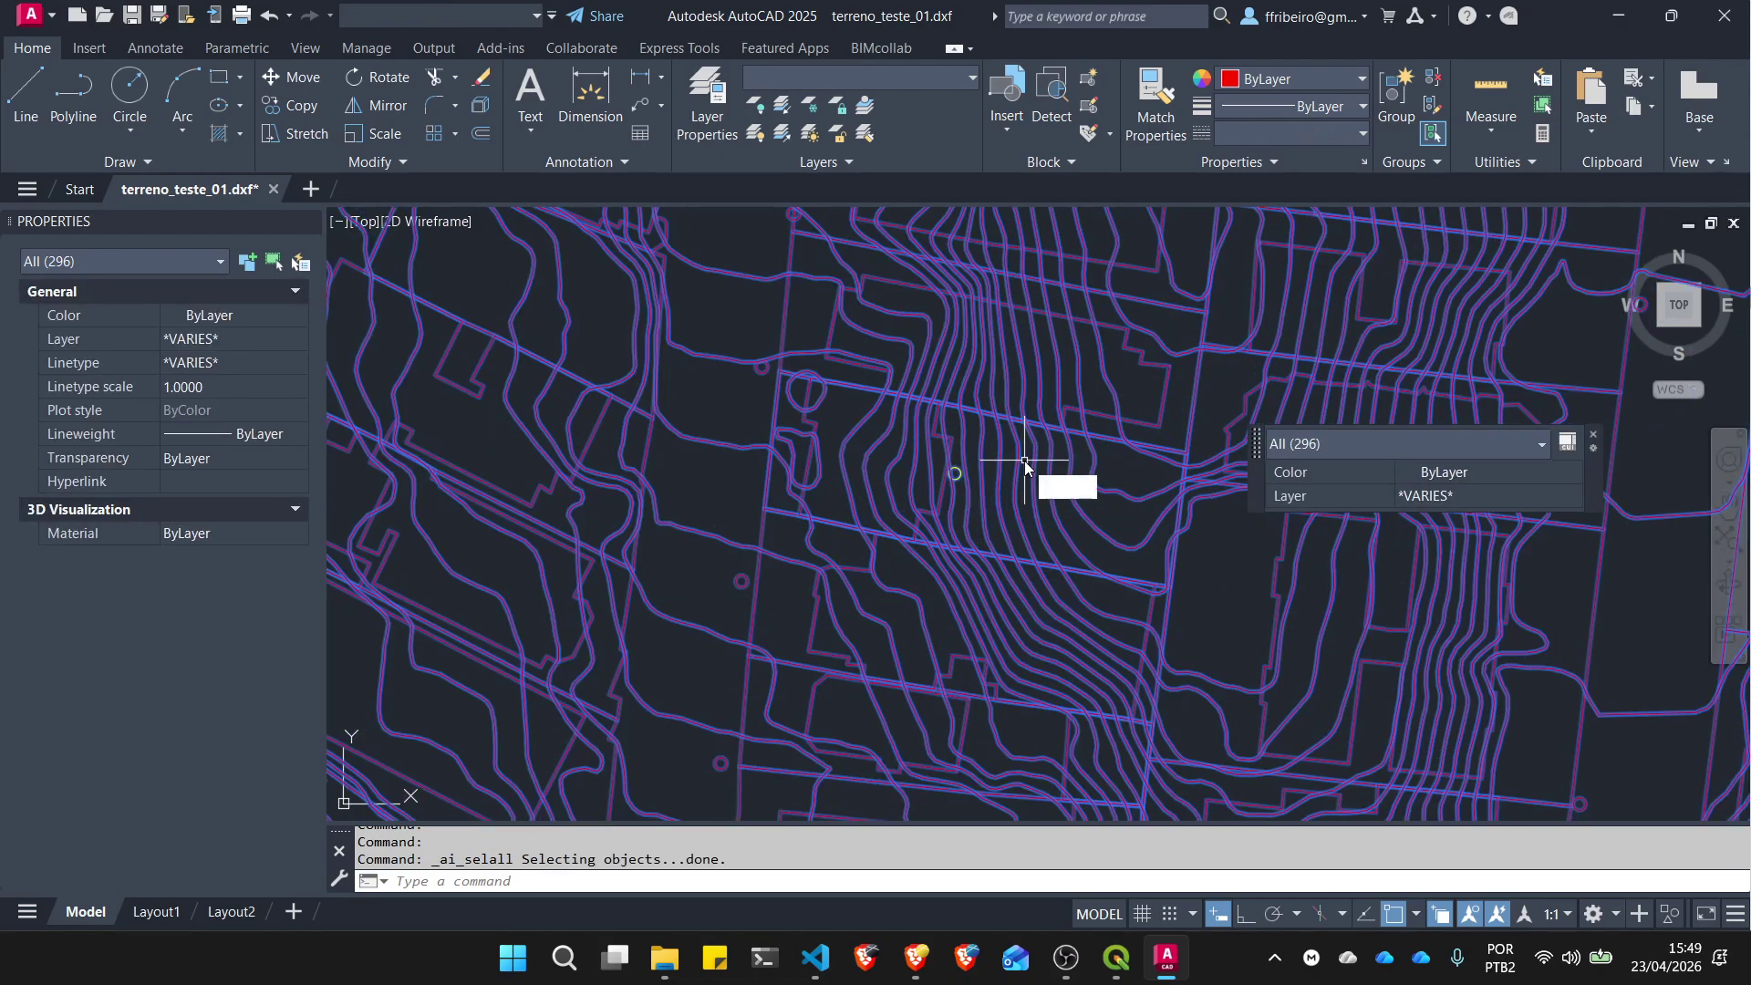
pyautogui.press('Return')
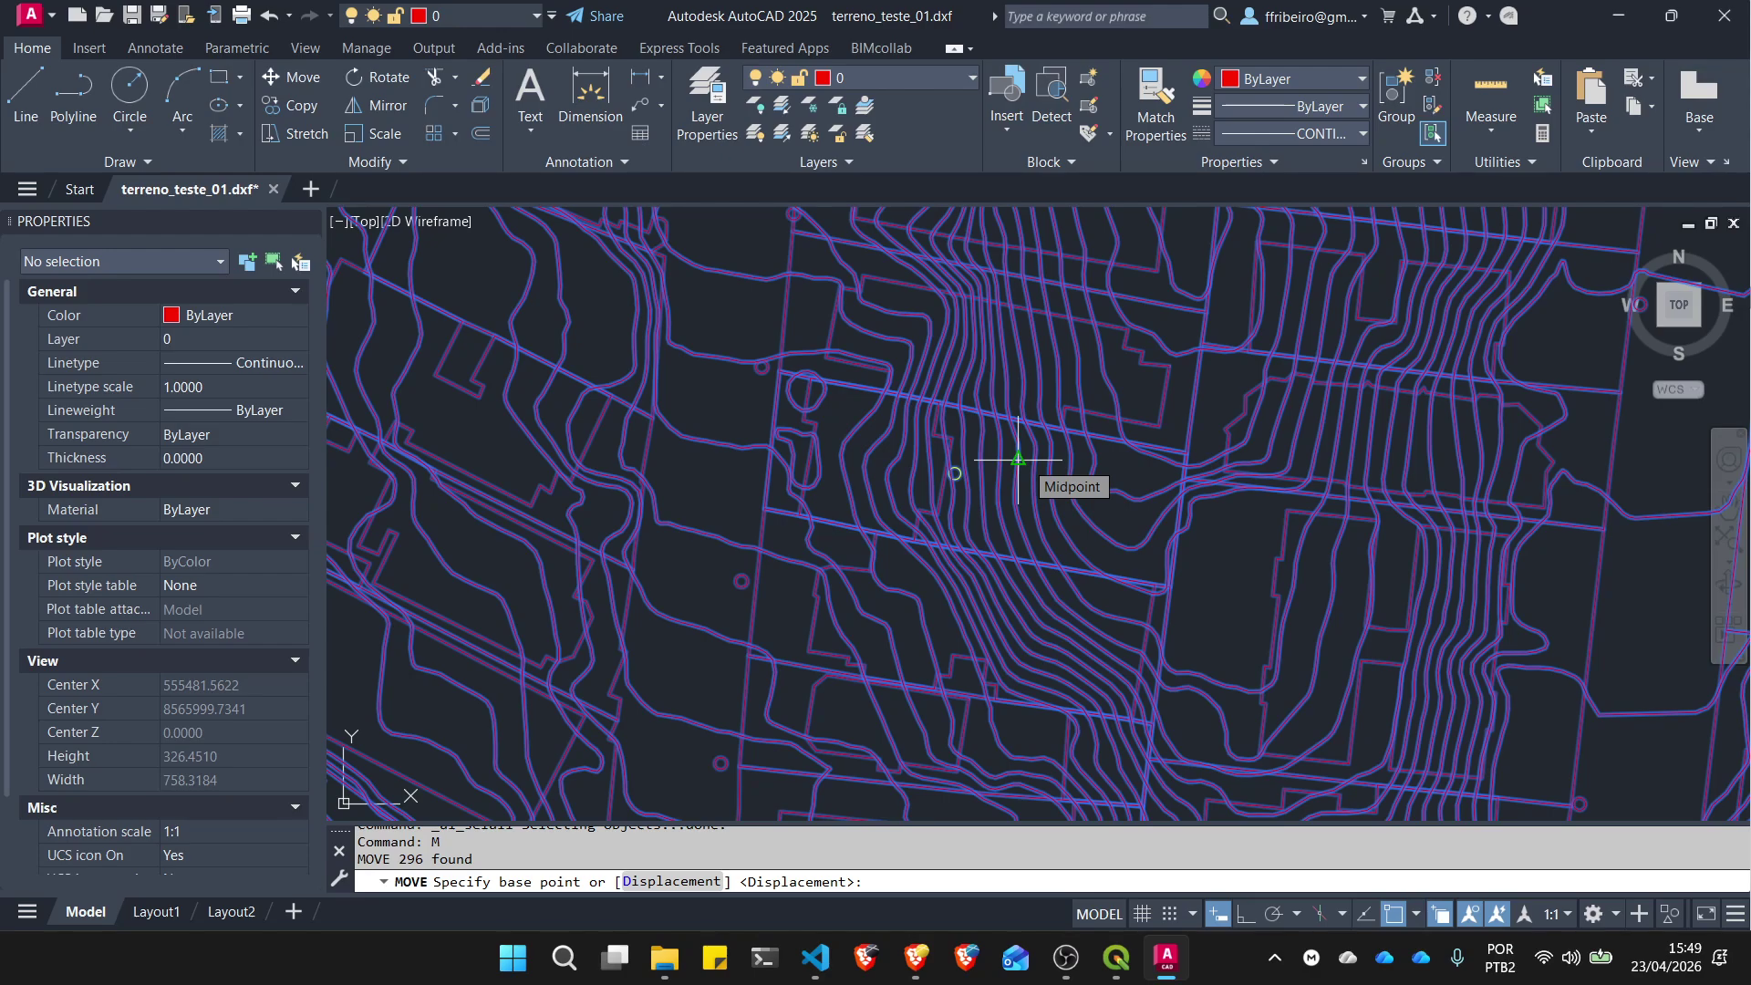
pyautogui.scroll(15, 976, 488)
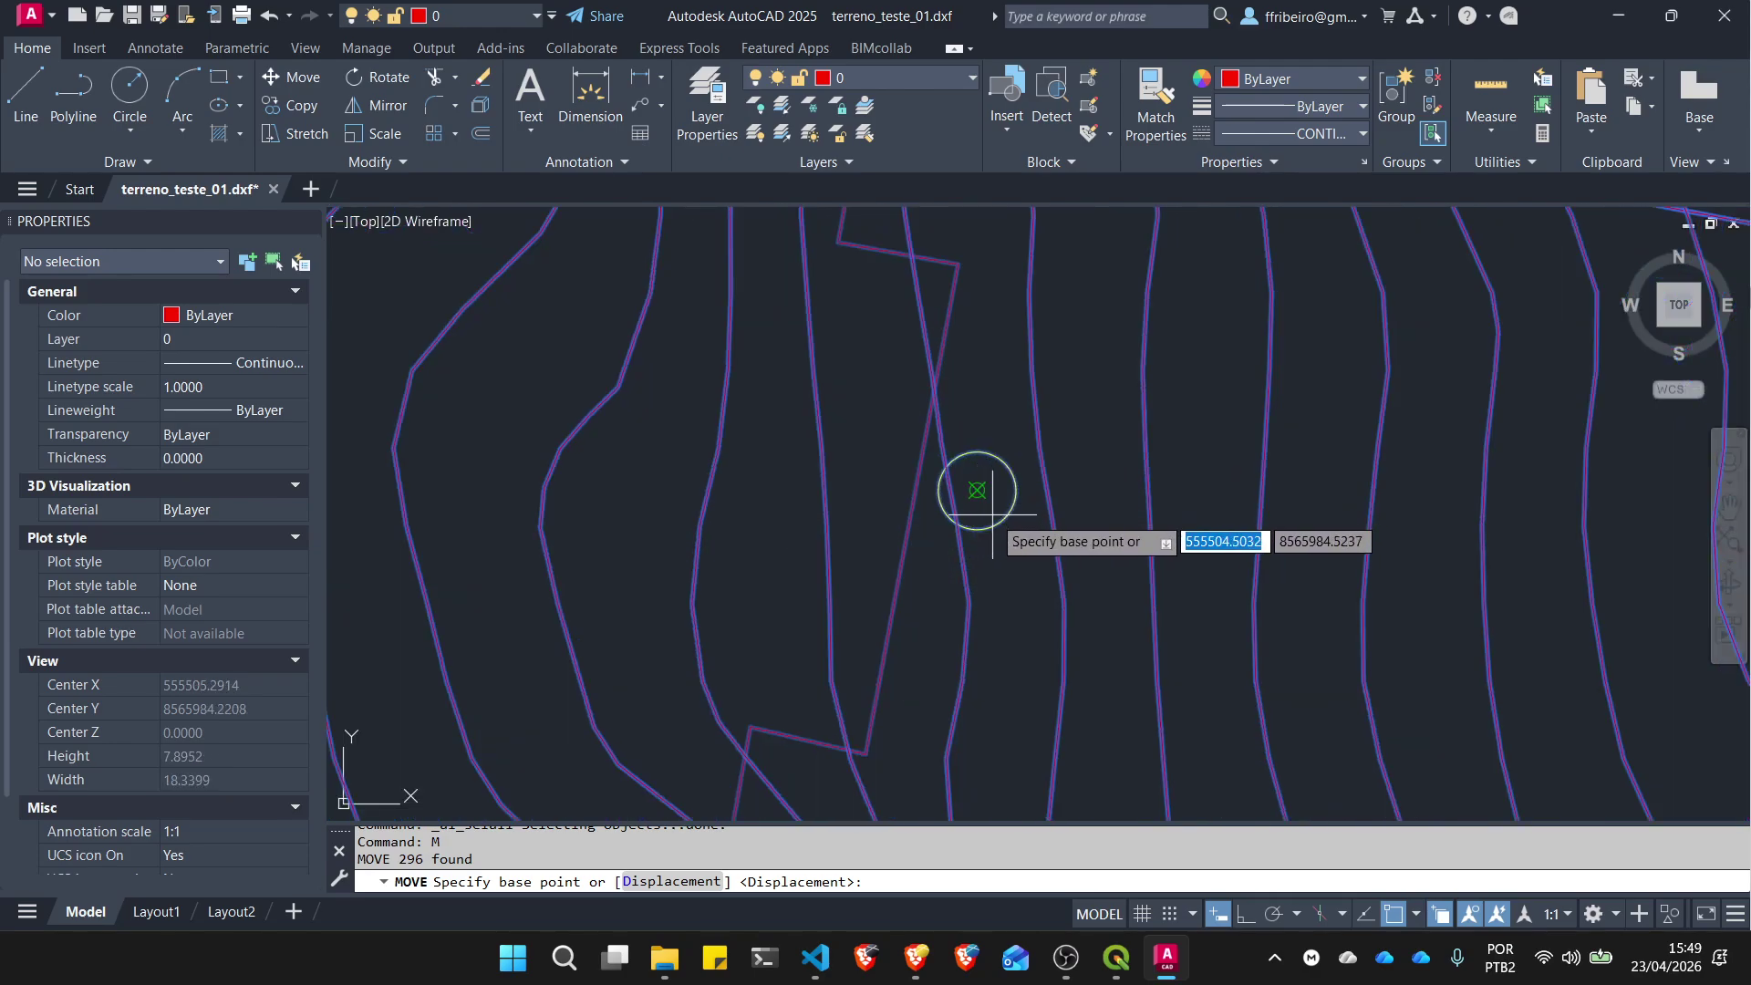
pyautogui.click(975, 490)
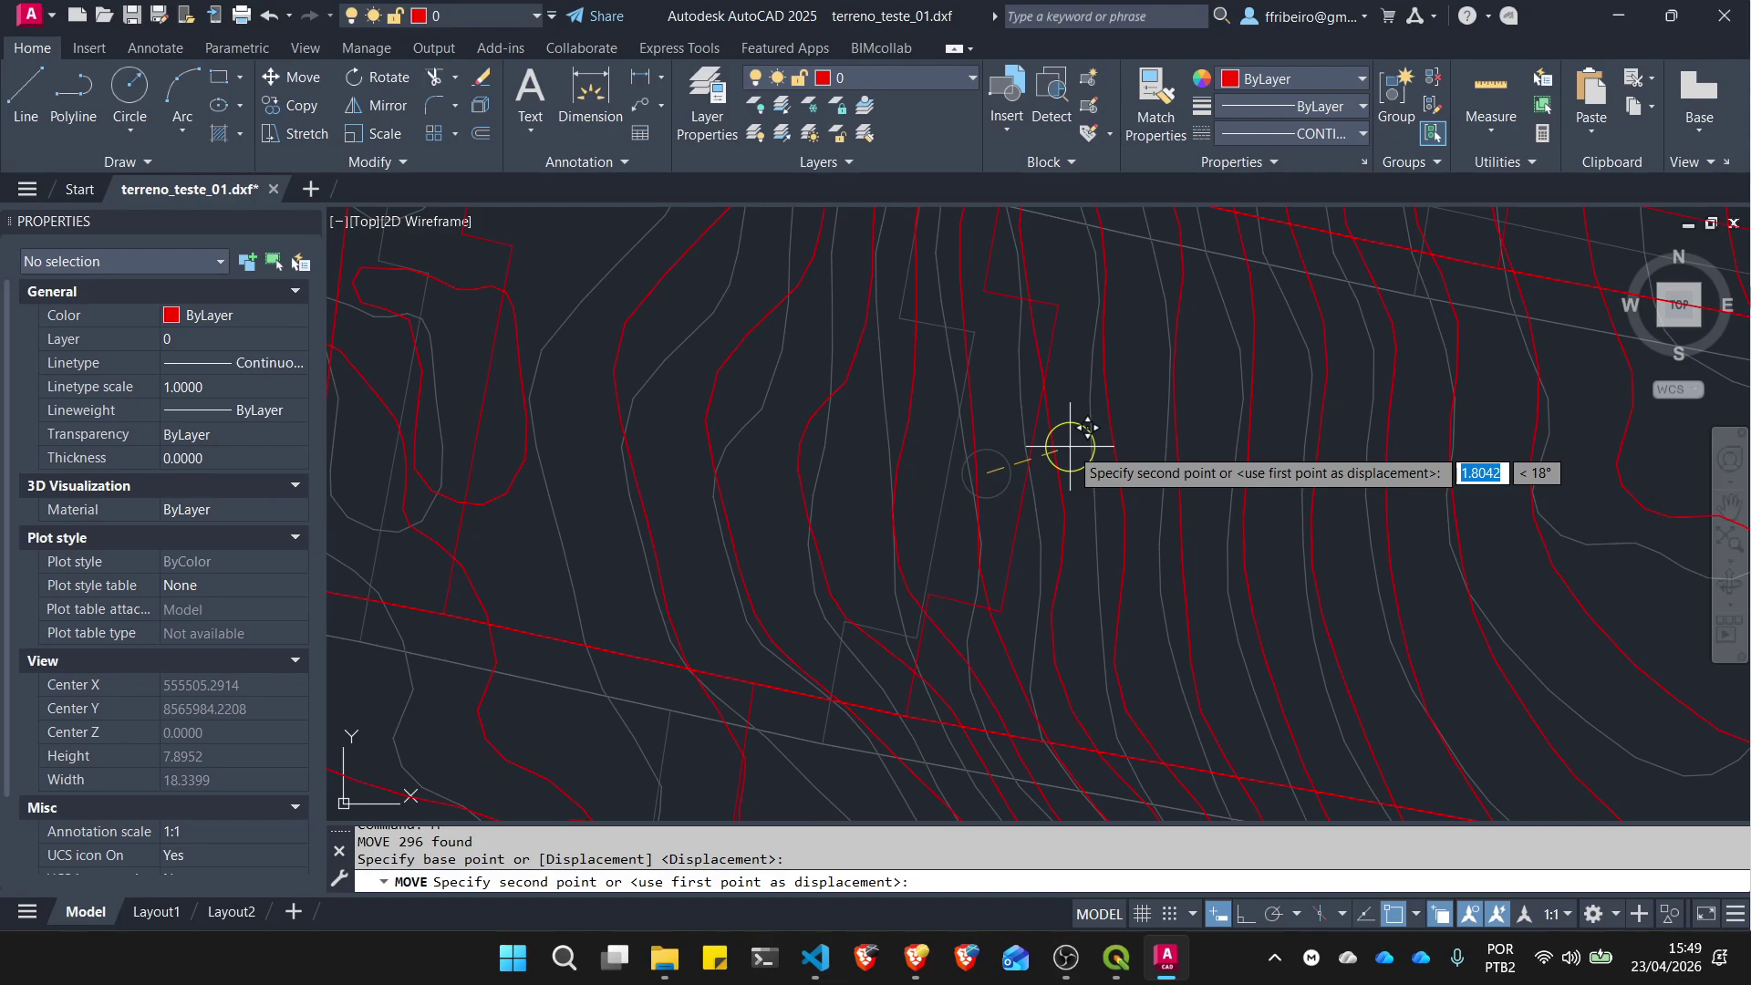
pyautogui.write('#')
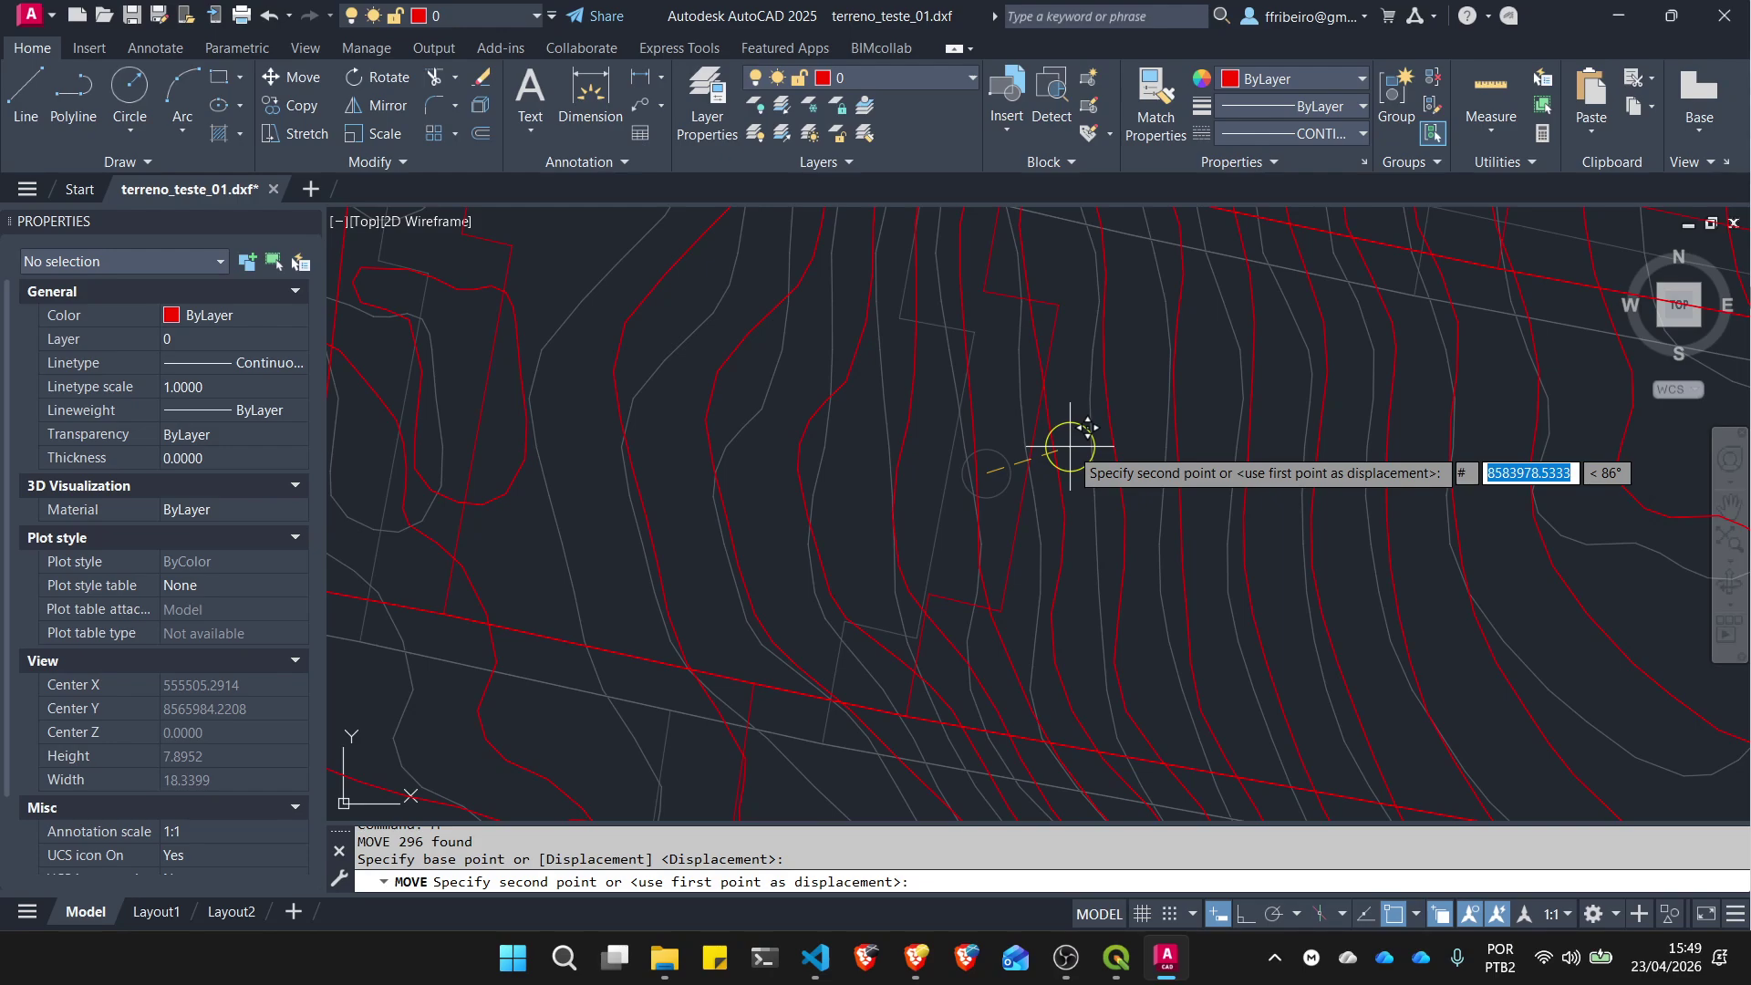
pyautogui.write('0,0,0')
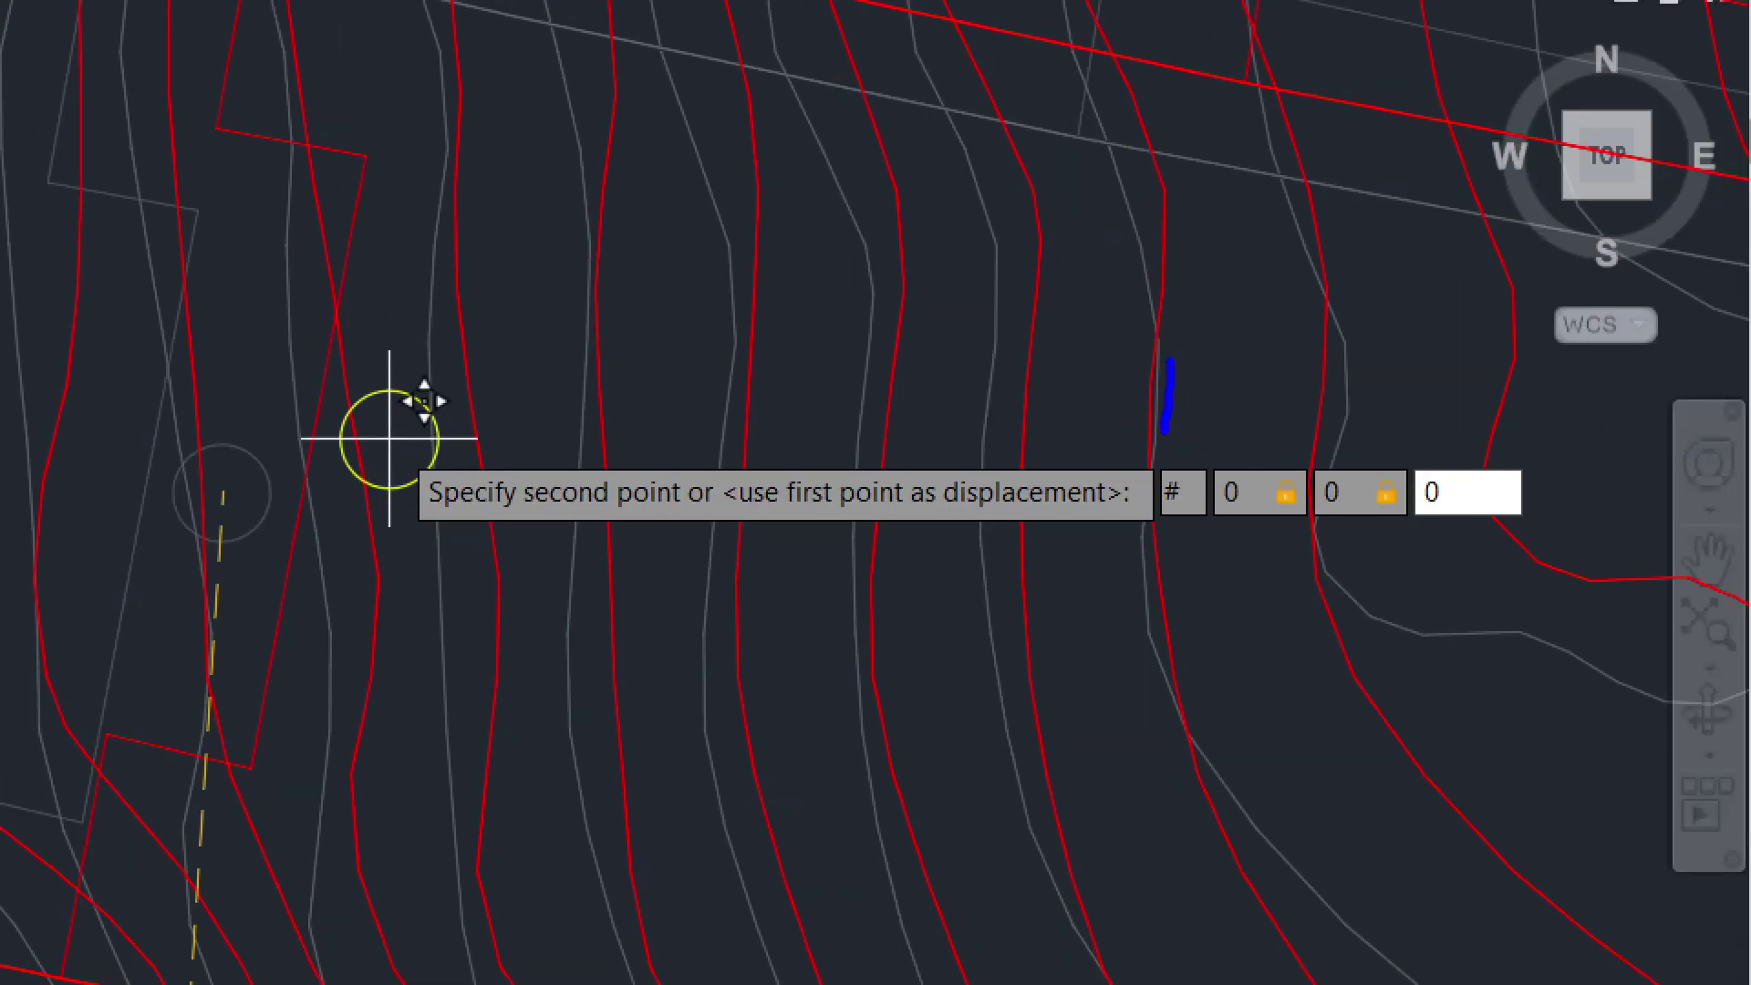
pyautogui.moveTo(1139, 440); pyautogui.dragTo(1200, 441)
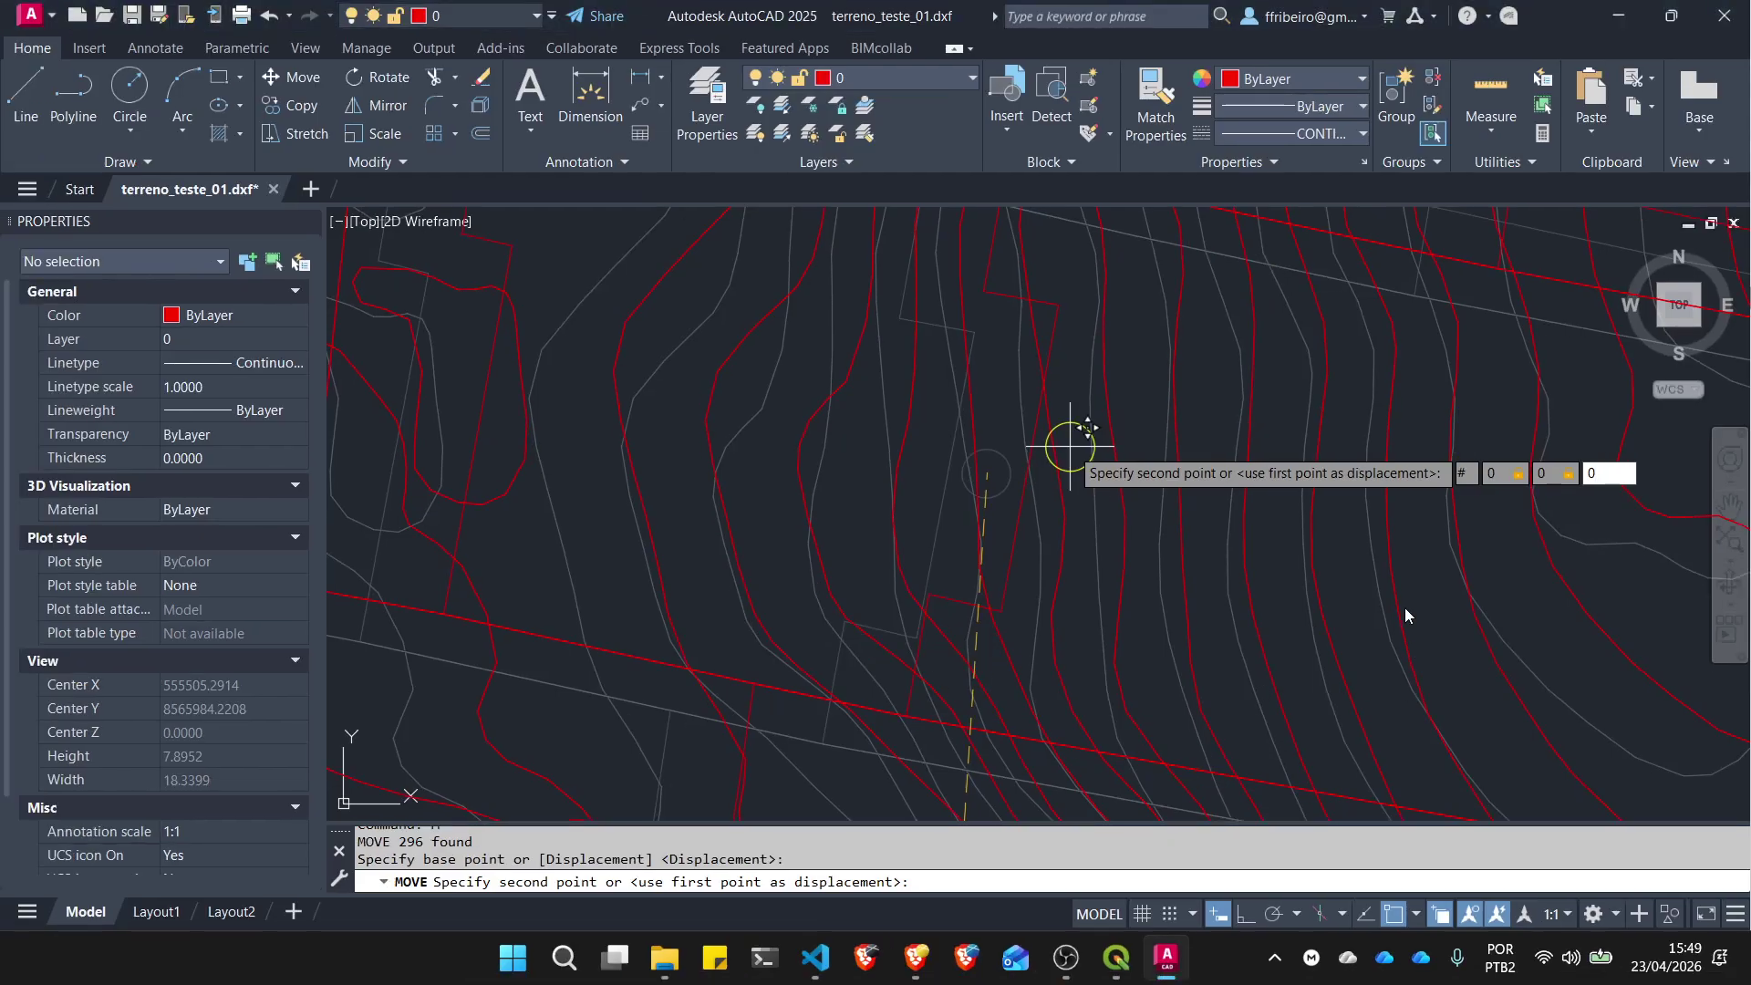
pyautogui.press('Escape')
pyautogui.scroll(-10, 1204, 500)
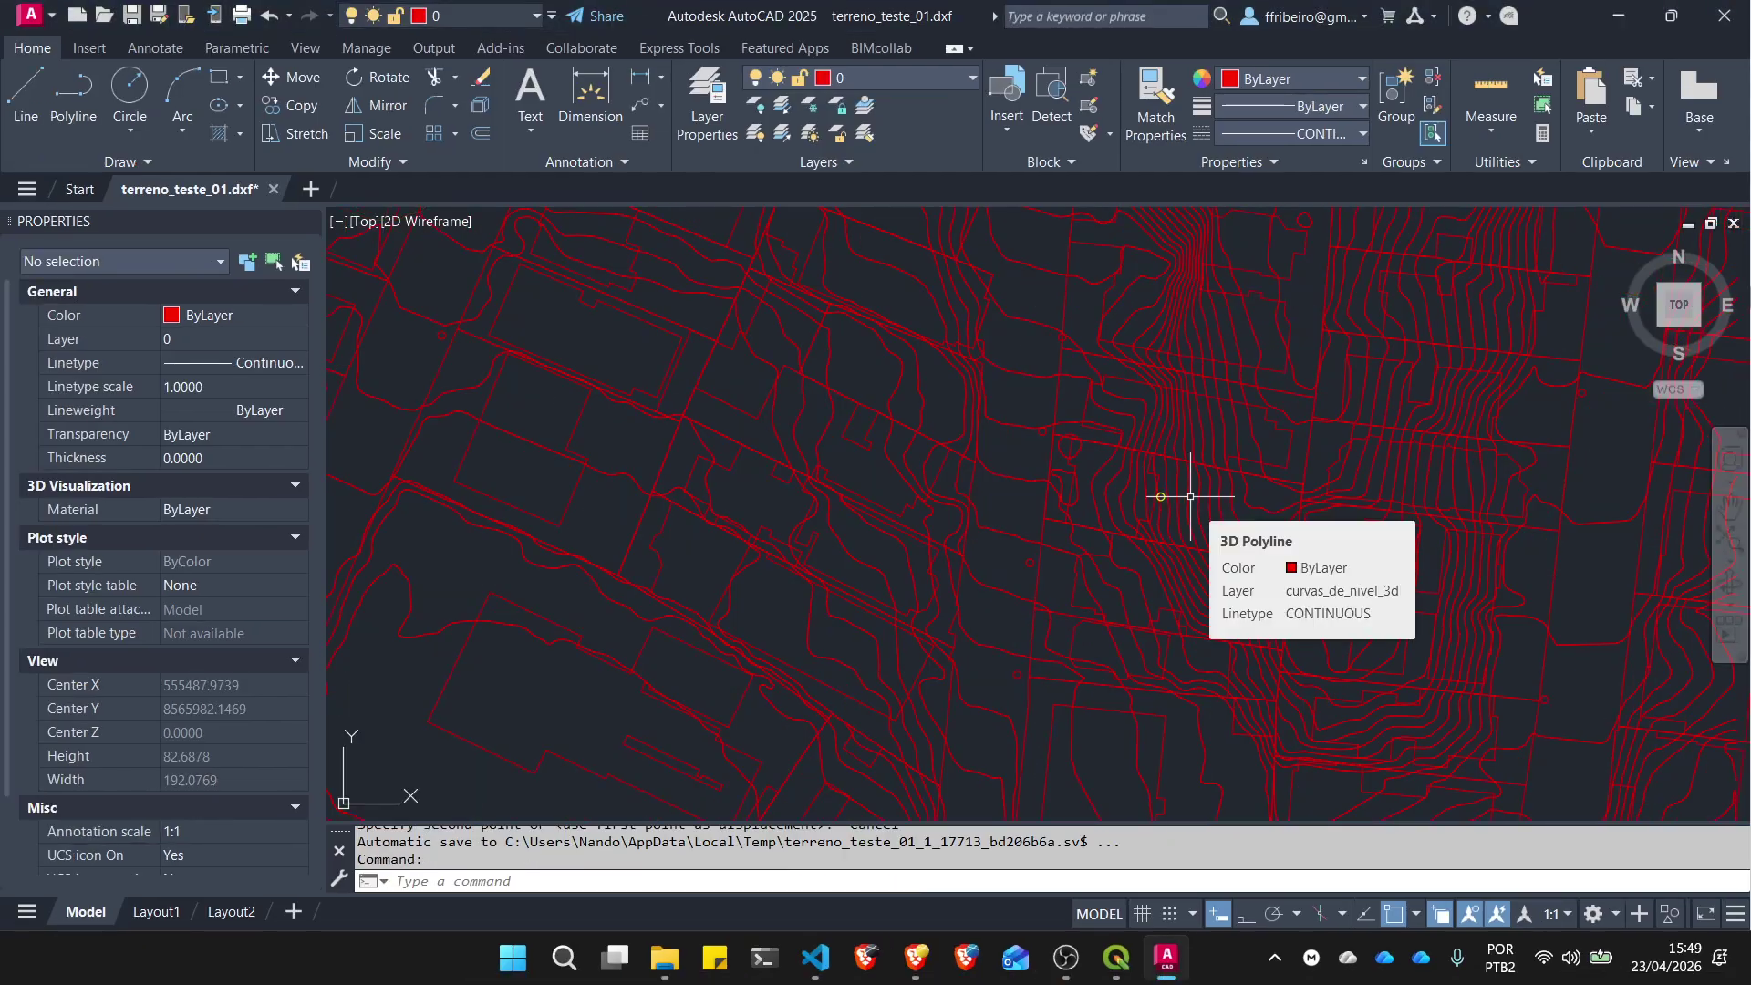
# Step: Try to move all objects from the ponto_ref point to 0,0,0 with dynamic input on
pyautogui.hotkey('ctrl', 'a')
pyautogui.scroll(10, 1152, 497)
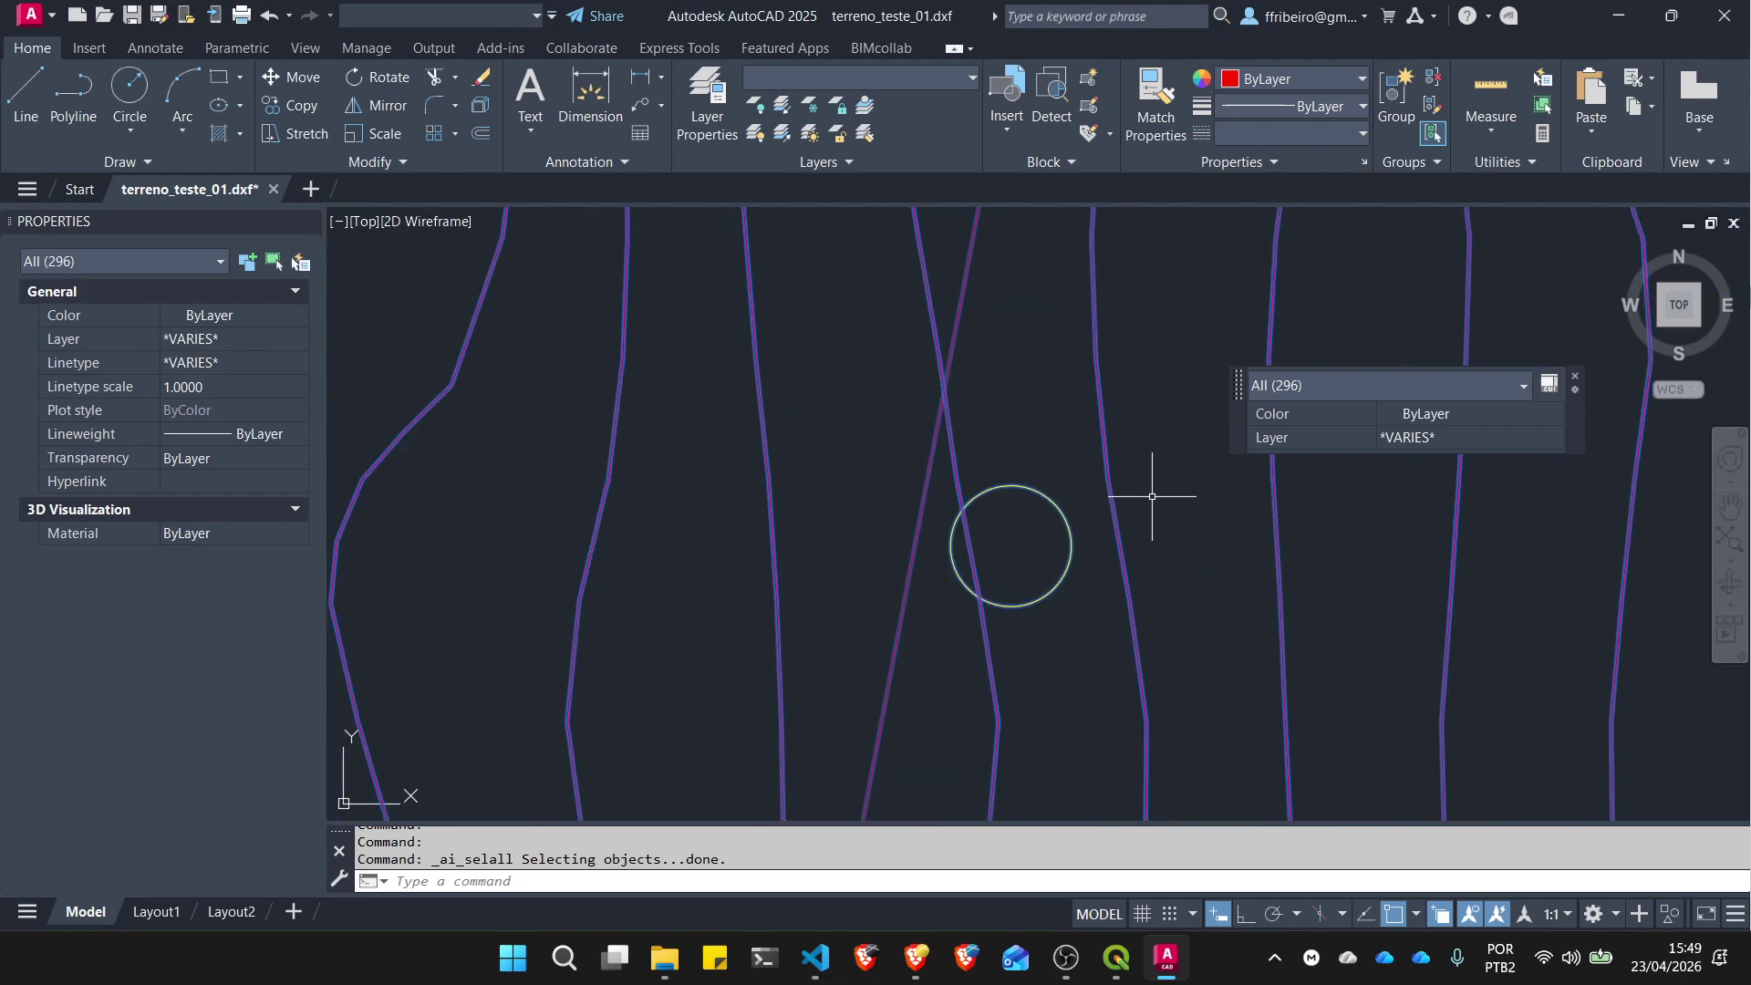
pyautogui.write('m')
pyautogui.press('Return')
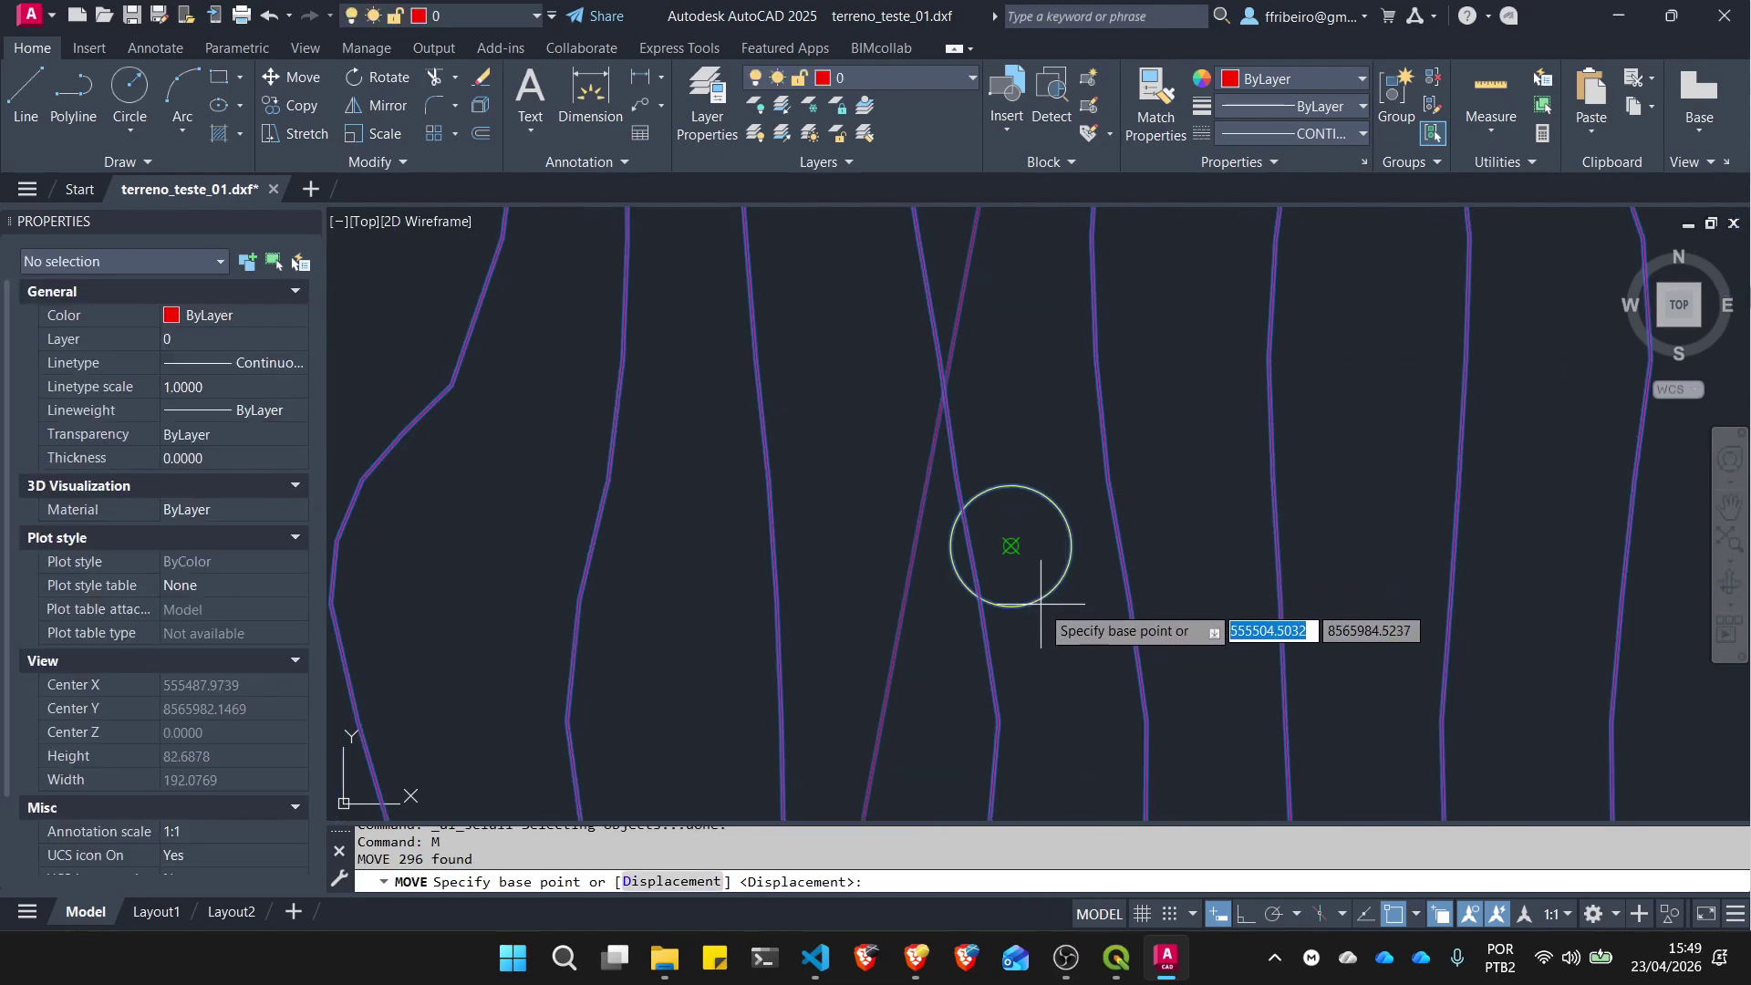
pyautogui.click(1041, 603)
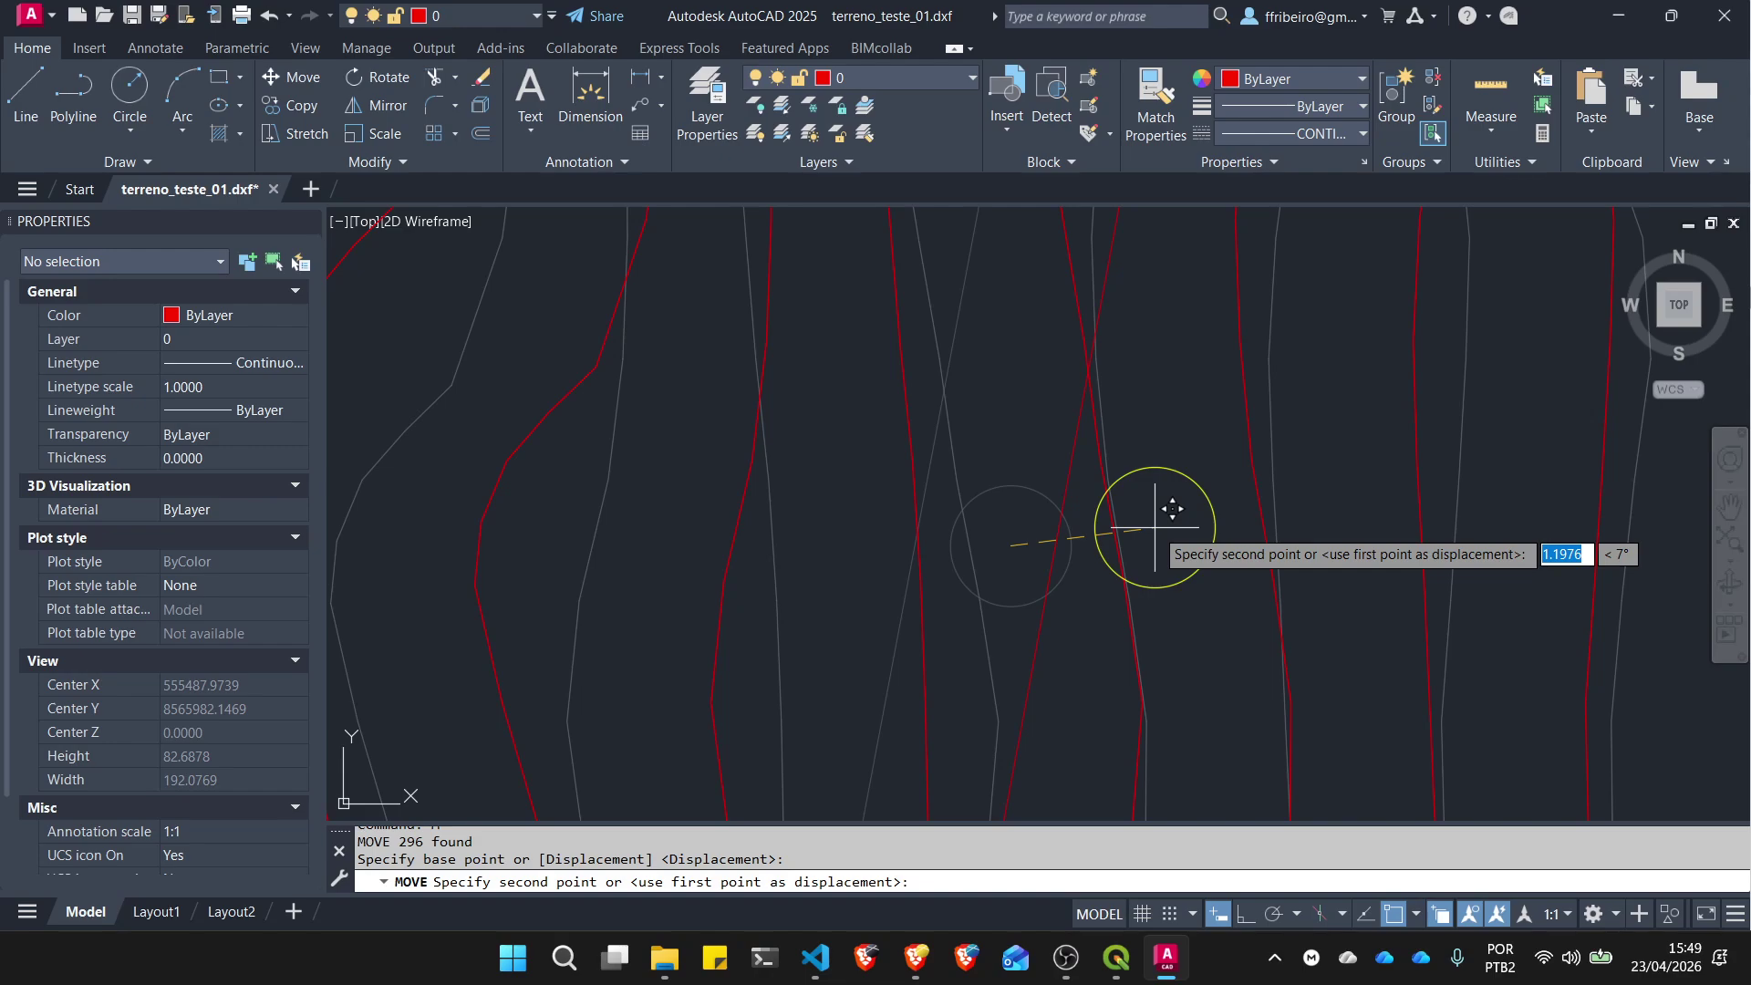
pyautogui.write('0,0,0')
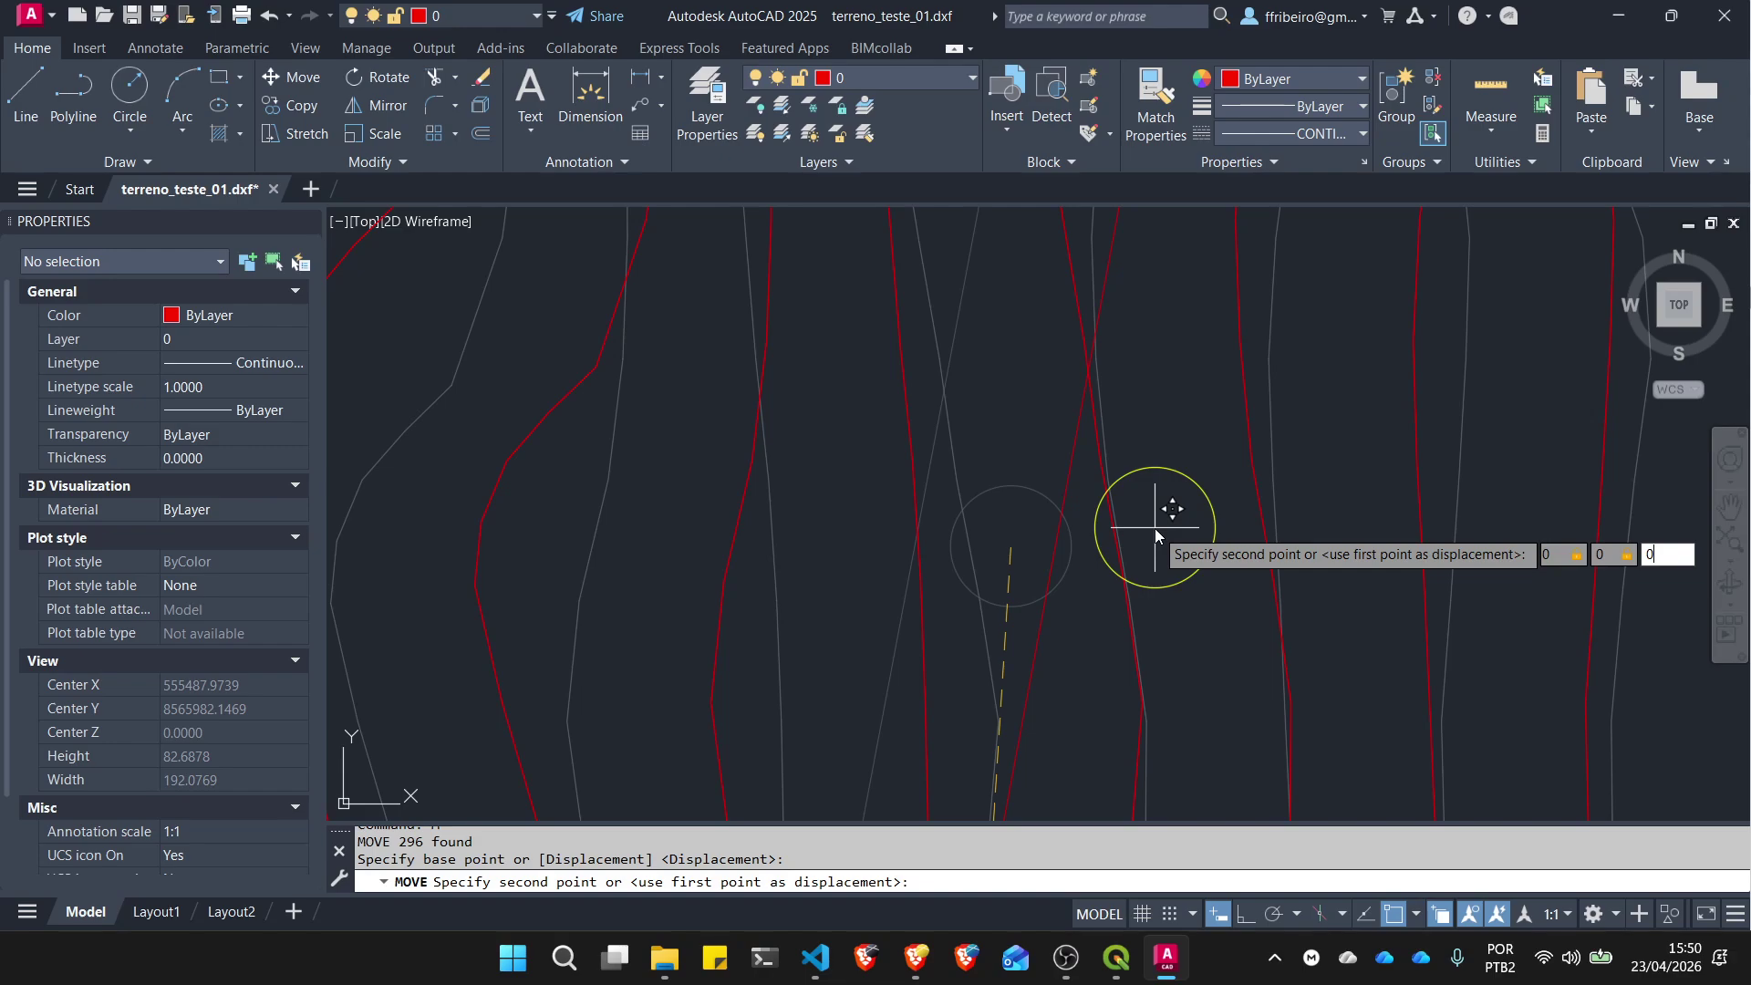
pyautogui.press('Return')
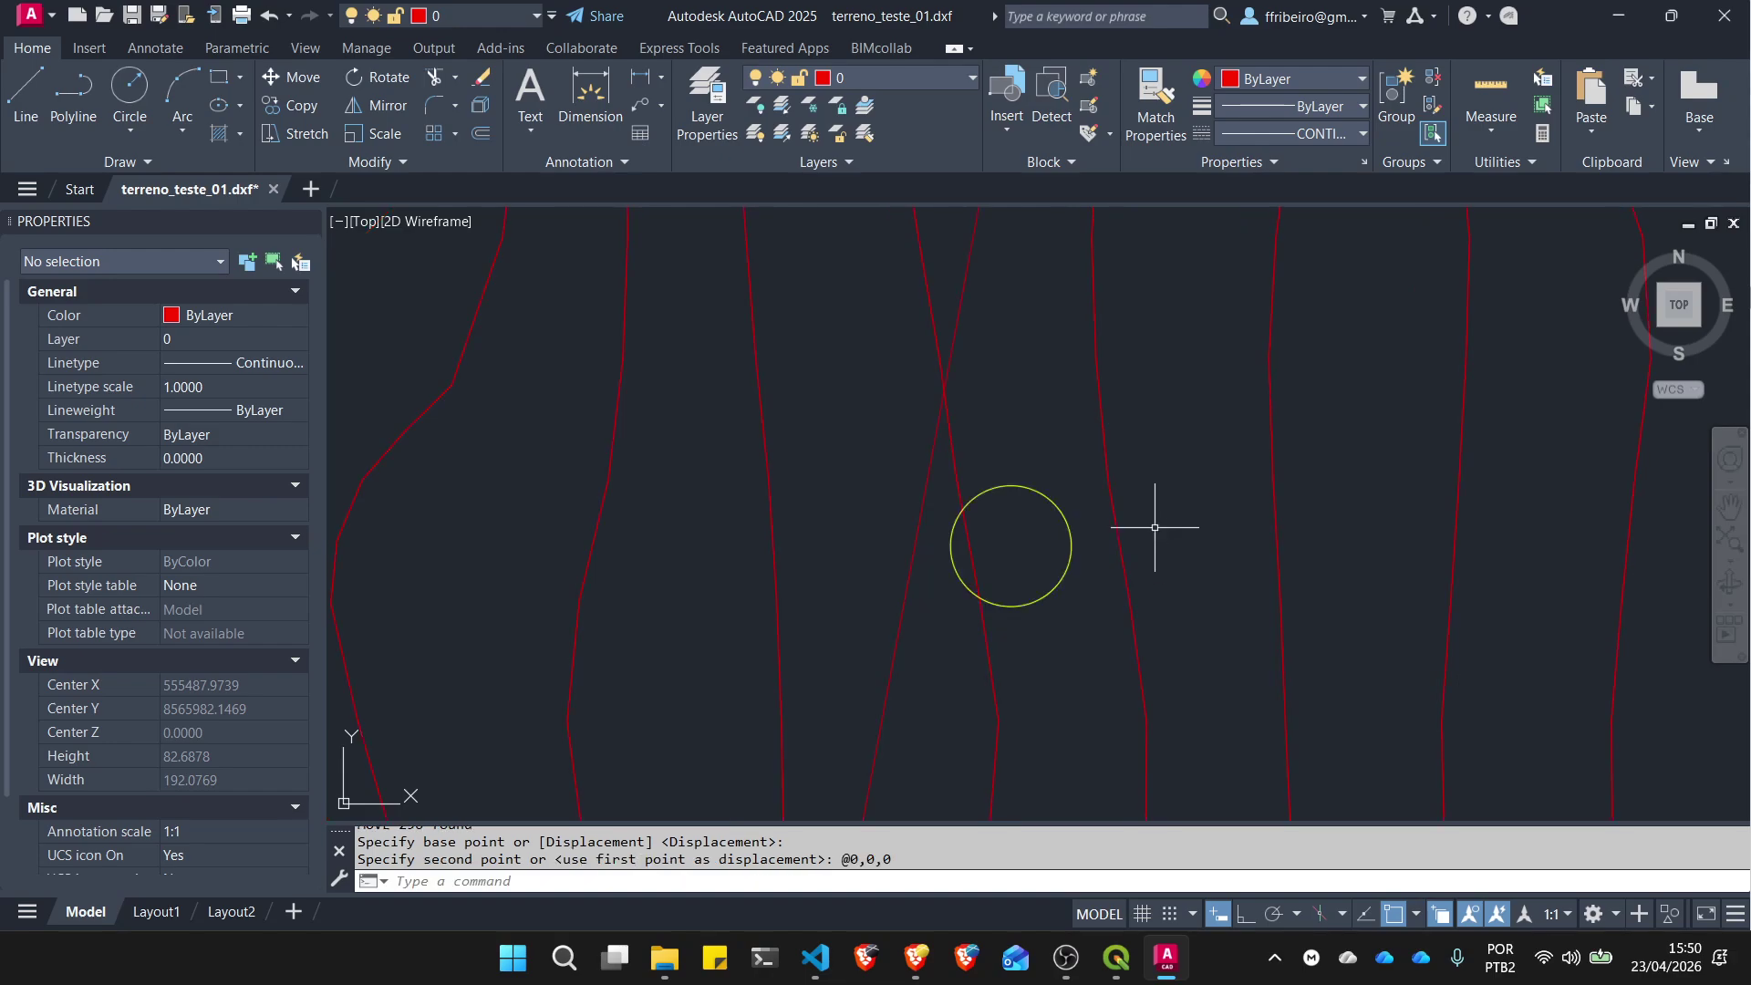
# Step: Turn off dynamic input and move all objects from the ponto_ref point to the absolute origin 0,0,0
pyautogui.click(559, 880)
pyautogui.press('F12')
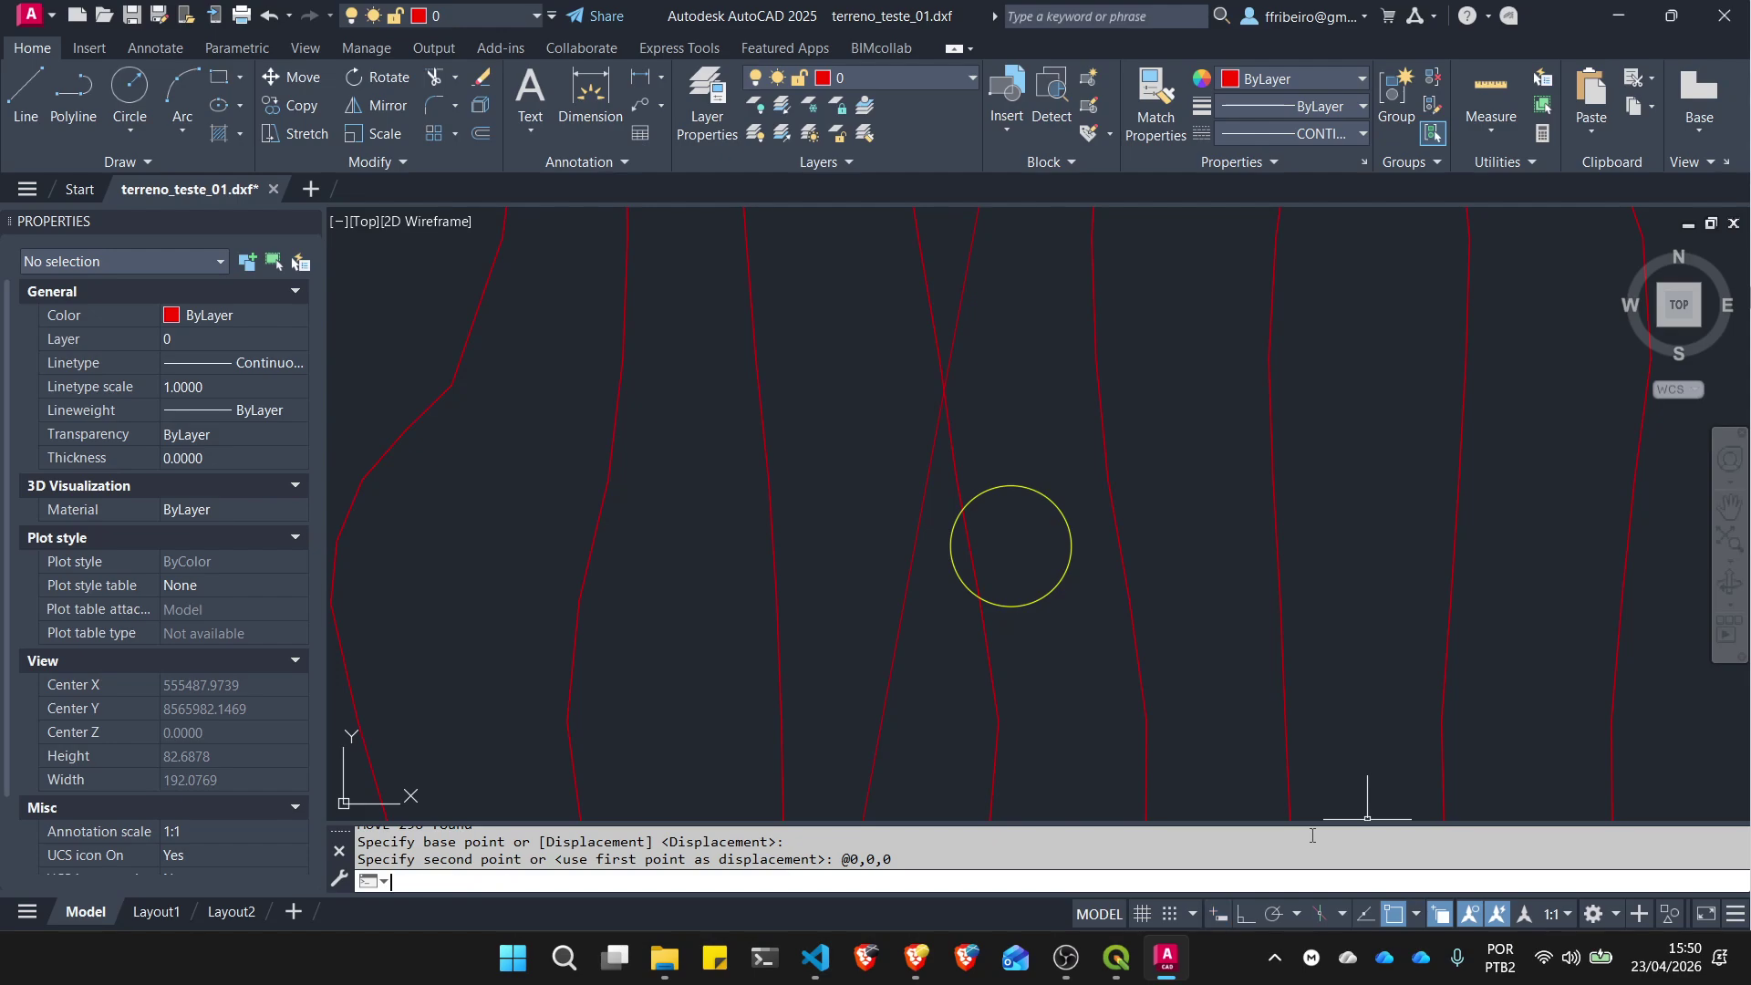
pyautogui.scroll(-10, 1009, 587)
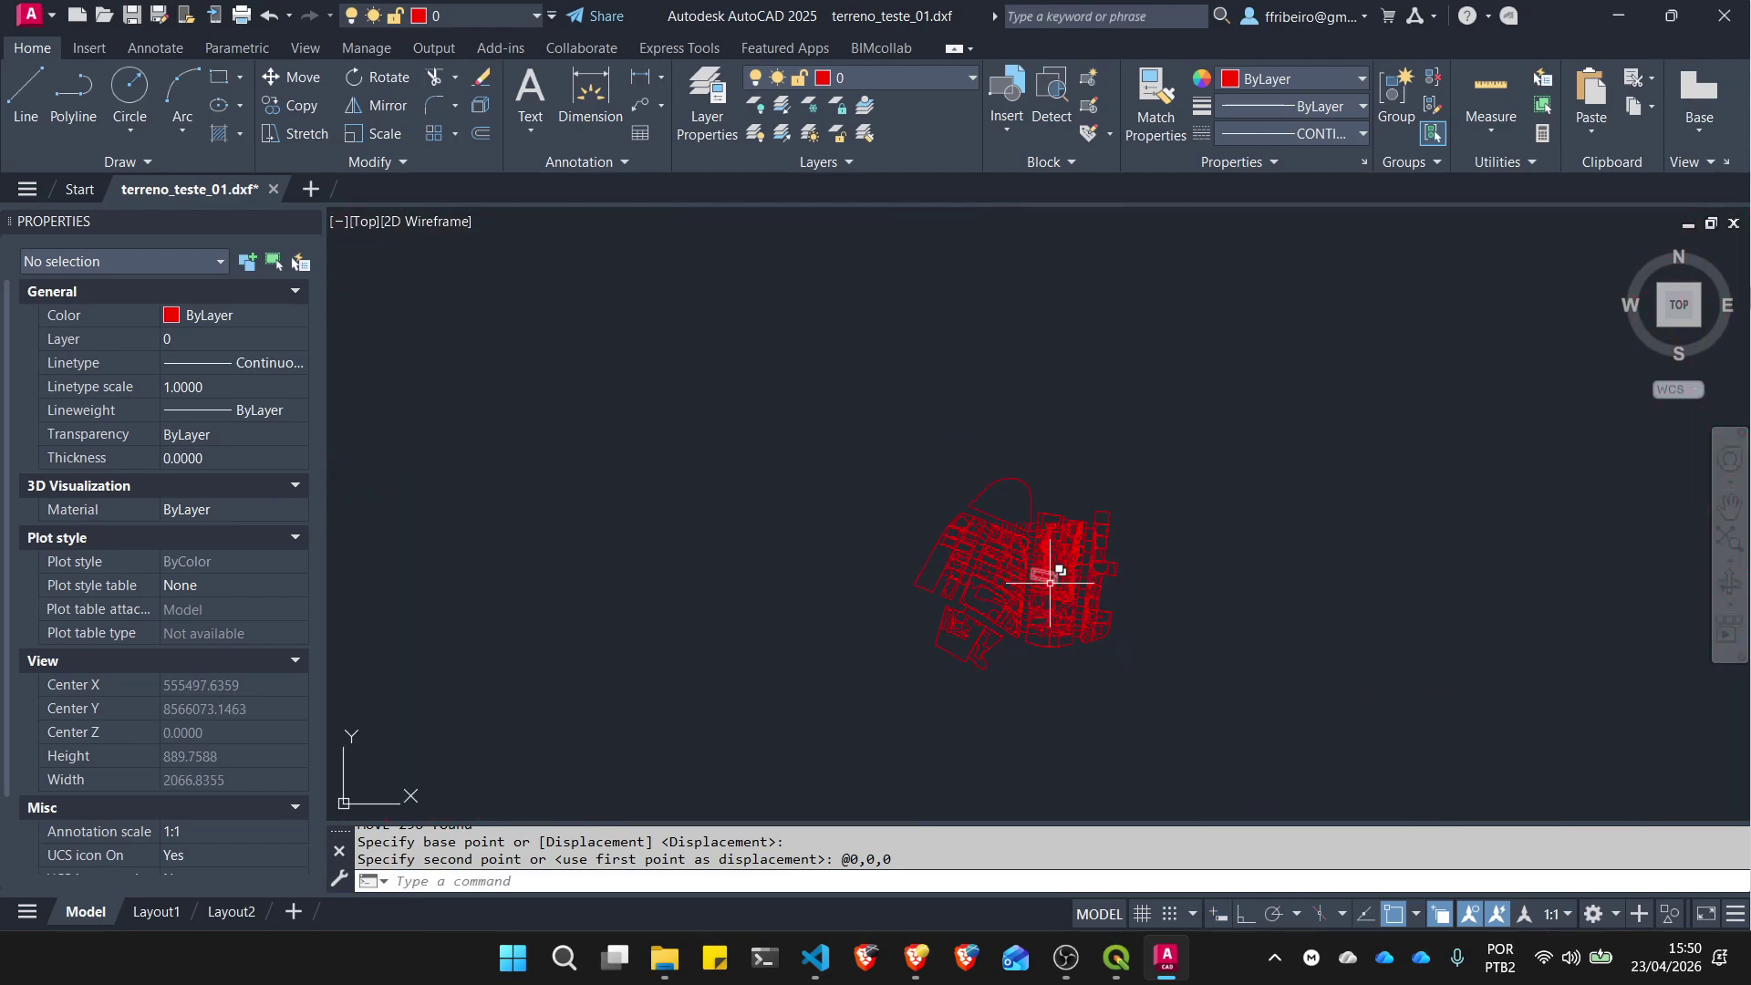
pyautogui.scroll(5, 1080, 575)
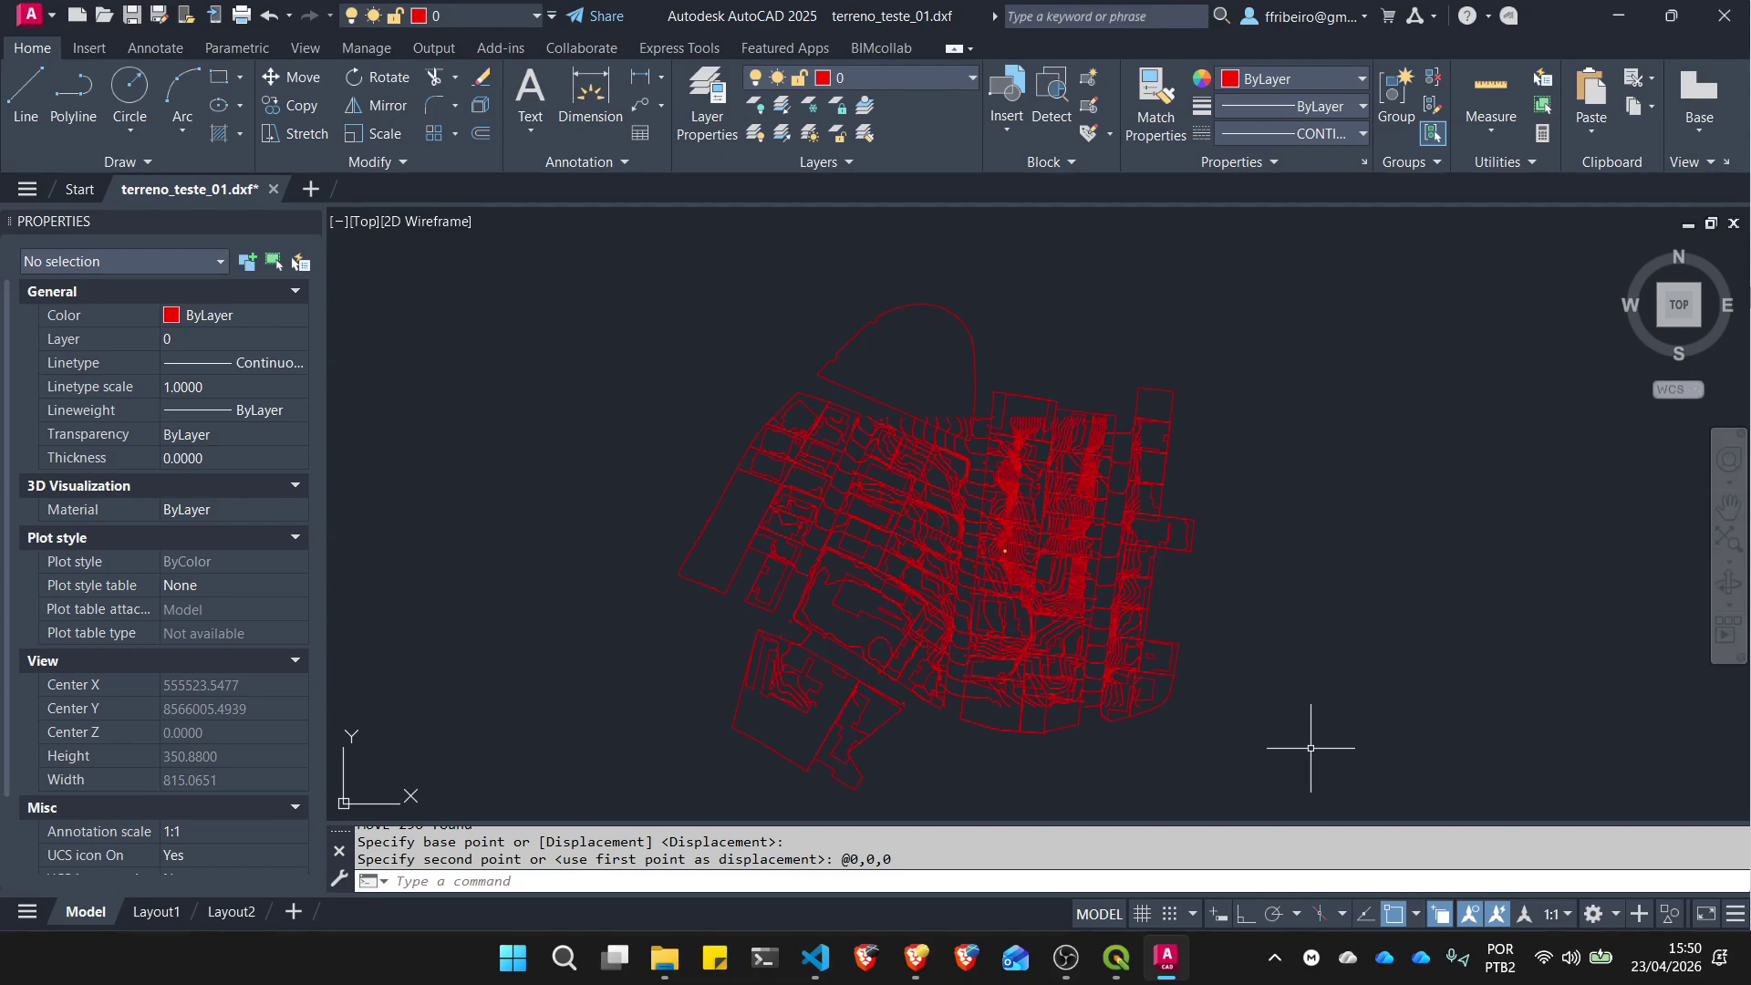
pyautogui.hotkey('ctrl', 'a')
pyautogui.scroll(5, 1064, 587)
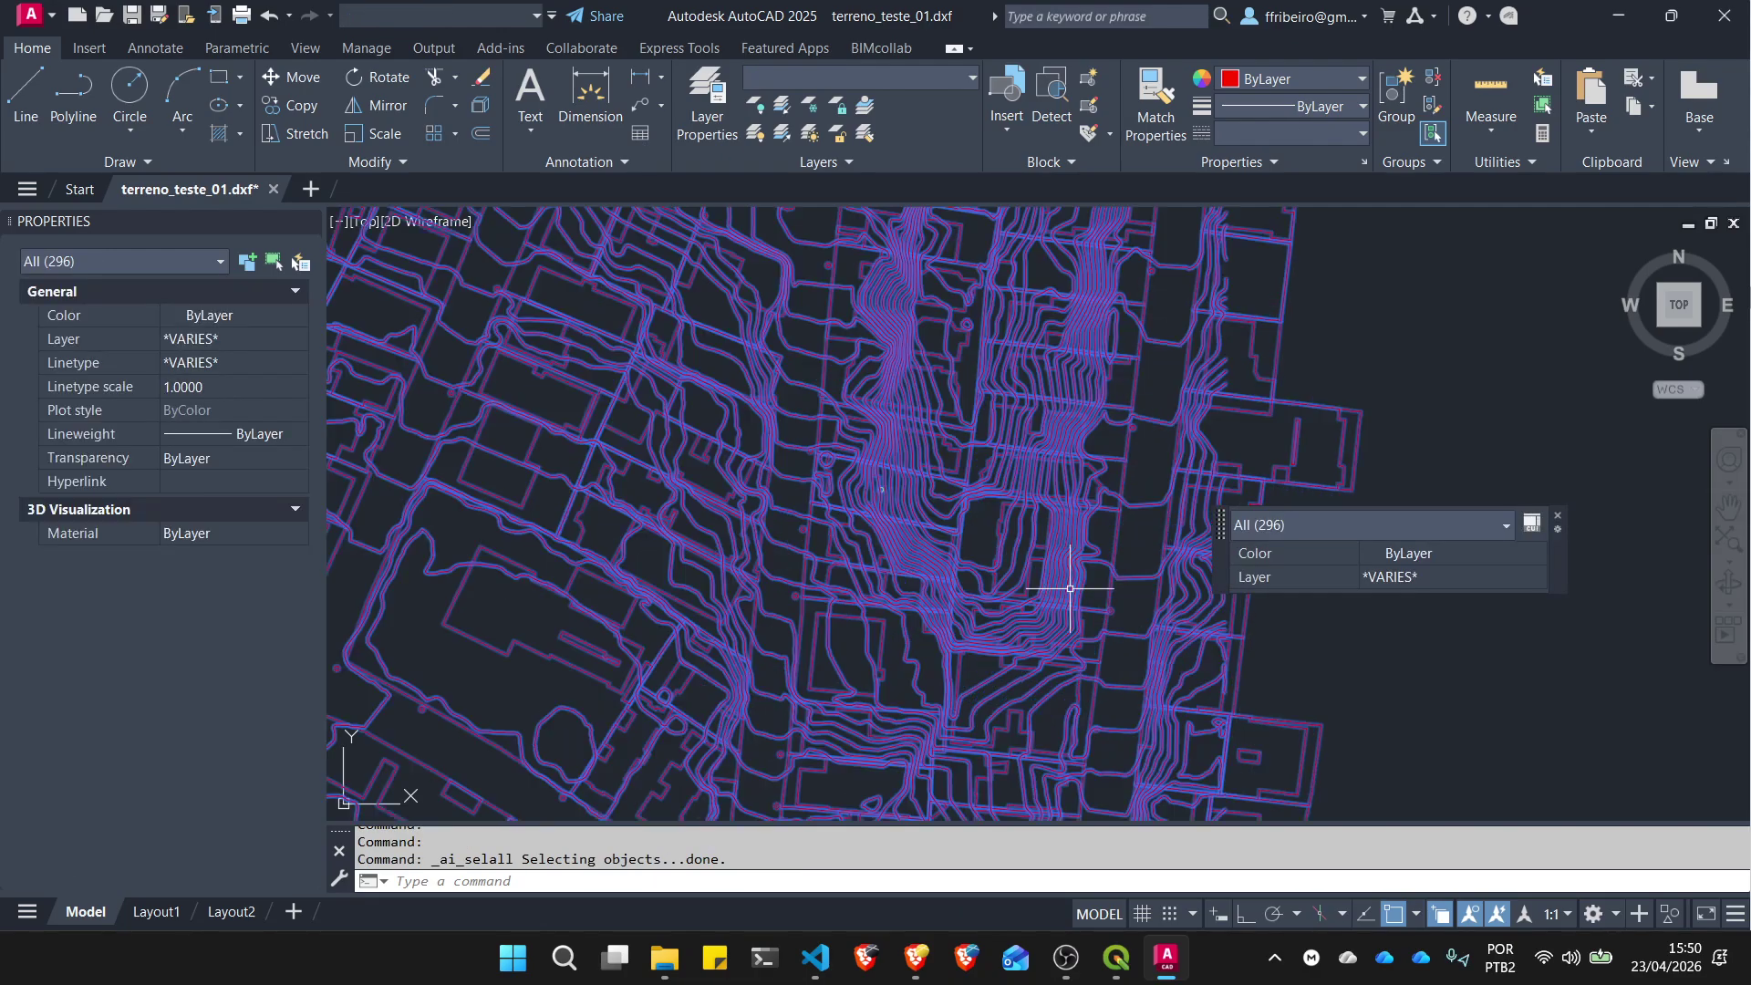
pyautogui.scroll(8, 849, 503)
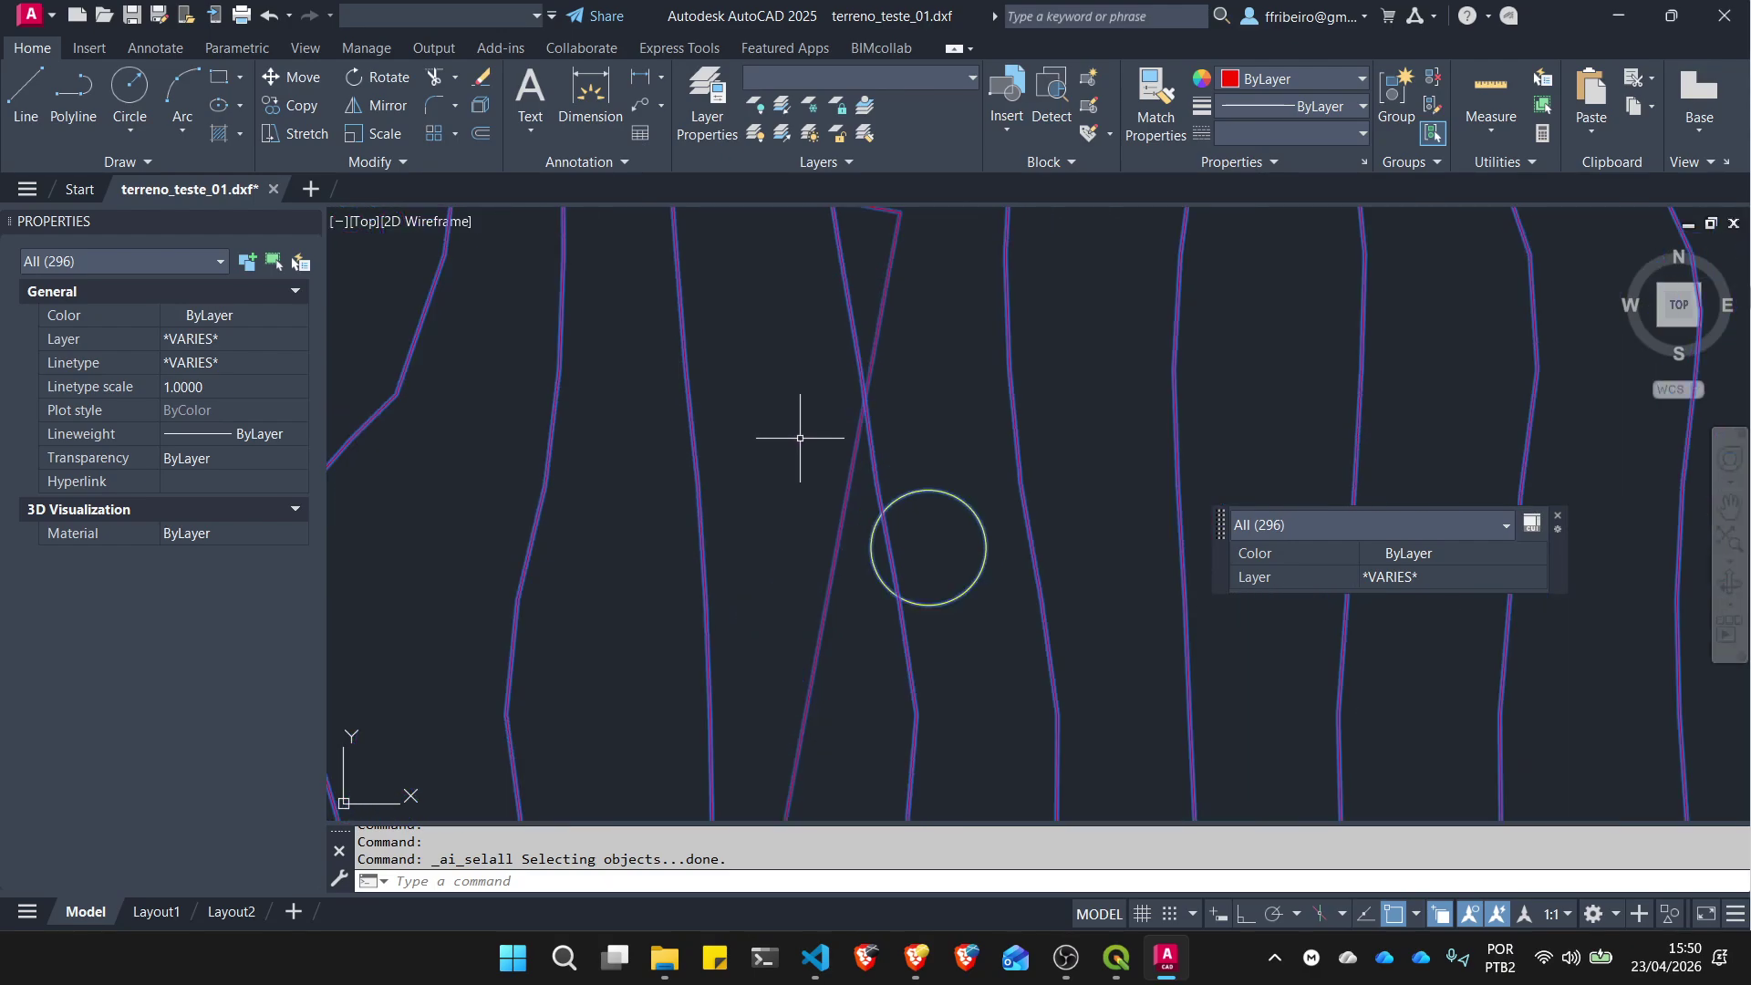
pyautogui.write('m')
pyautogui.press('Return')
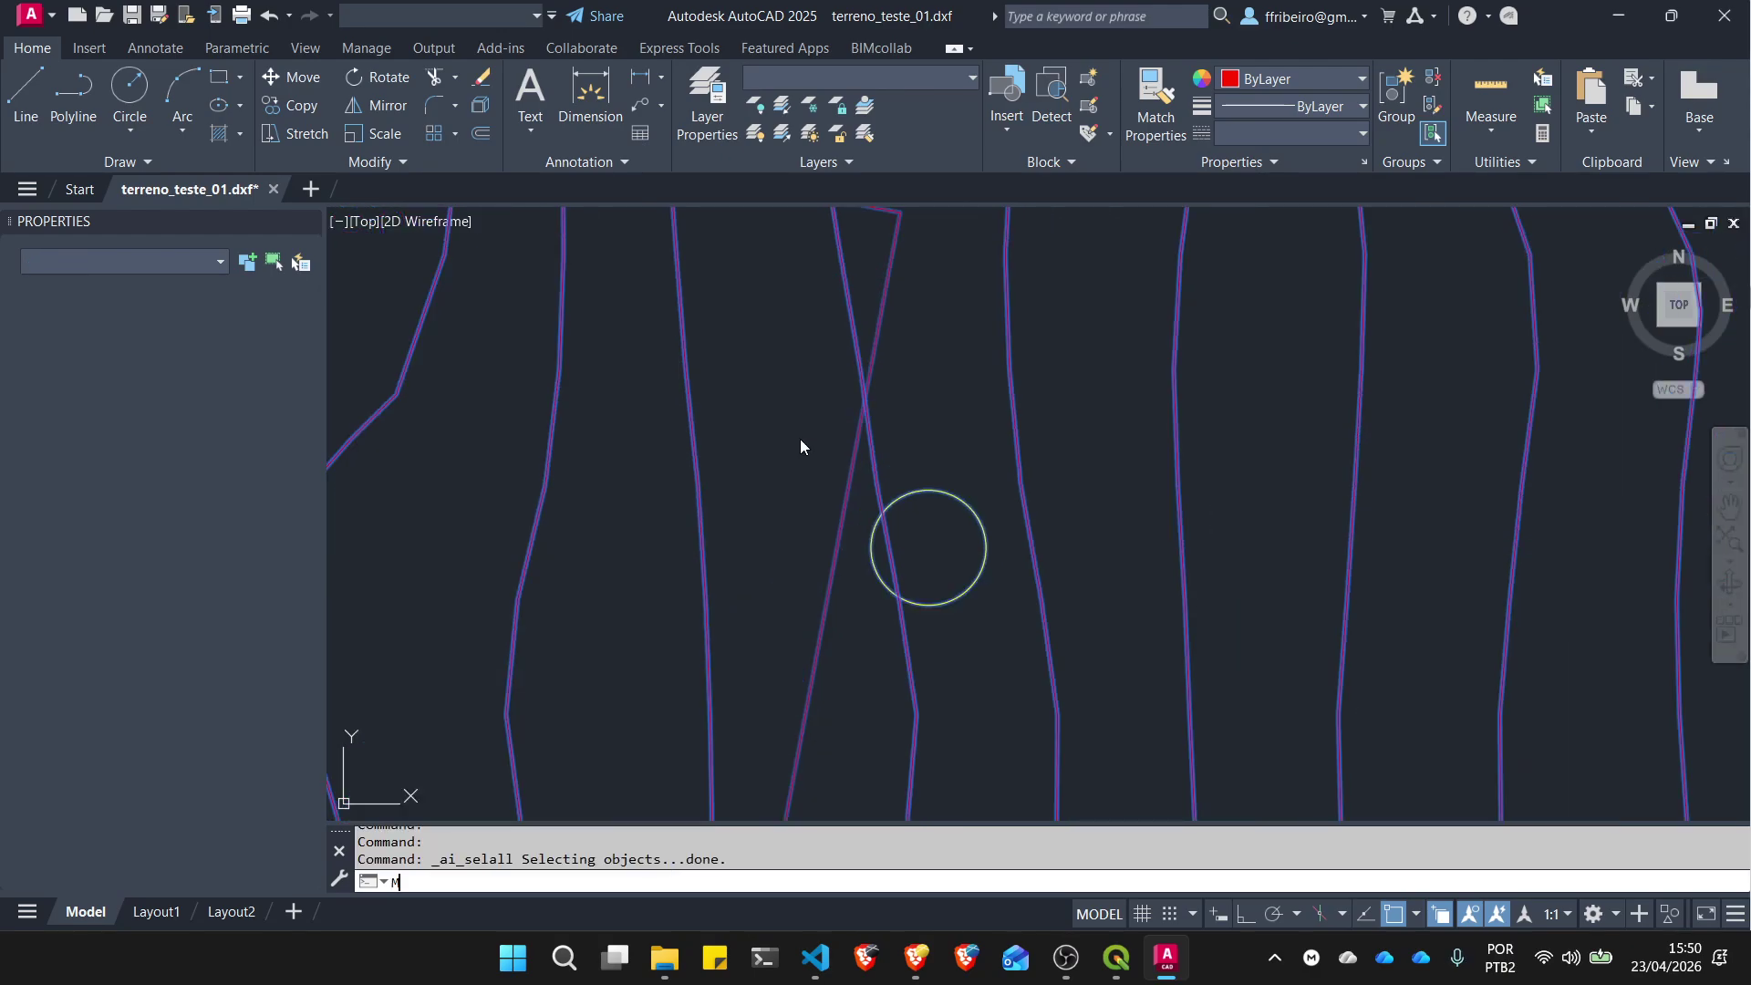
pyautogui.click(955, 599)
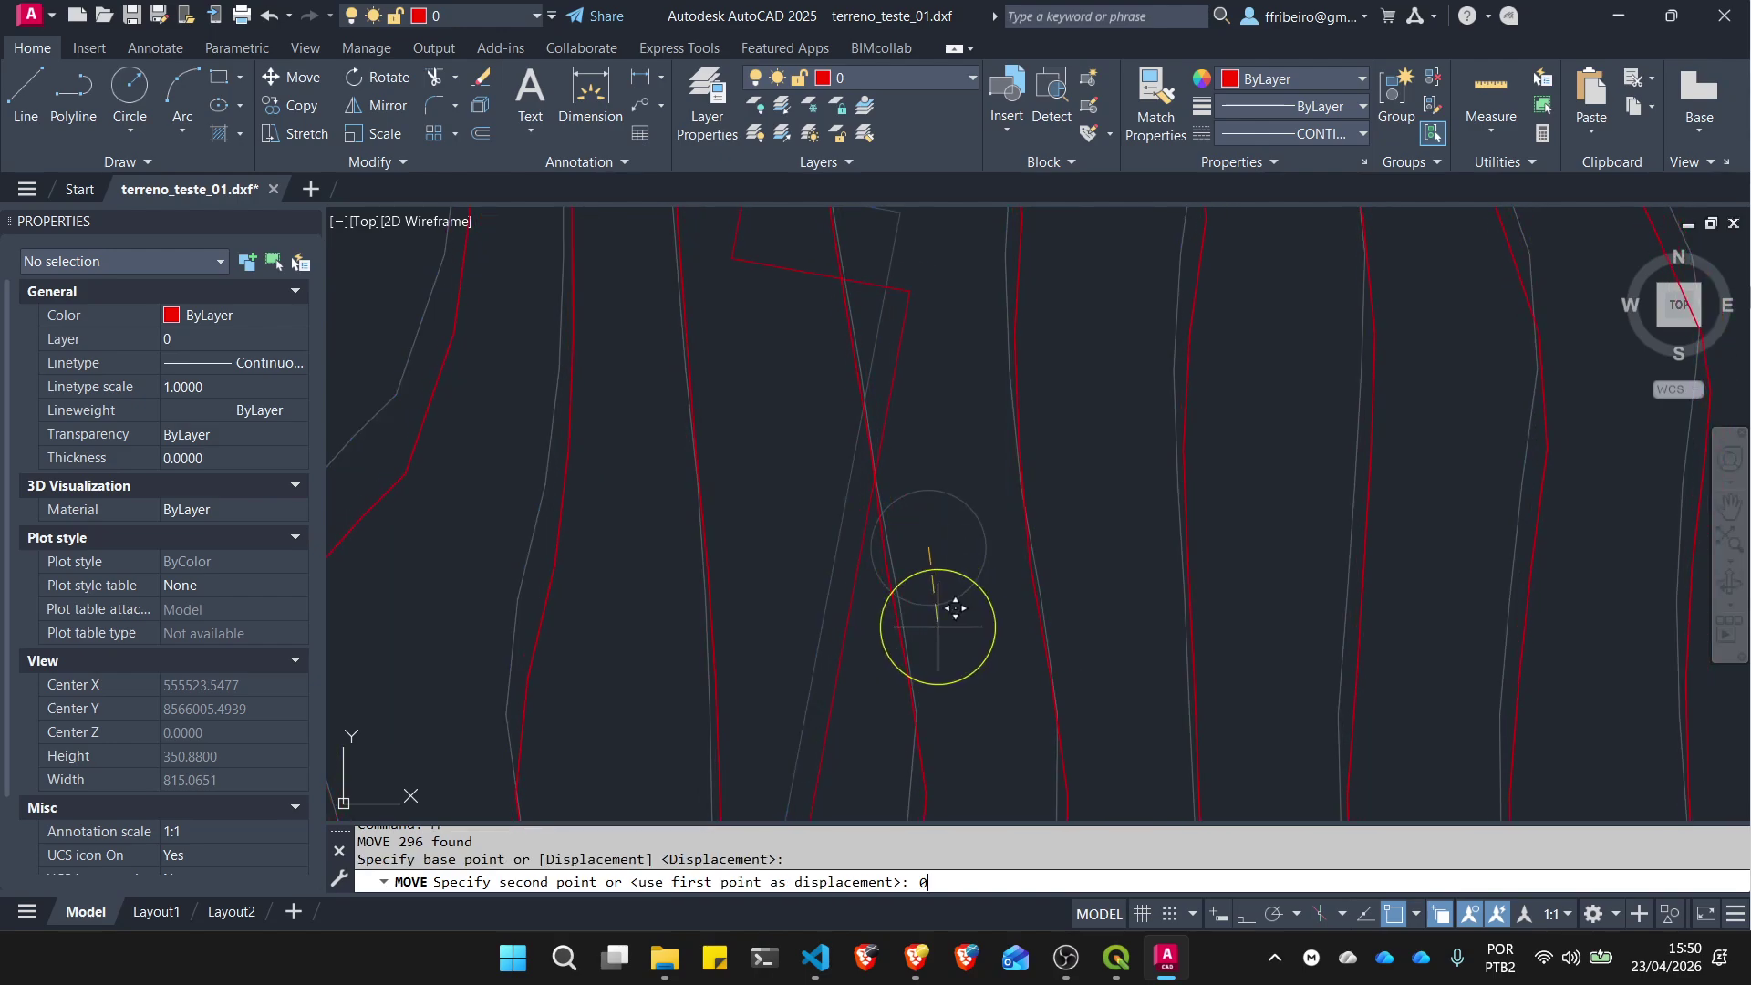
pyautogui.write('0,')
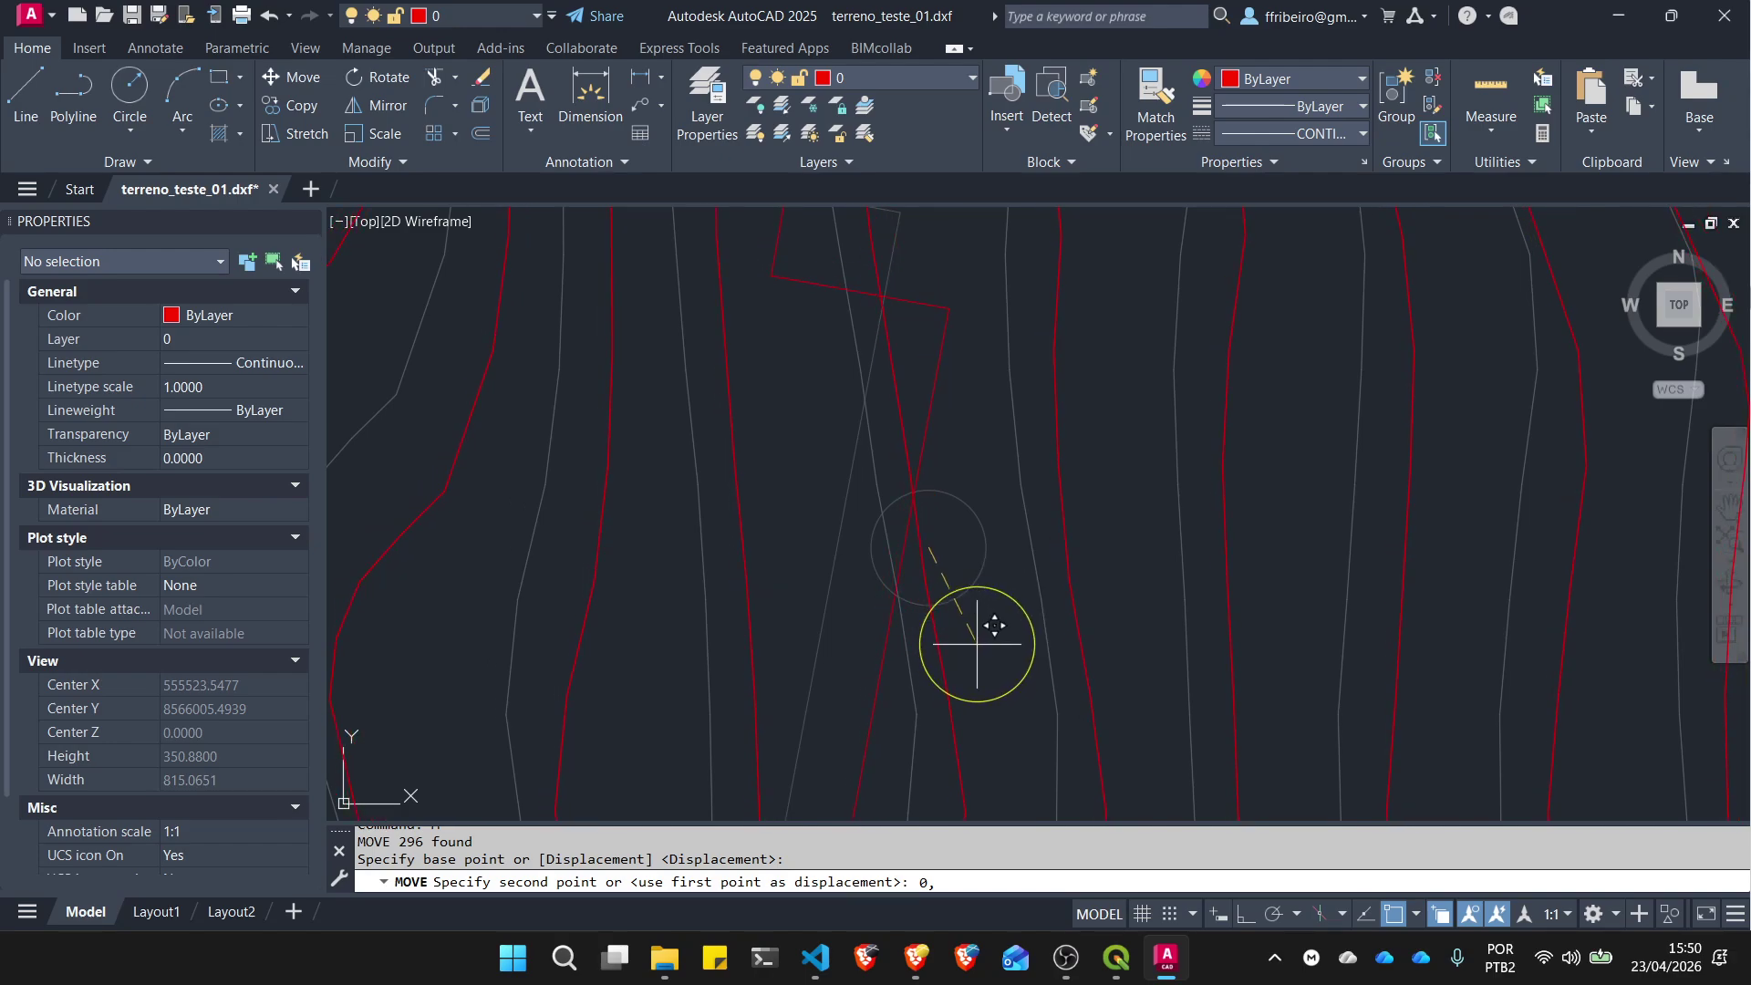
pyautogui.write('0,0')
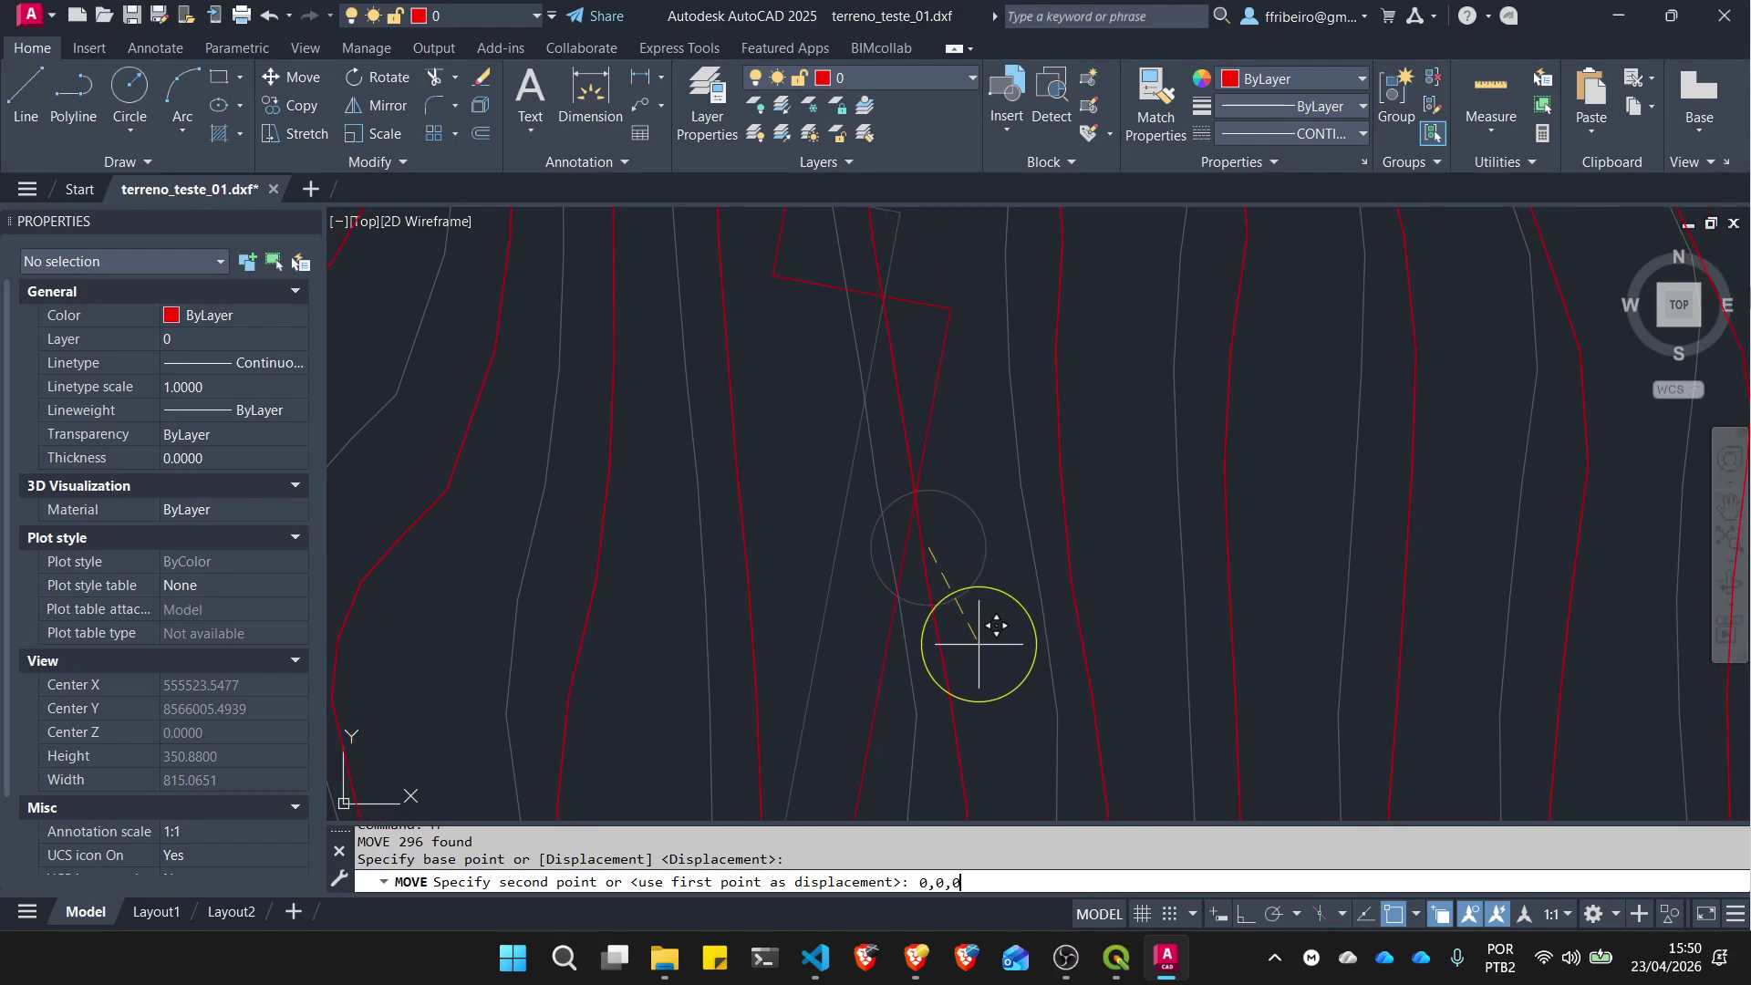
pyautogui.press('Return')
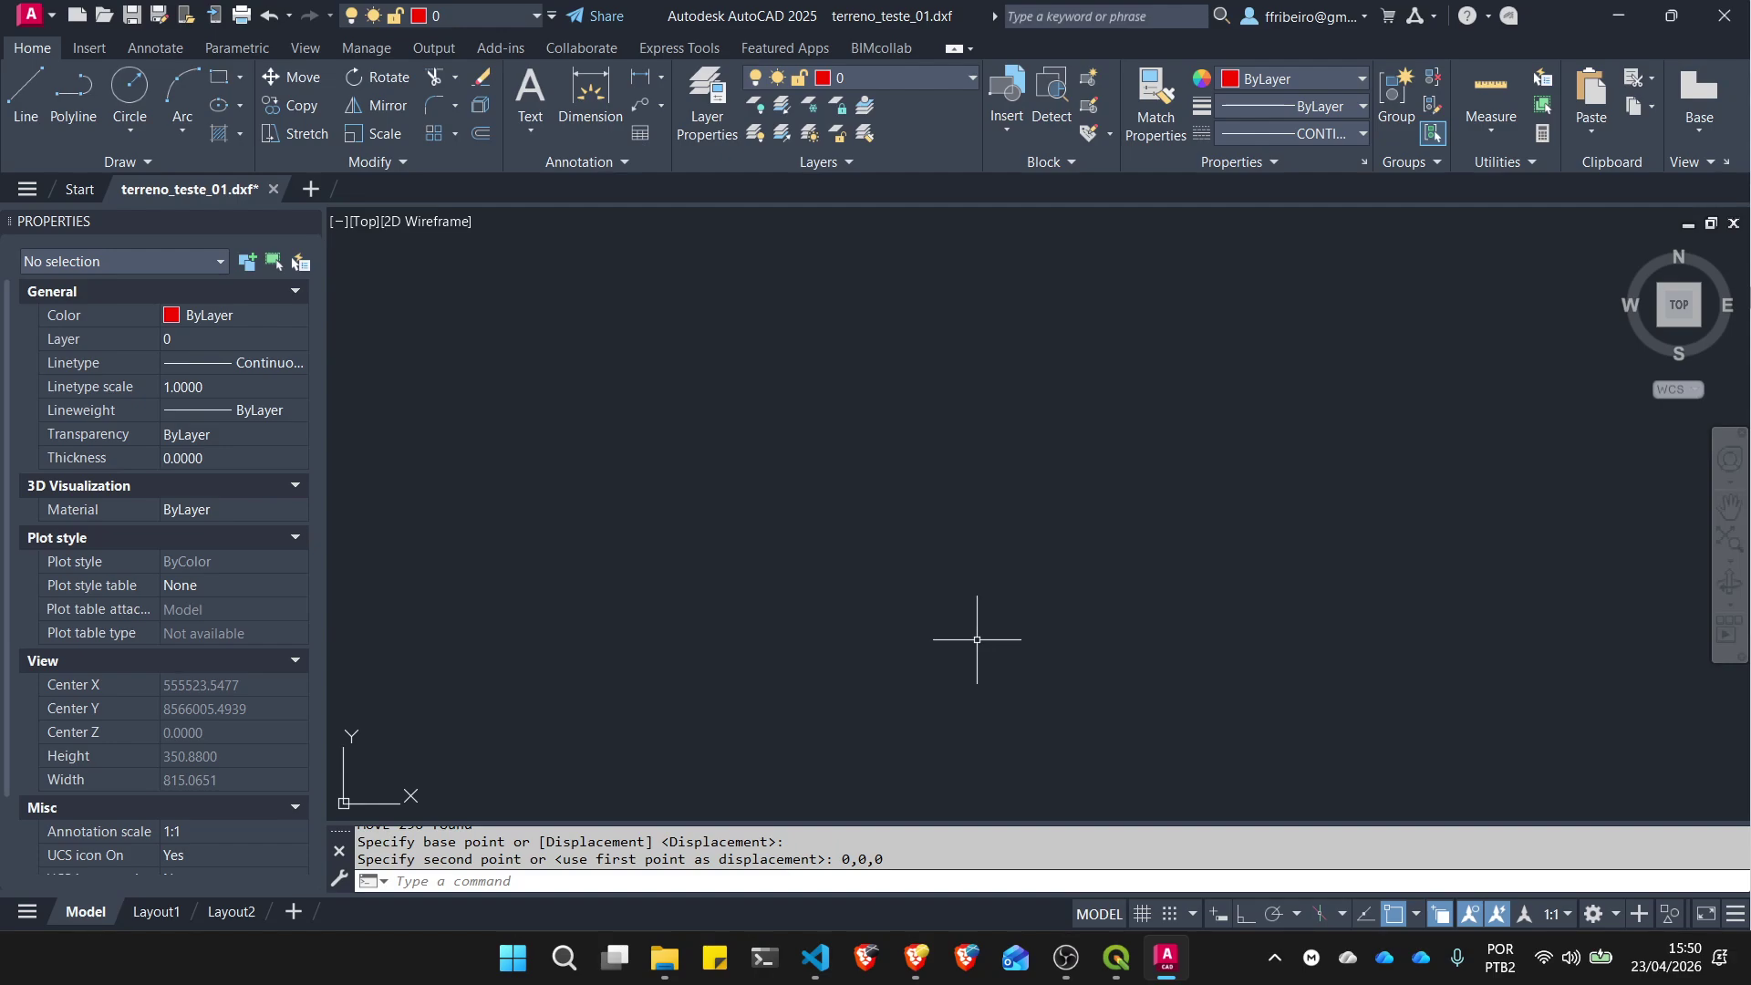
# Step: Zoom to the drawing extents and examine the moved linework around the ponto_ref point
pyautogui.write('z')
pyautogui.press('Return')
pyautogui.write('e')
pyautogui.press('Return')
pyautogui.scroll(2, 977, 640)
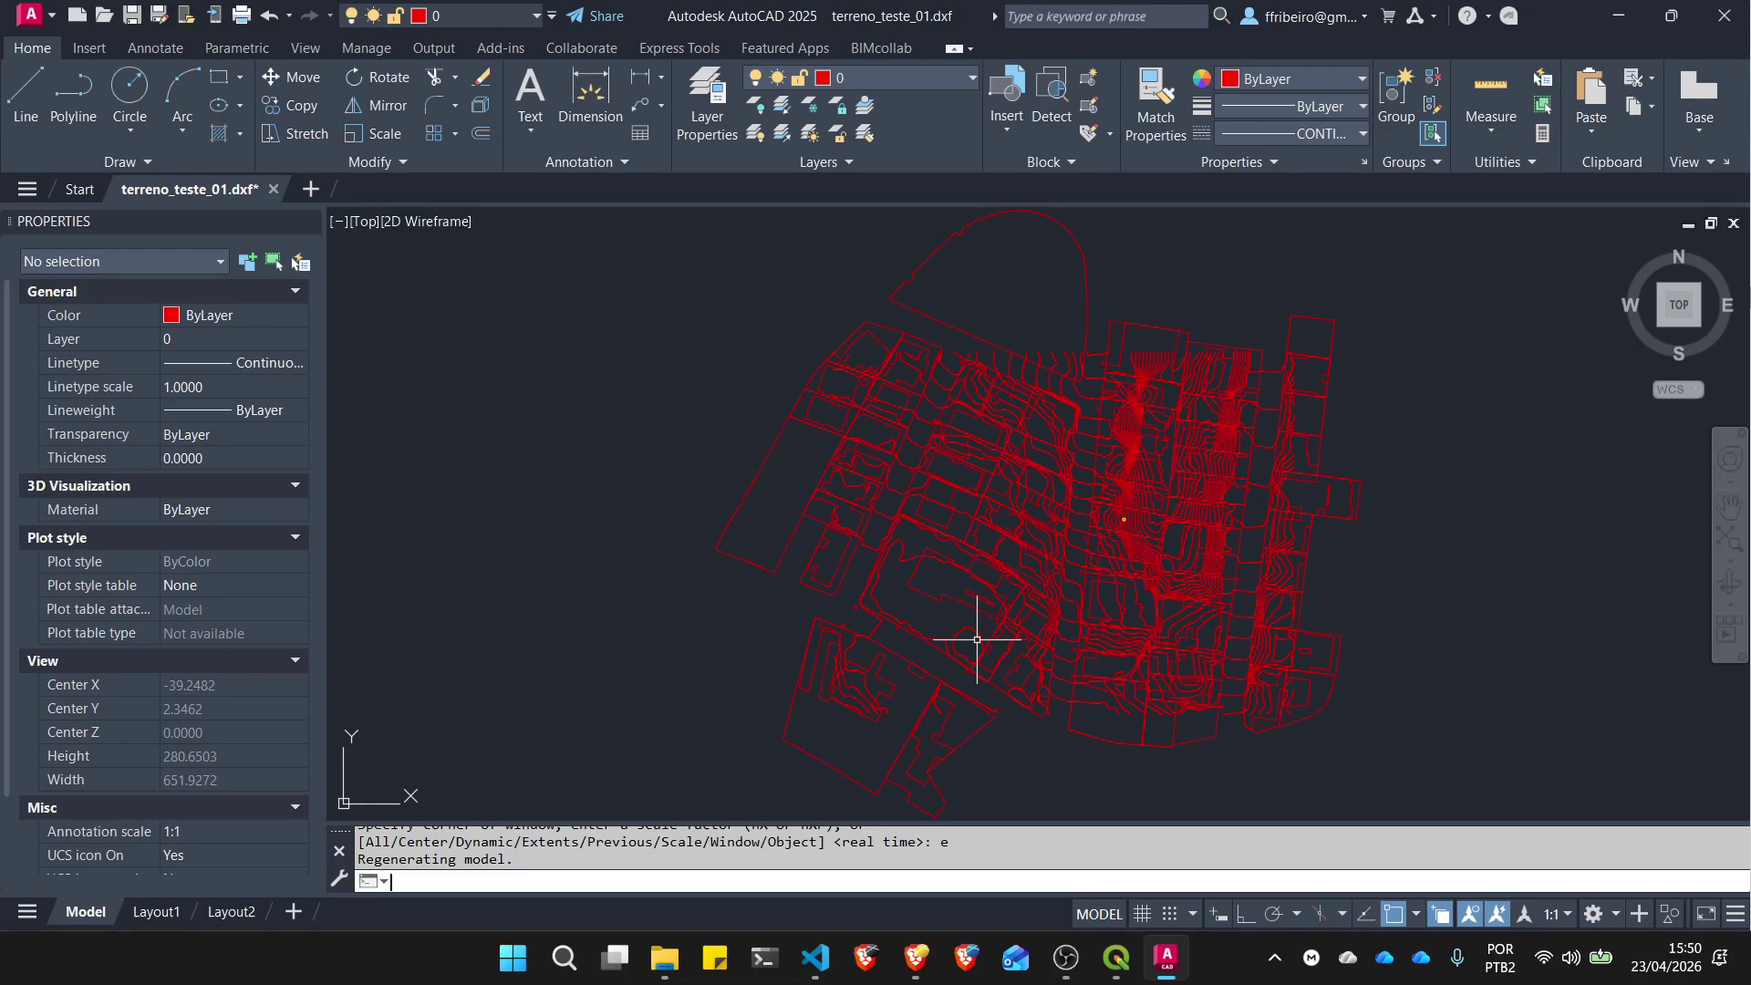
pyautogui.scroll(4, 1153, 508)
pyautogui.scroll(5, 1030, 467)
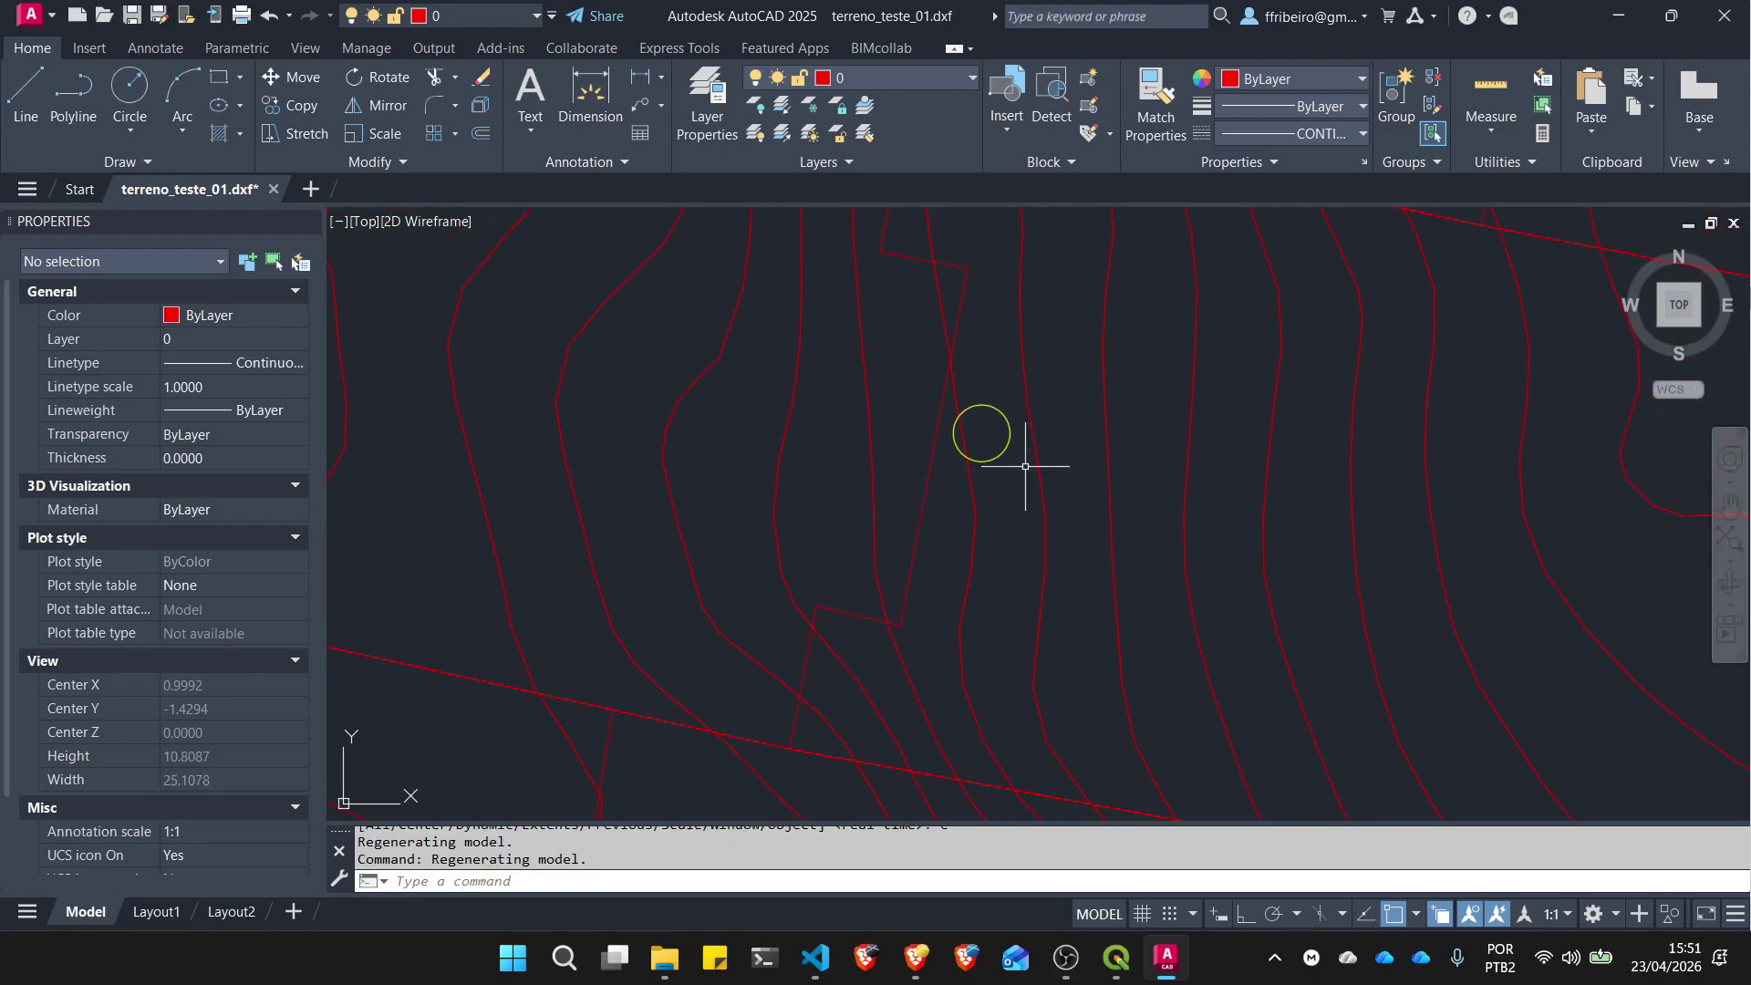
pyautogui.write('i')
pyautogui.press('Return')
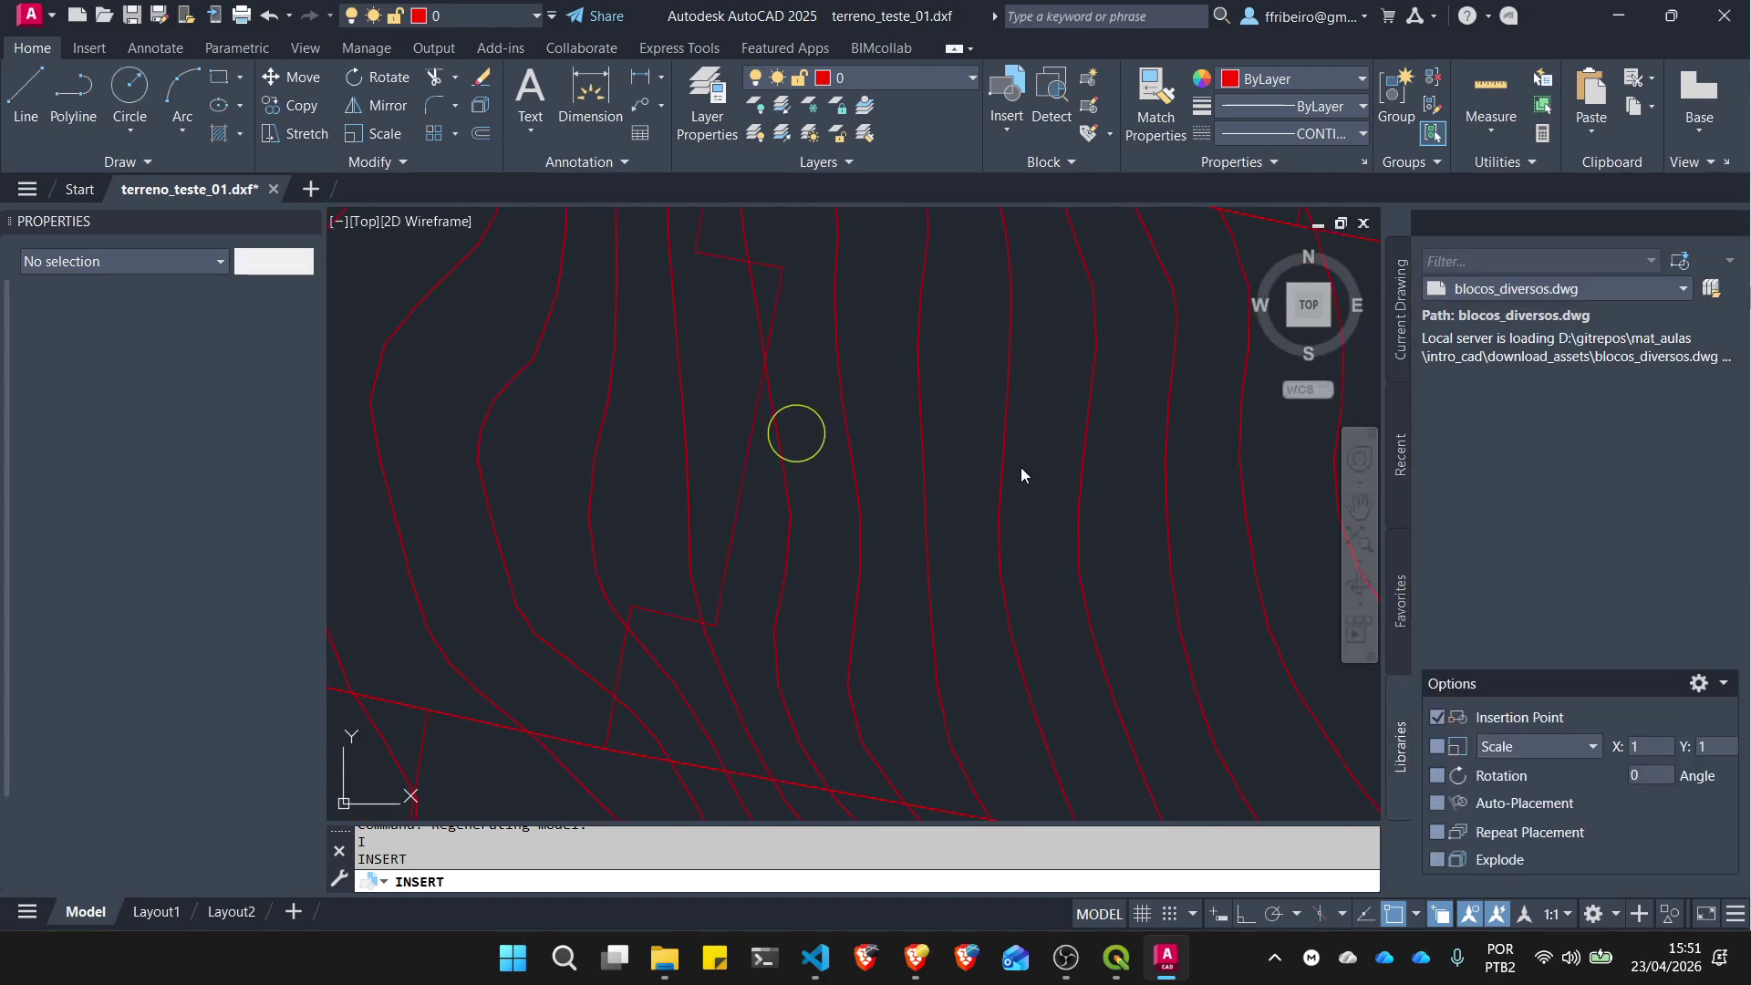
pyautogui.press('Escape')
pyautogui.write('i')
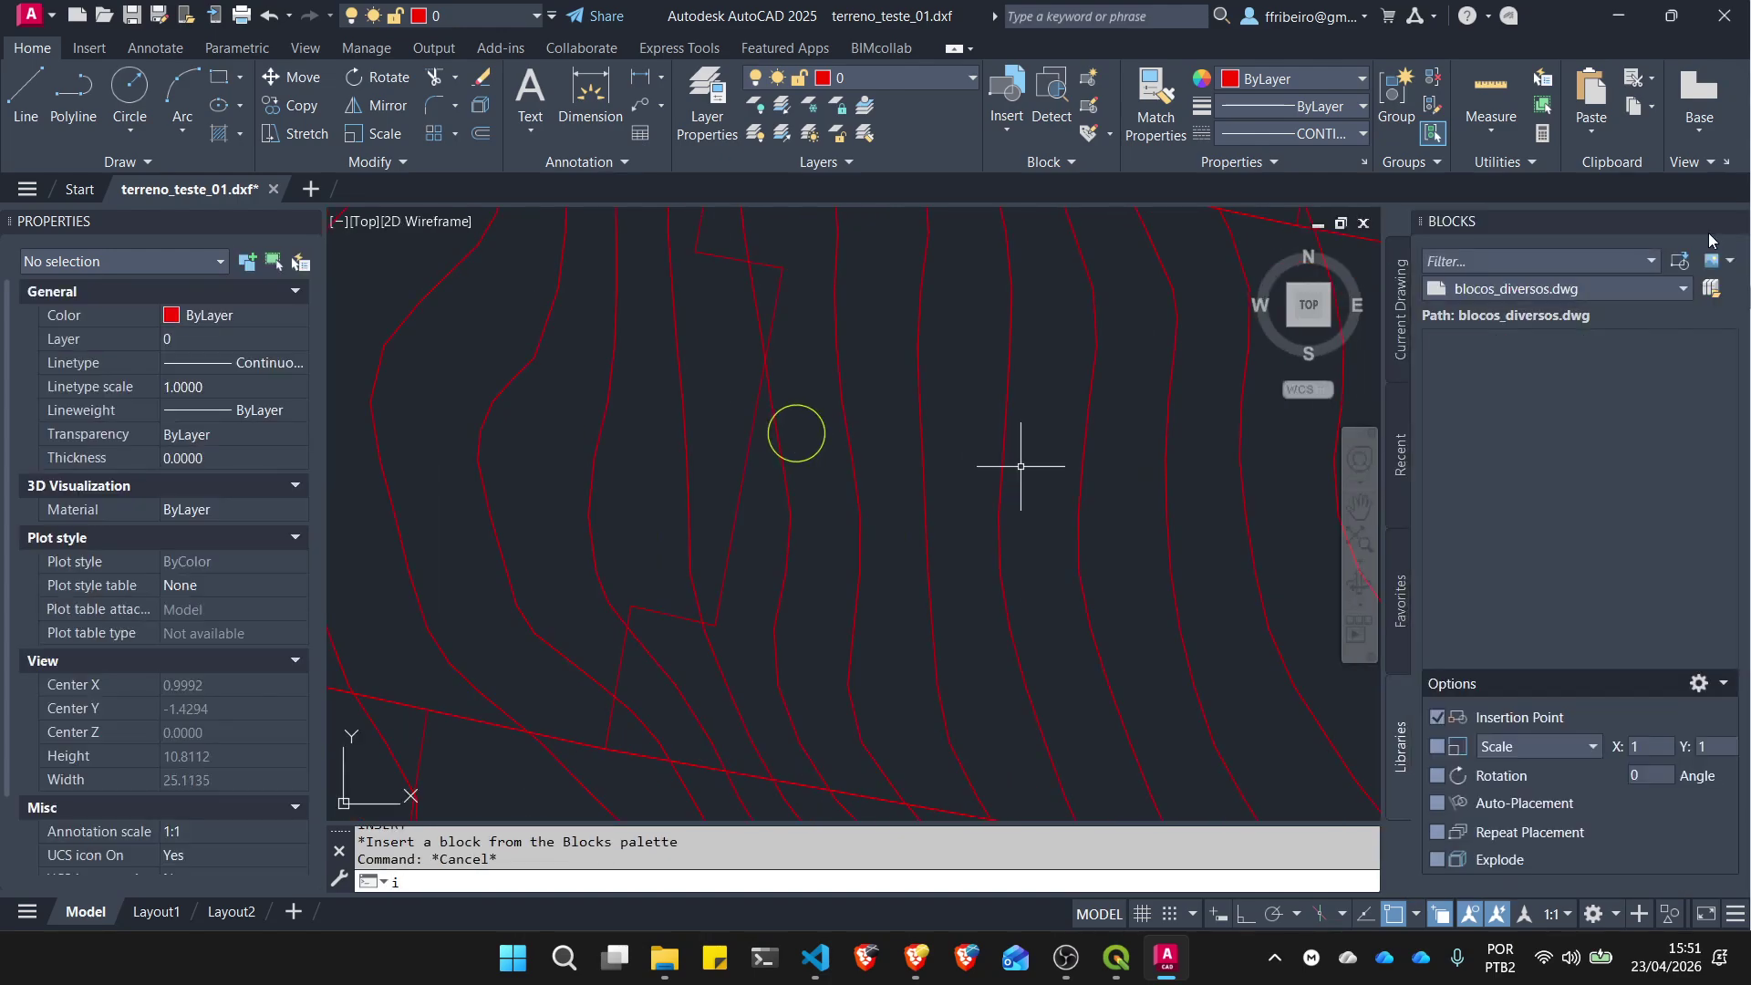
pyautogui.click(1735, 222)
# Step: Check the coordinates of the ponto_ref point with the ID command and in its object properties
pyautogui.write('i')
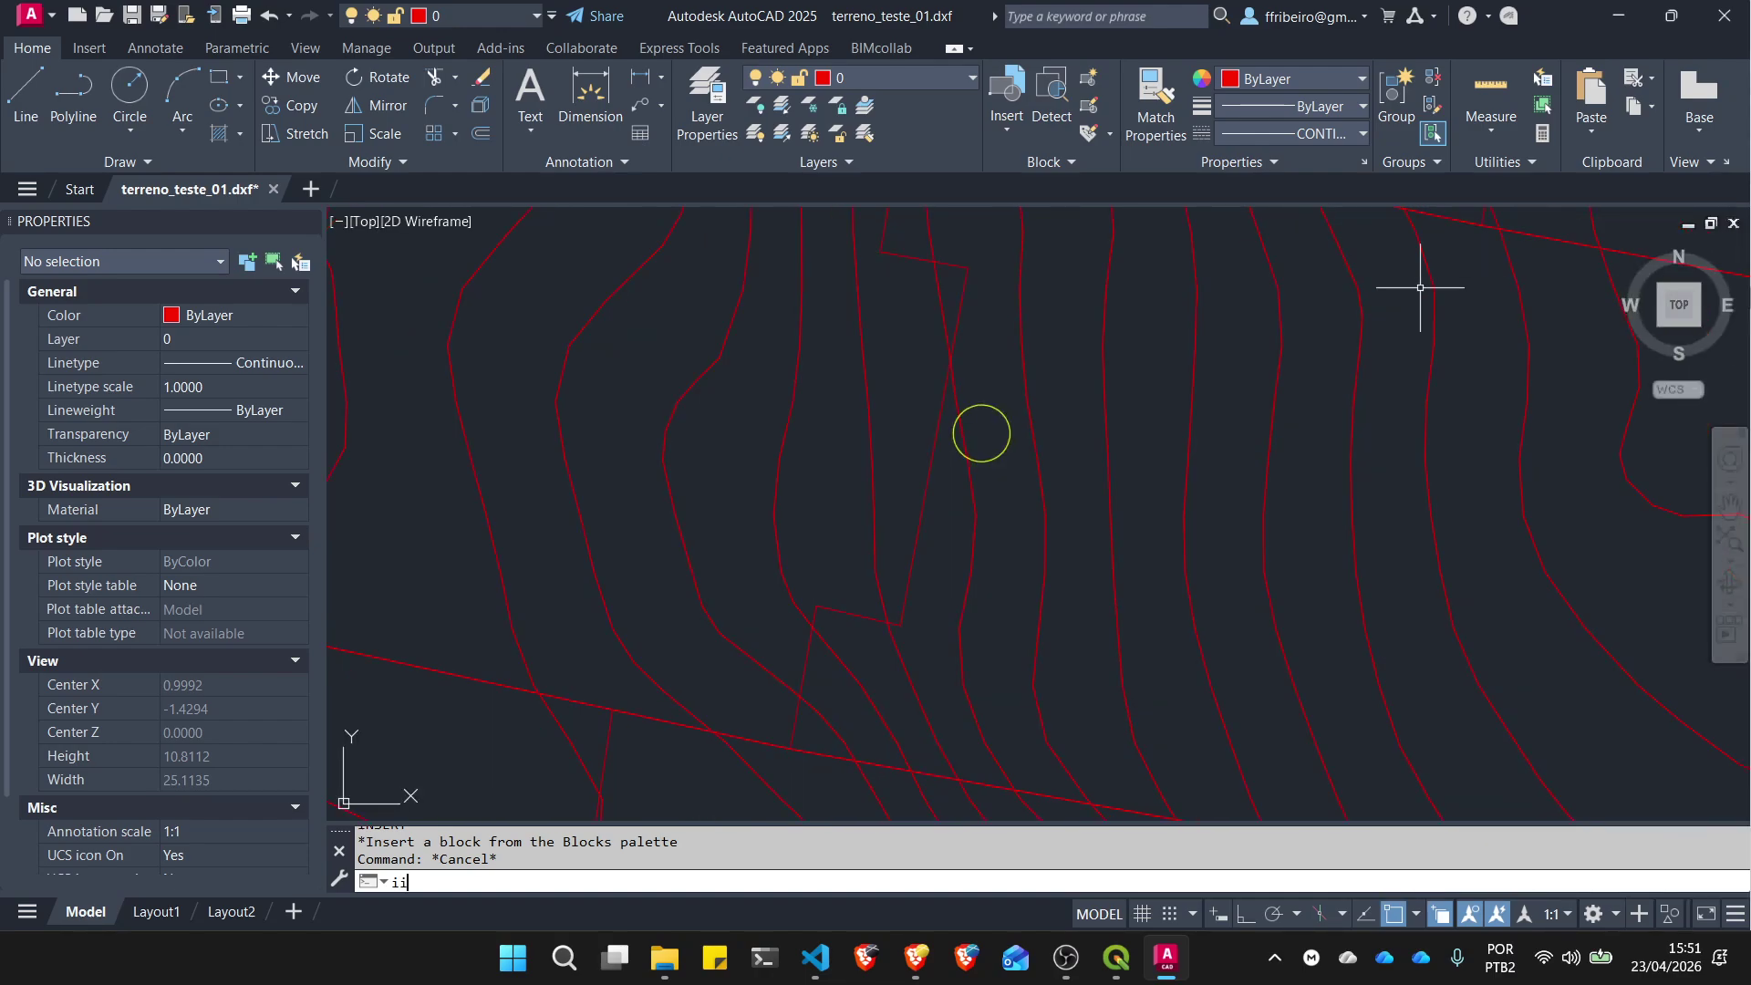
pyautogui.write('d')
pyautogui.press('Return')
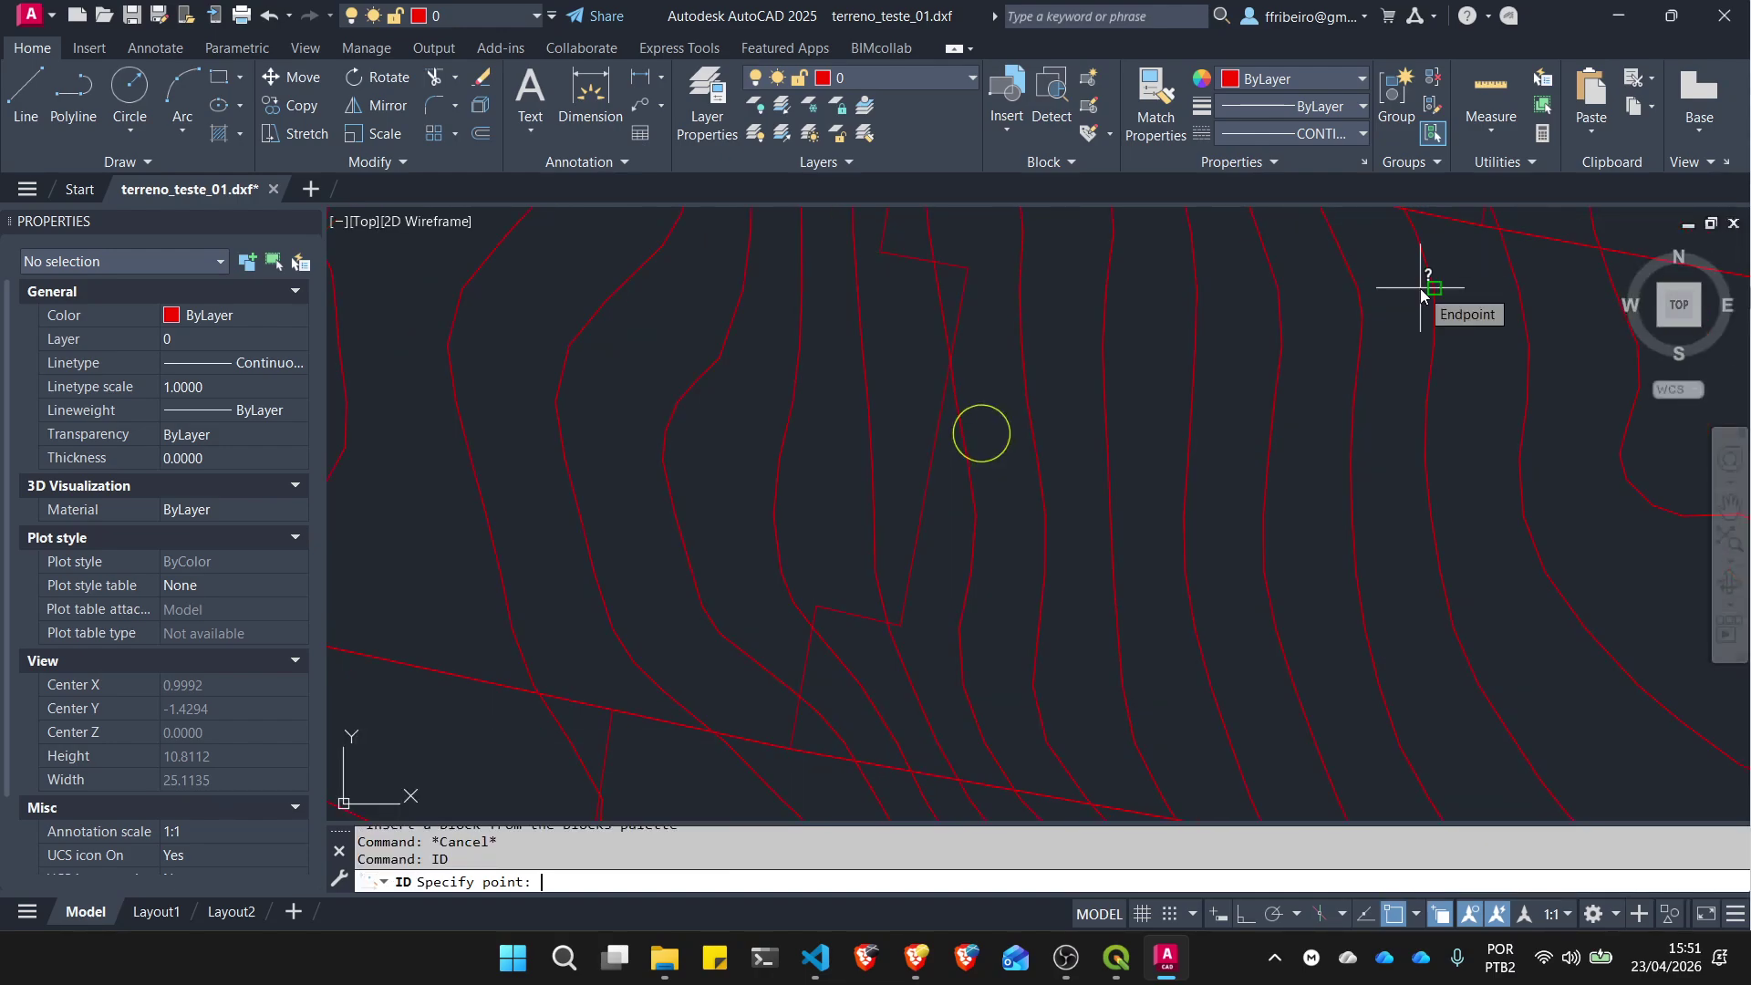
pyautogui.click(1000, 435)
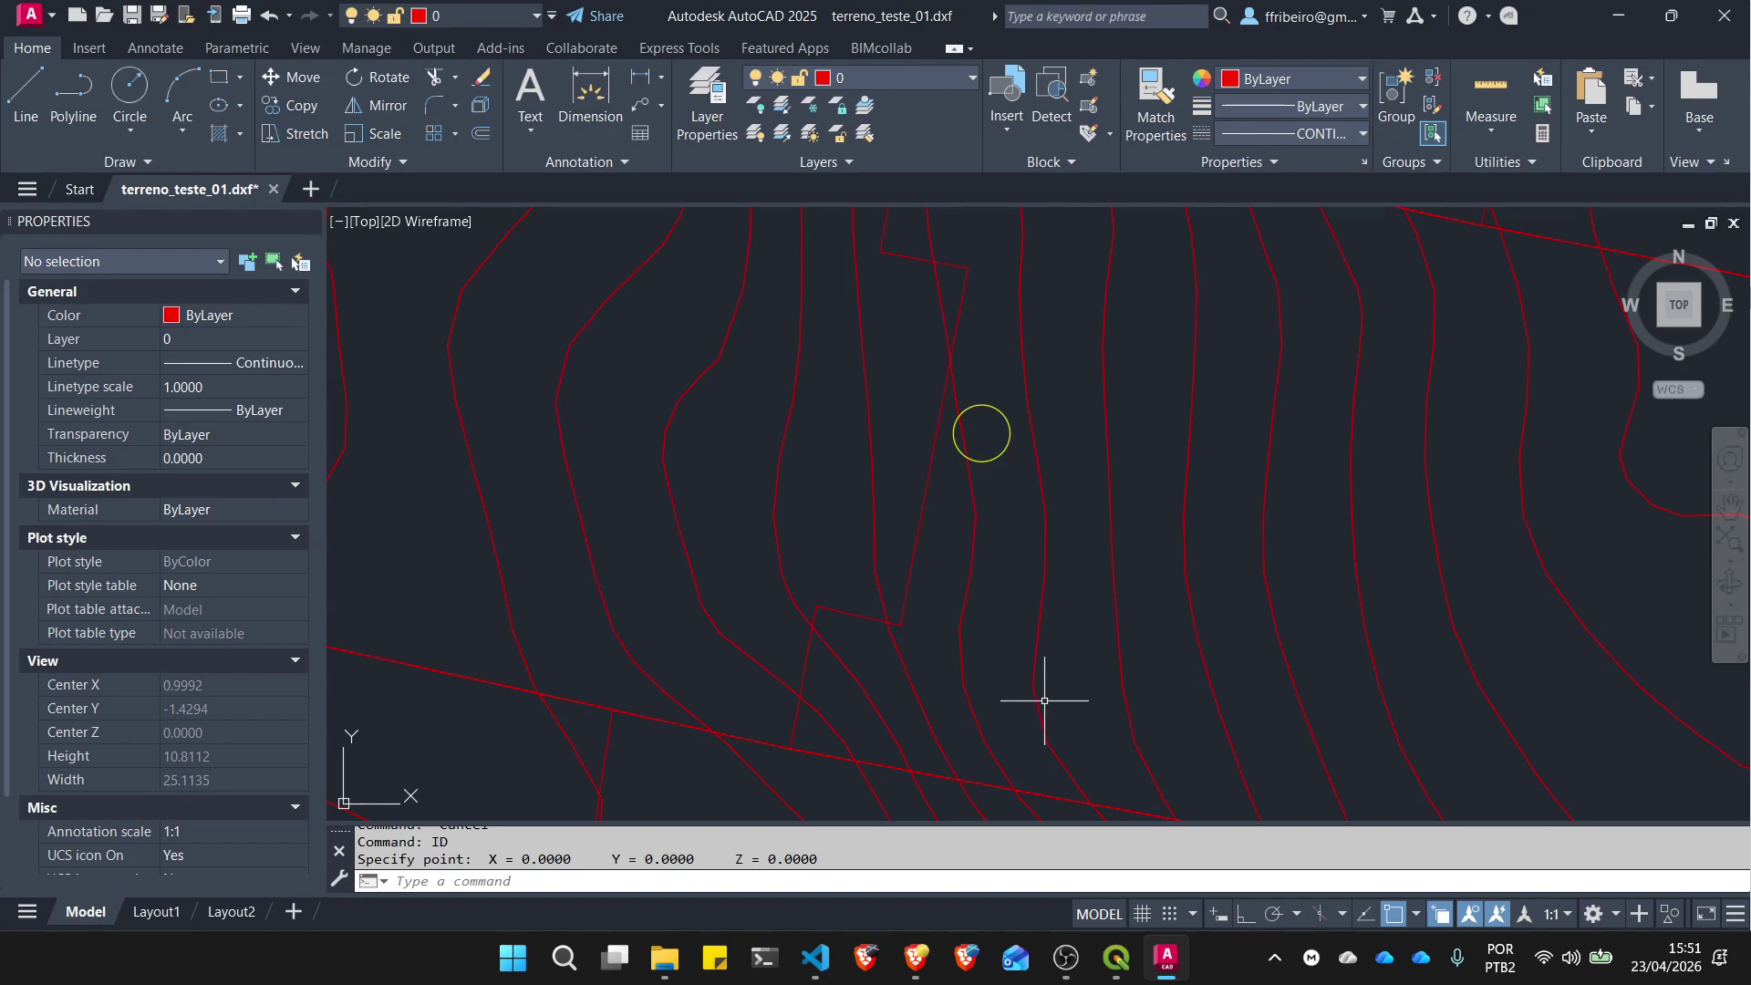
pyautogui.scroll(5, 965, 358)
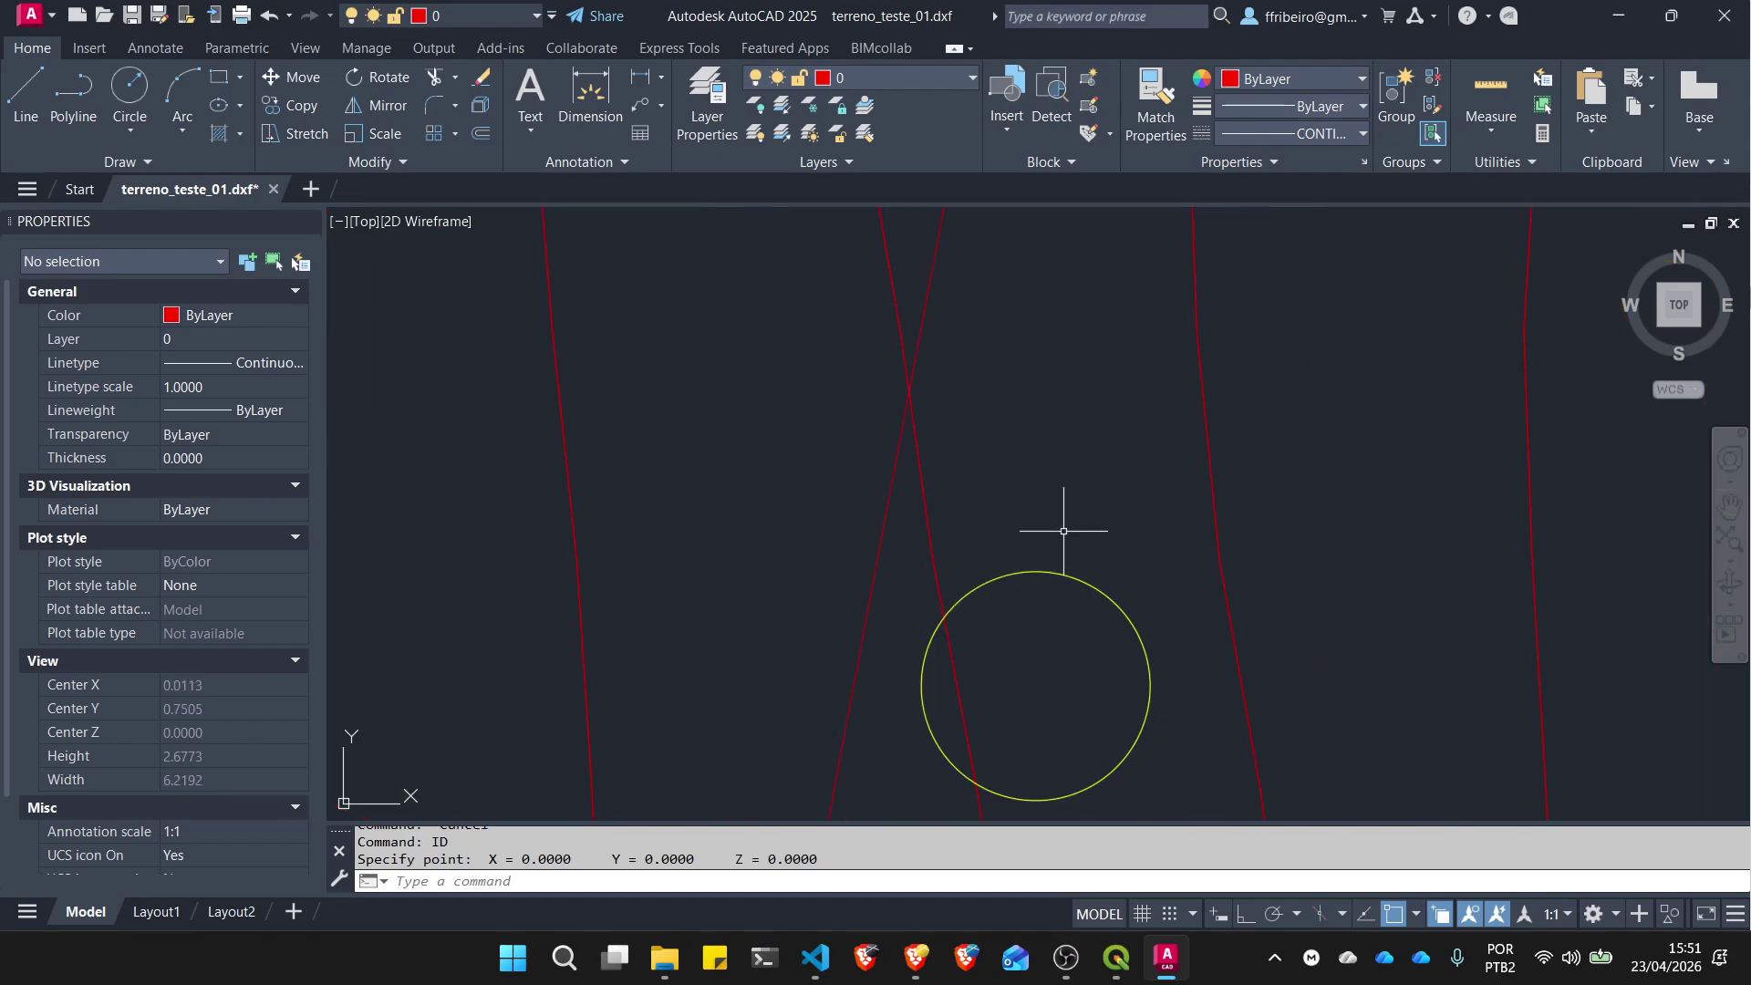
pyautogui.click(1074, 572)
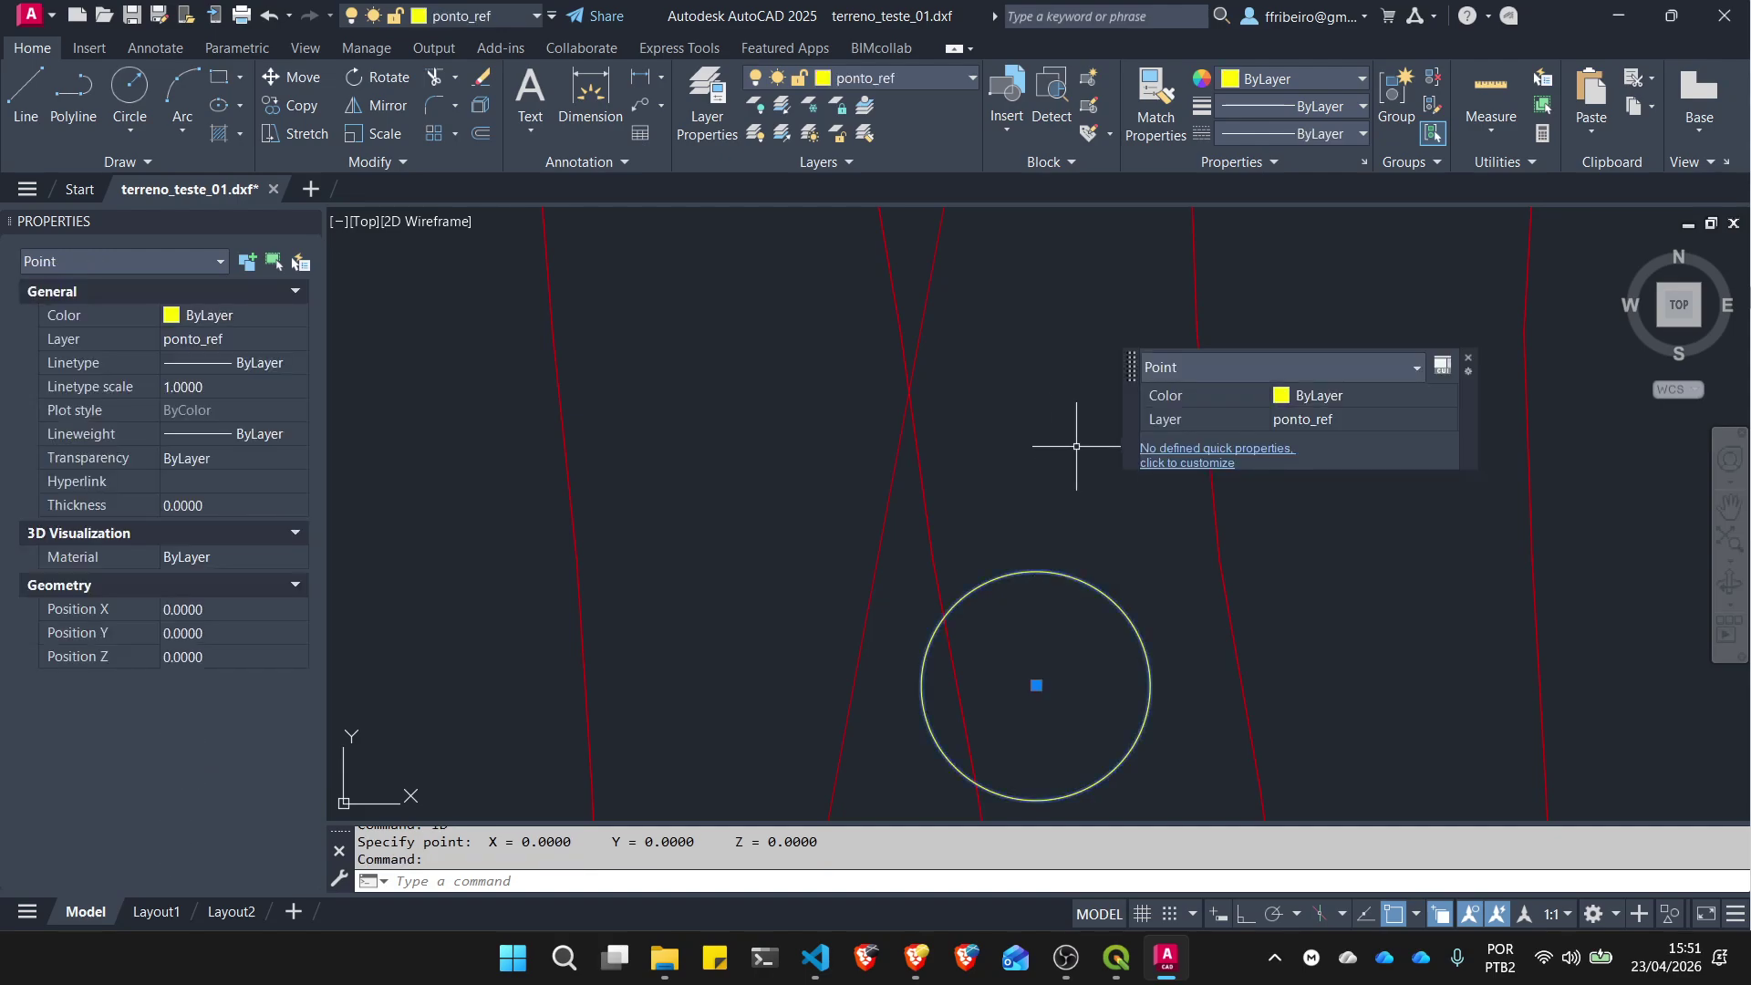
# Step: Open the object snap settings, check the Node snap mode, and close them
pyautogui.click(1418, 915)
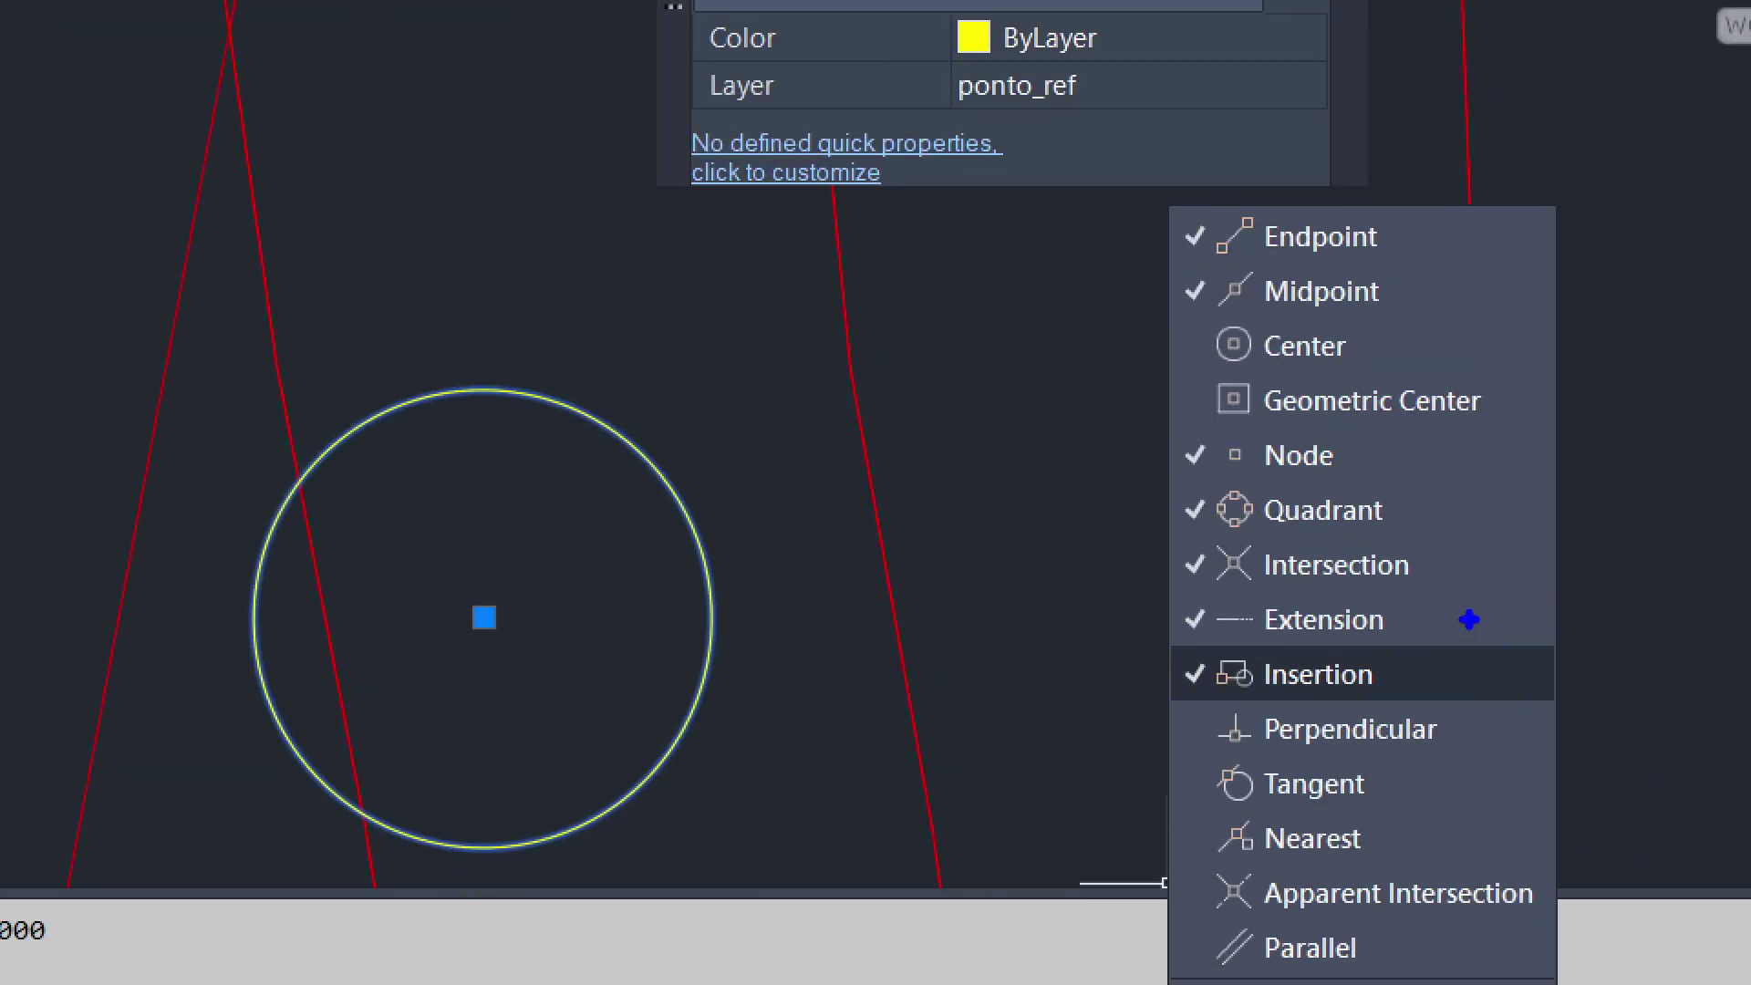
pyautogui.moveTo(1183, 479)
pyautogui.mouseDown()
pyautogui.moveTo(1350, 481)
pyautogui.moveTo(1356, 429)
pyautogui.moveTo(1144, 434)
pyautogui.mouseUp()
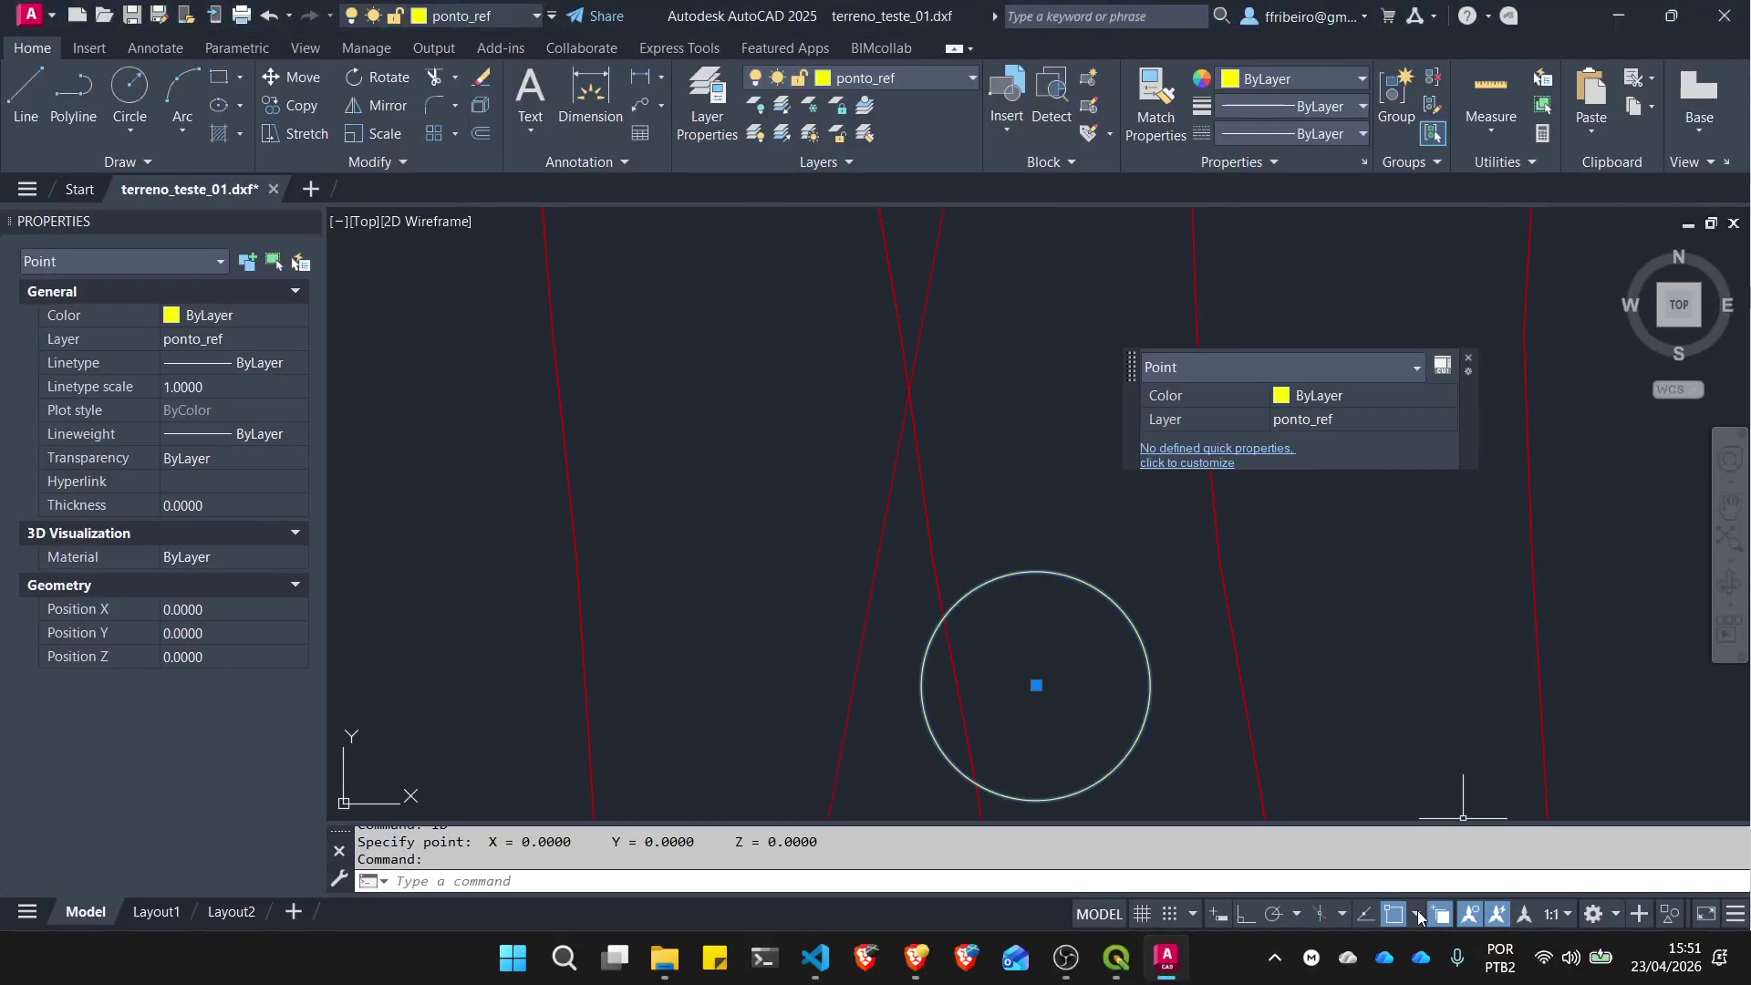
pyautogui.click(1419, 917)
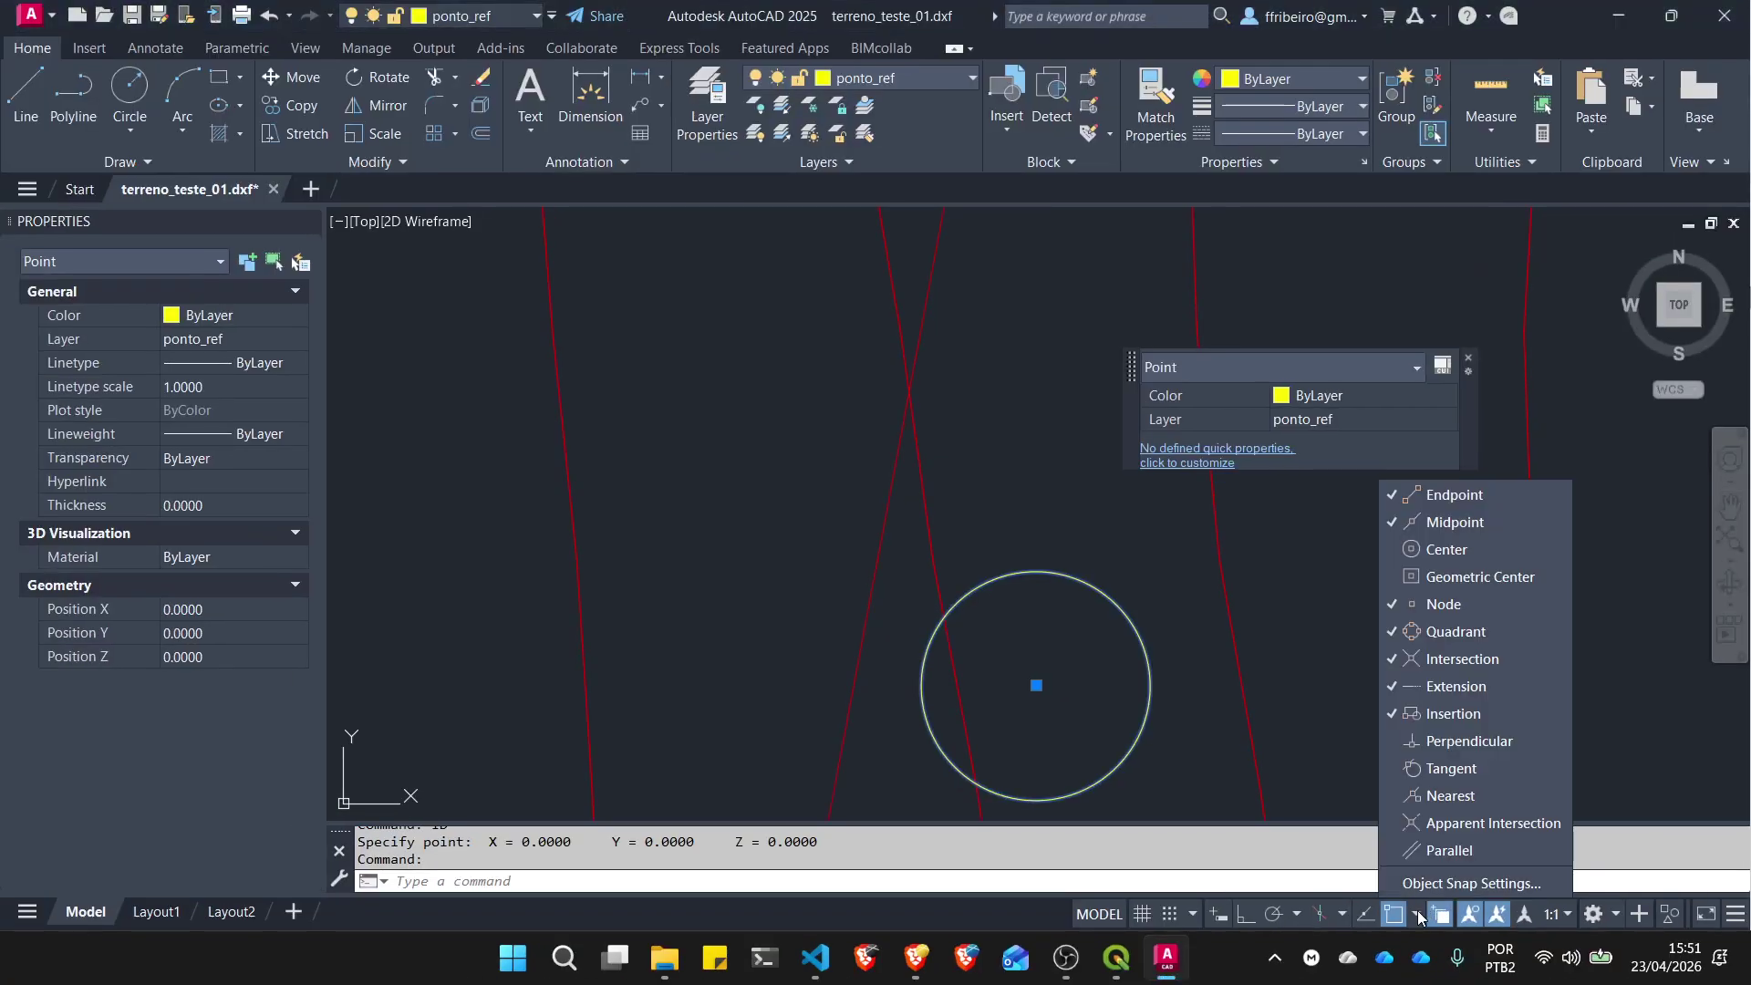
pyautogui.click(1451, 885)
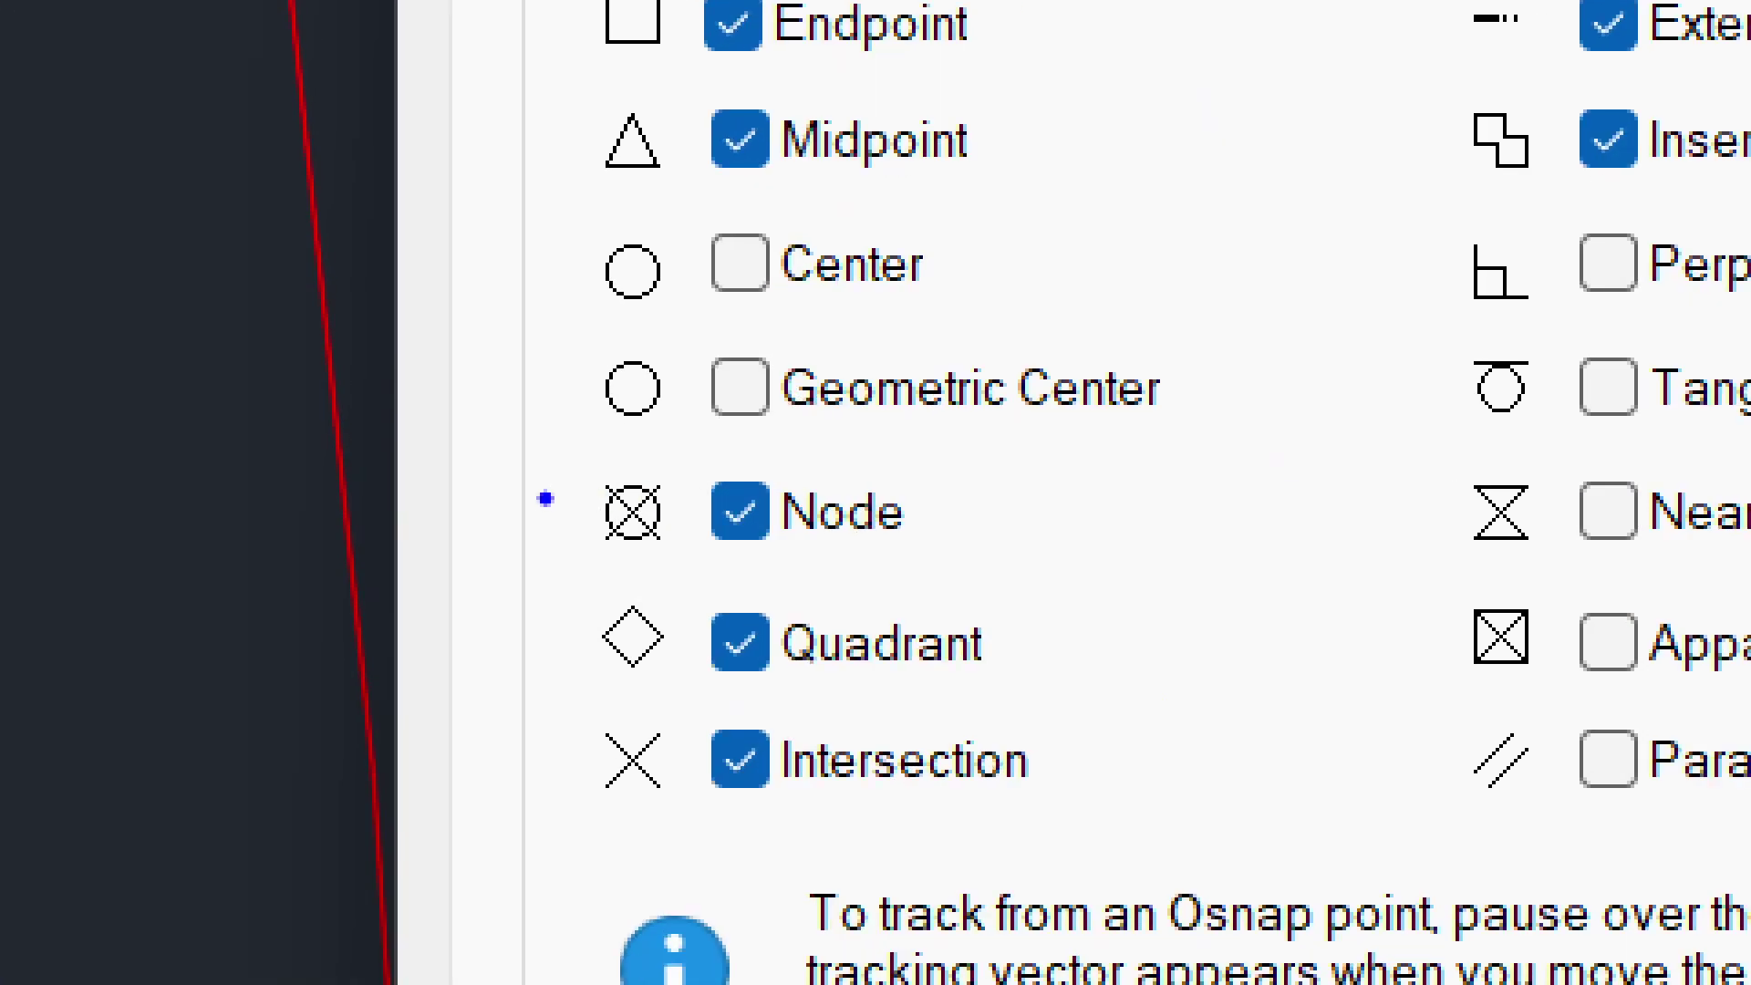
pyautogui.moveTo(619, 478)
pyautogui.mouseDown()
pyautogui.moveTo(617, 499)
pyautogui.moveTo(729, 485)
pyautogui.mouseUp()
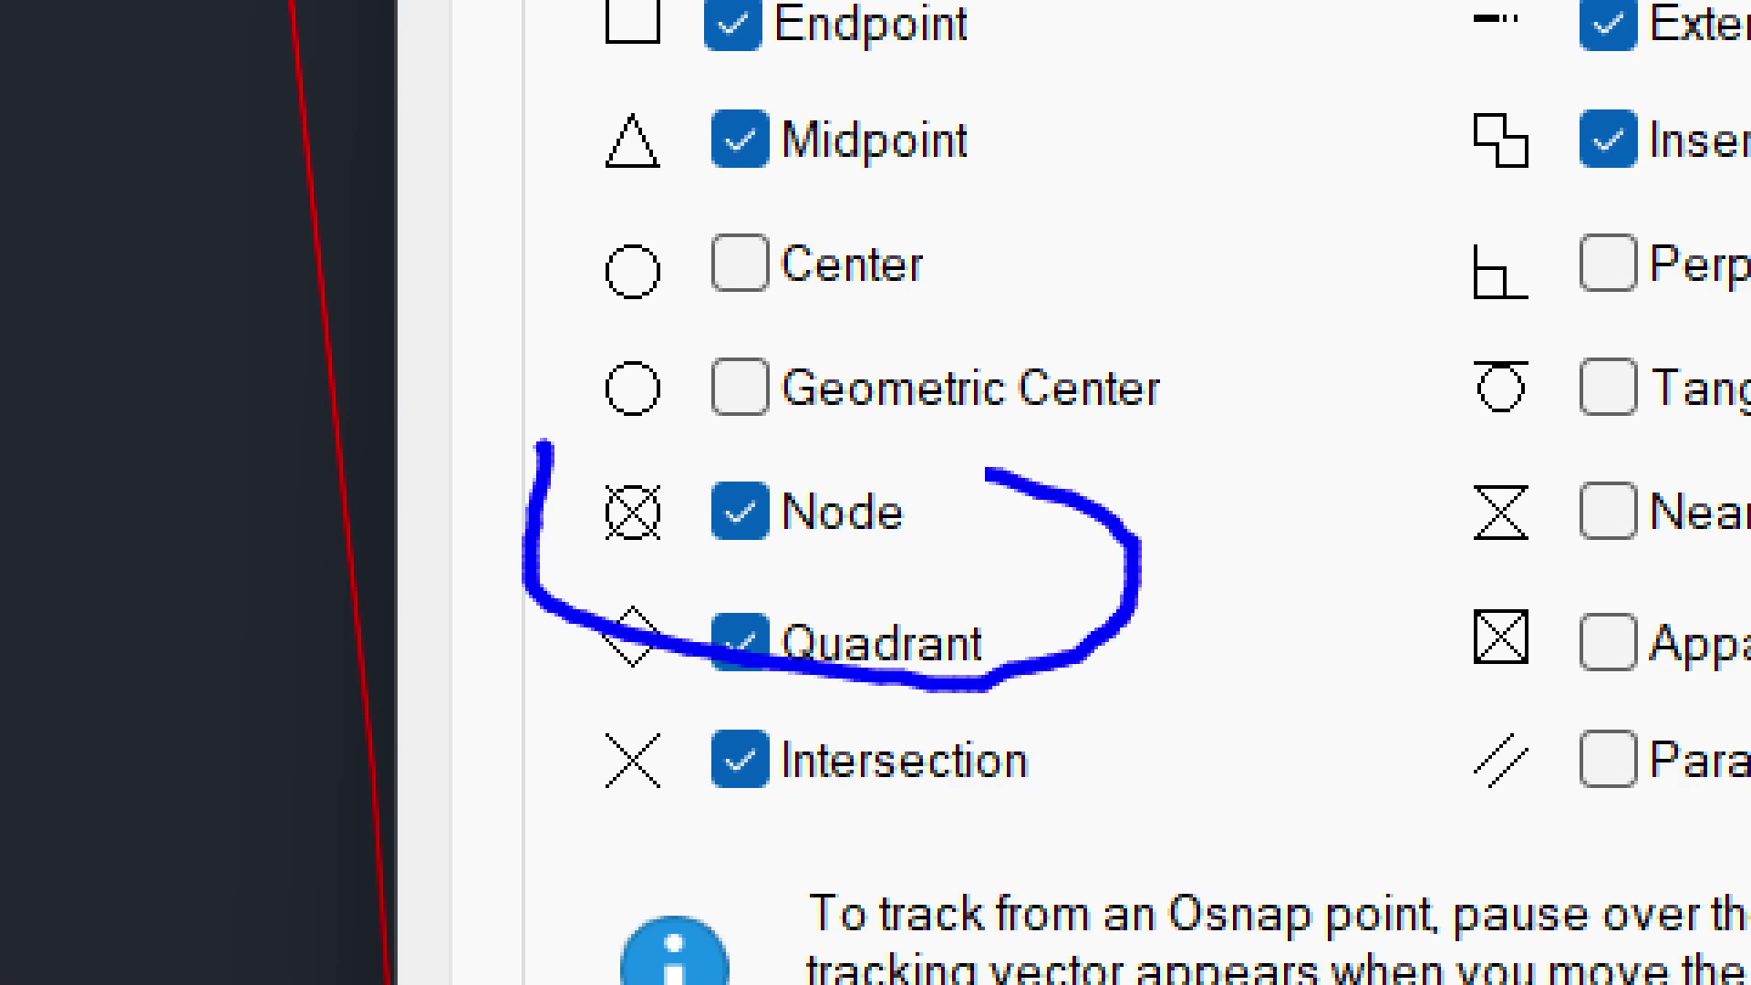
pyautogui.moveTo(987, 472)
pyautogui.mouseDown()
pyautogui.moveTo(584, 447)
pyautogui.moveTo(638, 454)
pyautogui.mouseUp()
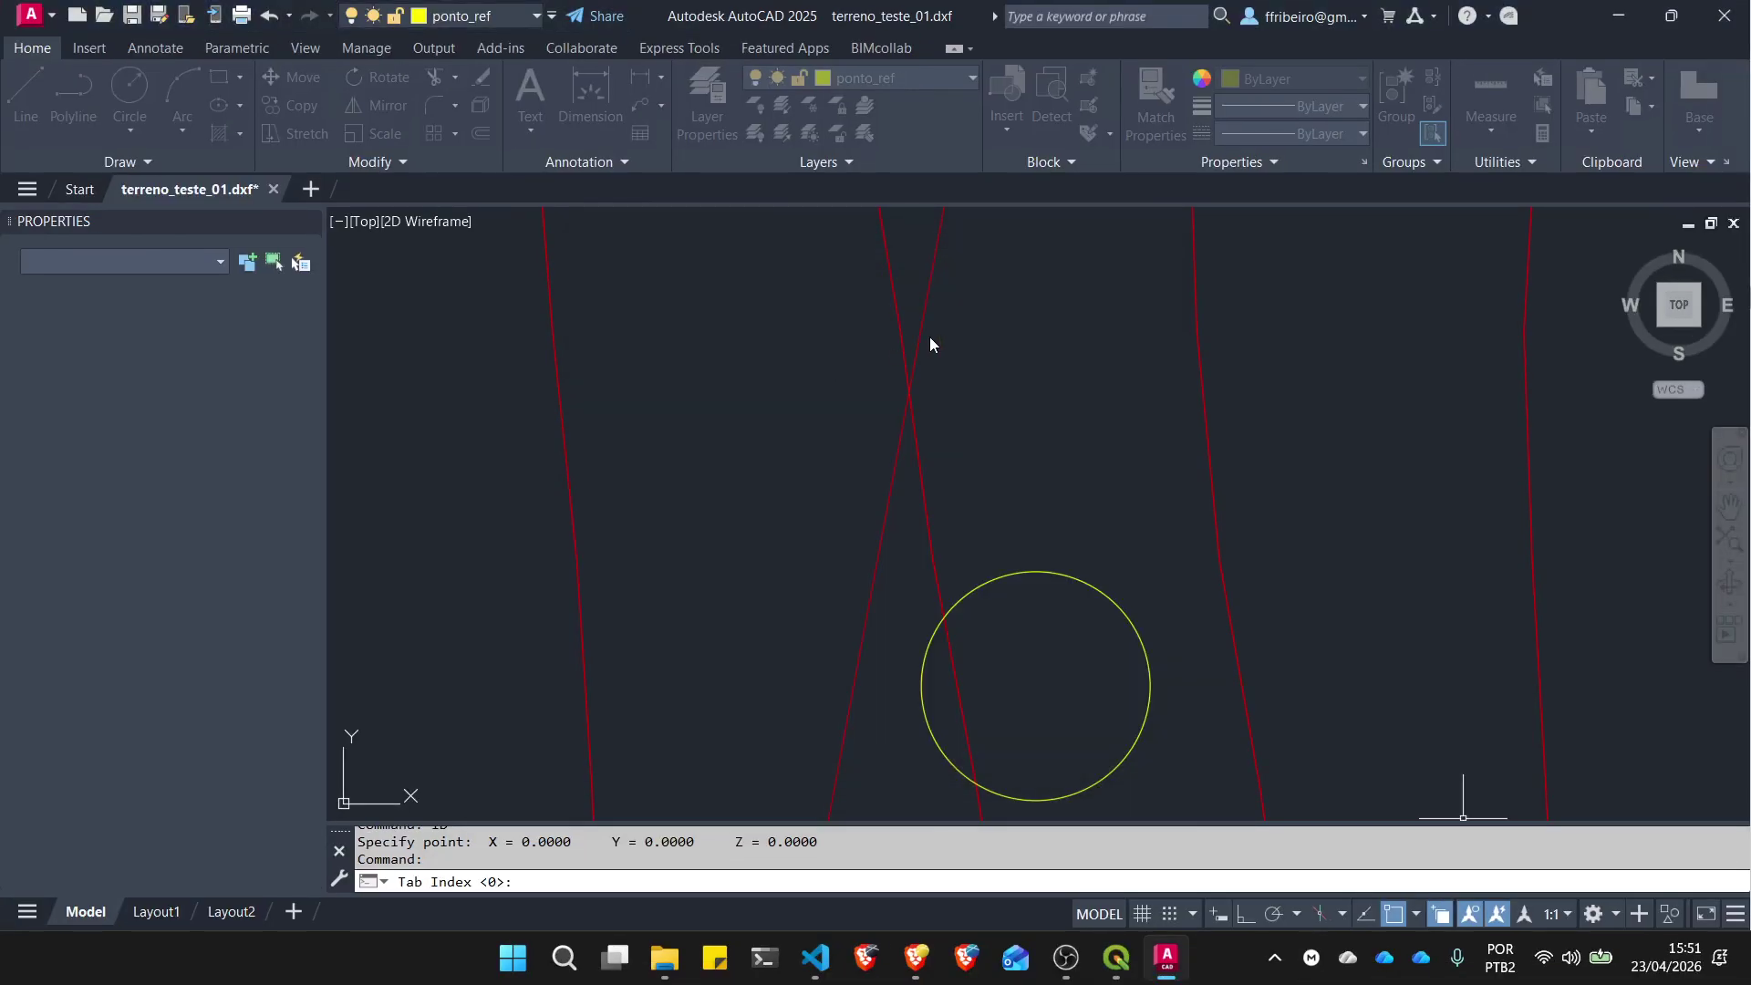
# Step: Review the drawing's layers and their colors in the Layer Properties Manager, then close it
pyautogui.scroll(-3, 939, 489)
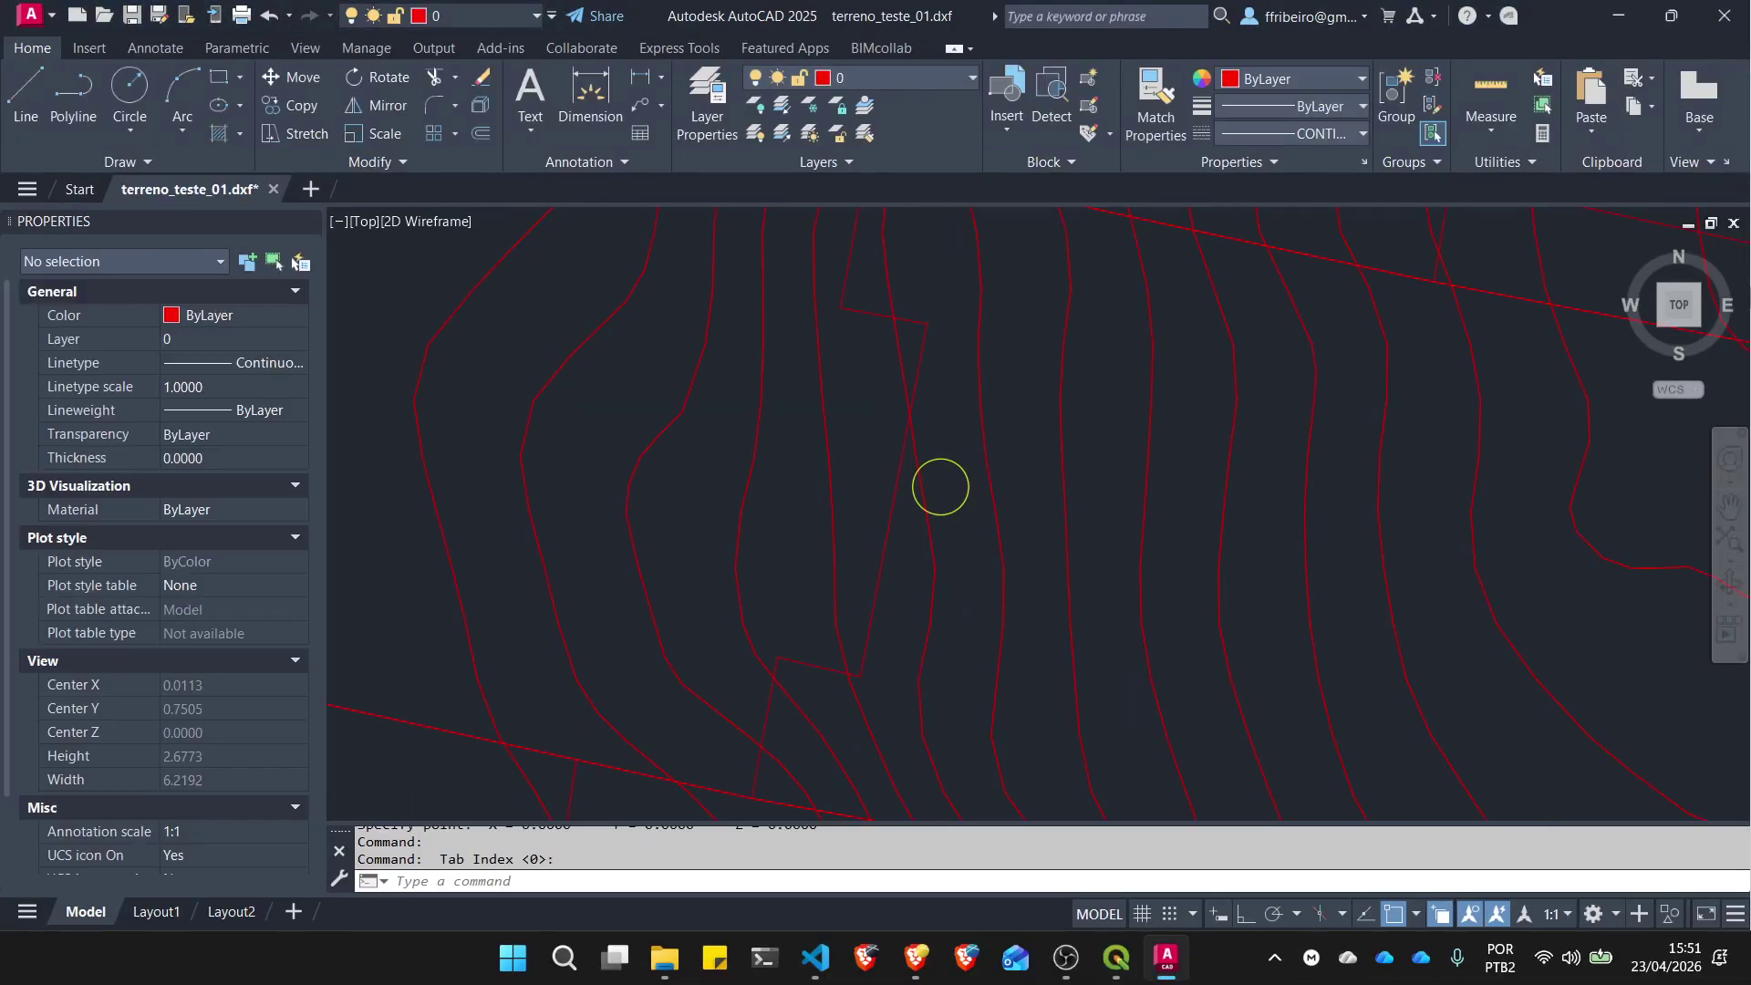
pyautogui.scroll(-10, 905, 438)
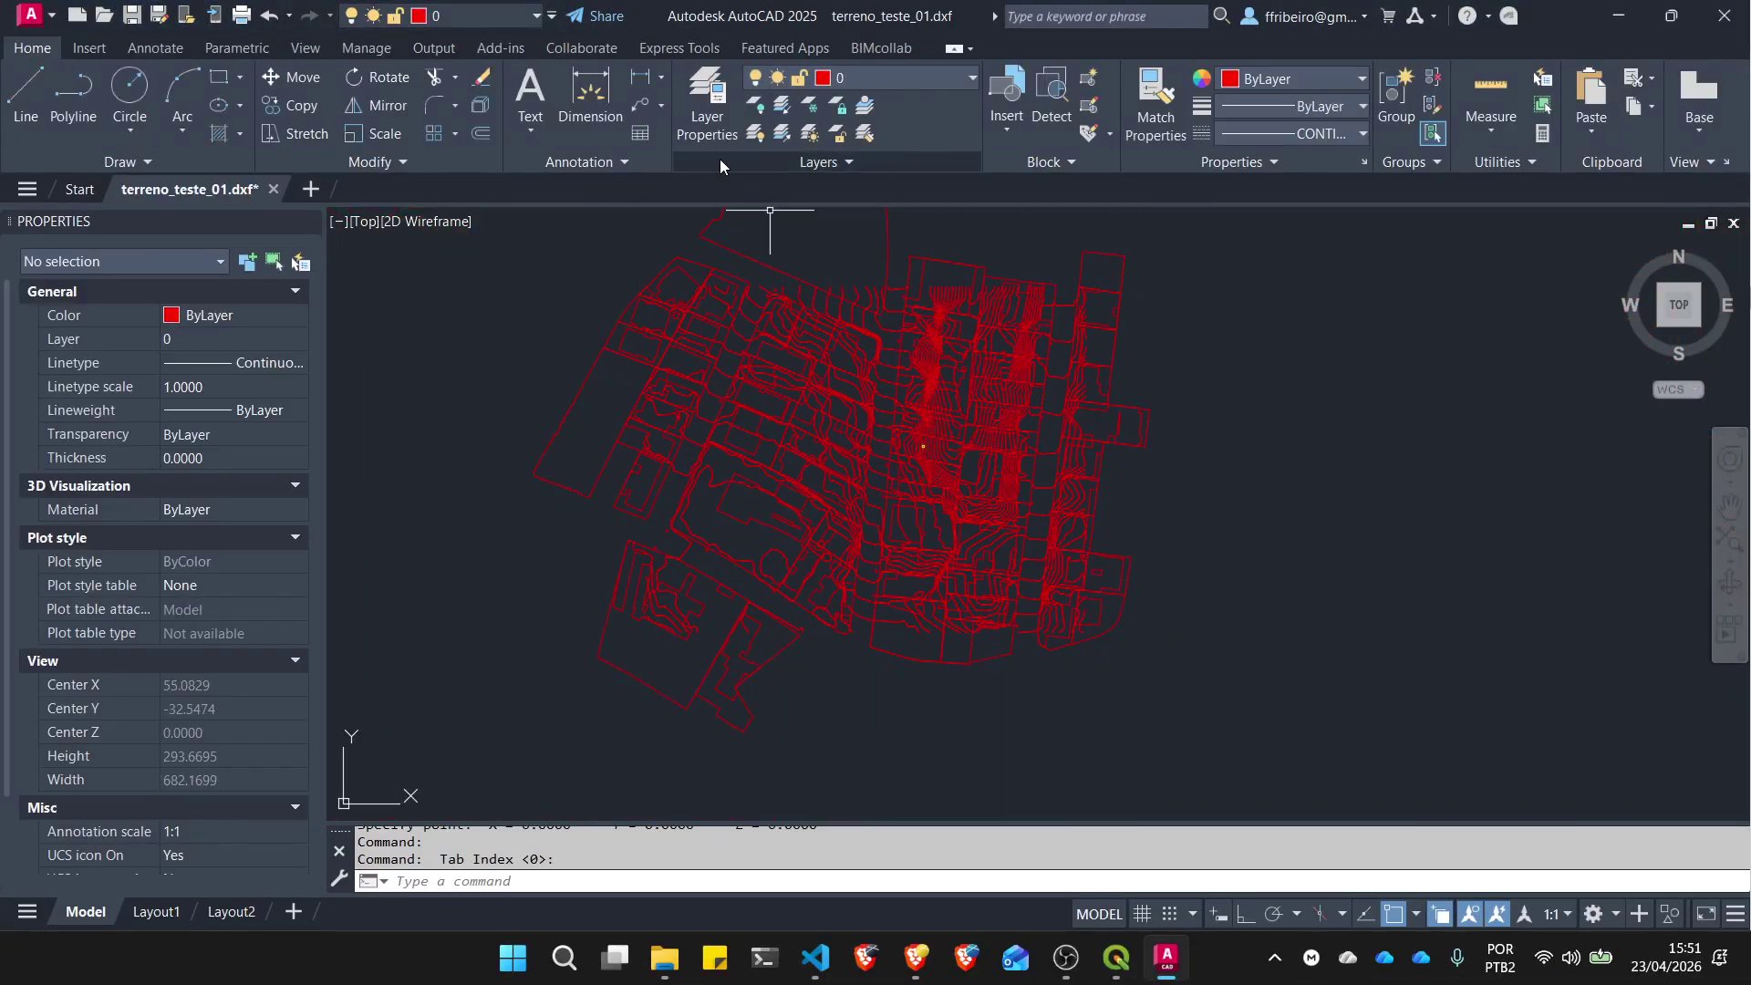
pyautogui.click(704, 97)
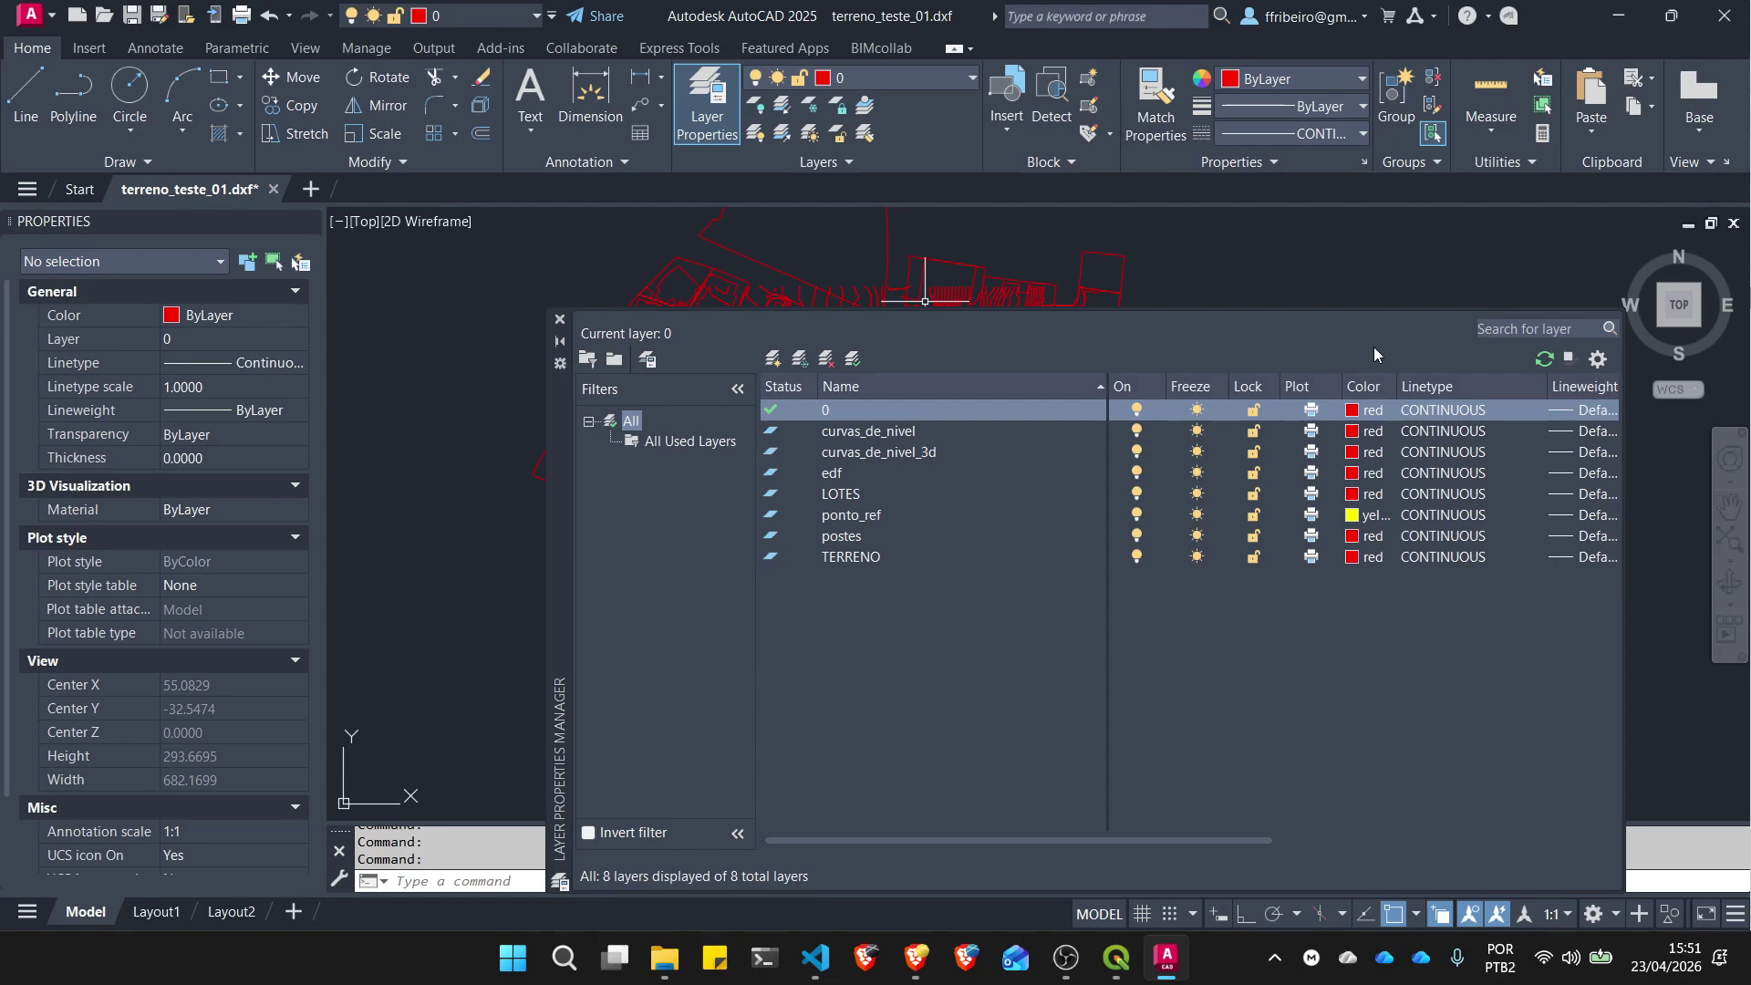
pyautogui.click(561, 320)
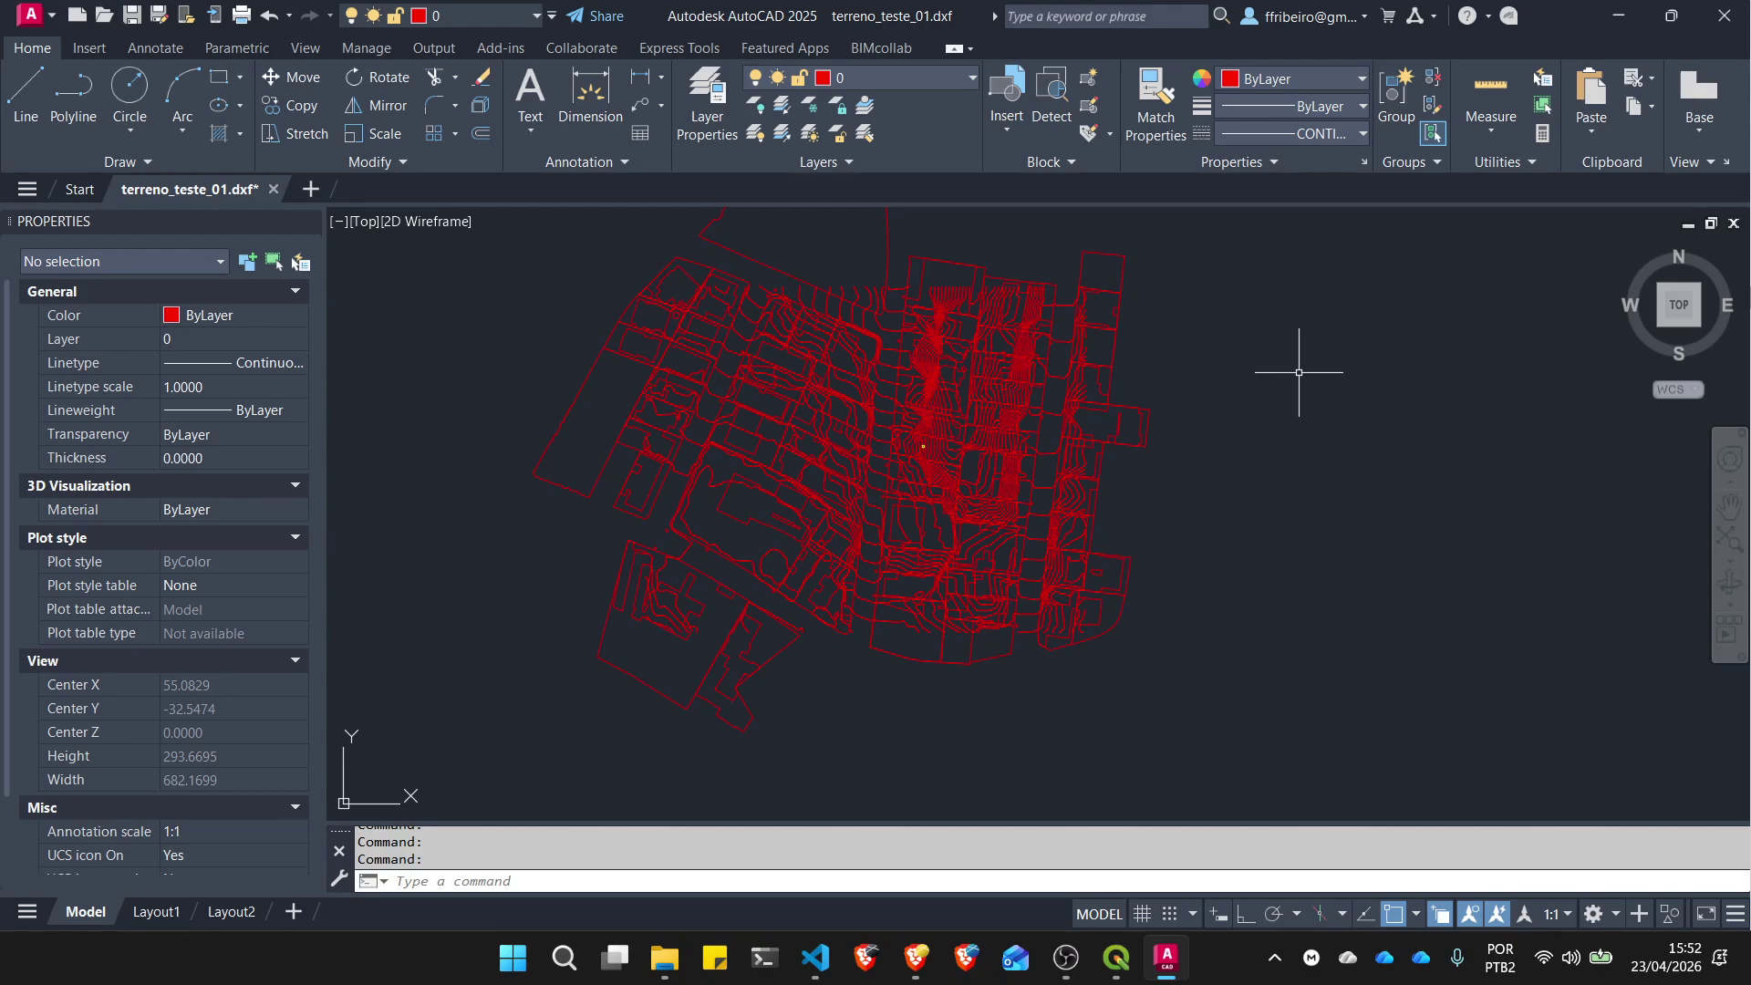
pyautogui.scroll(-1, 1301, 438)
pyautogui.scroll(1, 1230, 376)
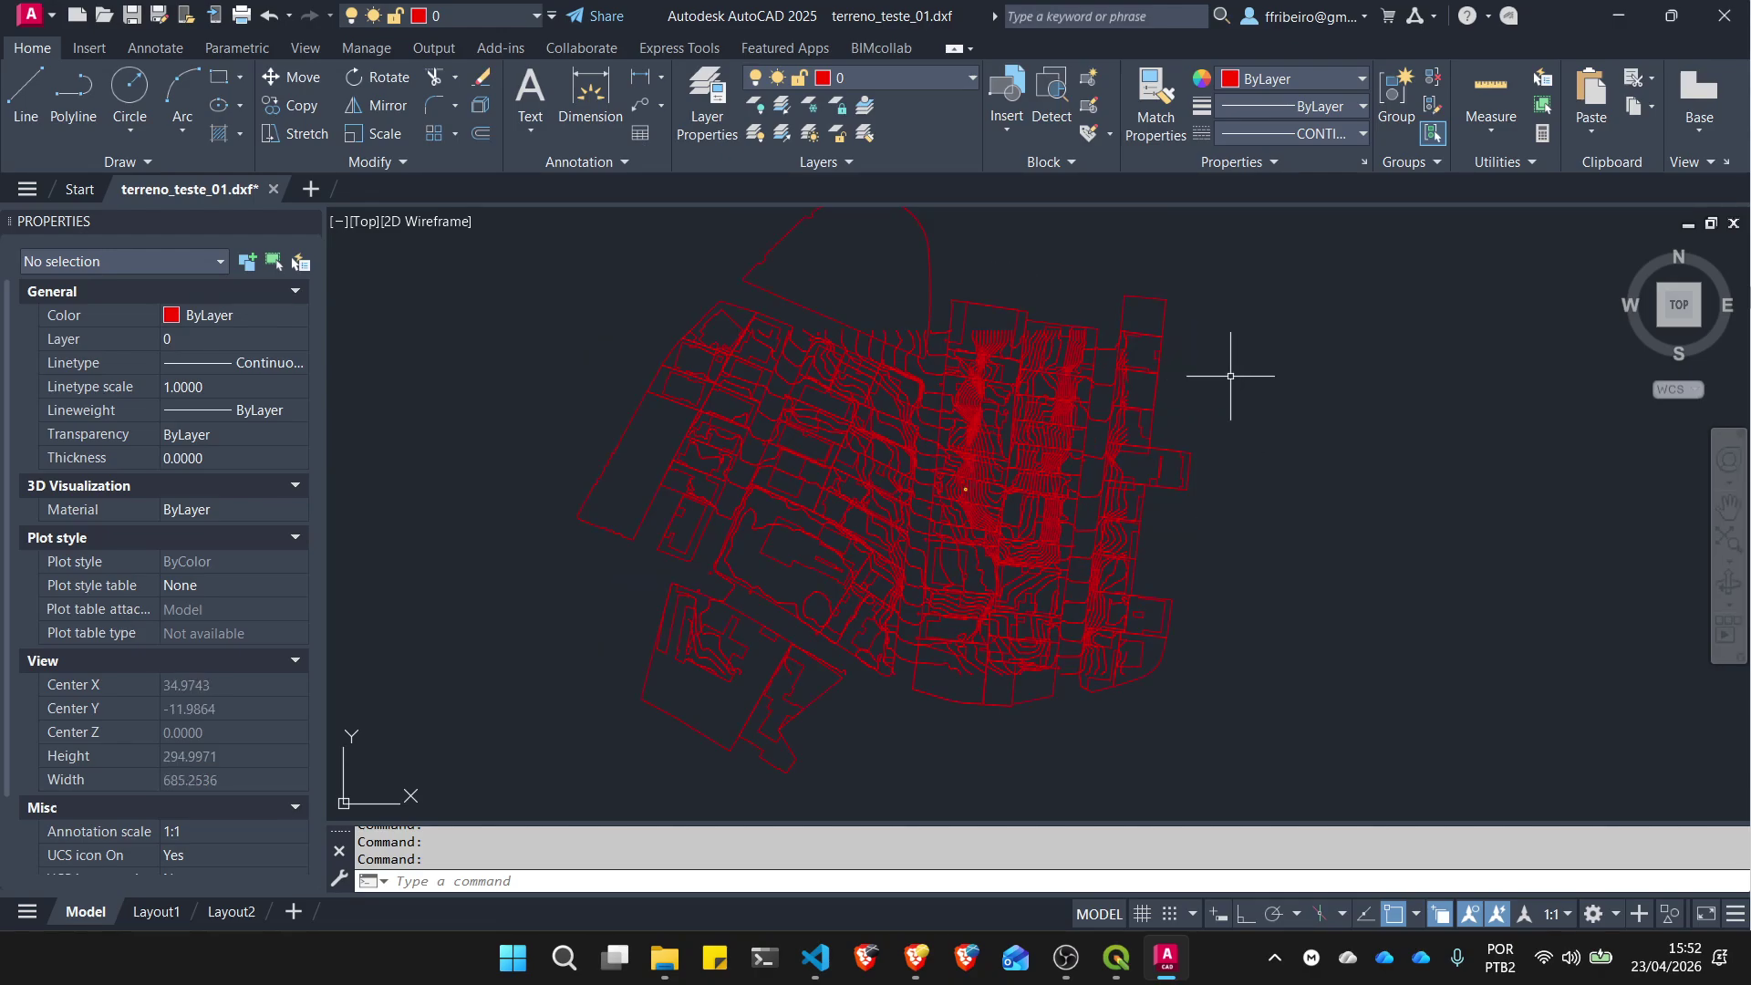
pyautogui.write('s')
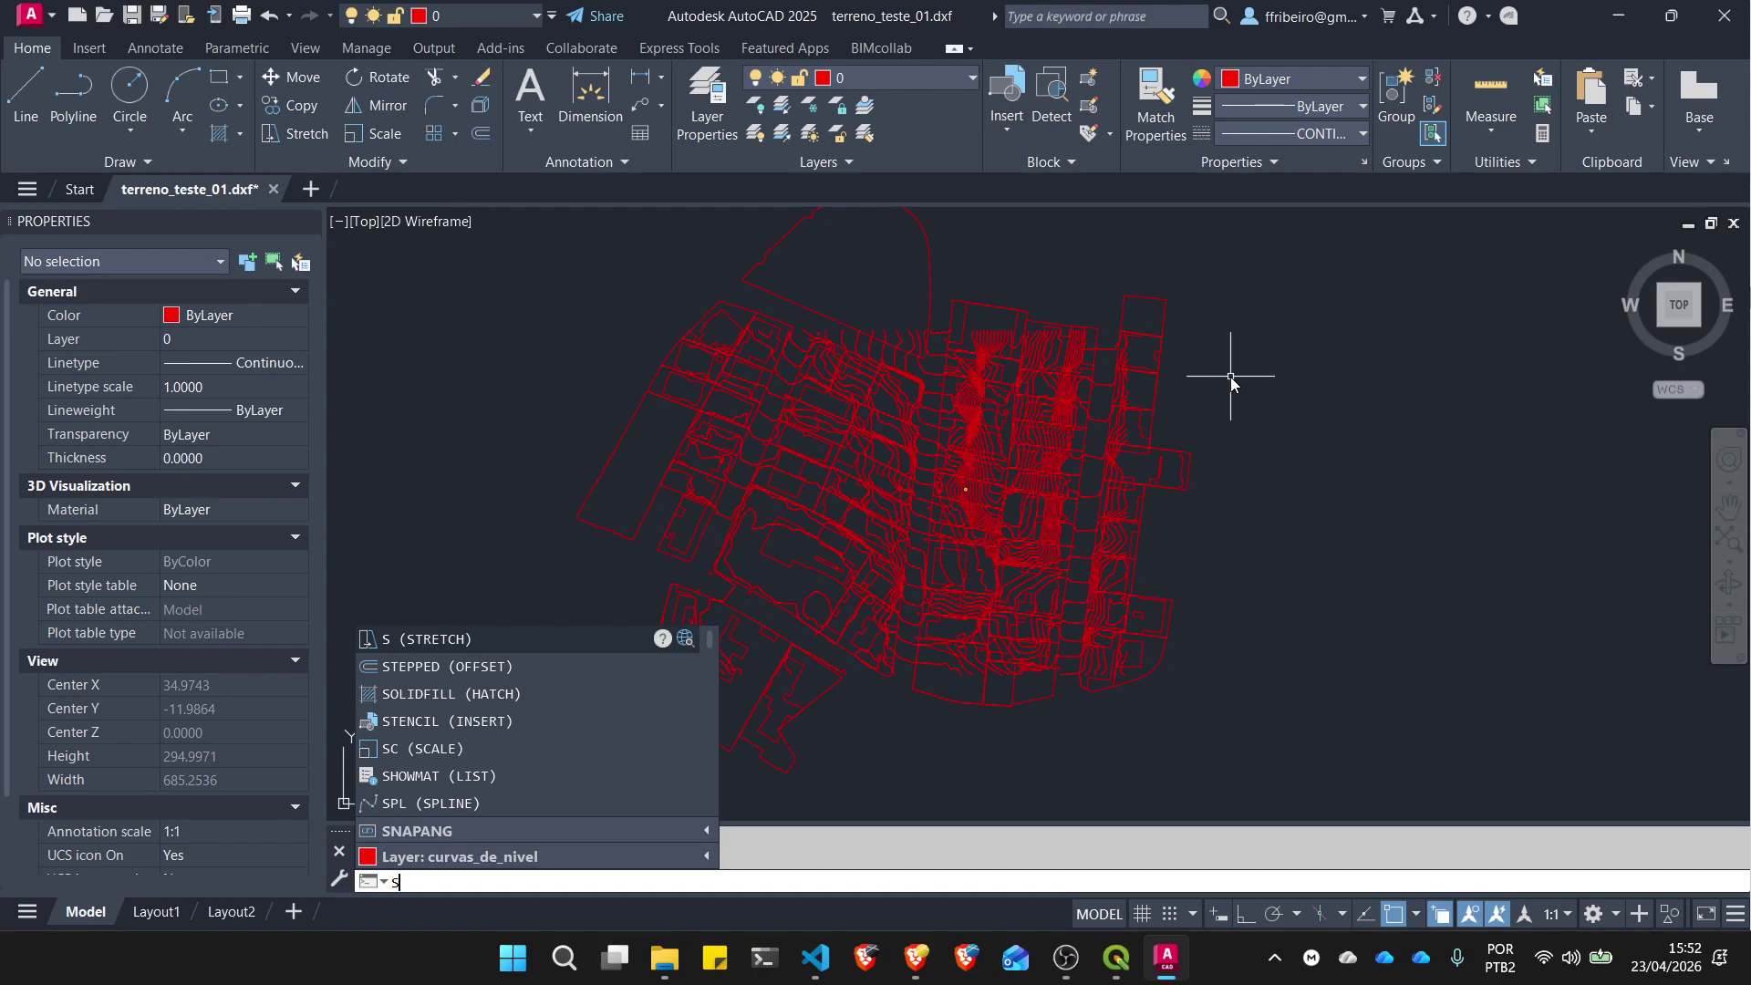
# Step: Compare the terrain linework in the four-viewport layout, maximizing the Right view and then the upper Top view
pyautogui.doubleClick(338, 223)
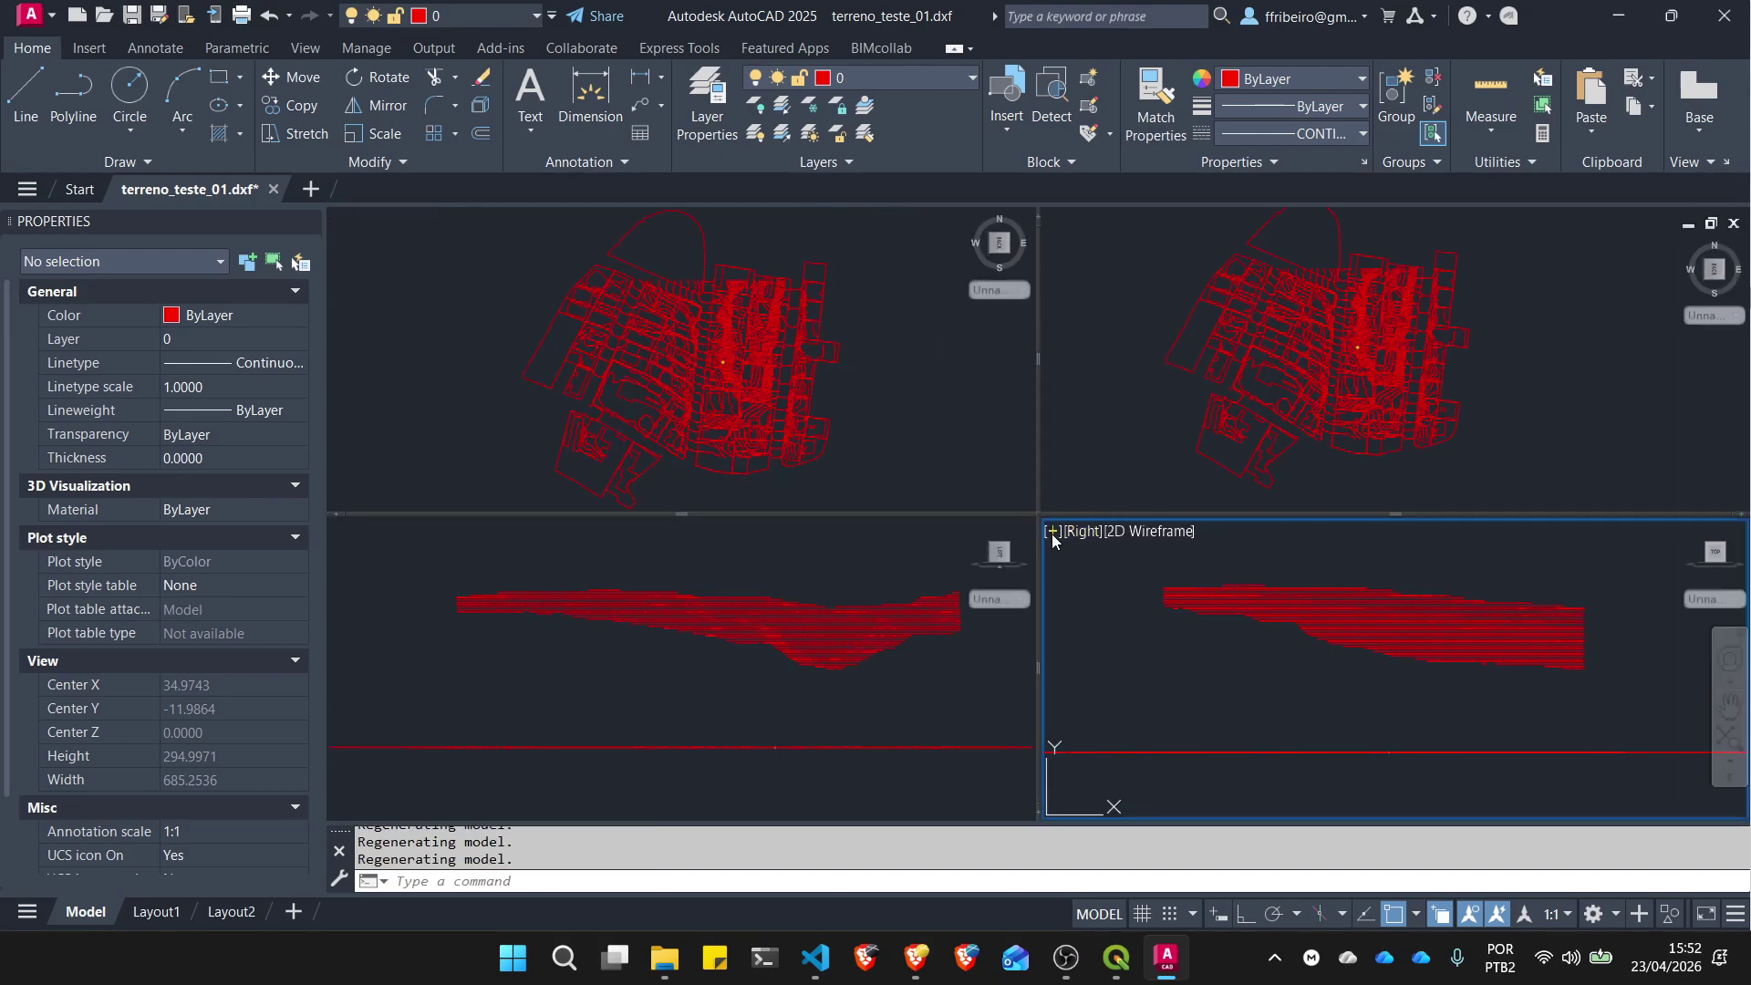
pyautogui.doubleClick(1053, 533)
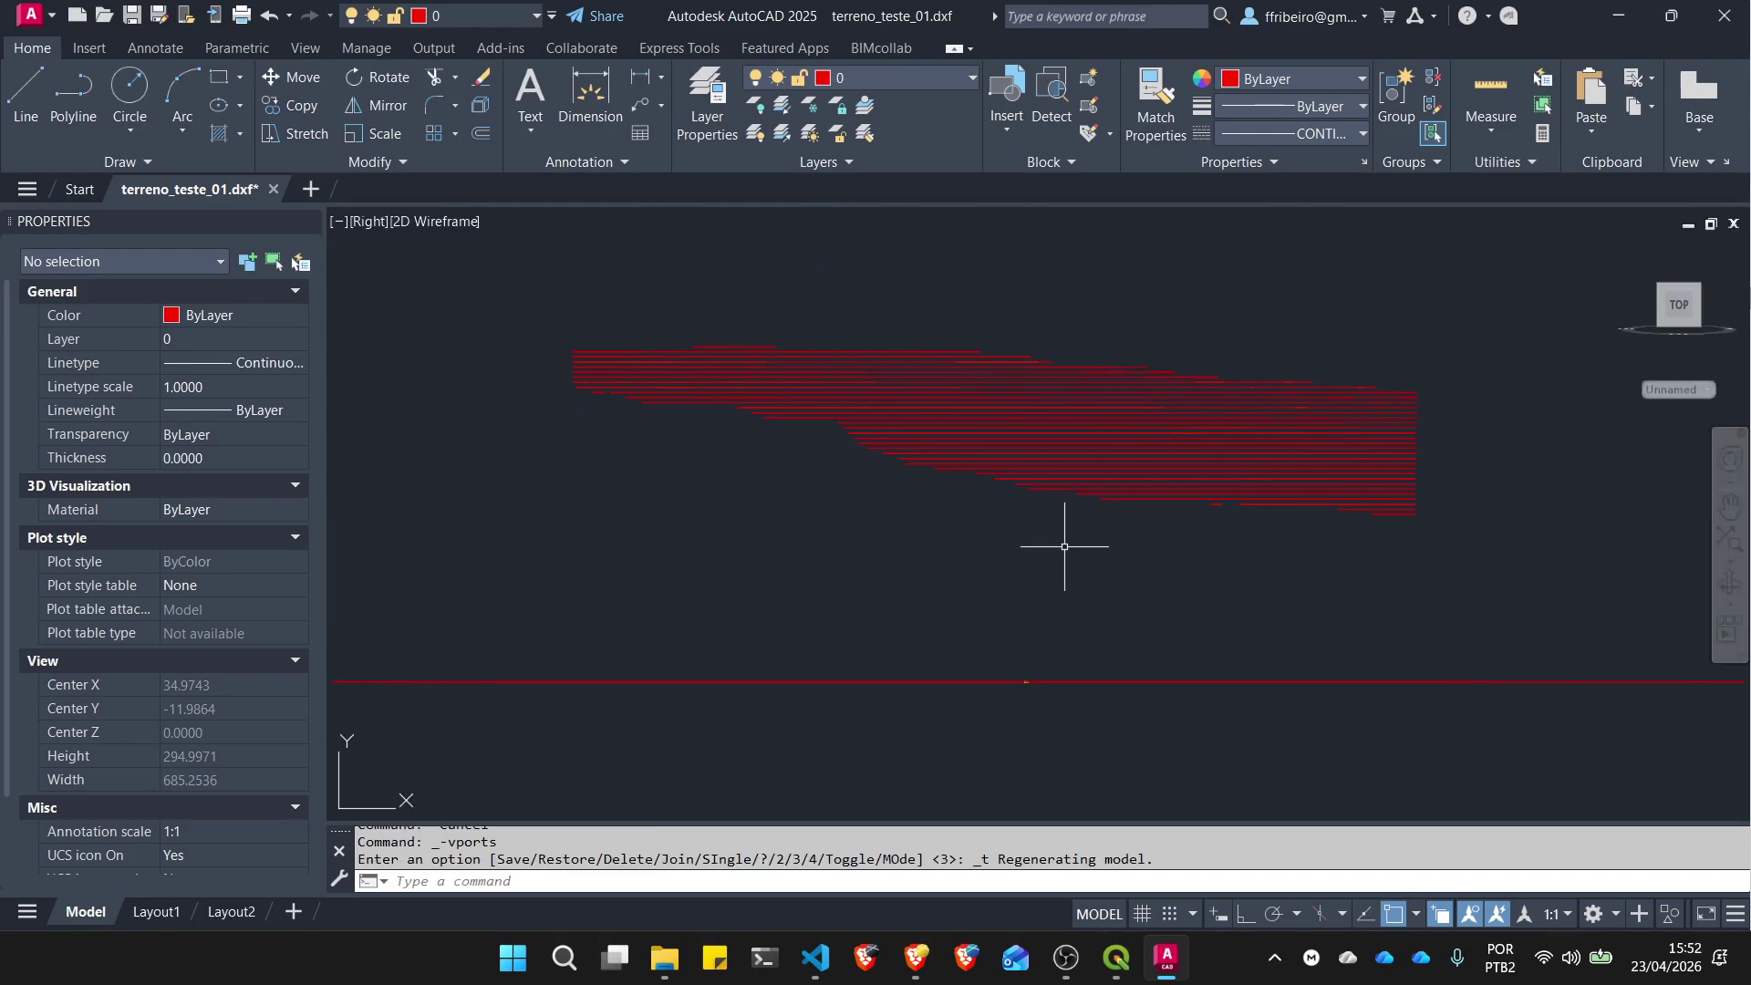
pyautogui.doubleClick(339, 221)
pyautogui.click(363, 235)
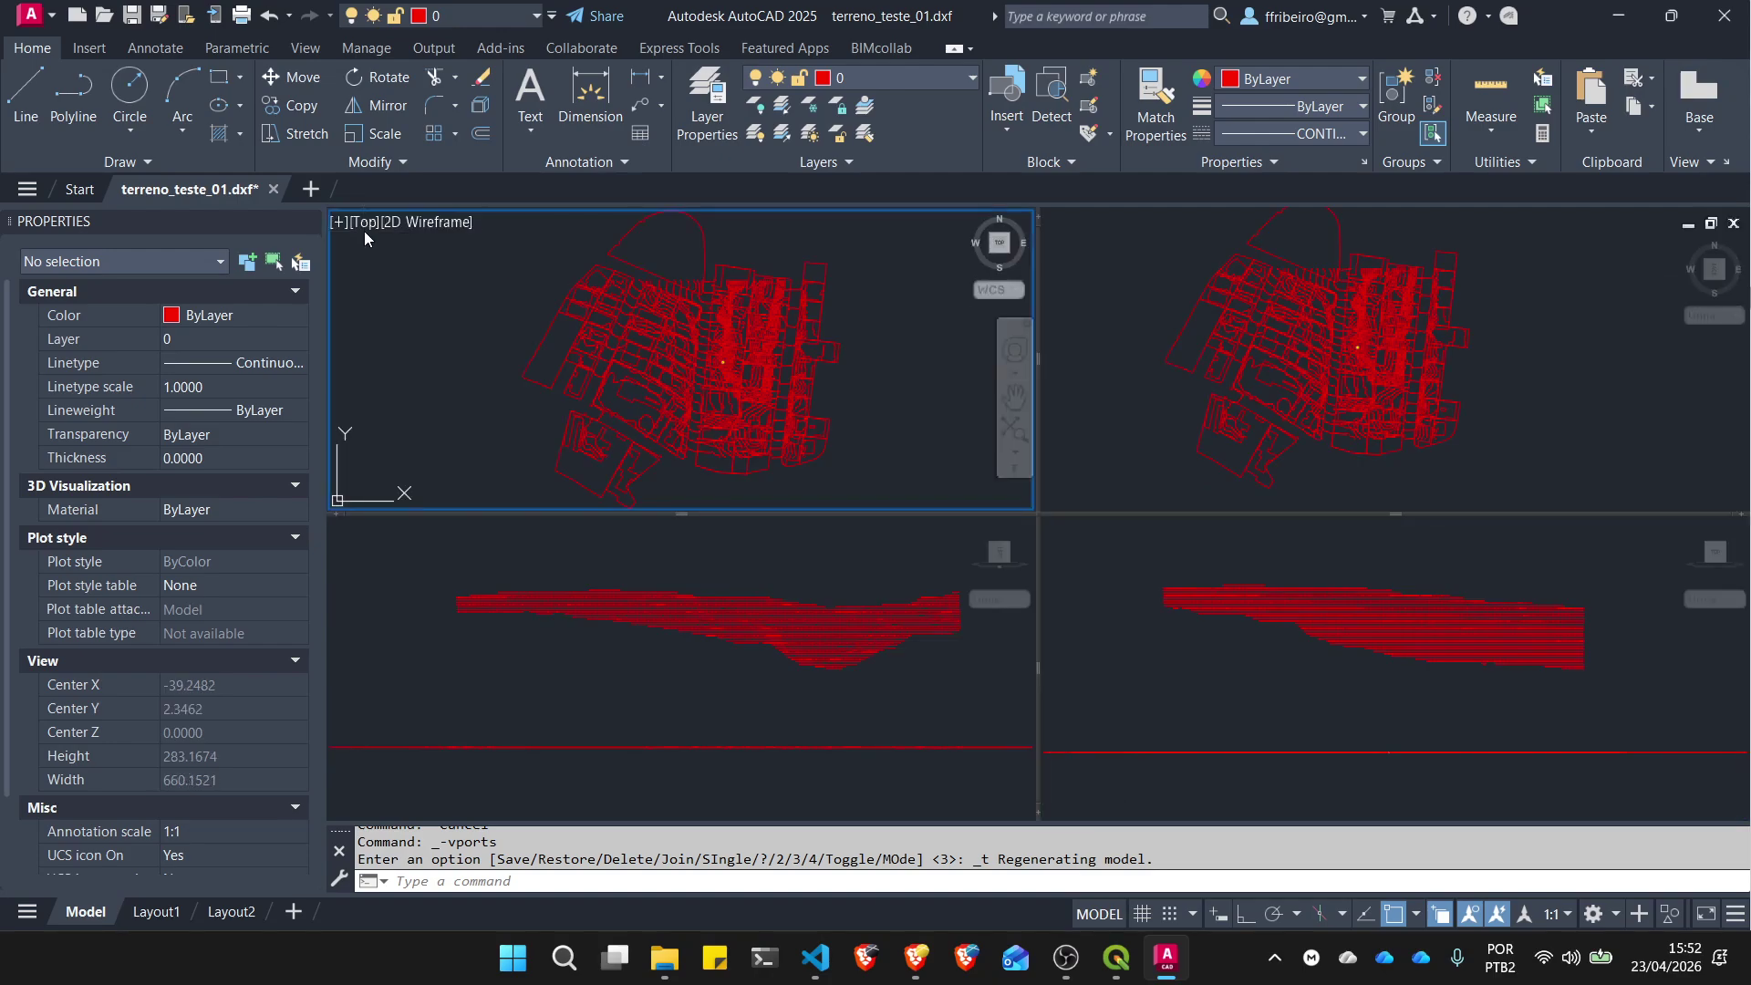
pyautogui.doubleClick(339, 222)
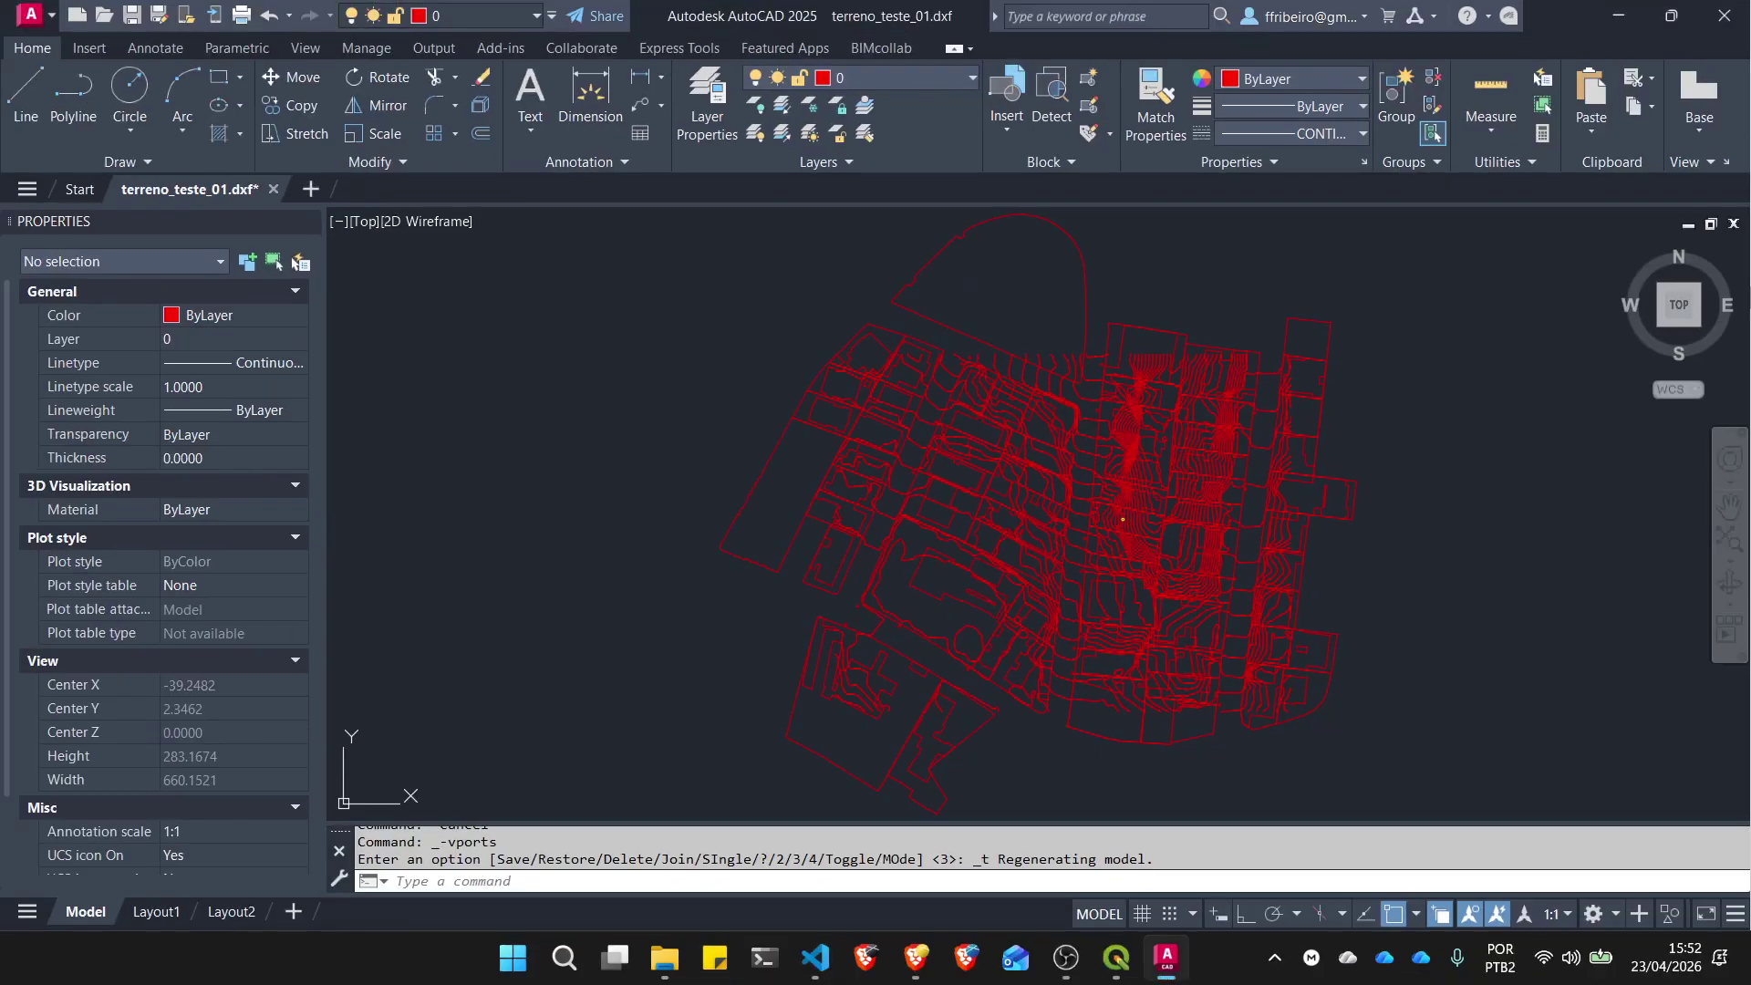
# Step: Orbit the second Top viewport into a maximized 3D view and examine the height difference between the 3D contours and the flat linework
pyautogui.doubleClick(341, 224)
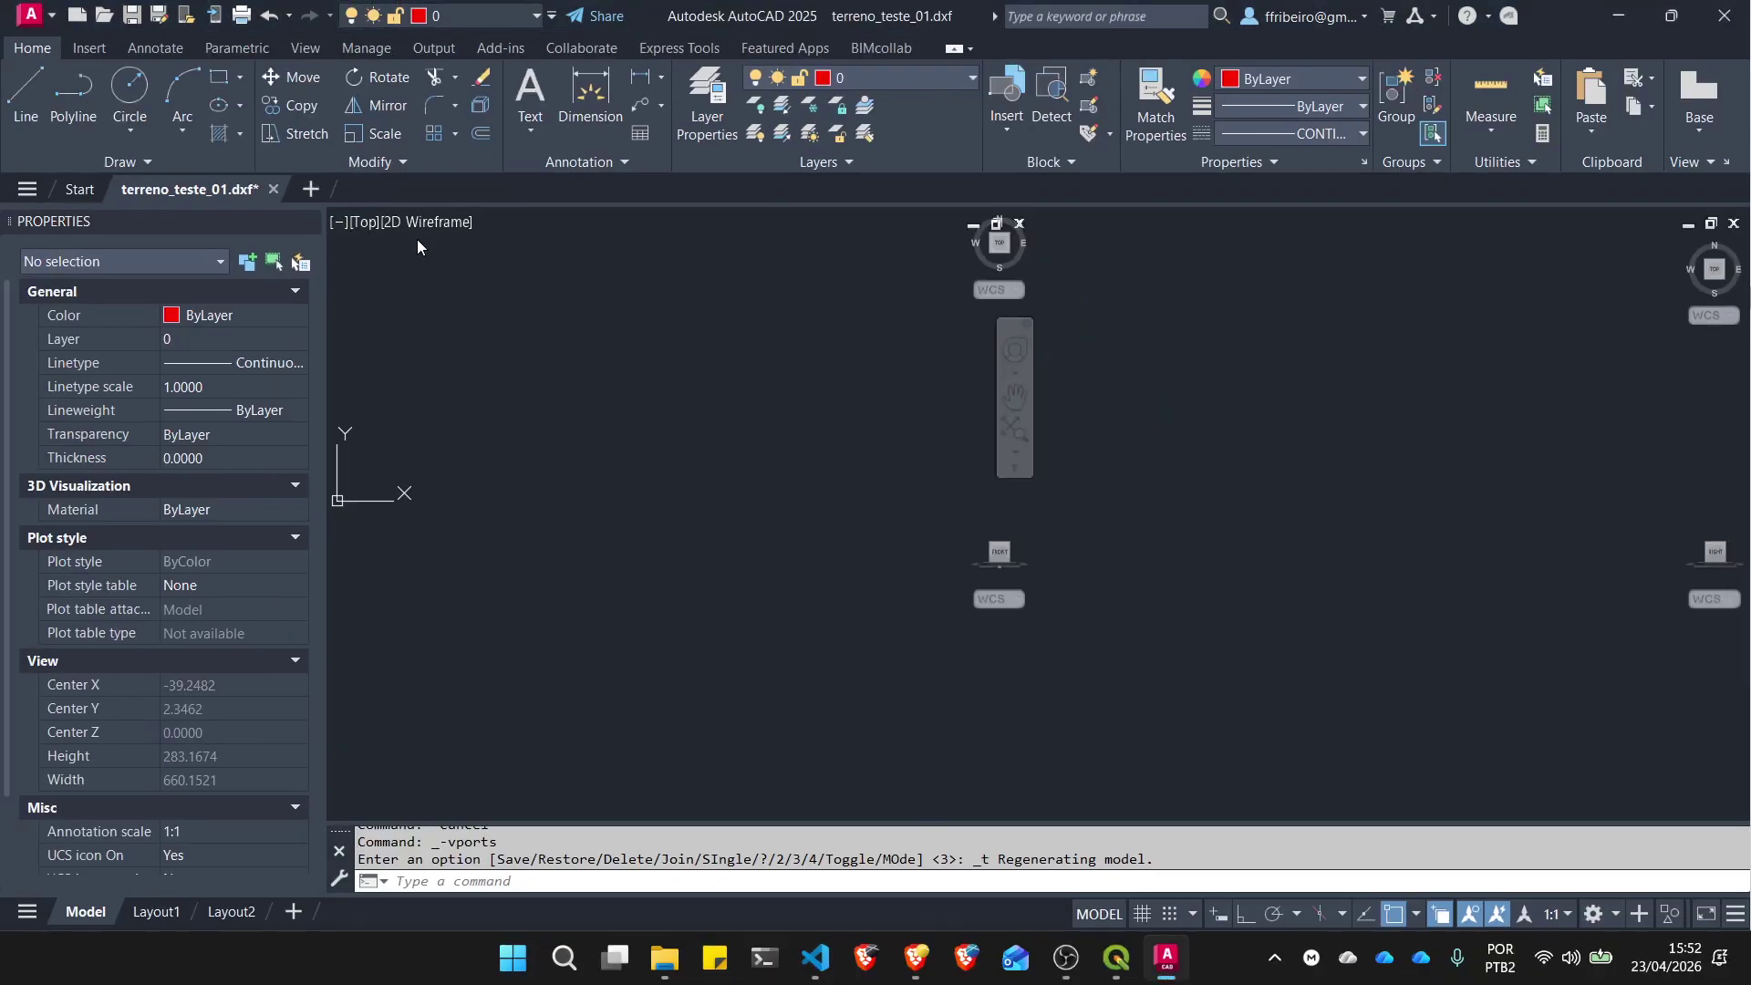
pyautogui.click(1119, 266)
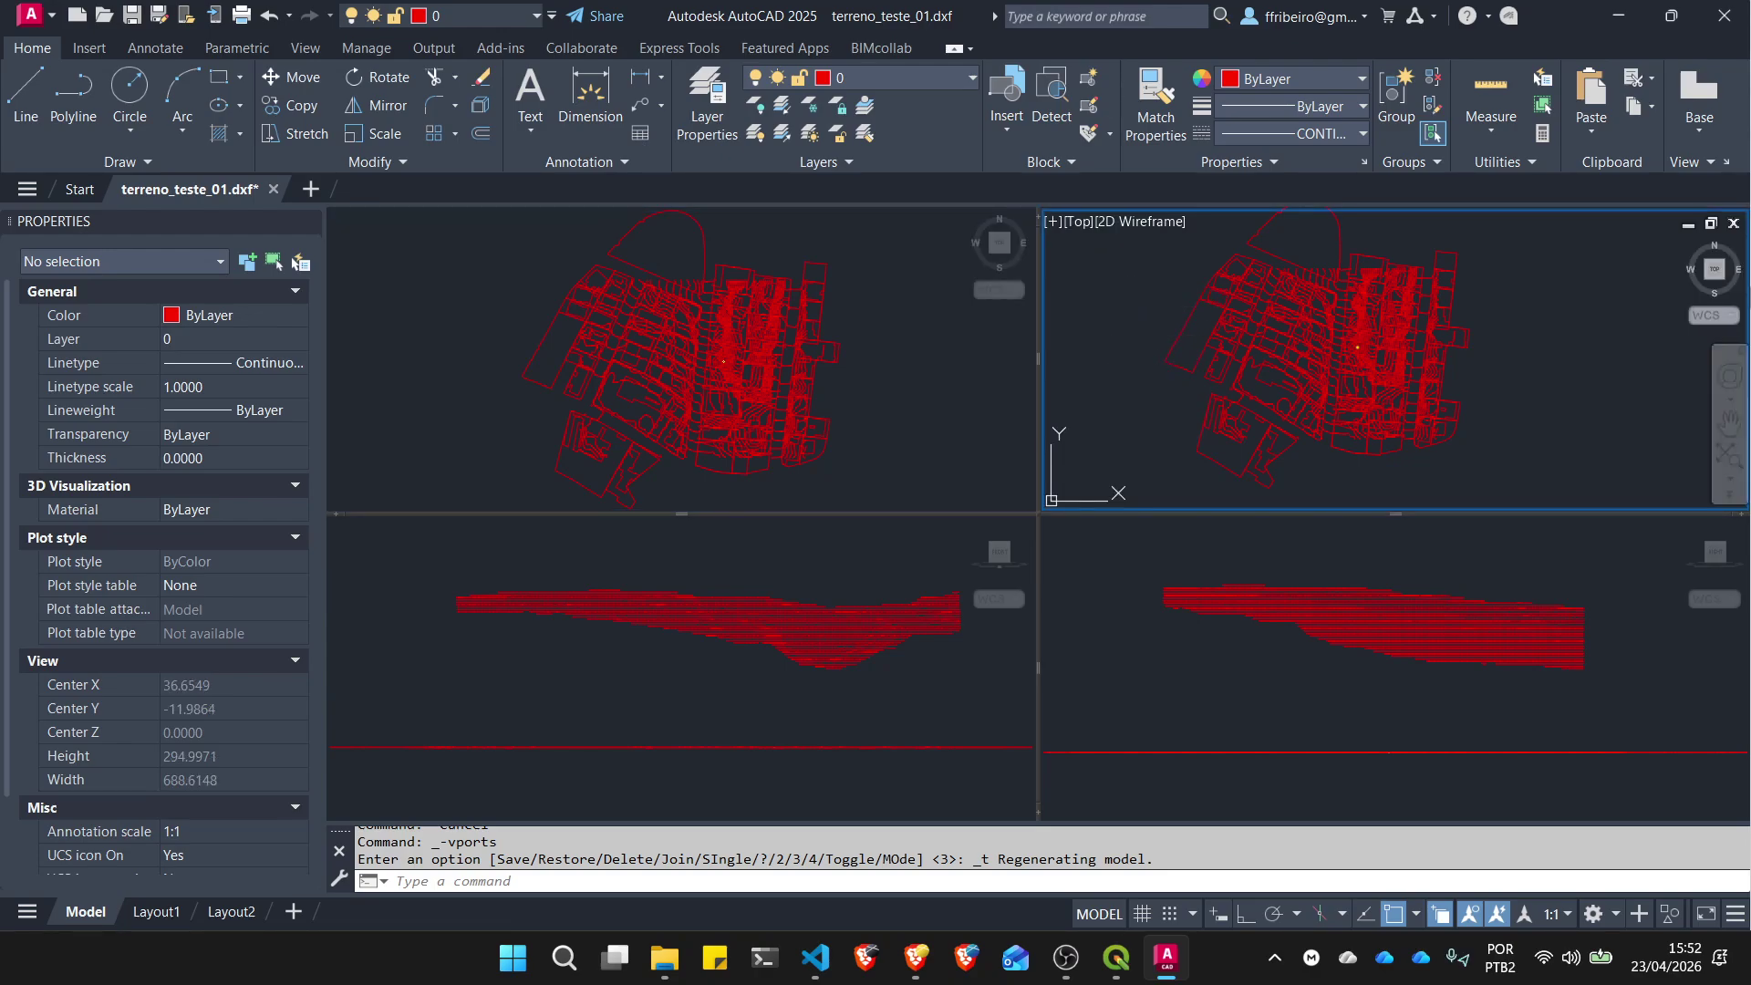
pyautogui.moveTo(1202, 329)
pyautogui.mouseDown()
pyautogui.moveTo(1259, 278)
pyautogui.moveTo(1240, 265)
pyautogui.mouseUp()
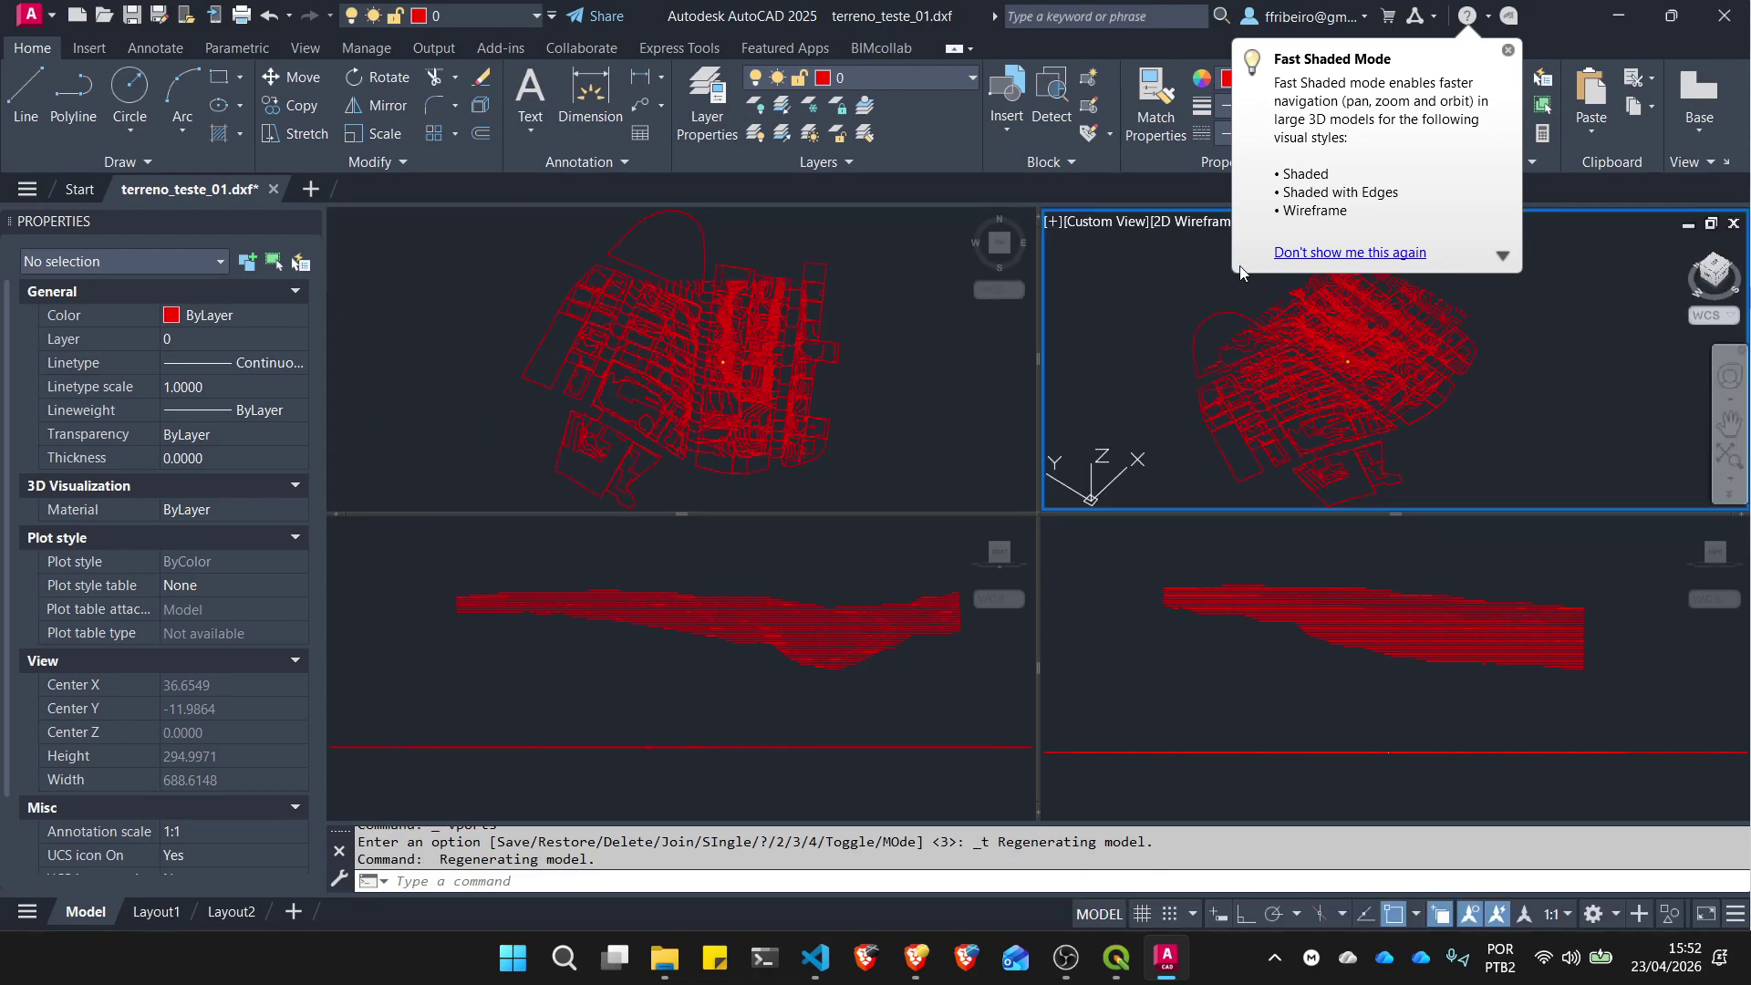
pyautogui.doubleClick(1053, 224)
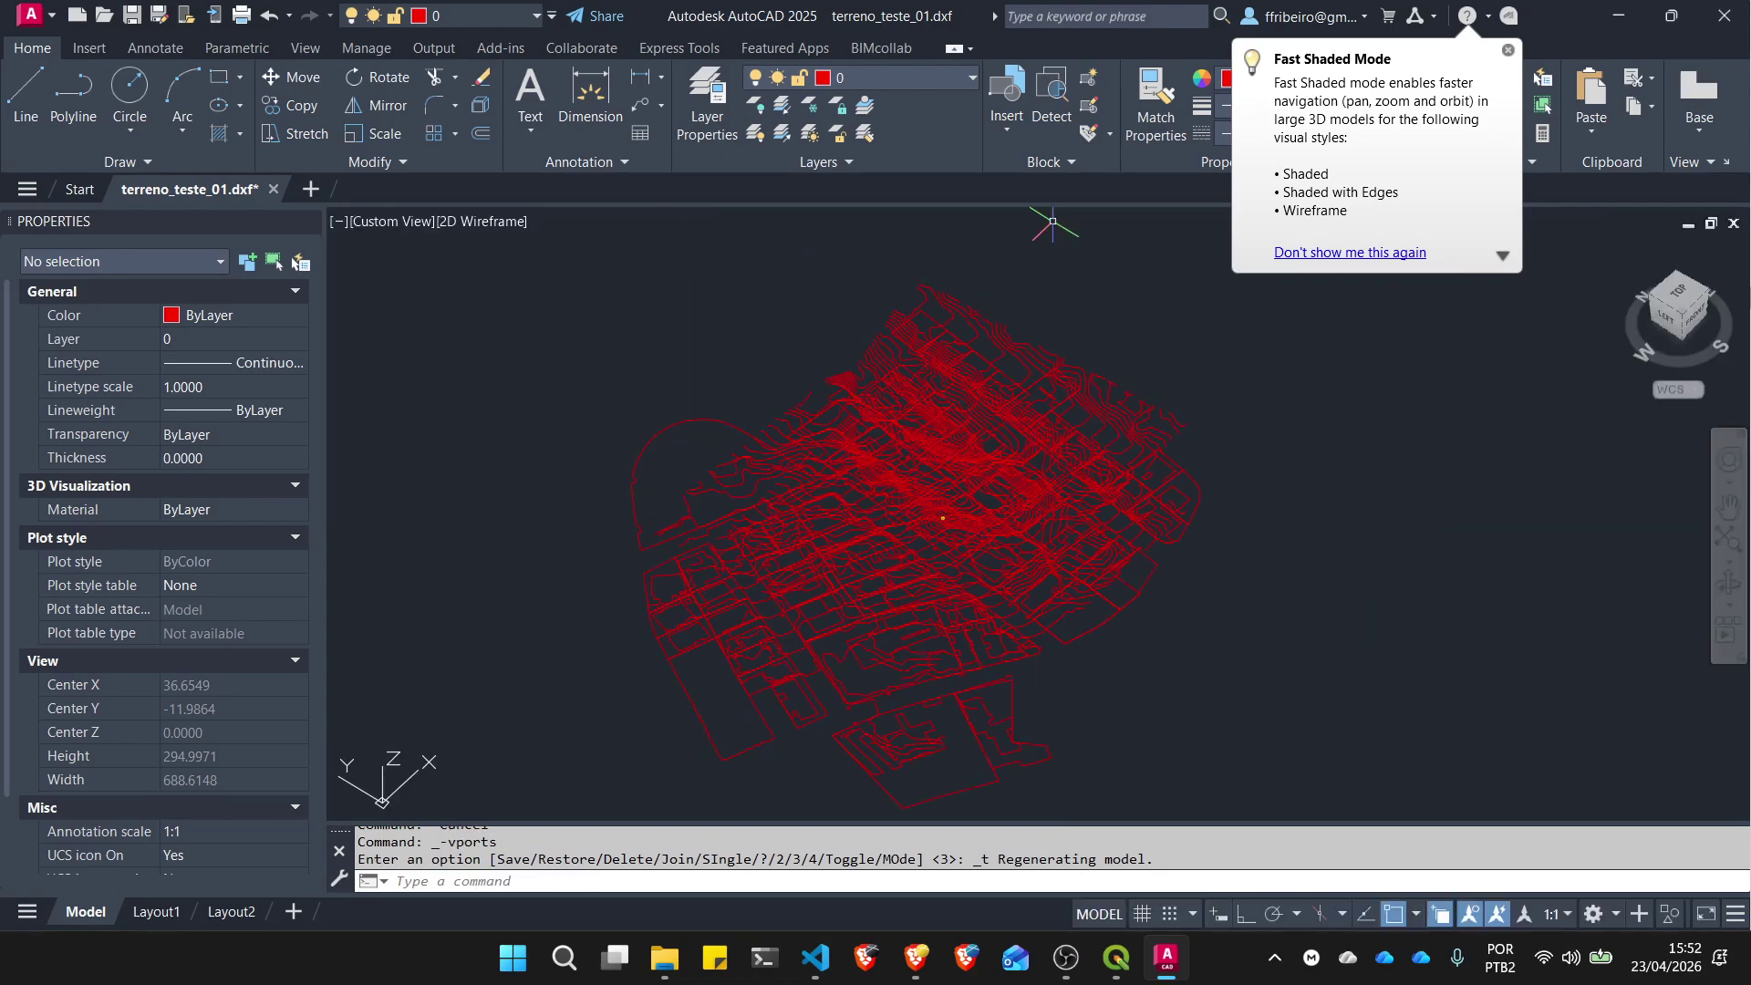
pyautogui.moveTo(1227, 580); pyautogui.dragTo(1221, 410)
pyautogui.scroll(4, 931, 495)
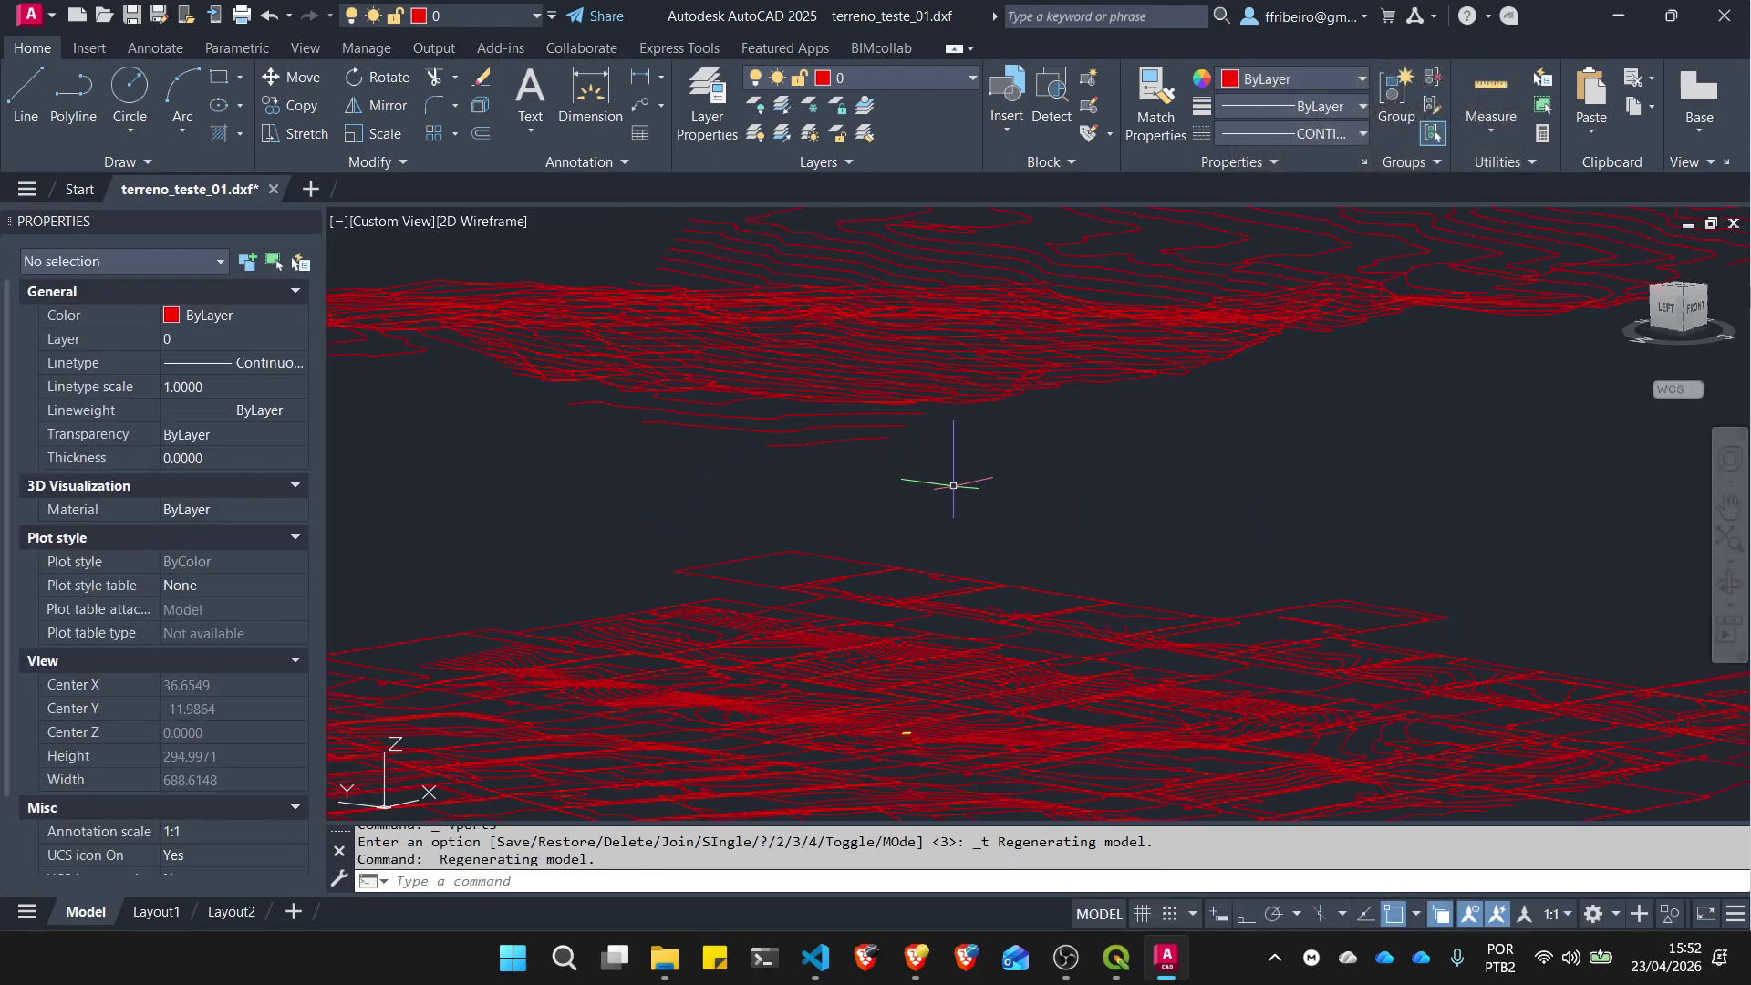
pyautogui.scroll(-2, 938, 489)
pyautogui.scroll(1, 950, 500)
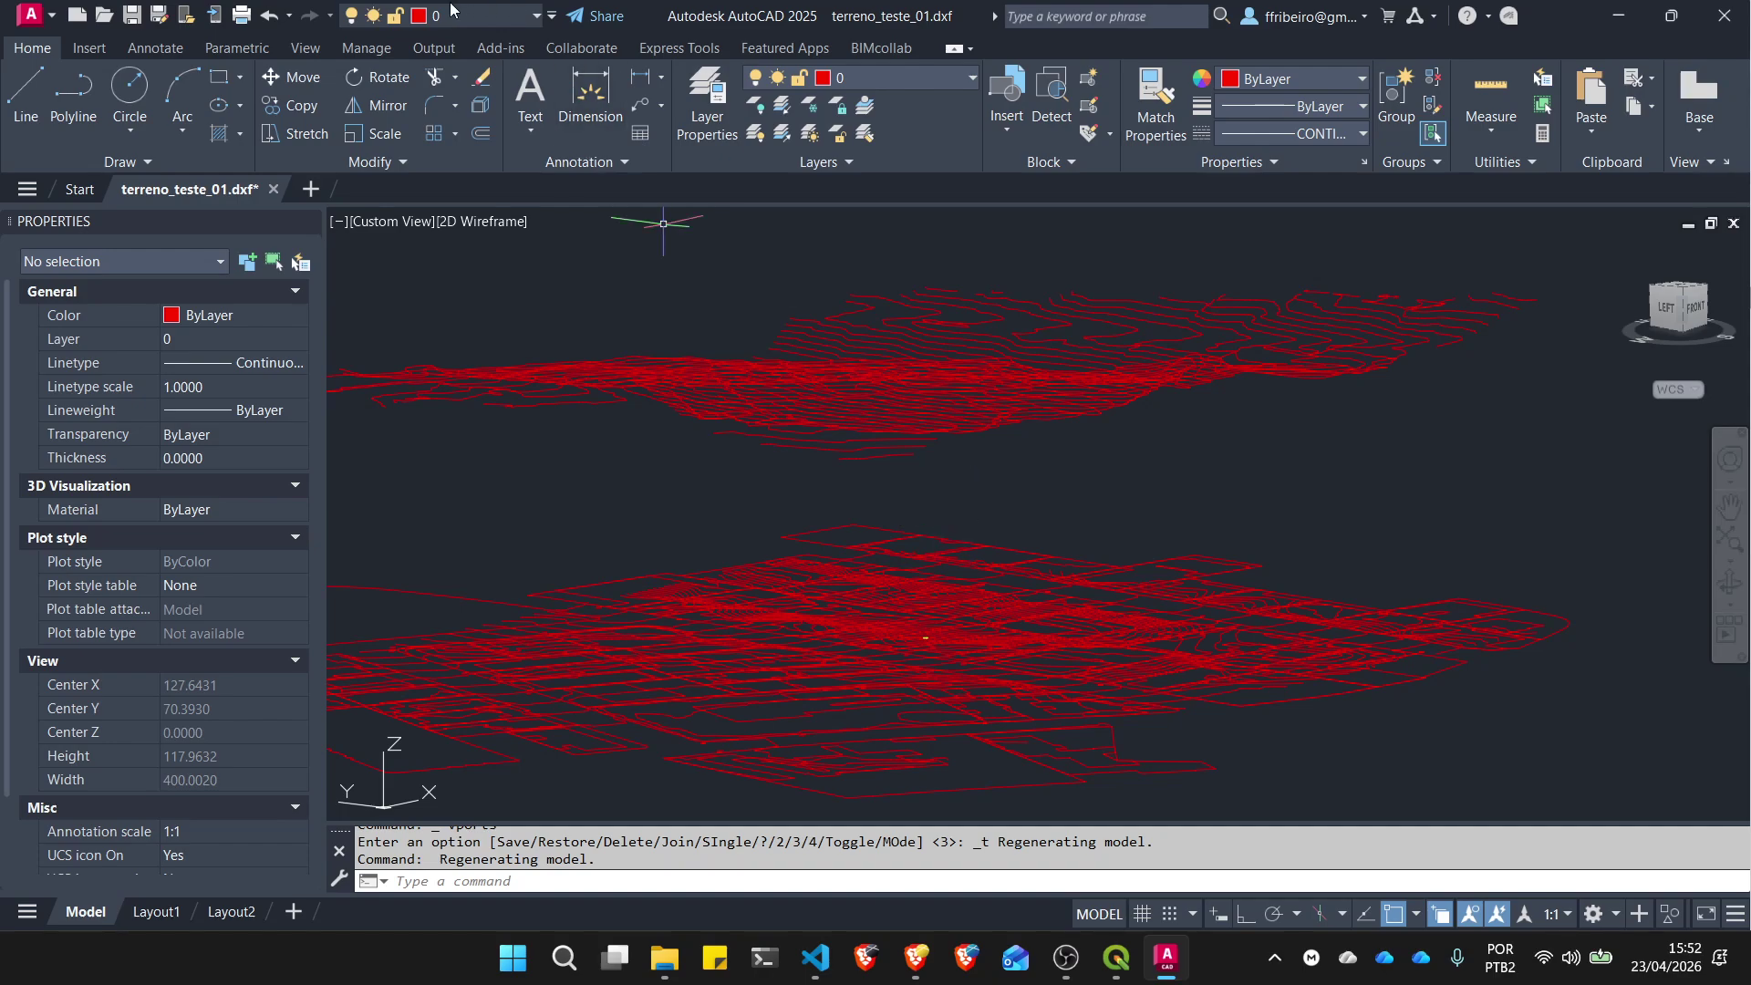
# Step: Set the color of the curvas_de_nivel_3d layer to green in the Layer Properties Manager
pyautogui.click(721, 91)
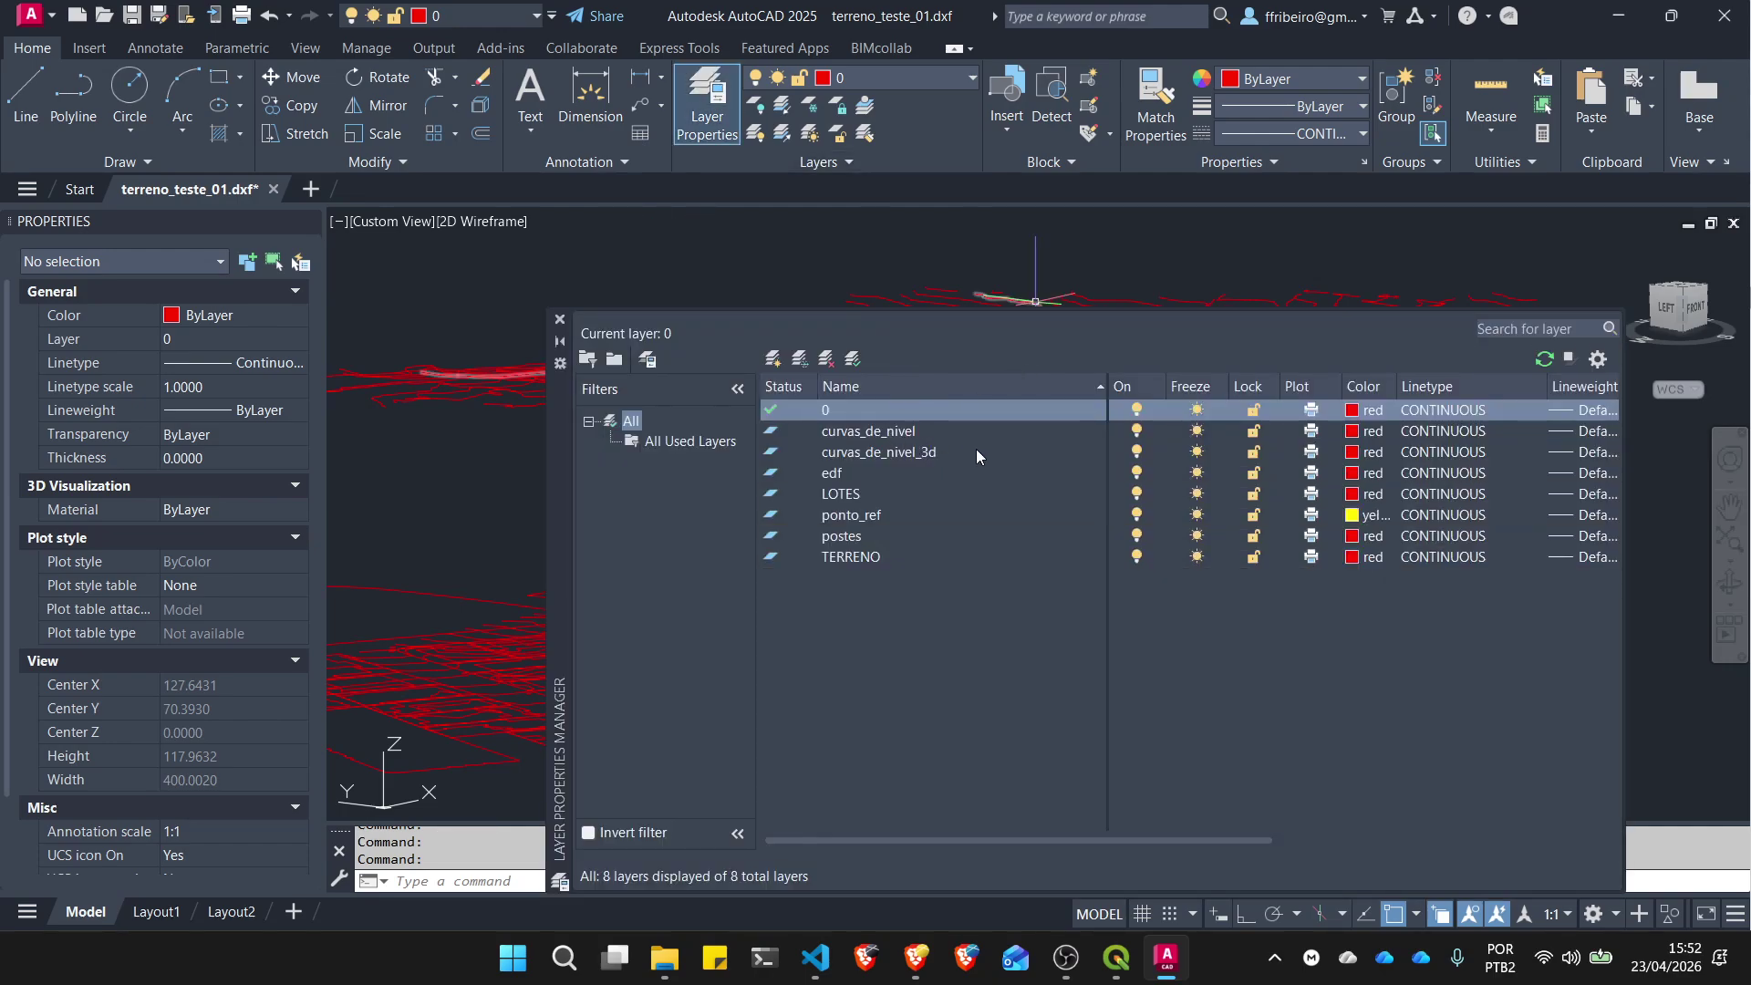
pyautogui.click(1355, 454)
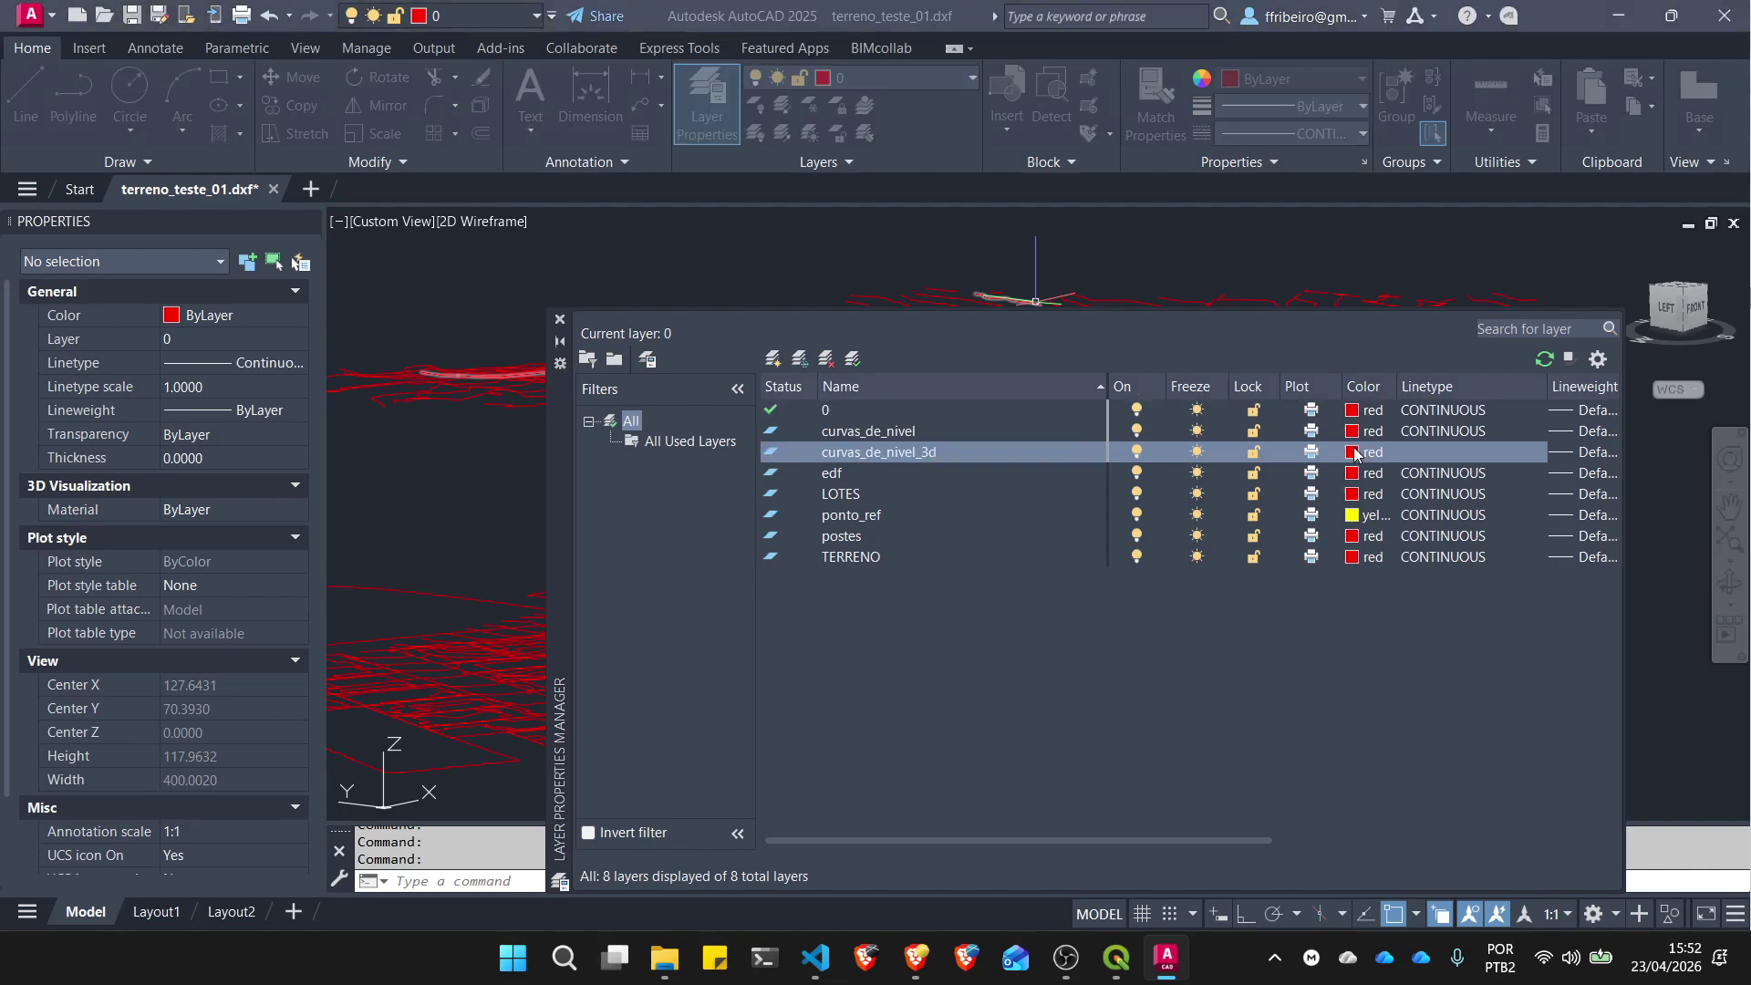
pyautogui.click(728, 524)
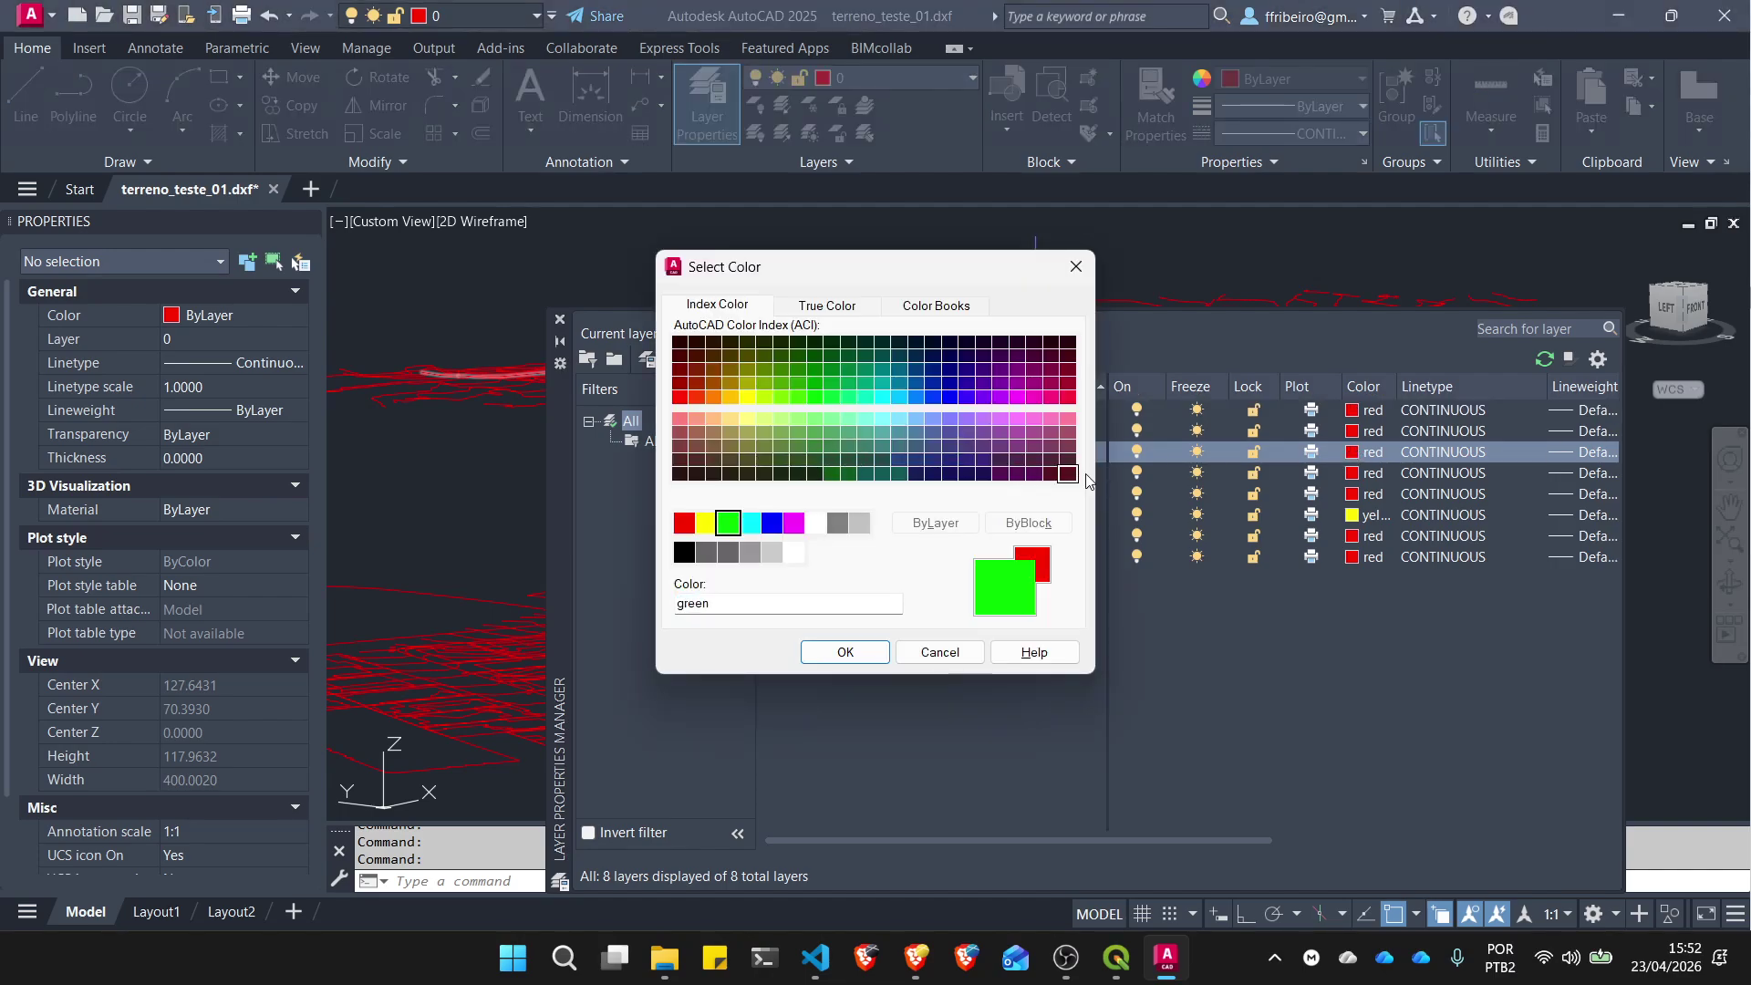
pyautogui.click(843, 651)
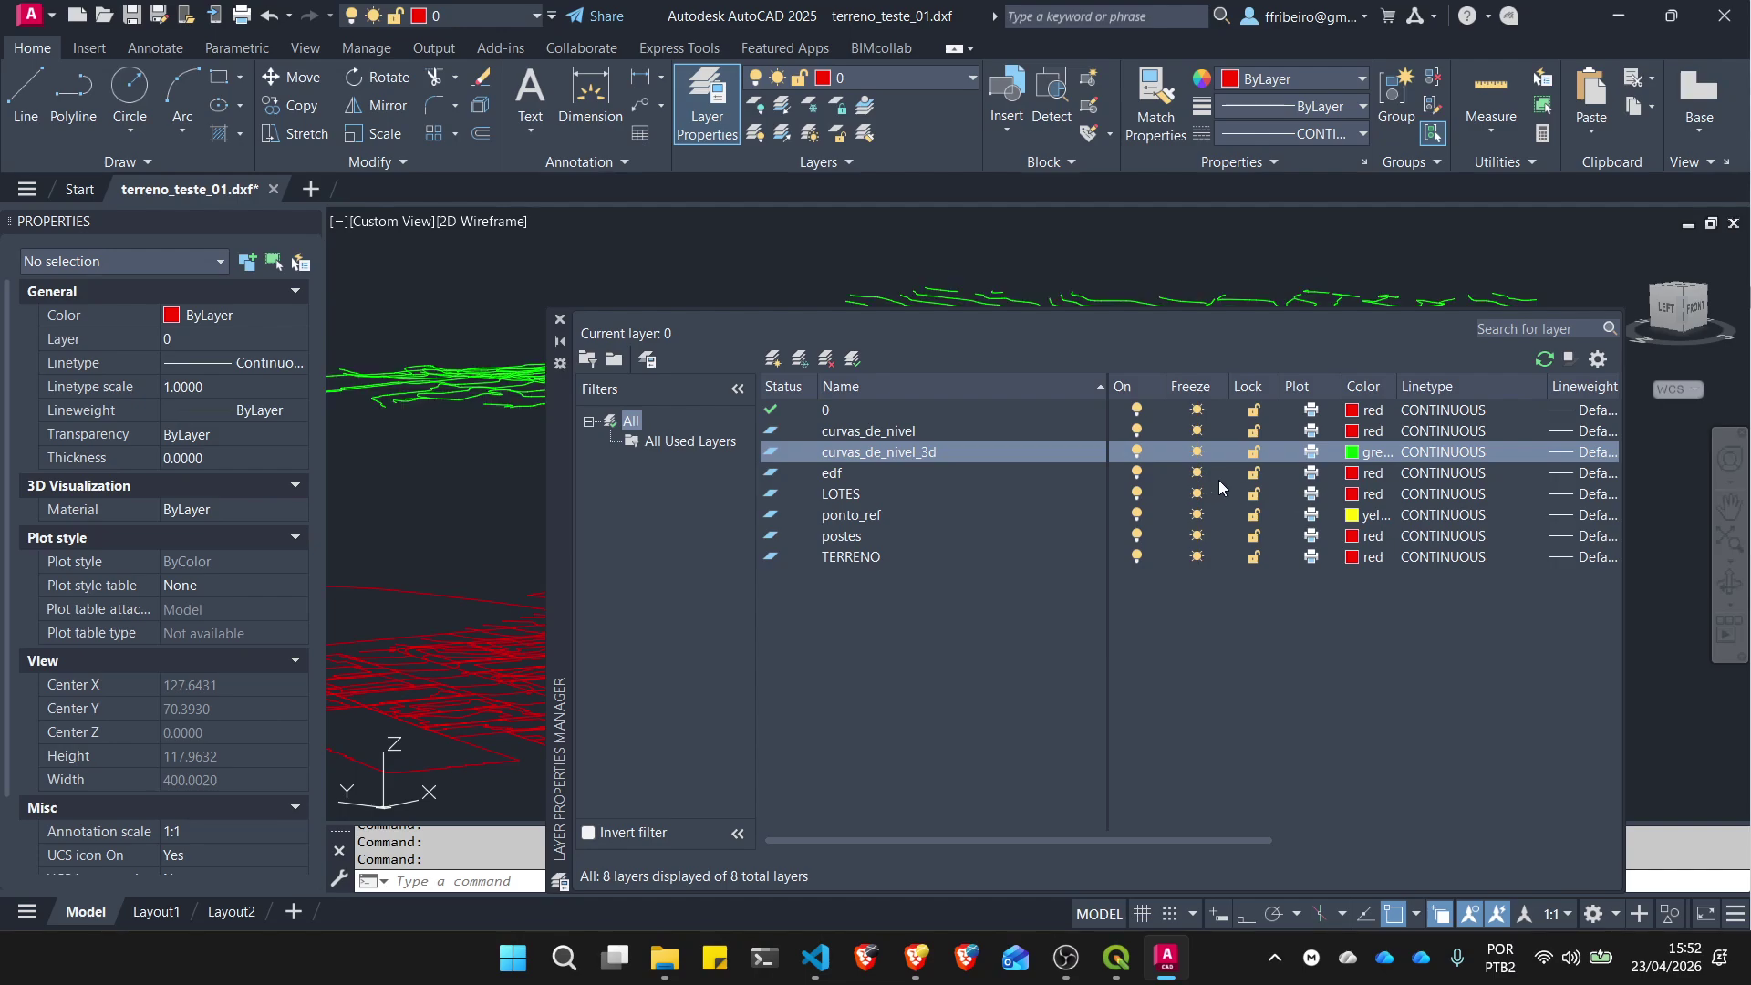
# Step: Set the curvas_de_nivel layer's color to magenta and close the Layer Properties Manager
pyautogui.click(1355, 431)
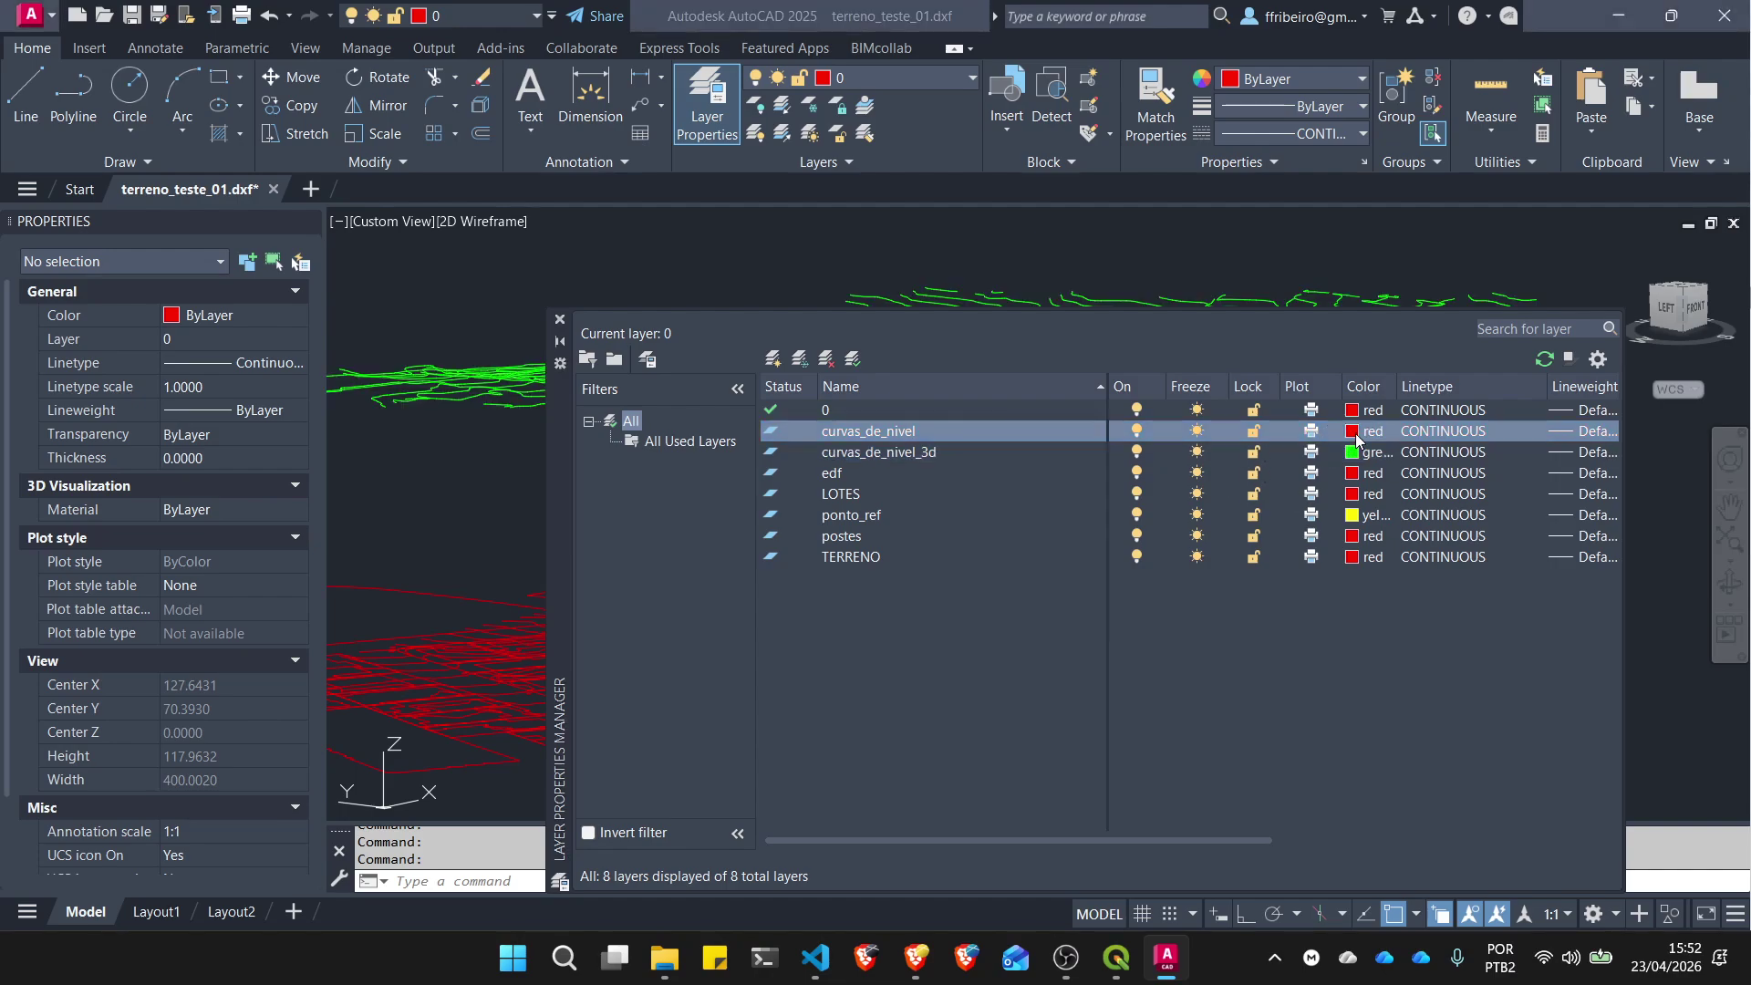
pyautogui.click(797, 522)
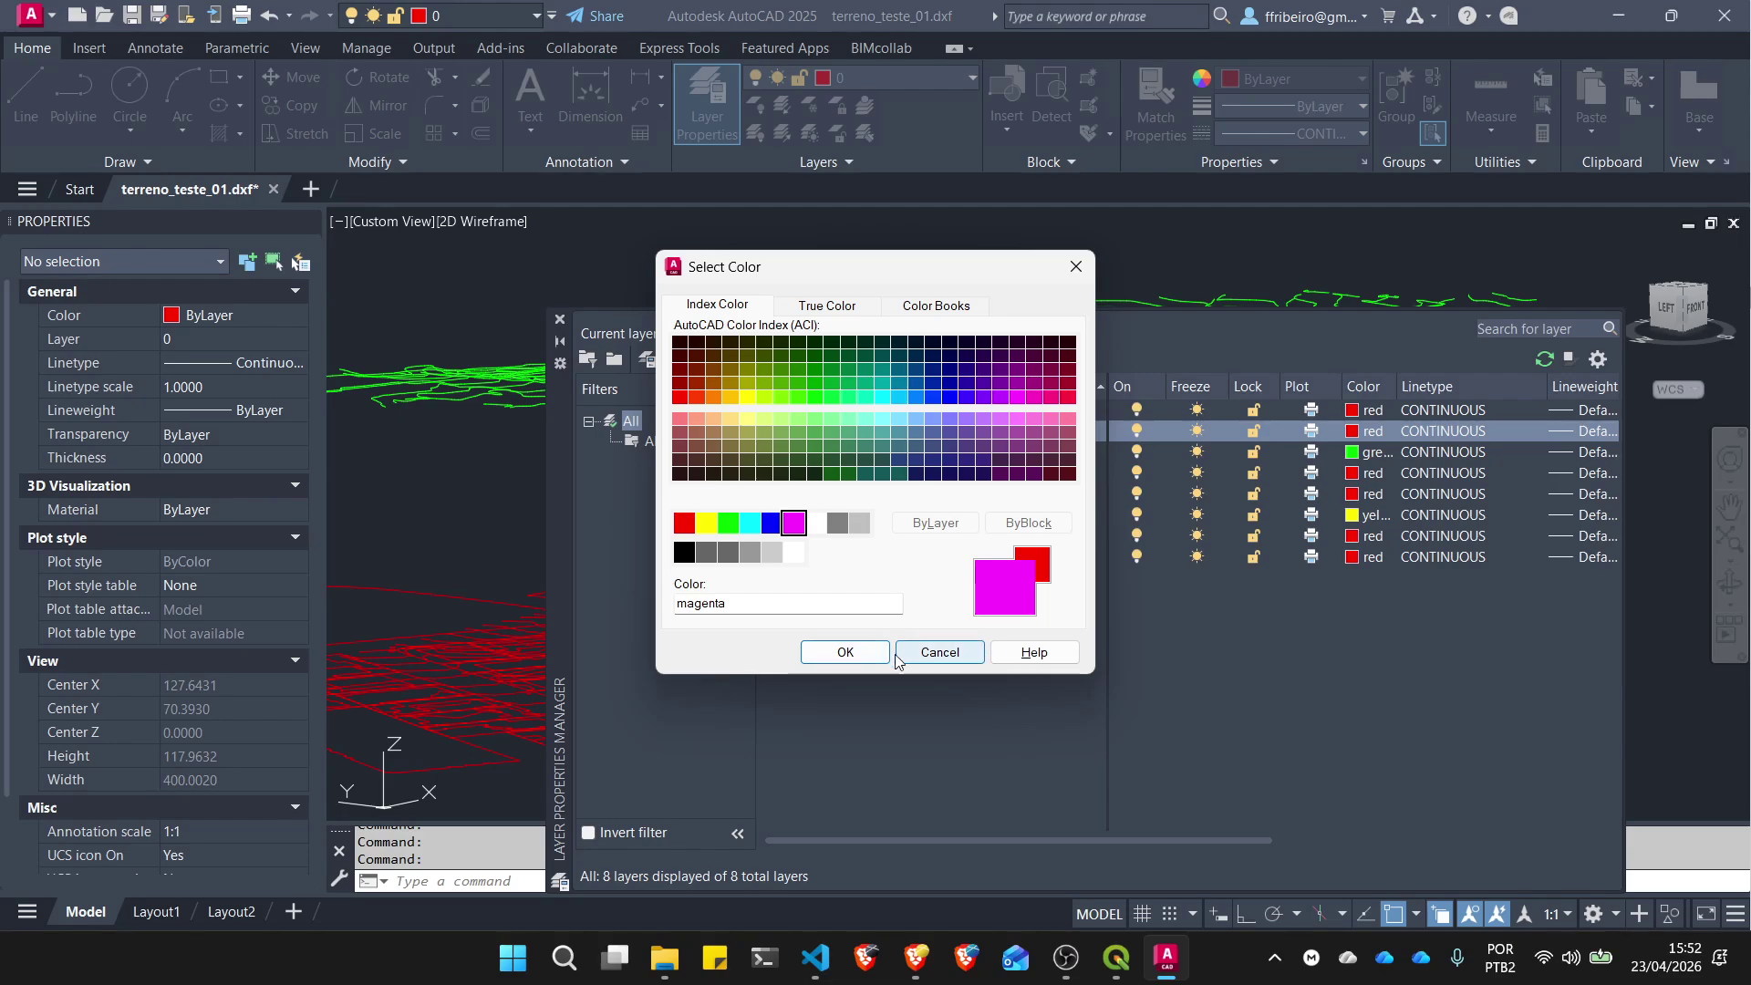
pyautogui.click(861, 653)
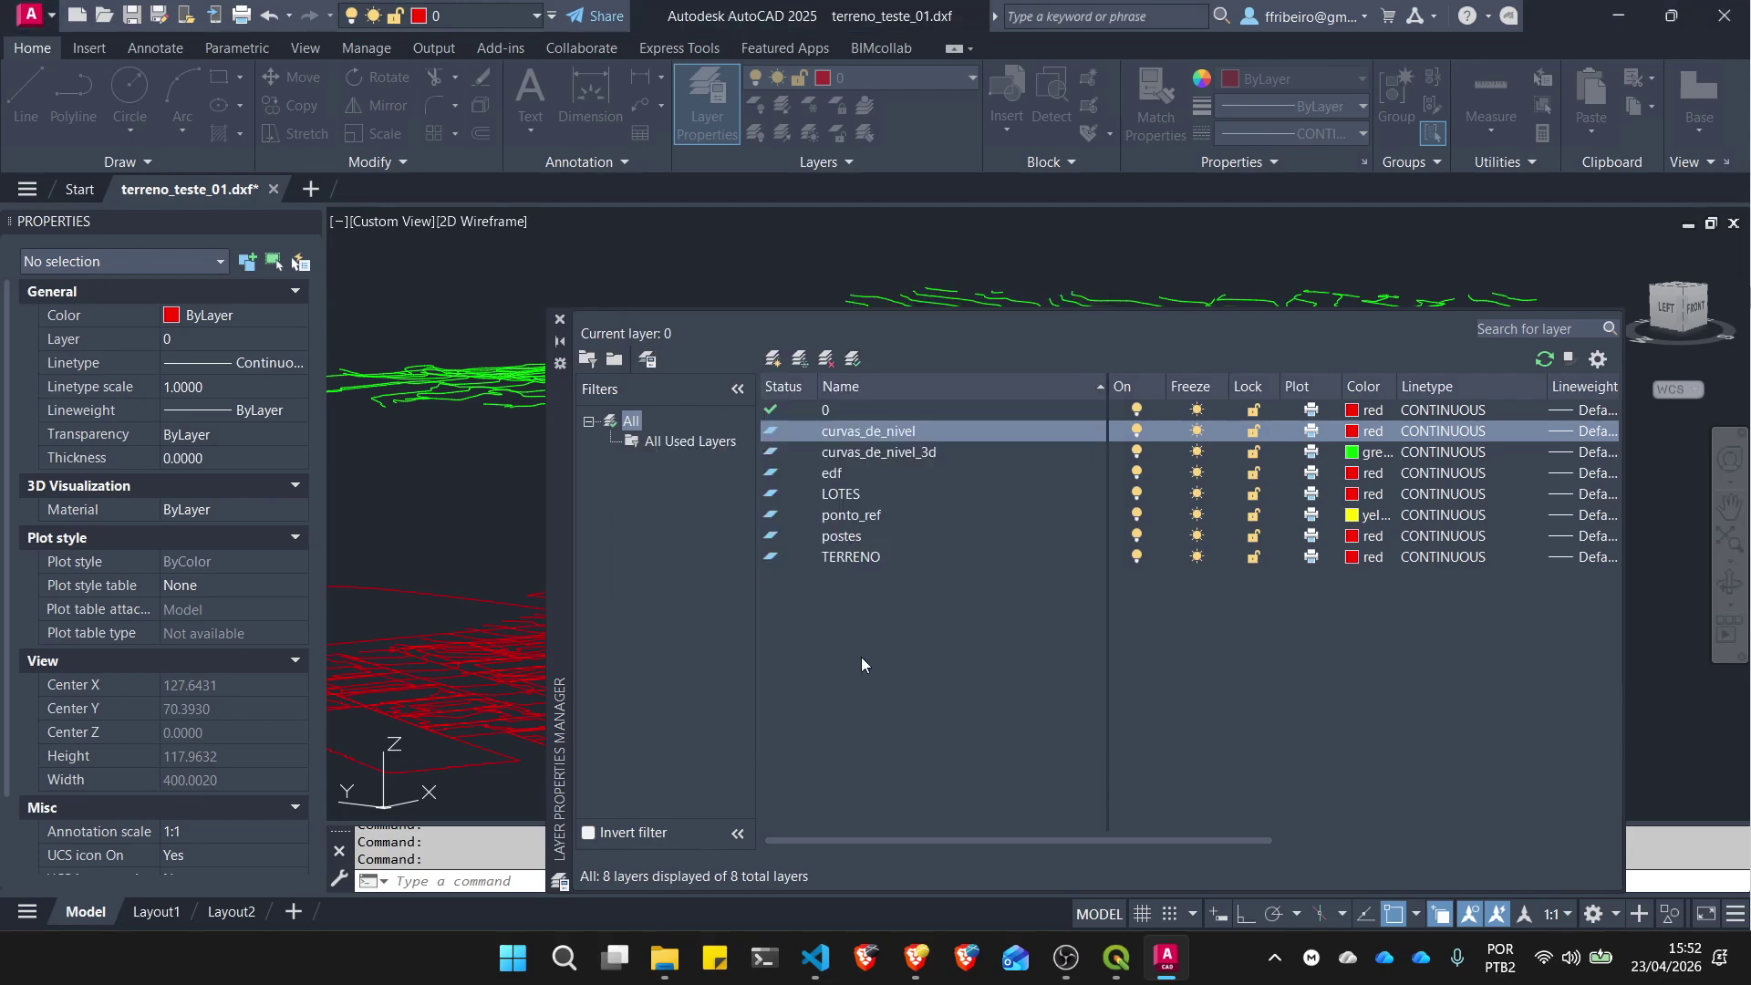
pyautogui.click(560, 320)
# Step: Examine the 3D contours against the flat contours from several orbit angles, closing and reopening the Properties palette along the way
pyautogui.scroll(3, 997, 575)
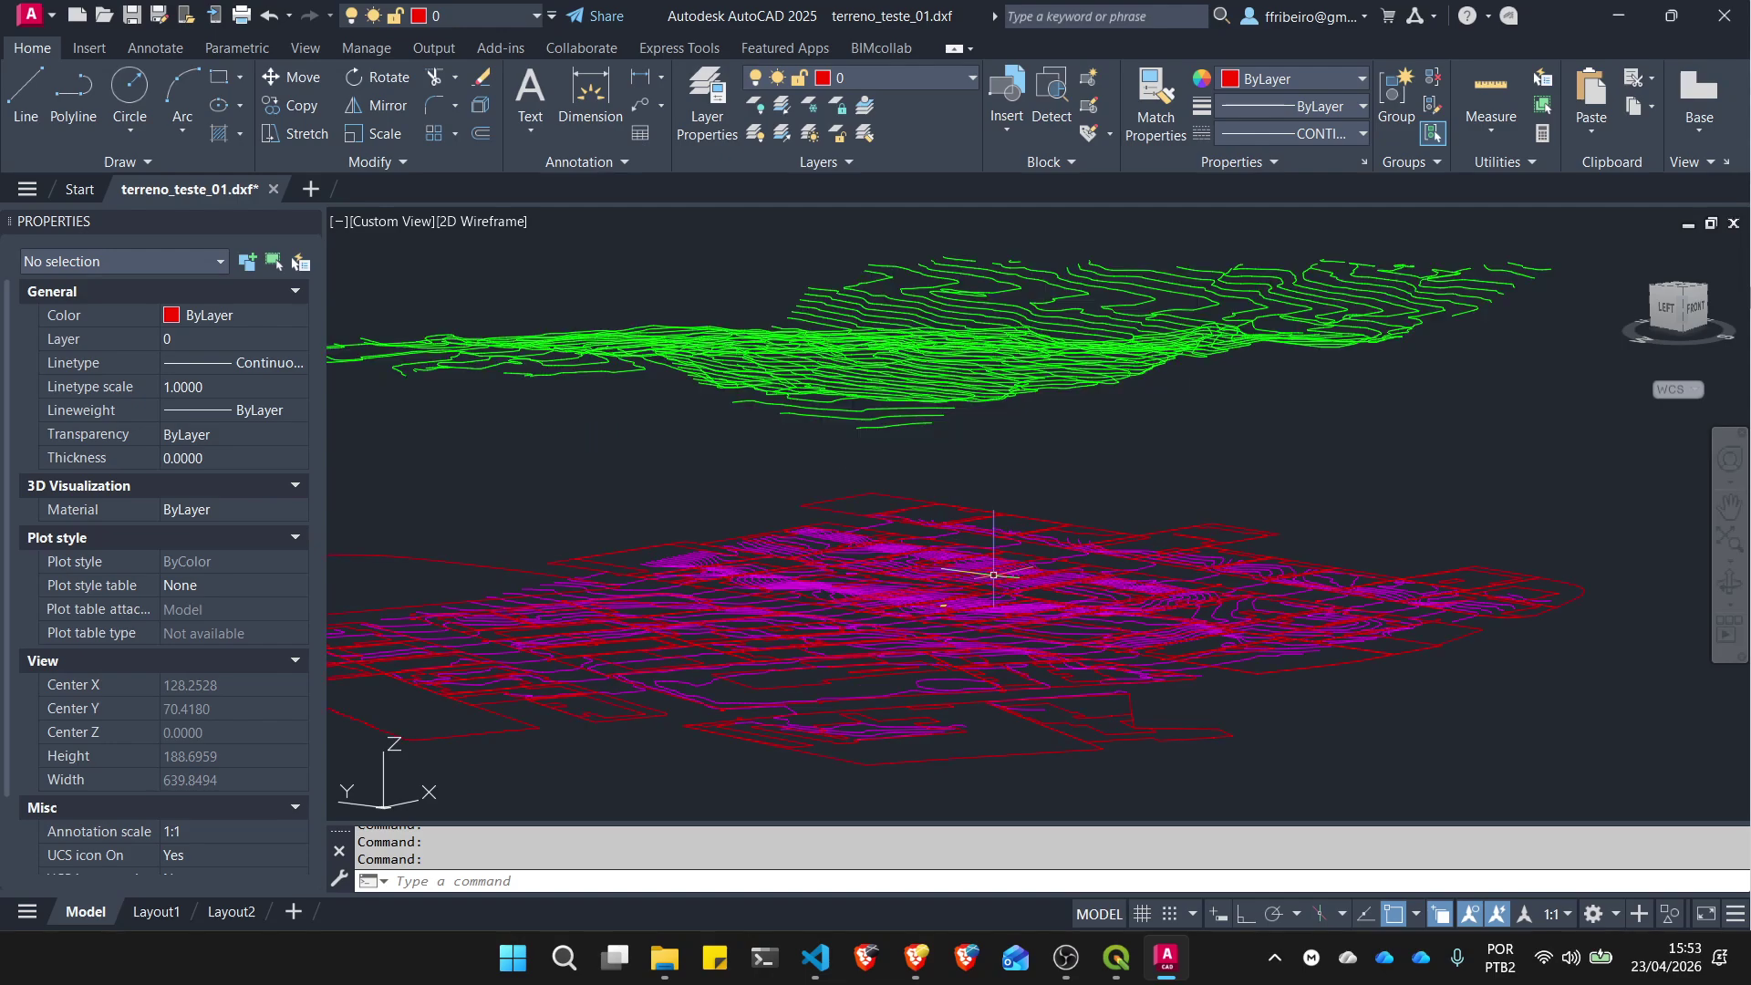
pyautogui.scroll(-4, 1082, 537)
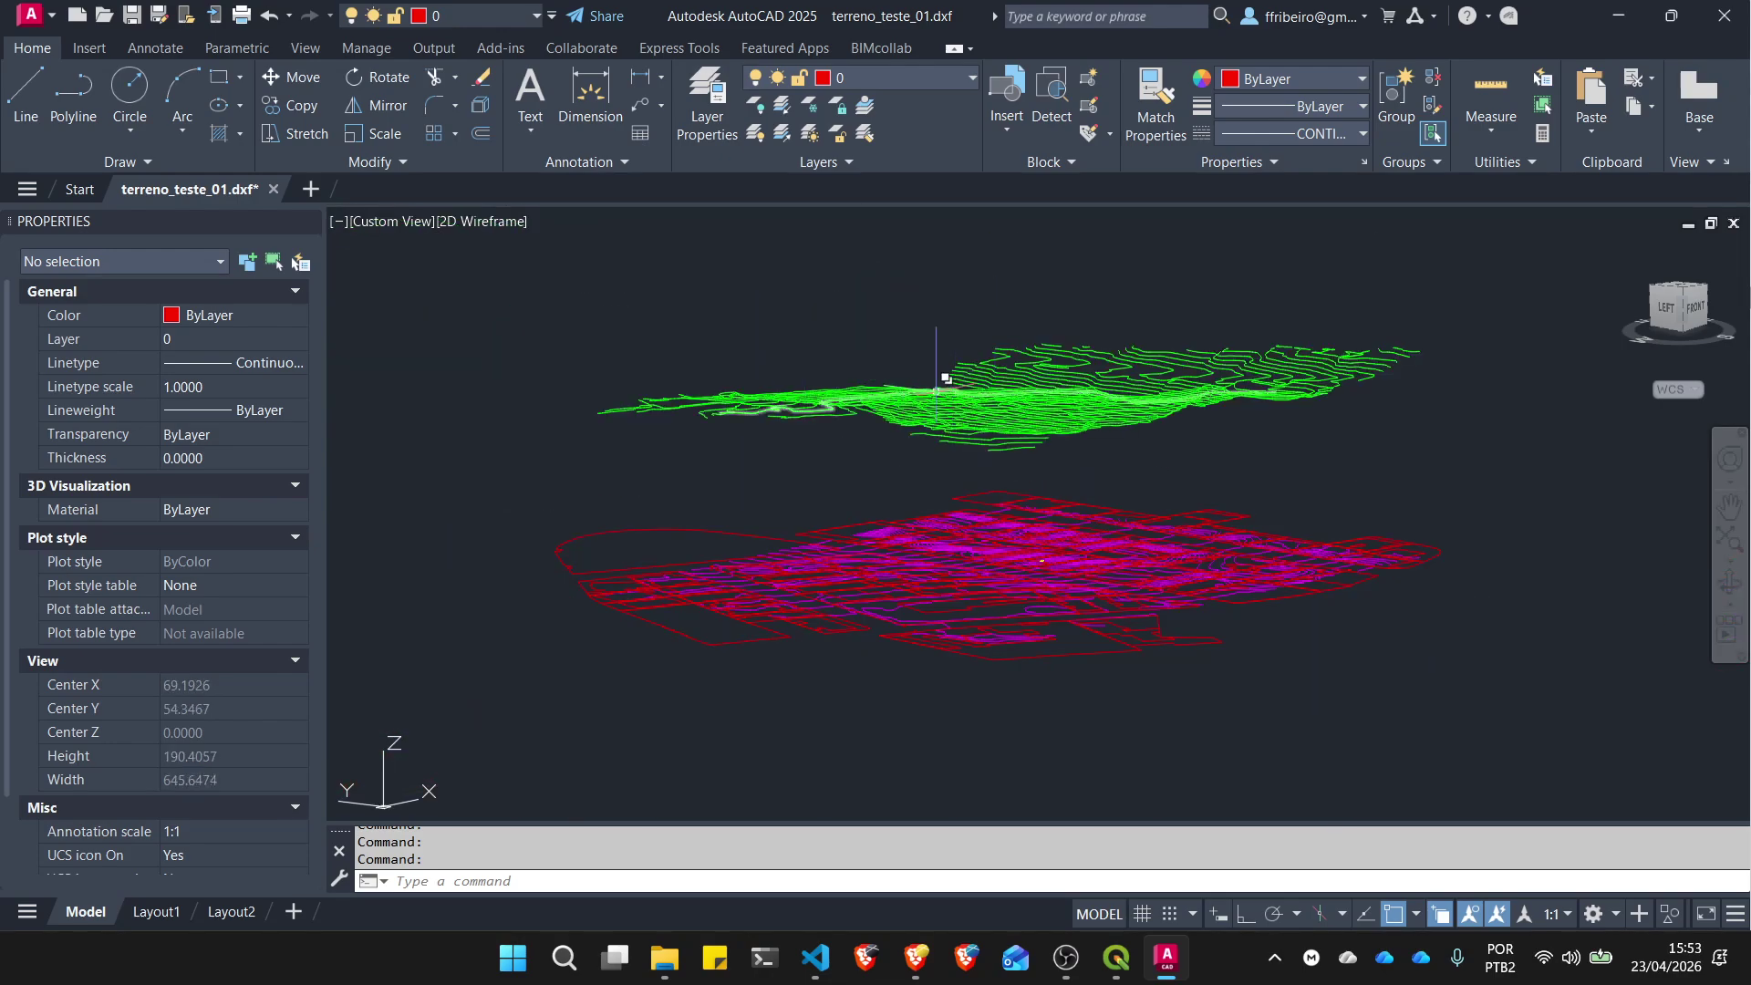
pyautogui.scroll(4, 898, 384)
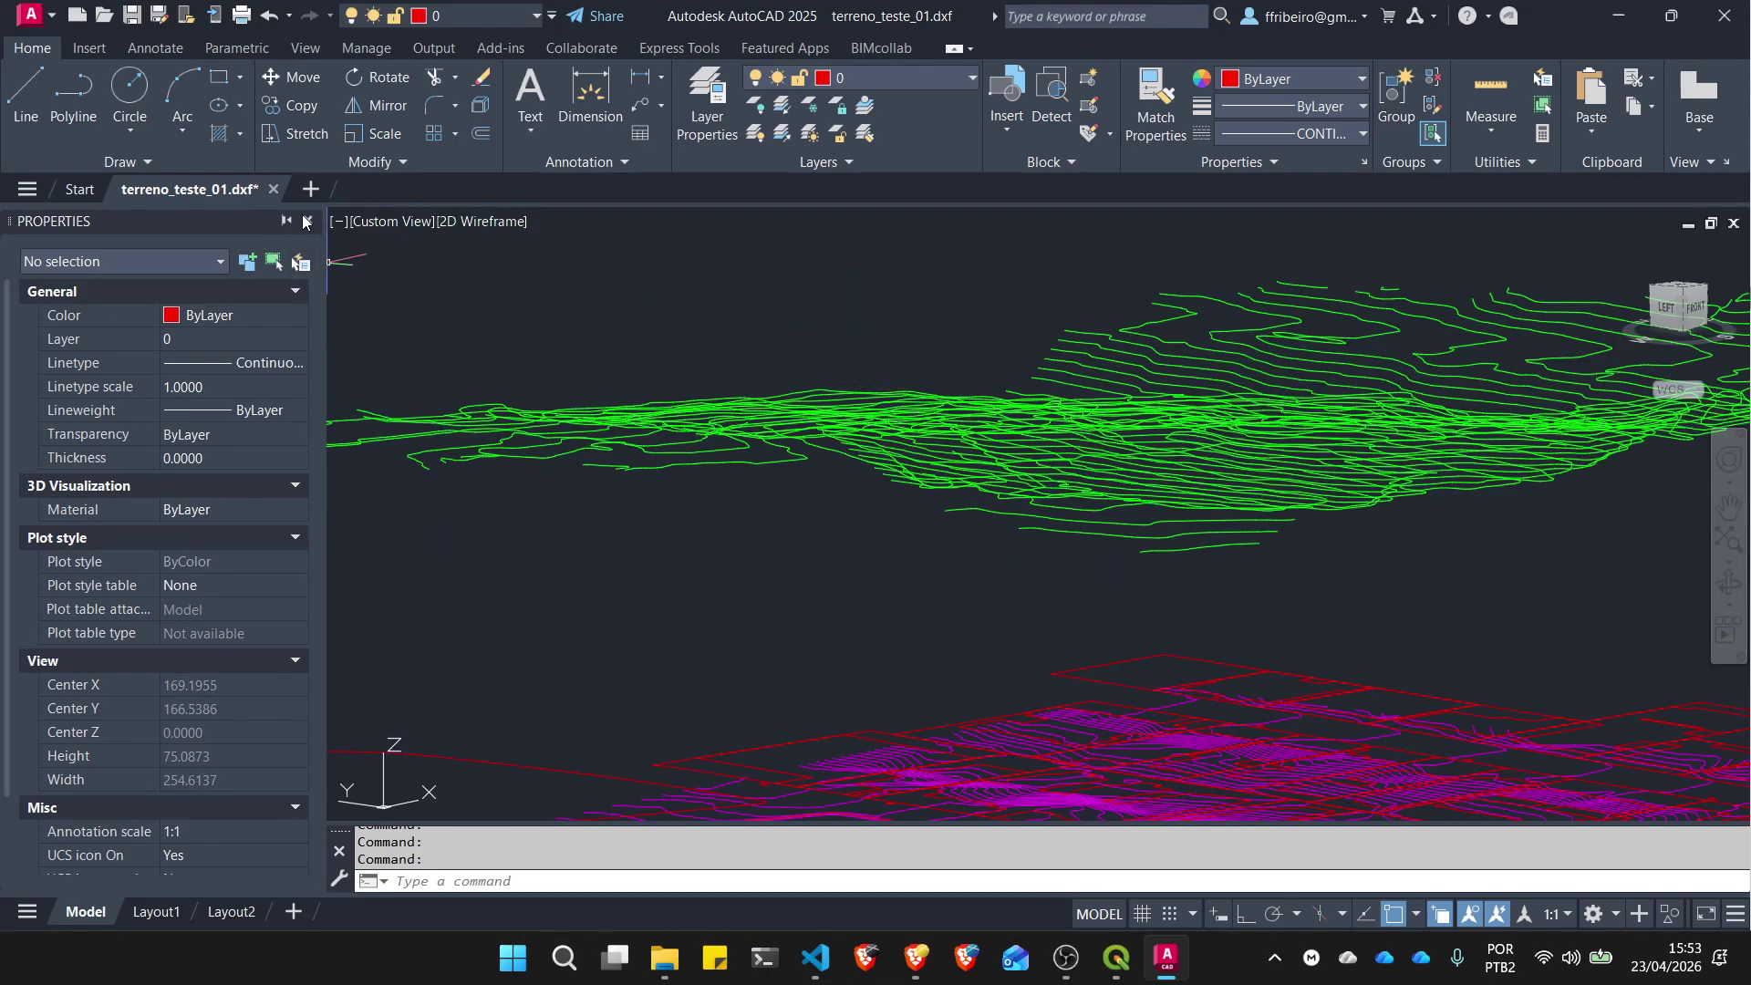
pyautogui.click(309, 221)
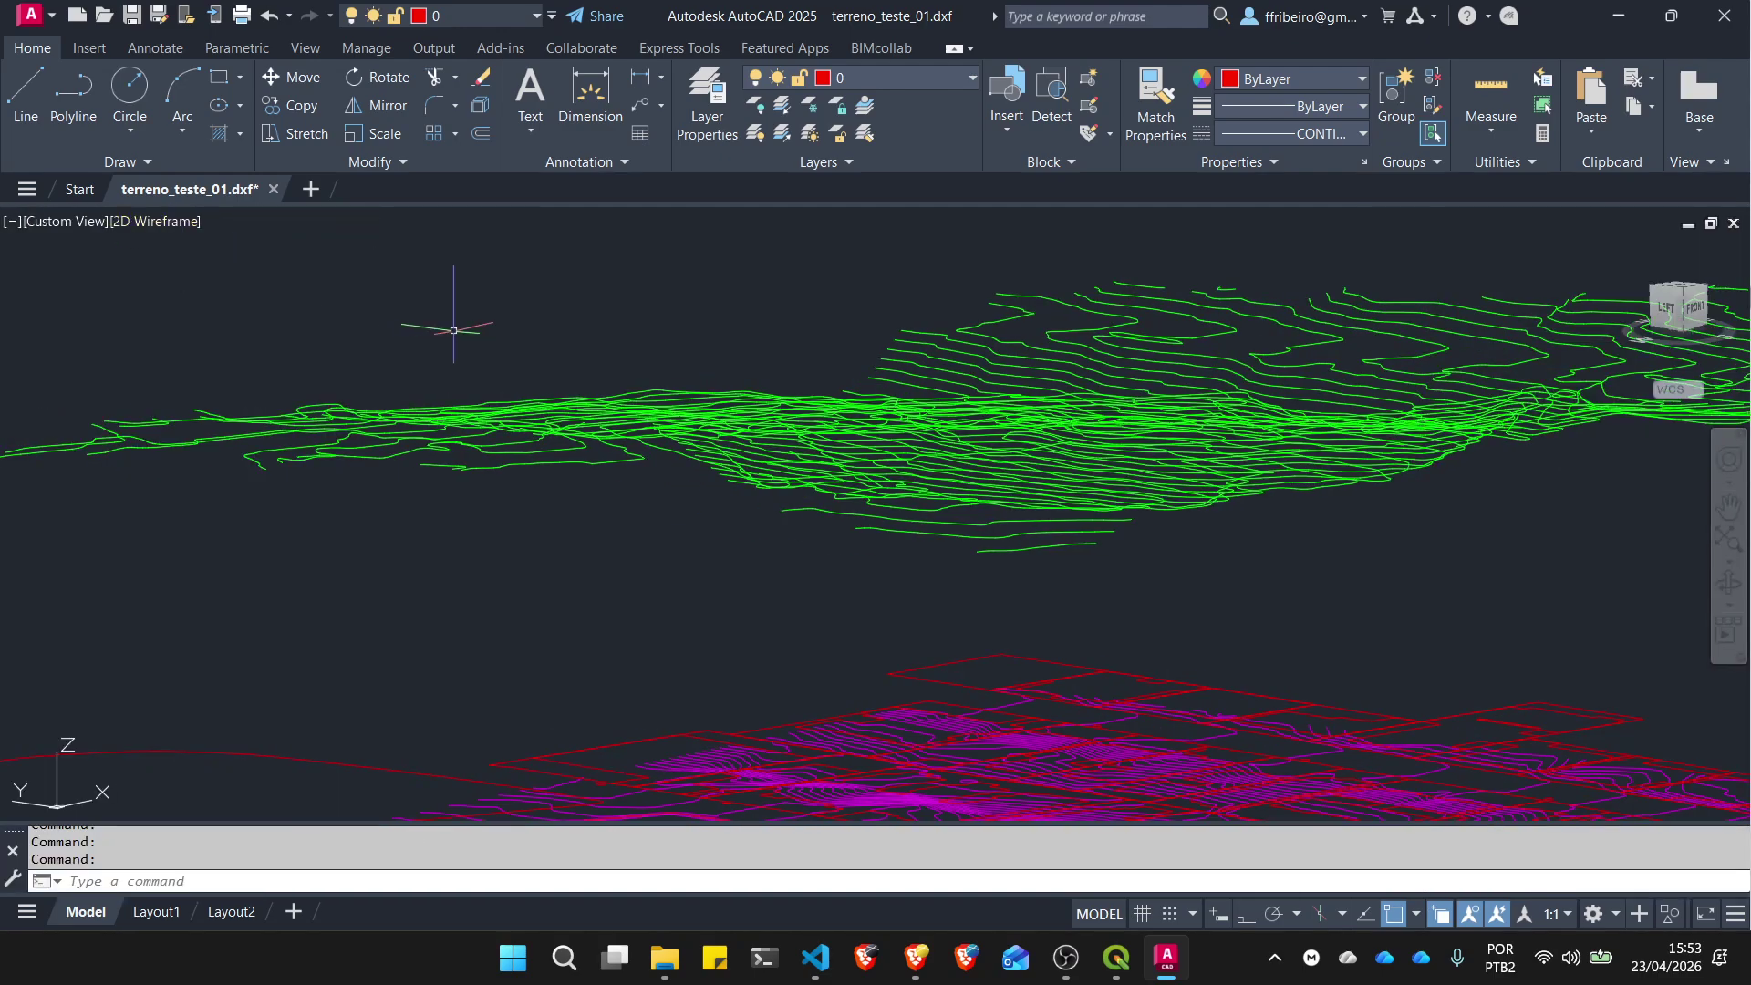
pyautogui.hotkey('ctrl', '1')
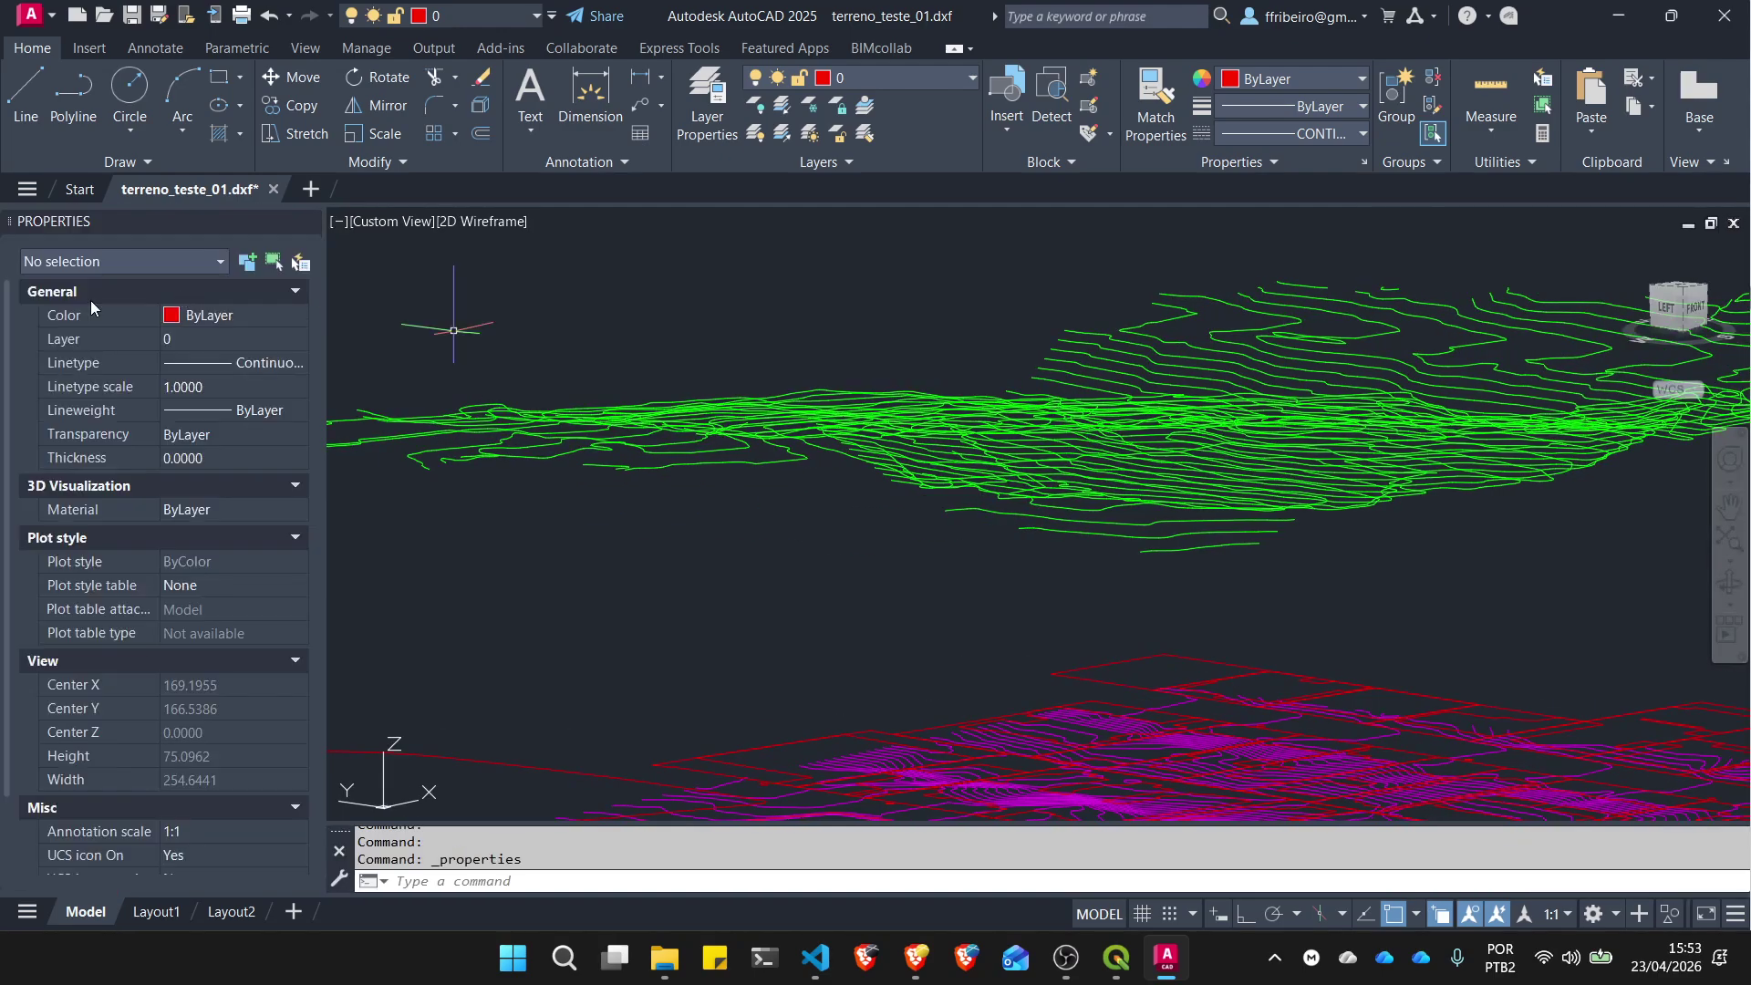
pyautogui.scroll(-3, 1459, 301)
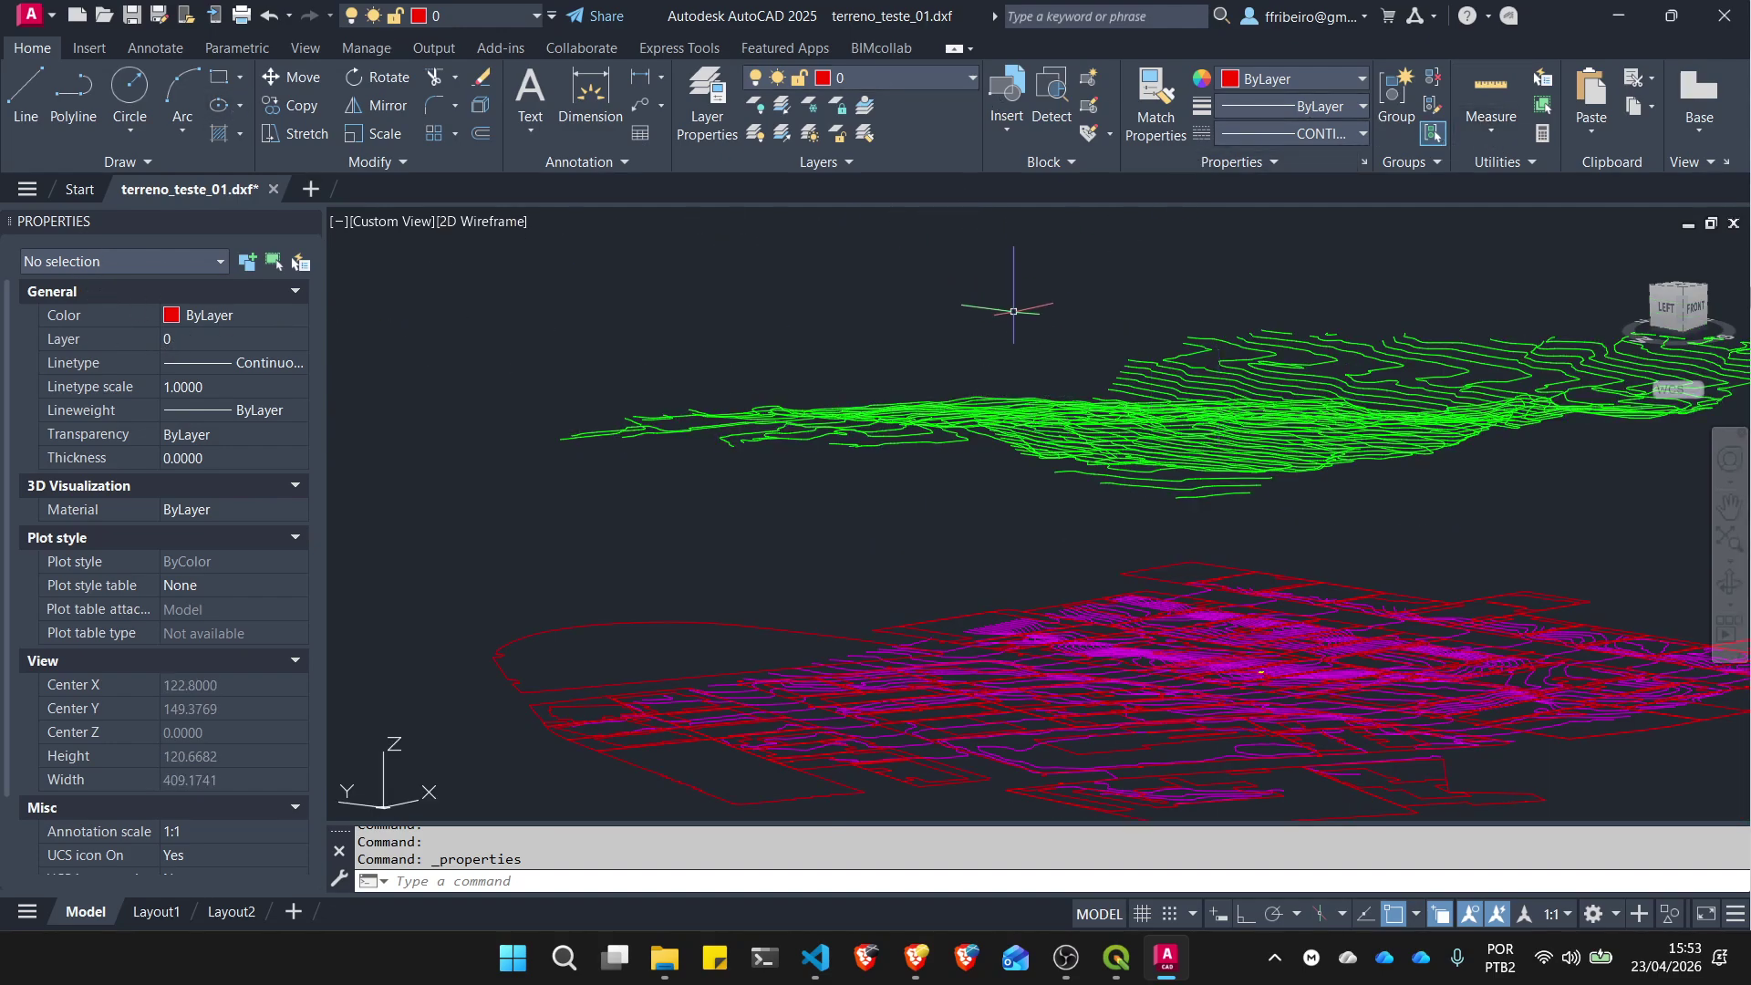
pyautogui.scroll(-2, 999, 324)
pyautogui.moveTo(996, 328); pyautogui.dragTo(1026, 434)
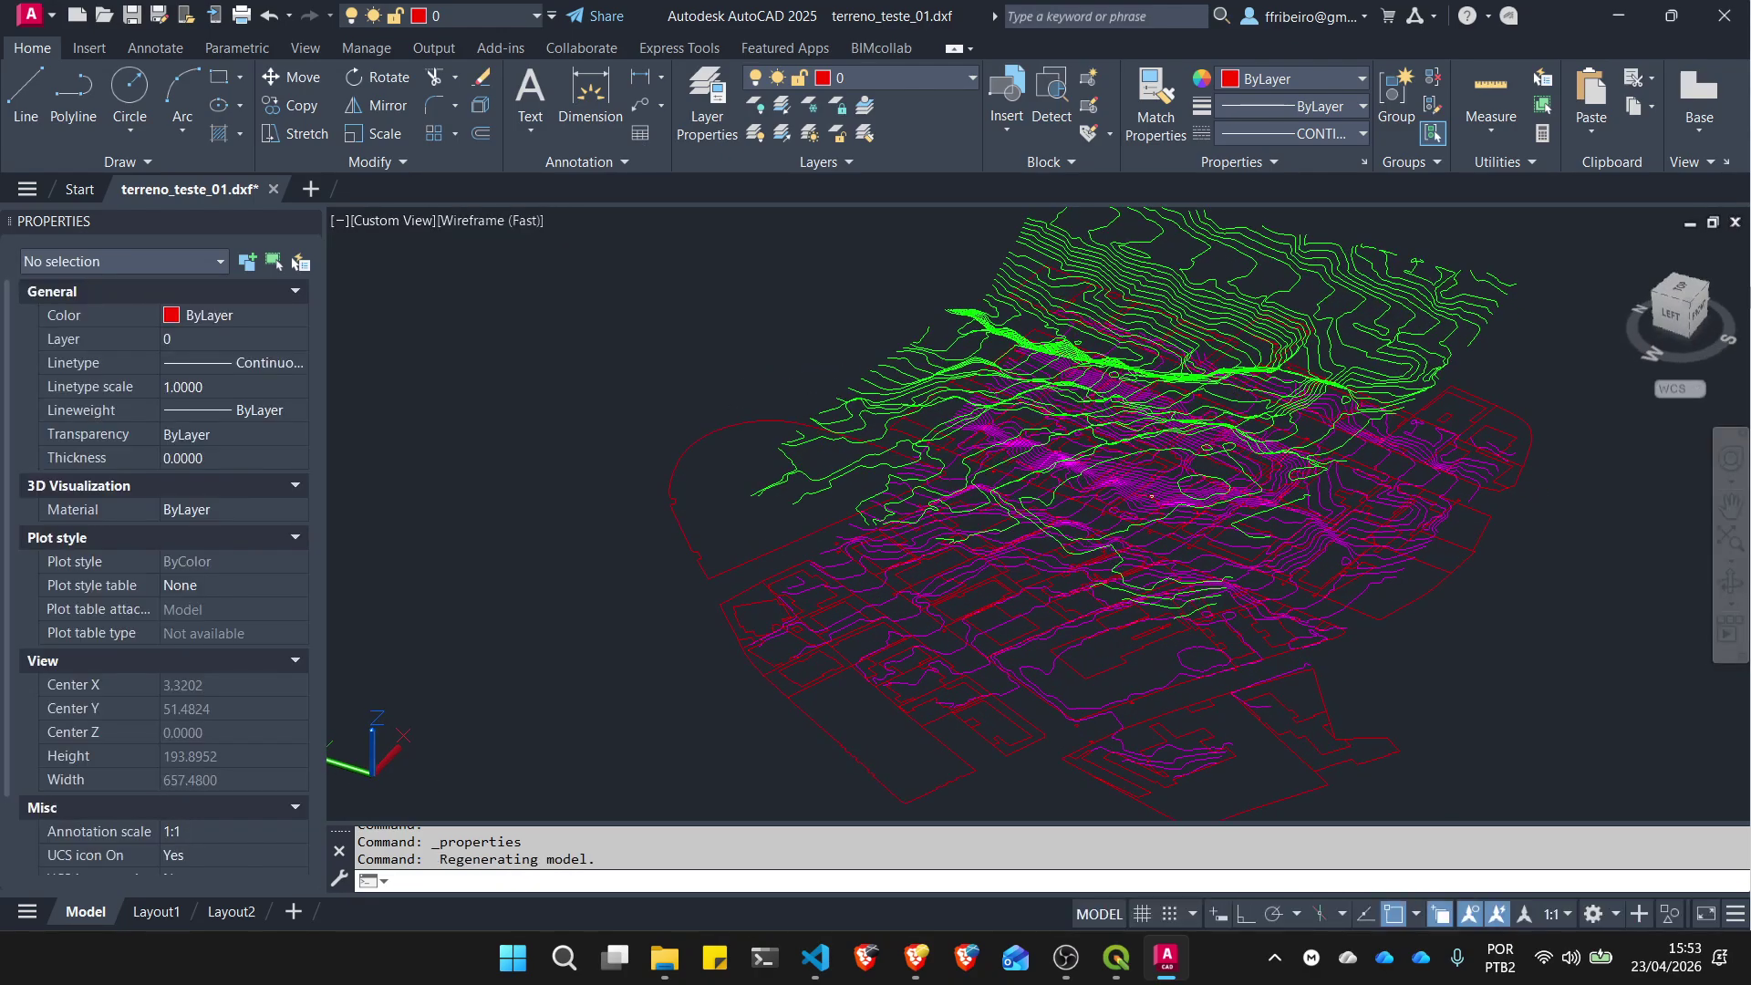
# Step: Return to the four-viewport layout and activate the Top viewport for a close view of the contours
pyautogui.click(337, 225)
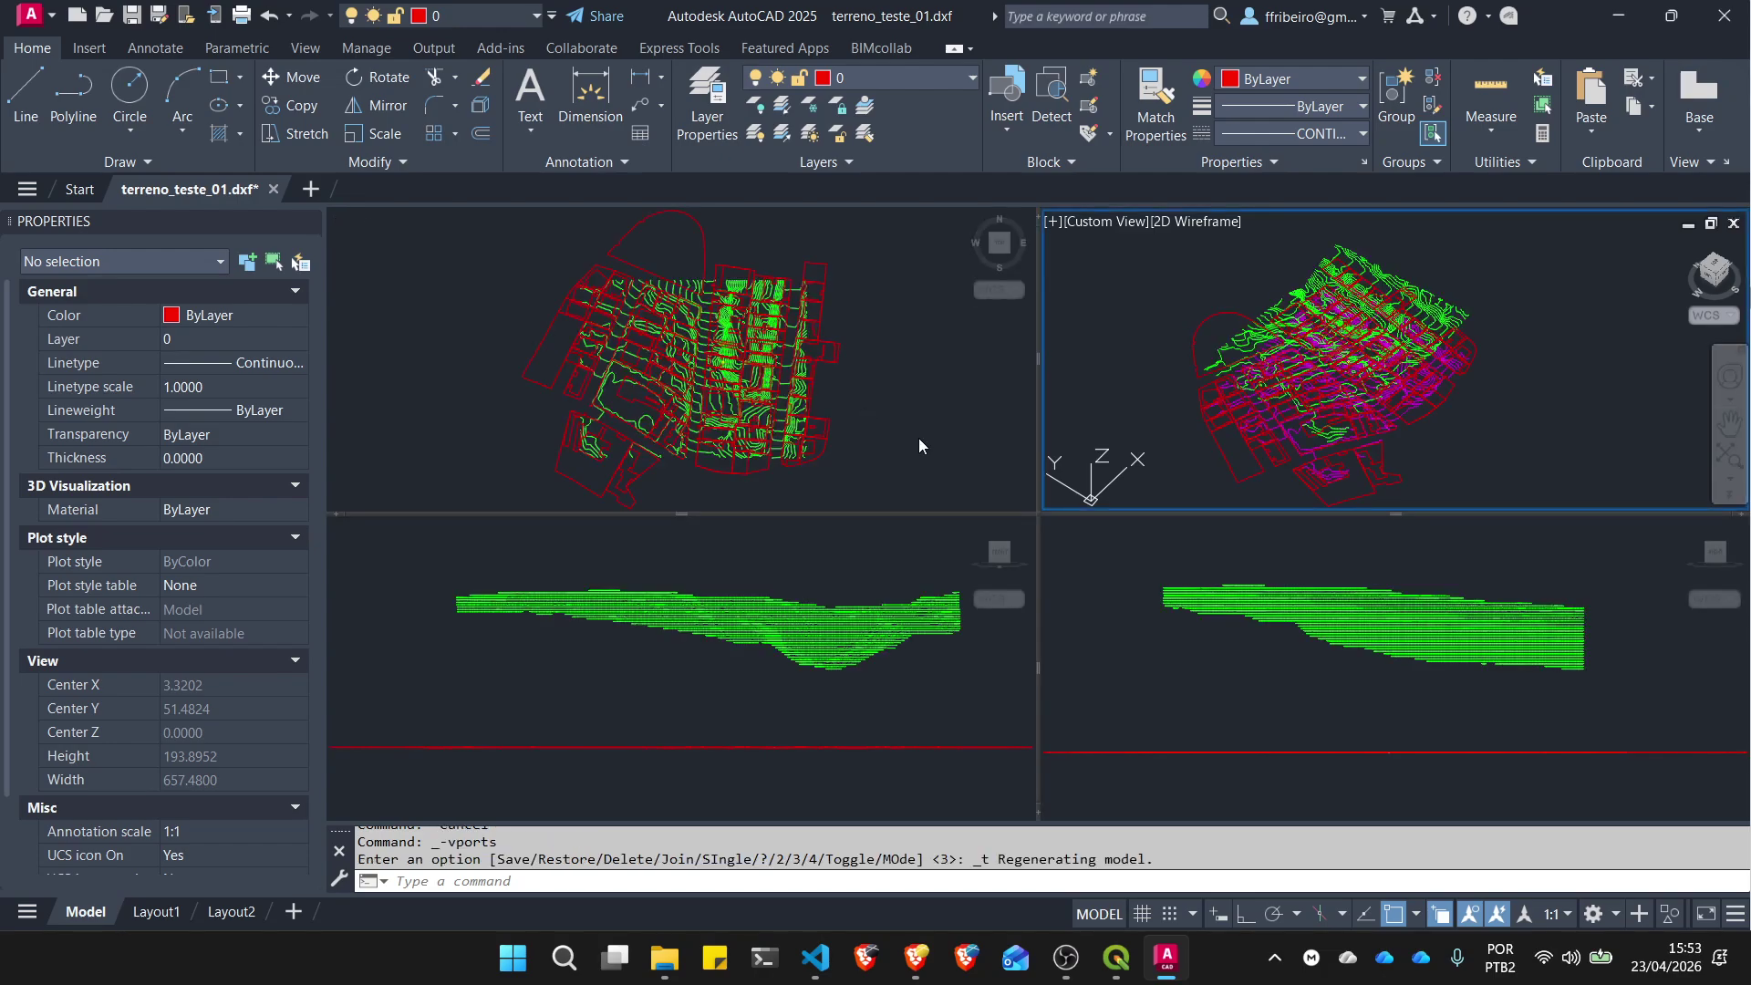
pyautogui.click(693, 337)
pyautogui.scroll(10, 675, 320)
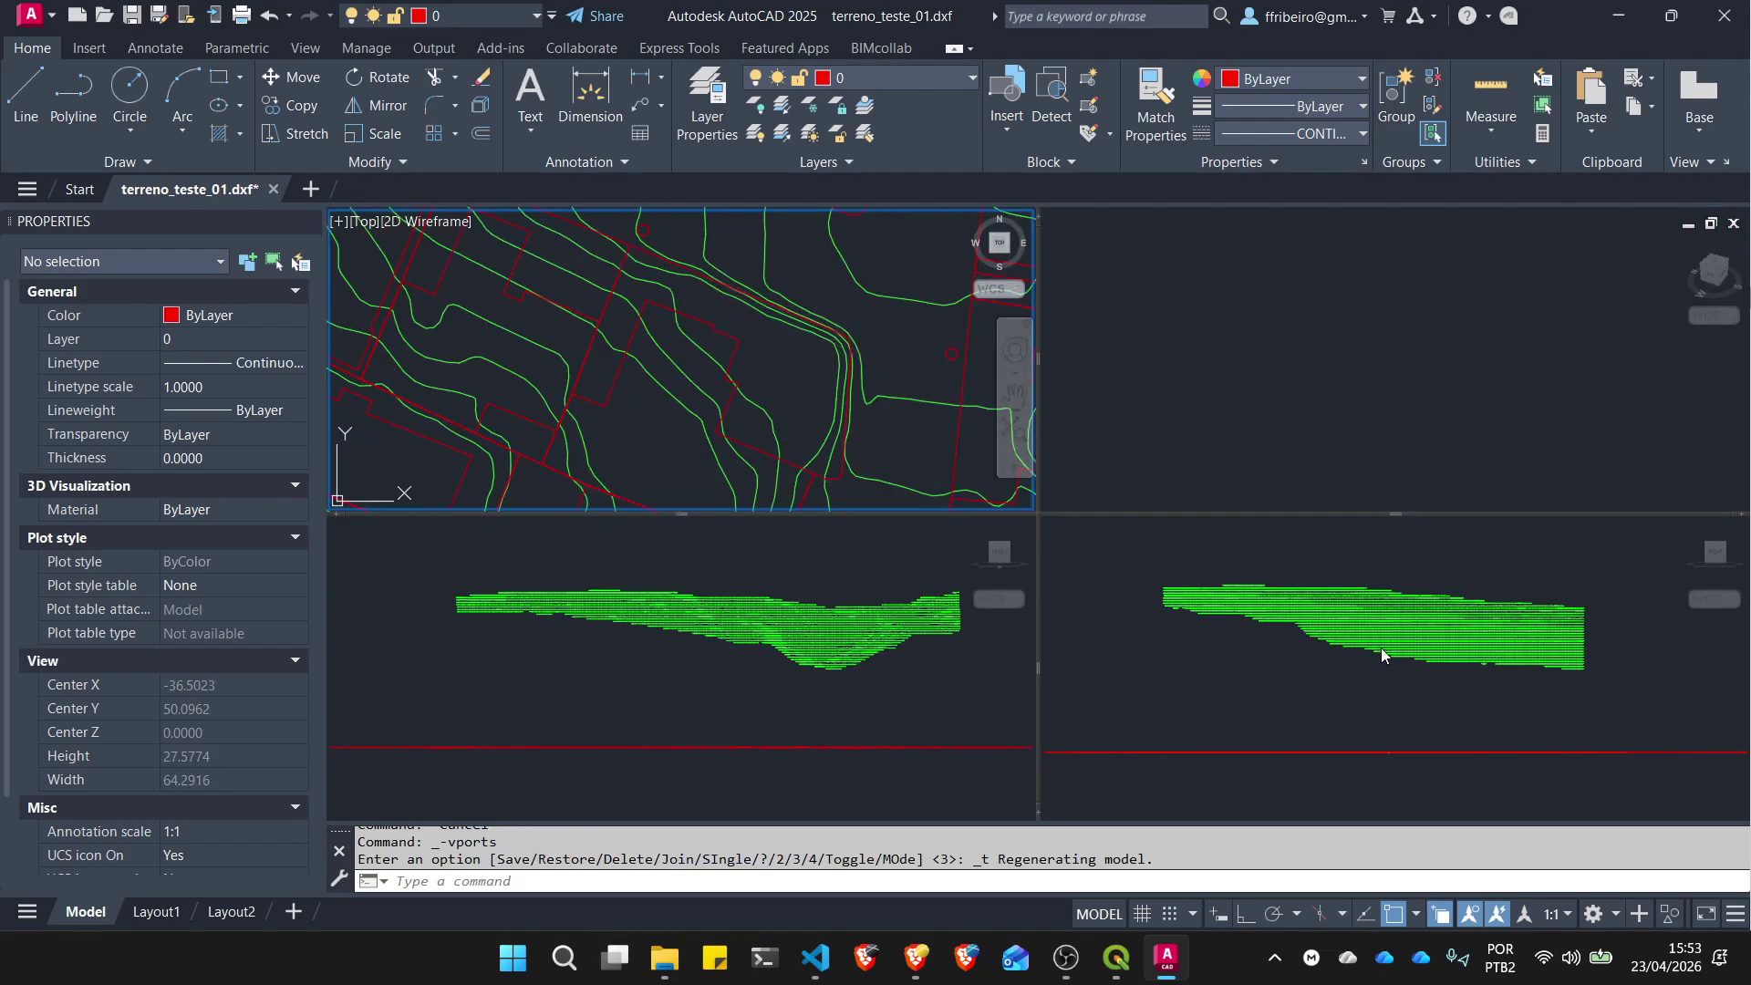
# Step: Check the Selection Cycling entry in the status bar customization options and close the list
pyautogui.click(1735, 913)
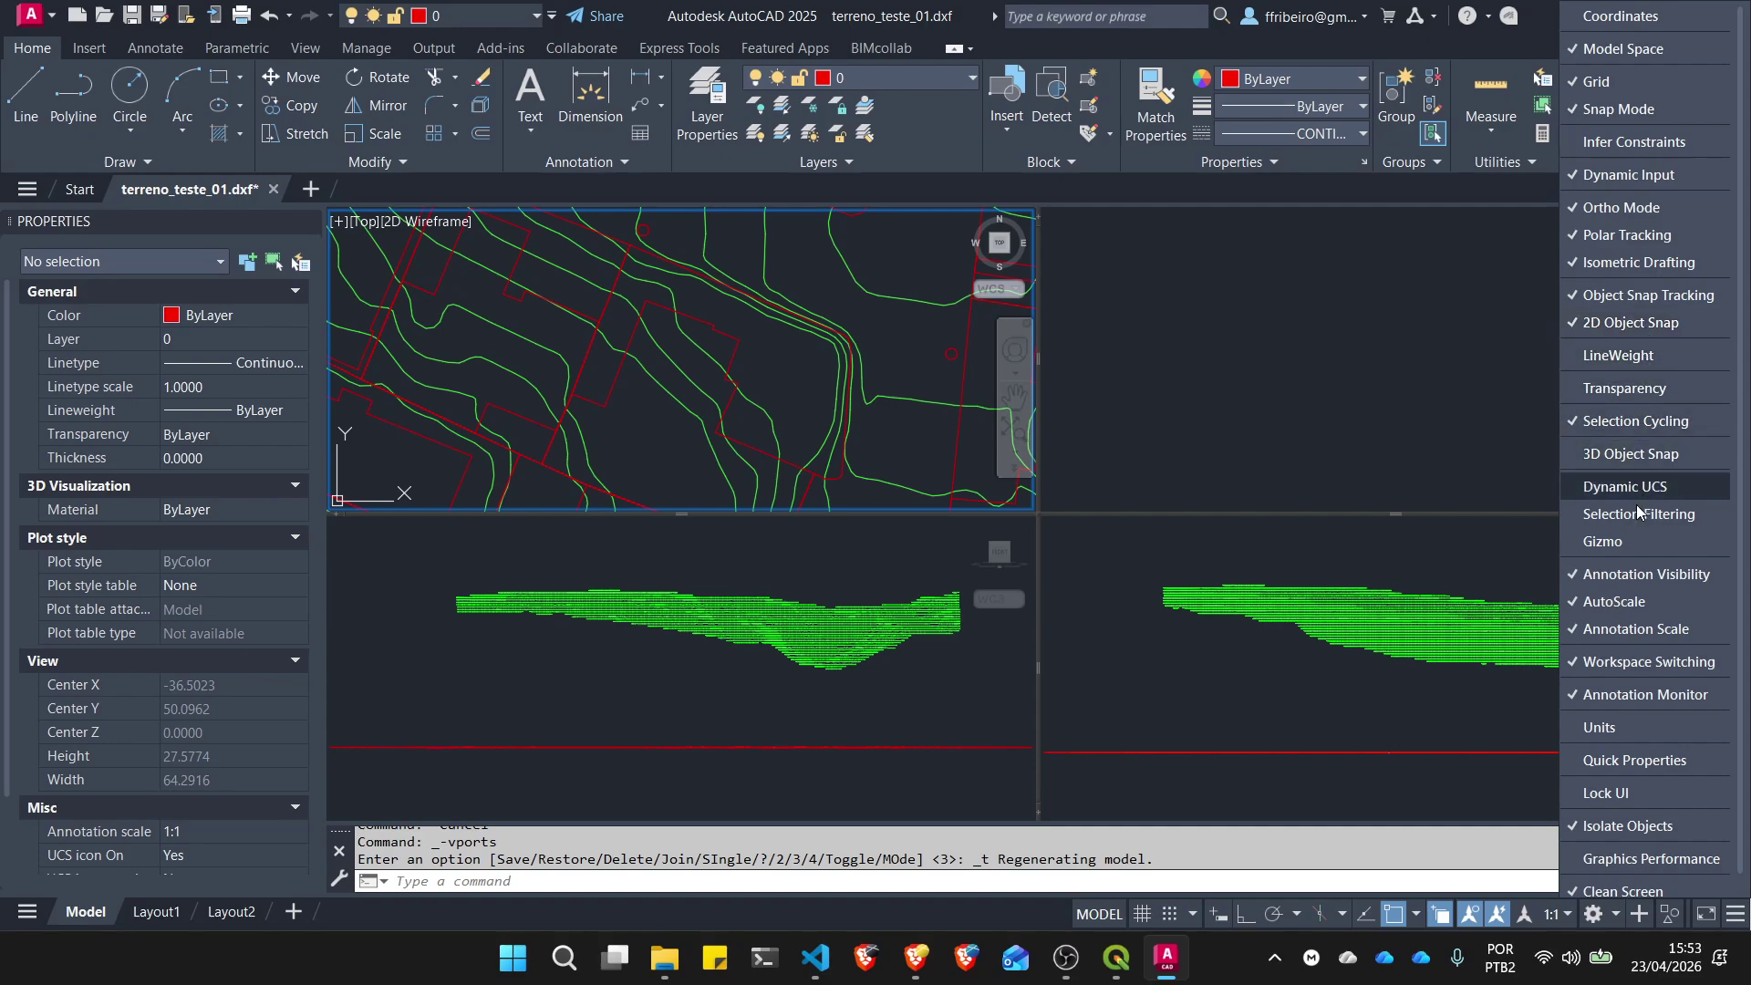
pyautogui.scroll(-1, 1633, 653)
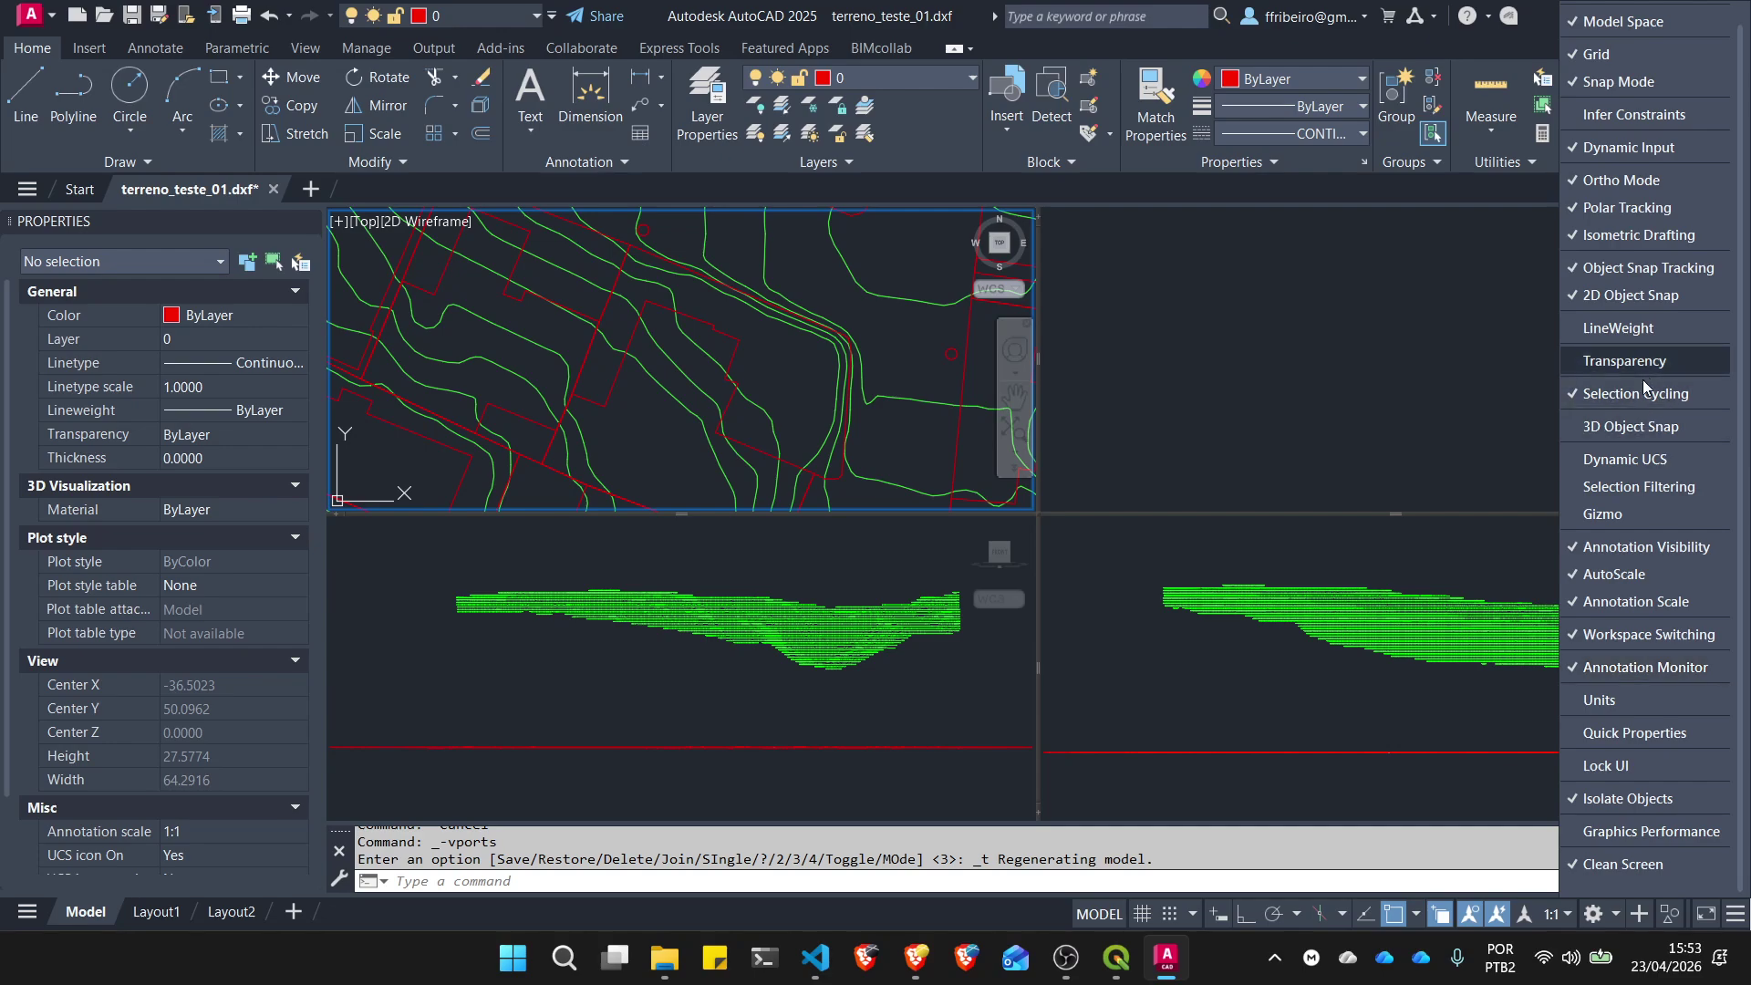
pyautogui.click(1396, 746)
# Step: Select the 3D Polyline from an overlapping contour pair in the Top viewport, check its Vertex Z property, and deselect it
pyautogui.scroll(6, 866, 337)
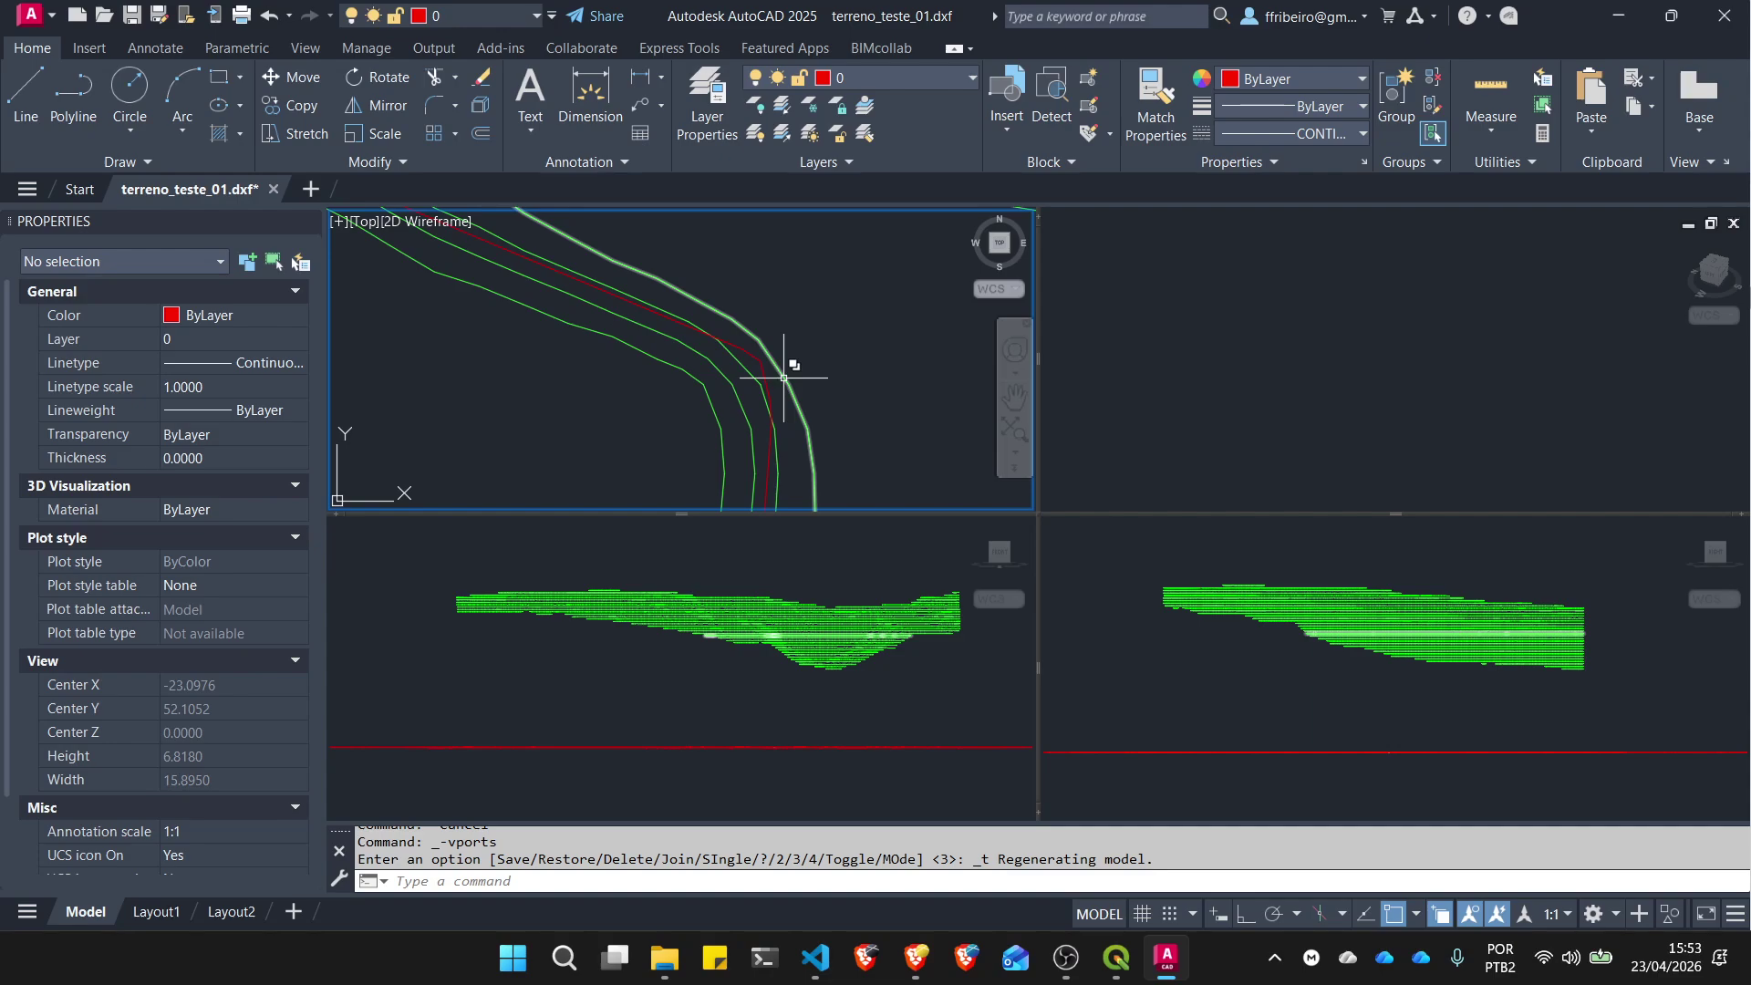
pyautogui.click(810, 395)
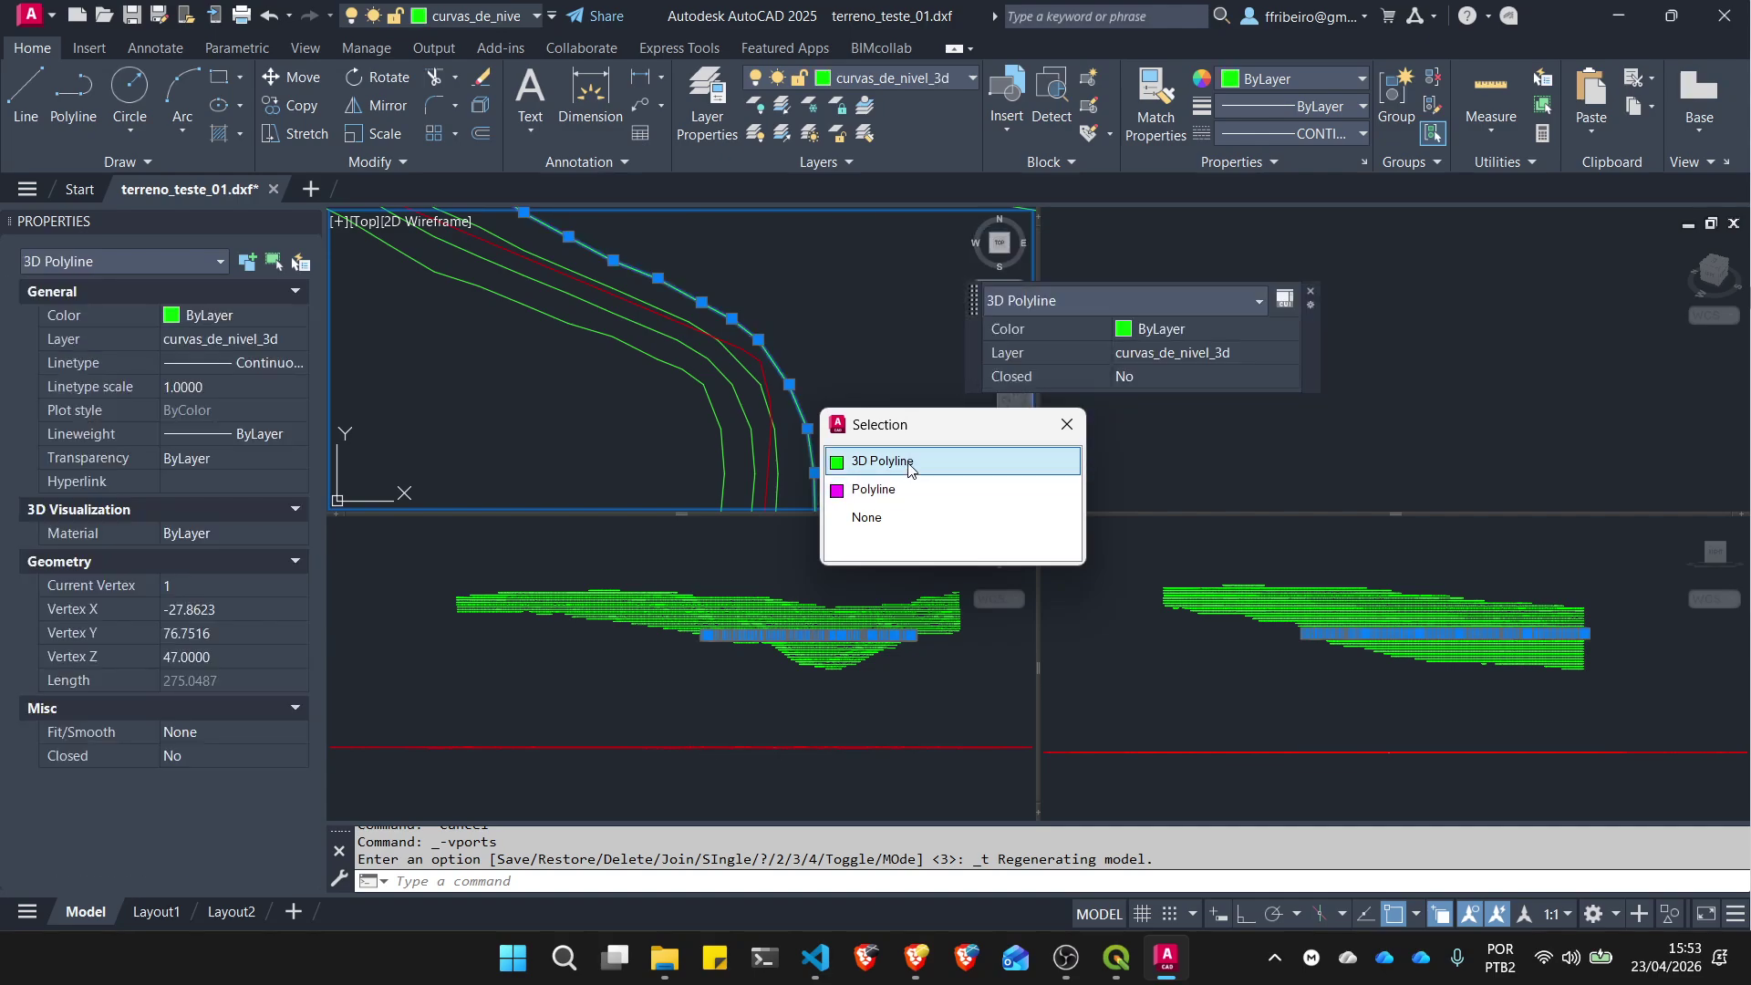
pyautogui.click(913, 463)
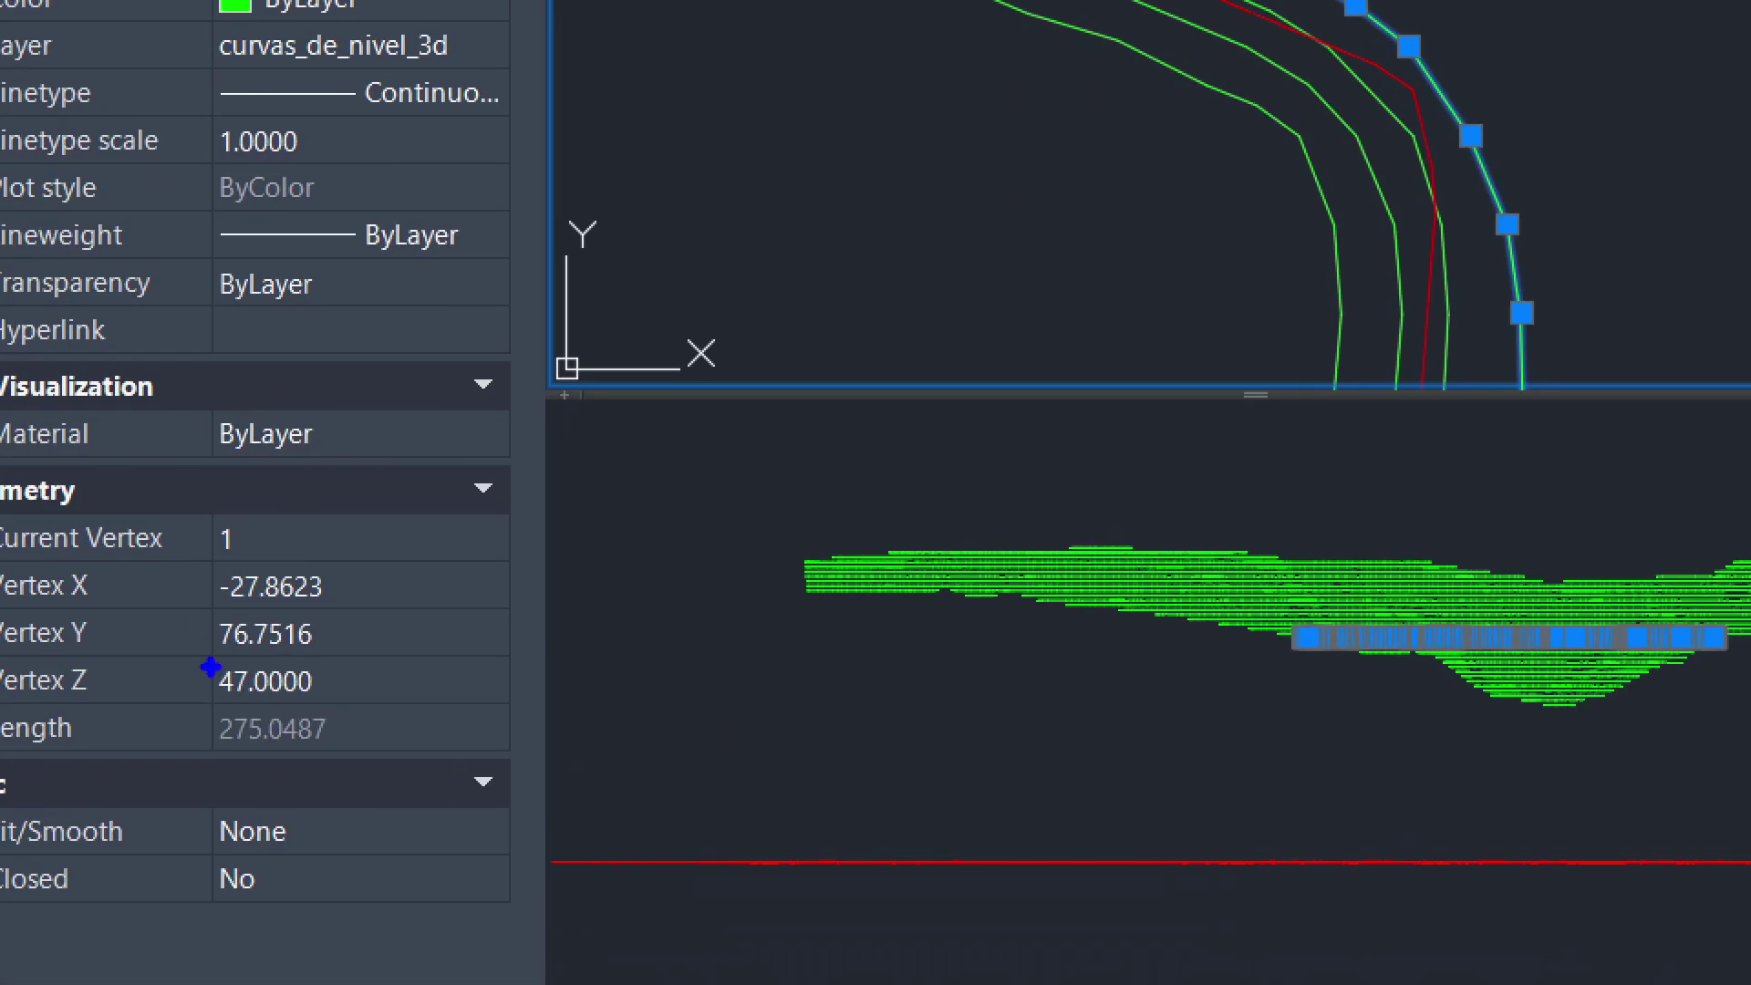
pyautogui.moveTo(160, 647)
pyautogui.mouseDown()
pyautogui.moveTo(166, 676)
pyautogui.moveTo(245, 623)
pyautogui.moveTo(235, 606)
pyautogui.mouseUp()
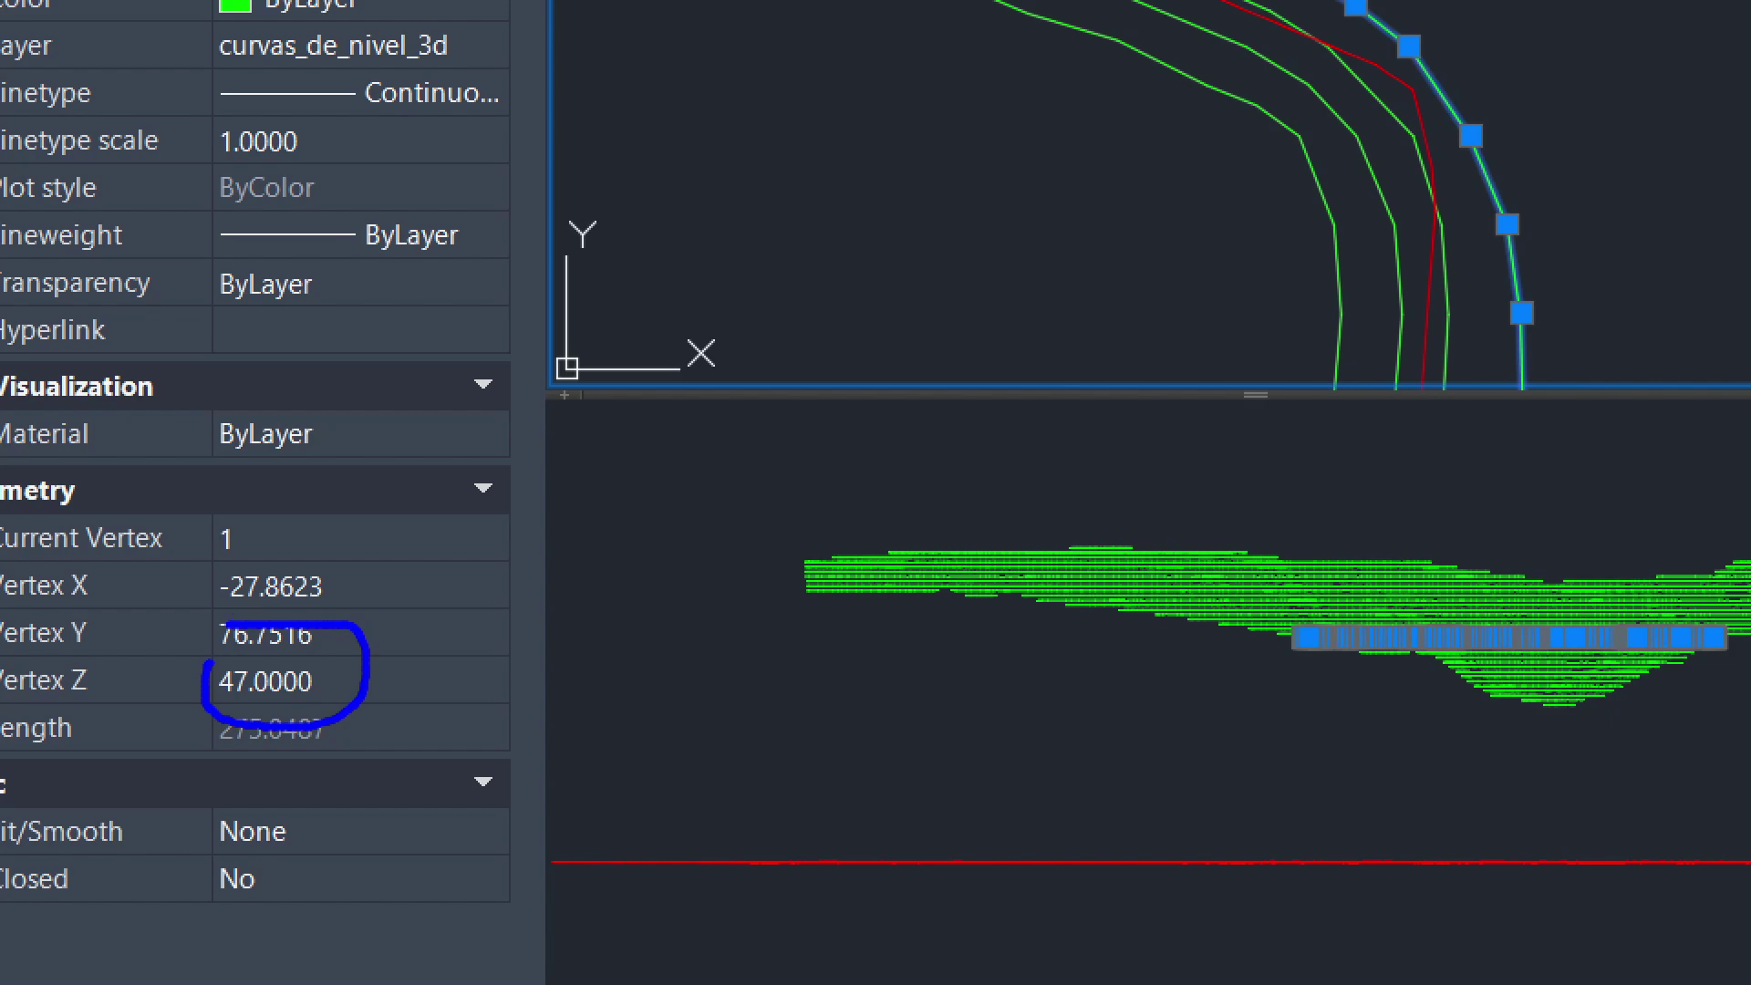
pyautogui.press('Escape')
pyautogui.press('Escape')
# Step: Select the flat Polyline from the neighbouring overlapping contour pair, check its Elevation property, and clear the selection
pyautogui.scroll(-5, 1278, 154)
pyautogui.scroll(4, 723, 348)
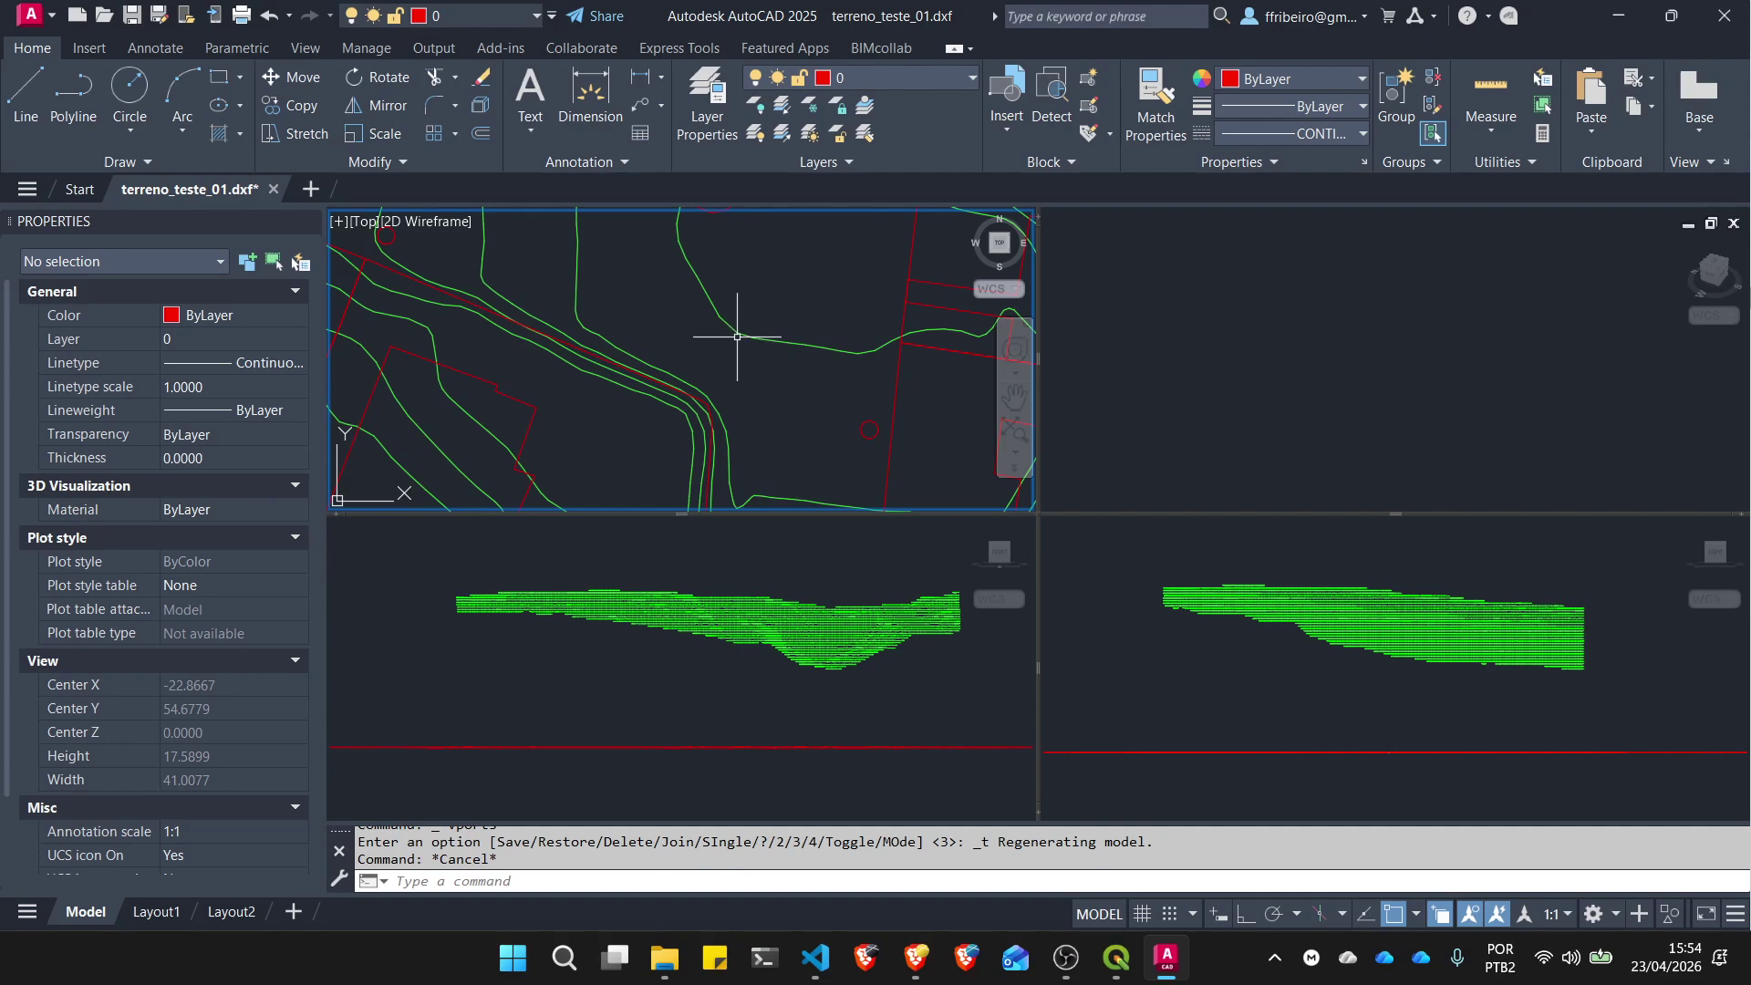
pyautogui.click(741, 335)
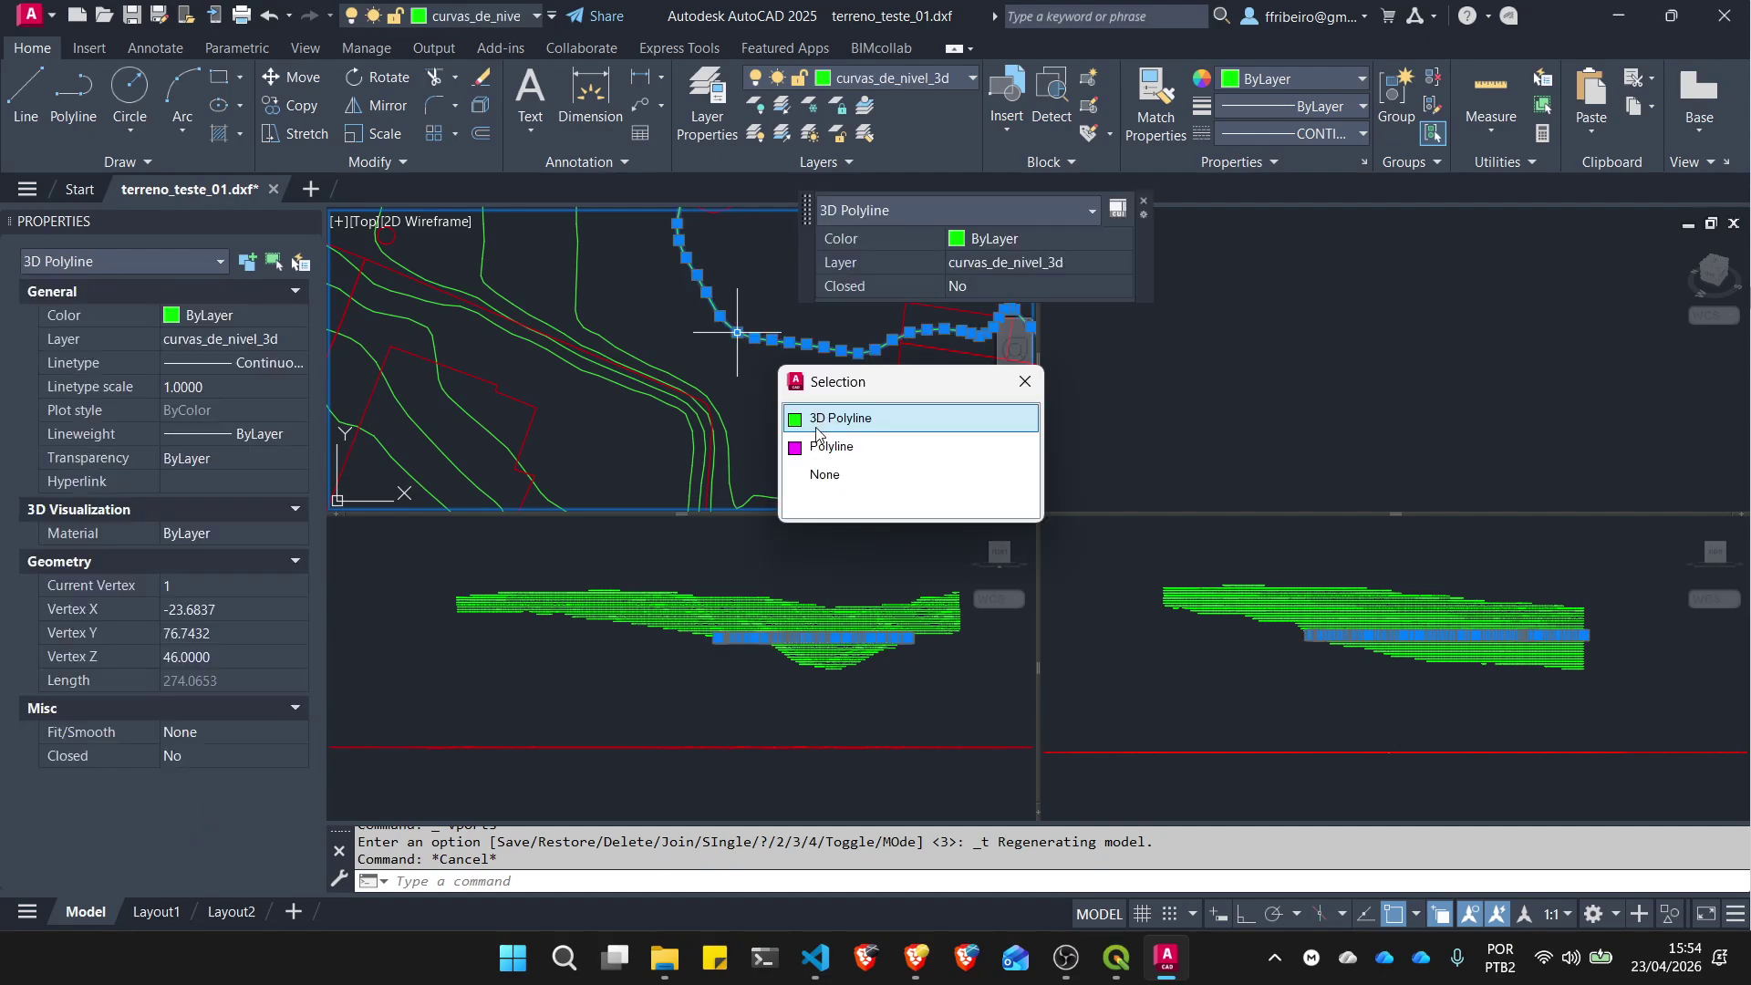
pyautogui.click(825, 449)
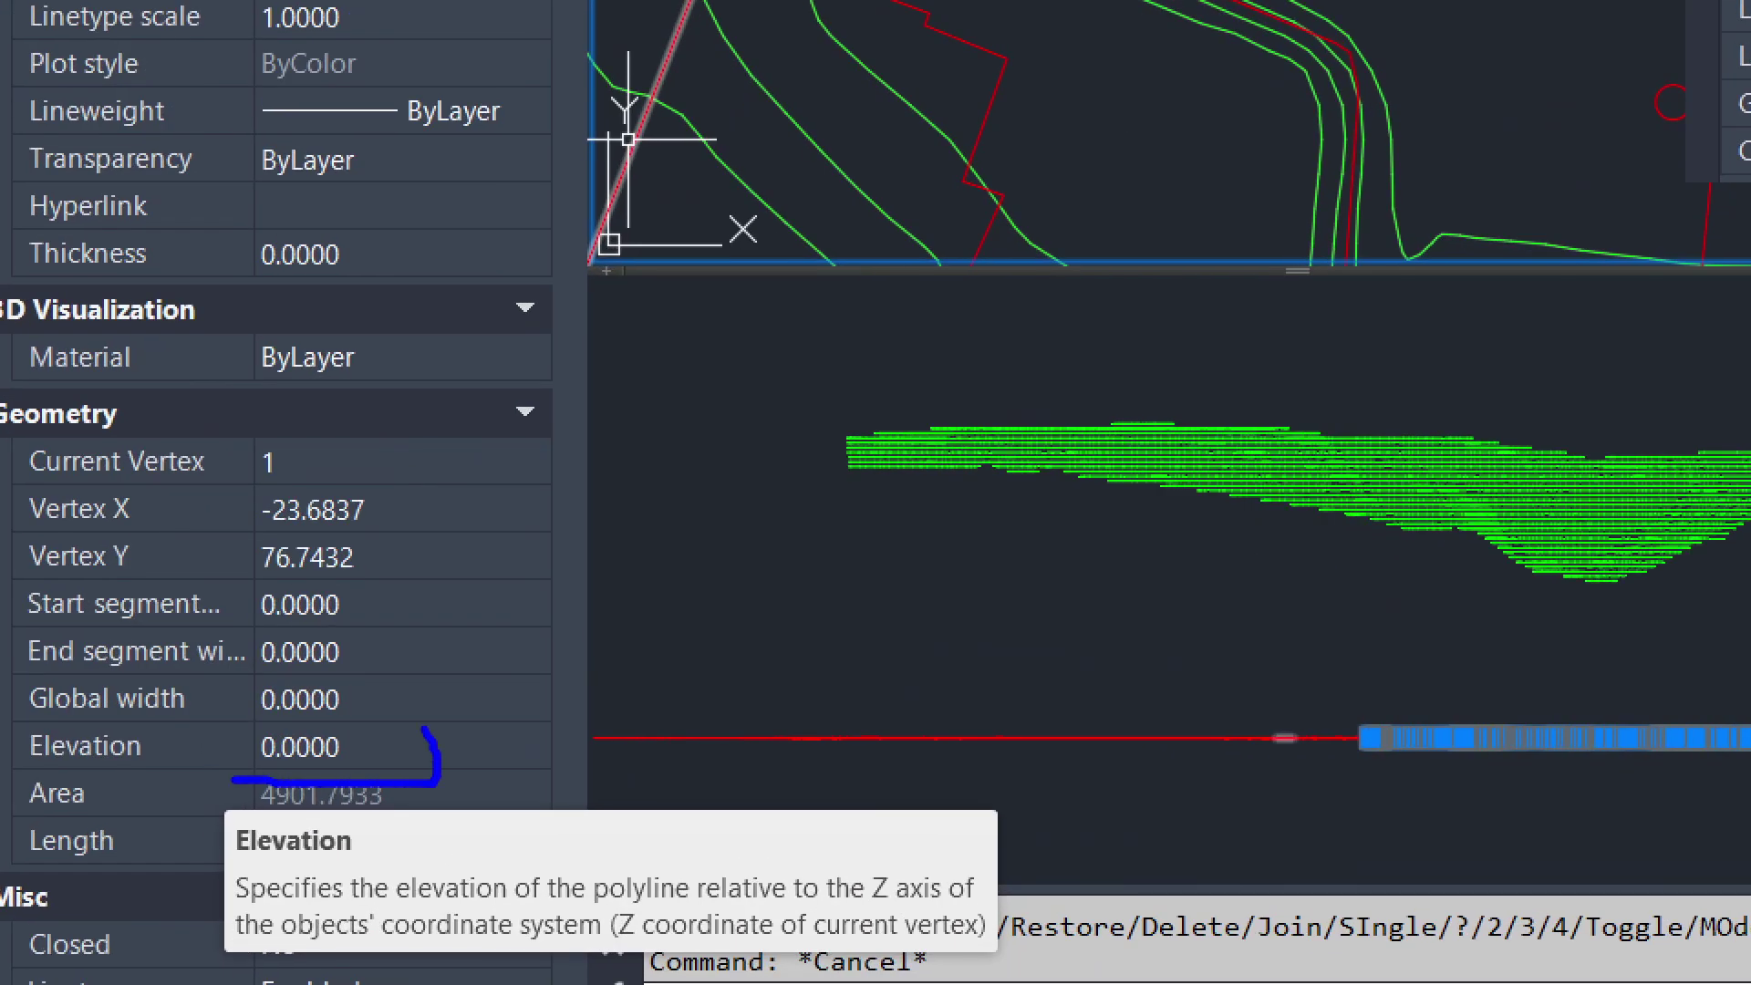
pyautogui.moveTo(424, 729); pyautogui.dragTo(228, 765)
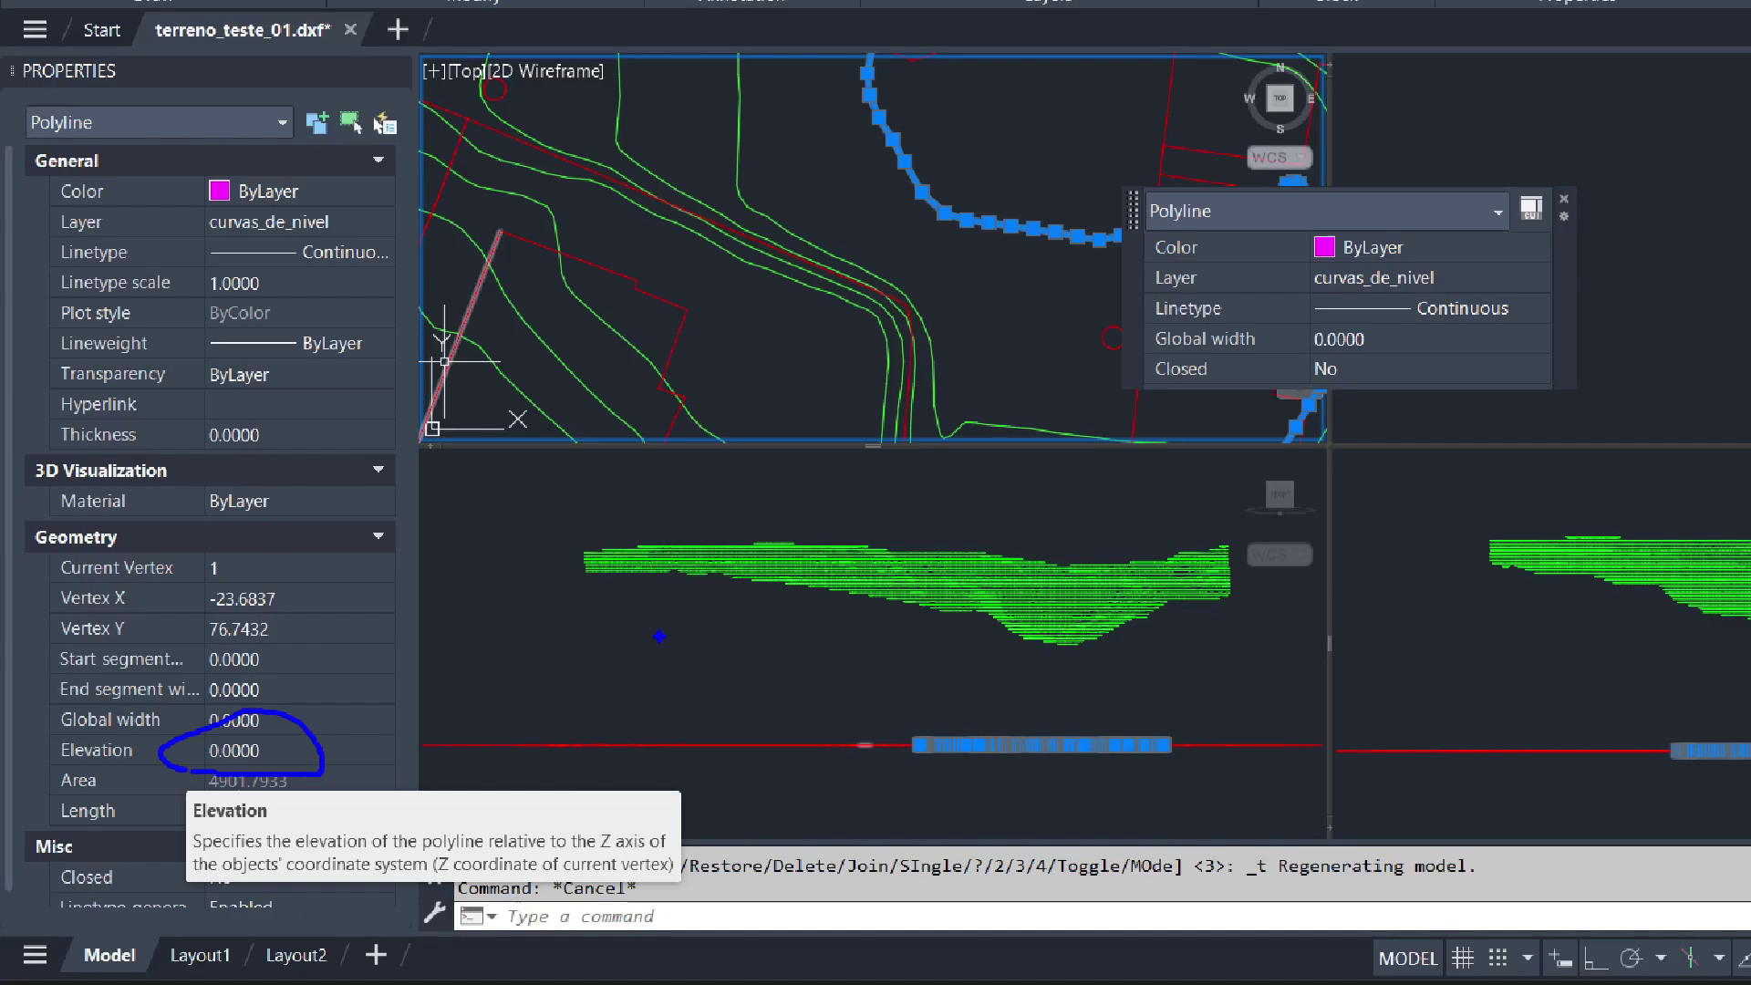
pyautogui.press('Escape')
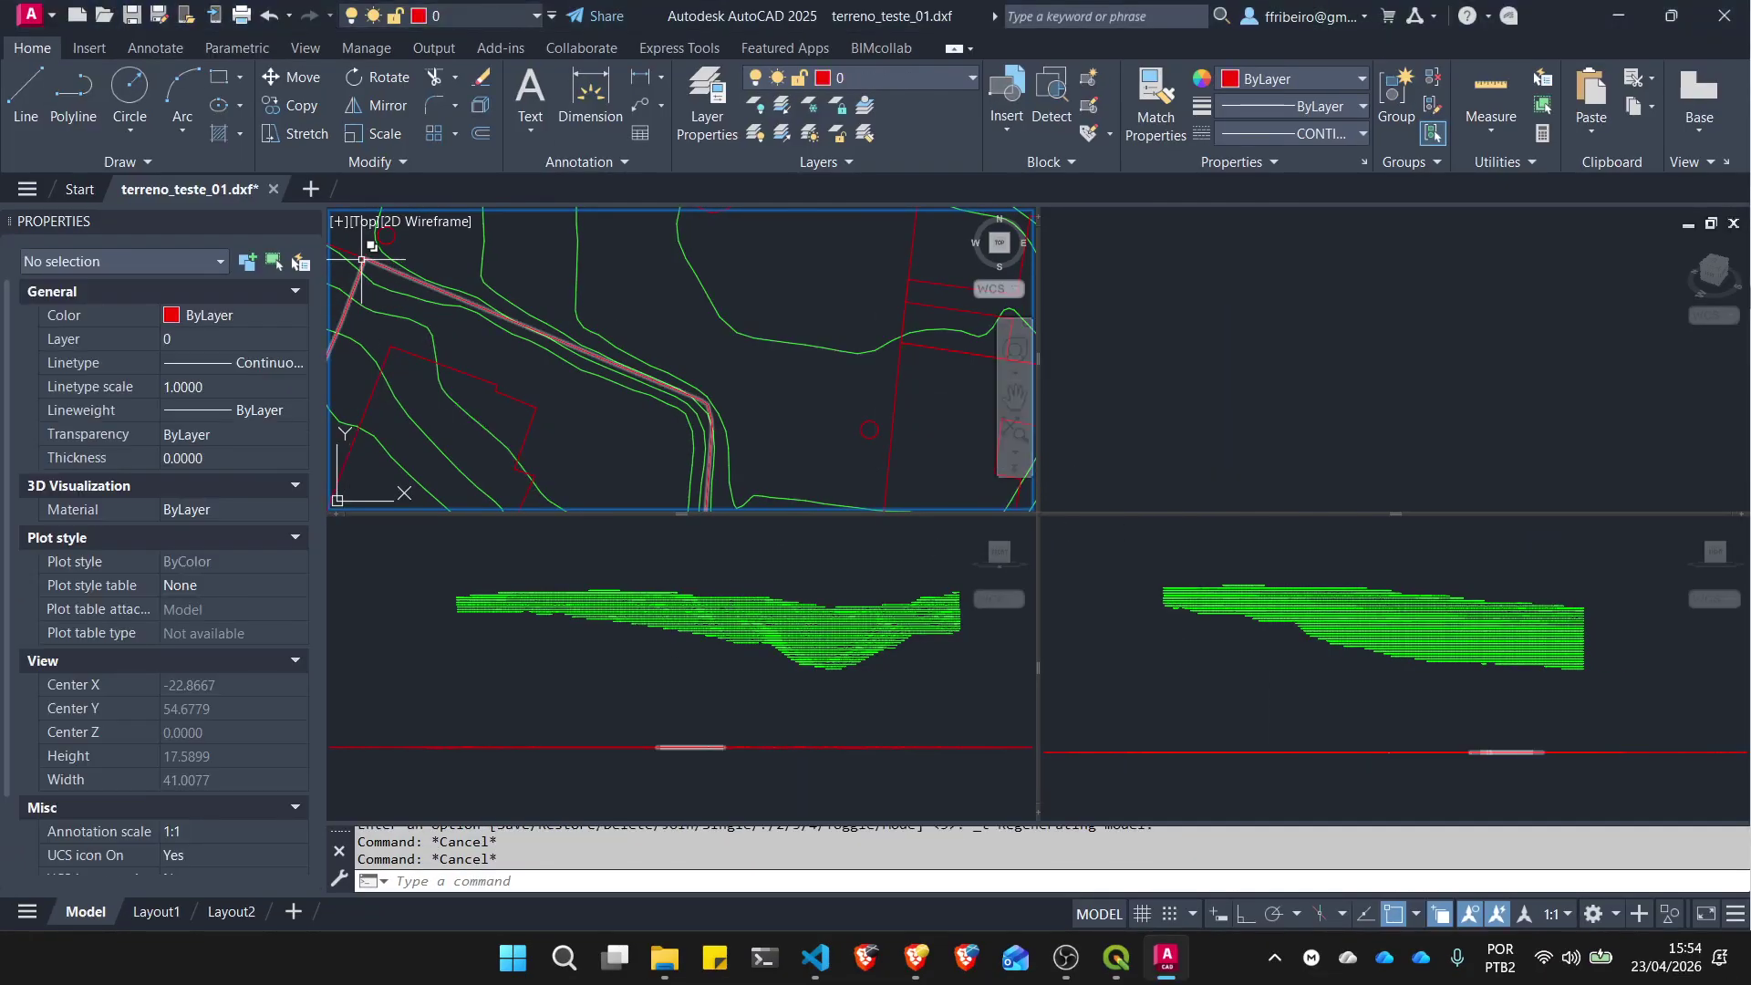
# Step: Maximize the Top viewport and examine the overall extent of the contours and lot linework
pyautogui.doubleClick(341, 222)
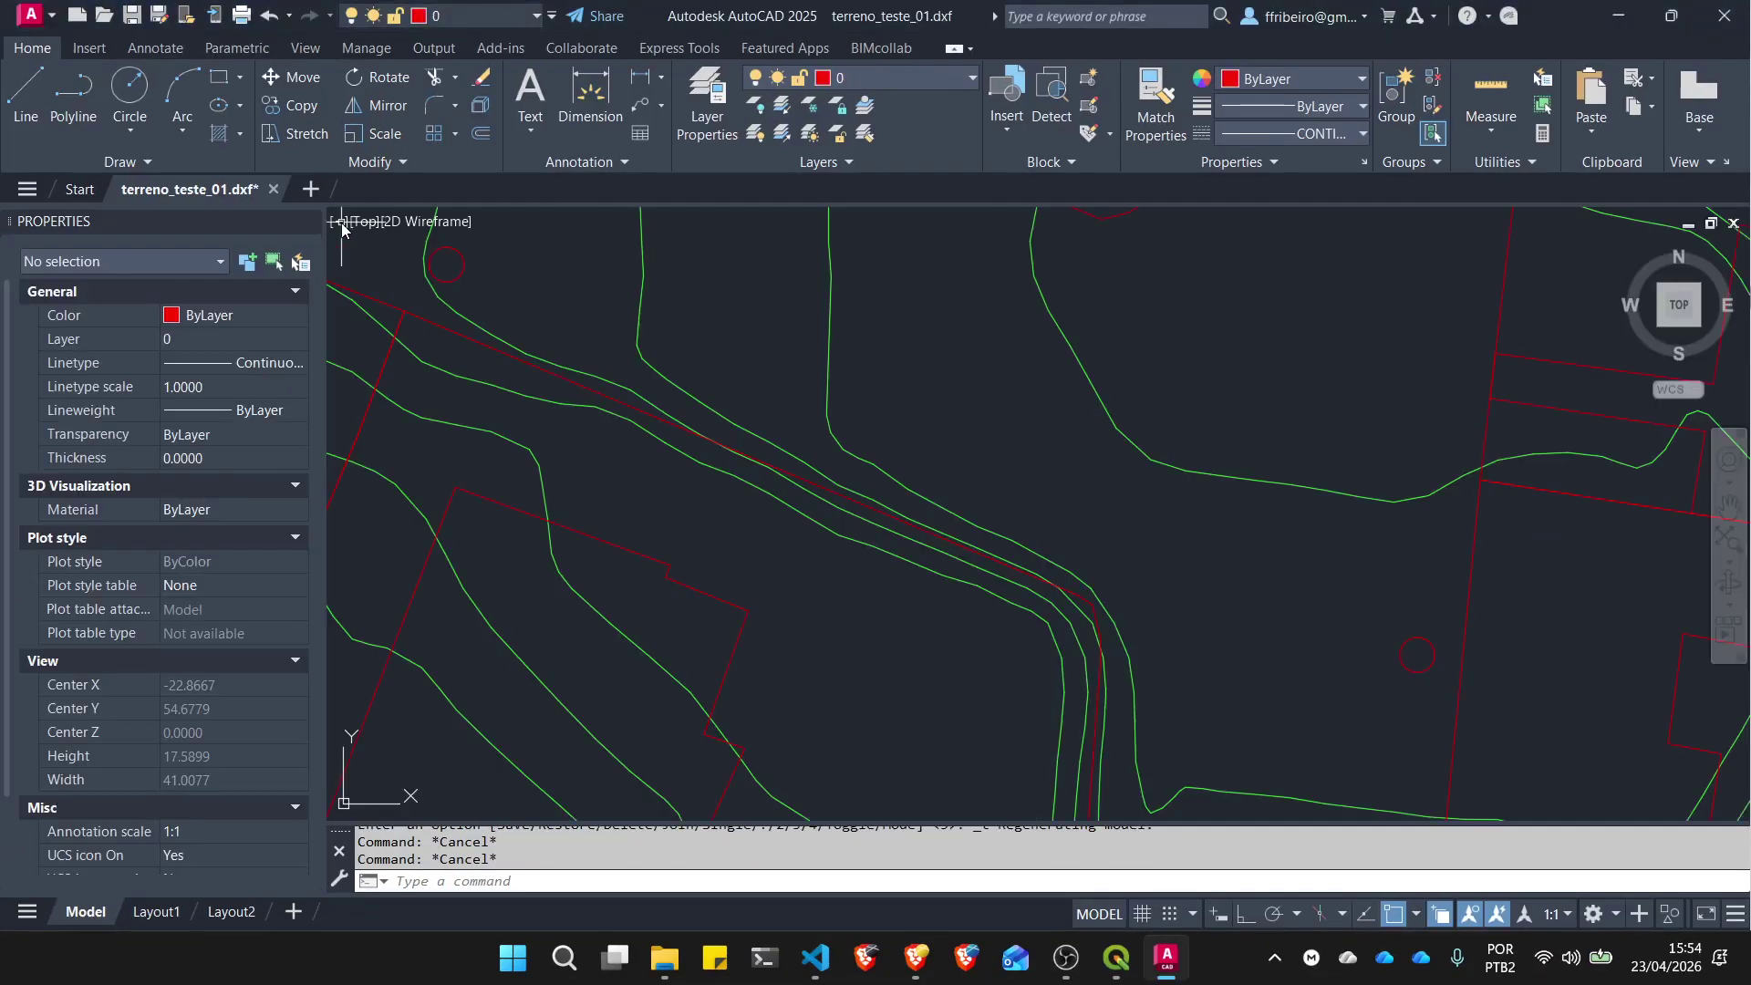
pyautogui.scroll(-12, 1192, 547)
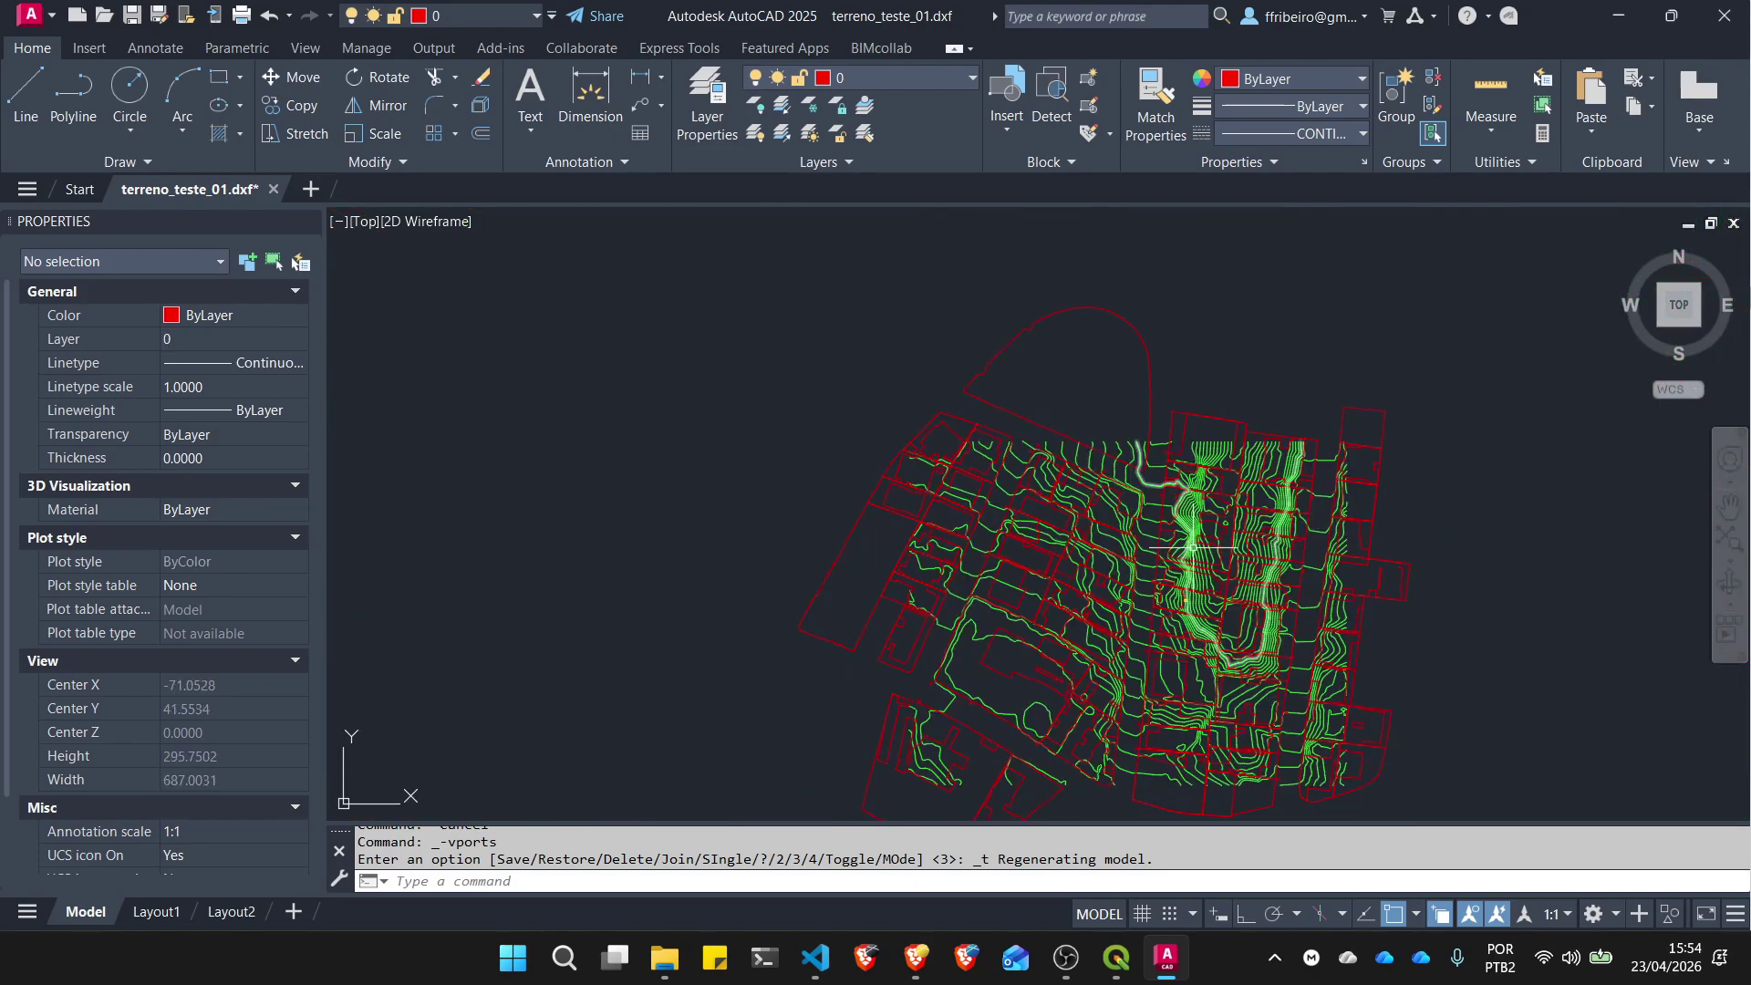
pyautogui.scroll(-1, 1186, 543)
pyautogui.scroll(3, 1177, 534)
pyautogui.scroll(-2, 1158, 529)
pyautogui.scroll(2, 1133, 526)
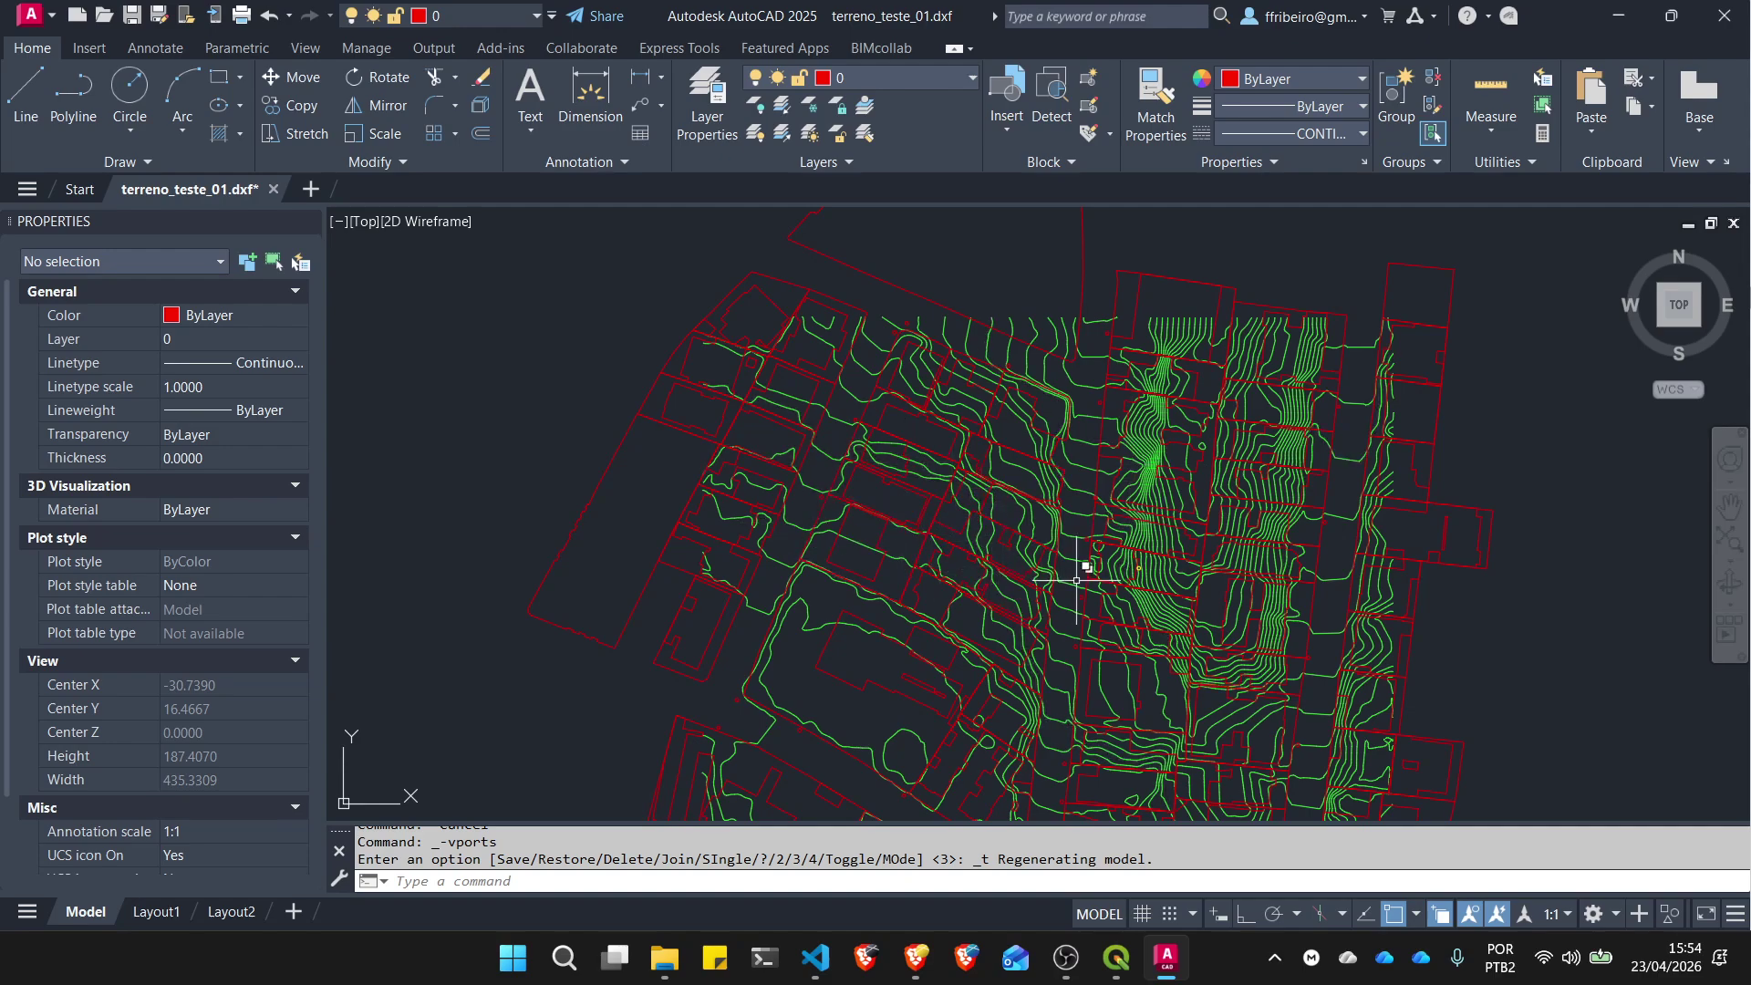
pyautogui.scroll(-4, 1048, 430)
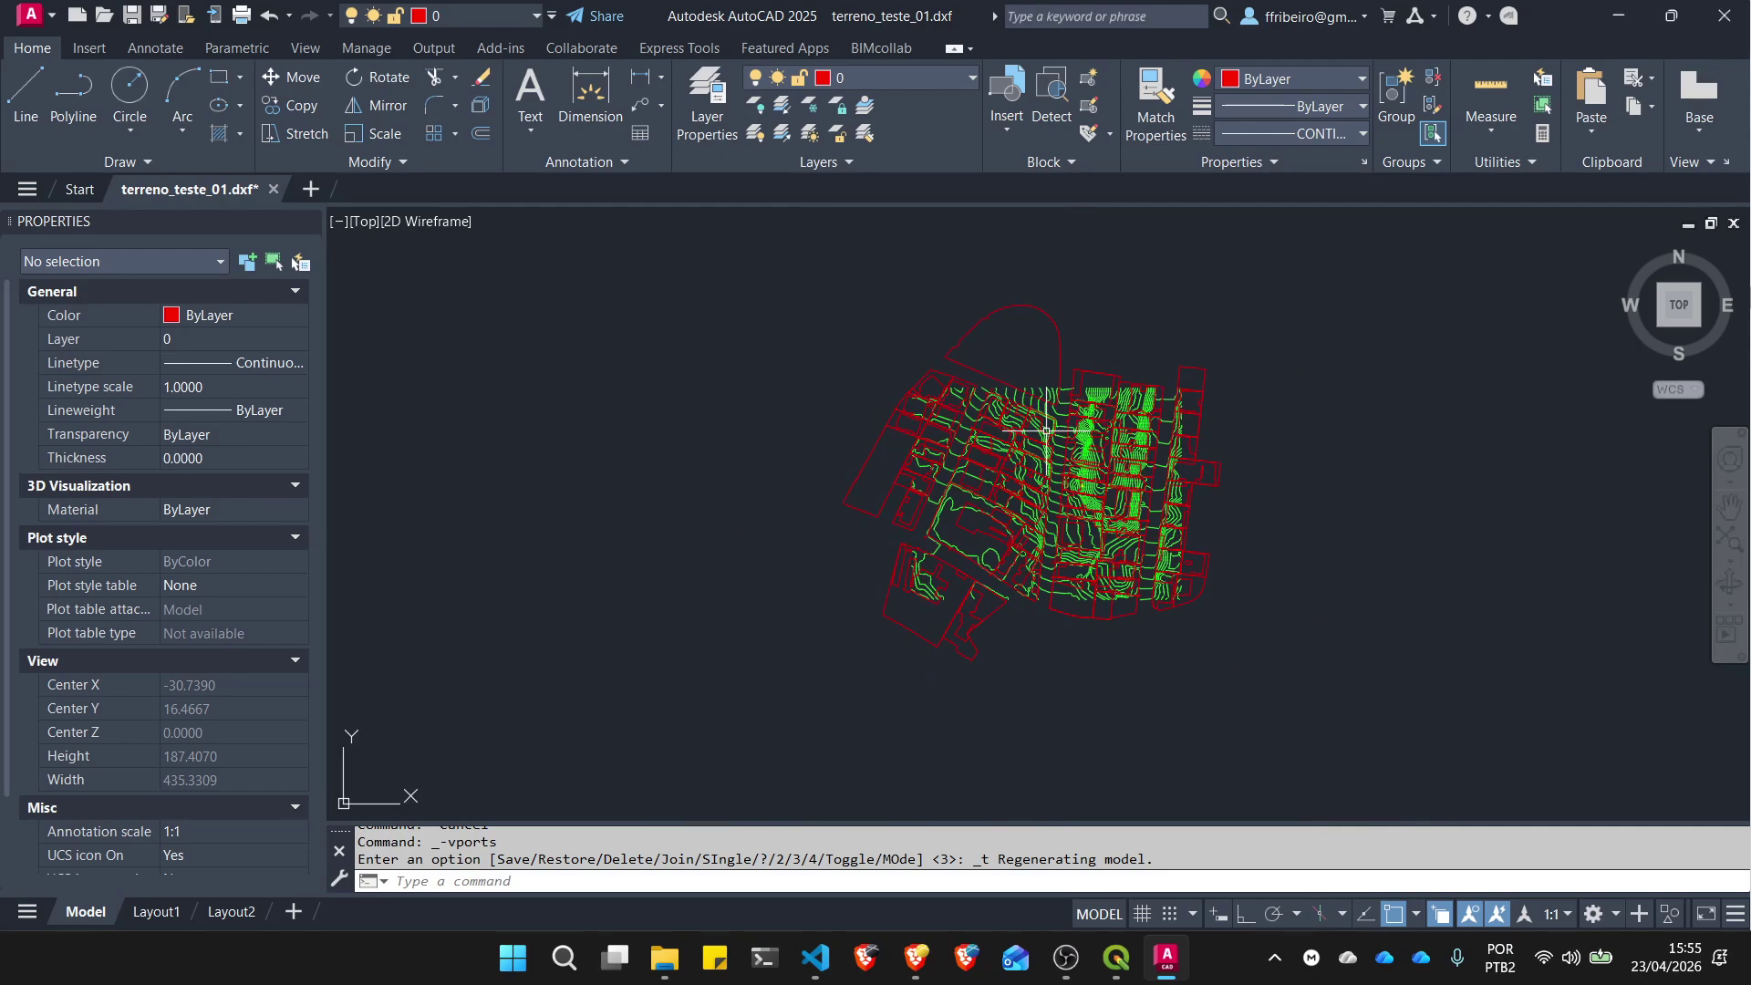
pyautogui.scroll(2, 1047, 430)
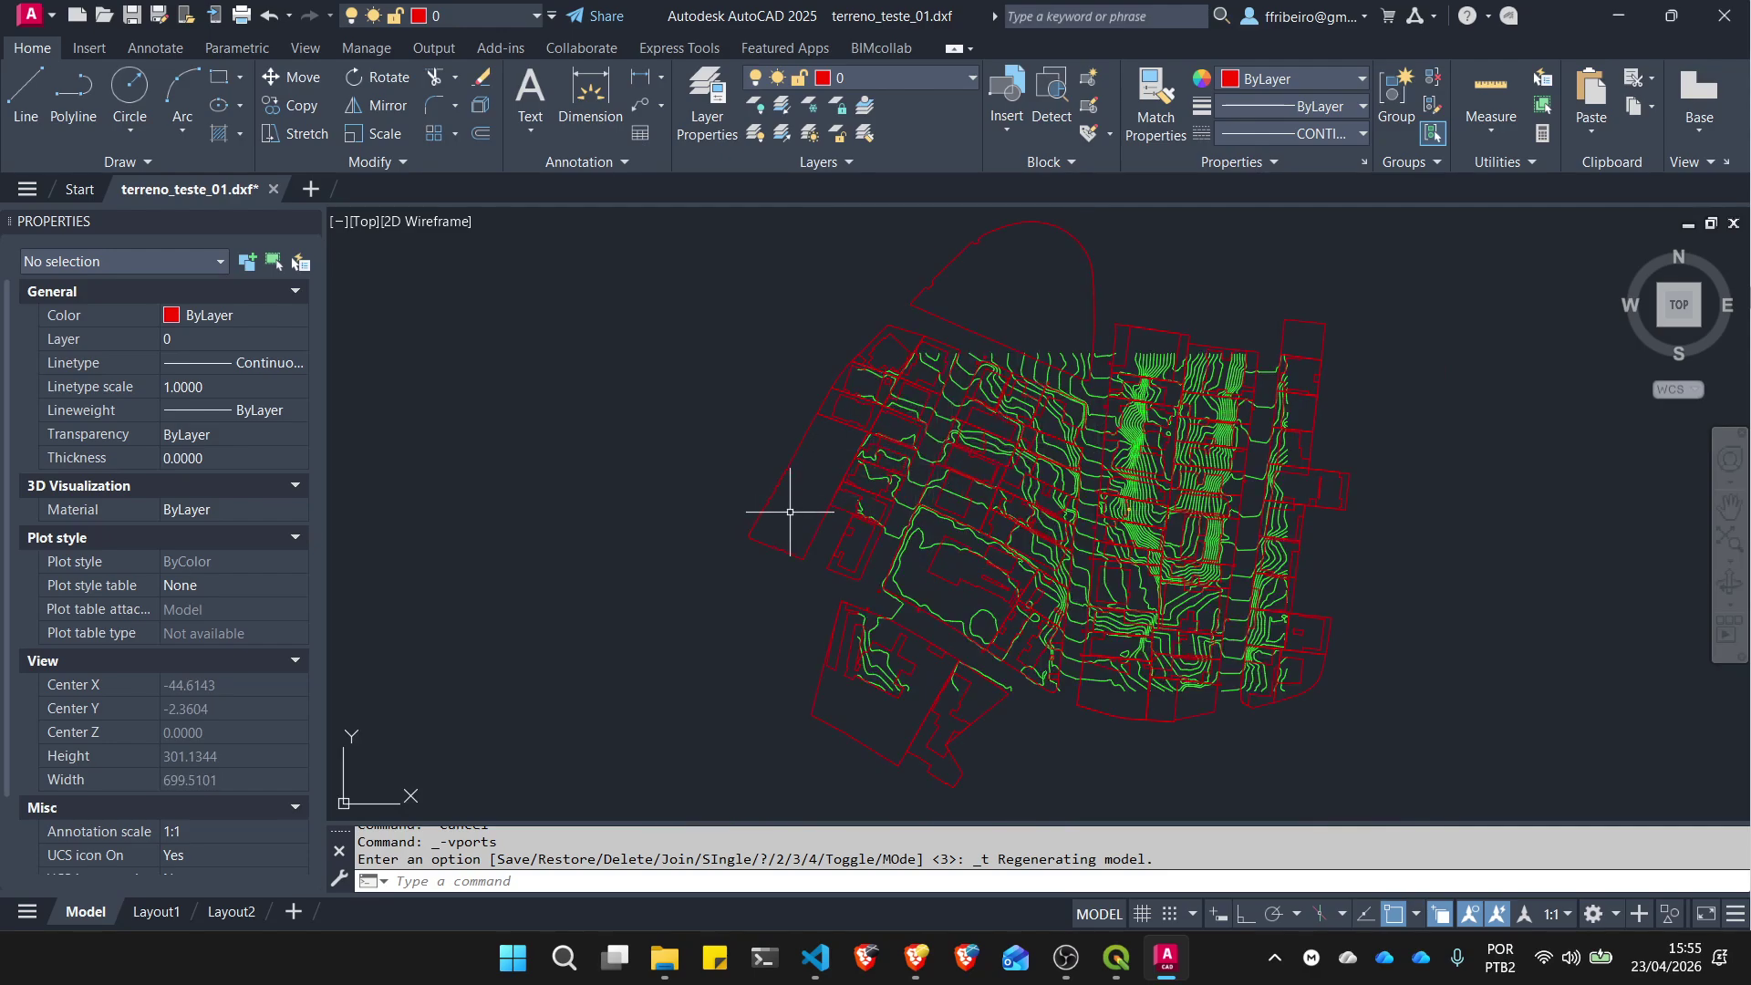